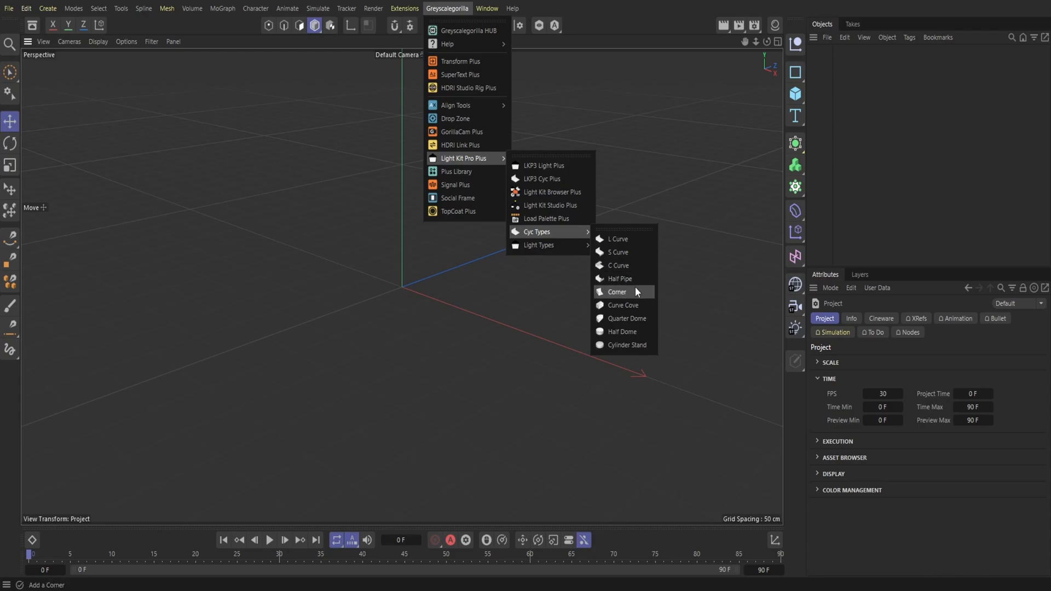
Step: Add a Corner cyc object as the room shell and set the renderer to Redshift in the render settings
drag(652, 74, 641, 202)
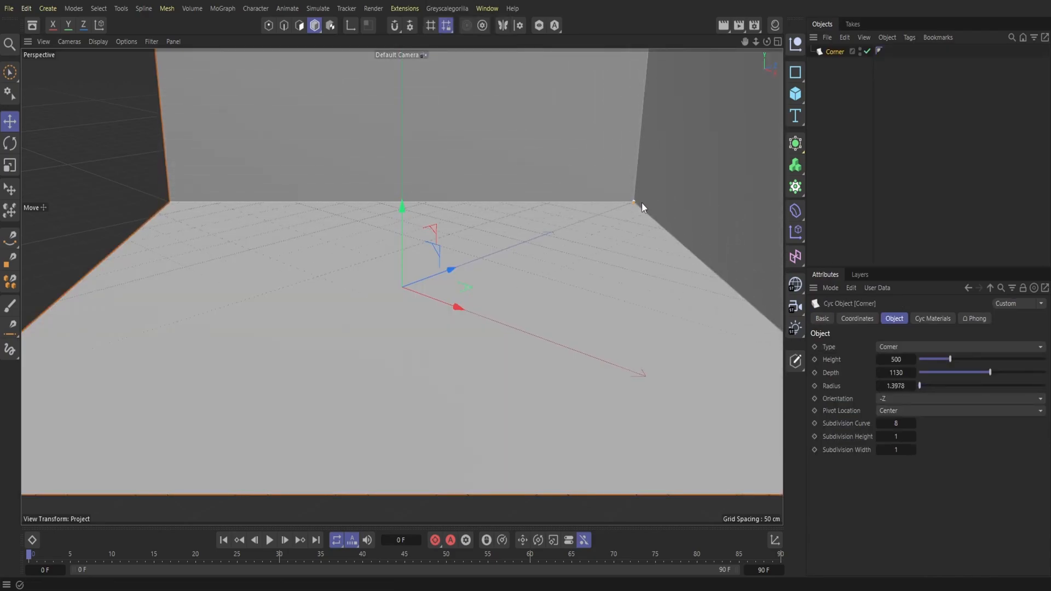
click(755, 26)
click(768, 44)
click(772, 56)
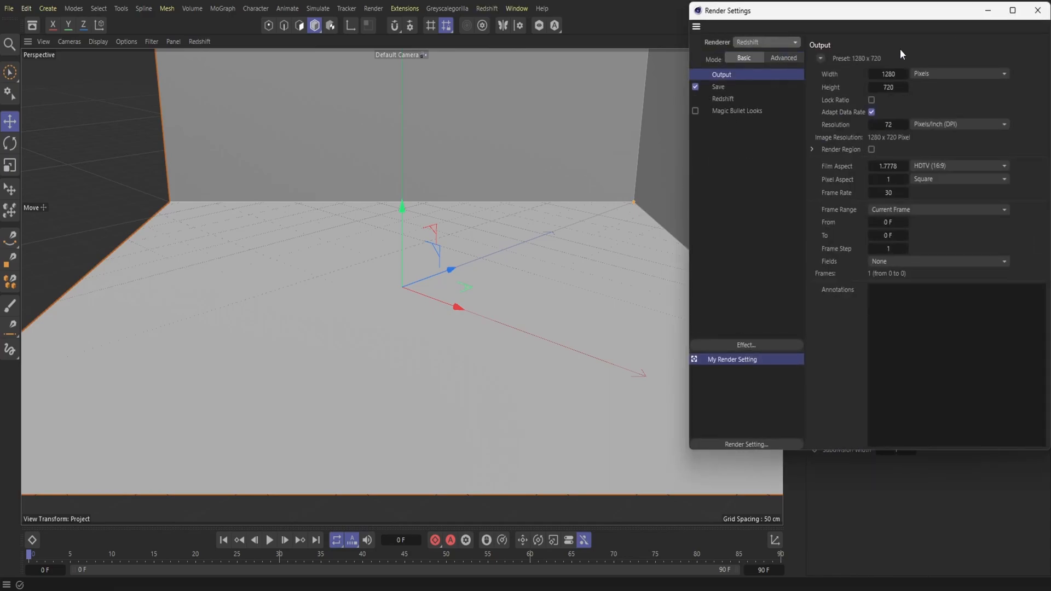
click(1037, 10)
Step: Rotate the Corner object about its vertical axis so its walls form the room's left side and back
mouse_move(756, 41)
mouse_down()
mouse_move(728, 44)
mouse_move(767, 43)
mouse_up()
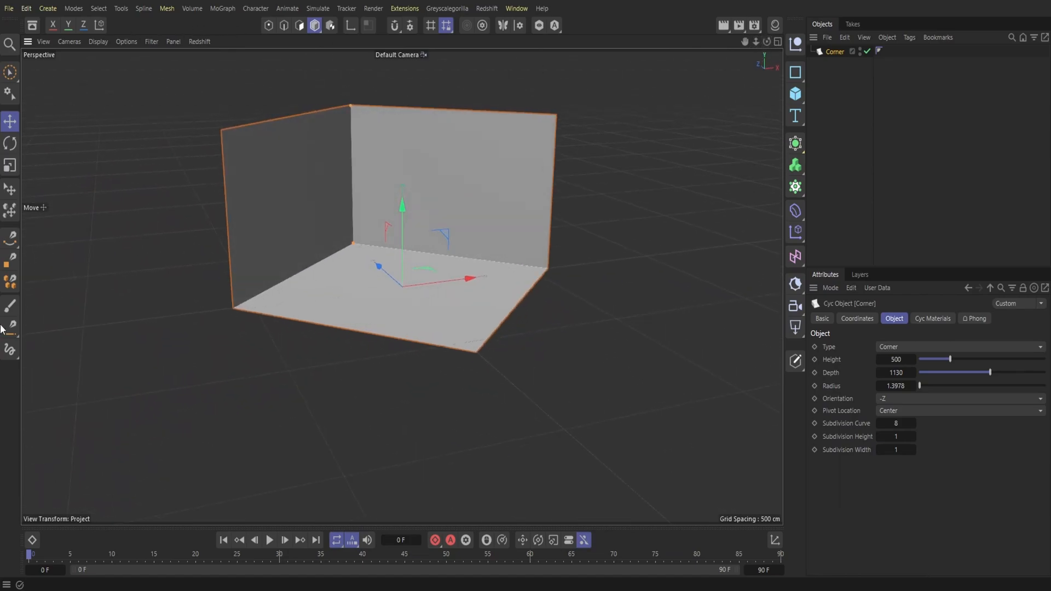
click(10, 143)
drag(387, 305, 459, 323)
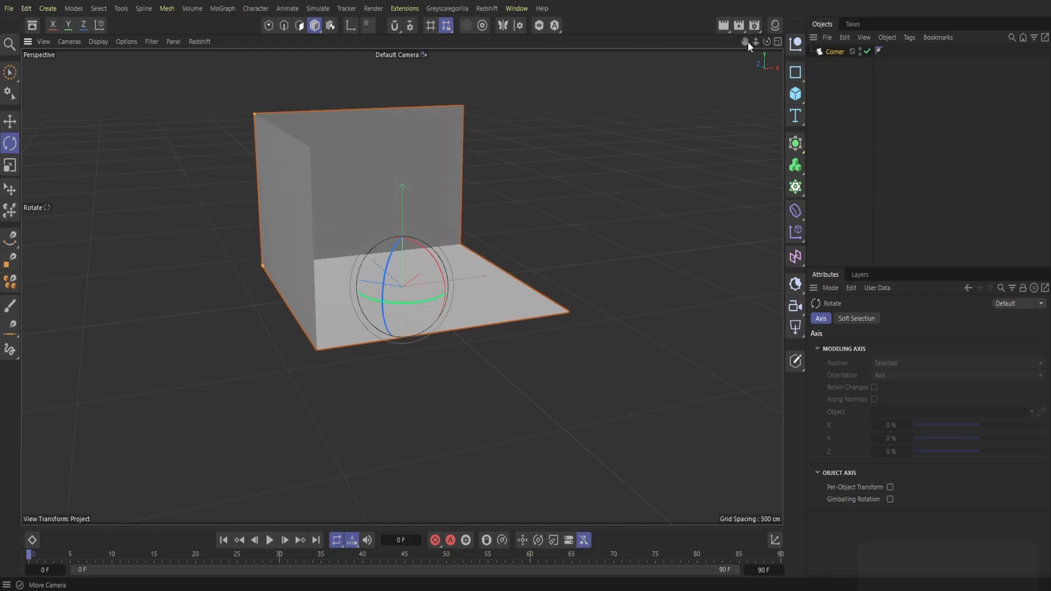
drag(766, 42, 750, 127)
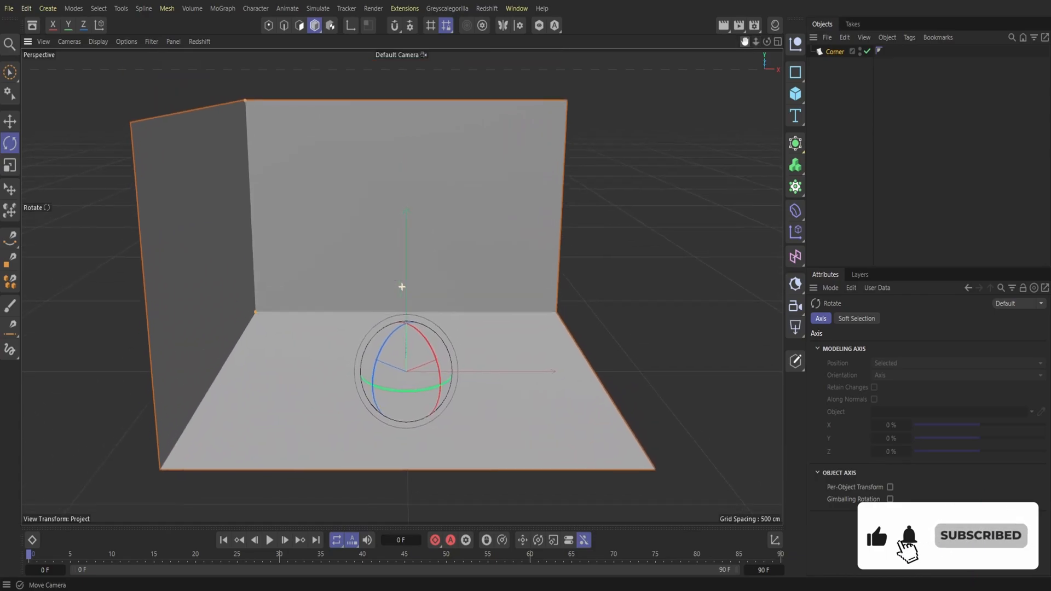
Step: Add a Redshift camera, frame the room through it from the front, and return the viewport to the default camera
click(486, 8)
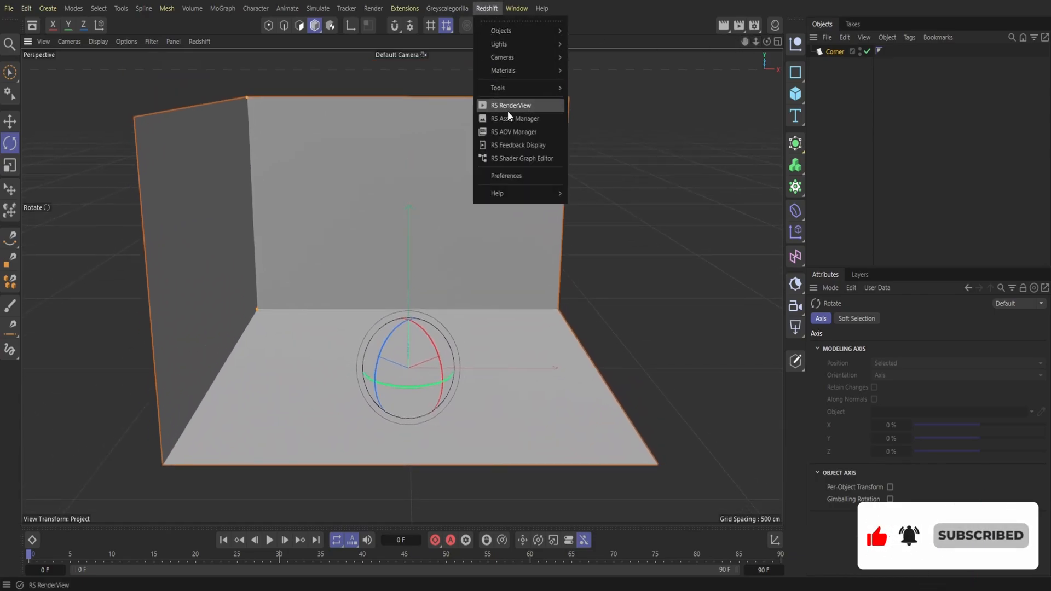
mouse_move(513, 44)
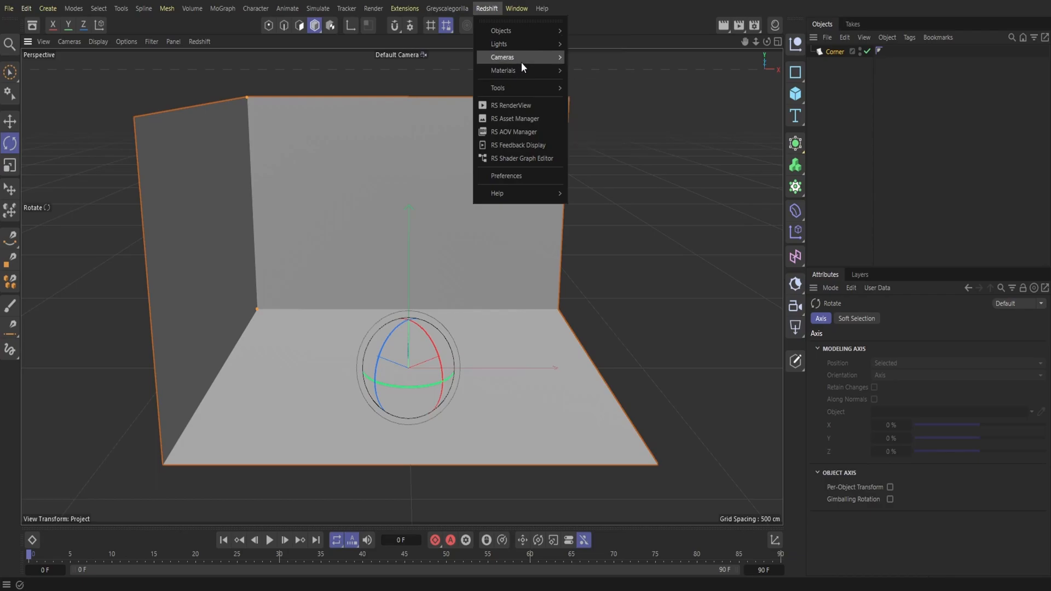
click(601, 68)
click(404, 54)
click(428, 87)
drag(767, 41, 749, 91)
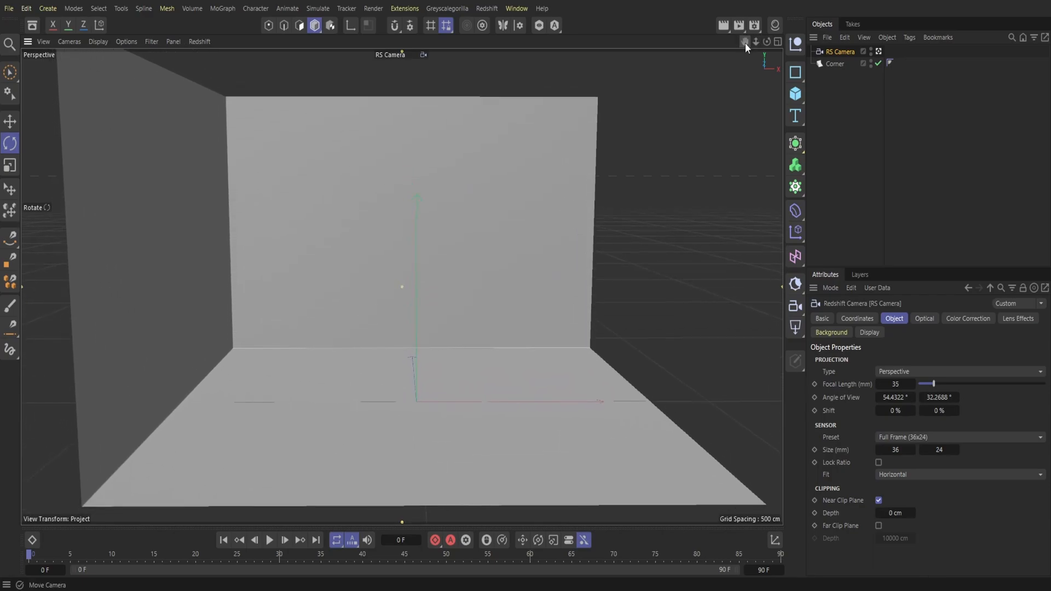
click(402, 56)
click(435, 67)
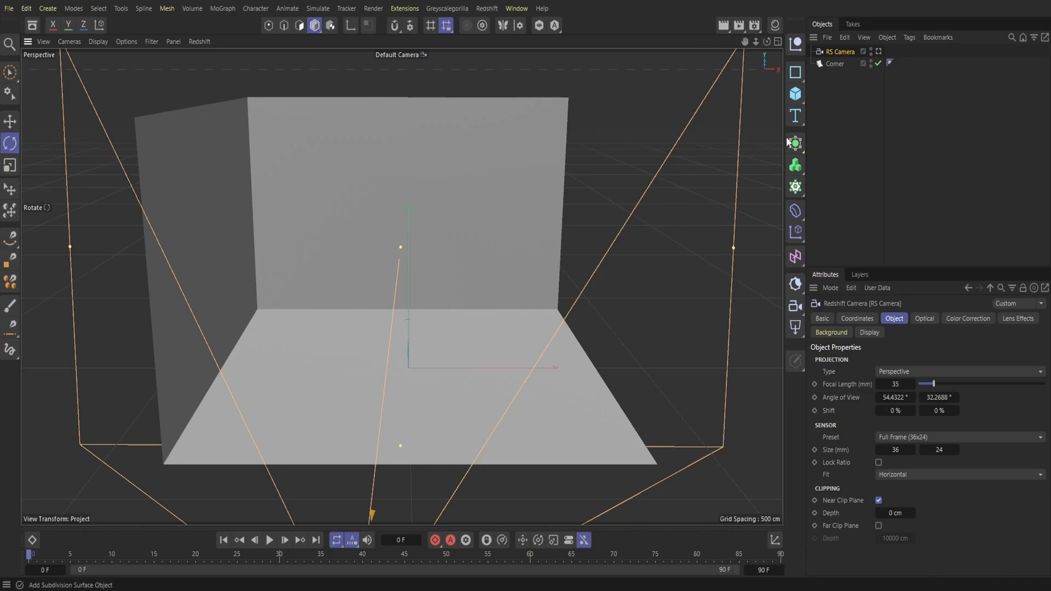
Step: Add a cube, flatten it to a height of about 26 cm and lower it beneath the room's floor
click(796, 94)
click(845, 112)
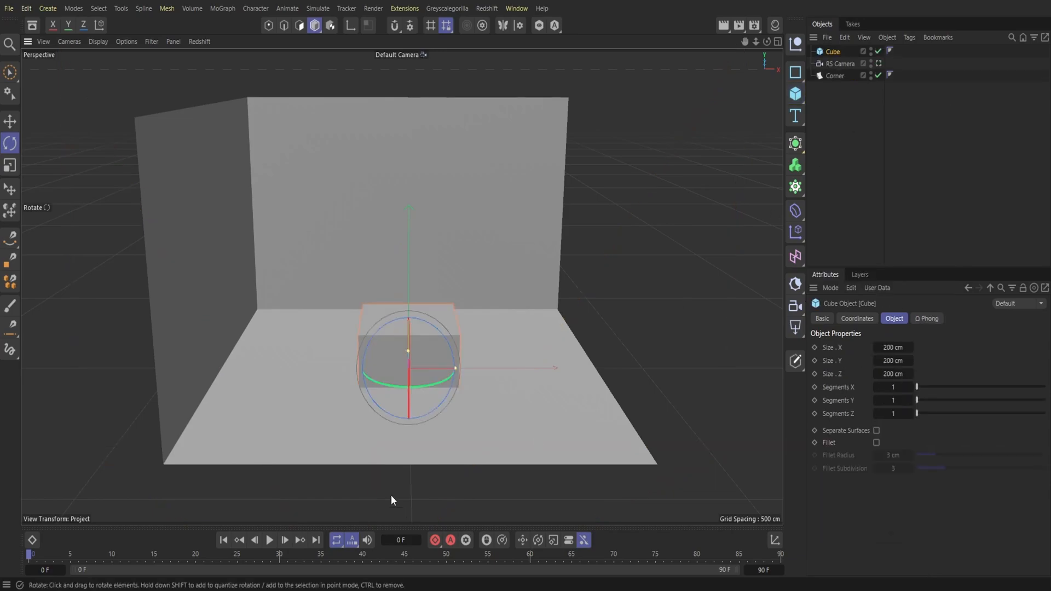
drag(409, 320, 416, 360)
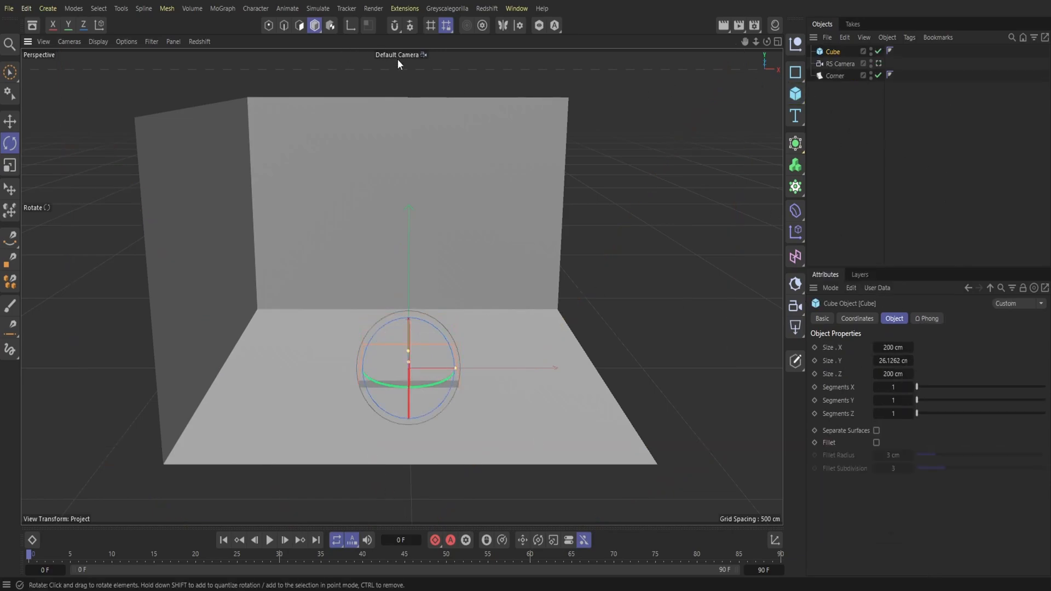
drag(767, 41, 802, 46)
key(e)
drag(363, 301, 363, 304)
Step: Stretch the floor slab to about 817 by 828 cm and align it with the Corner's floor edges
drag(379, 350, 410, 317)
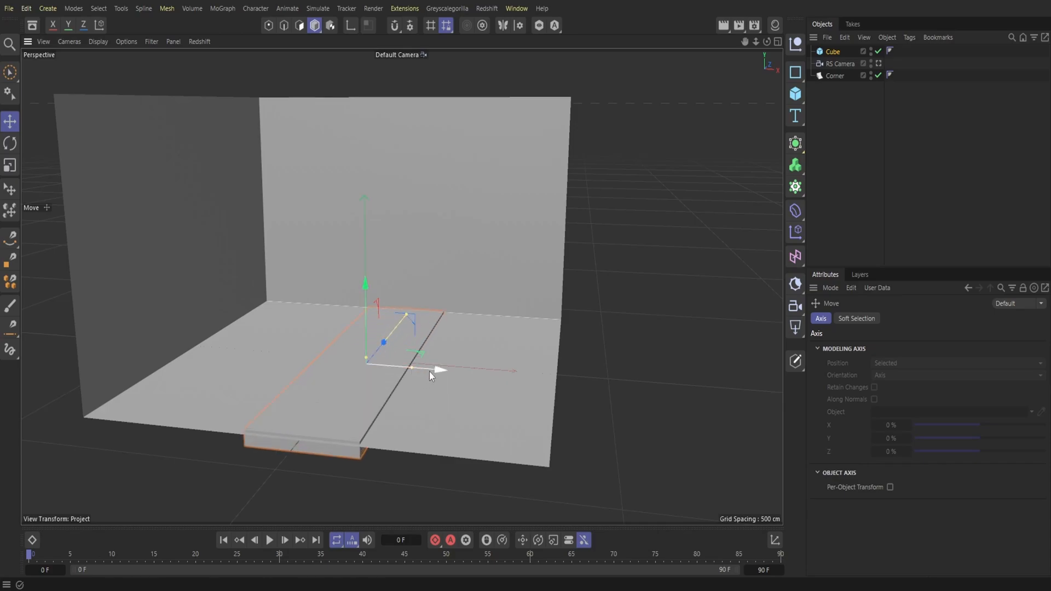
drag(411, 368, 497, 392)
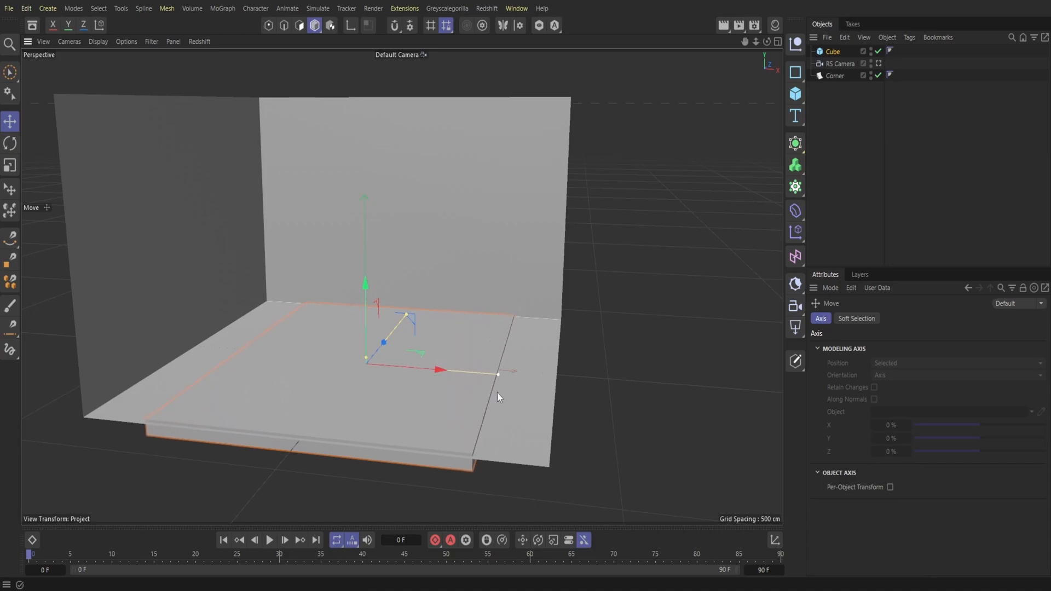
drag(436, 369, 385, 367)
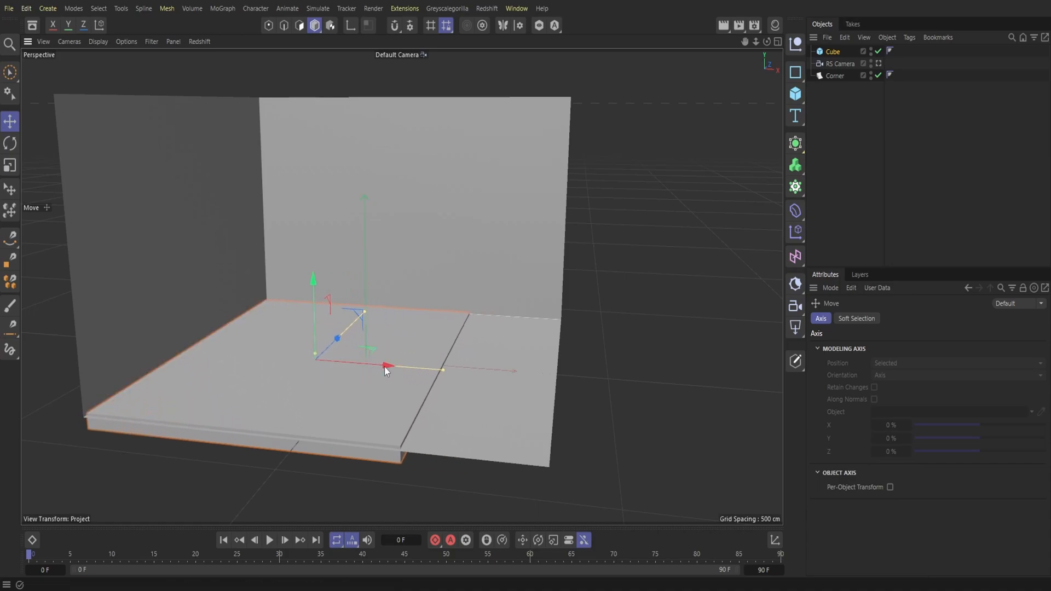
drag(367, 311, 344, 335)
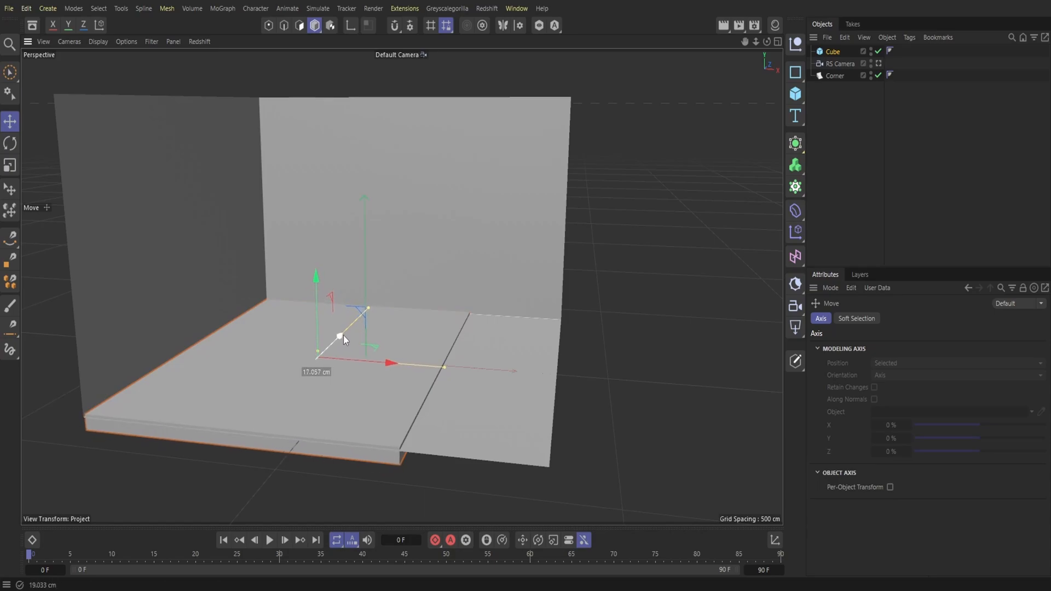
drag(445, 368, 503, 382)
drag(383, 362, 427, 374)
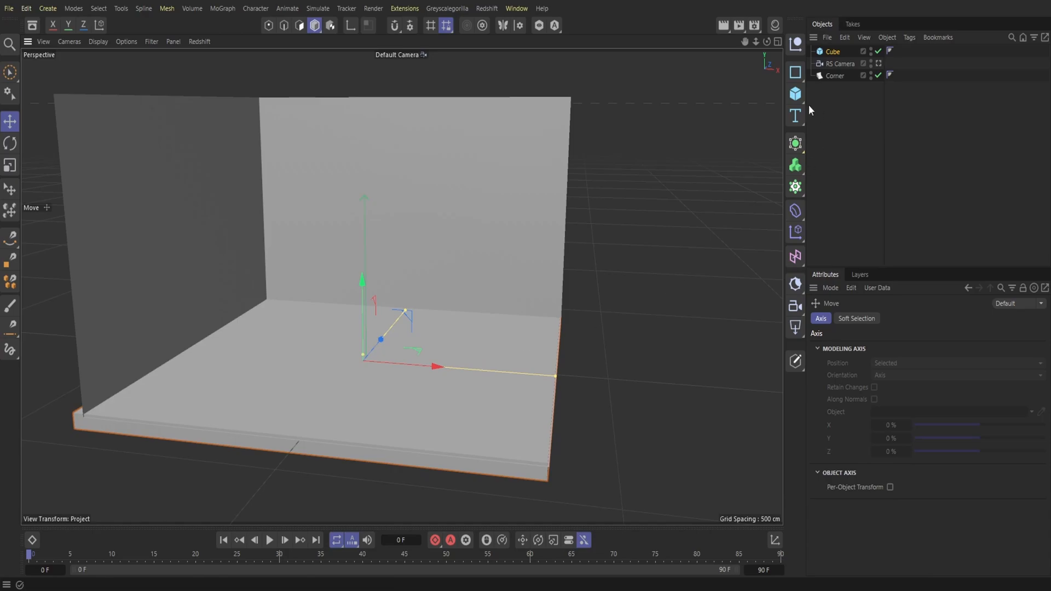
Step: Create a thin filleted cube of about 452 × 18 × 596 cm in the middle of the floor
click(795, 93)
click(823, 120)
drag(366, 310, 386, 356)
click(877, 443)
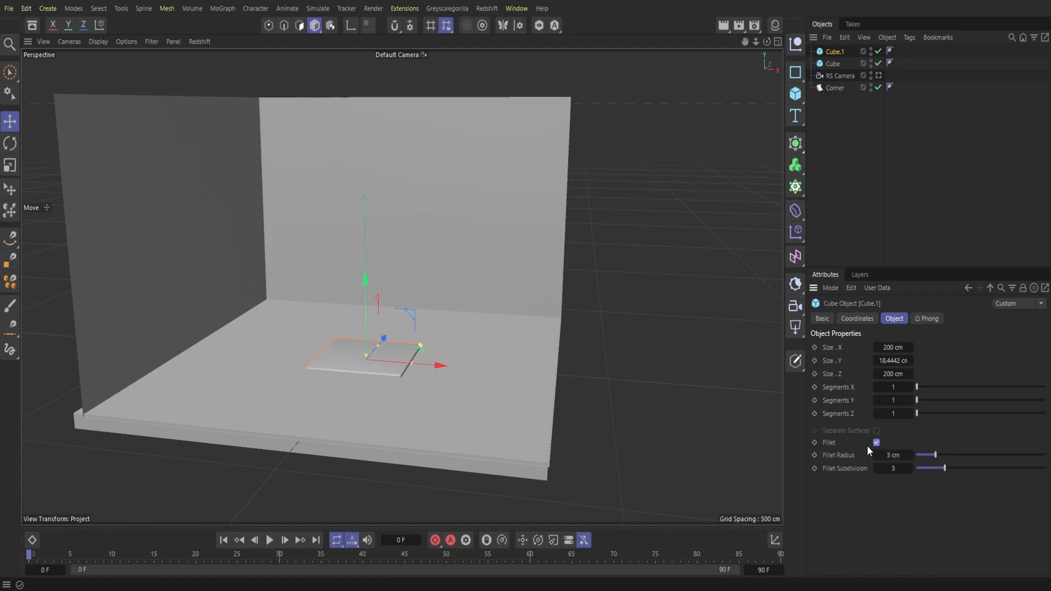
drag(378, 347, 396, 330)
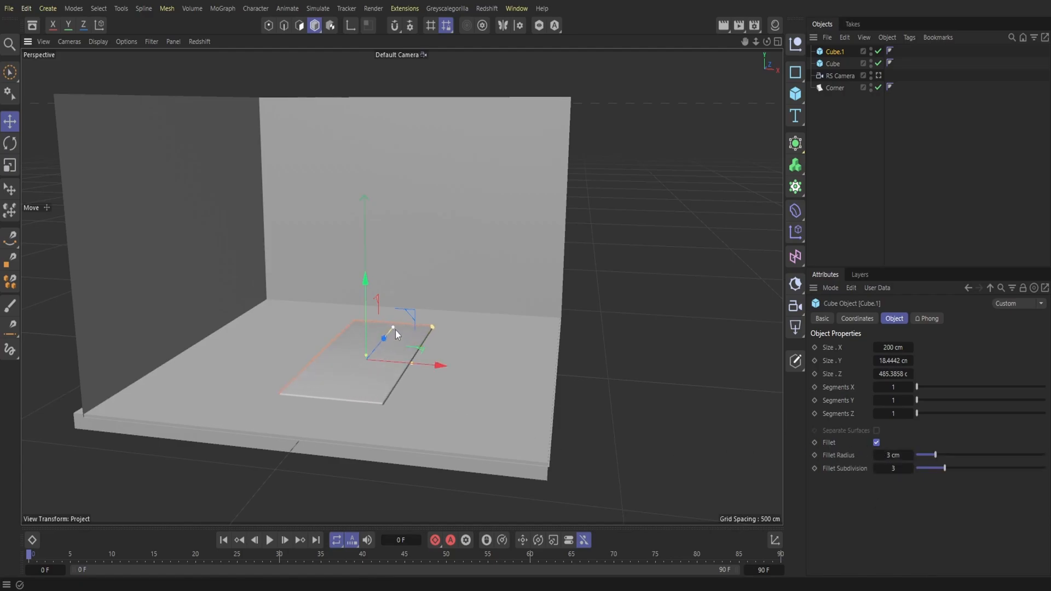
drag(416, 368, 471, 384)
drag(393, 327, 399, 324)
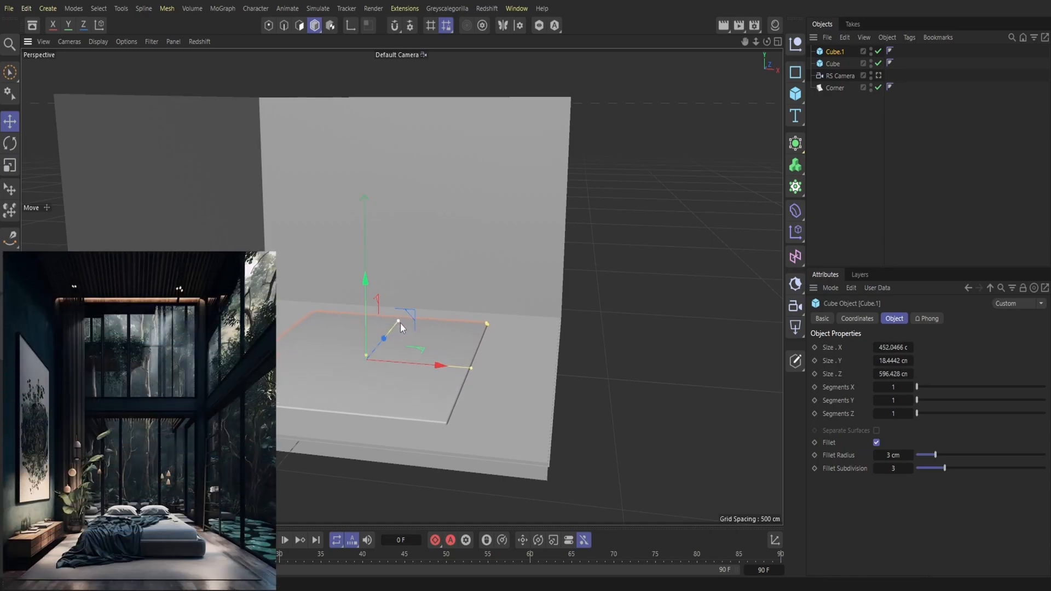
Step: Create a small box of about 41 × 16 × 141 cm and place it against the left wall, above the floor
click(796, 94)
click(825, 112)
drag(367, 297, 376, 268)
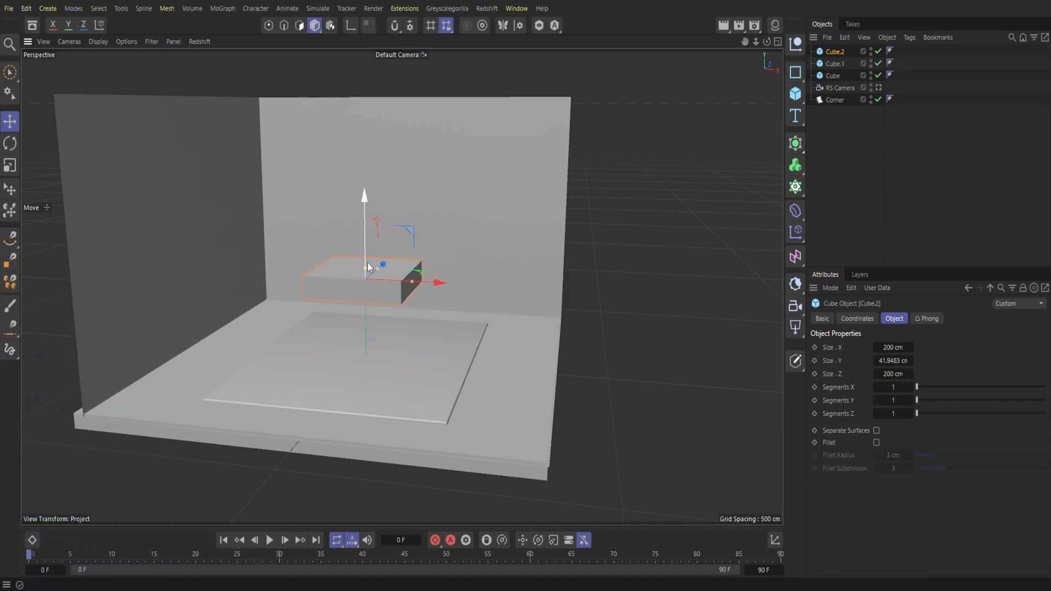
drag(409, 283, 375, 280)
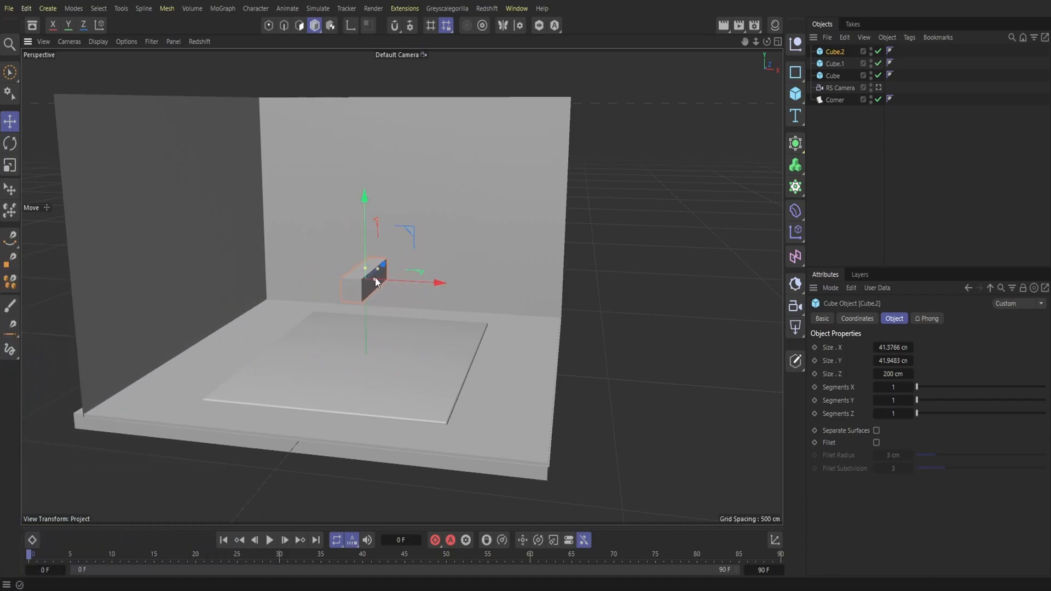
drag(363, 231, 359, 304)
drag(421, 354, 216, 330)
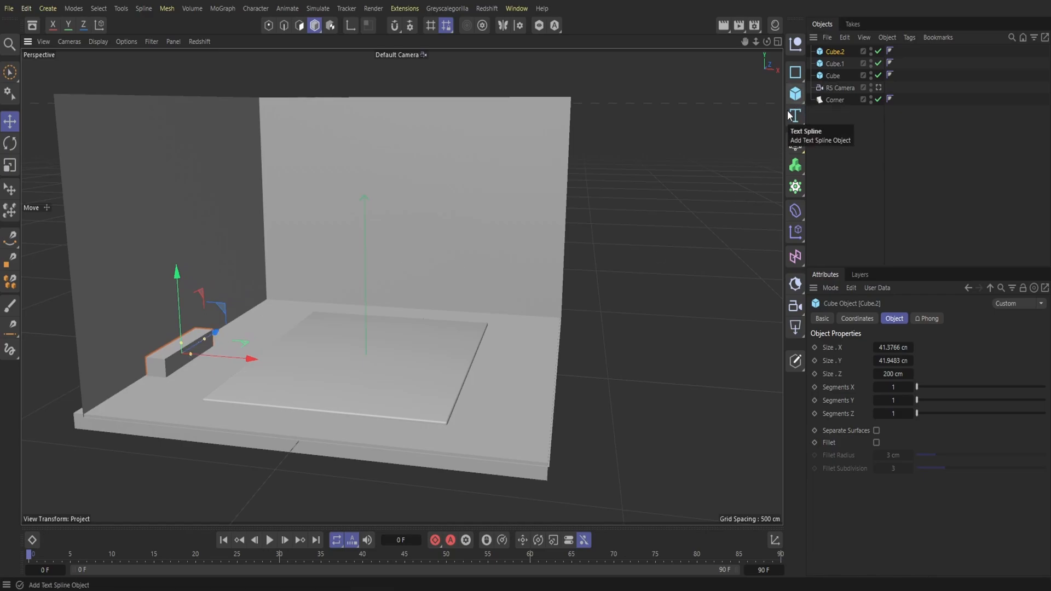
drag(212, 340, 185, 351)
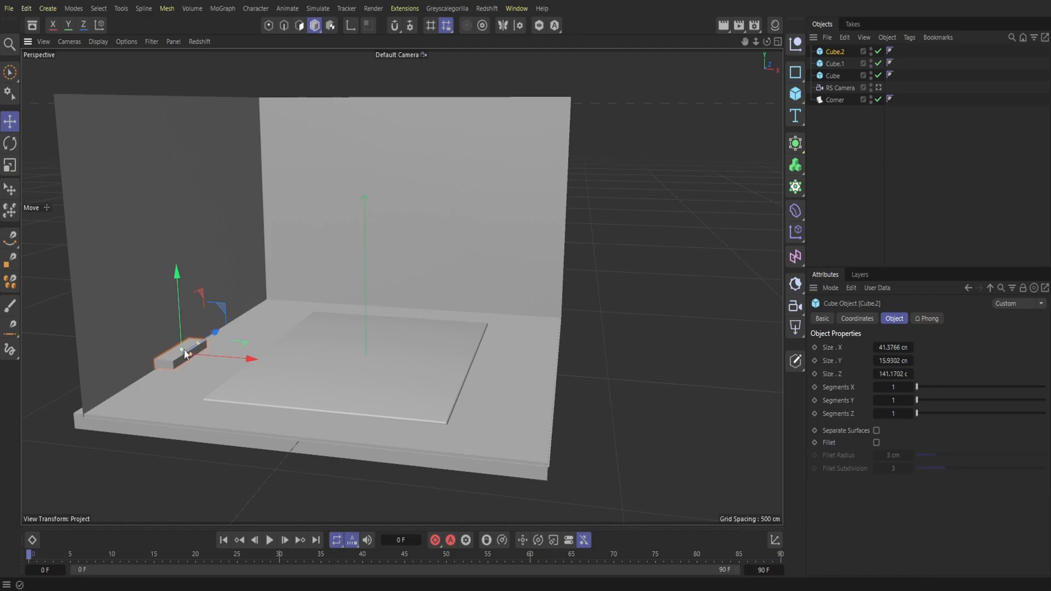
Step: Duplicate the small wall box twice and place the copies end to end along the left wall
click(845, 39)
click(871, 91)
click(845, 39)
click(854, 103)
drag(215, 332, 245, 312)
click(849, 38)
click(869, 93)
click(845, 37)
click(868, 106)
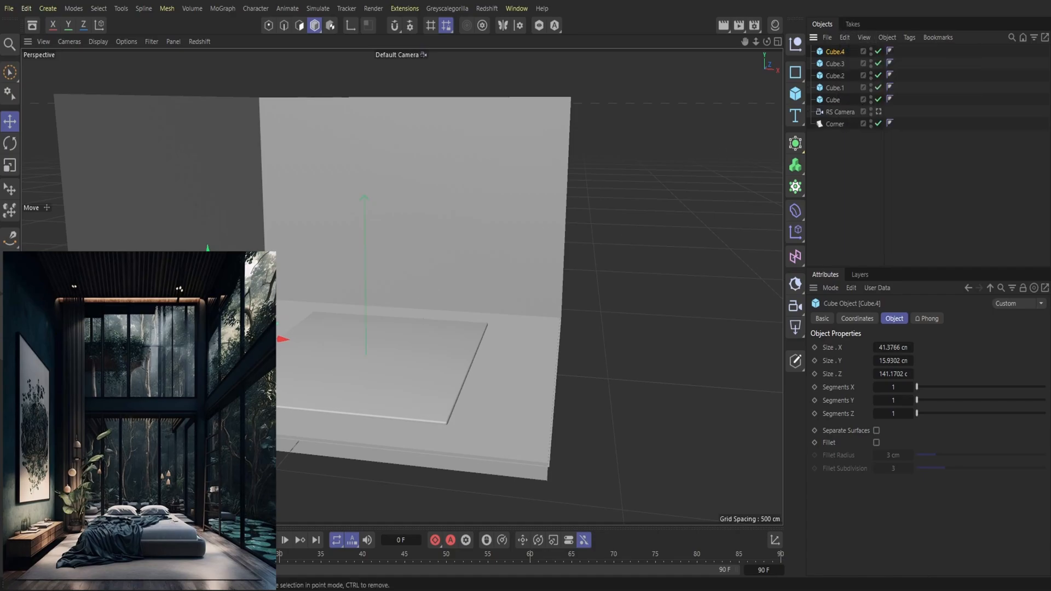
drag(233, 319, 259, 303)
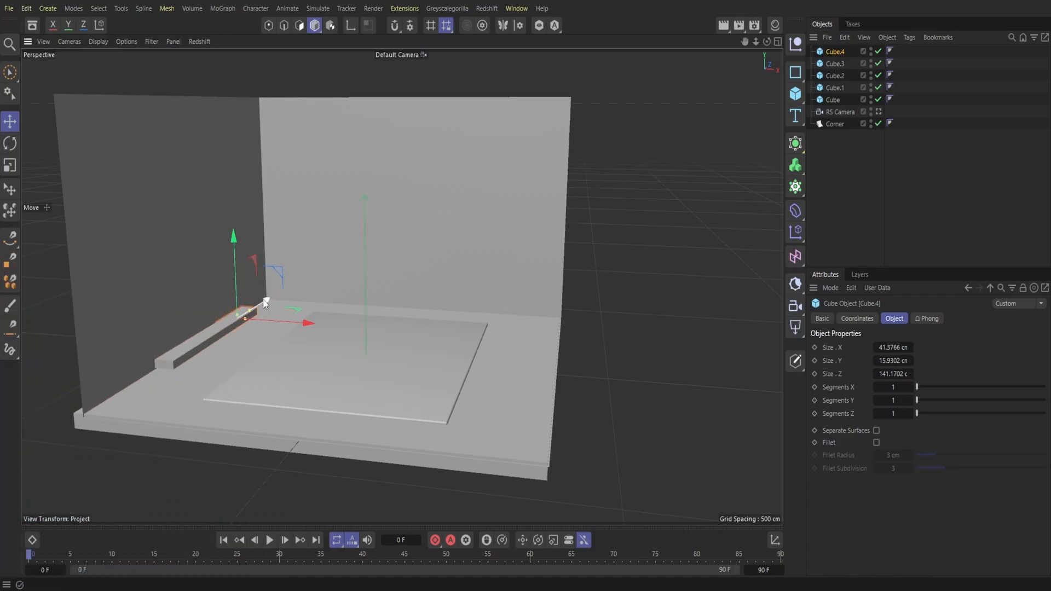
Step: Duplicate all three wall boxes together and raise the copies to form a second row directly above them
drag(852, 77, 833, 52)
click(844, 37)
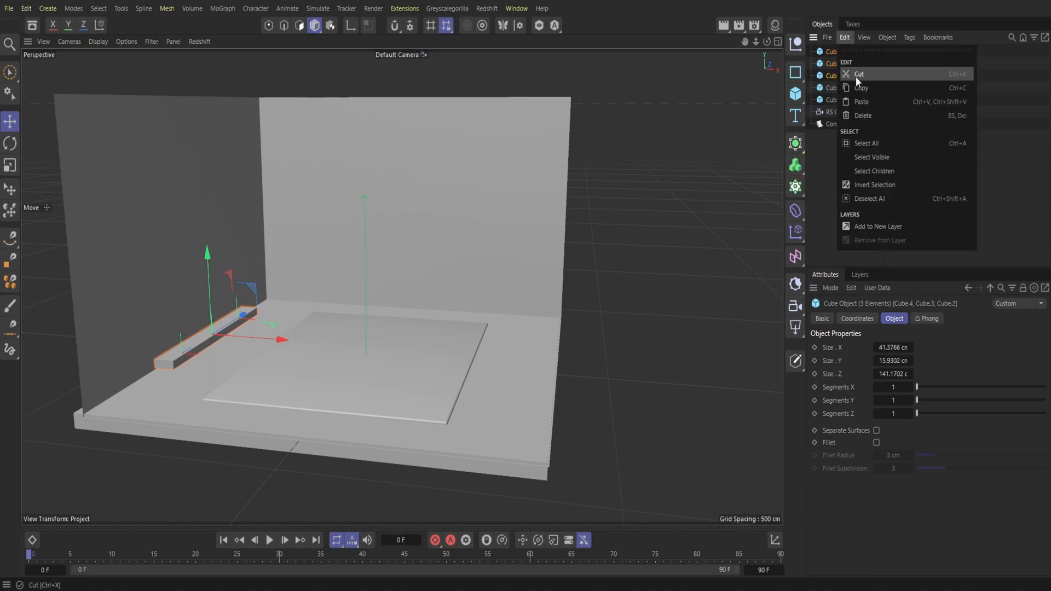
click(861, 88)
click(845, 37)
click(863, 102)
drag(210, 308, 206, 300)
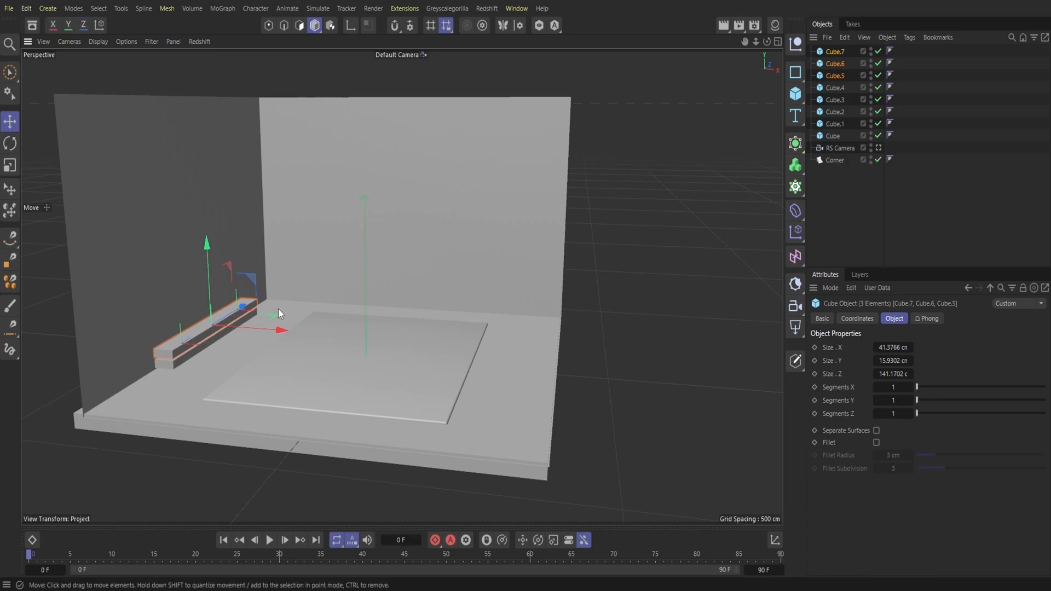
click(392, 299)
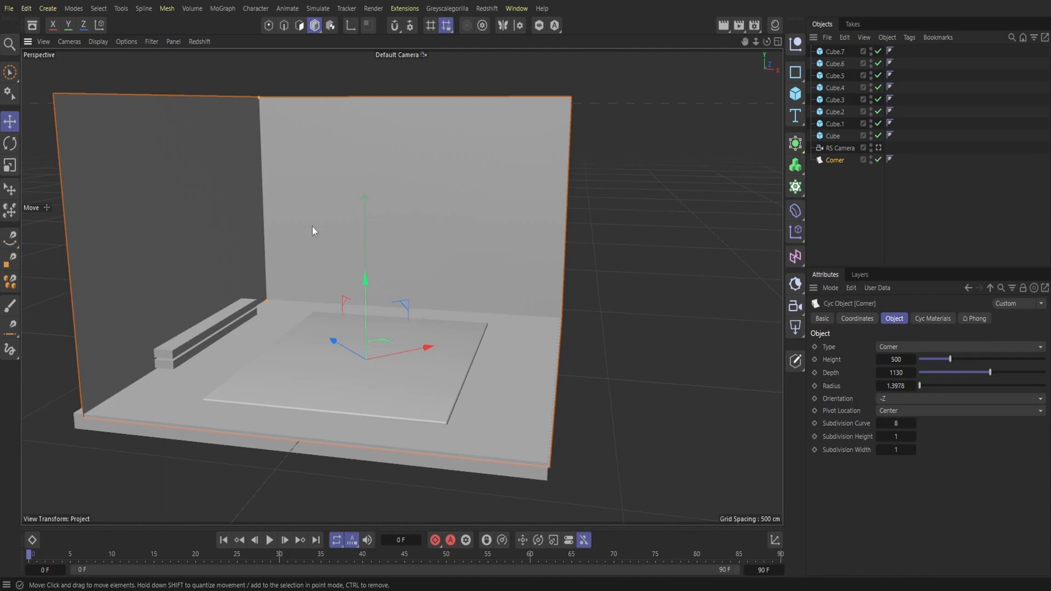
click(478, 435)
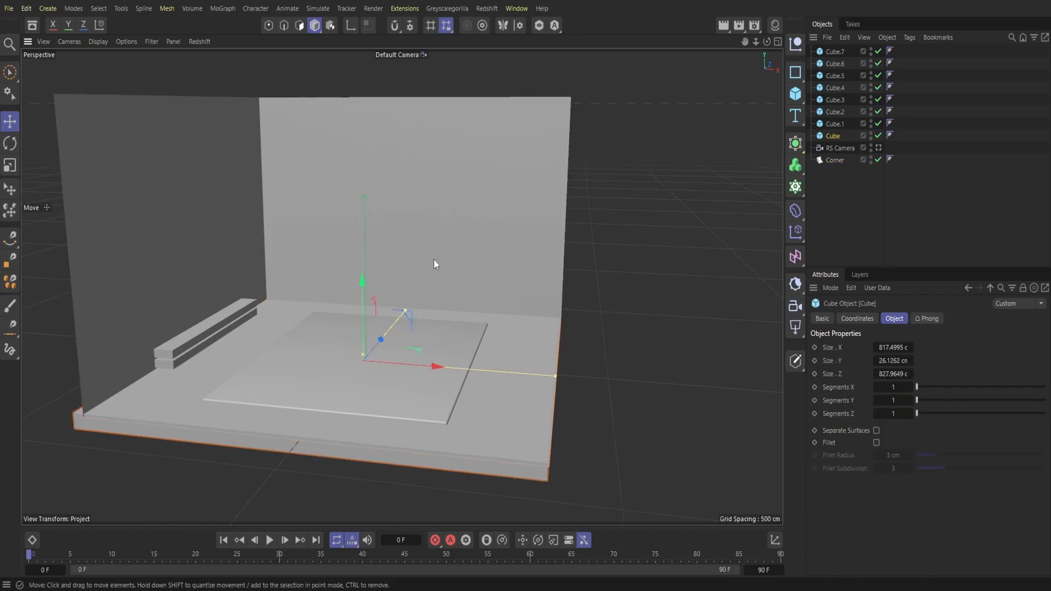
Step: Create an upright panel of about 162 × 280 × 13 cm and place it against the back wall near the left corner
drag(795, 94, 838, 110)
drag(374, 345, 364, 356)
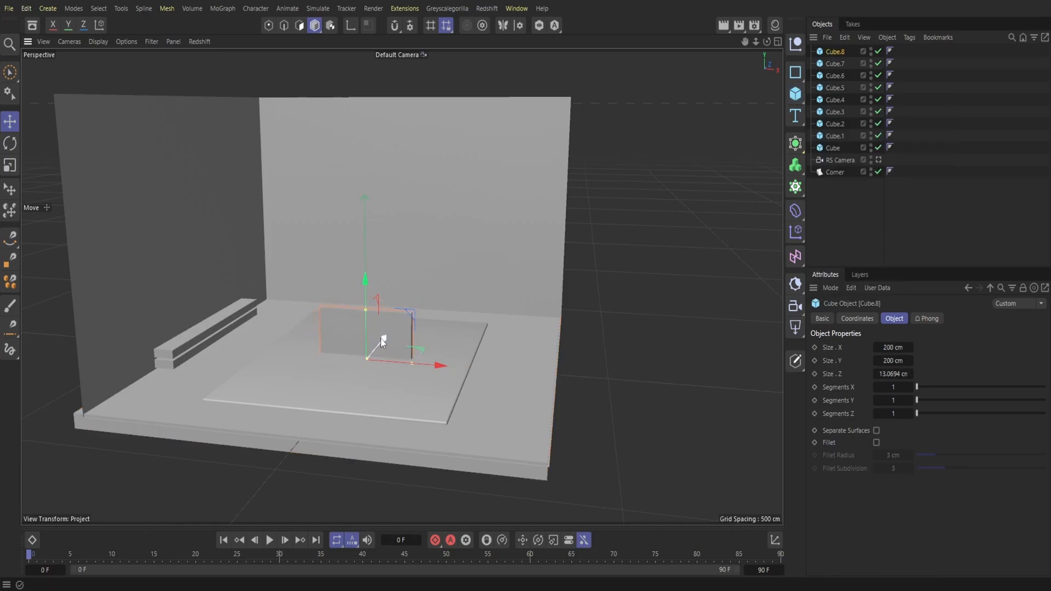
drag(366, 311, 386, 235)
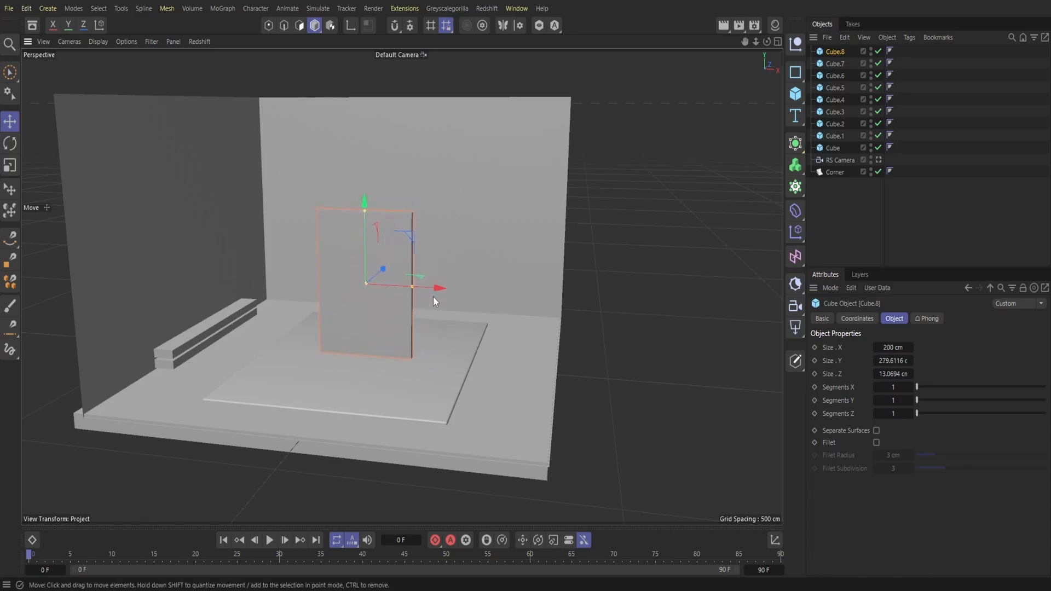
drag(411, 288, 415, 252)
drag(405, 211, 409, 213)
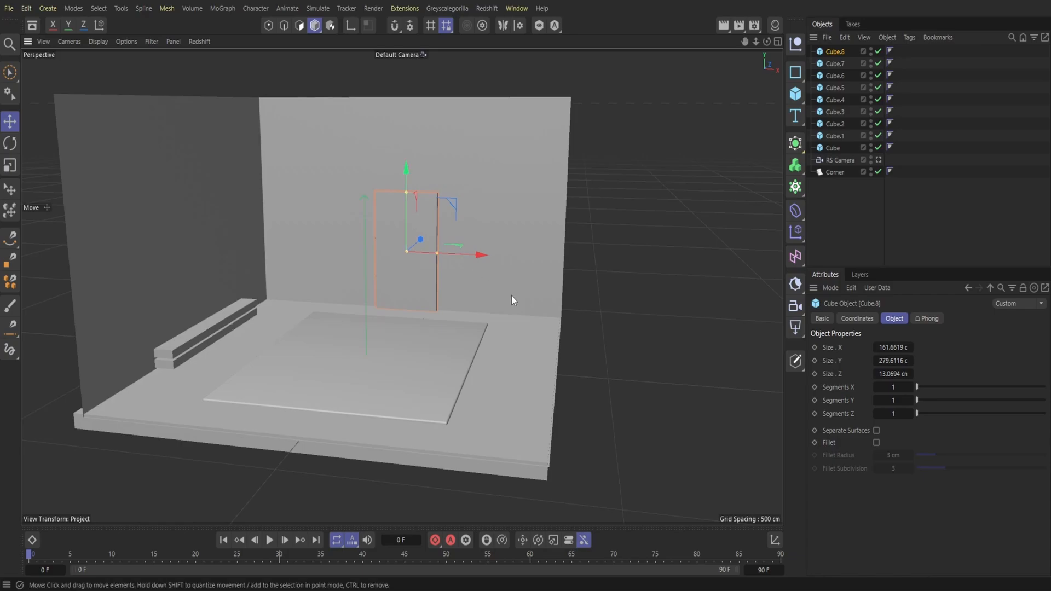
drag(474, 255, 367, 235)
Step: Create a tall column of about 40 × 714 × 52 cm in the room's back left corner
click(798, 98)
click(823, 119)
drag(412, 368, 293, 159)
drag(271, 227, 286, 172)
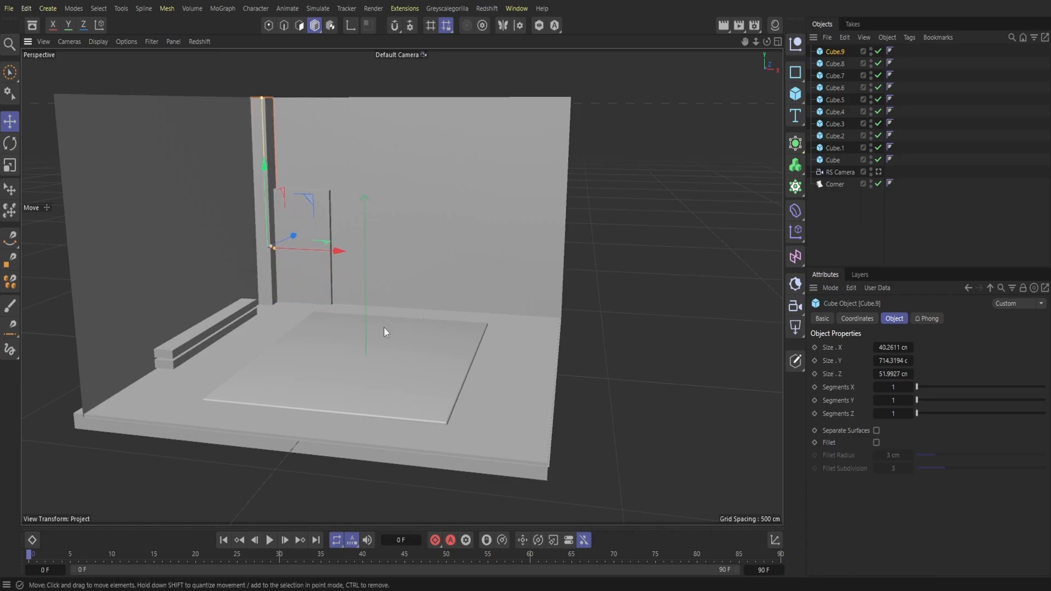
Step: Duplicate the upright back-wall panel and place the copy beside it, toward the right end of the wall
click(323, 221)
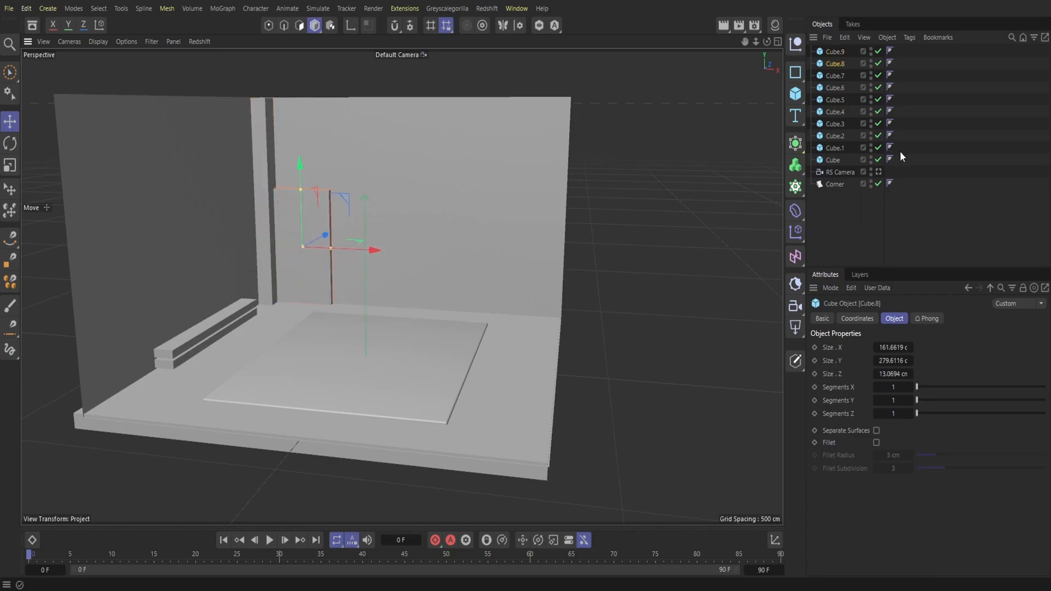
click(845, 38)
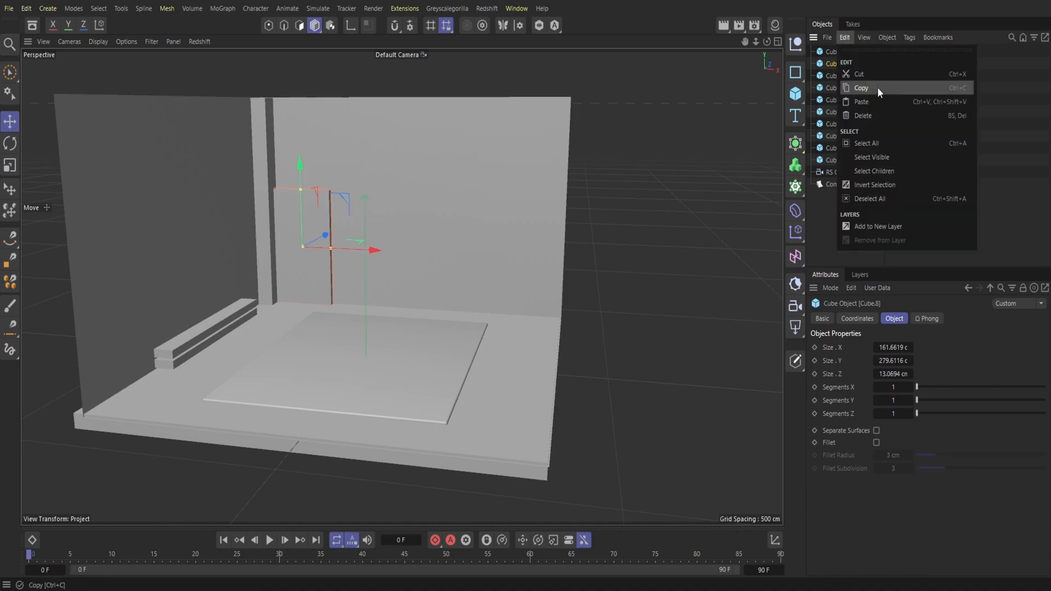
click(863, 87)
click(845, 38)
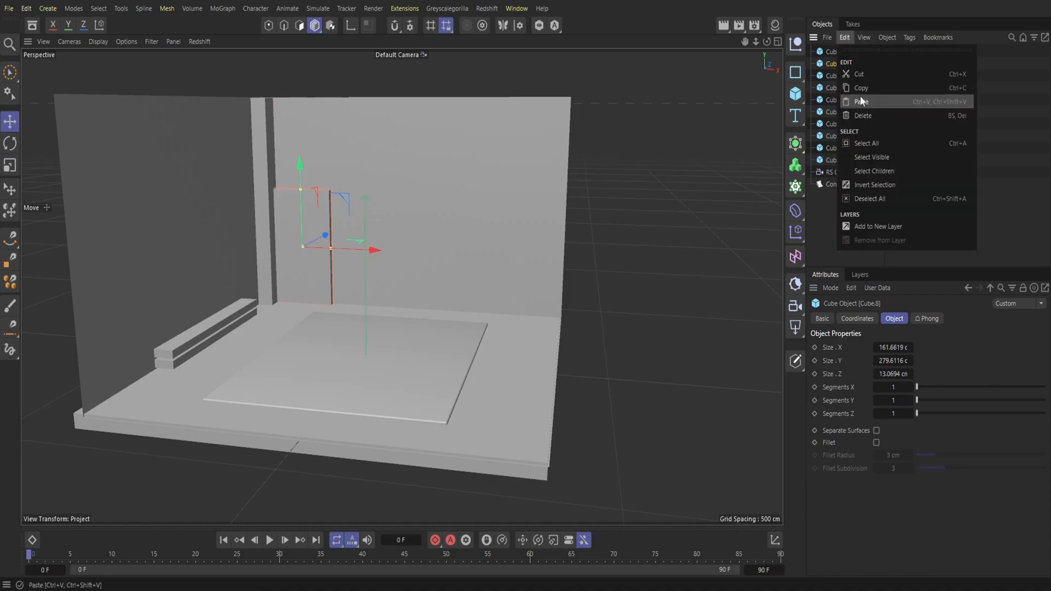
click(860, 101)
drag(377, 249, 439, 270)
drag(439, 266, 438, 266)
Step: Duplicate both back-wall panels together and place the copies alongside them to form a row of four
drag(838, 54, 837, 50)
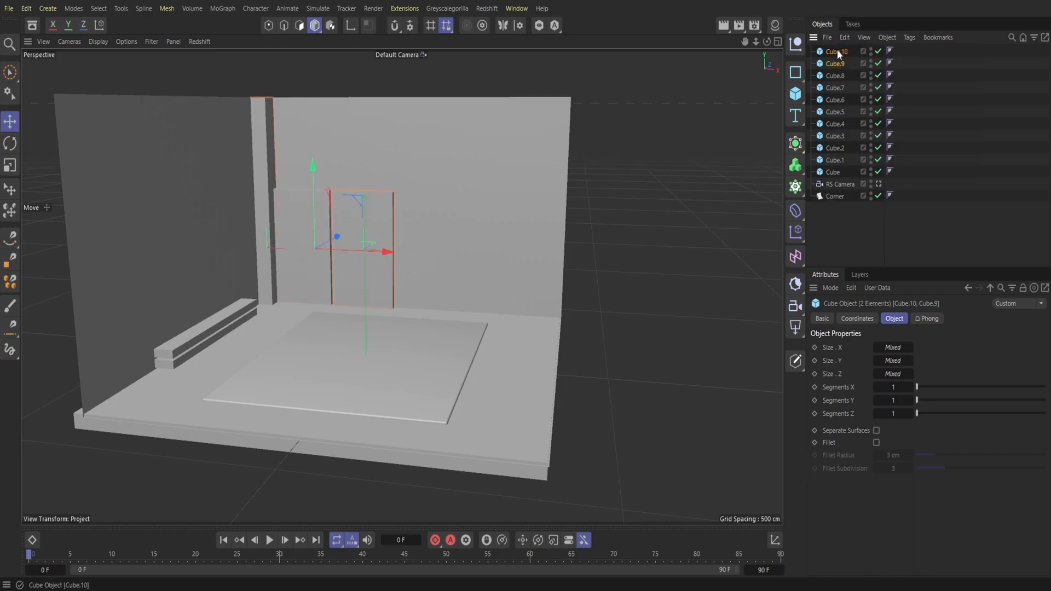
click(833, 76)
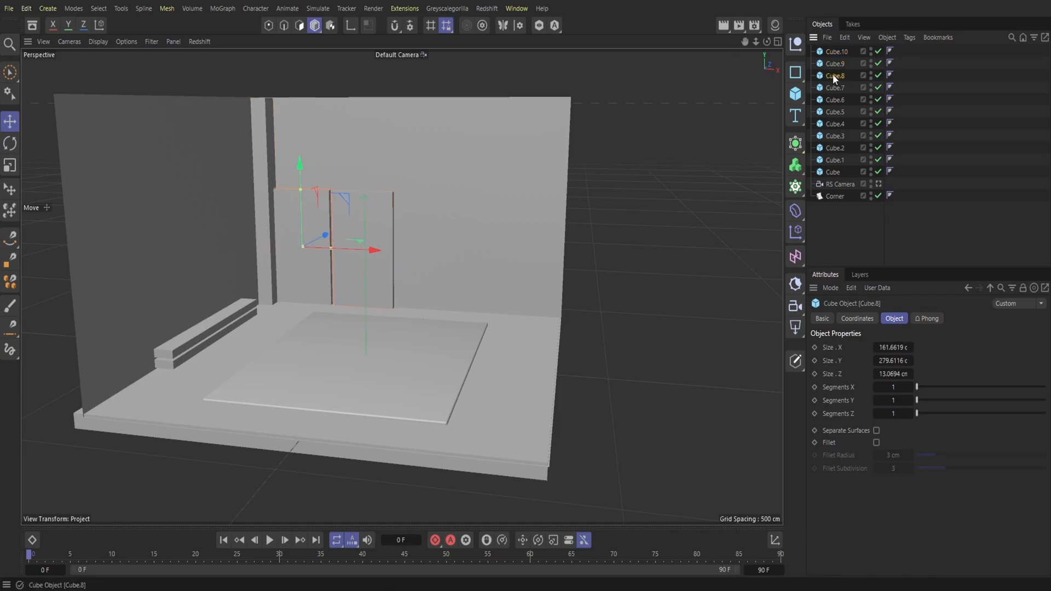
drag(836, 47, 837, 51)
click(843, 38)
click(865, 85)
click(845, 37)
click(865, 97)
drag(407, 253, 537, 260)
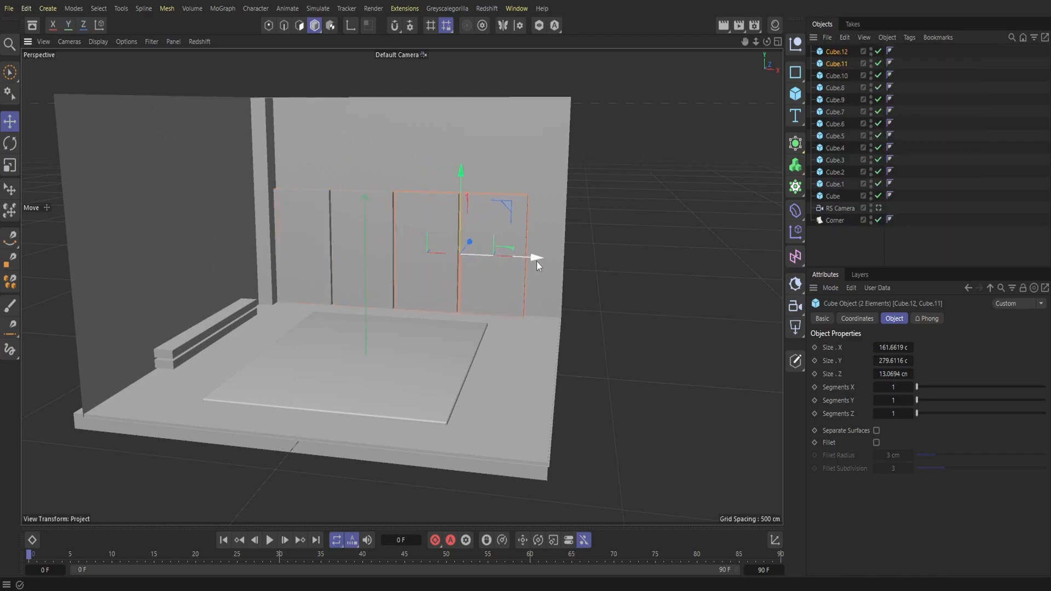
Step: Duplicate the tall column and place the copy at the room's back right corner
click(264, 249)
click(844, 37)
click(879, 96)
click(844, 37)
click(863, 107)
drag(315, 249, 591, 267)
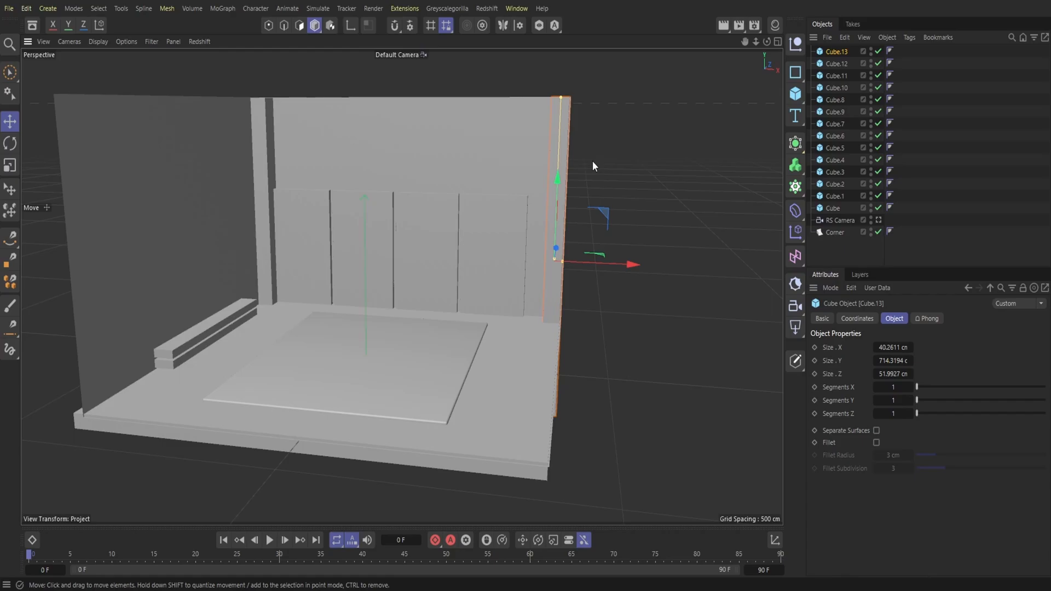
Step: Delete the Corner shell that forms the room's walls
click(453, 137)
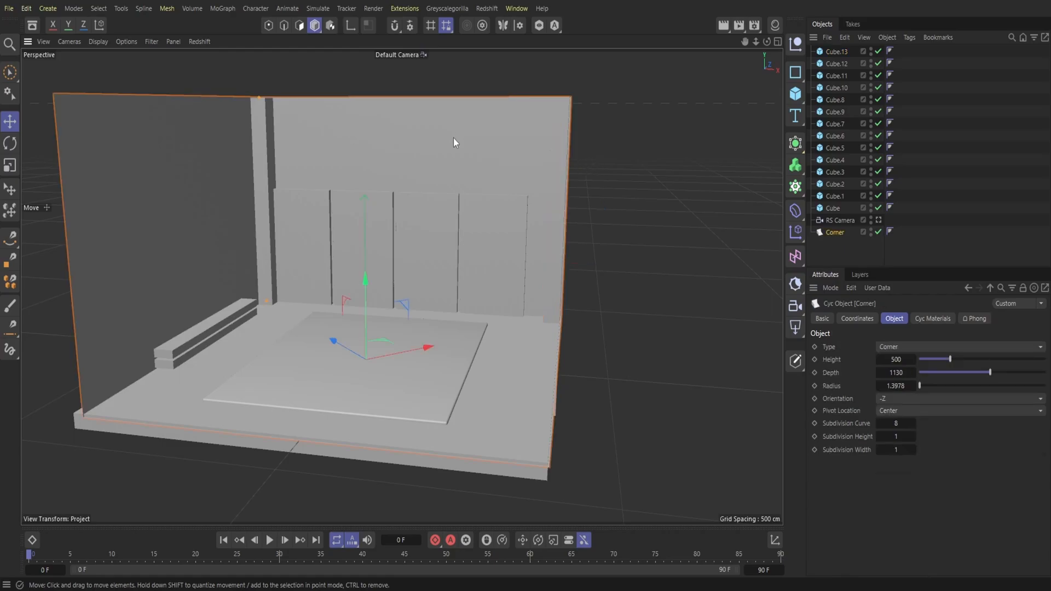
key(Delete)
drag(767, 42, 736, 43)
Step: Duplicate the floor slab and rotate the copy 90° so it stands upright, parallel to the left side
click(541, 377)
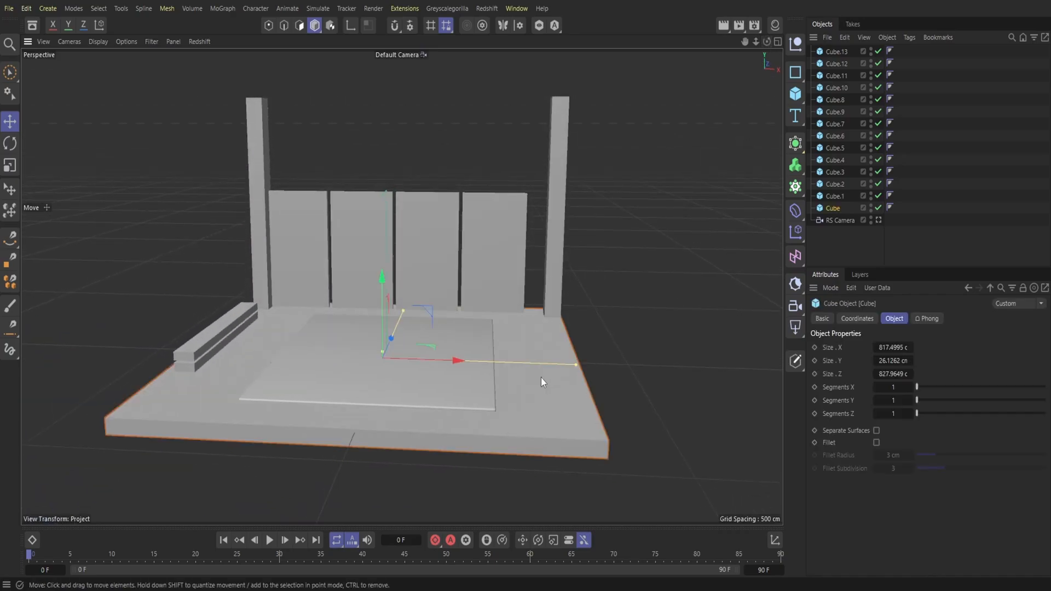
click(845, 38)
click(862, 88)
click(844, 38)
click(862, 102)
key(r)
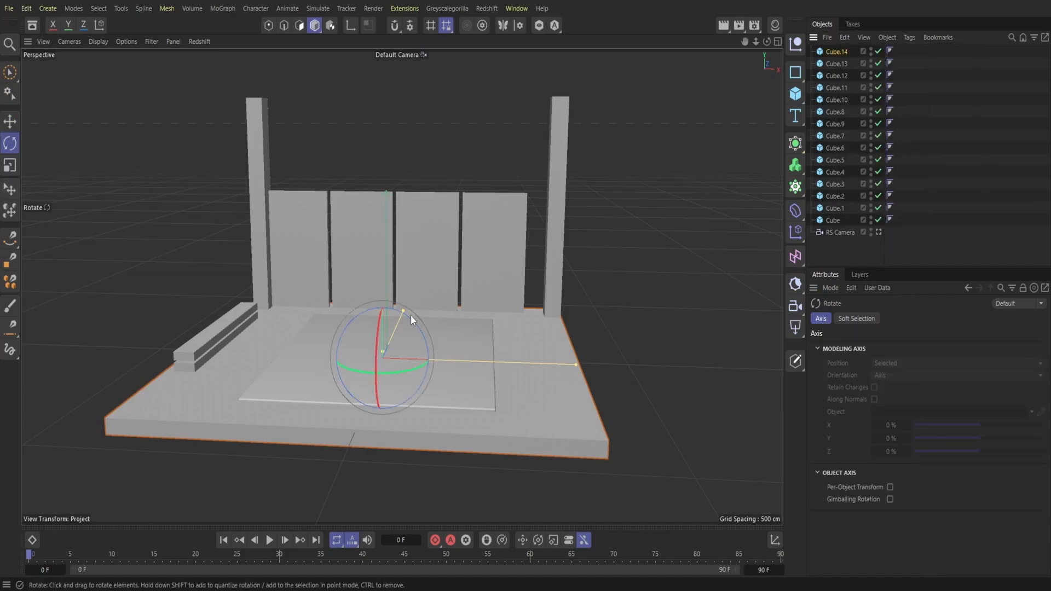
drag(406, 317, 259, 272)
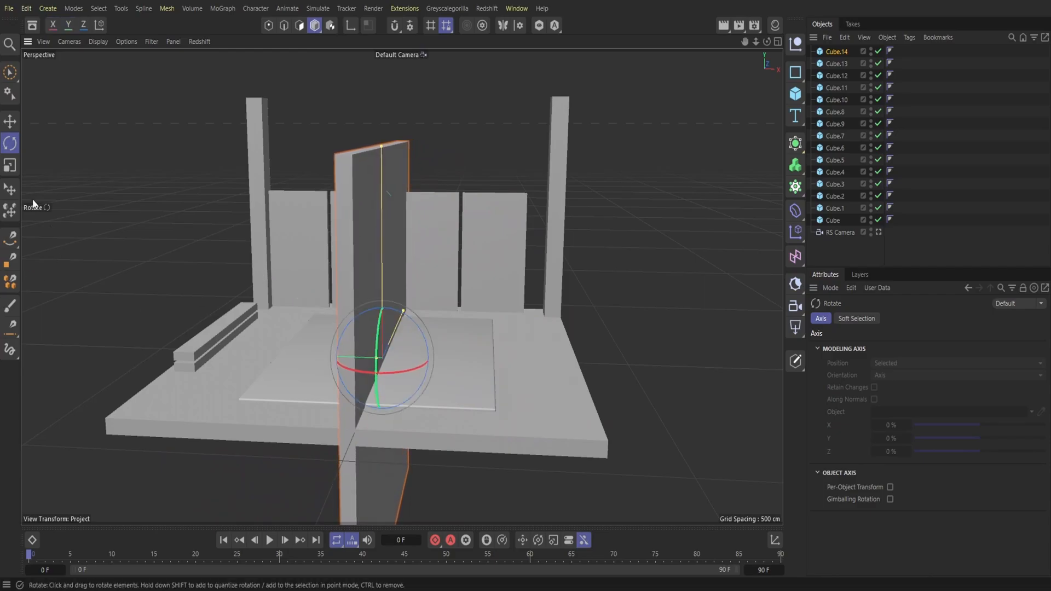
Step: Move the upright slab to the floor's left edge and raise it to form the left wall
key(e)
drag(359, 355, 178, 353)
drag(194, 307, 266, 97)
mouse_move(756, 42)
mouse_down()
mouse_move(755, 52)
mouse_move(755, 30)
mouse_up()
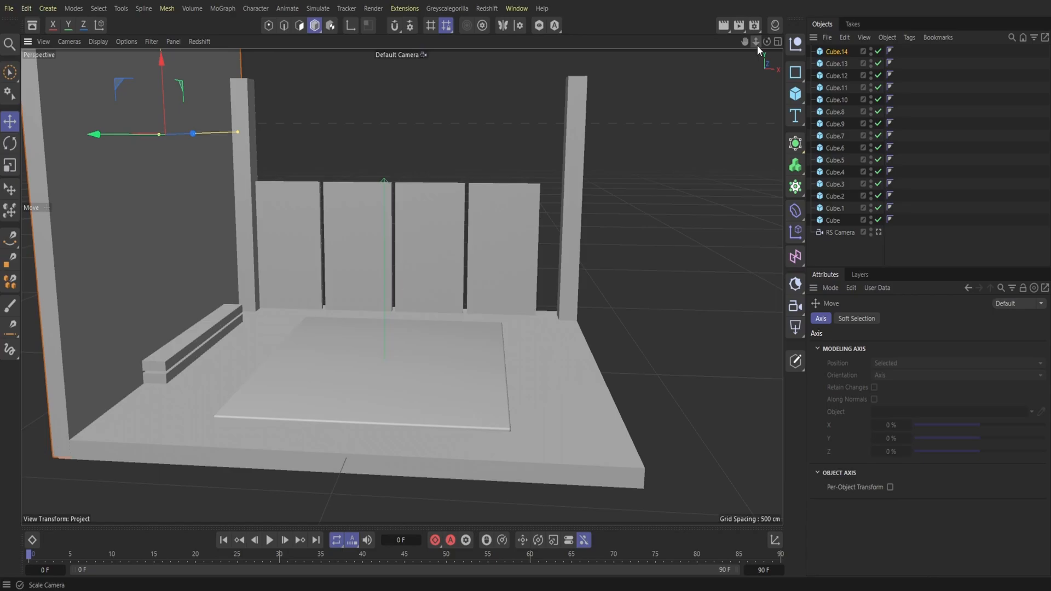
Step: Duplicate the back left column and rotate the copy 90° into a horizontal crossbeam
click(249, 157)
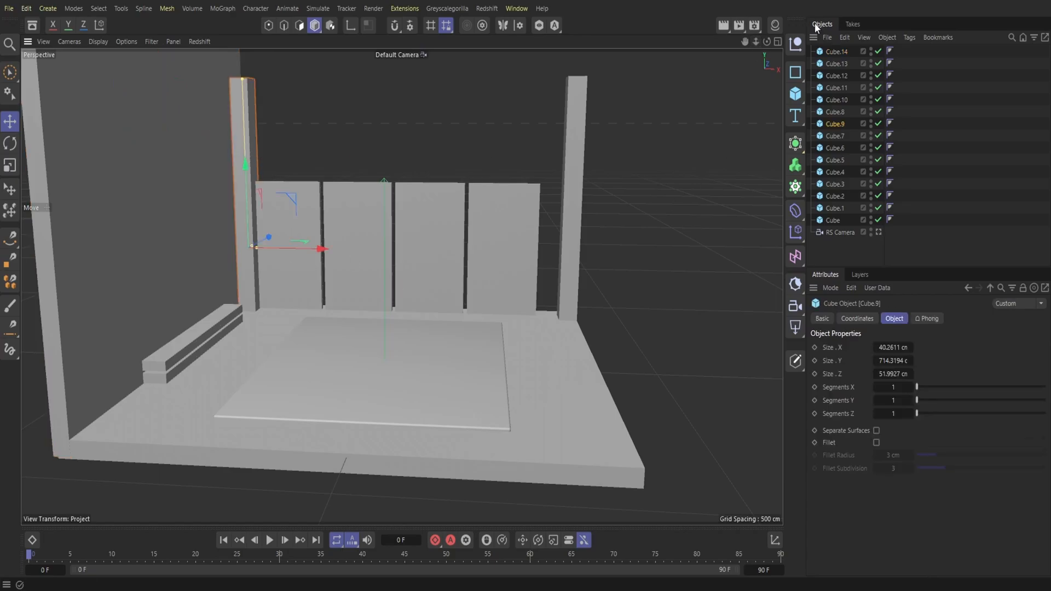
click(845, 37)
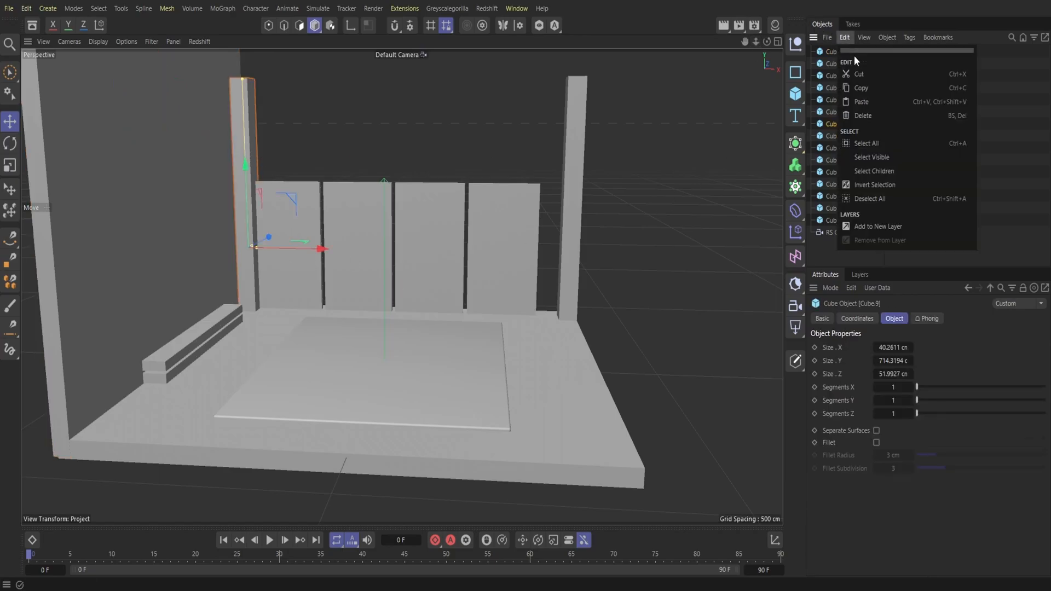
click(861, 102)
key(r)
drag(287, 221, 303, 342)
Step: Place the crossbeam between the two back columns, just above the panels, and lengthen it to about 728 cm
key(e)
drag(279, 274, 270, 207)
drag(767, 42, 536, 63)
drag(451, 148, 348, 189)
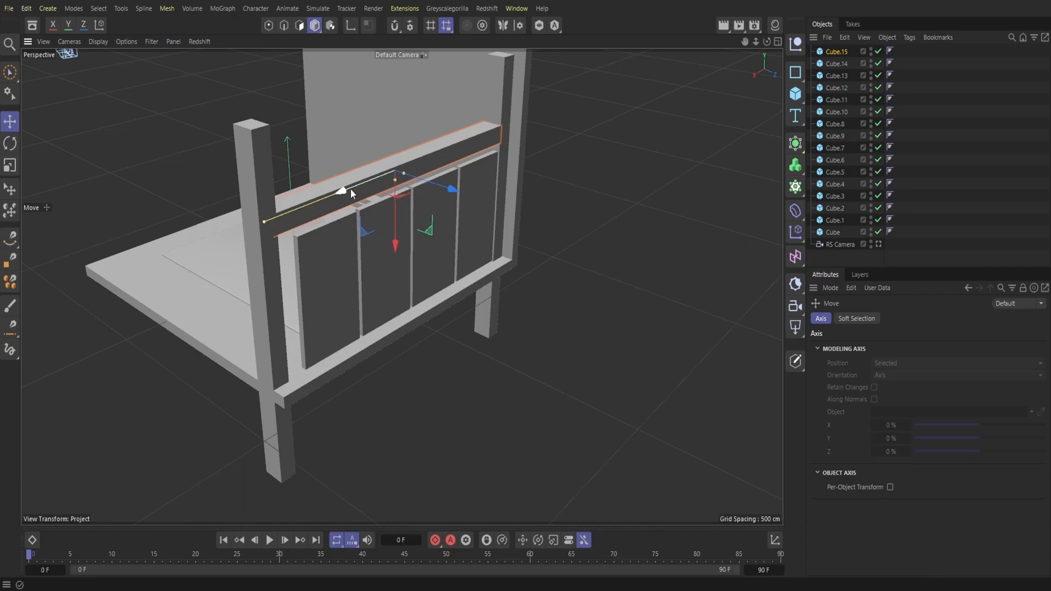
Step: Duplicate the crossbeam and resize the copy to about 60 cm high and 15 cm thick
drag(767, 42, 941, 6)
drag(768, 42, 753, 70)
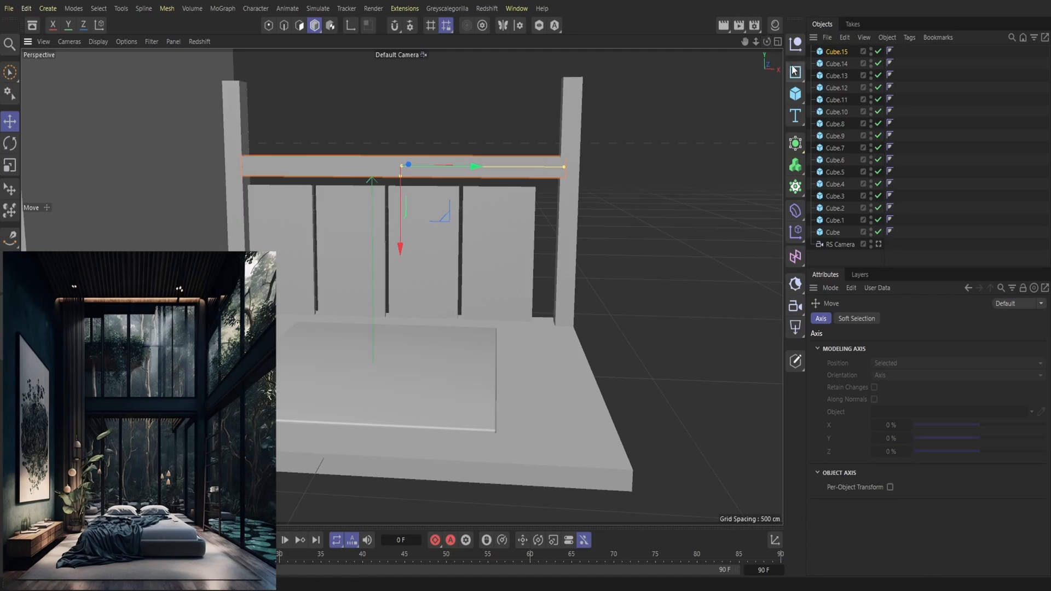
click(843, 36)
click(864, 87)
click(844, 36)
click(861, 102)
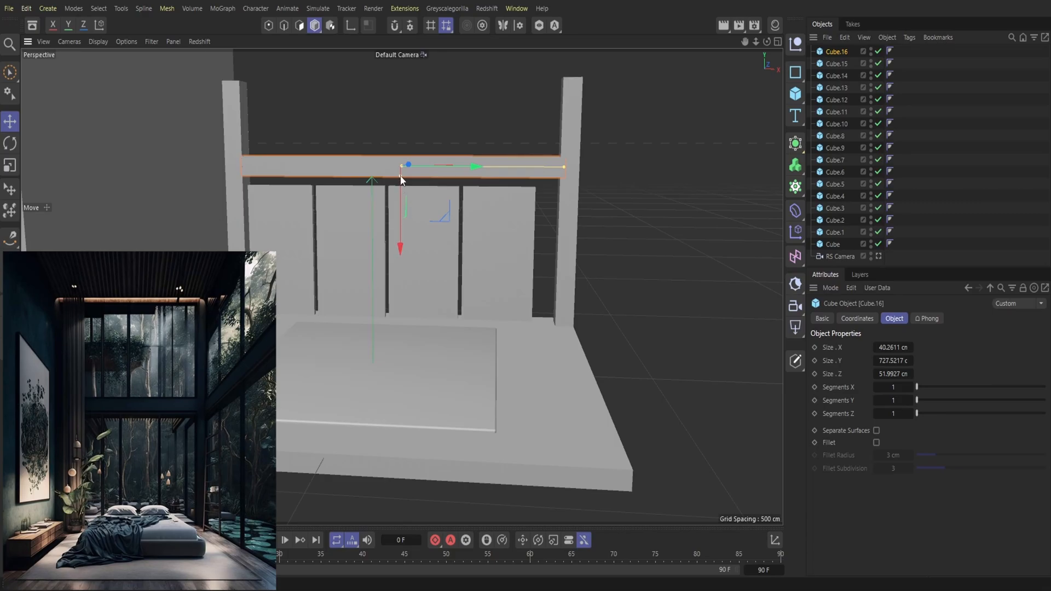
drag(766, 42, 618, 82)
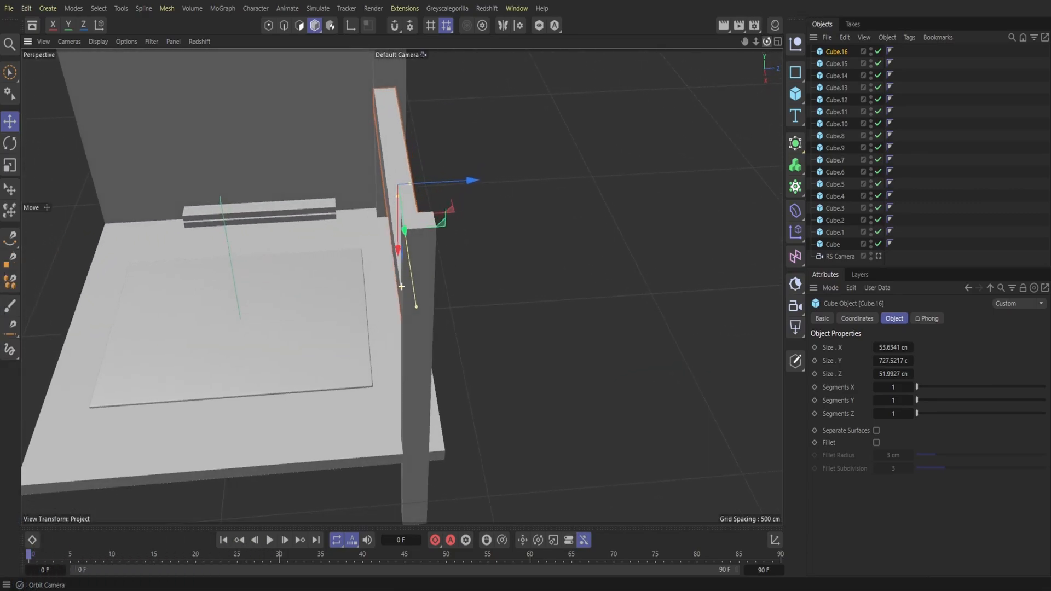
drag(381, 183, 402, 186)
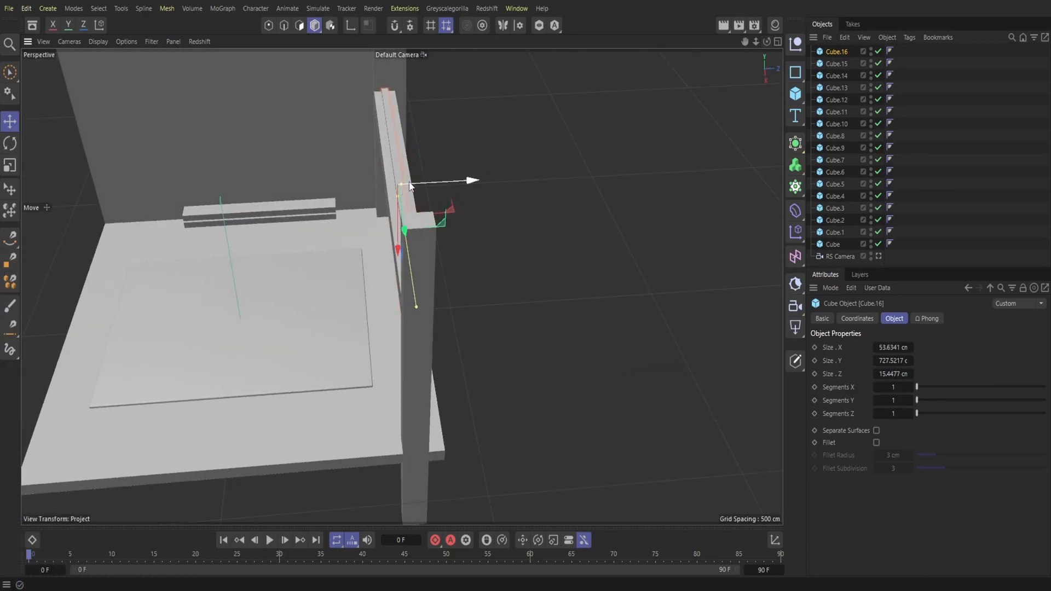
drag(767, 42, 900, 11)
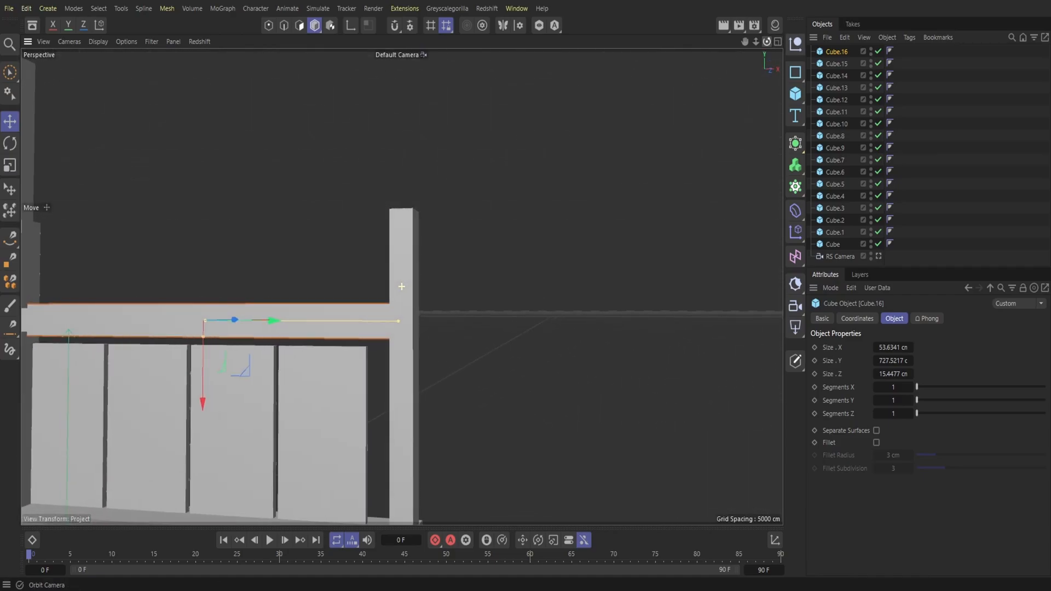
drag(747, 43, 734, 81)
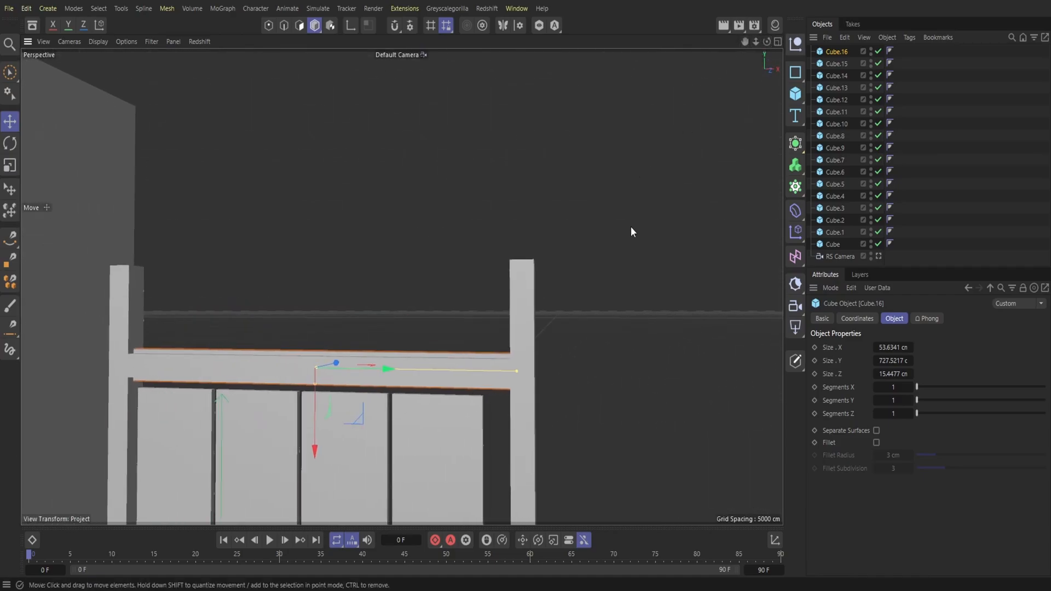
drag(315, 385, 316, 389)
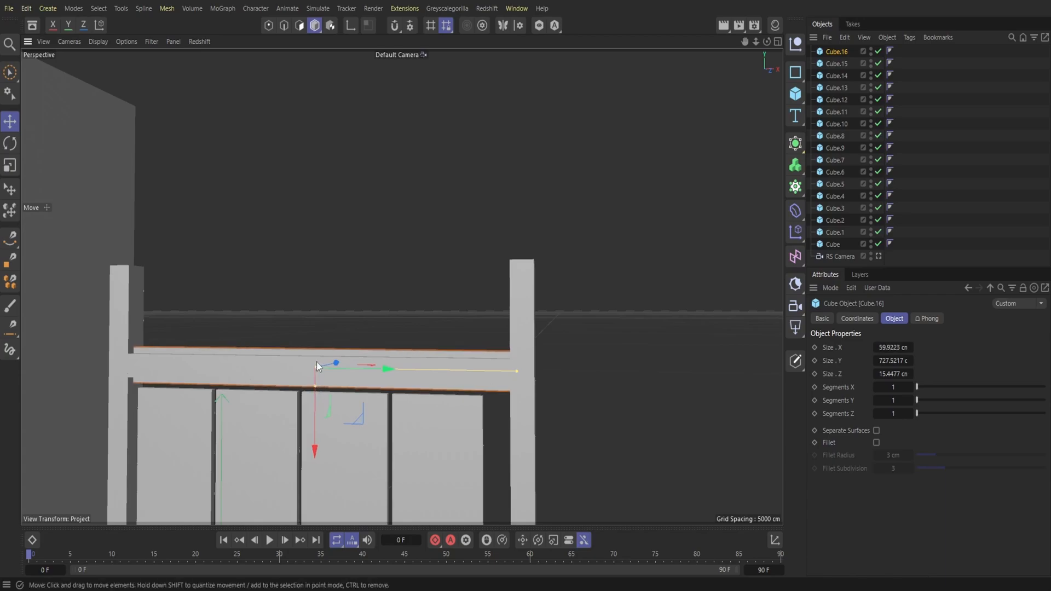
Step: Duplicate the thin 60 cm high beam and rotate the copy 90° about its length so it lies flat
click(844, 38)
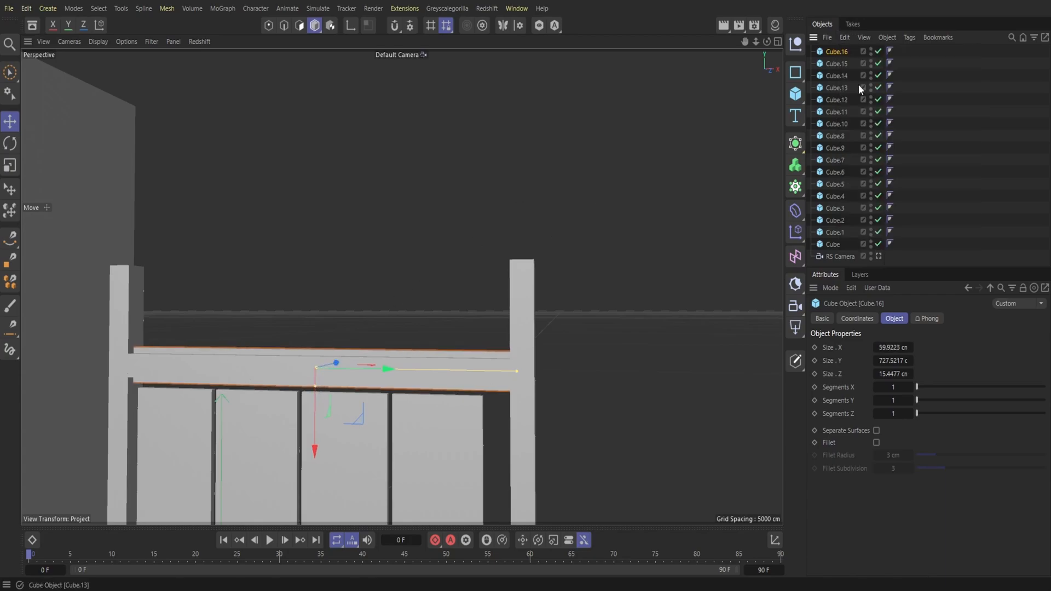
click(860, 101)
key(r)
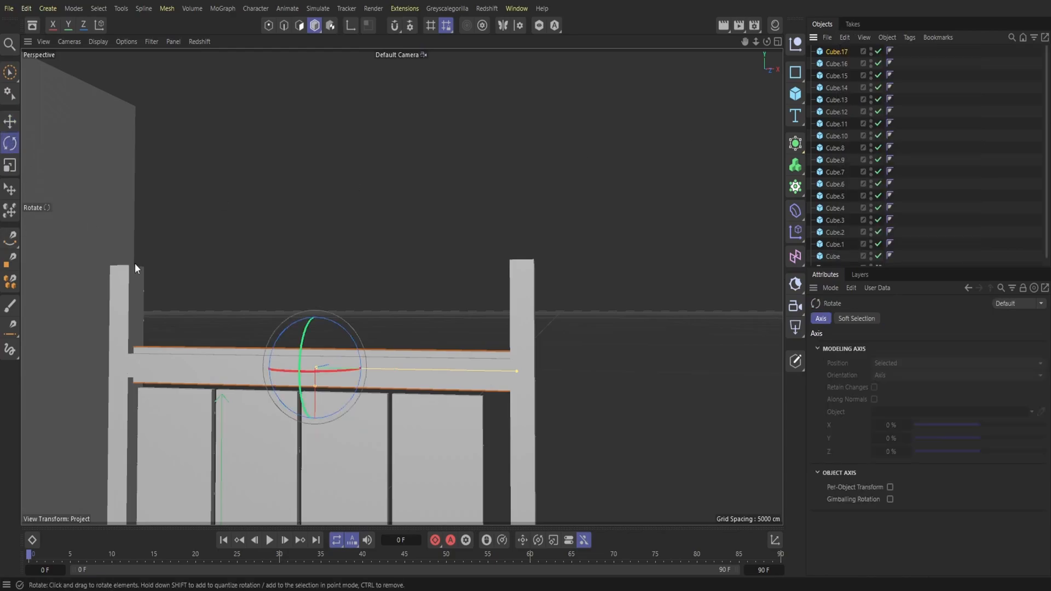
drag(767, 42, 602, 80)
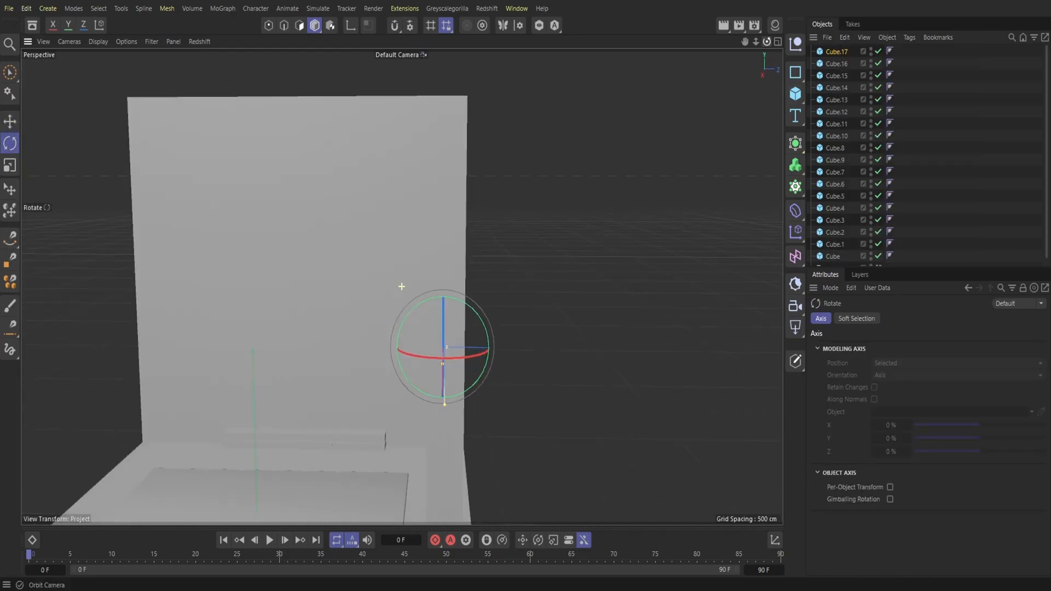
drag(472, 309, 560, 431)
drag(766, 42, 713, 1)
Step: Lower the flat board to the underside of the crossbeam and reduce its thickness to about 6 cm
click(11, 121)
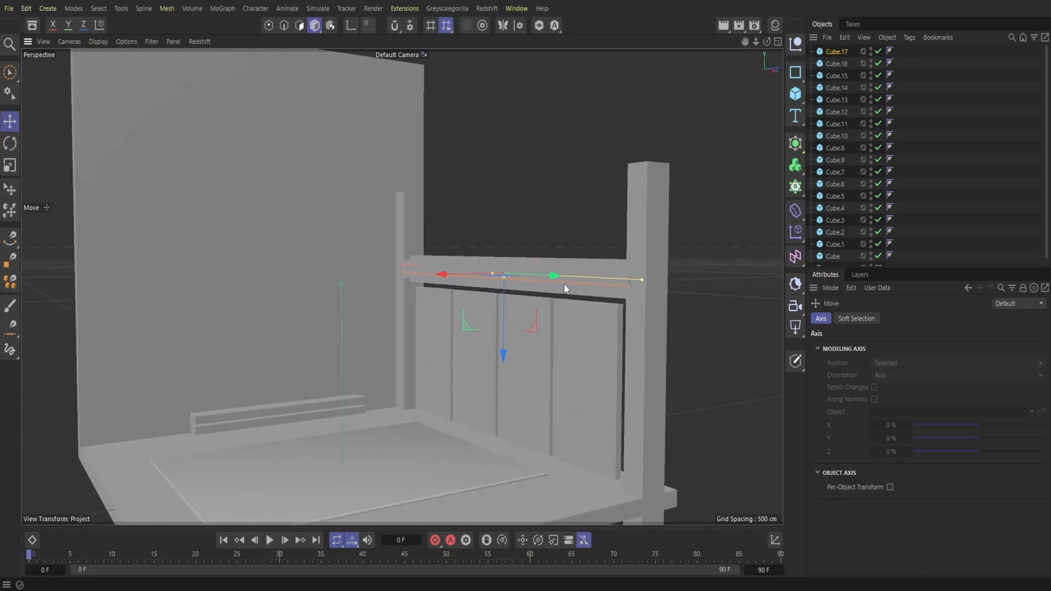
drag(501, 323, 498, 343)
drag(767, 41, 820, 65)
mouse_move(402, 286)
alt+mouse_down()
mouse_move(253, 270)
mouse_move(340, 295)
mouse_move(372, 203)
alt+mouse_up()
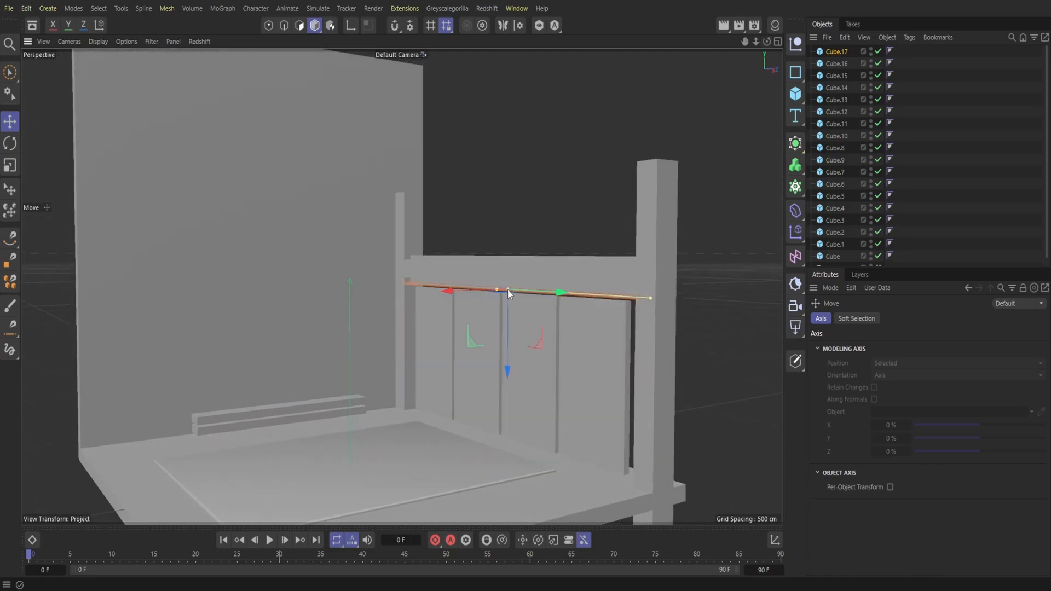
drag(756, 42, 367, 13)
click(635, 222)
click(624, 257)
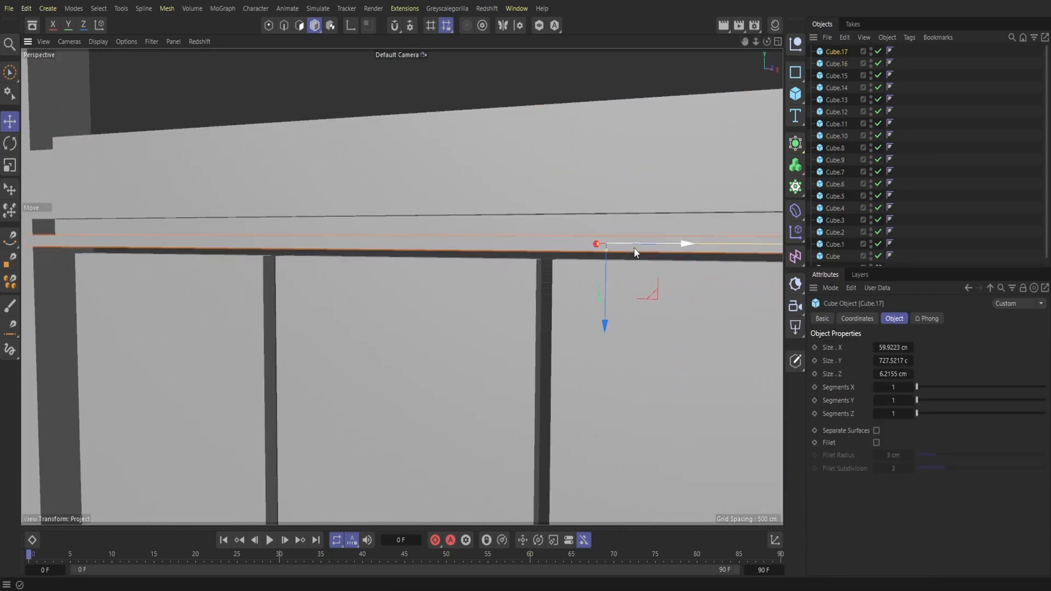
Step: Duplicate the flat board under the crossbeam and raise the copy to the beam's upper edge
click(845, 37)
click(857, 88)
click(845, 37)
click(860, 103)
drag(605, 274, 619, 141)
Step: Resize the leftmost back panel to about 116 cm wide and 301 cm high and move it against the left column
drag(756, 41, 703, 59)
drag(767, 42, 744, 44)
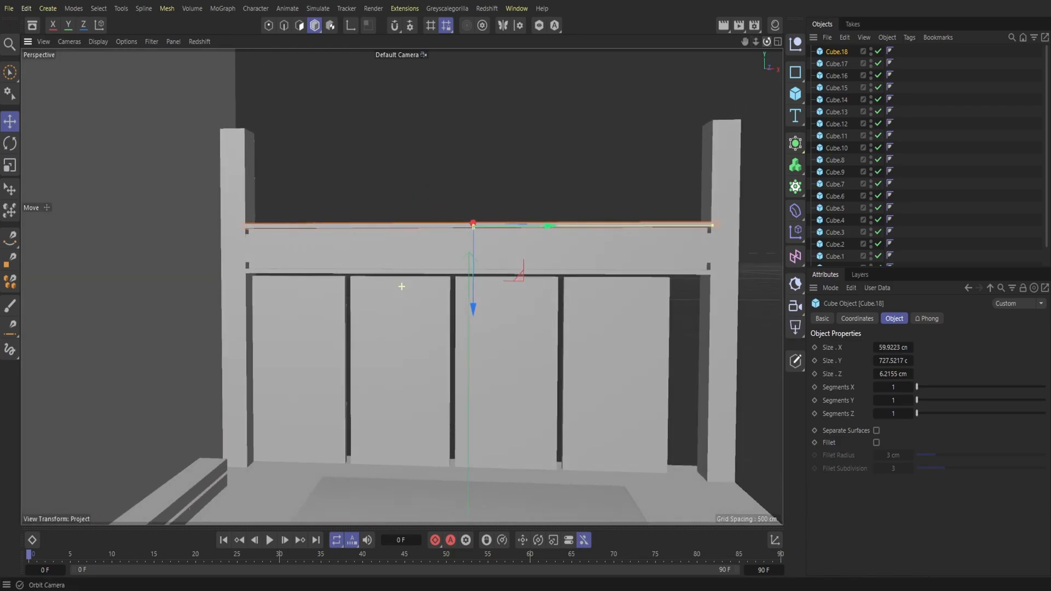
click(299, 373)
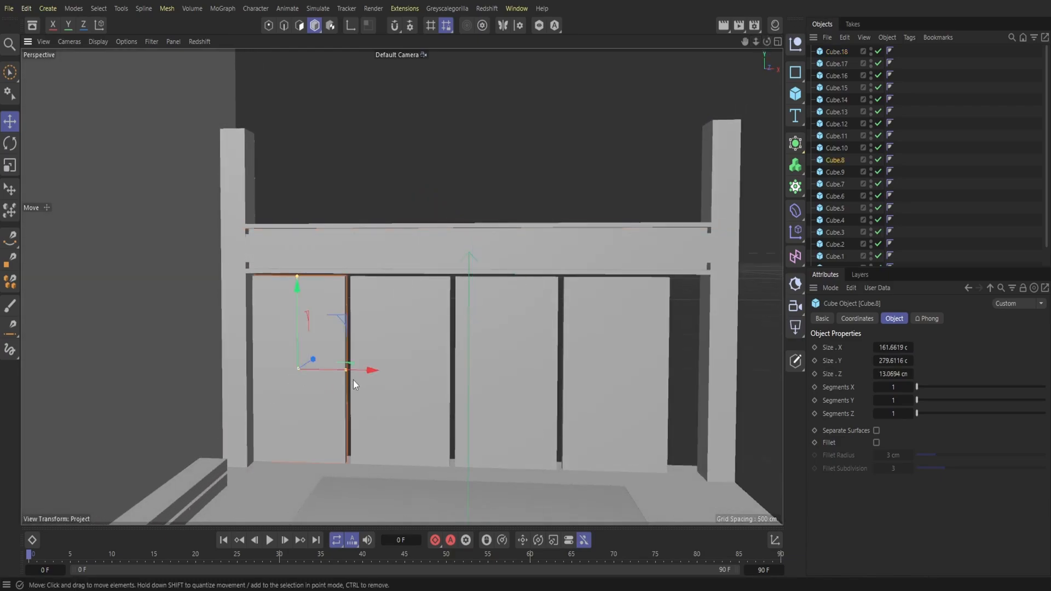
drag(336, 370, 333, 371)
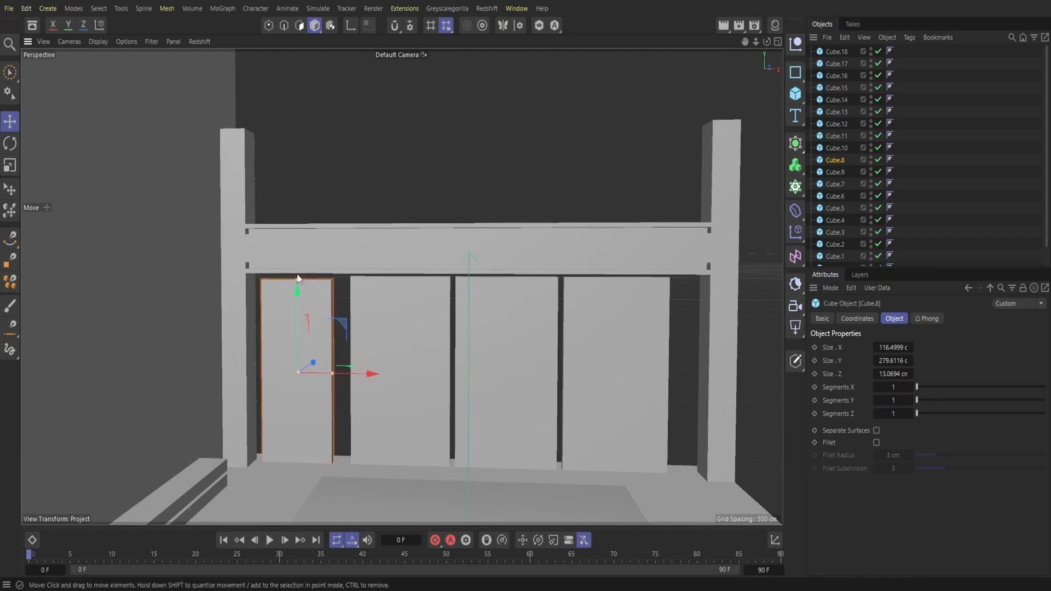
drag(297, 276, 296, 278)
drag(359, 378, 383, 372)
Step: Delete the three other panels in the row below the crossbeam
click(407, 367)
key(Delete)
click(519, 335)
key(Delete)
click(657, 350)
key(Delete)
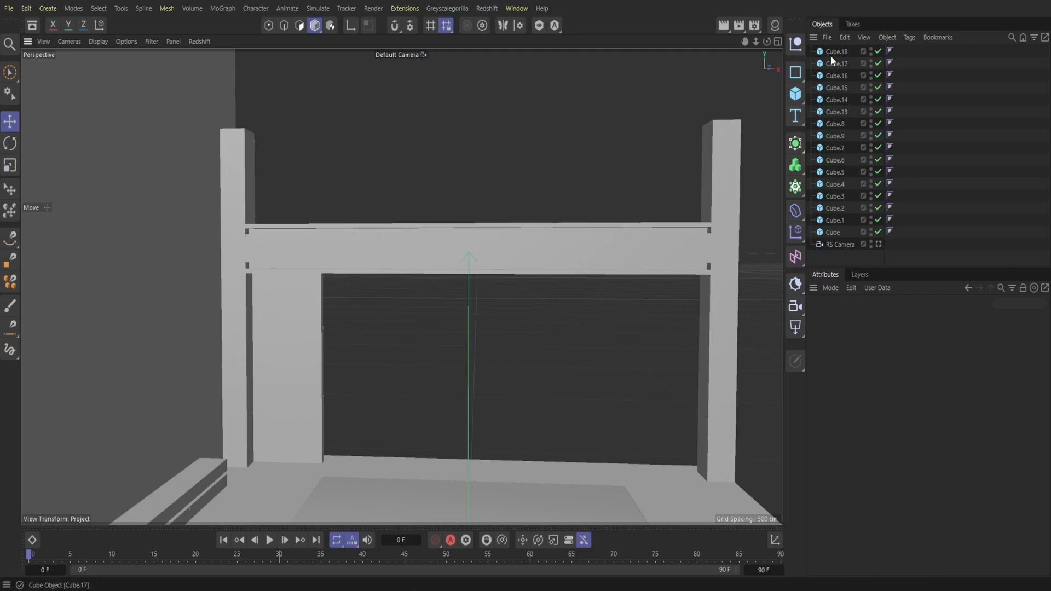
Step: Duplicate the narrowed back panel and place the copy directly beside it, away from the left column
click(829, 37)
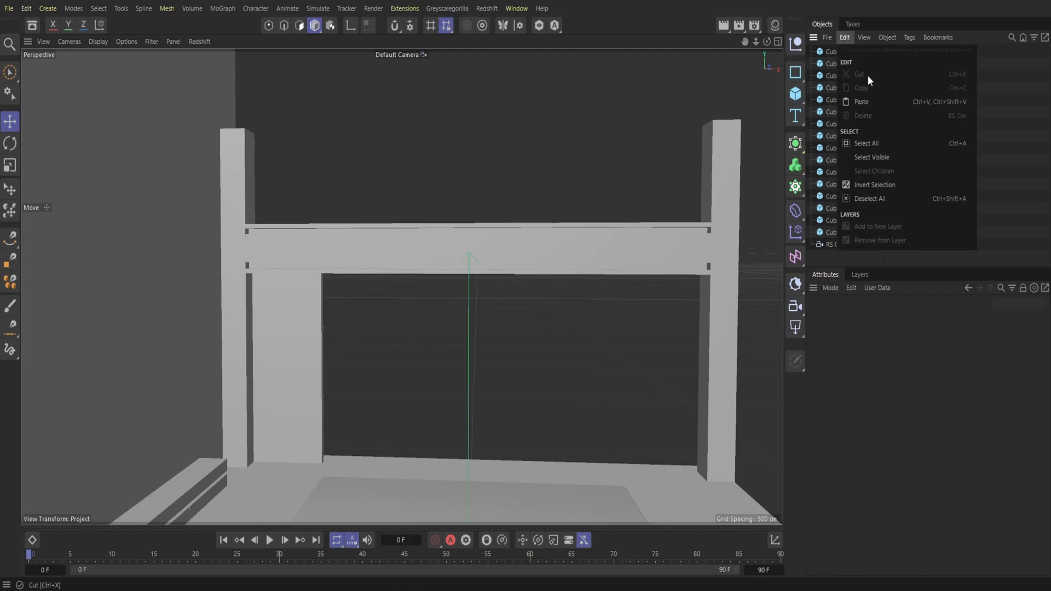
mouse_move(863, 37)
click(300, 336)
click(301, 335)
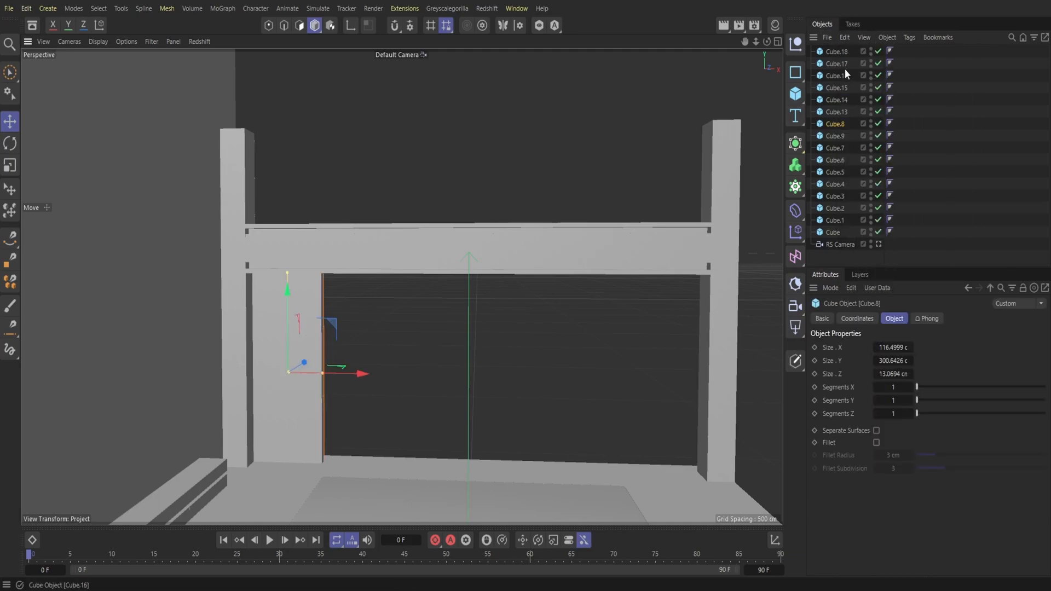
click(844, 37)
click(869, 87)
click(845, 37)
click(869, 103)
drag(359, 374, 426, 382)
Step: Duplicate the two panels below the crossbeam and place the copied pair directly beside them in the row
drag(835, 51, 835, 51)
click(273, 340)
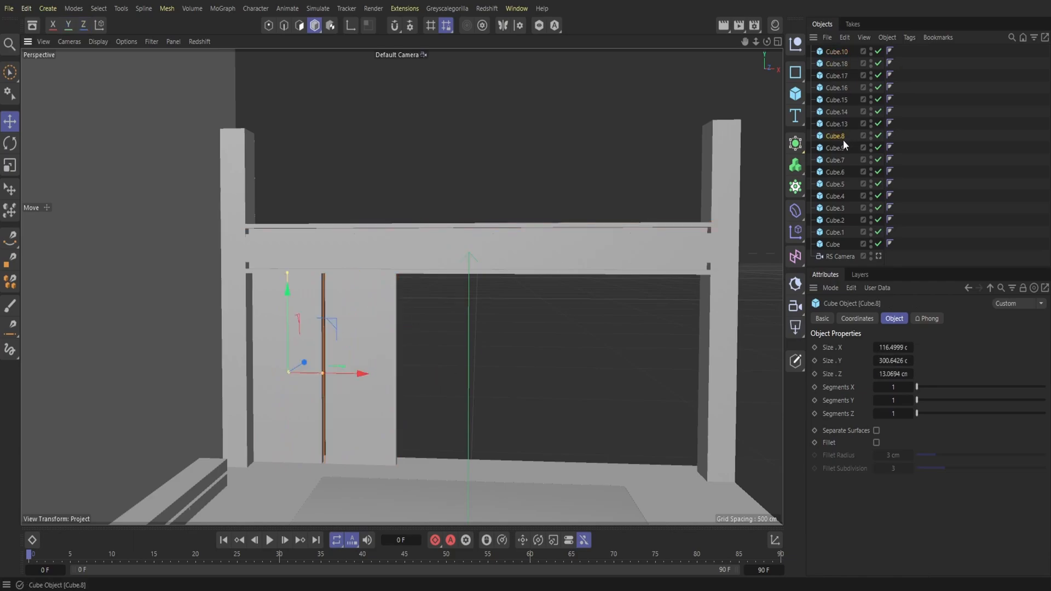
drag(836, 51, 836, 51)
click(845, 37)
click(846, 38)
click(844, 37)
click(862, 103)
drag(360, 379, 537, 379)
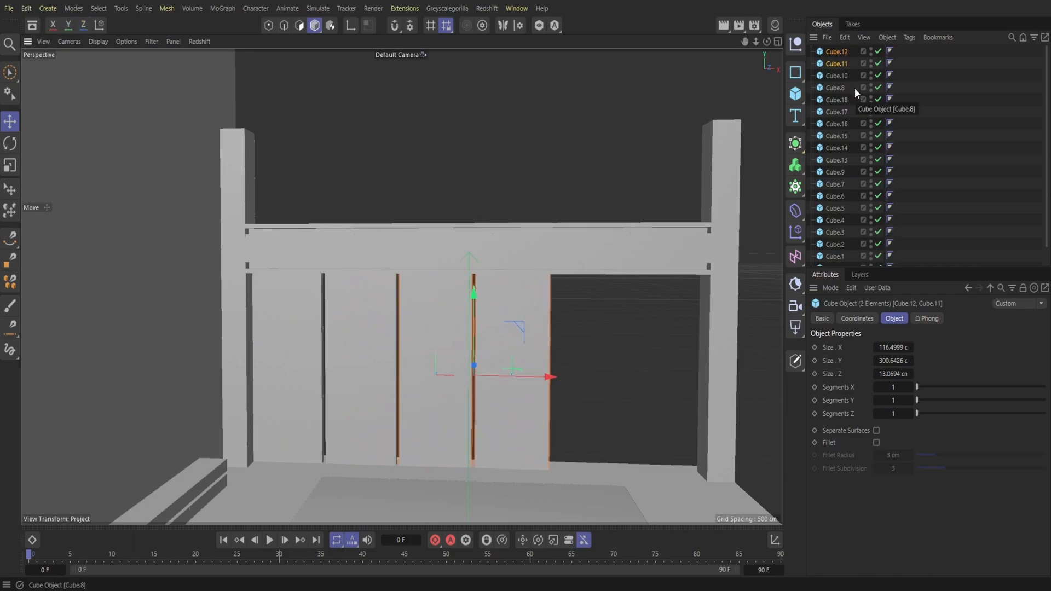
Step: Paste another pair of panels and move it into the remaining gap up to the right column
click(845, 37)
click(866, 101)
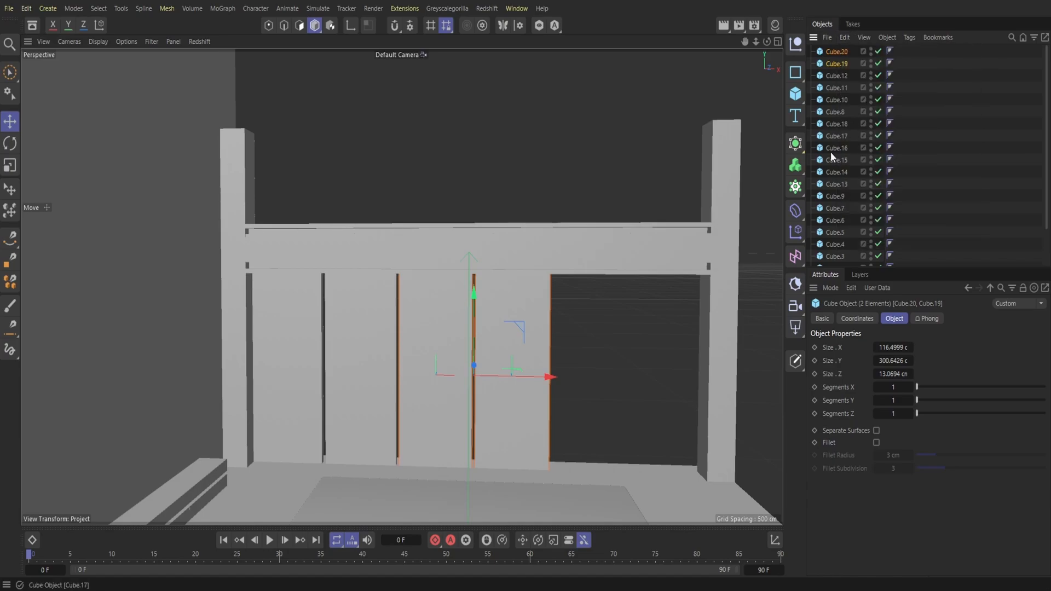
drag(530, 385, 686, 403)
mouse_move(766, 43)
mouse_down()
mouse_move(736, 44)
mouse_move(761, 41)
mouse_up()
Step: Select all six panels below the crossbeam, duplicate them and raise the copies above the beam as an upper row
click(837, 75)
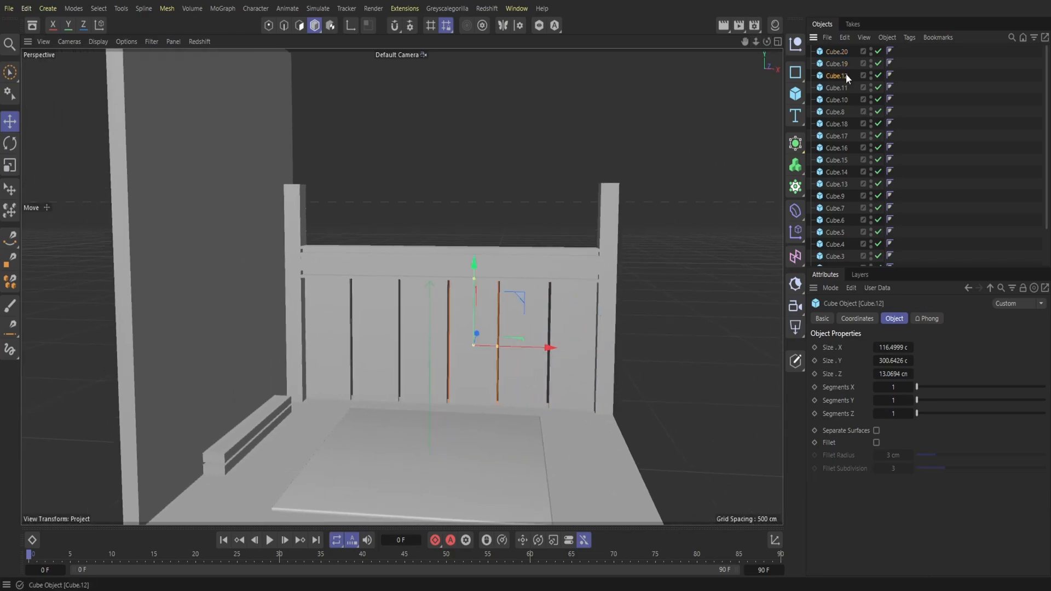
click(837, 101)
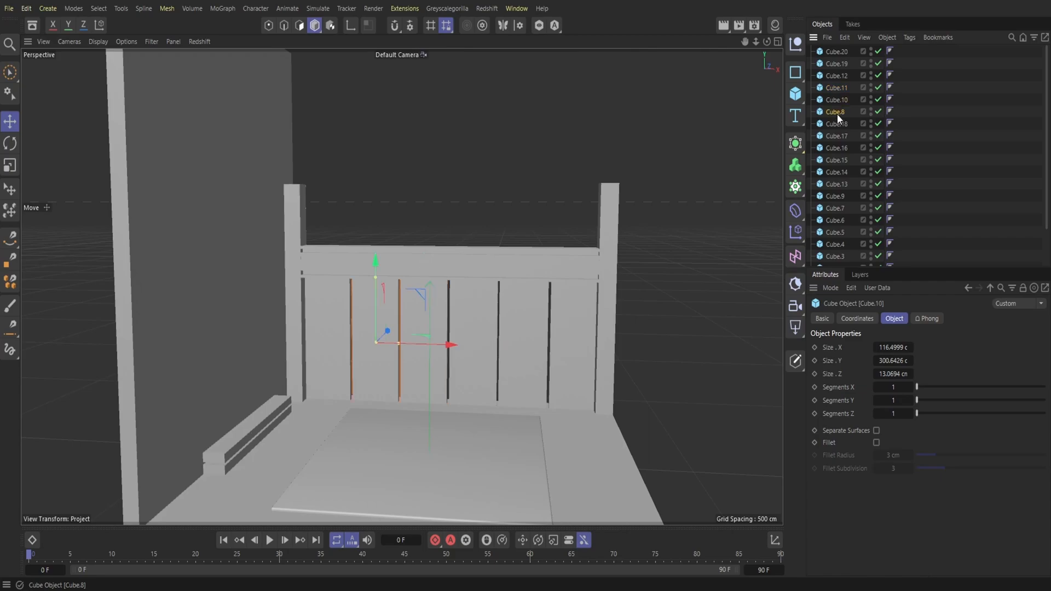
drag(856, 113, 823, 50)
click(846, 40)
click(861, 87)
click(846, 40)
click(861, 102)
drag(446, 266, 462, 115)
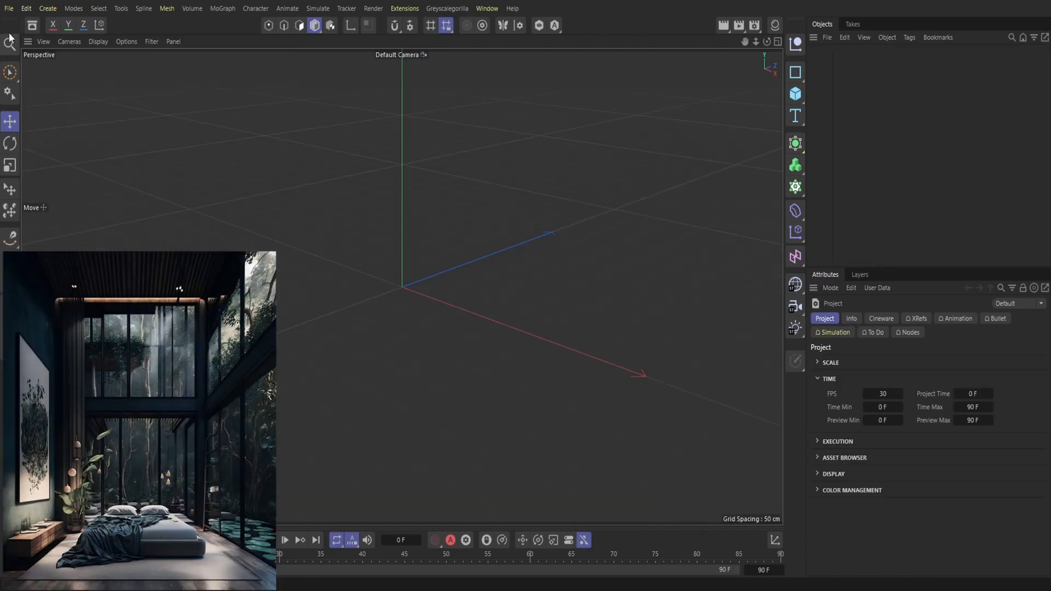
Step: Open the recent project Kitchen For House.c4d and display its materials
click(8, 9)
mouse_move(24, 73)
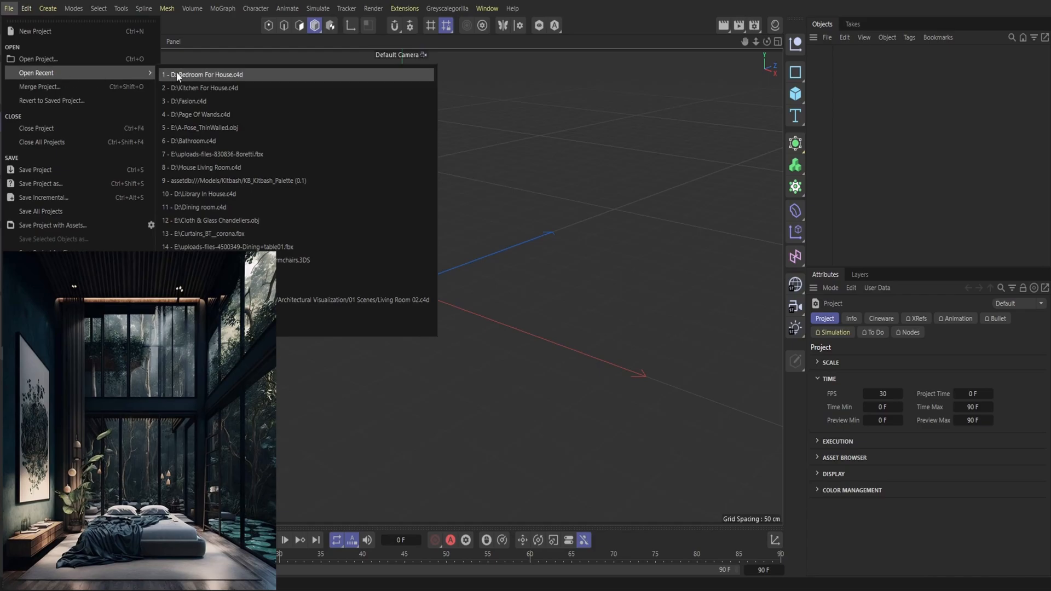
click(203, 92)
click(9, 10)
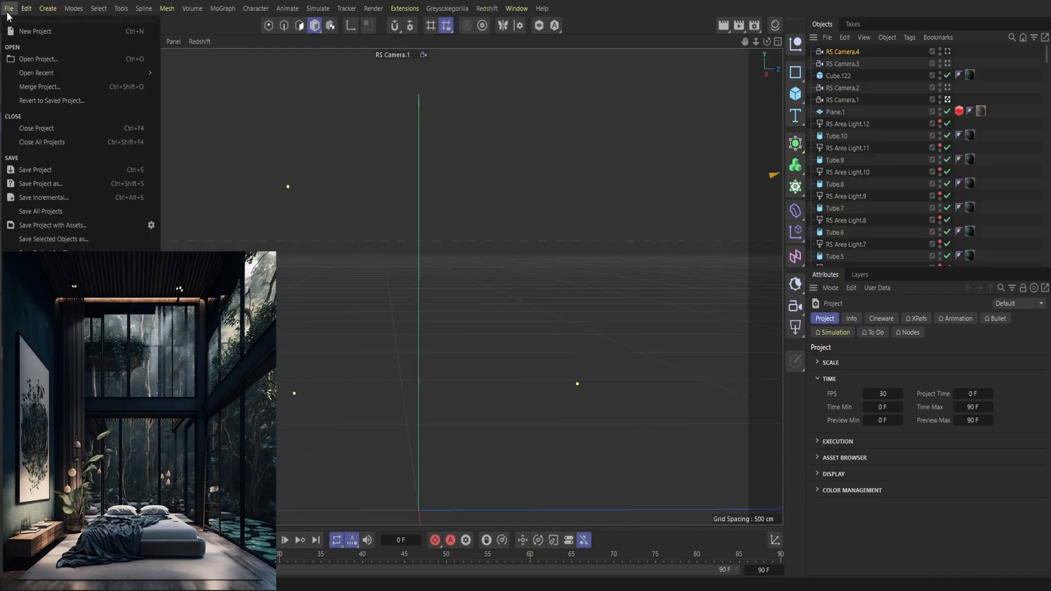
click(66, 1)
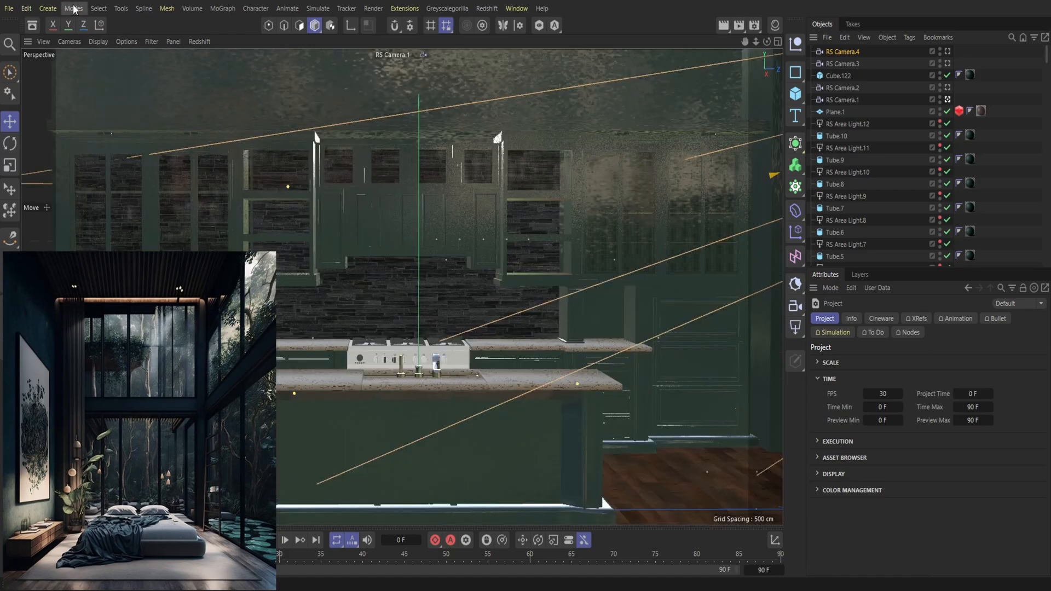
click(776, 25)
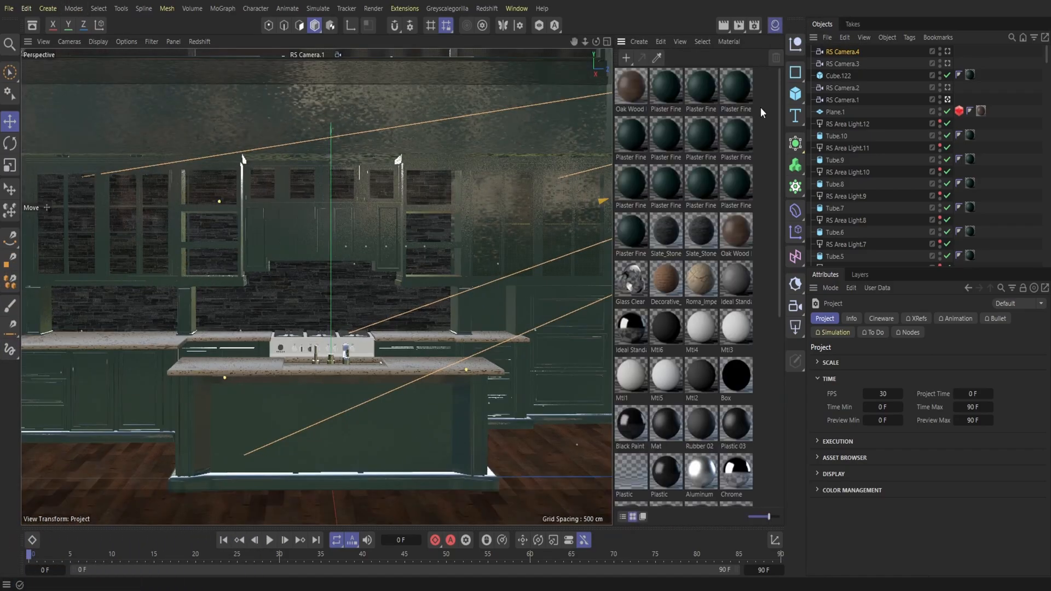
Step: Add a cube with the Plaster Fine 002 DarkPetrol 300cm material in the kitchen project and copy it into the bedroom scene
click(660, 87)
click(795, 93)
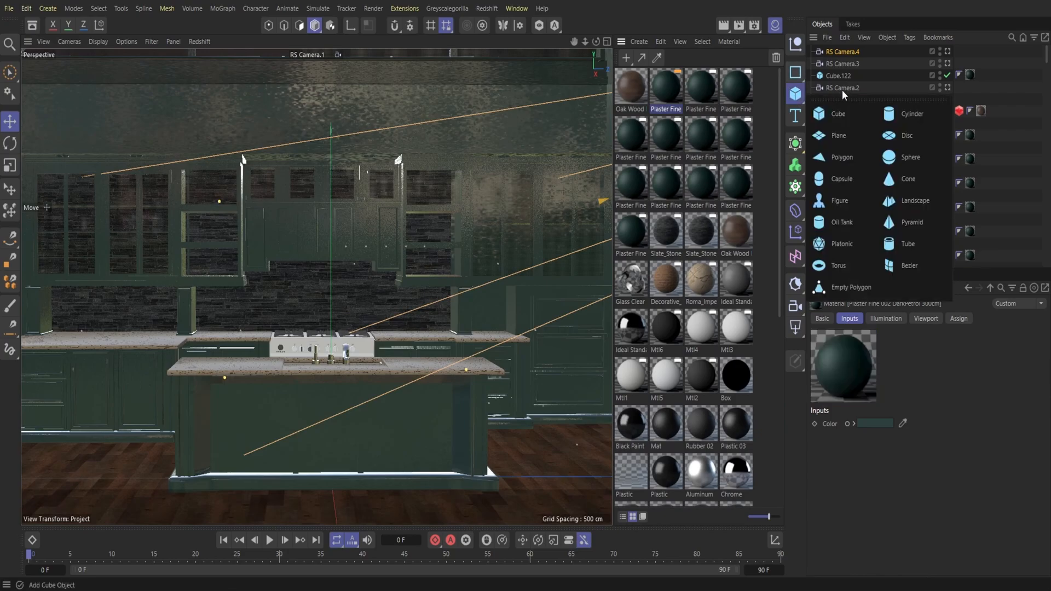
click(837, 114)
drag(496, 284, 415, 396)
click(845, 37)
click(869, 88)
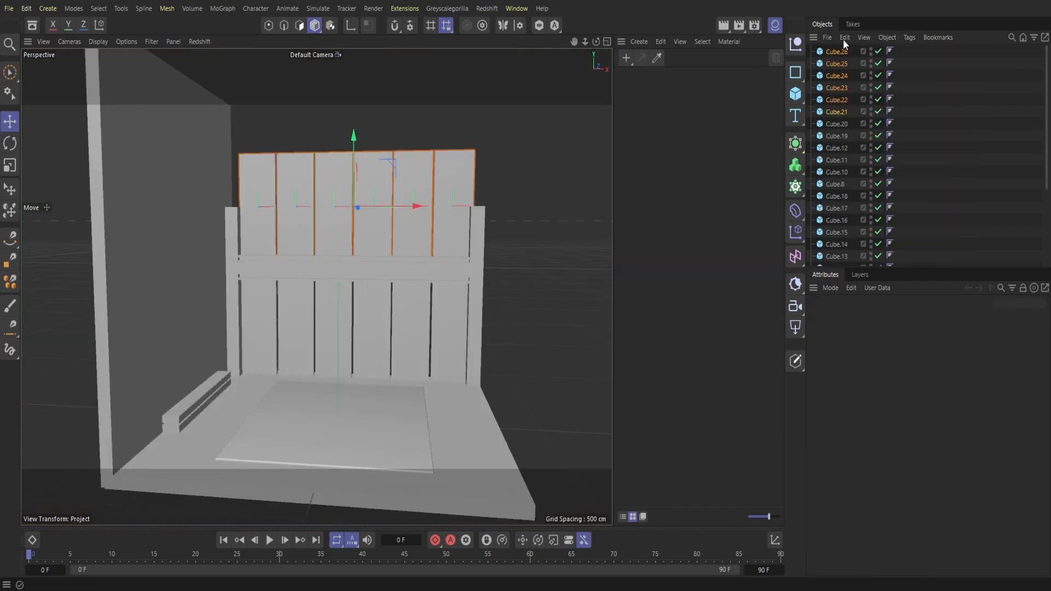
click(845, 37)
click(860, 101)
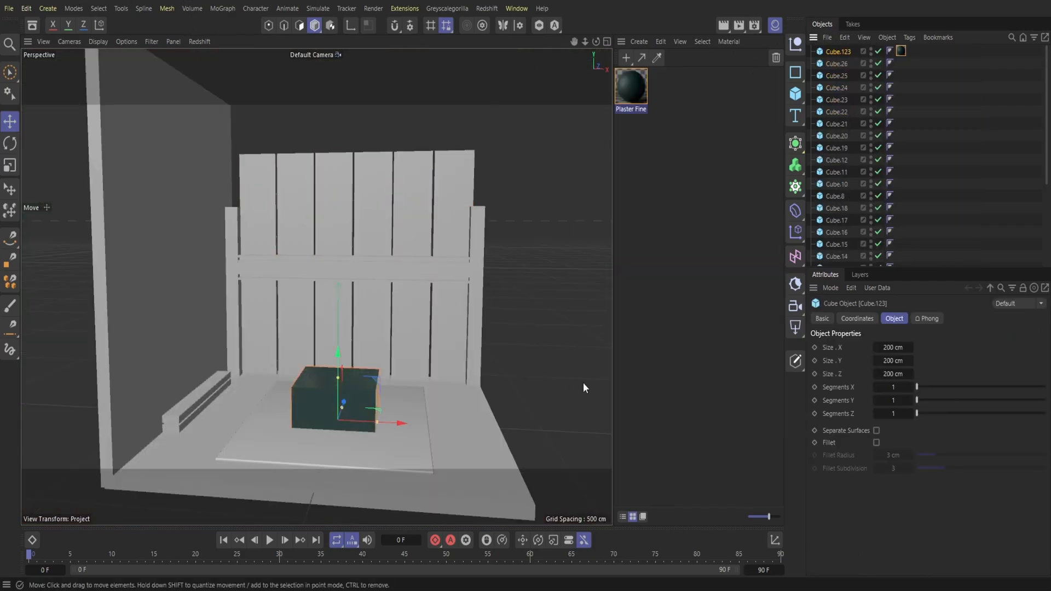
Step: Apply the dark petrol plaster material to the left wall, the crossbeam and both columns
drag(634, 91, 172, 176)
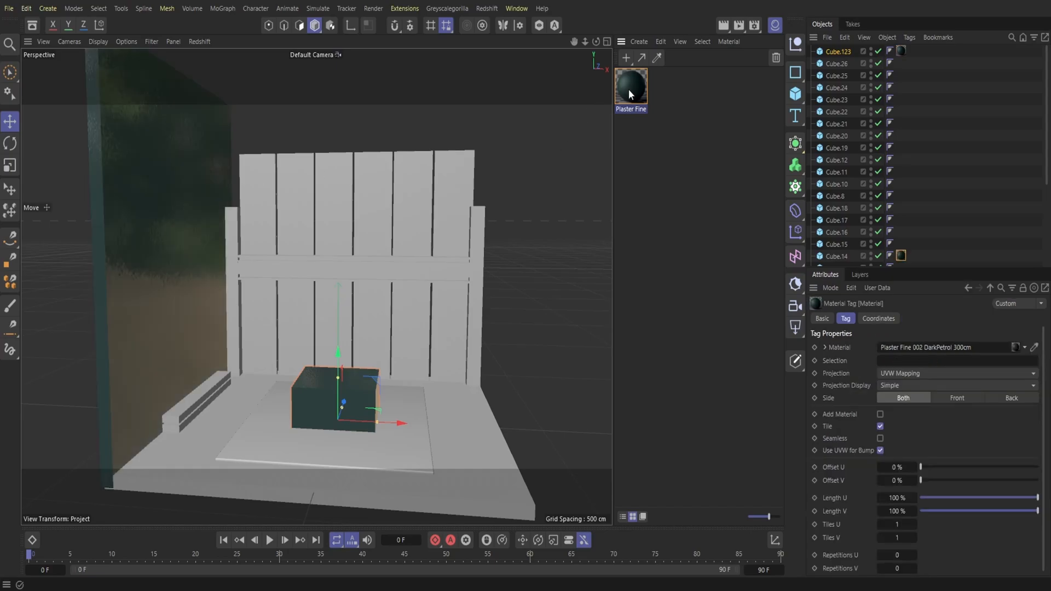
drag(352, 264, 362, 267)
drag(630, 90, 232, 264)
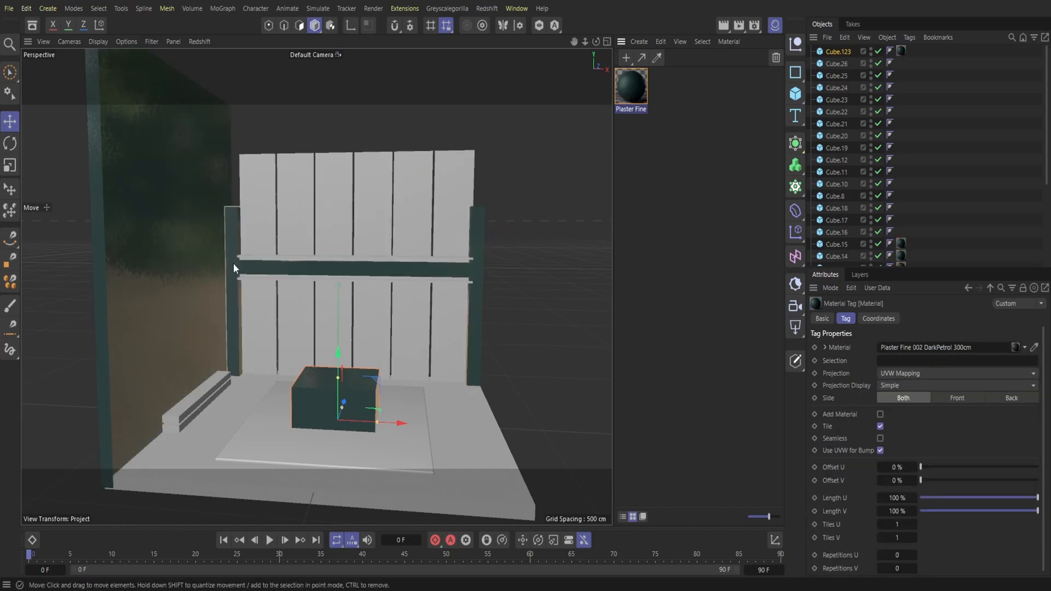
Step: Close the kitchen project without saving its changes and hide the material list in the bedroom scene
key(ctrl+F4)
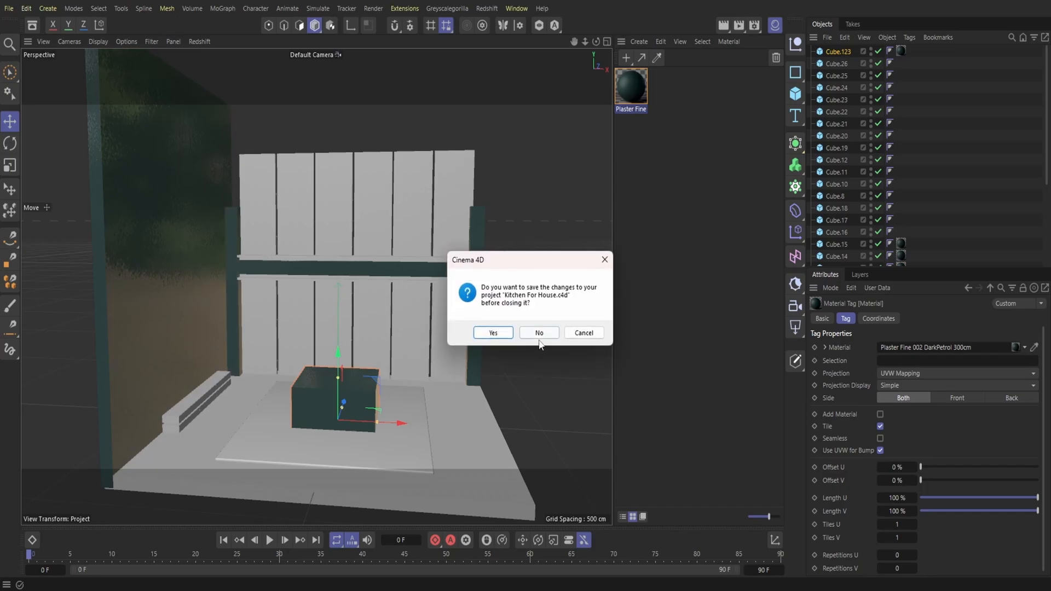
click(535, 330)
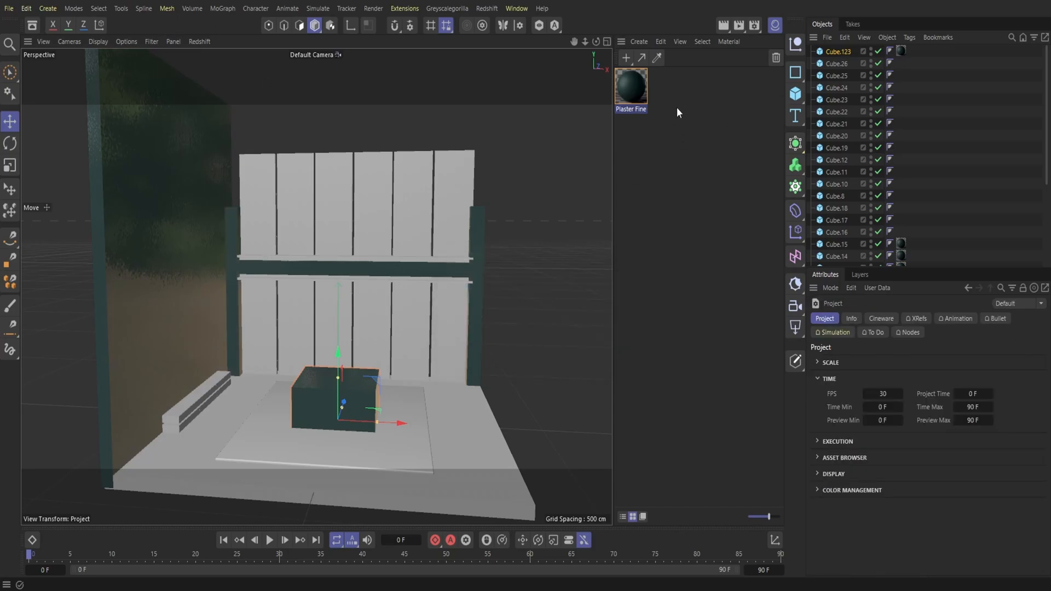
click(774, 25)
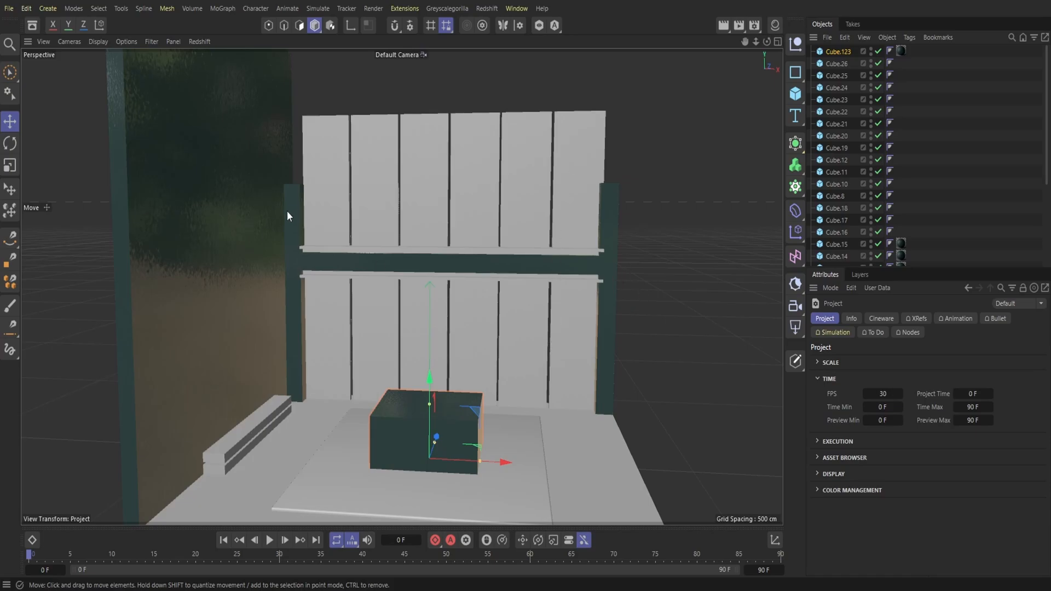
Step: Stretch the right column upward to a height of about 809 cm
click(612, 224)
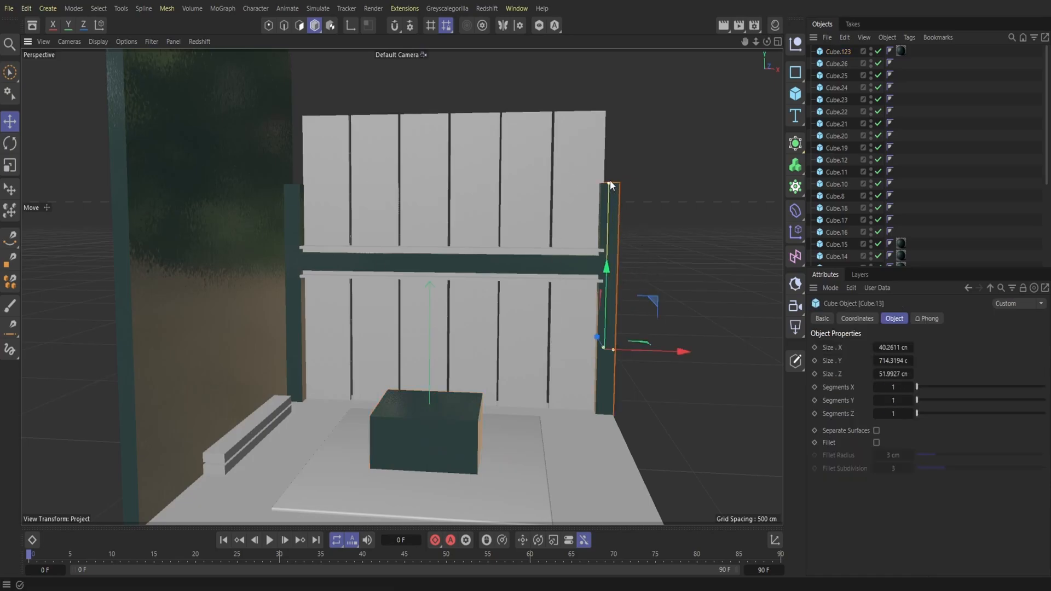
drag(606, 280, 620, 133)
drag(755, 42, 756, 41)
drag(547, 69, 543, 97)
drag(540, 155, 540, 175)
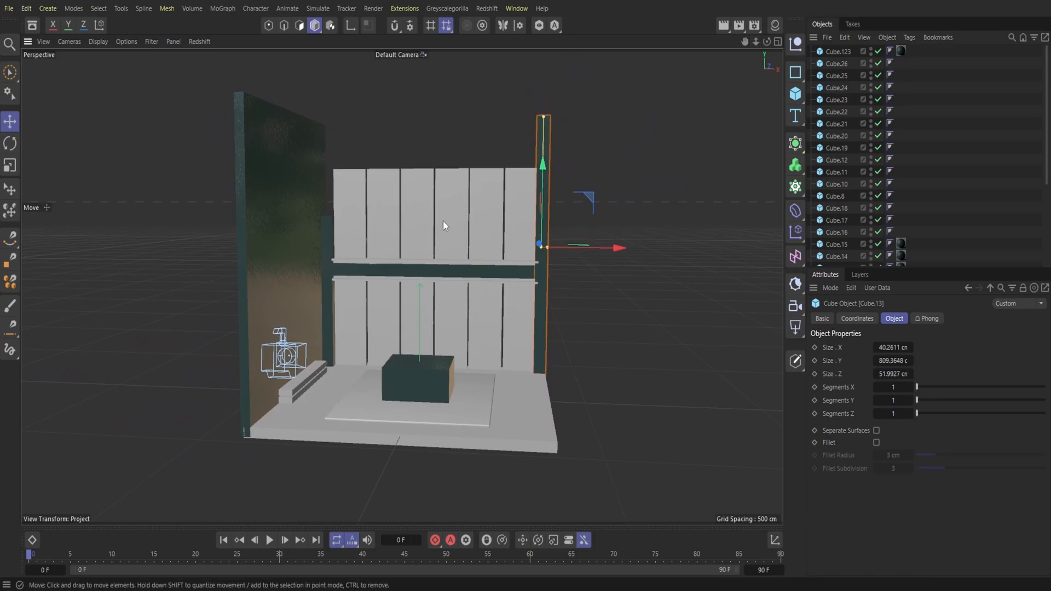
Step: Replace the shorter left column with a copy of the right column moved to the left wall
click(323, 273)
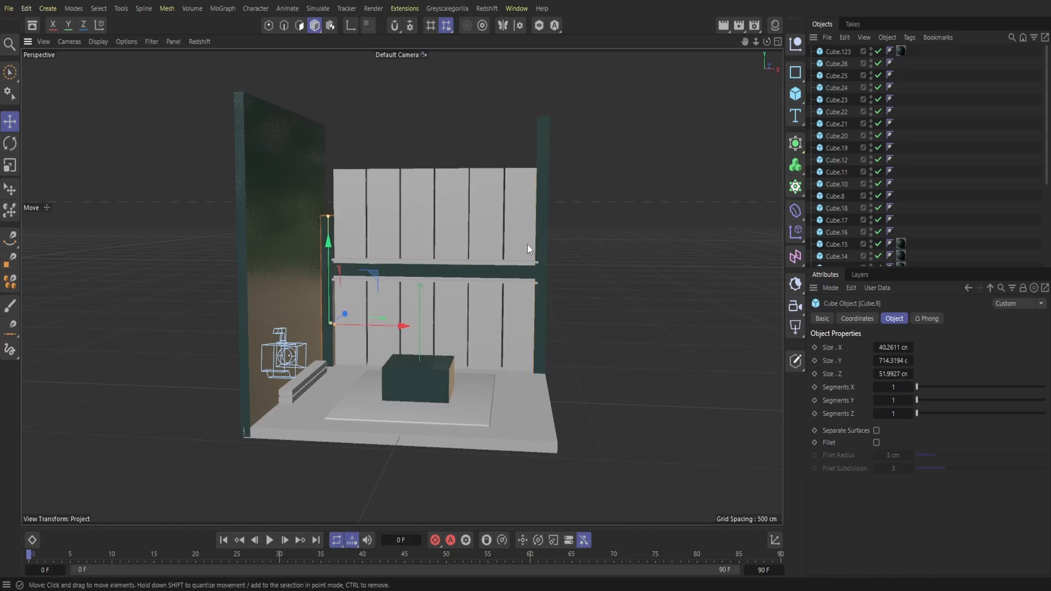
click(542, 236)
click(835, 42)
click(836, 42)
click(846, 41)
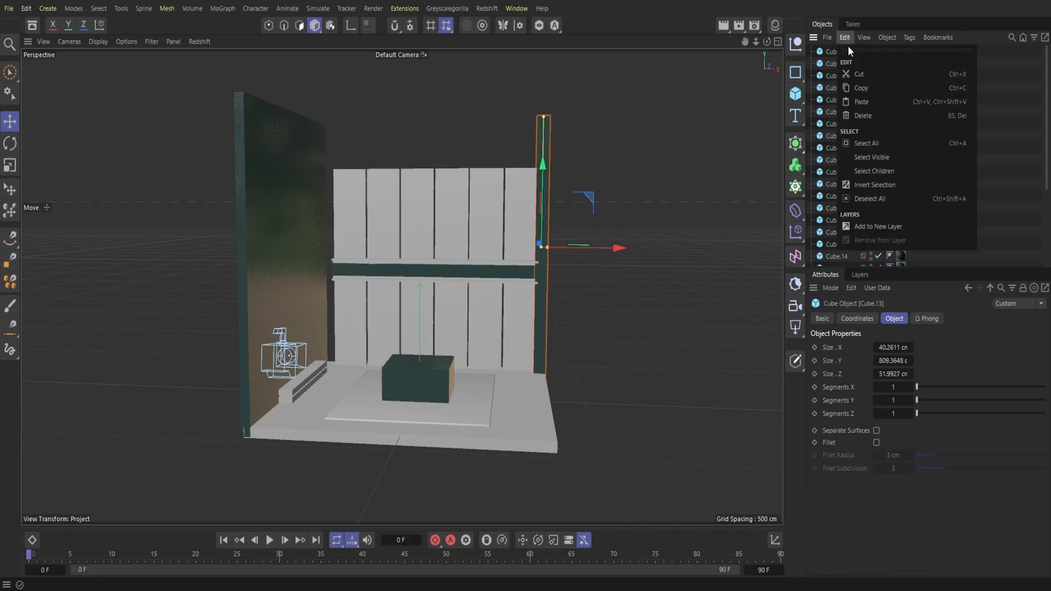
click(863, 101)
drag(602, 249, 389, 245)
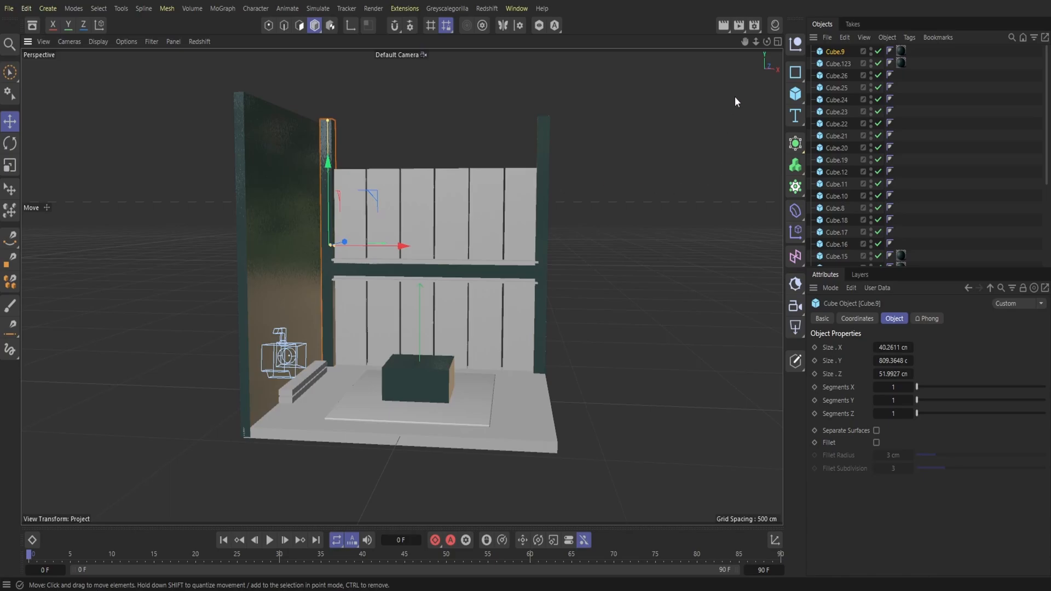
Step: Duplicate the crossbeam, raise the copy to the tops of the columns and thin it to about 11 cm
click(398, 274)
click(844, 37)
click(845, 38)
click(844, 37)
click(861, 101)
drag(433, 321, 439, 188)
drag(432, 137, 435, 148)
click(646, 275)
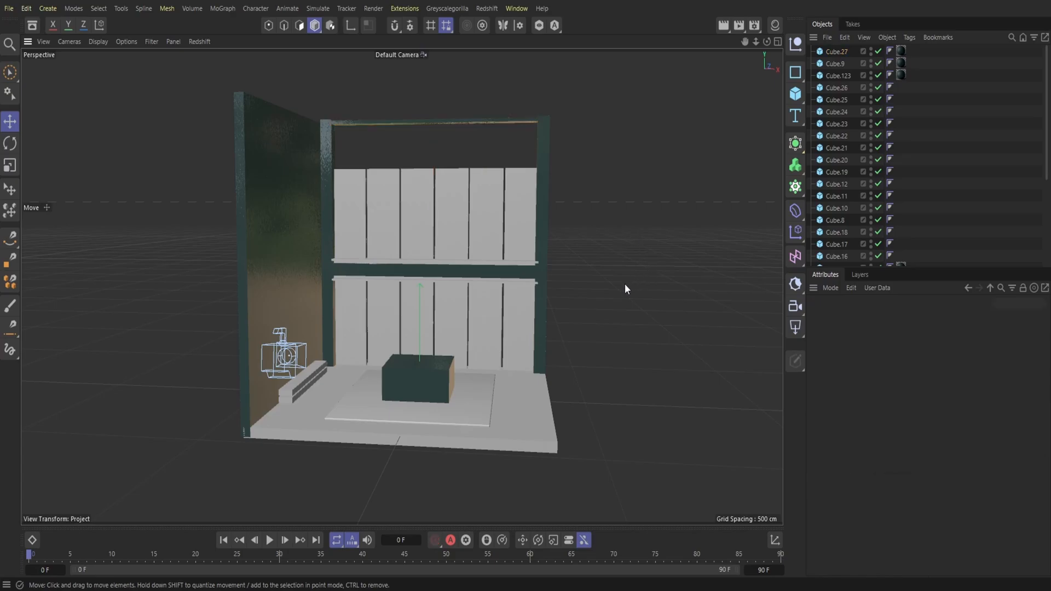
Step: Duplicate the thin top beam and lower the copy to the upper edge of the upper panel row
click(486, 127)
click(846, 37)
click(859, 83)
click(845, 37)
click(855, 101)
drag(435, 160, 427, 205)
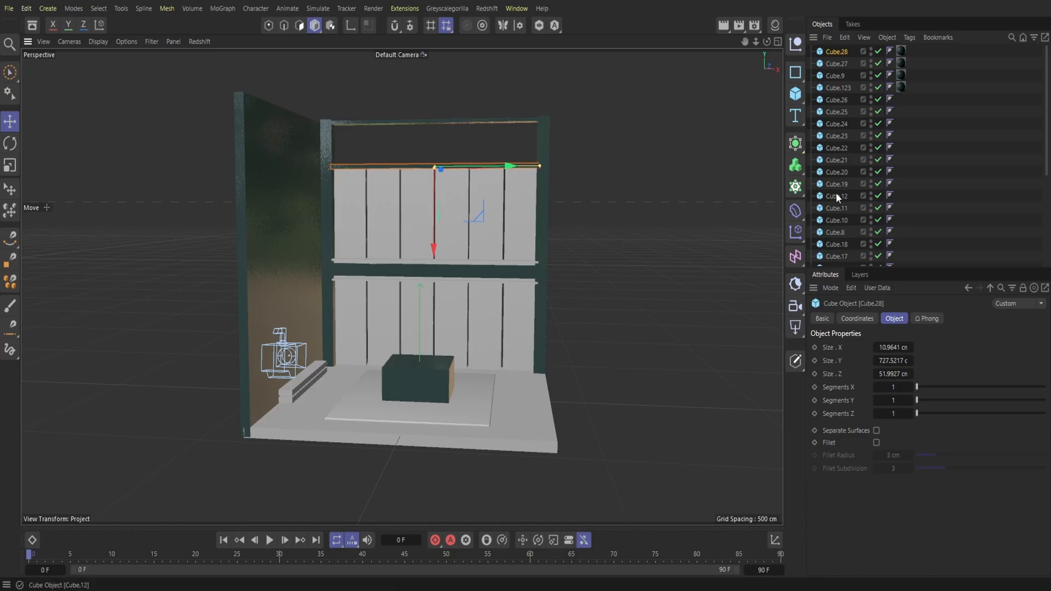
Step: Select the back wall's columns, beams, boards and panels without the left wall, and duplicate them together
scroll(842, 159, down, 3)
scroll(843, 156, down, 3)
click(840, 165)
drag(842, 153, 835, 44)
scroll(854, 150, down, 5)
click(842, 153)
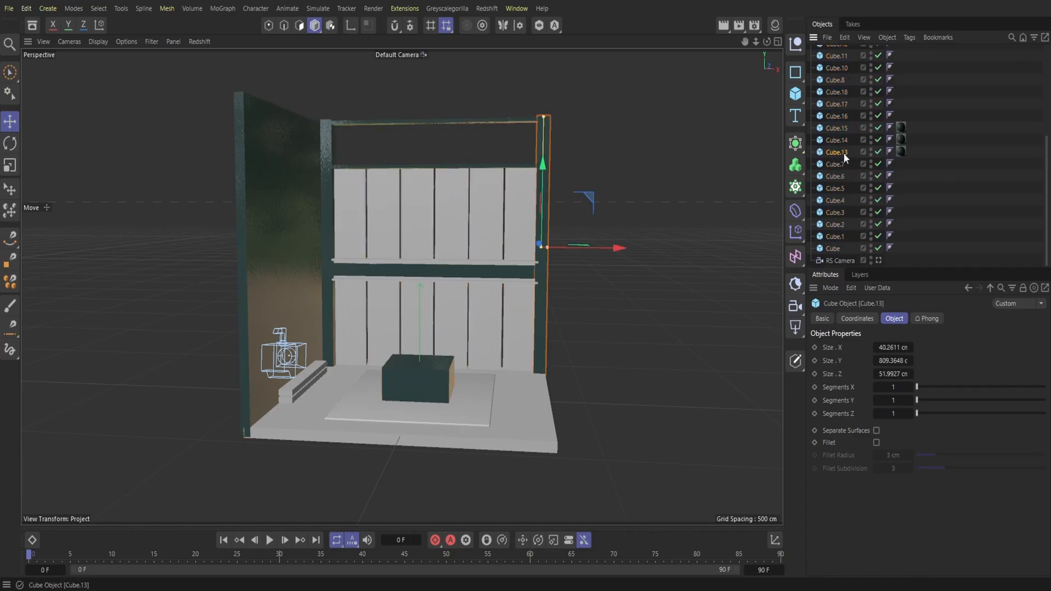
click(842, 141)
drag(842, 140, 826, 20)
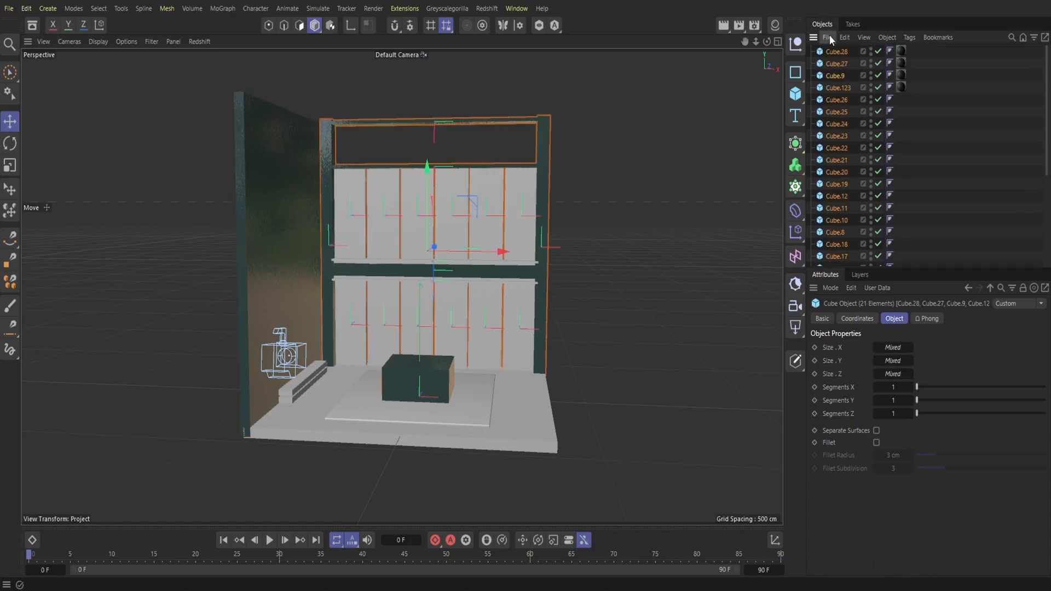
click(845, 38)
click(861, 87)
click(846, 37)
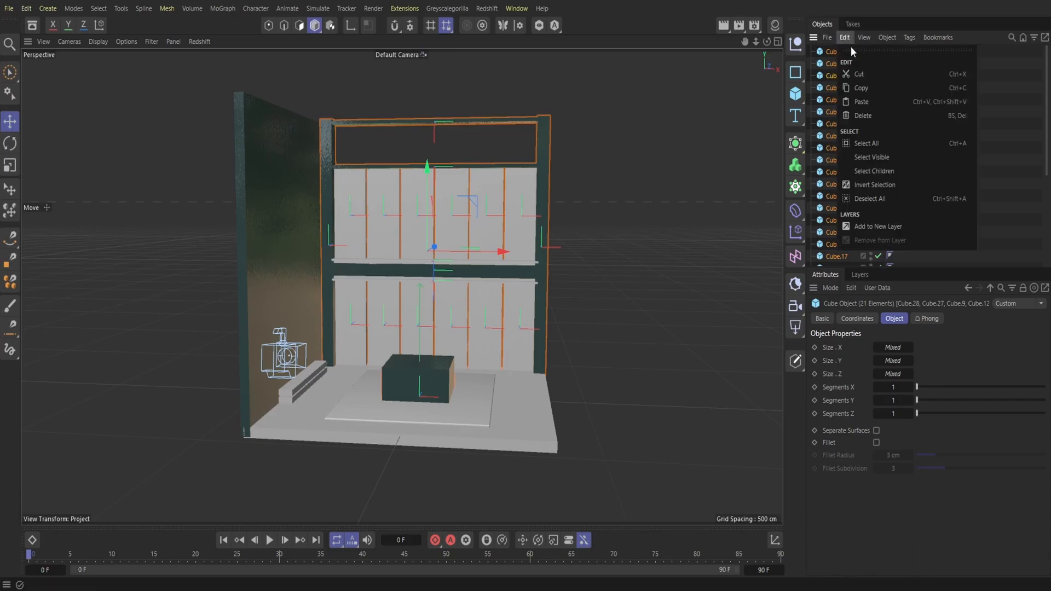
click(861, 102)
Step: Rotate the duplicated wall assembly perpendicular to the back wall and move it to the right edge of the floor
click(10, 143)
drag(428, 263, 560, 271)
key(e)
drag(412, 251, 580, 309)
drag(767, 42, 853, 72)
drag(560, 235, 582, 281)
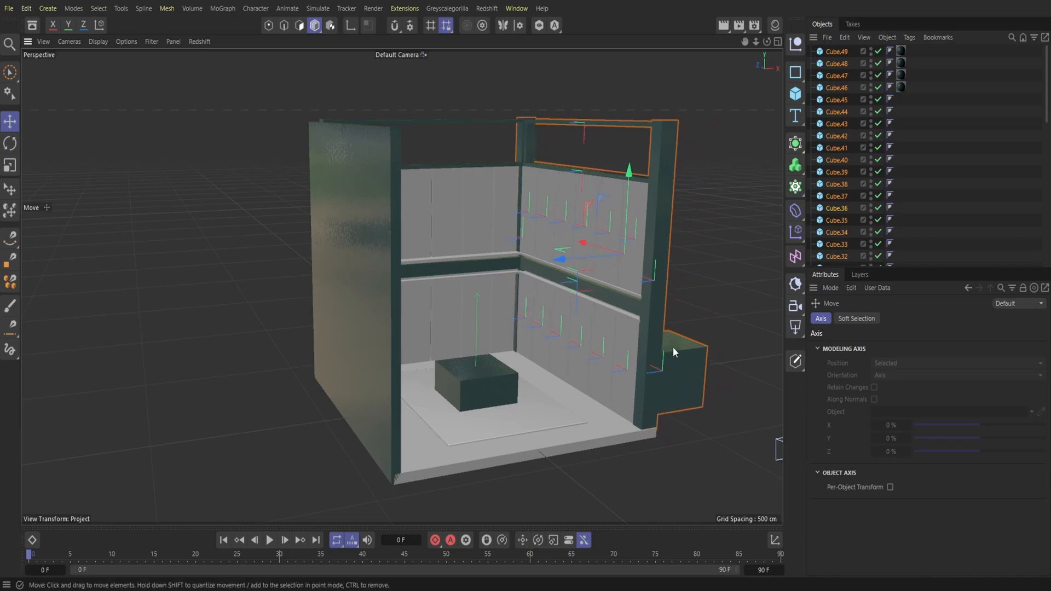
Step: Delete both dark plaster cubes, the copy outside the right wall and the original on the rug, keeping the corner column
click(682, 383)
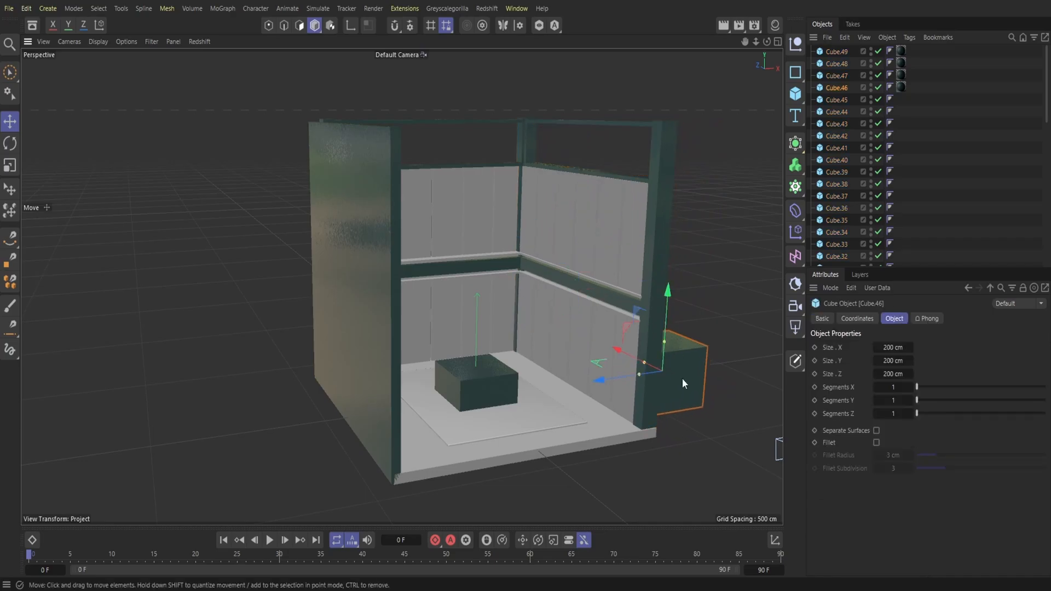
key(Delete)
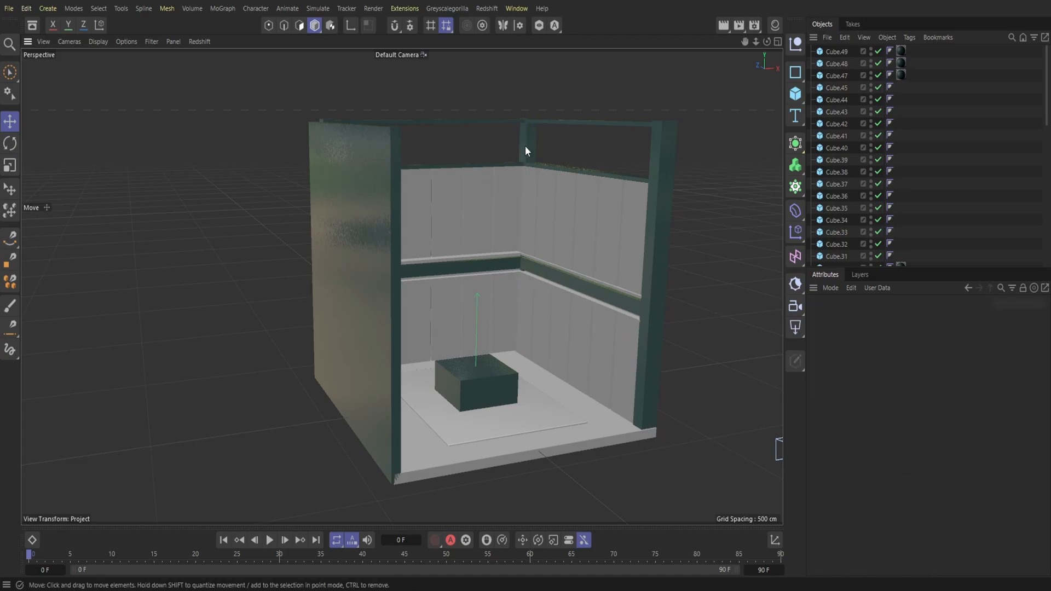
click(25, 10)
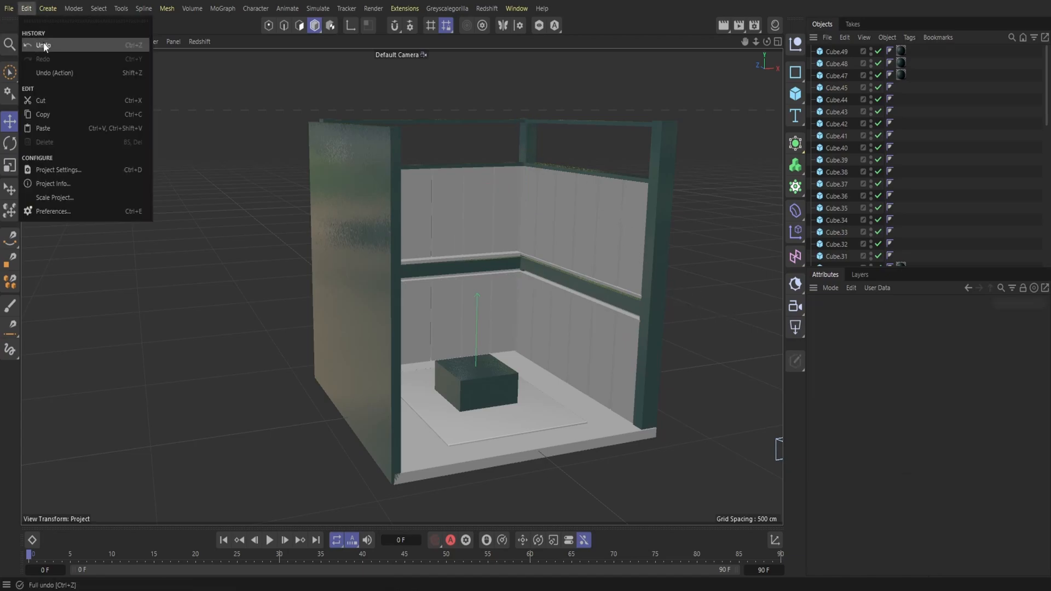
click(42, 46)
scroll(860, 247, down, 4)
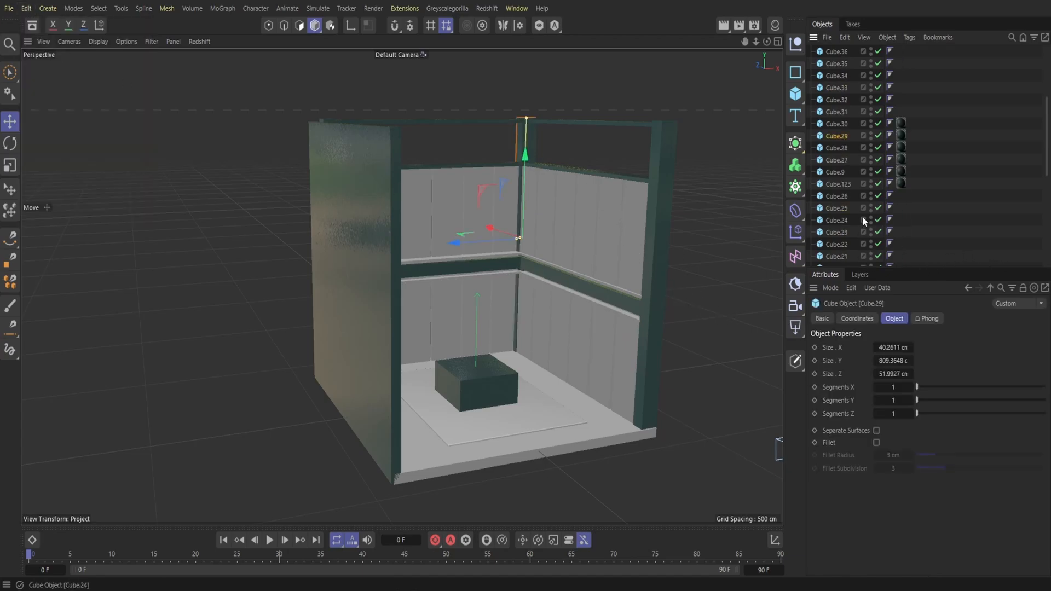
click(840, 184)
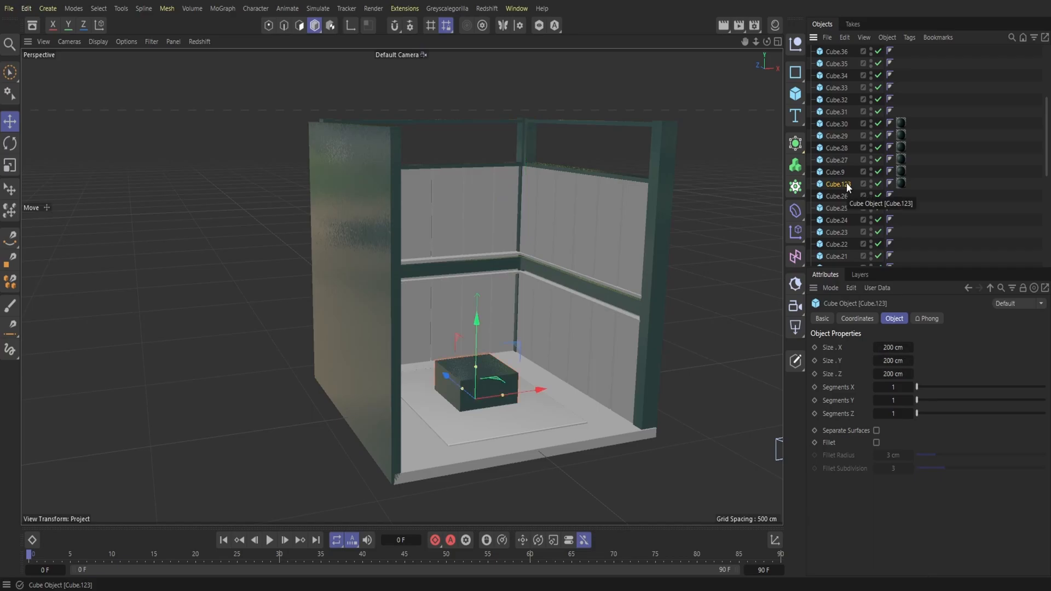
key(Delete)
Step: Rename the floor slab cube as Floor and the flat rug cube on it as Carpet
scroll(850, 185, down, 5)
alt+drag(727, 219, 598, 205)
click(838, 232)
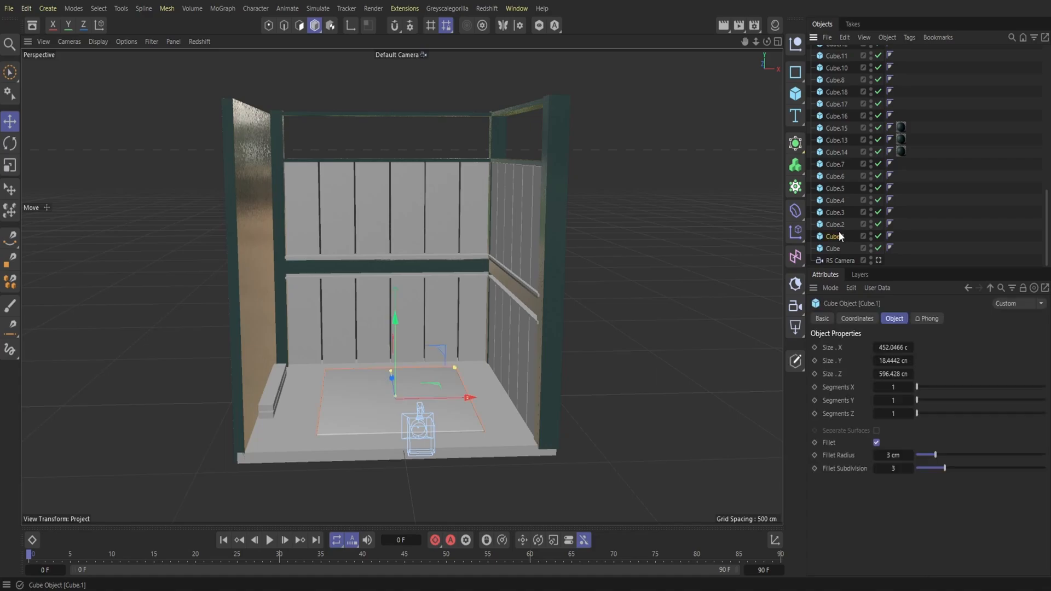
double_click(832, 247)
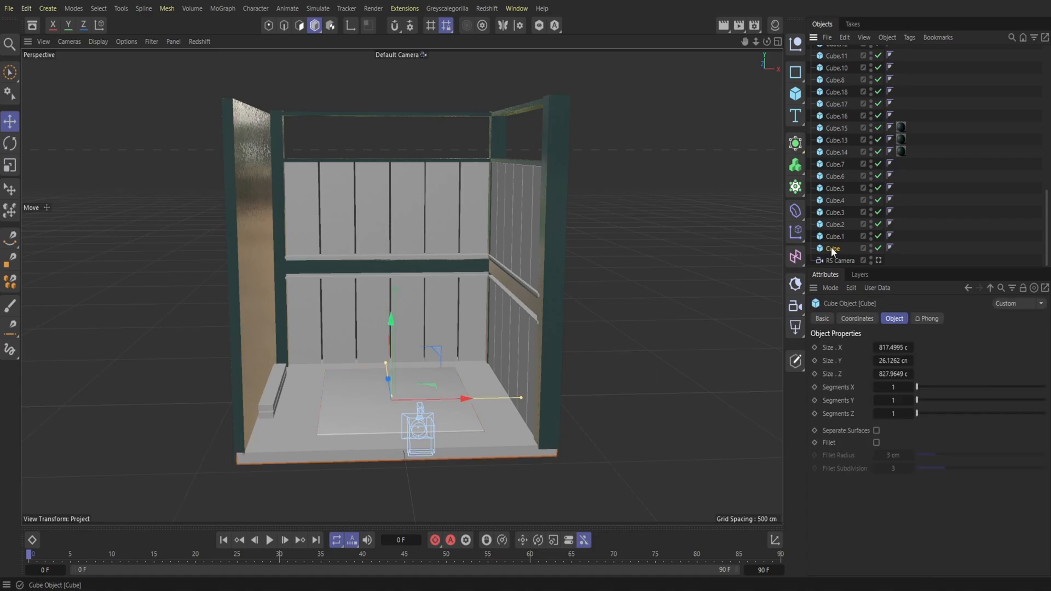
text(Floor)
double_click(836, 236)
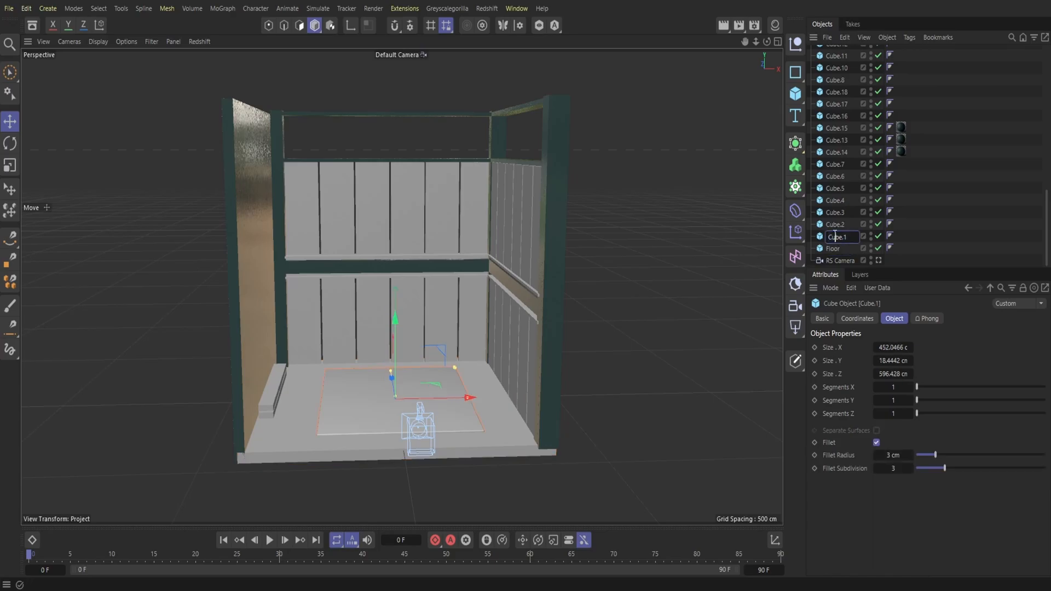
text(Carpet)
Step: Add a null object for the low shelf pieces beside the left wall and name it Shelf
click(842, 223)
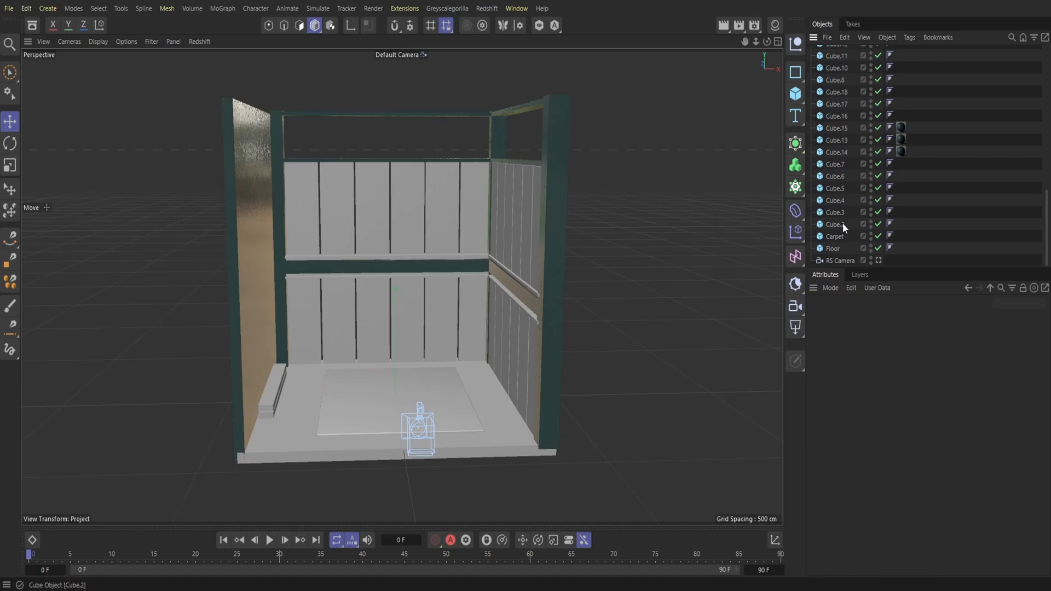
click(830, 212)
click(836, 201)
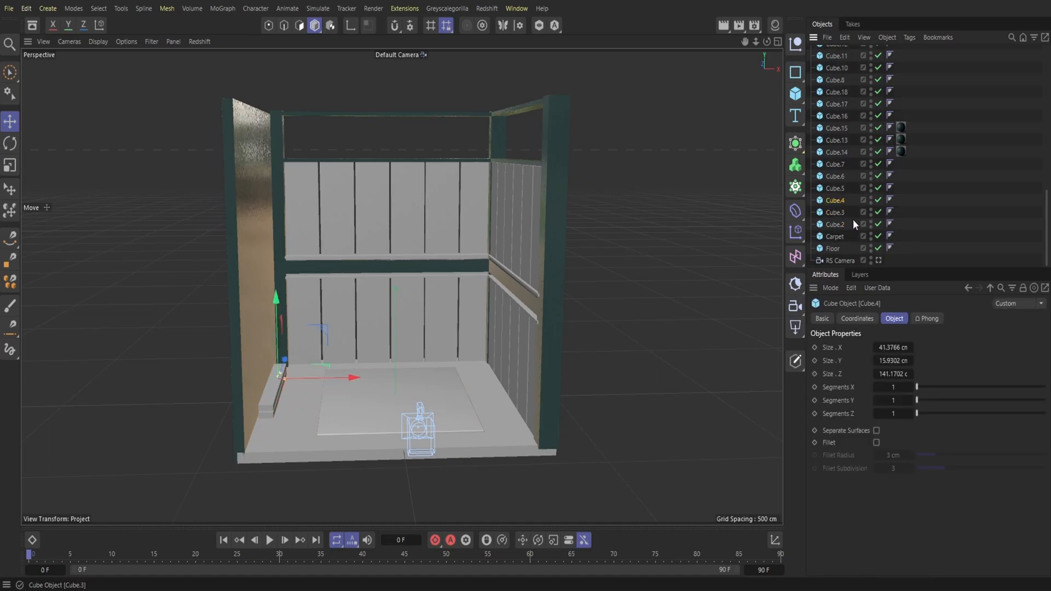
click(796, 45)
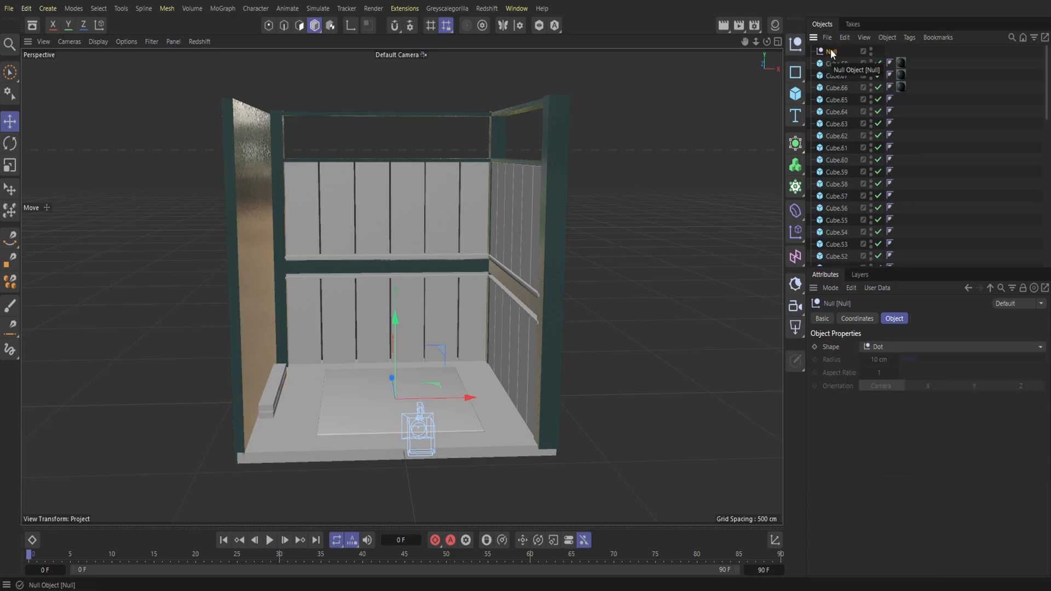
key(h)
key(e)
key(l)
key(p)
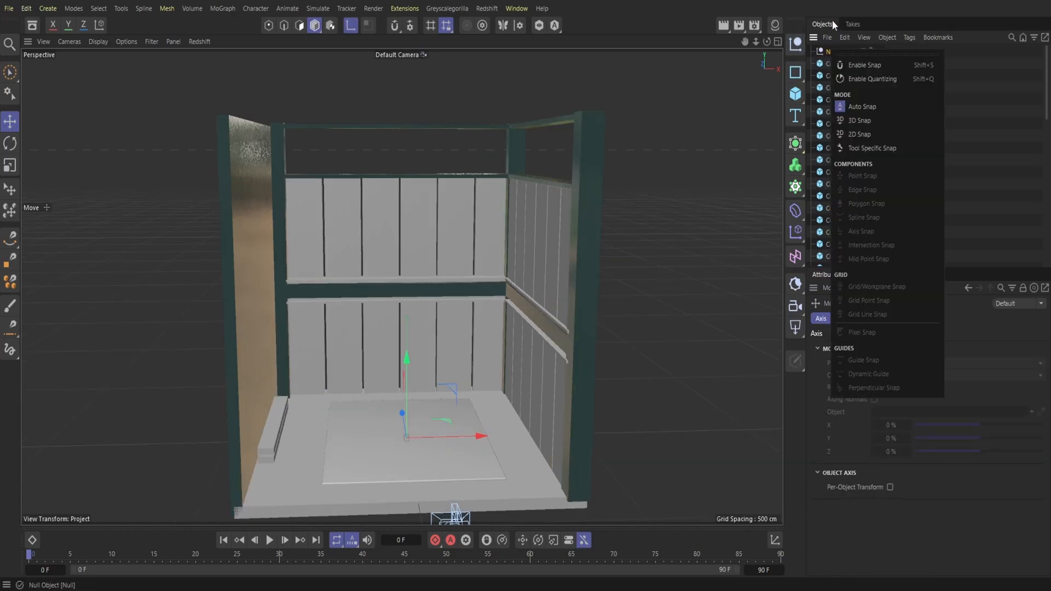
click(832, 22)
double_click(832, 53)
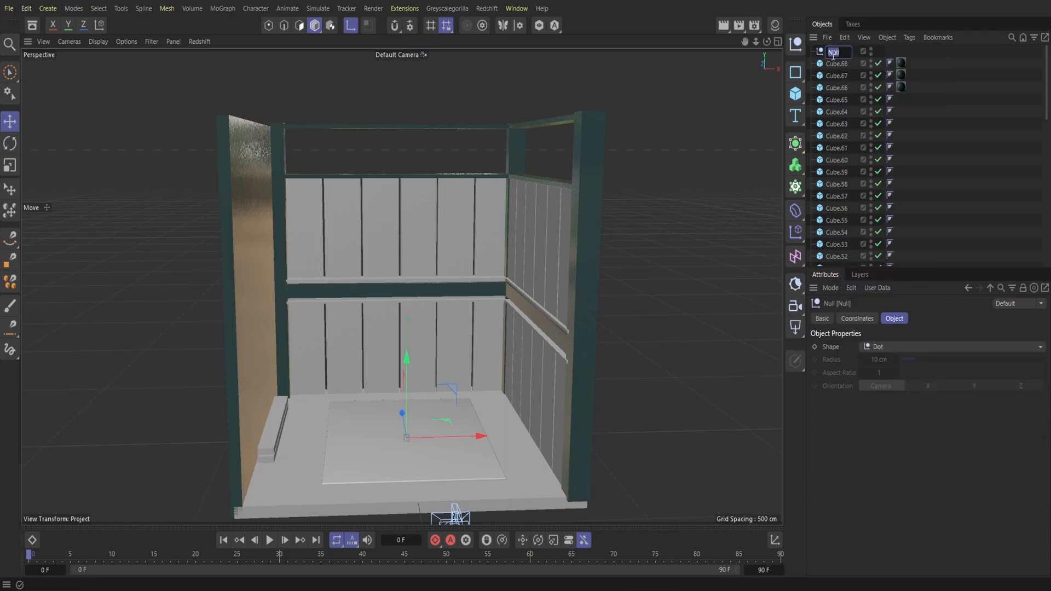
key(Return)
Step: Move the six shelf cubes, Cube.2 to Cube.7, into the Shelf null and collapse the group
scroll(849, 156, down, 10)
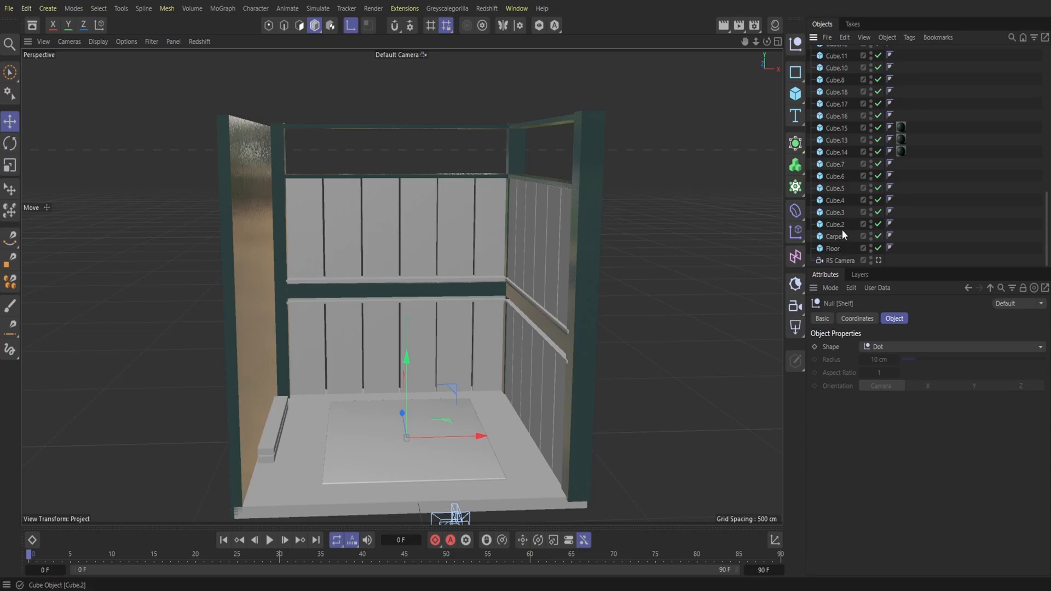
drag(840, 221, 835, 55)
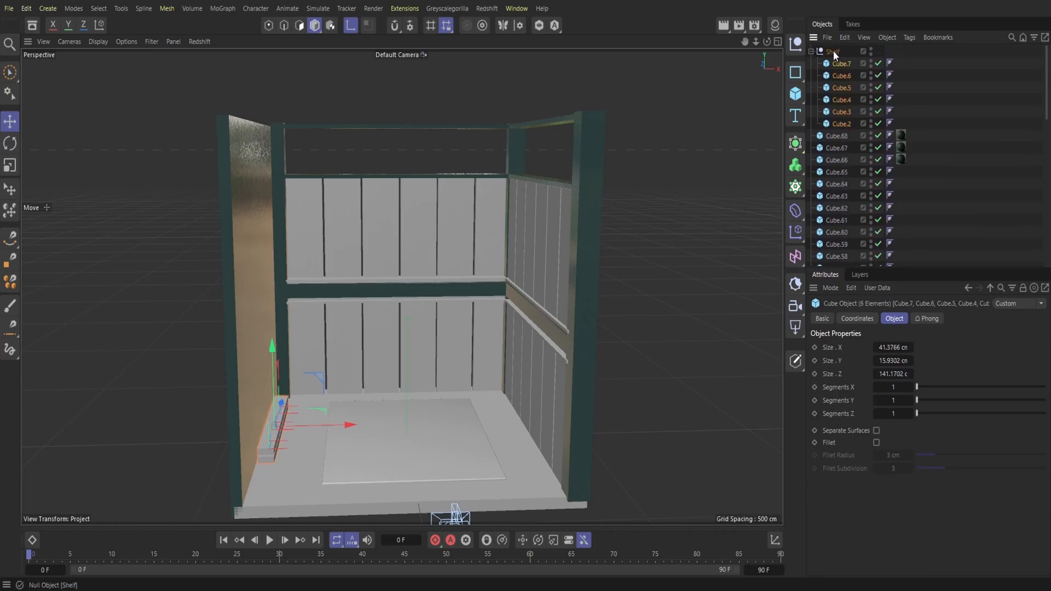
click(841, 51)
mouse_move(766, 43)
mouse_down()
mouse_move(726, 33)
mouse_move(742, 21)
mouse_move(758, 26)
mouse_up()
scroll(843, 152, down, 15)
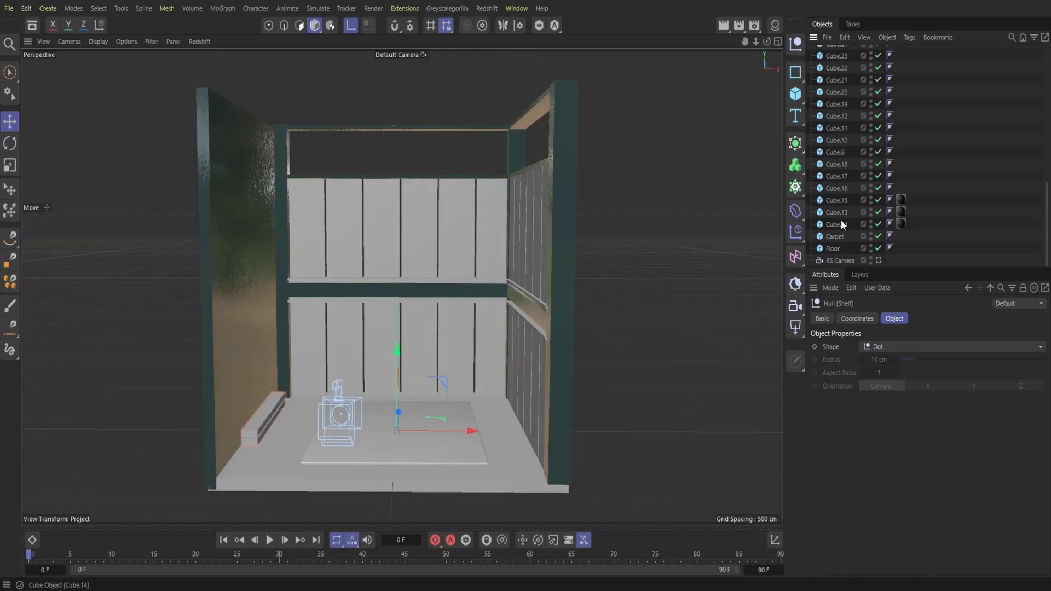
drag(844, 211, 834, 65)
scroll(848, 102, down, 4)
scroll(848, 102, down, 5)
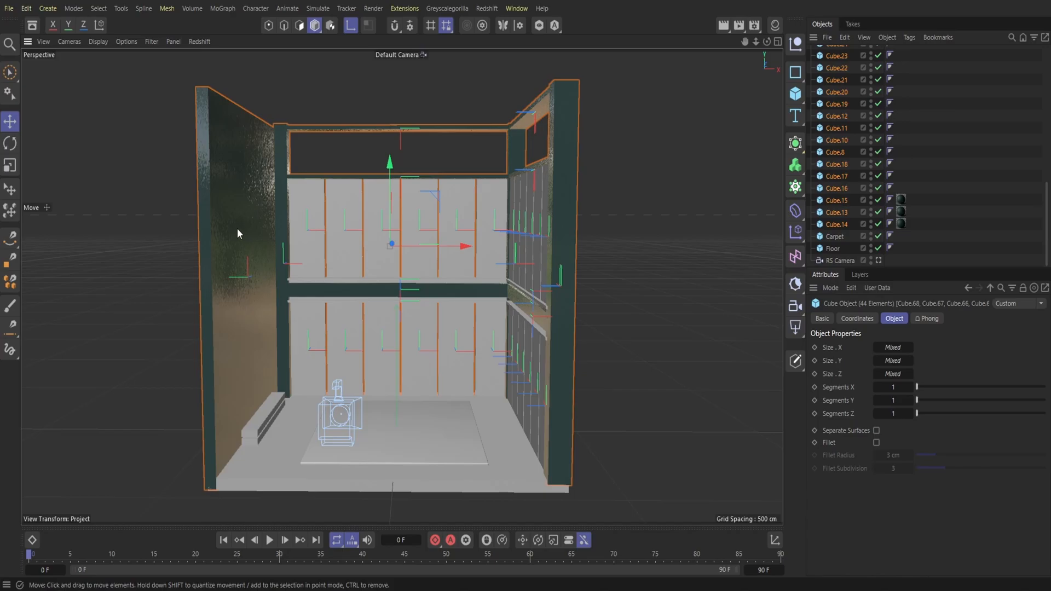
Step: Rename the large left wall cube, Cube.14, as Wall
click(836, 224)
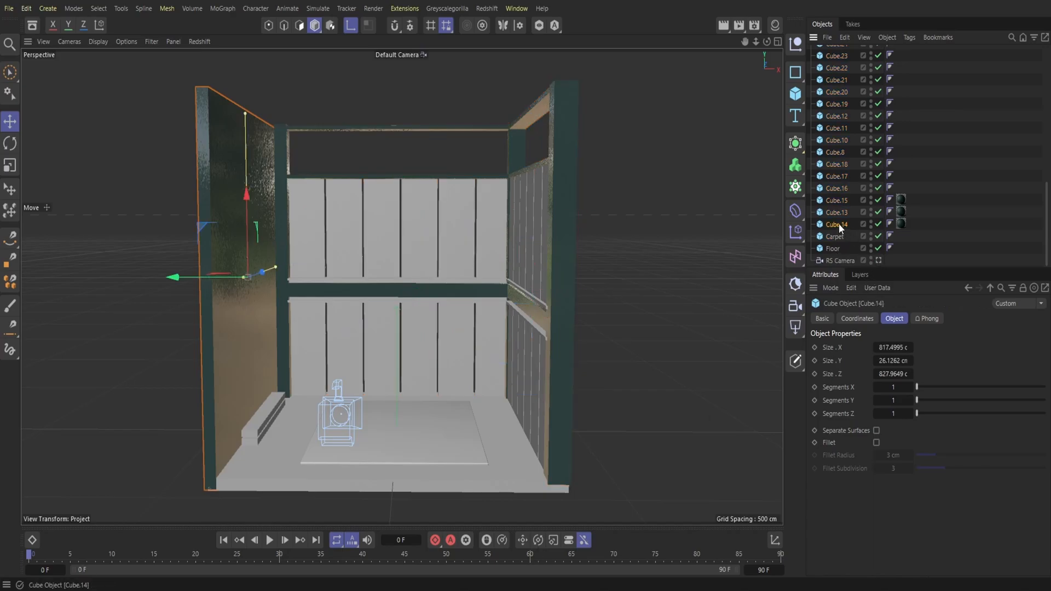
double_click(838, 223)
text(Wall)
key(Return)
click(925, 254)
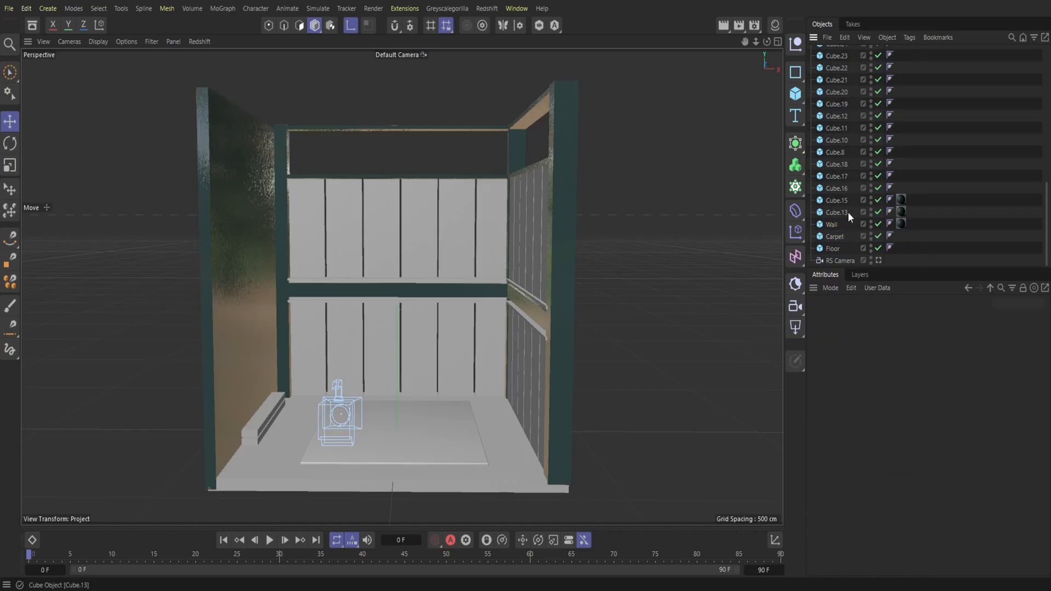
drag(852, 212, 836, 66)
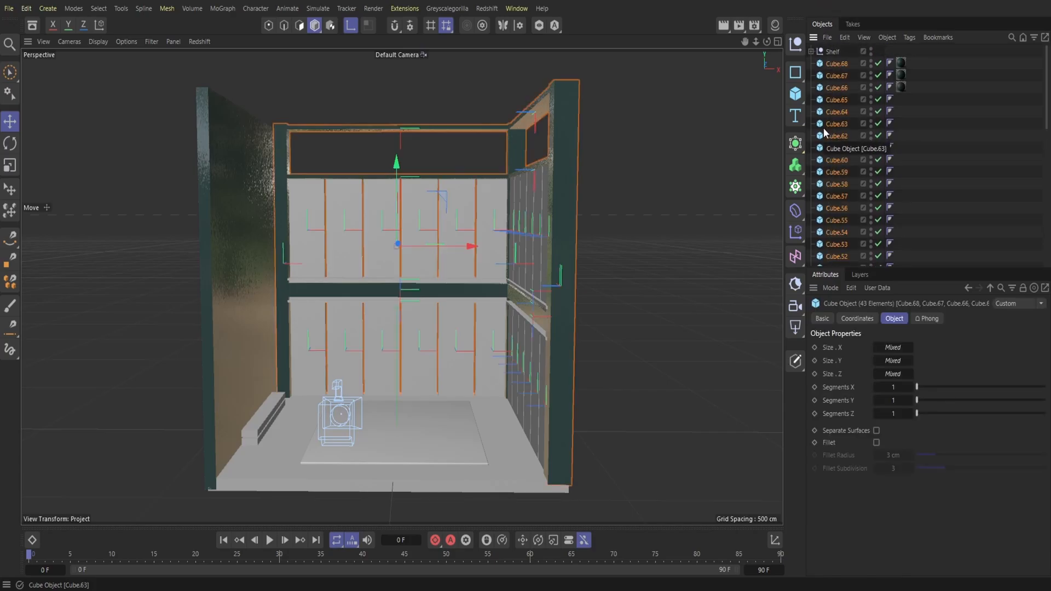
scroll(846, 149, down, 5)
scroll(849, 151, down, 3)
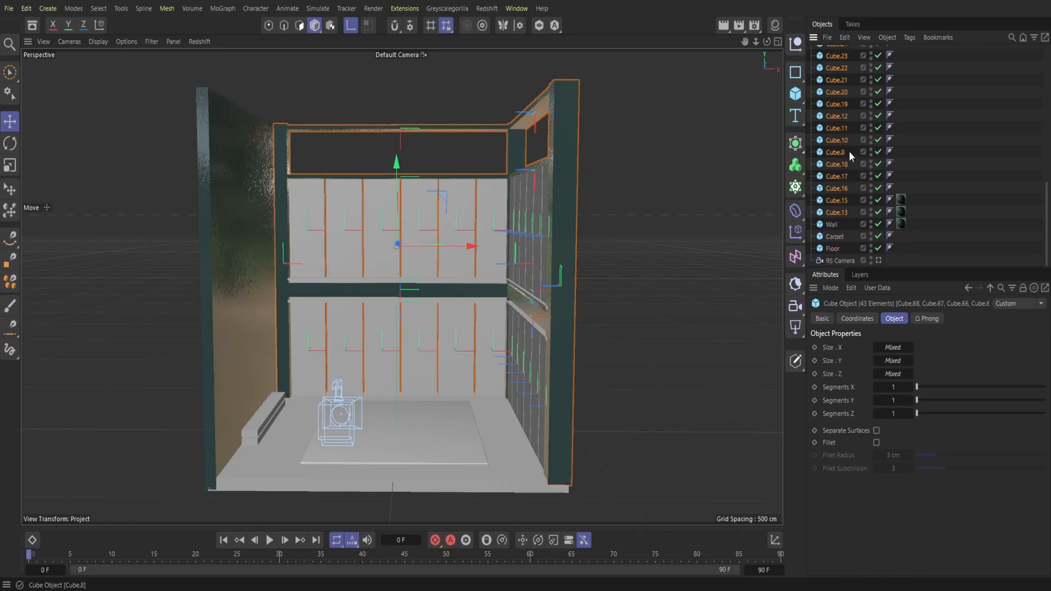
alt+drag(766, 74, 775, 46)
scroll(856, 166, up, 10)
Step: Add another null object and name it Windows
click(795, 43)
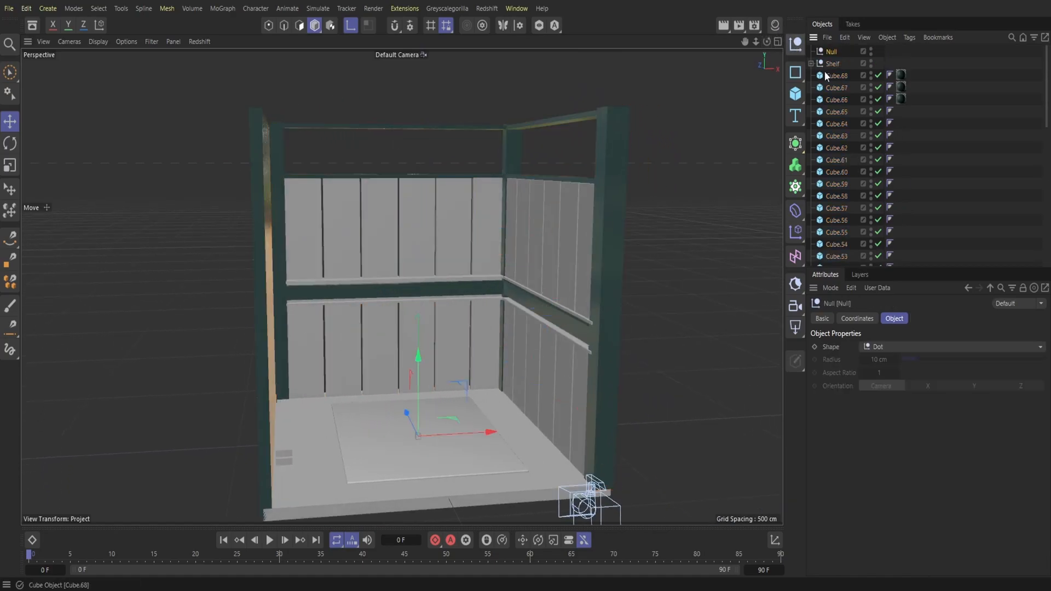
double_click(833, 52)
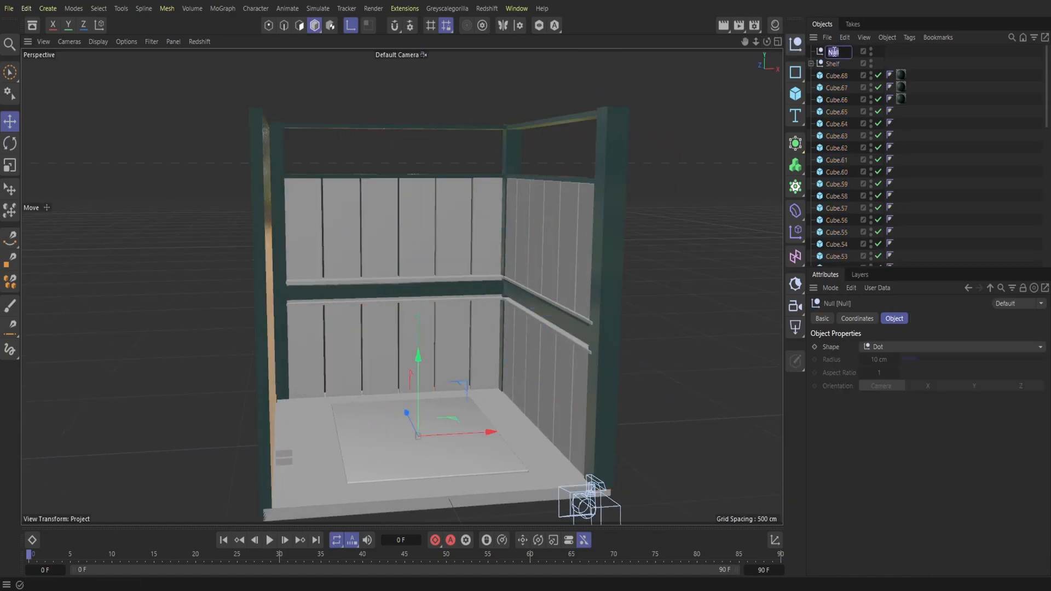
text(Wir)
key(Return)
Step: Save the project
scroll(888, 230, down, 10)
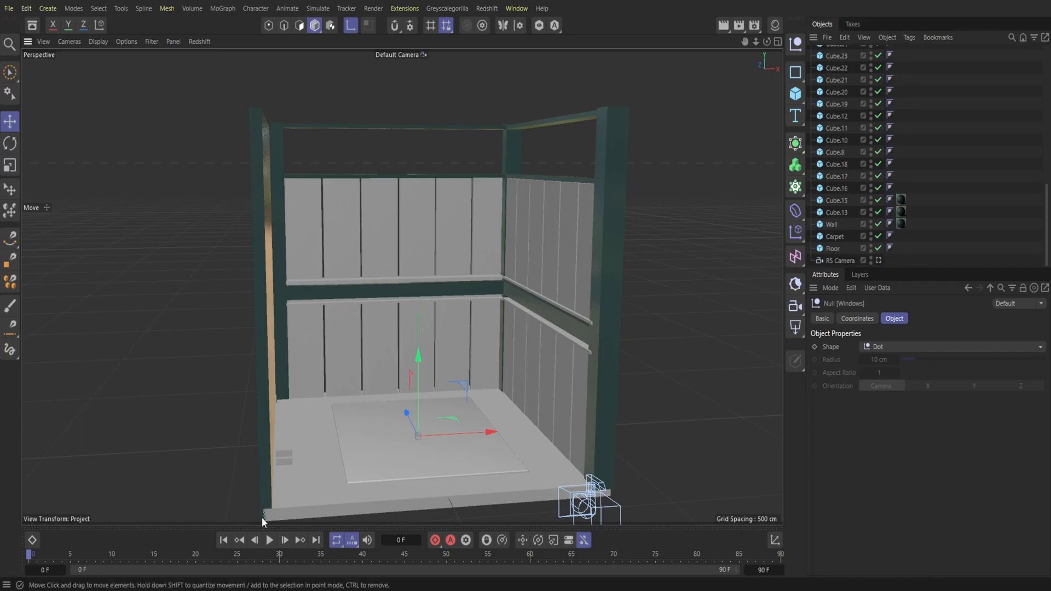
click(9, 8)
click(48, 174)
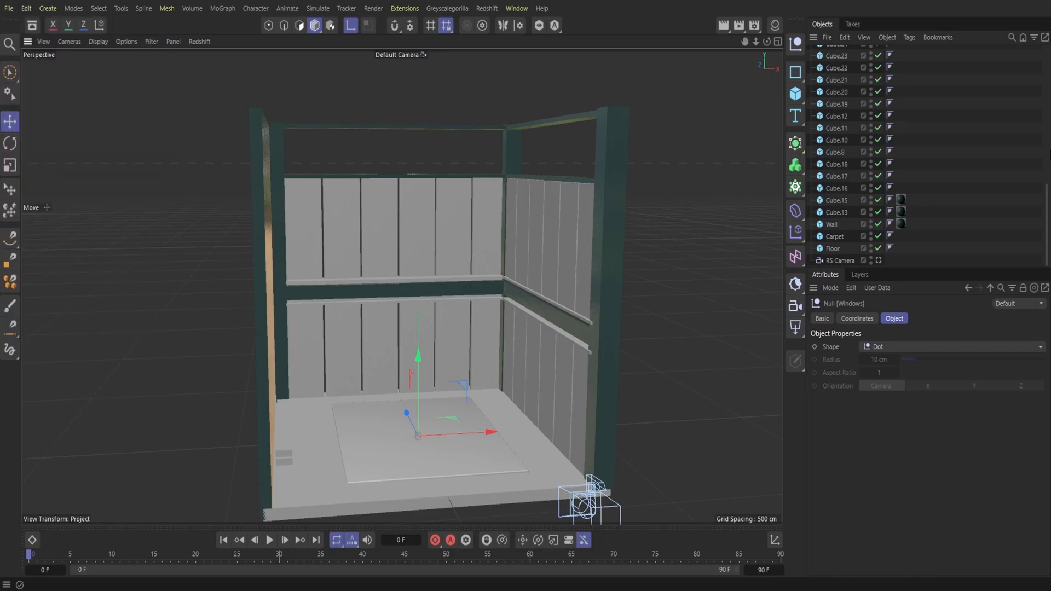
Step: Identify which cubes in the object list are the corner column, crossbeam and ledge boards of the back wall
scroll(881, 186, up, 15)
click(834, 75)
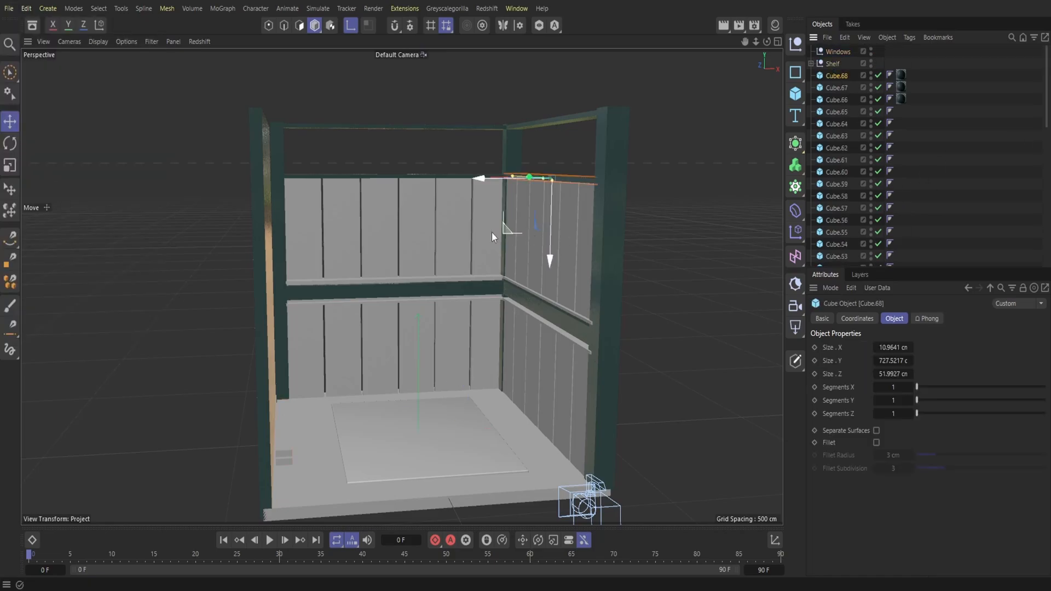
scroll(843, 241, down, 15)
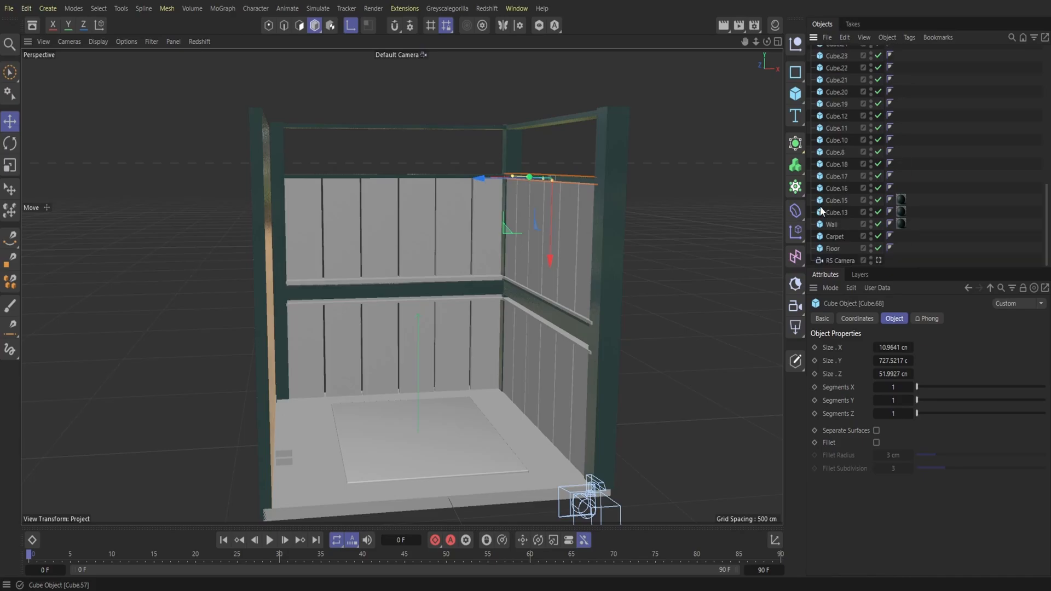
click(834, 213)
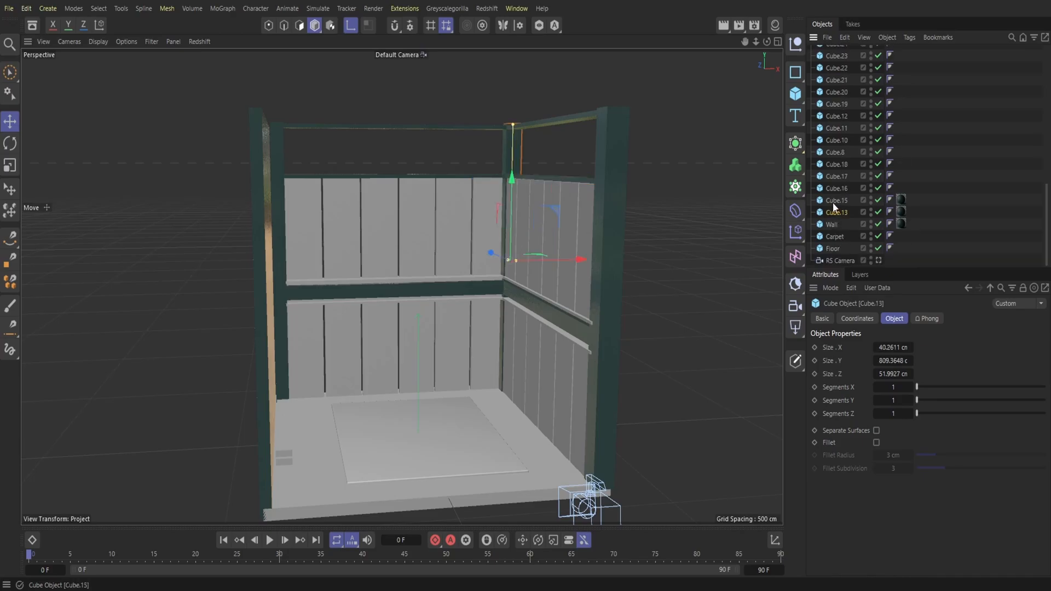
click(833, 199)
click(834, 188)
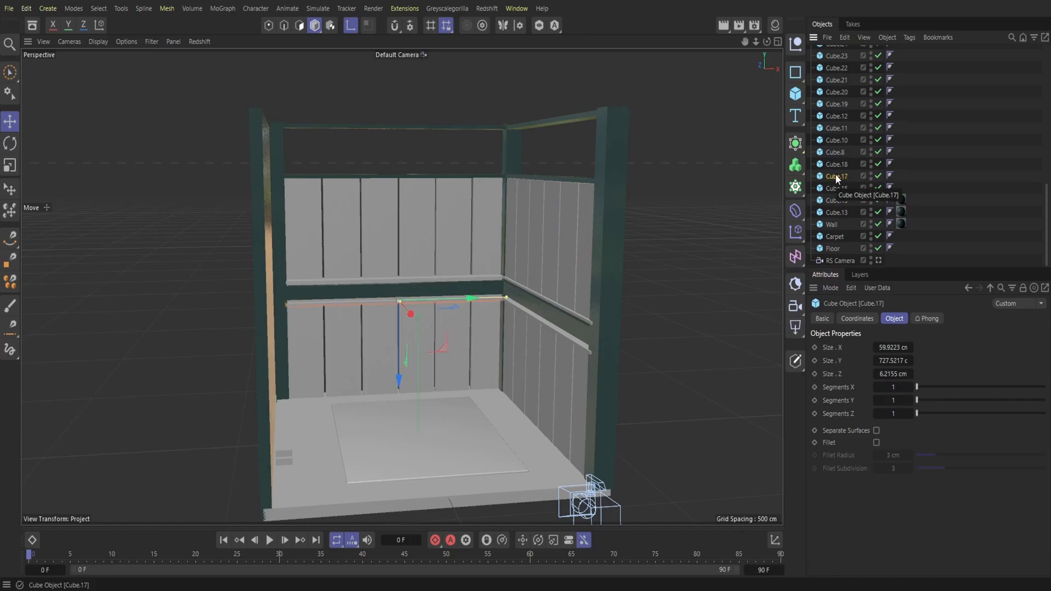
click(836, 164)
Step: Select the six lower panels of the back wall and move them into the Windows null
click(836, 152)
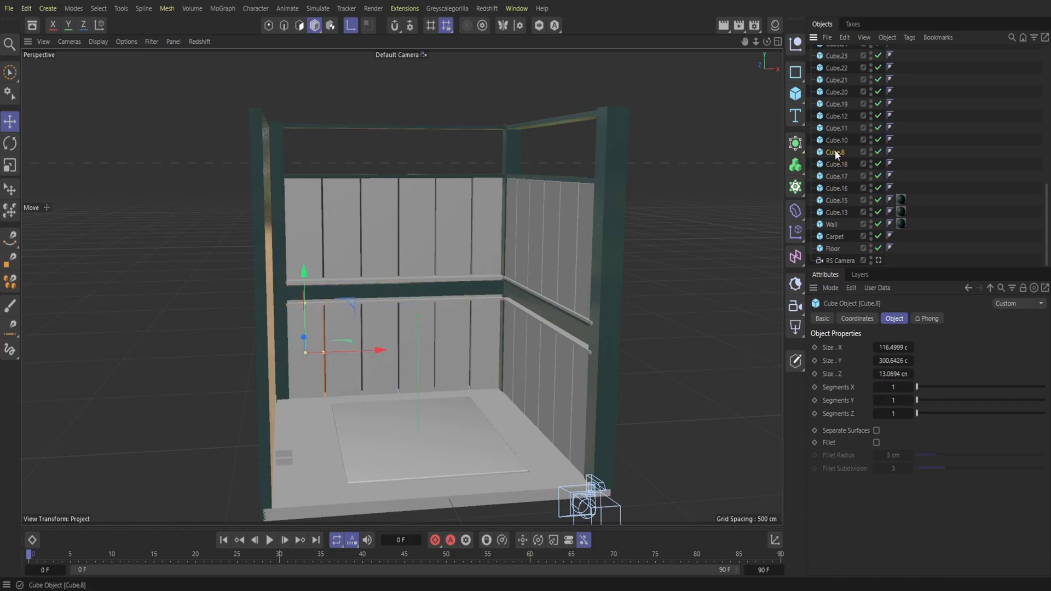
drag(841, 143, 832, 107)
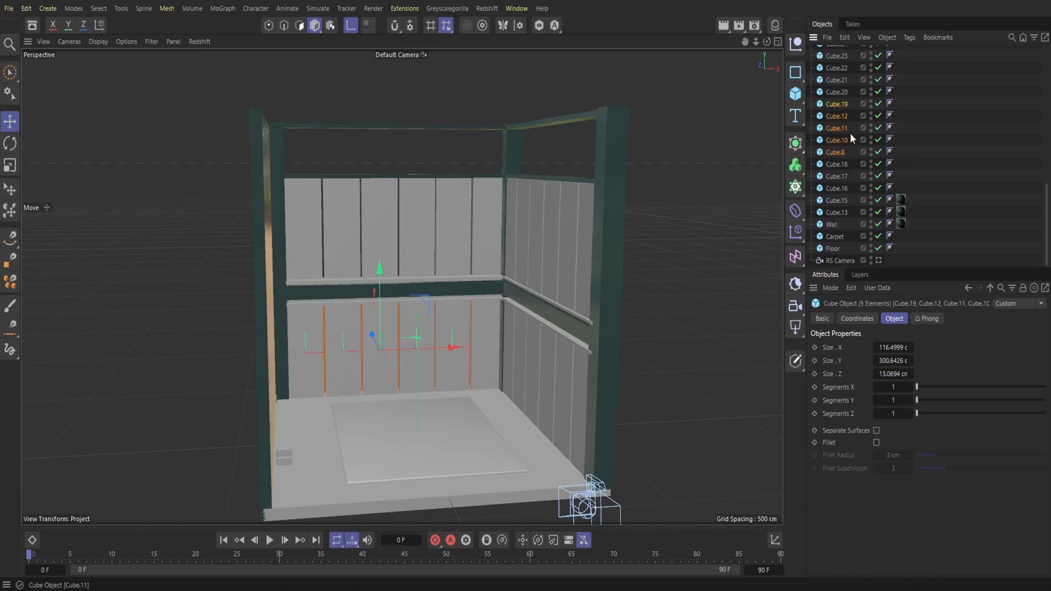
drag(856, 152, 836, 52)
Step: Move the six upper panels of the back wall, Cube.21 to Cube.26, into the Windows null and collapse the group
scroll(859, 173, down, 10)
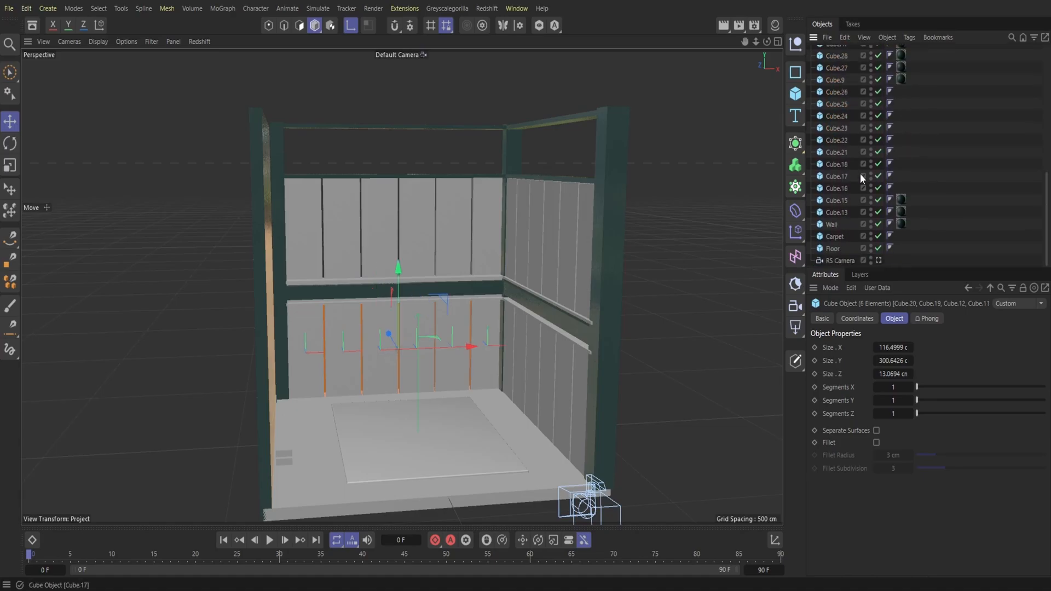
click(841, 187)
click(839, 172)
click(836, 152)
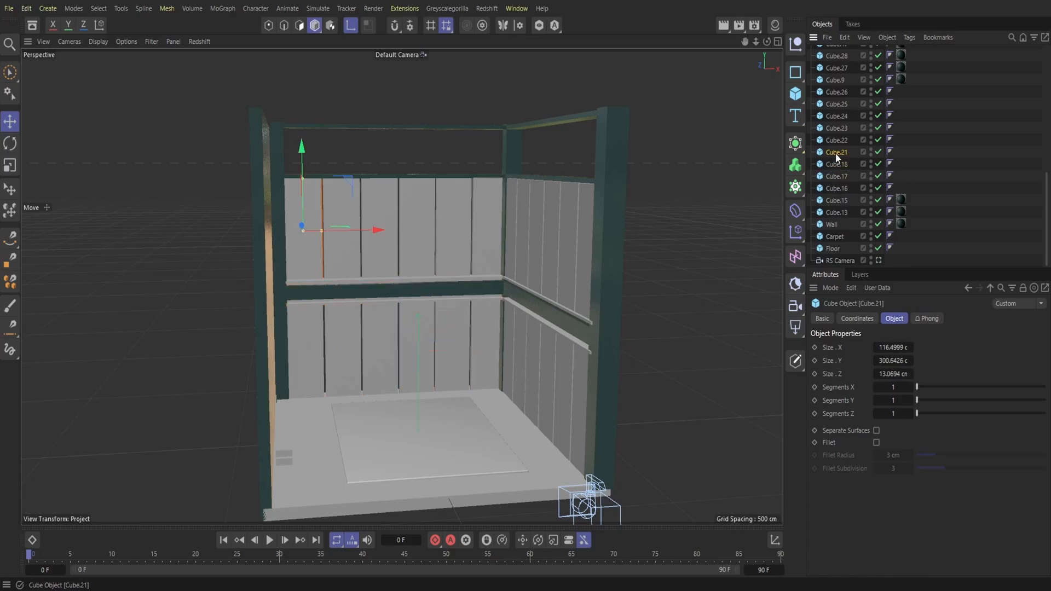
drag(851, 153, 839, 52)
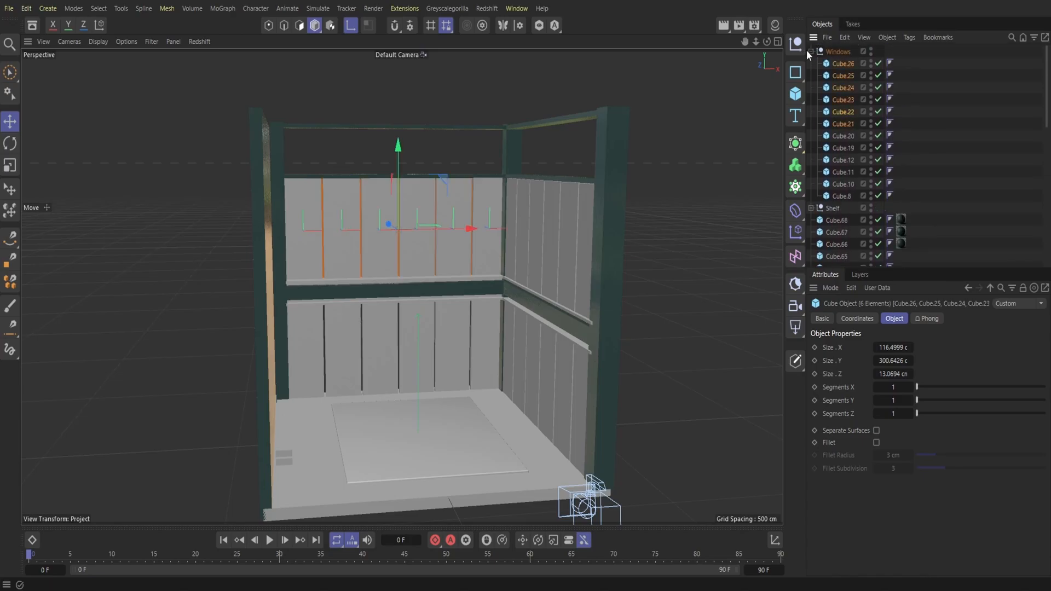
click(811, 51)
click(829, 50)
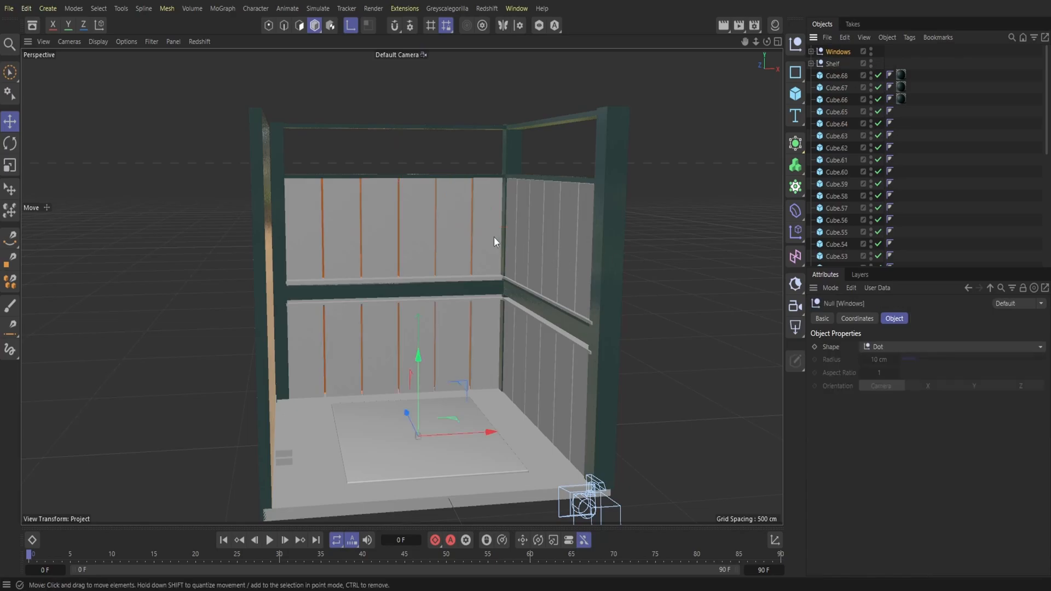
Step: Check the remaining ungrouped cubes one by one to tell columns, beams and ledge boards from the right wall's panels
scroll(820, 210, down, 5)
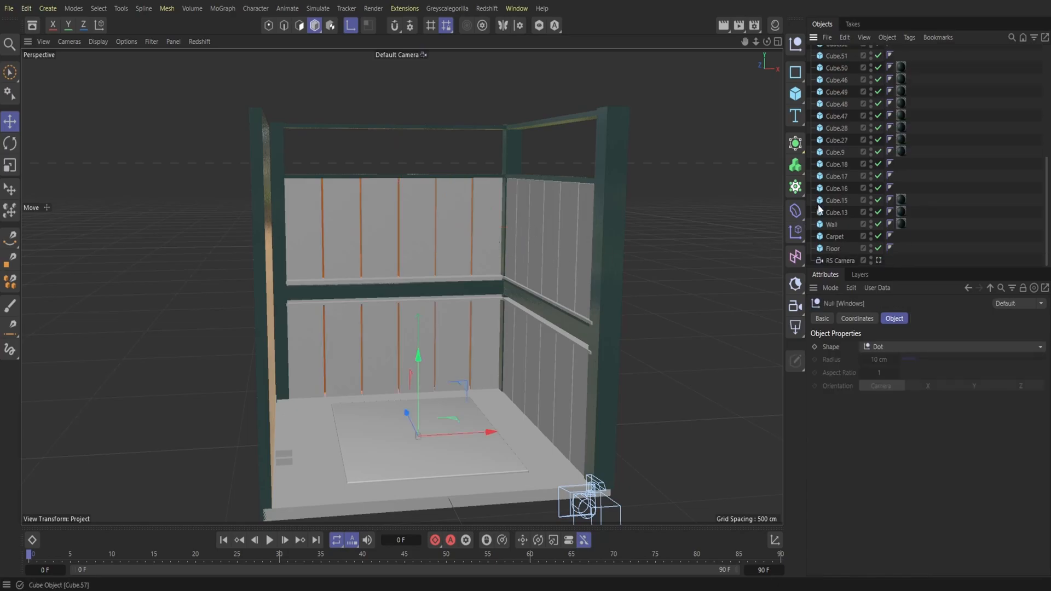
click(837, 212)
drag(754, 41, 712, 113)
click(843, 199)
click(842, 163)
click(842, 148)
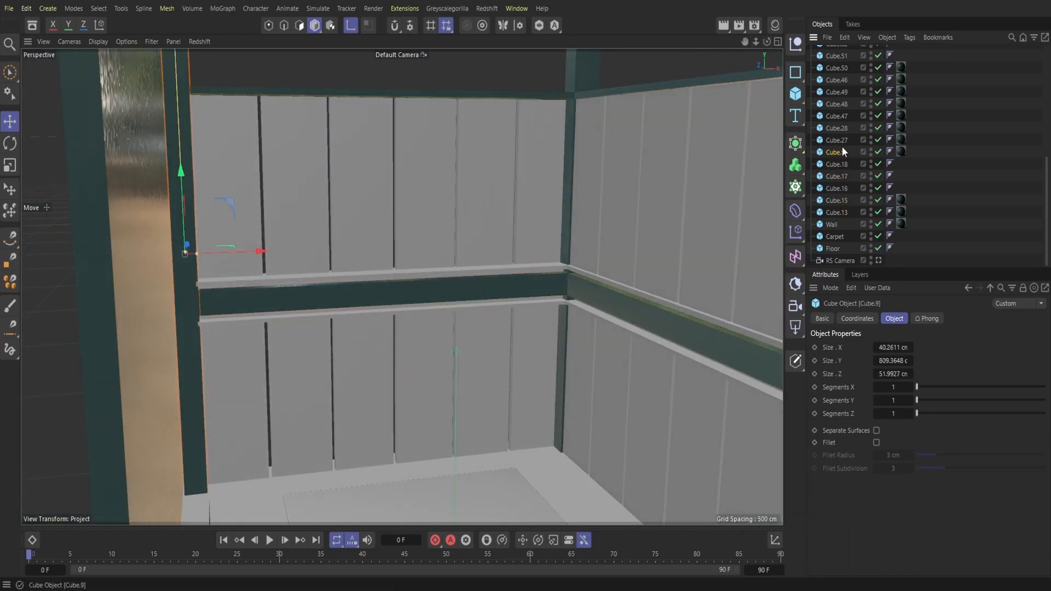
click(842, 136)
click(841, 128)
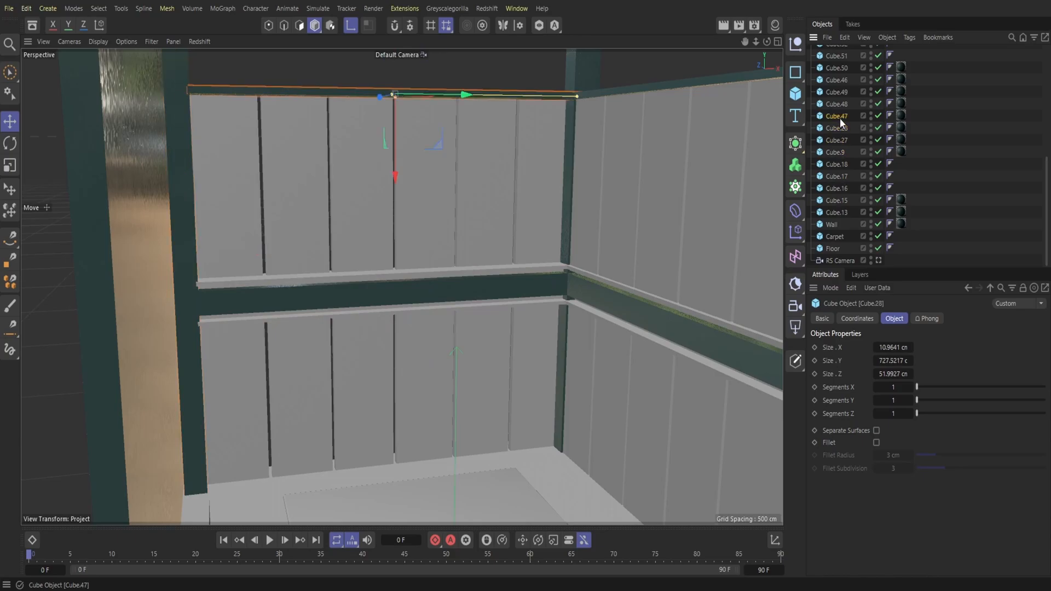
click(839, 118)
drag(757, 43, 803, 91)
click(842, 104)
click(839, 92)
click(839, 80)
click(838, 67)
click(838, 57)
scroll(844, 82, up, 2)
click(844, 104)
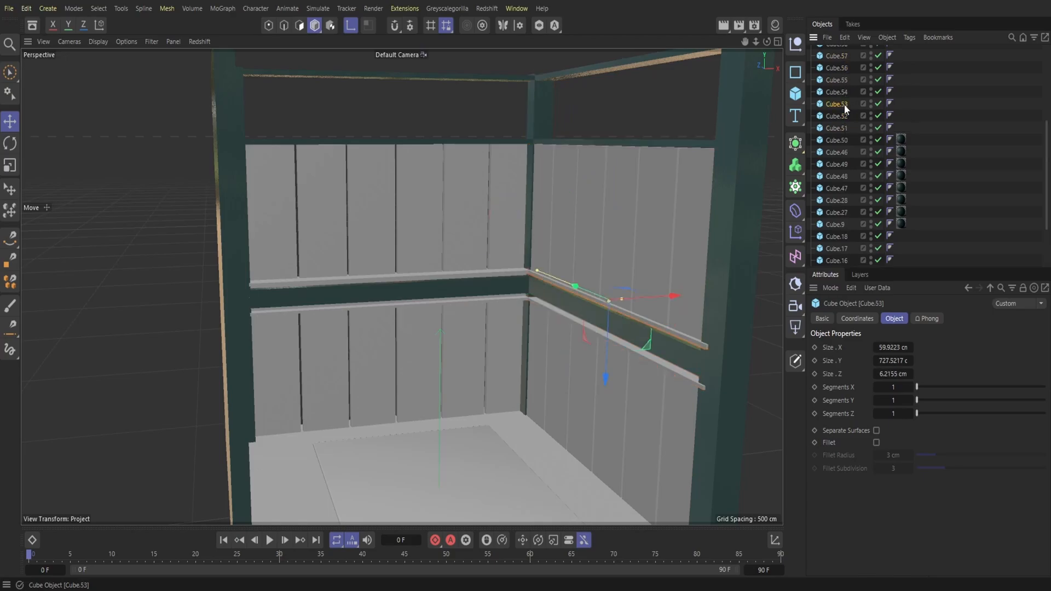
Step: Select the right wall's panels from Cube.54 upward, move them into the Windows null and collapse the group
click(844, 93)
drag(851, 93, 833, 163)
drag(846, 211, 838, 55)
click(811, 52)
scroll(850, 186, down, 5)
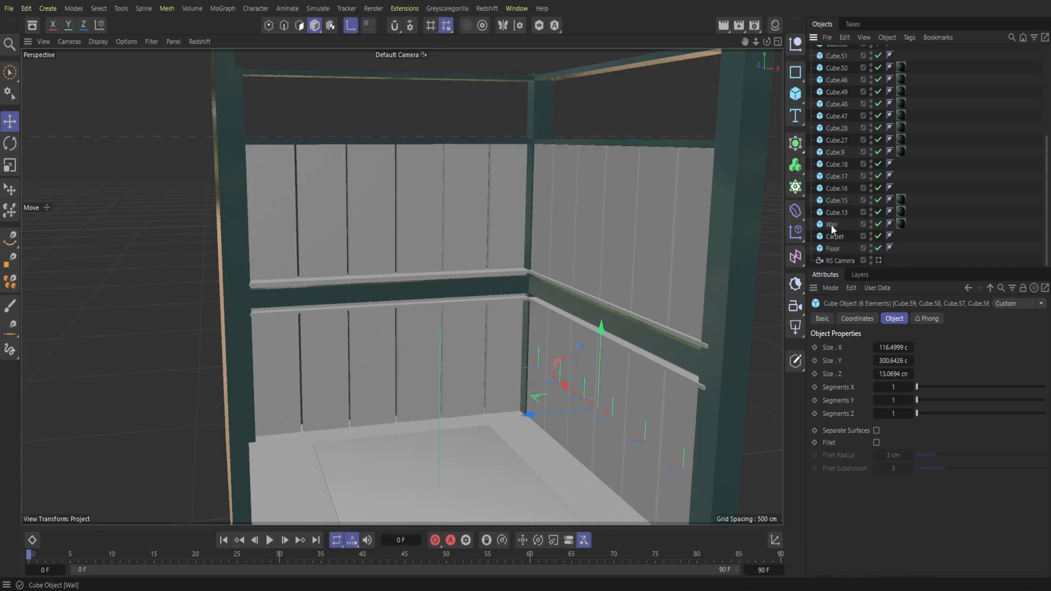
Step: Identify the right wall's remaining upper panels, move Cube.60 to Cube.65 into the Windows null and collapse the group
click(839, 164)
scroll(840, 152, up, 3)
click(842, 199)
click(839, 186)
click(840, 175)
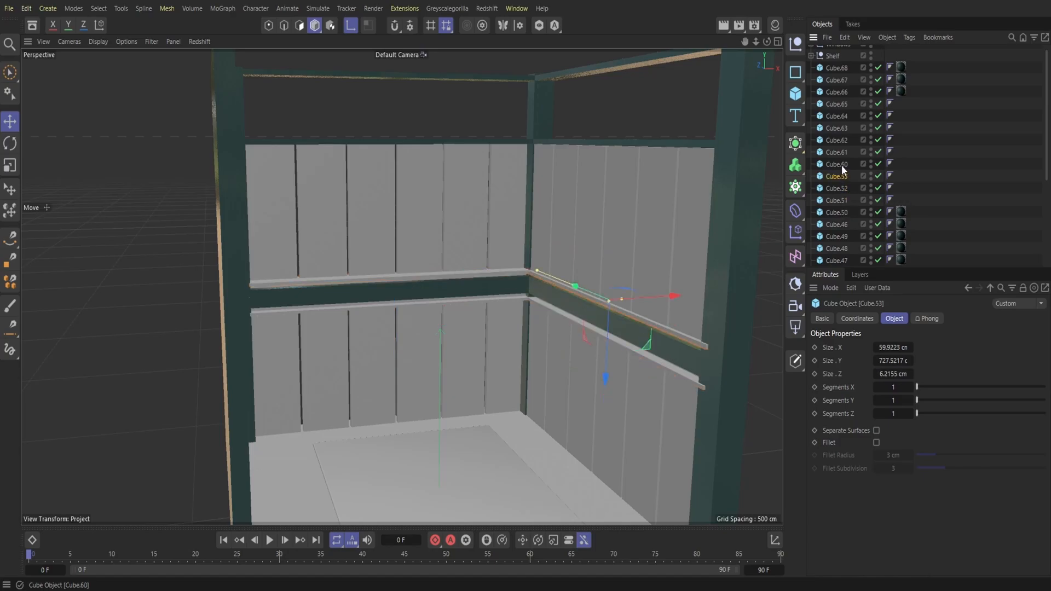
click(842, 165)
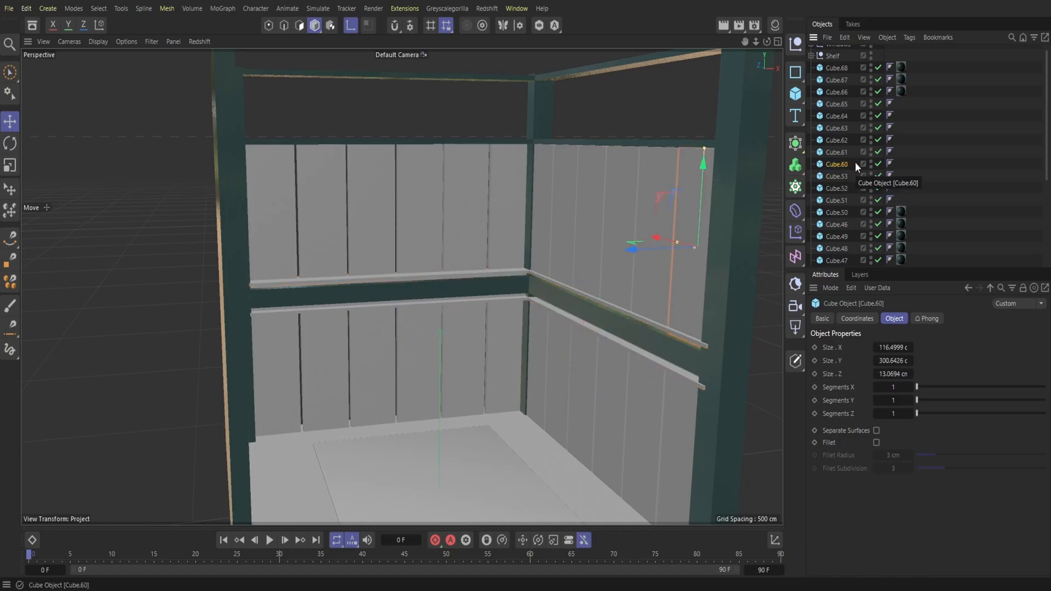
shift+click(836, 104)
drag(841, 107, 838, 52)
click(812, 51)
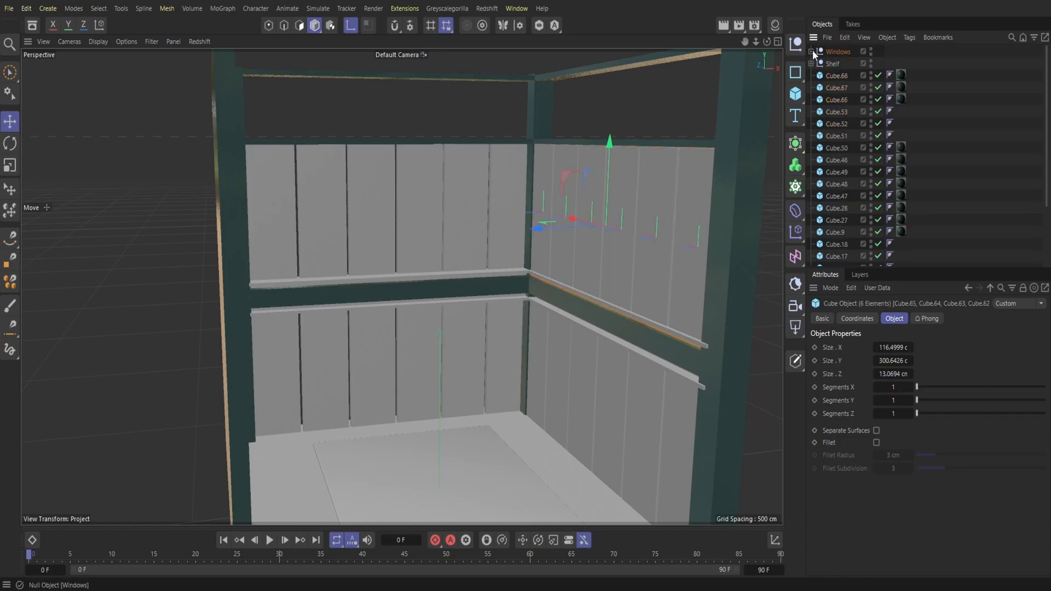
Step: Show the scene materials and apply Plaster Fine 002 DarkPetrol 300cm to the plain ledge boards on the back and right walls
scroll(851, 175, down, 3)
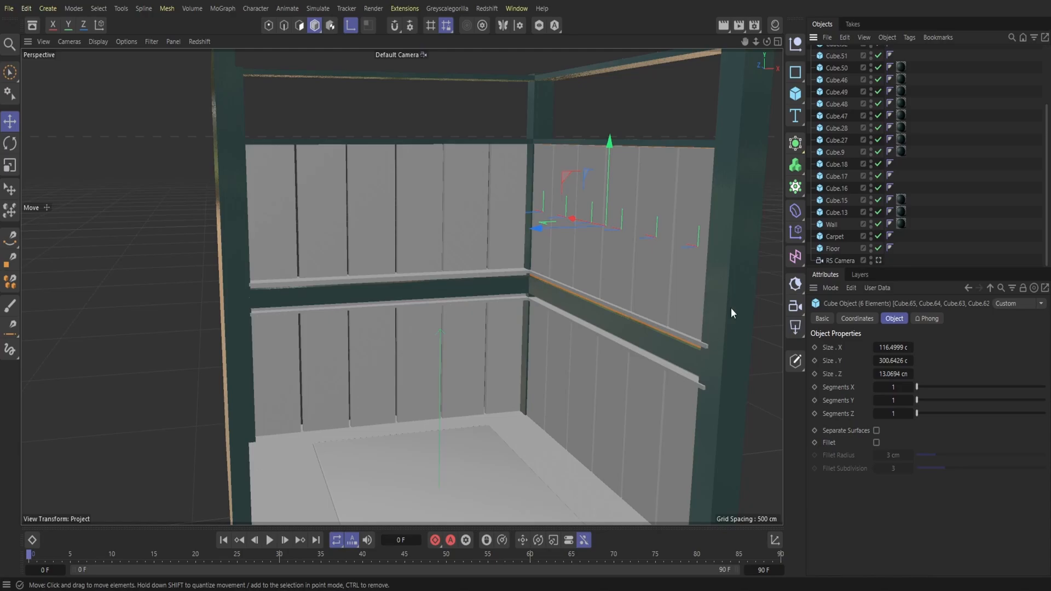
mouse_move(766, 42)
mouse_down()
mouse_move(641, 60)
mouse_move(759, 41)
mouse_up()
click(775, 25)
drag(622, 137, 327, 273)
drag(626, 101, 550, 276)
drag(631, 137, 575, 330)
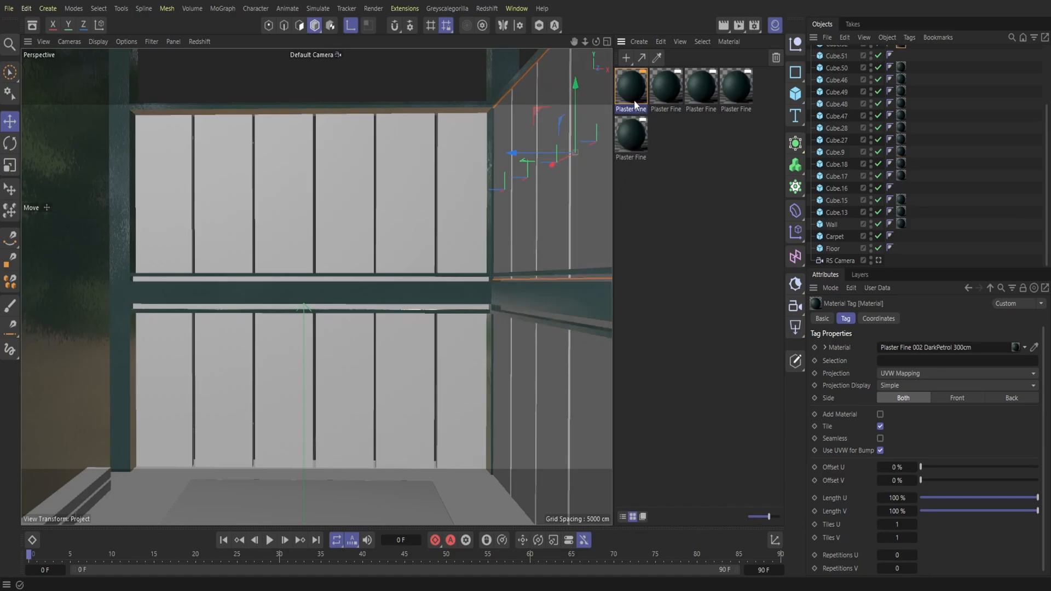
Step: Apply the dark petrol plaster material to the remaining untextured beam pieces, Cube.16 on the back wall and Cube.51 on the right wall
click(839, 188)
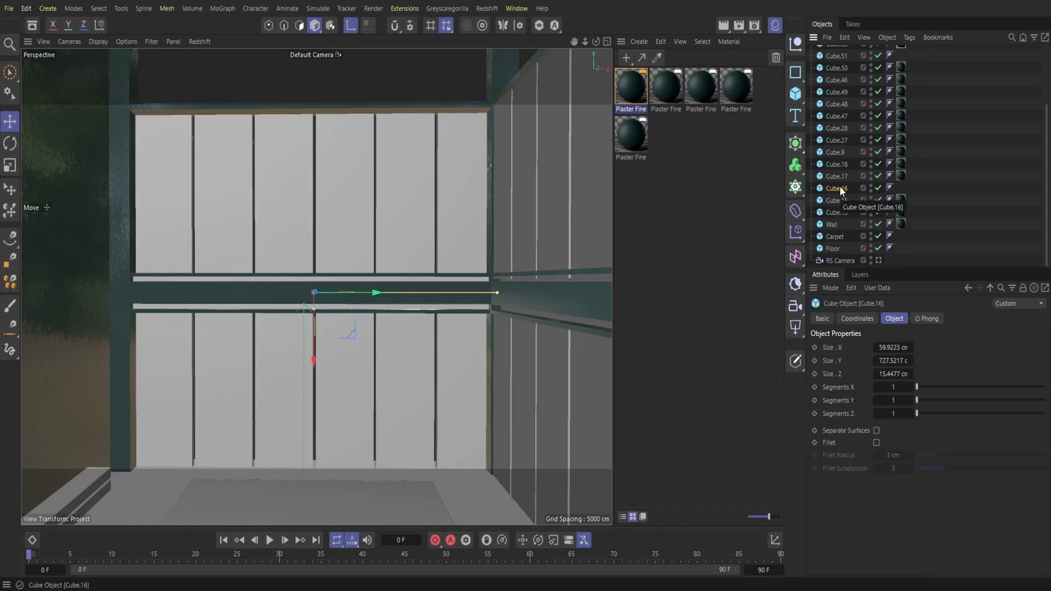
drag(587, 43, 526, 224)
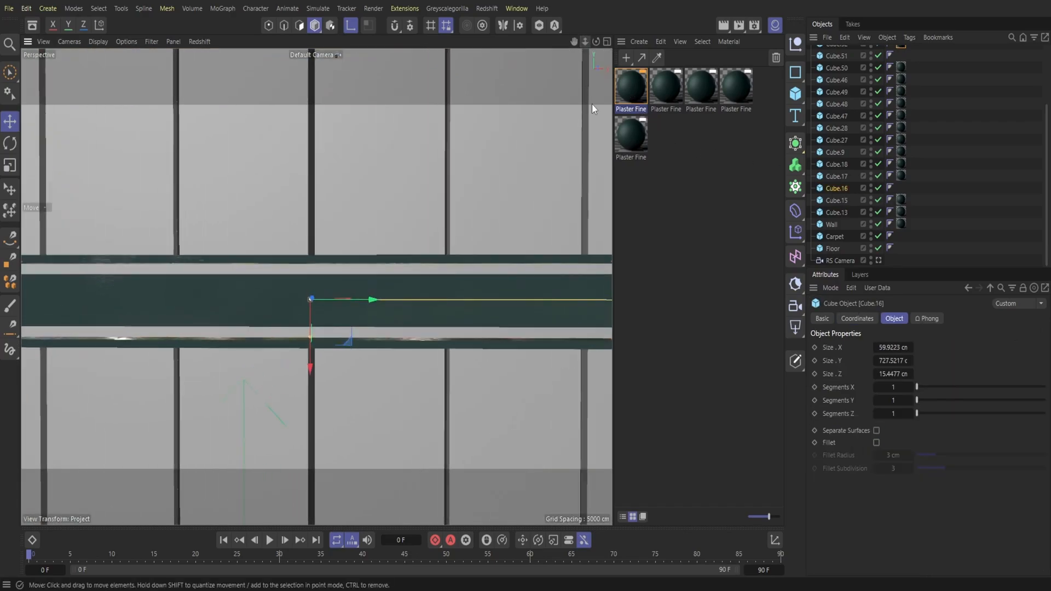
drag(490, 268, 490, 268)
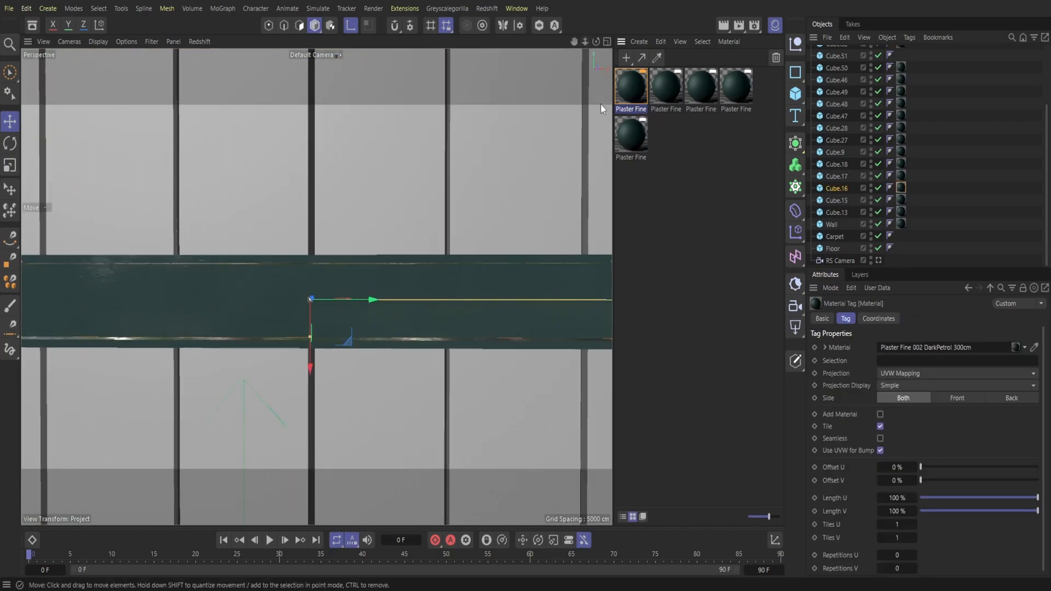
drag(585, 42, 593, 90)
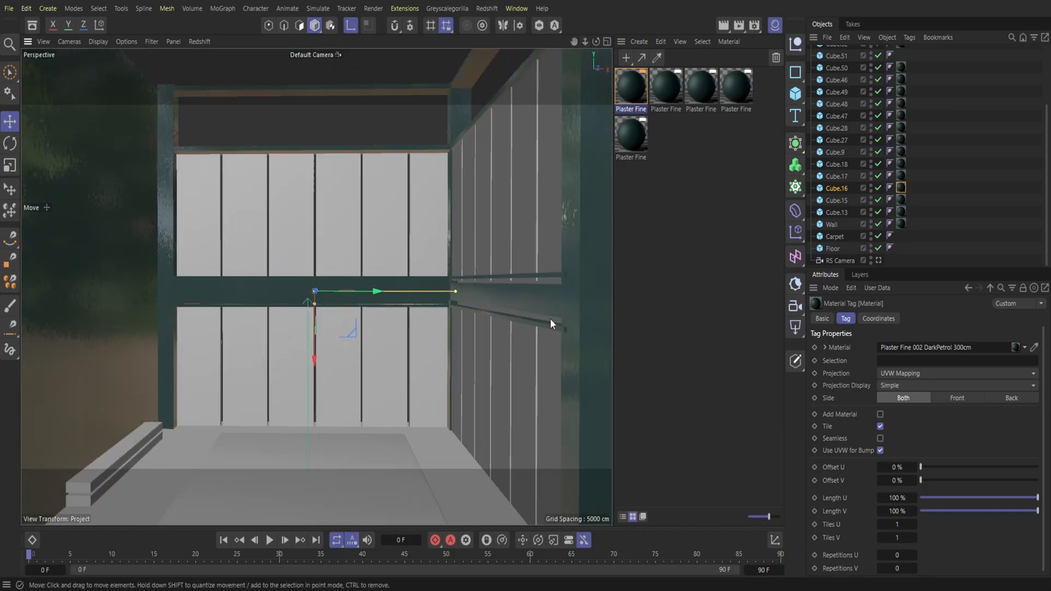
drag(596, 42, 591, 240)
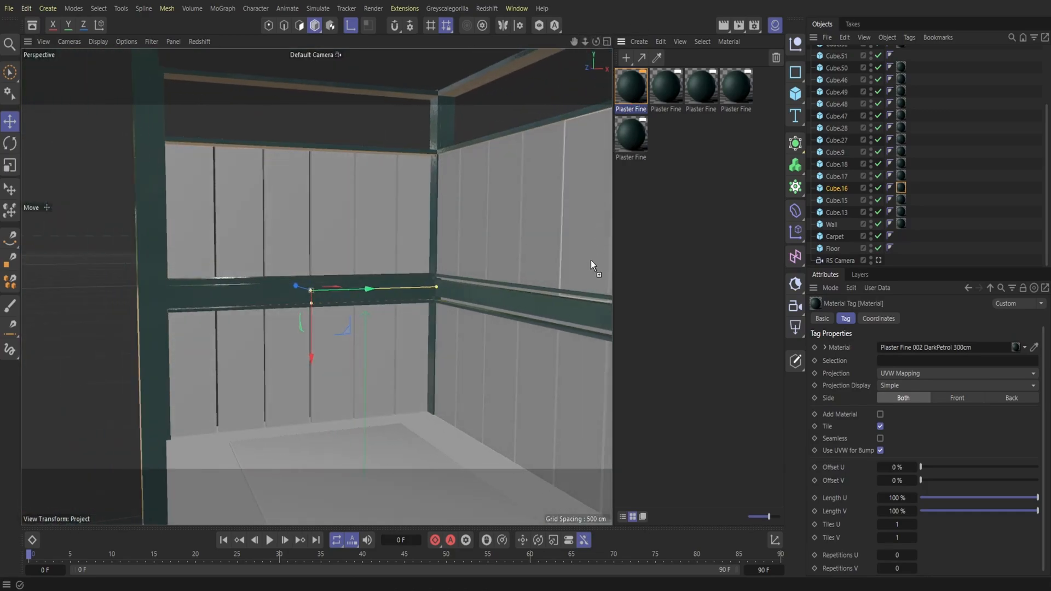
drag(581, 326, 581, 326)
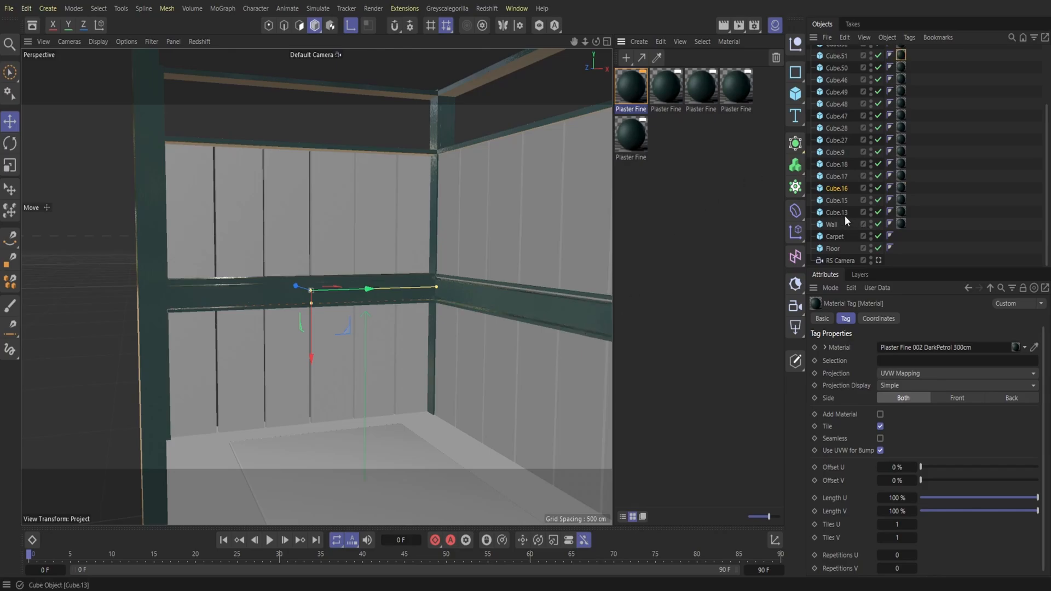
Step: Create a null named Beams and move all the column, beam and ledge cubes from Cube.13 to Cube.68 into it
drag(852, 210, 837, 75)
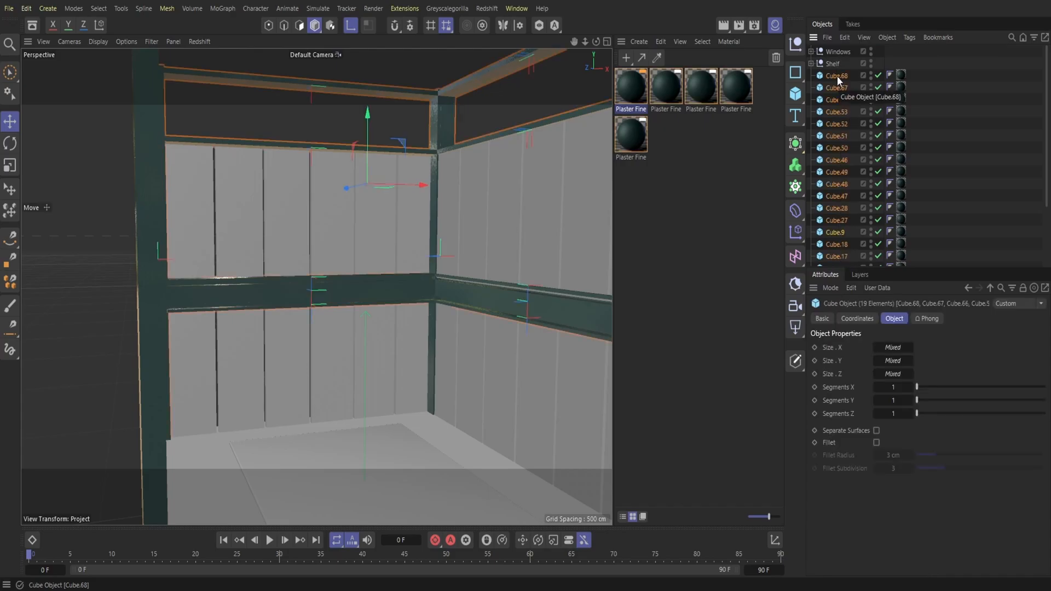
click(795, 43)
double_click(833, 51)
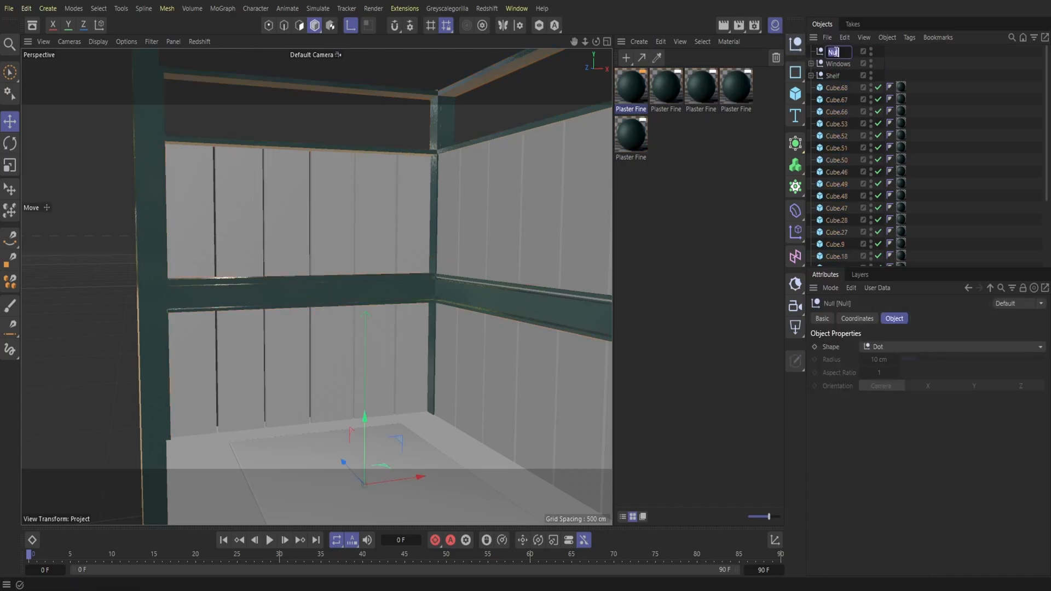
key(Return)
scroll(856, 212, down, 3)
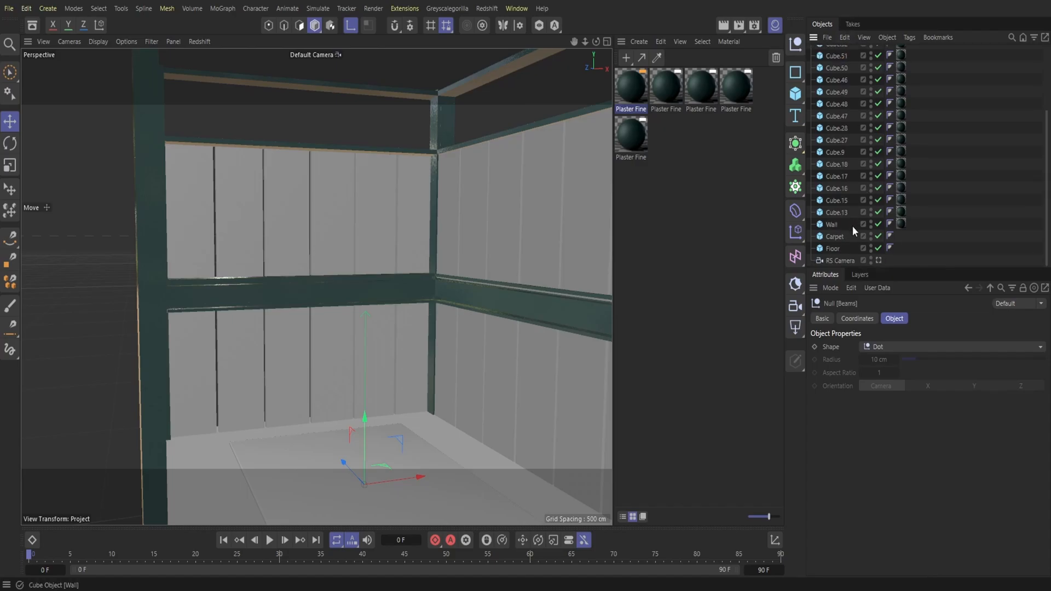
drag(852, 214, 814, 53)
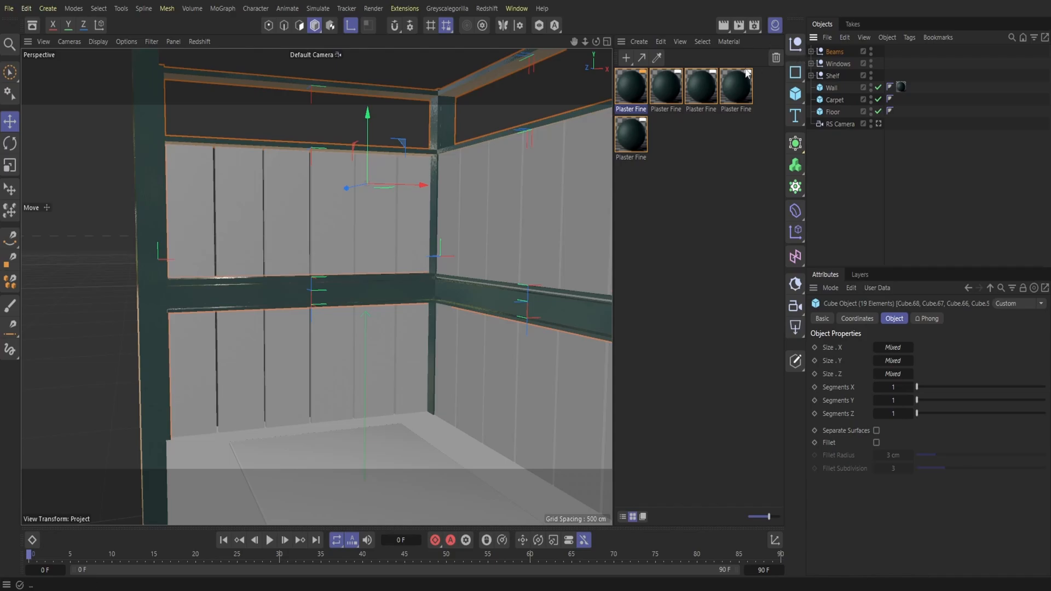
Step: Hide the material list and save the project
mouse_move(596, 41)
mouse_down()
mouse_move(566, 46)
mouse_move(576, 44)
mouse_up()
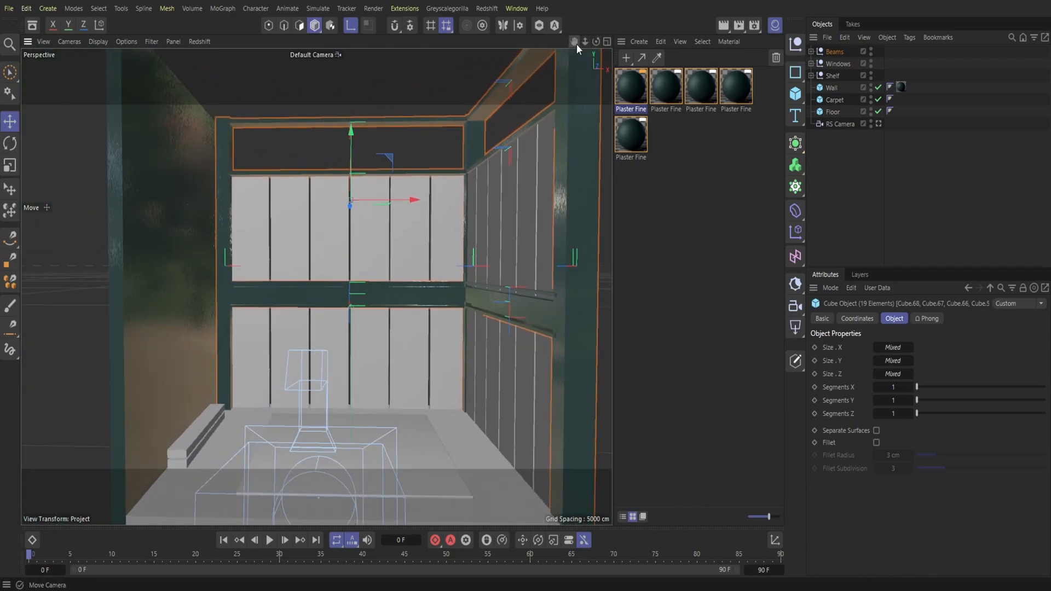
click(796, 47)
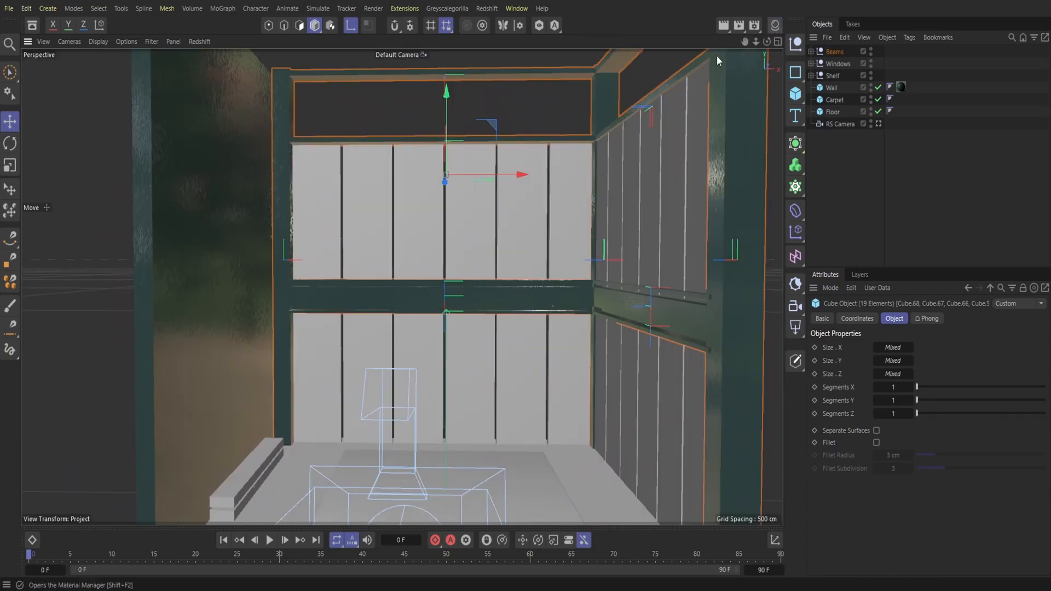
click(486, 9)
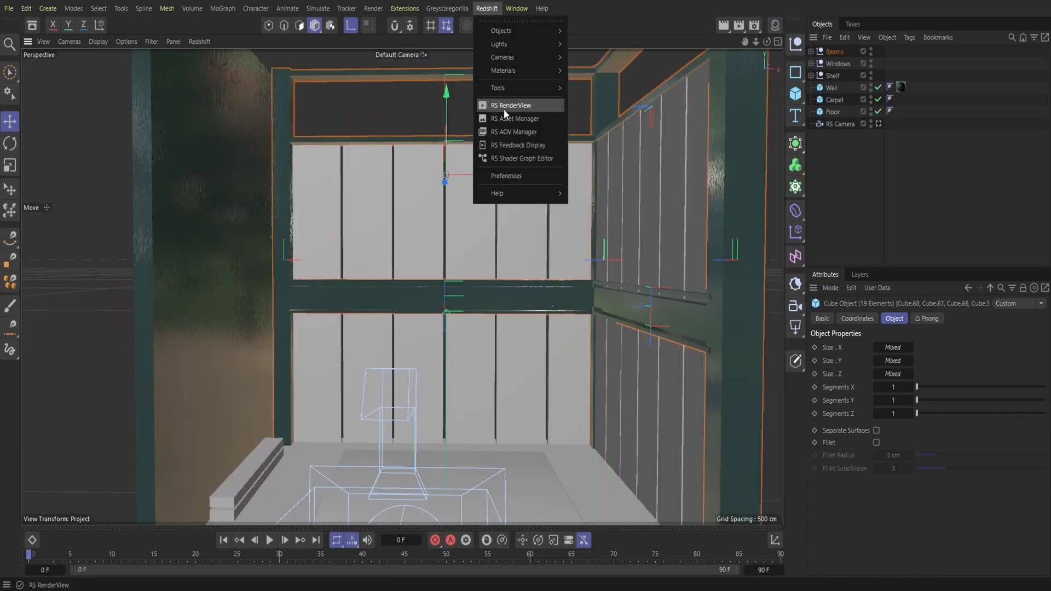
click(577, 99)
drag(756, 42, 679, 46)
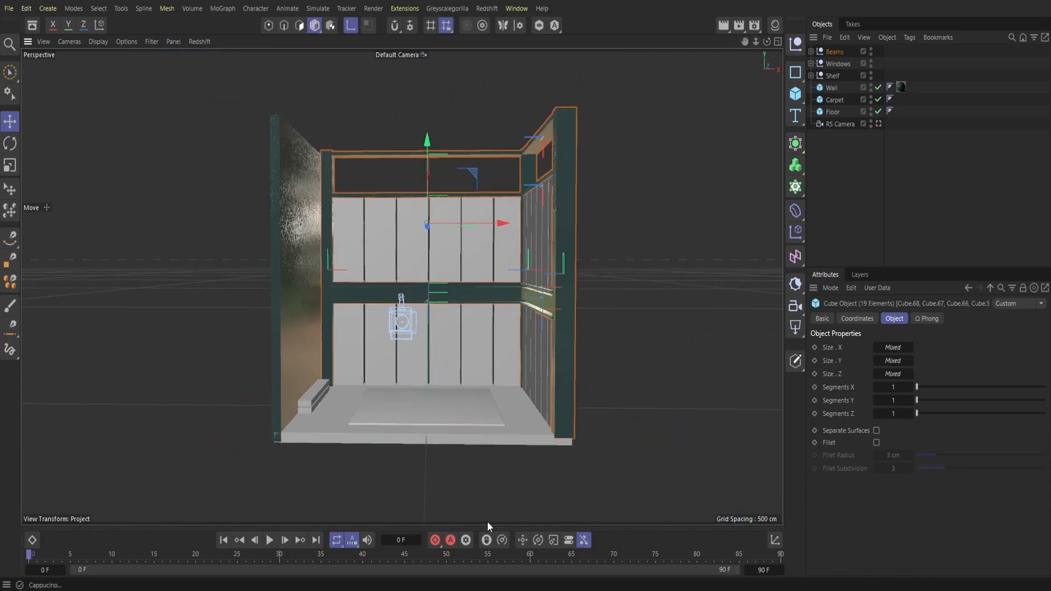
click(9, 8)
click(33, 170)
Step: Duplicate the Floor slab and raise the copy to the top of the walls as the room's ceiling
click(832, 88)
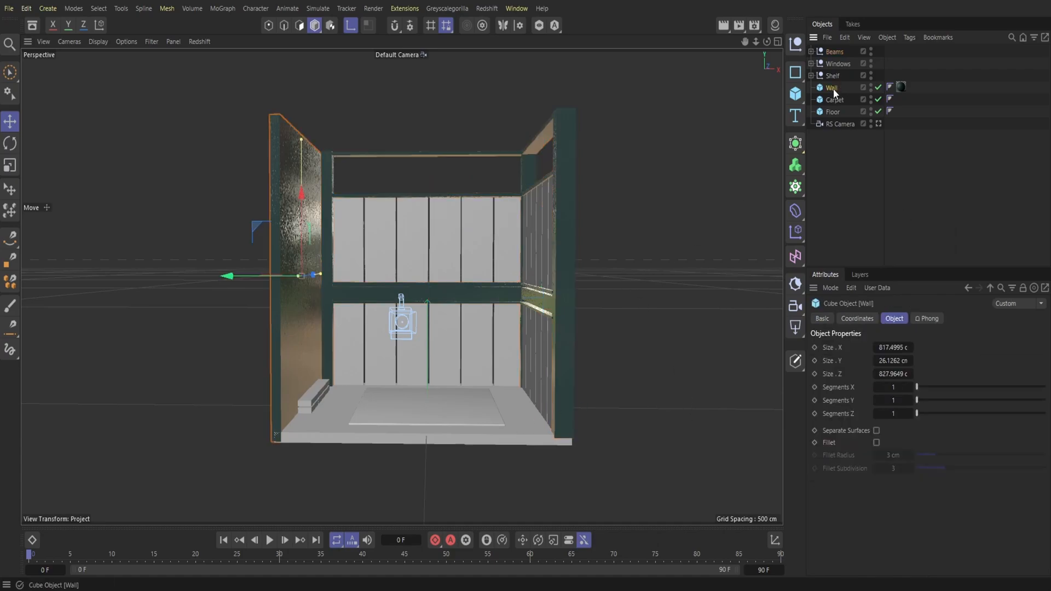
click(833, 111)
click(844, 37)
click(859, 87)
click(852, 37)
click(861, 102)
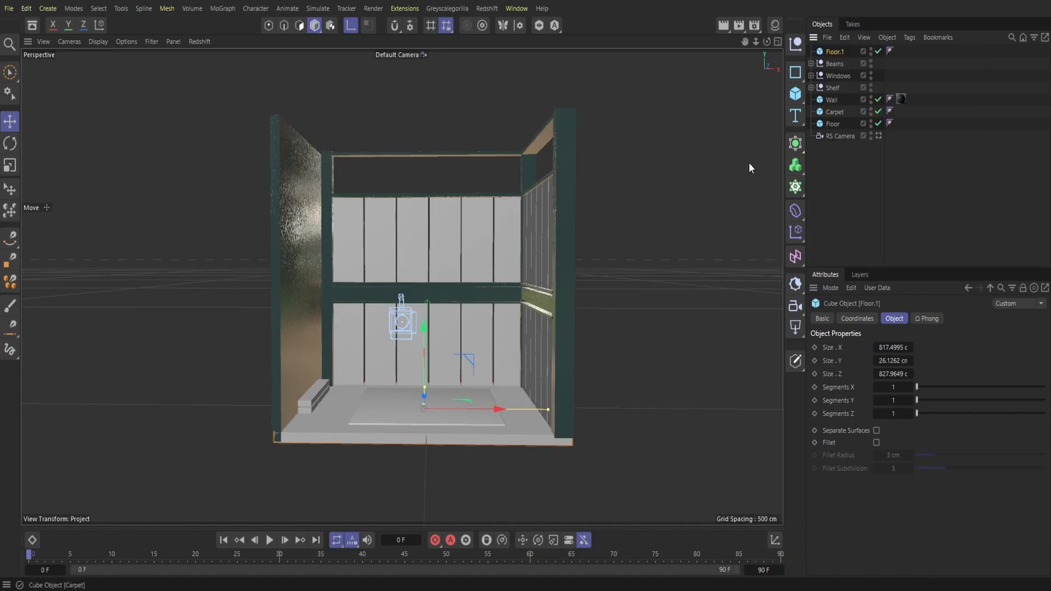
drag(11, 68, 49, 91)
drag(422, 343, 411, 67)
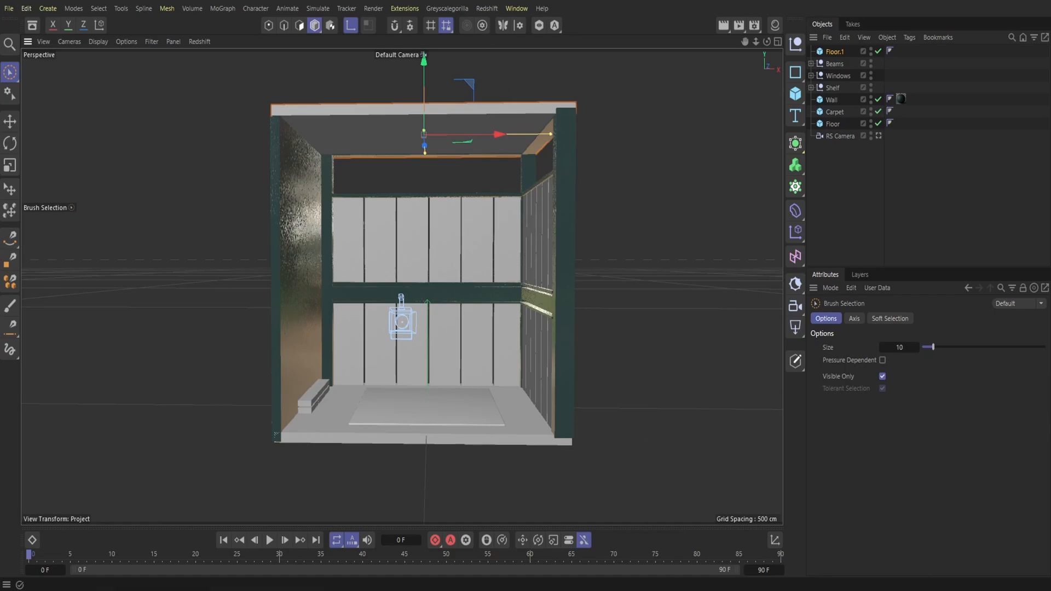
Step: Open the Redshift RenderView, dock it beside the viewport and start the live render
click(486, 9)
click(497, 106)
drag(506, 112, 71, 139)
click(48, 82)
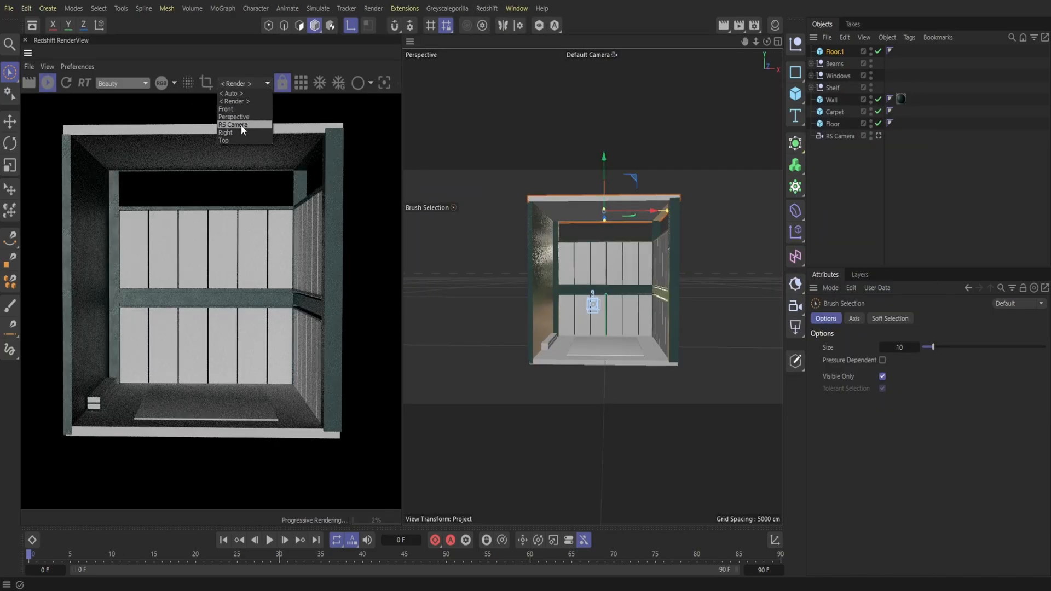
Step: Set both the render view and the viewport to RS Camera and frame the room from the front
click(240, 125)
click(579, 58)
click(602, 80)
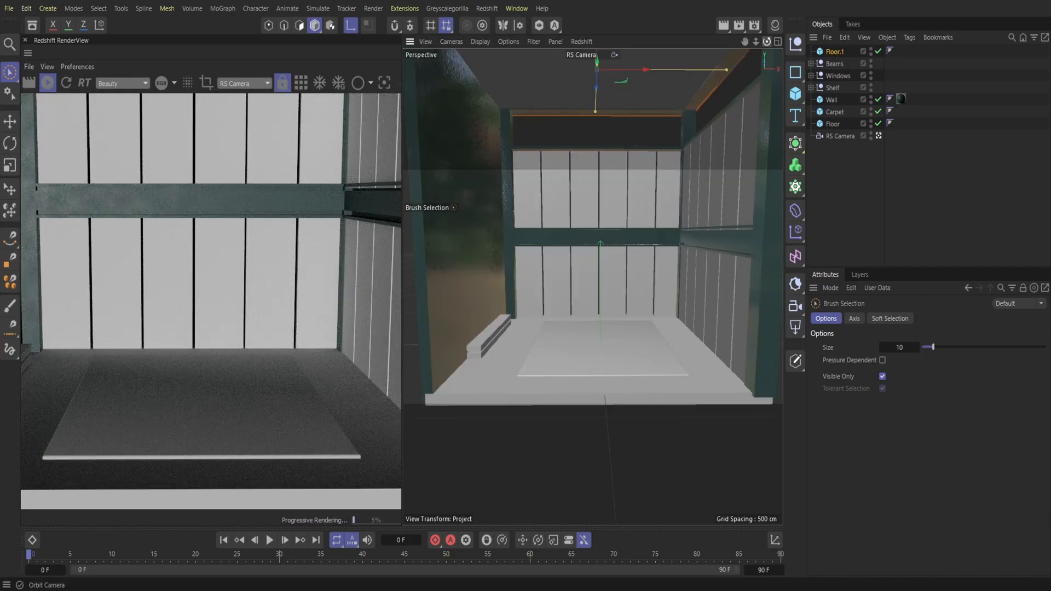
alt+drag(592, 286, 589, 264)
scroll(593, 286, down, 1)
alt+middle_drag(592, 270, 597, 304)
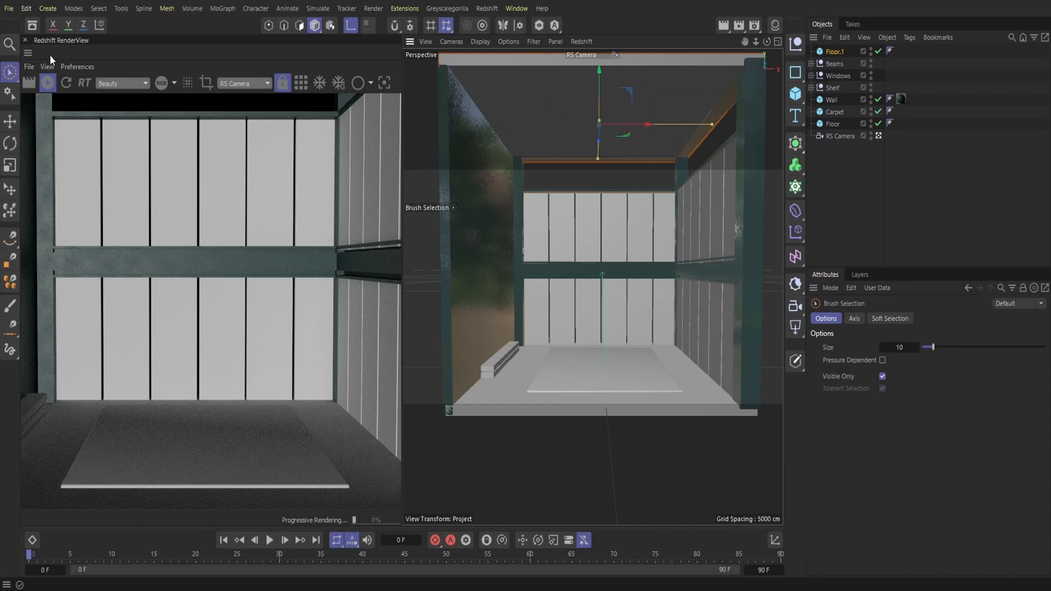
Step: Search the asset library for "redshift" and load the Glass Clear 001 material into the scene
click(32, 25)
click(65, 100)
text(red)
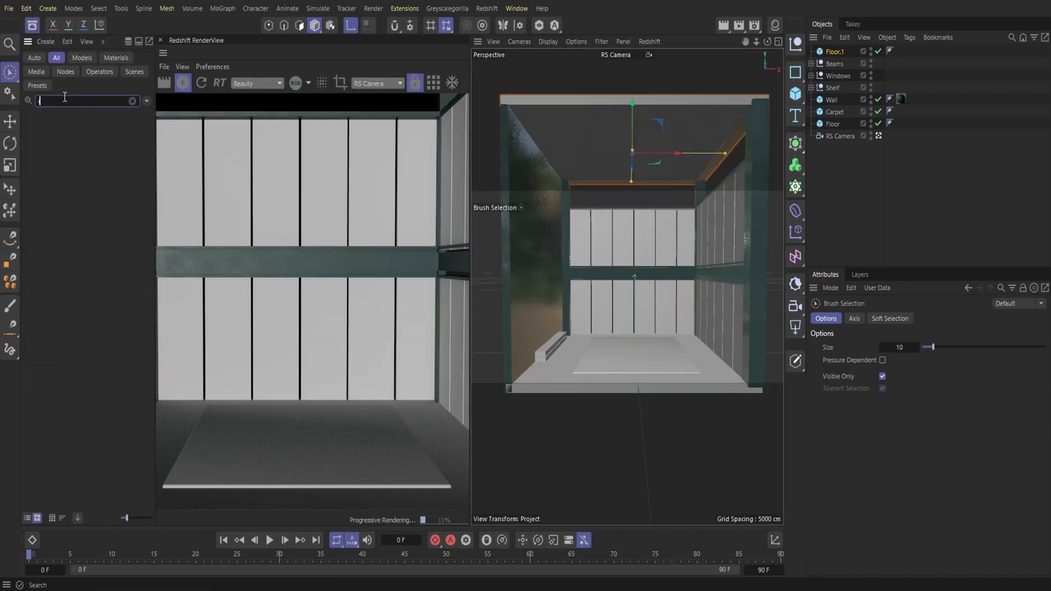
text(shift)
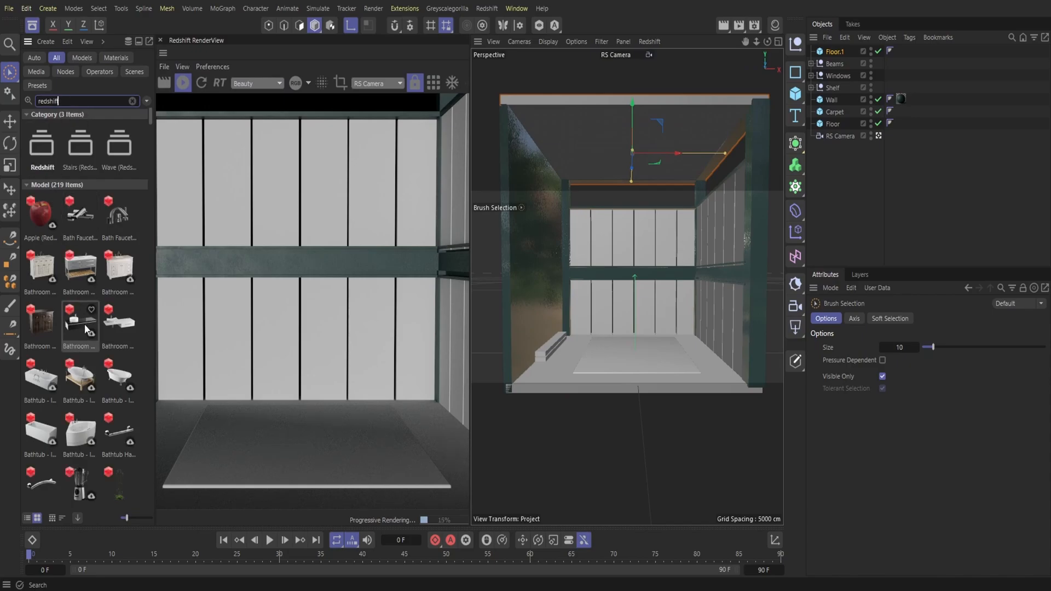
scroll(81, 331, down, 3)
scroll(80, 327, down, 15)
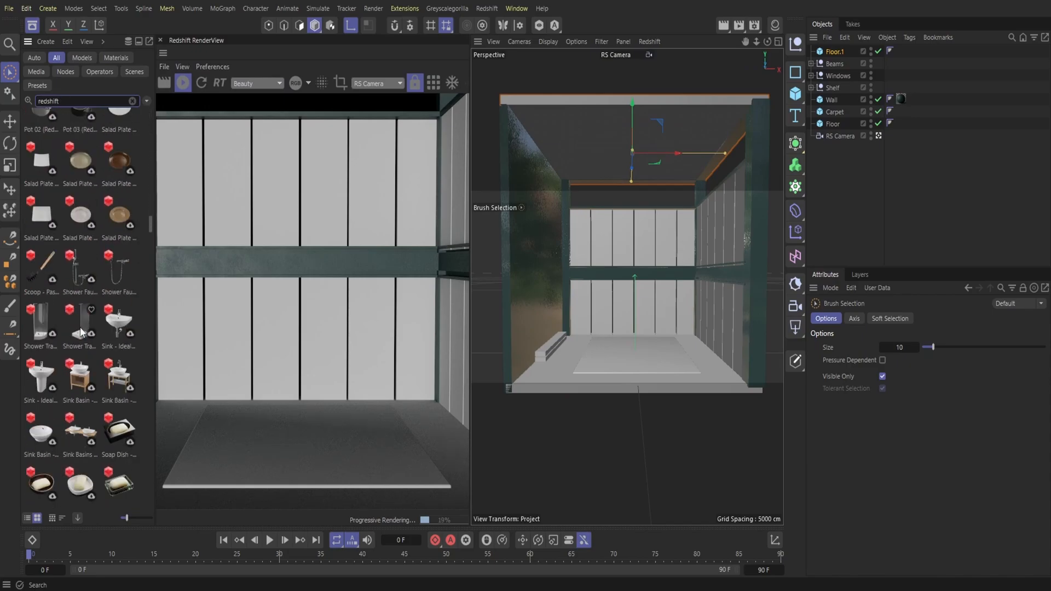
scroll(80, 327, down, 10)
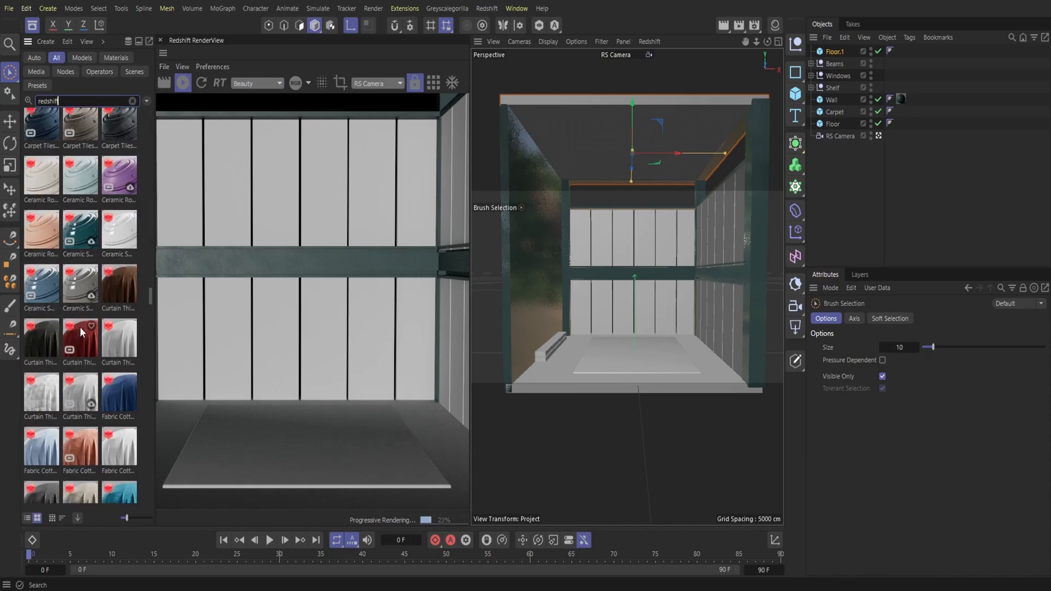
scroll(80, 327, down, 10)
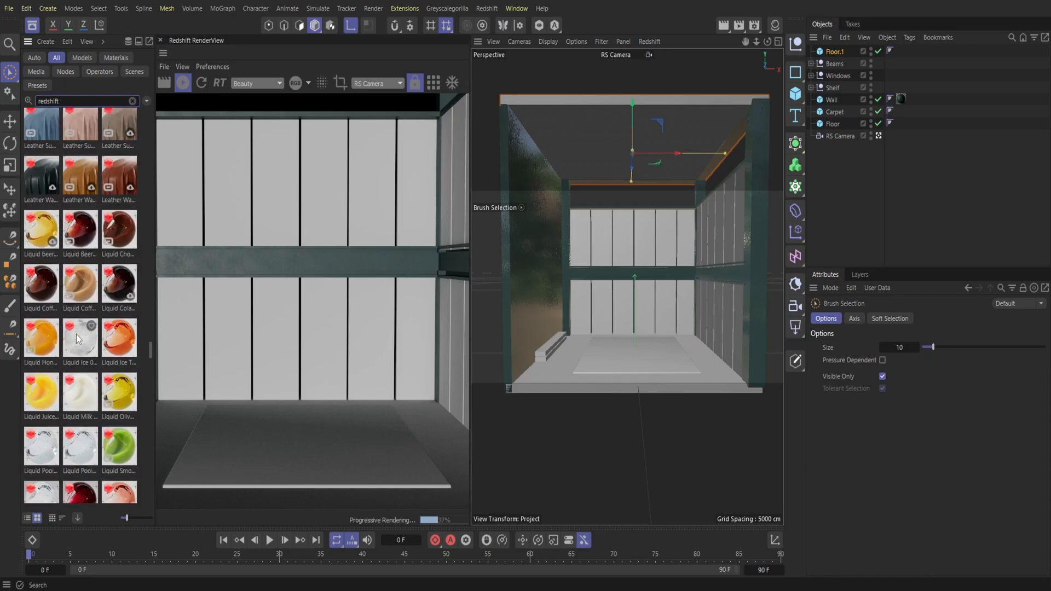
scroll(77, 337, up, 8)
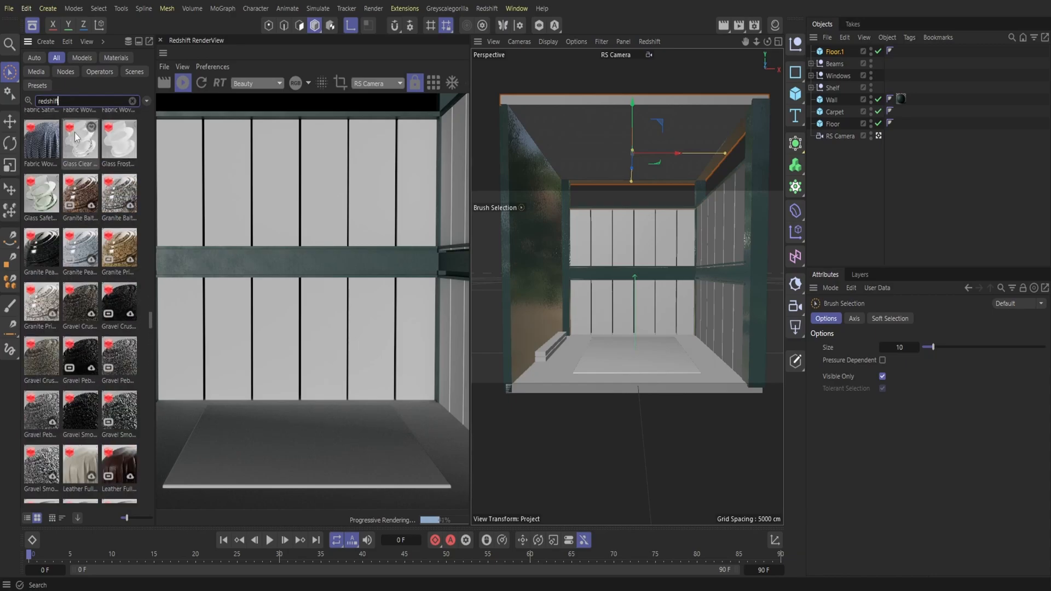
double_click(88, 146)
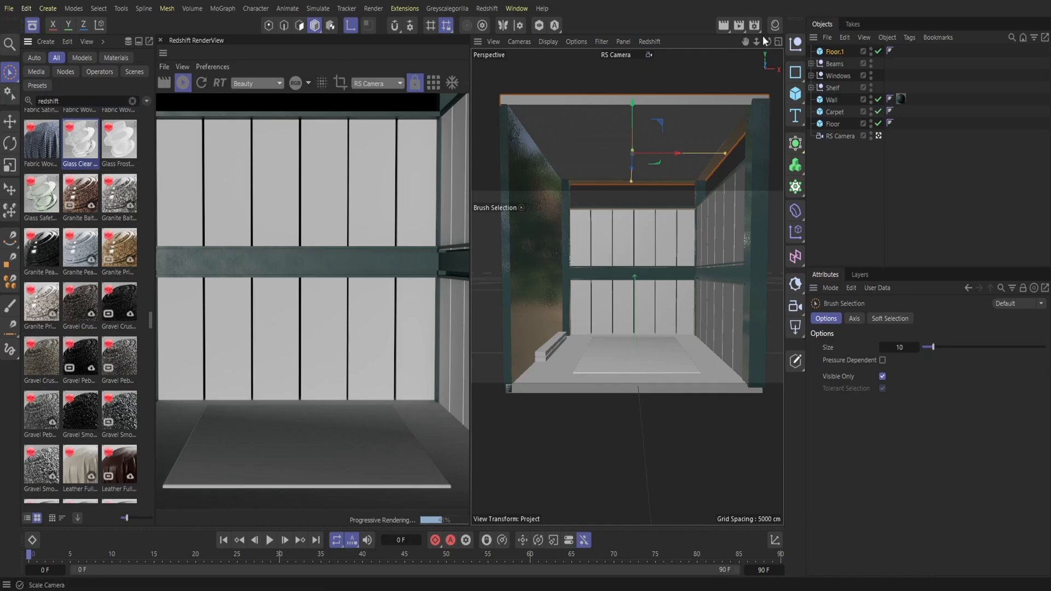
Step: Apply the Glass Clear 001 material to the Windows null and close the asset library
click(775, 26)
drag(835, 77, 836, 76)
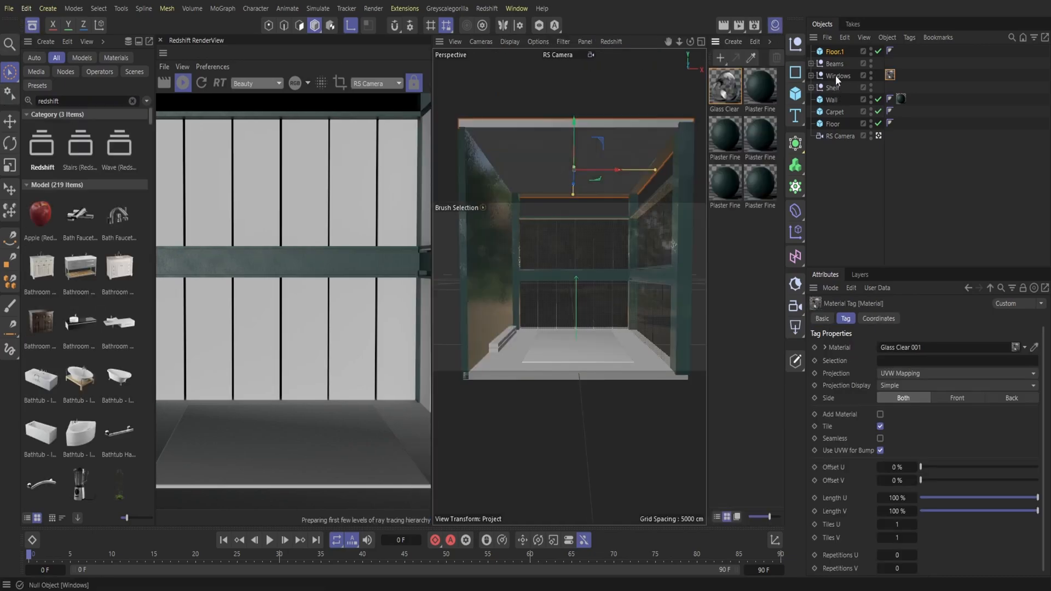
click(836, 75)
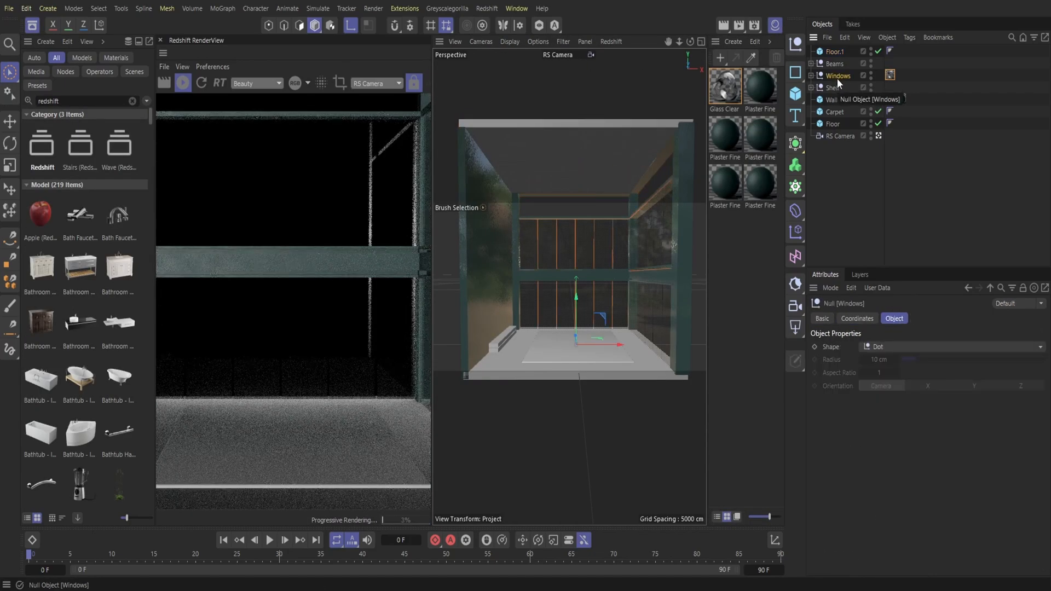
click(32, 26)
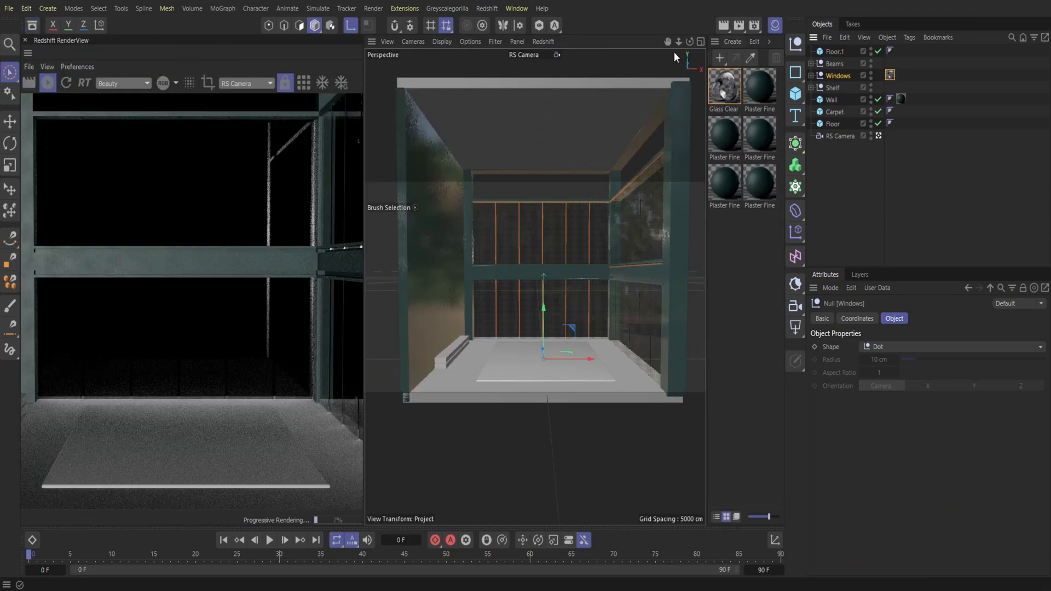
Step: Add a Redshift Sun & Sky Rig to the scene and hide the material manager
click(487, 9)
mouse_move(526, 34)
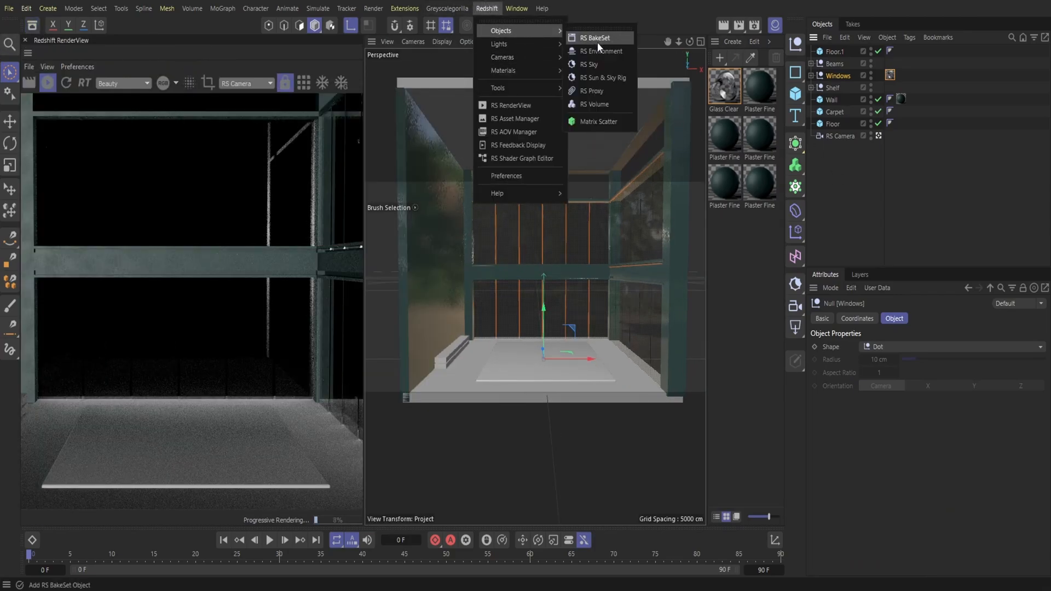
click(598, 75)
click(775, 26)
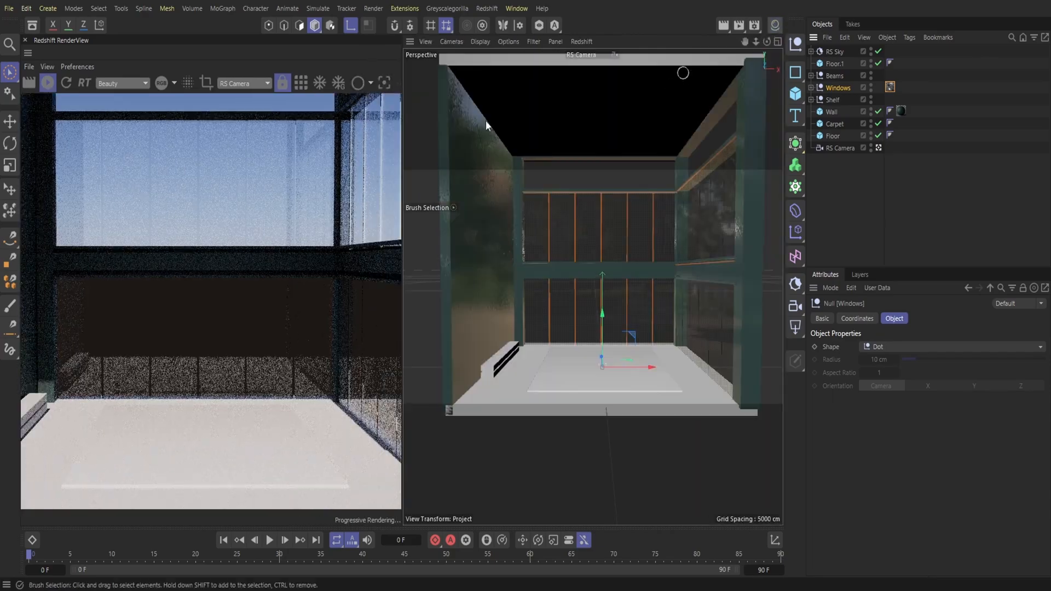
Step: Rotate the RS Sky until sunlight enters through the windows and casts beam shadows across the floor
click(10, 143)
drag(598, 363, 607, 344)
drag(608, 327, 609, 319)
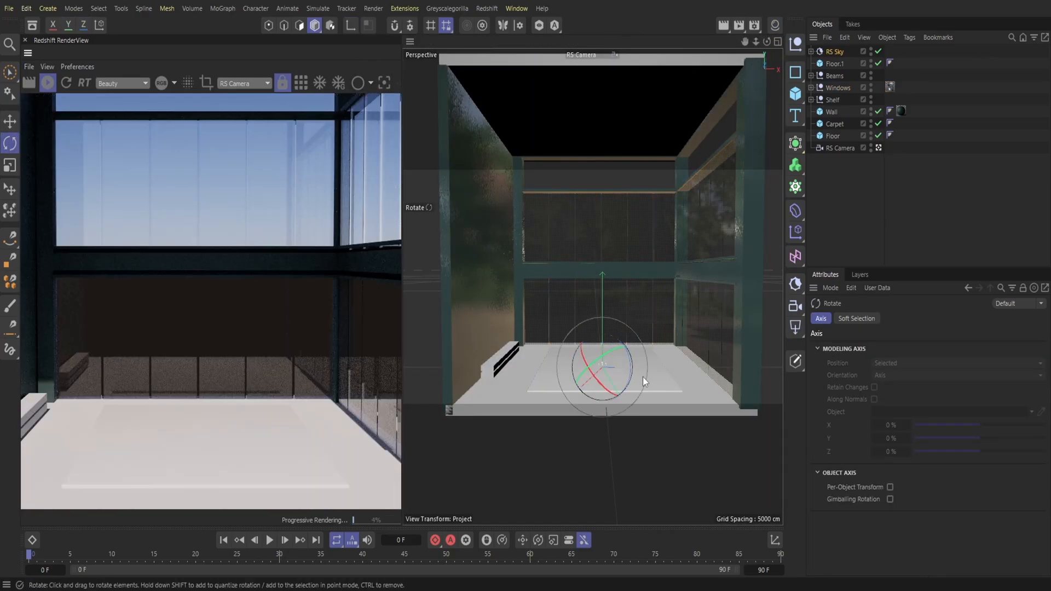
drag(583, 355, 628, 285)
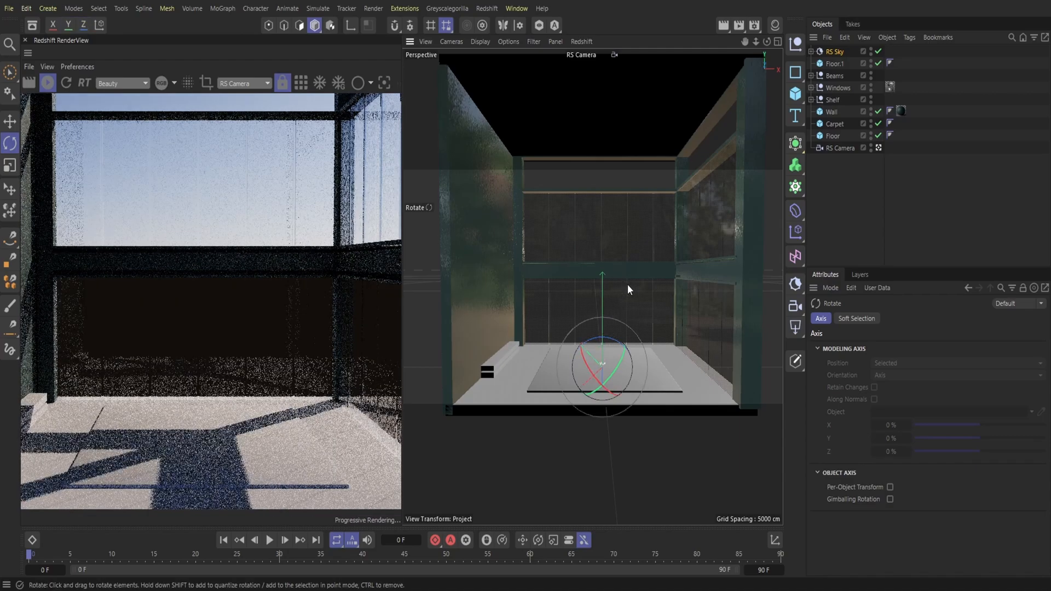
drag(592, 372, 596, 376)
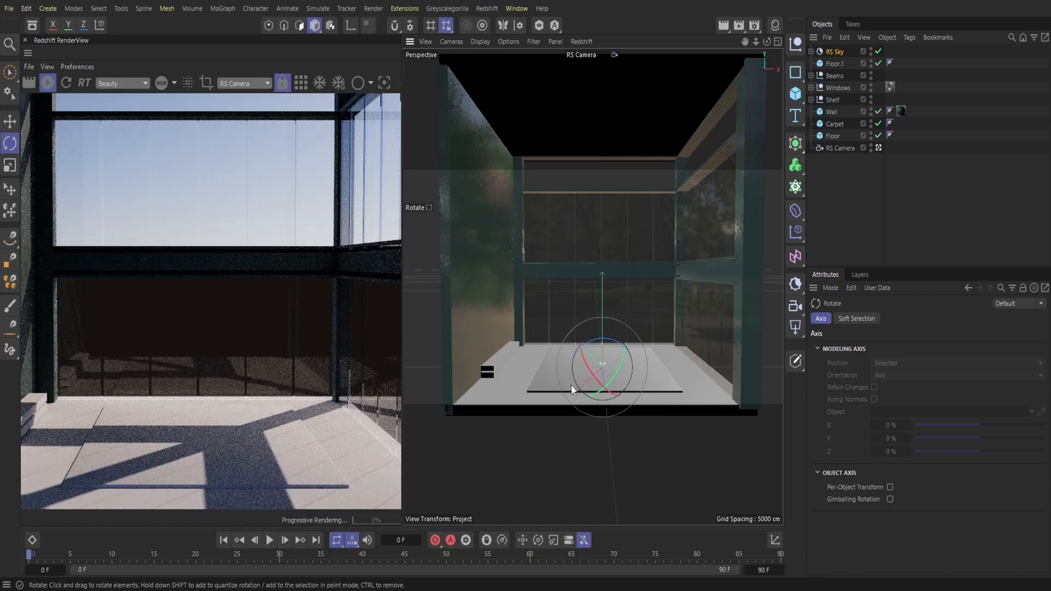
Step: Remove the Glass Clear 001 material from the Windows group and close the Redshift RenderView
click(890, 87)
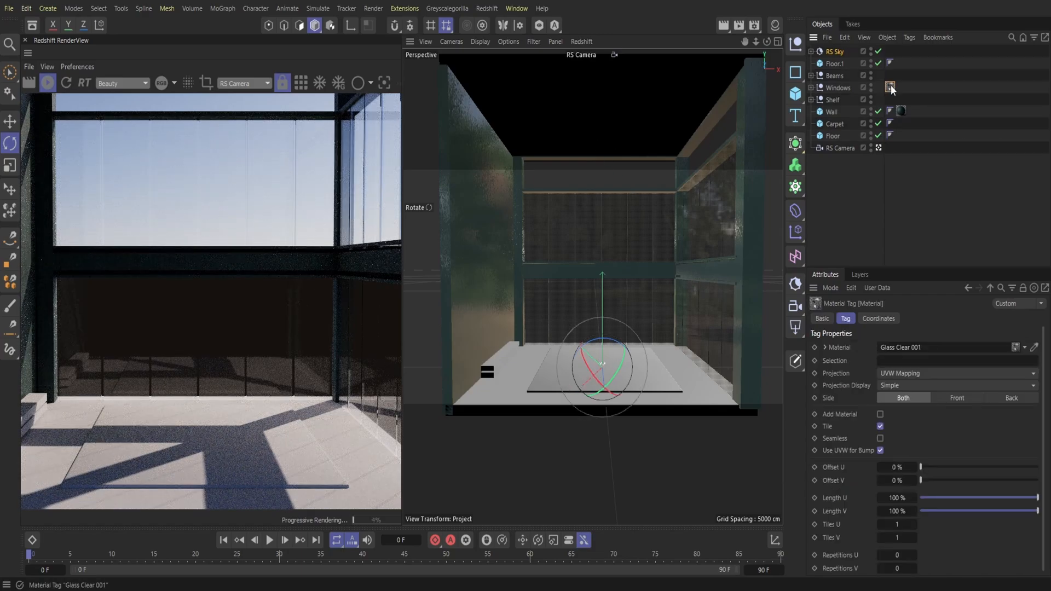
key(Delete)
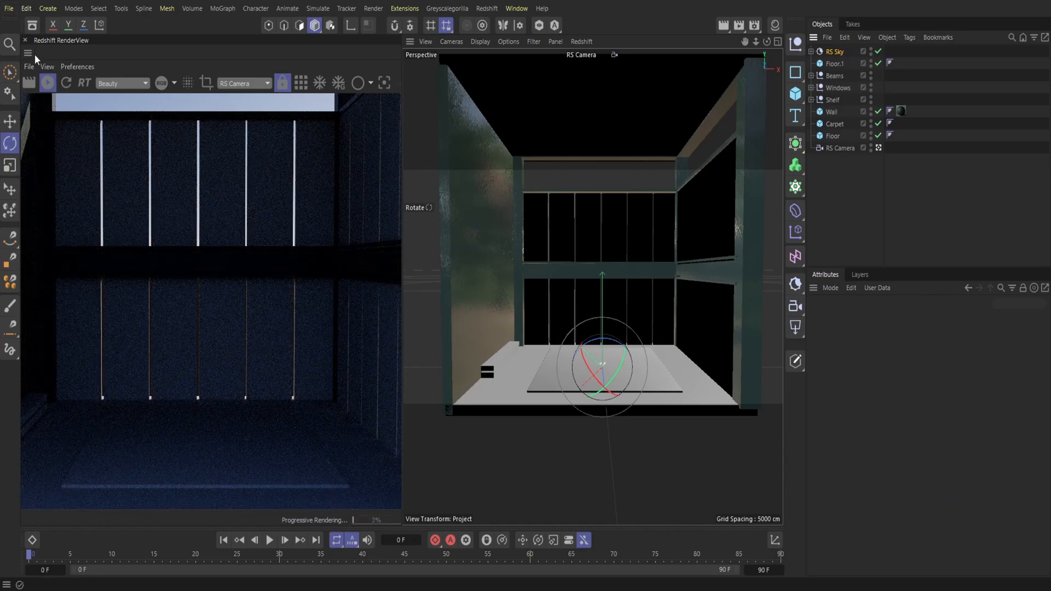
click(25, 40)
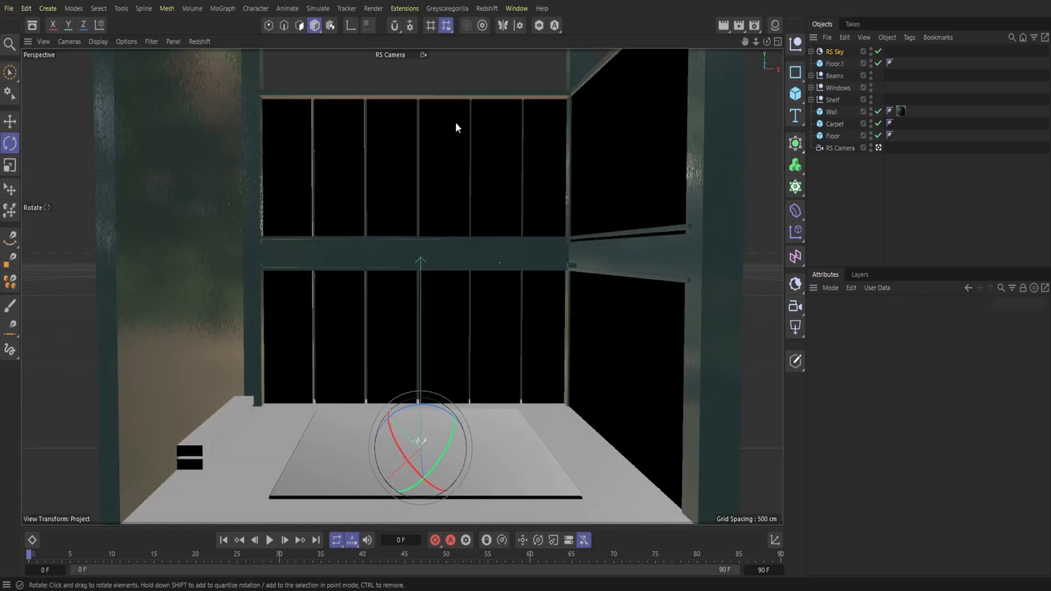
Step: Hide the RS Sky and move it below RS Camera in the object list
click(871, 50)
drag(843, 54, 845, 159)
mouse_move(755, 41)
mouse_down()
mouse_move(780, 42)
mouse_move(739, 41)
mouse_up()
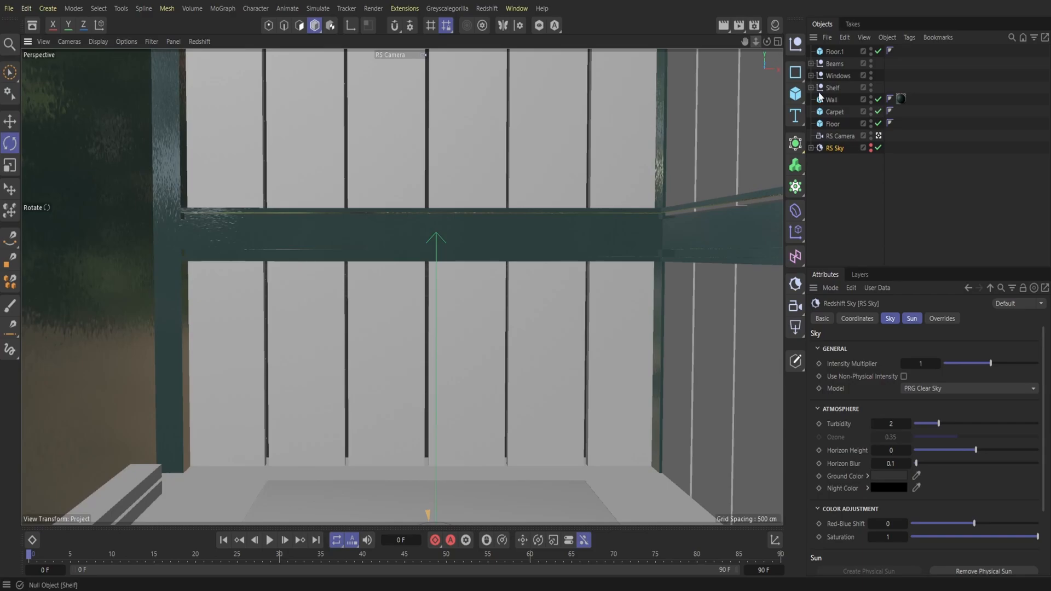
Step: Add a cube at the room's centre, shrink it to a narrow upright block and switch the view to the default camera
drag(795, 94, 821, 98)
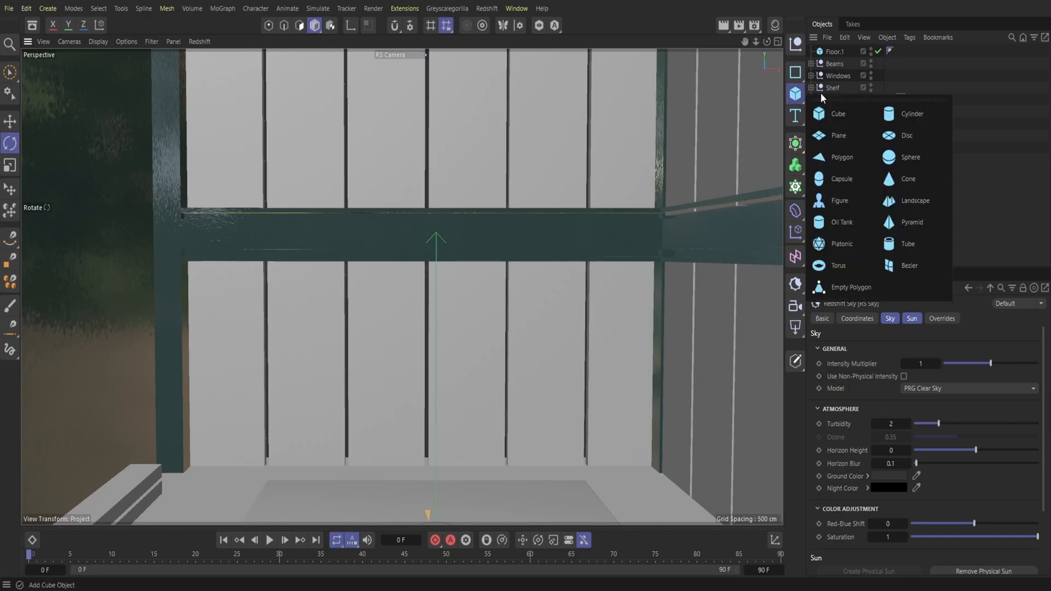
click(845, 117)
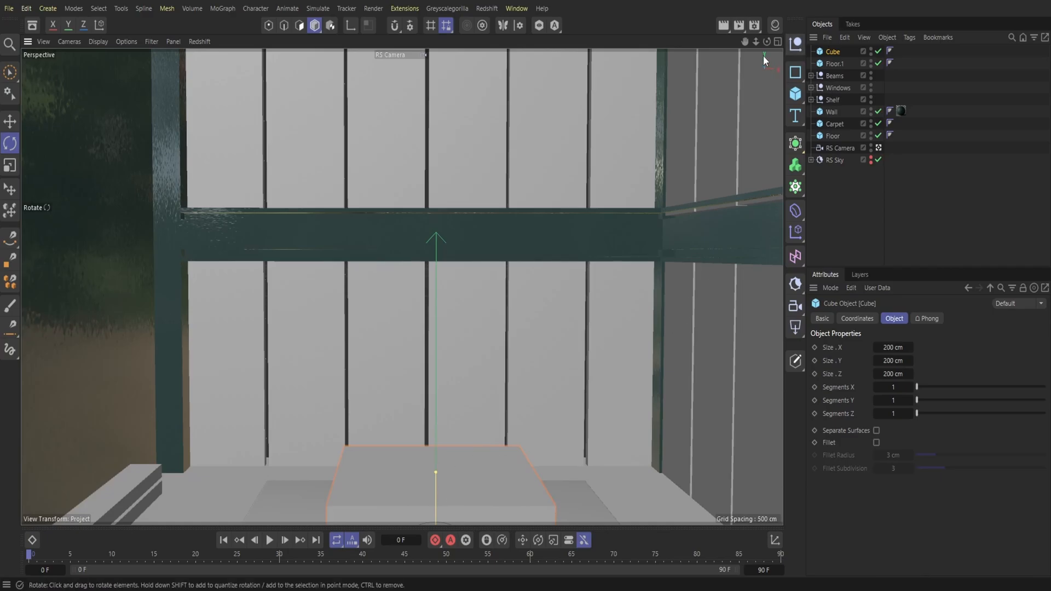
scroll(402, 286, down, 4)
key(e)
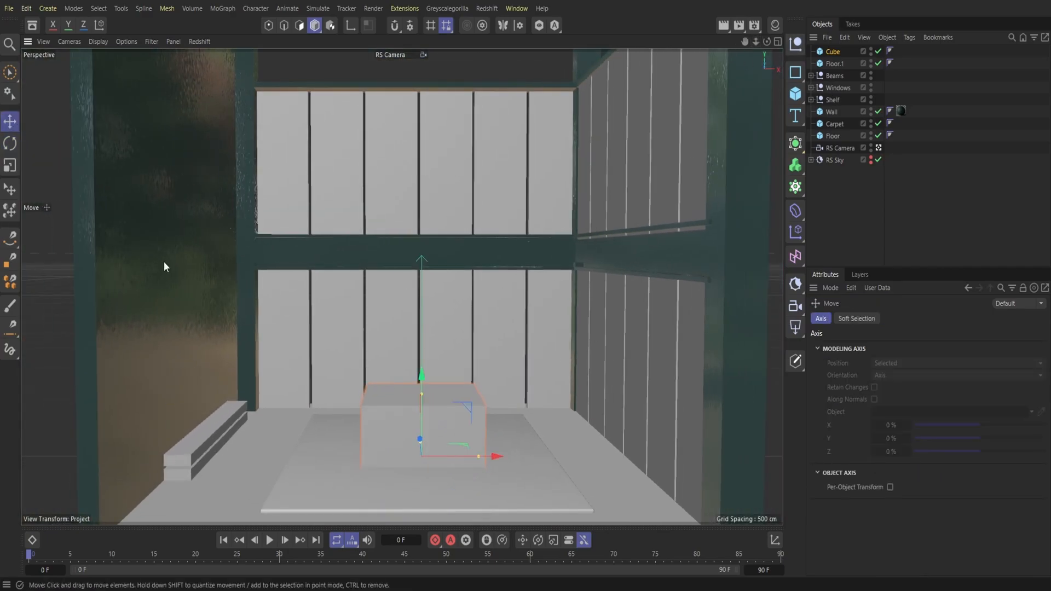
drag(478, 457, 431, 457)
mouse_move(767, 41)
mouse_down()
mouse_move(805, 42)
mouse_move(767, 34)
mouse_move(767, 47)
mouse_up()
click(386, 54)
click(391, 69)
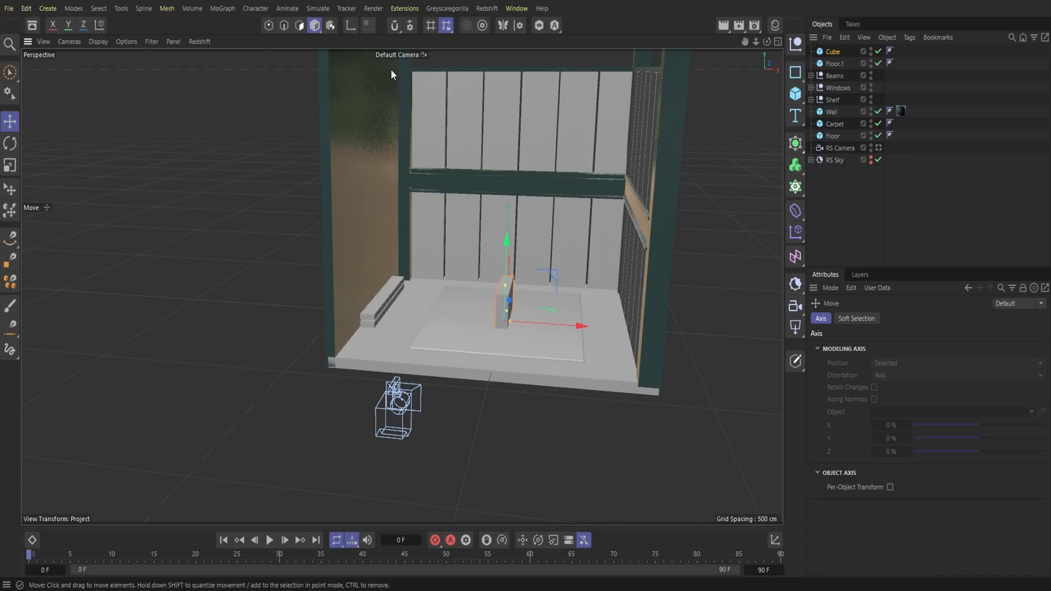
drag(768, 42, 821, 40)
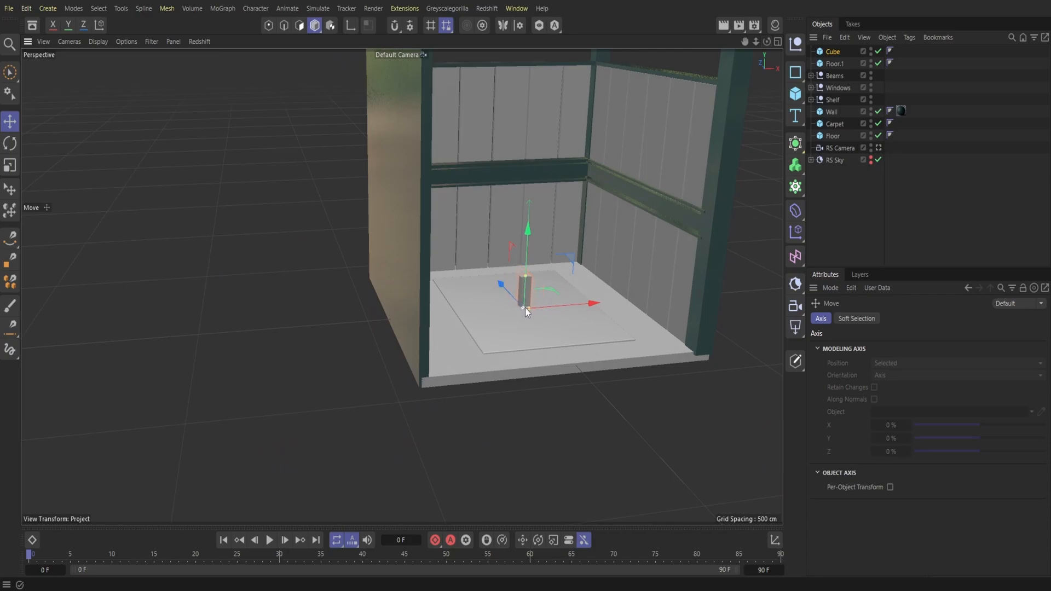
Step: Fit the block into the leftmost gap of the lower back windows as a bar about 9 × 430 × 18 cm, reaching the middle beam
drag(756, 41, 810, 42)
drag(767, 394, 606, 283)
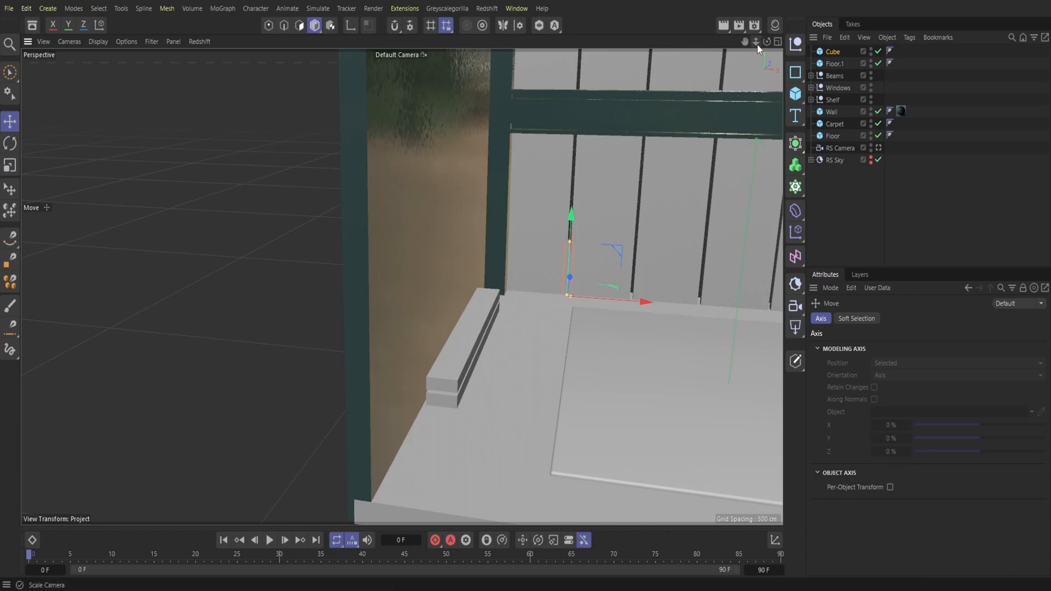
scroll(402, 286, up, 5)
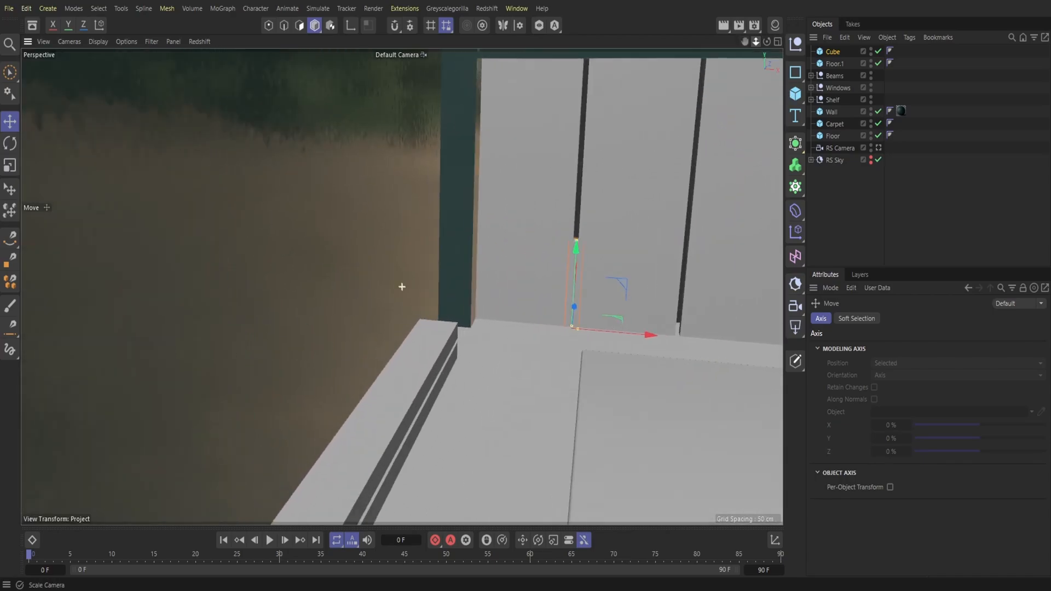
drag(756, 42, 600, 47)
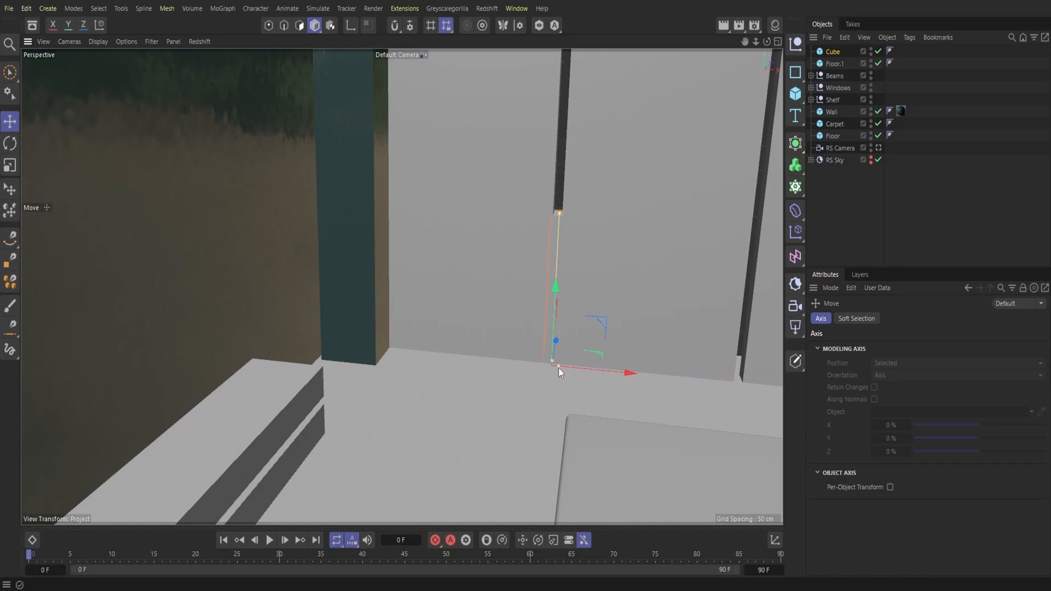
drag(557, 369, 601, 372)
drag(755, 42, 745, 86)
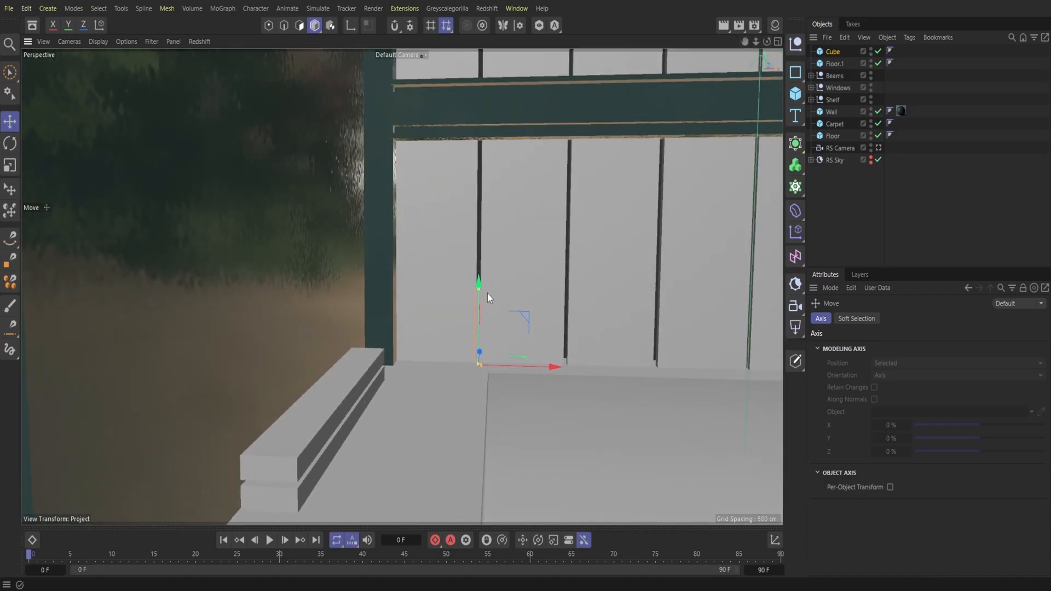
drag(470, 295, 489, 234)
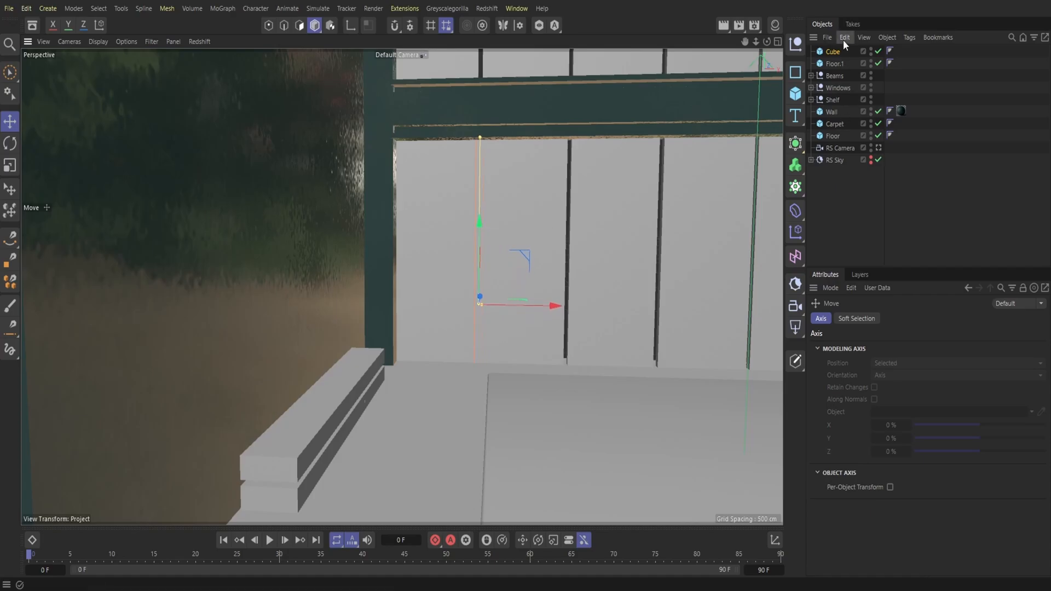
Step: Move the bar into the Beams group and apply the Glass Clear and Plaster Fine materials to the group
drag(835, 51, 839, 75)
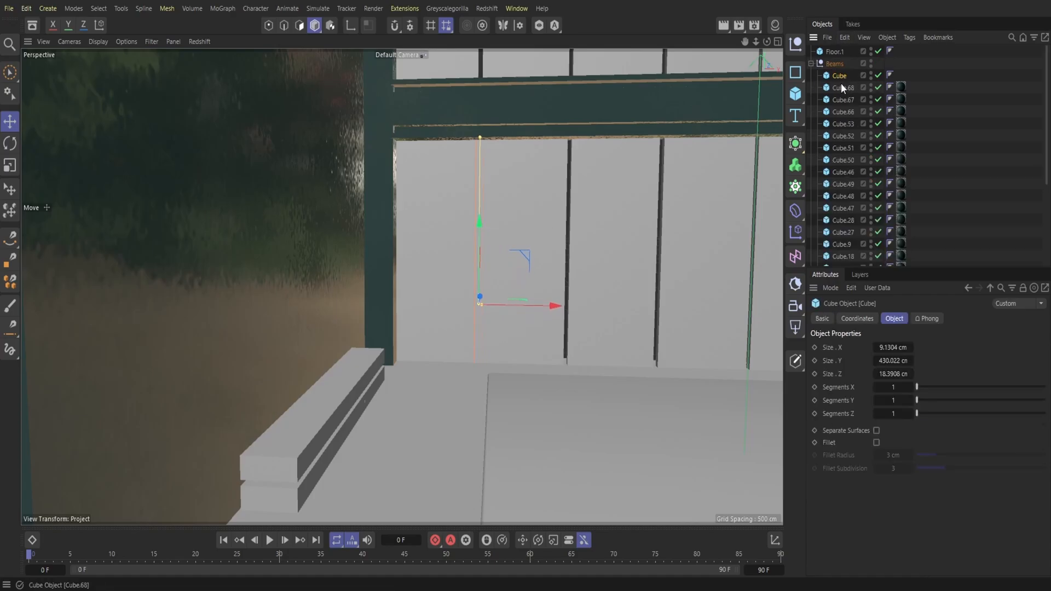
click(811, 64)
click(775, 25)
drag(763, 82, 835, 64)
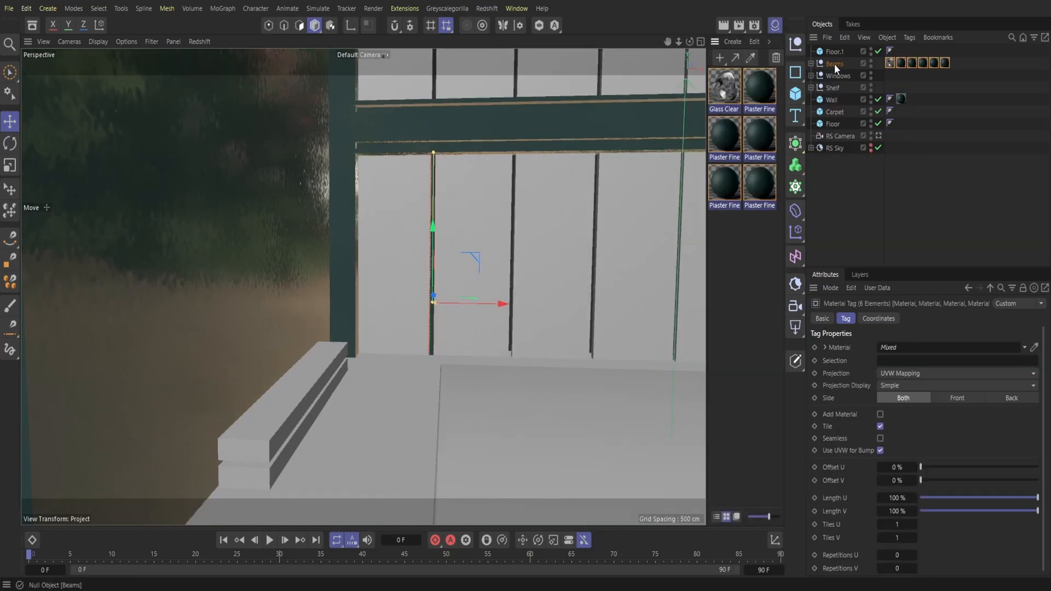
Step: Delete the Glass Clear and surplus plaster tags from the Beams group, keeping one plaster material, and hide the material manager
click(891, 64)
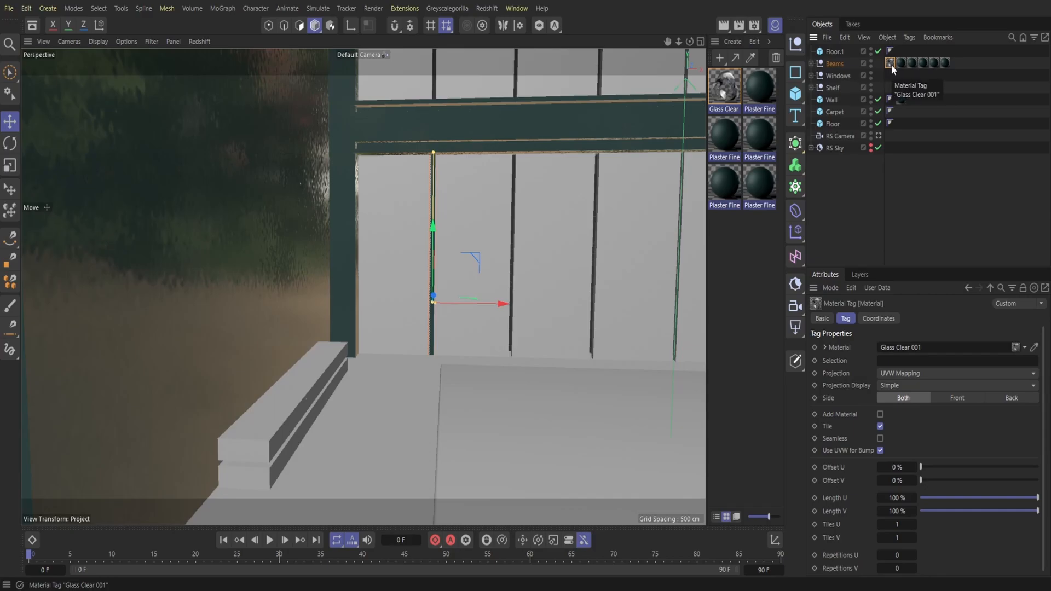
key(Delete)
click(894, 65)
key(Delete)
click(893, 64)
key(Delete)
click(893, 65)
key(Delete)
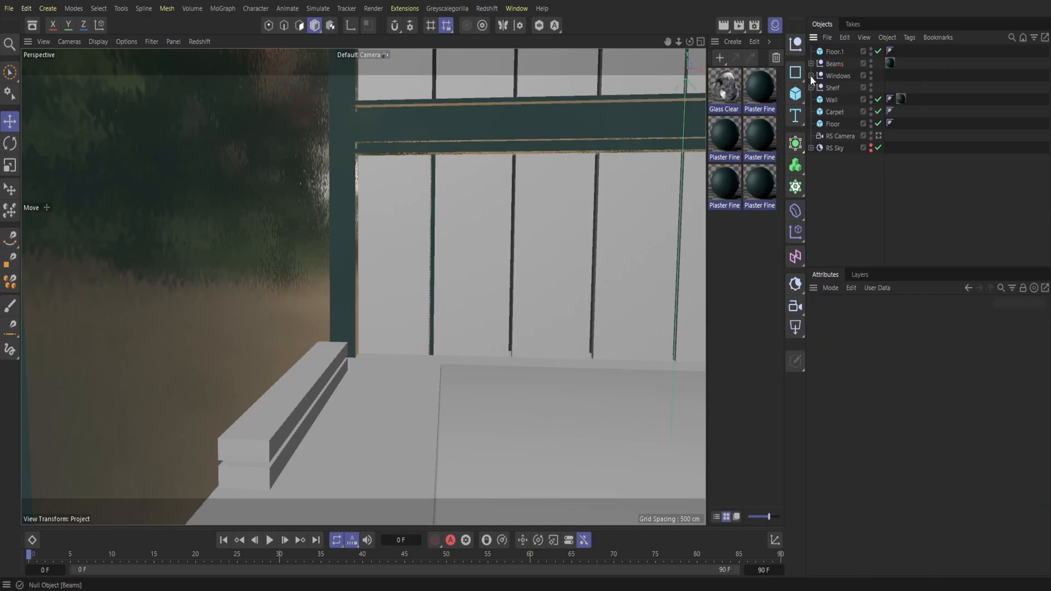
click(775, 25)
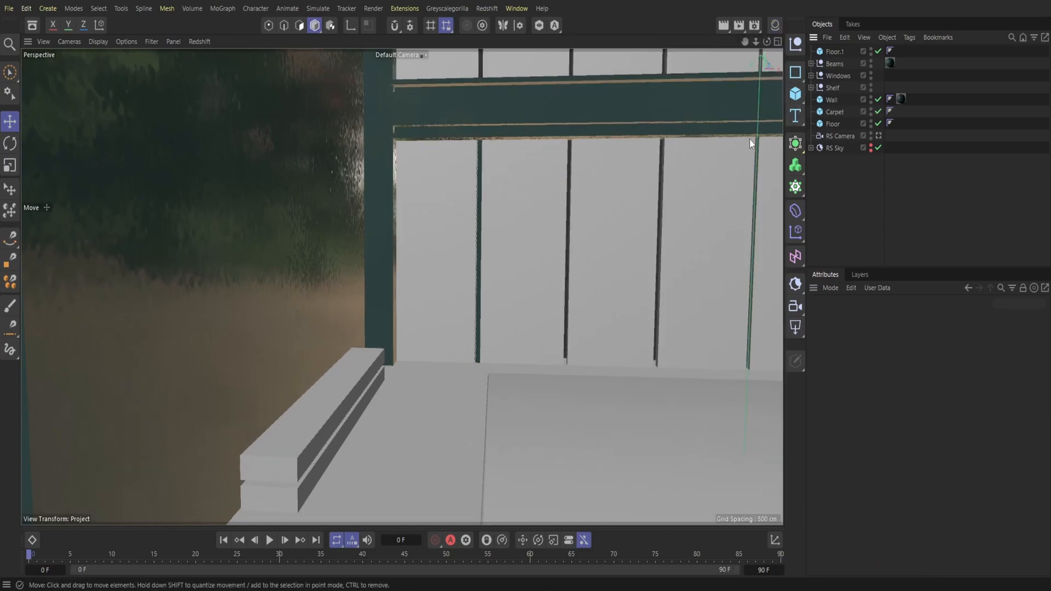
Step: Duplicate the leftmost window bar and move the copy into the second gap of the lower back windows
click(846, 39)
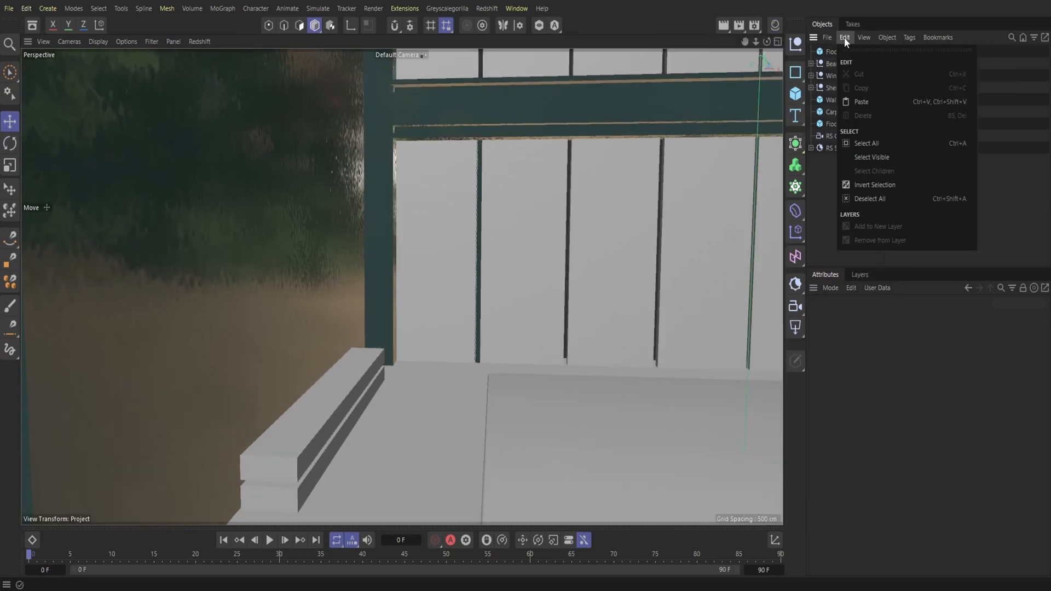
click(480, 180)
click(845, 37)
click(860, 88)
click(845, 37)
click(866, 102)
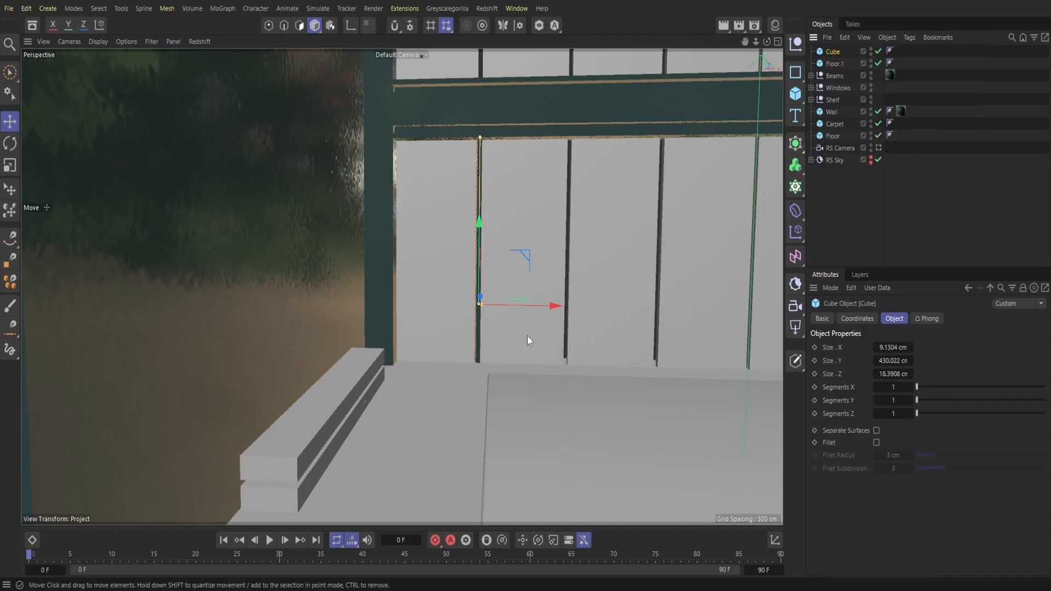
drag(540, 307, 623, 334)
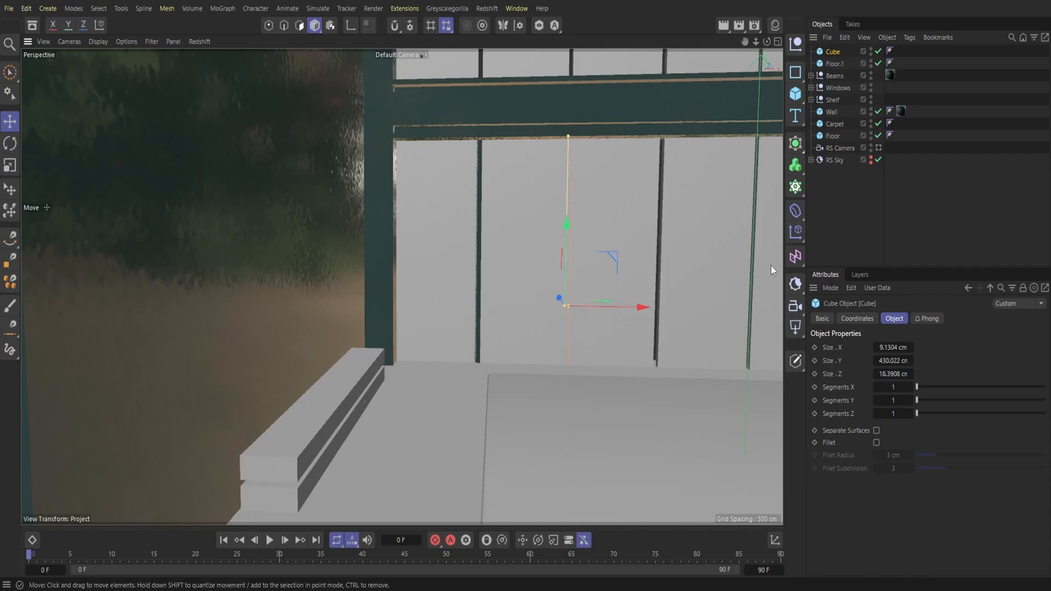
Step: Apply the Plaster Fine 002 DarkPetrol 300cm material to the second window bar
click(775, 26)
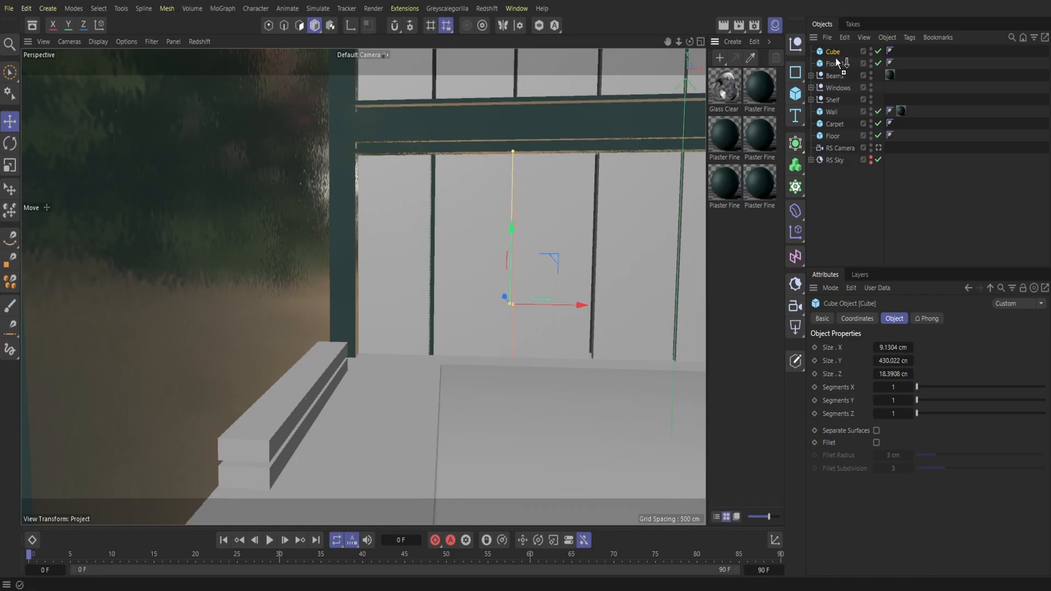
drag(836, 60, 835, 53)
click(775, 26)
Step: Duplicate the second window bar and move the copy into the third gap of the lower back windows
drag(756, 43, 689, 43)
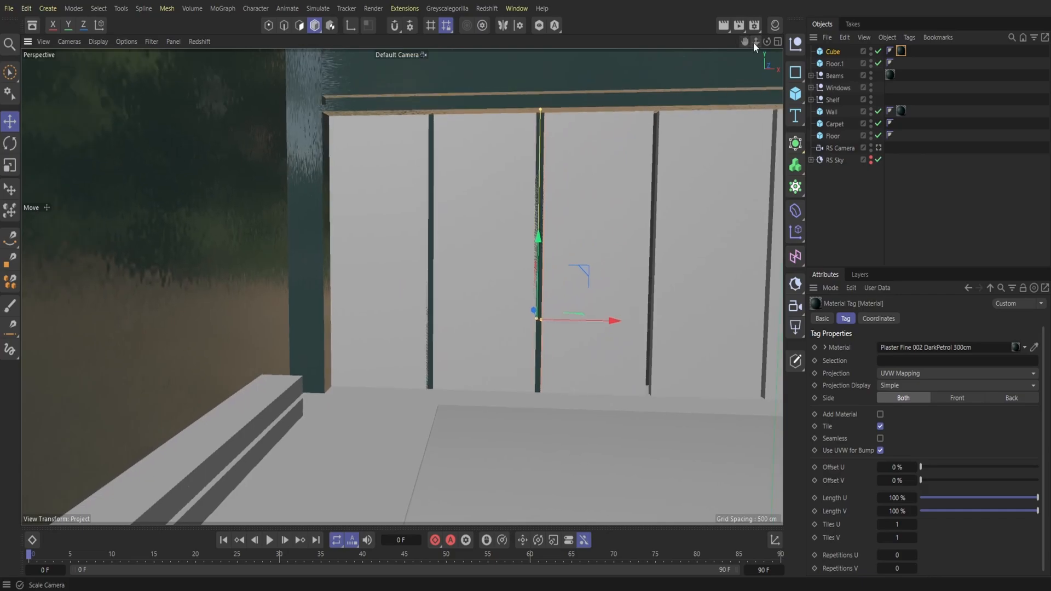
drag(754, 42, 740, 43)
click(845, 38)
click(861, 88)
click(845, 37)
click(870, 100)
drag(602, 319, 702, 329)
Step: Duplicate the third window bar and move the copy into the fourth gap of the lower back windows
drag(756, 41, 672, 63)
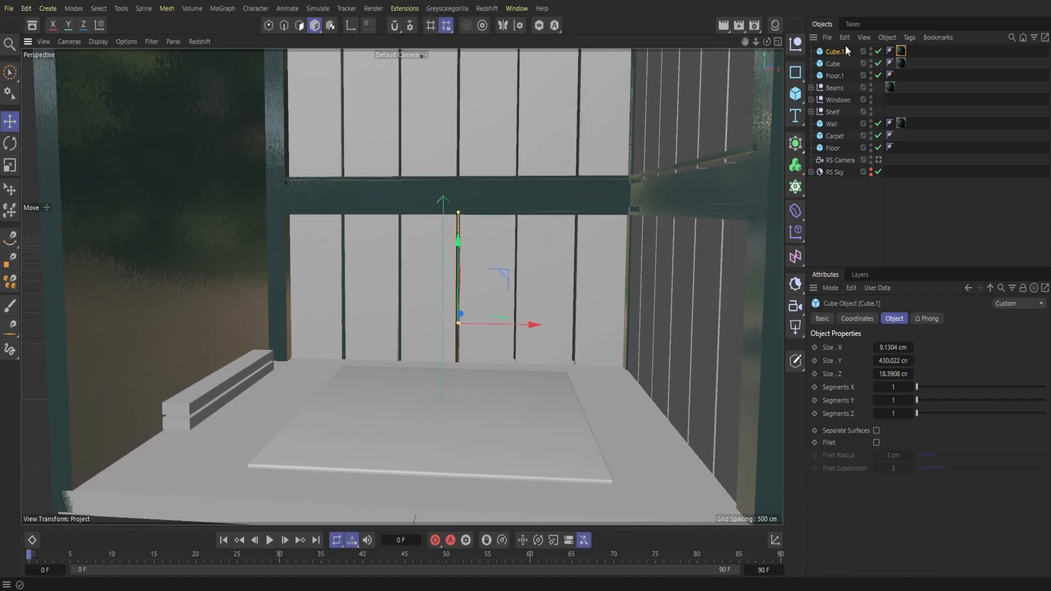
right_click(847, 51)
click(865, 83)
right_click(843, 51)
click(861, 101)
drag(538, 324, 593, 340)
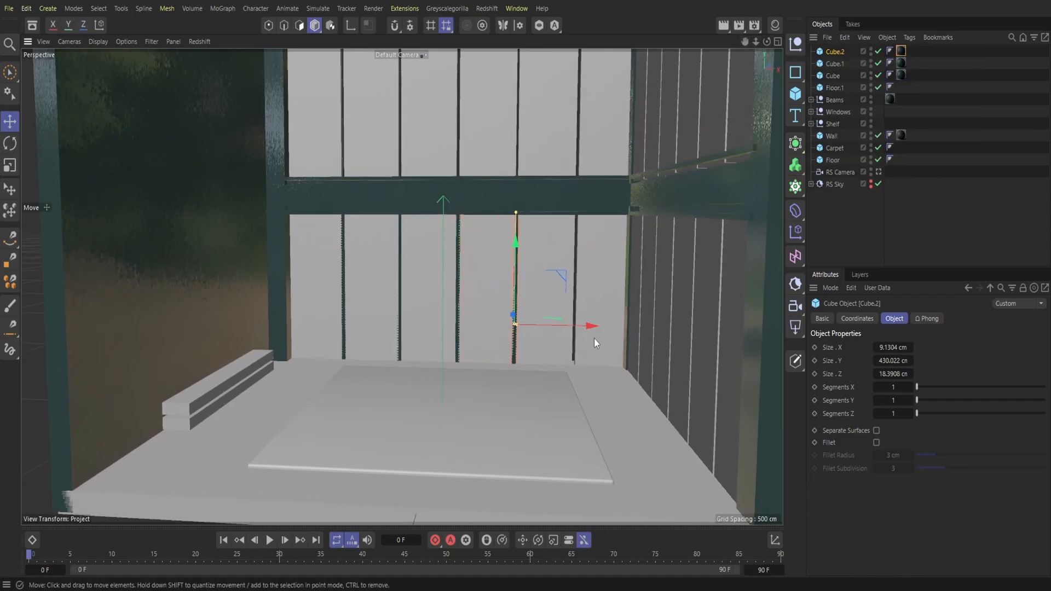
Step: Duplicate the fourth window bar and move the copy into the fifth gap of the lower back windows
click(845, 38)
click(862, 88)
click(845, 37)
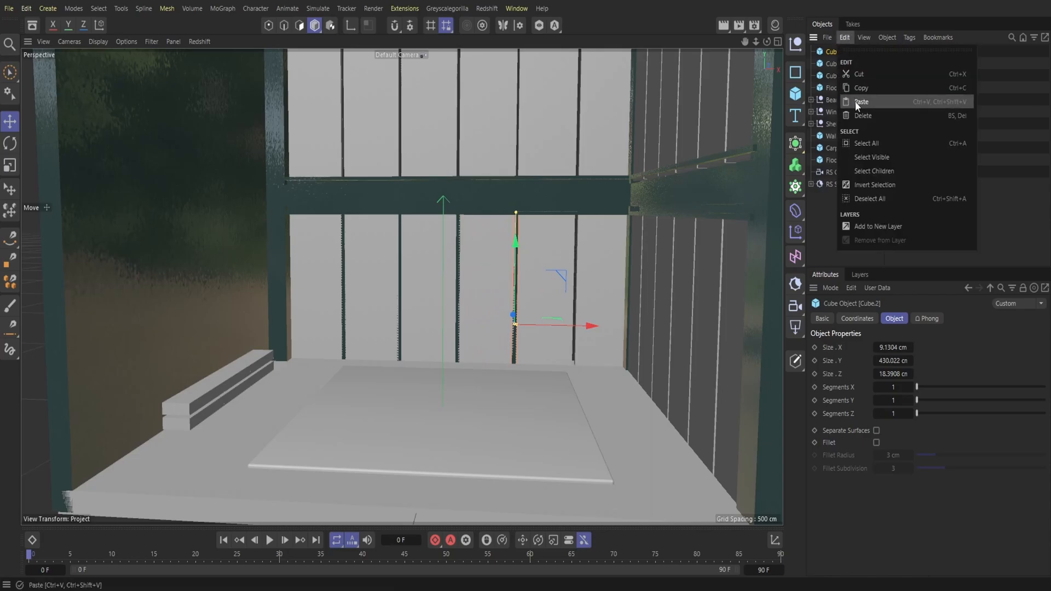
click(857, 104)
mouse_move(587, 327)
mouse_down()
mouse_move(646, 331)
mouse_move(590, 324)
mouse_up()
Step: Duplicate the four bars Cube to Cube.3 together and raise the copies onto the upper back windows
click(836, 64)
drag(854, 92, 825, 41)
click(844, 37)
click(861, 87)
click(845, 37)
click(861, 102)
drag(755, 42, 712, 74)
drag(476, 304, 498, 78)
mouse_move(755, 42)
mouse_down()
mouse_move(733, 55)
mouse_move(753, 41)
mouse_up()
Step: Copy the leftmost lower bar up to the upper windows' first gap and apply Plaster Fine 002 DarkPetrol 300cm to it
click(835, 100)
click(837, 111)
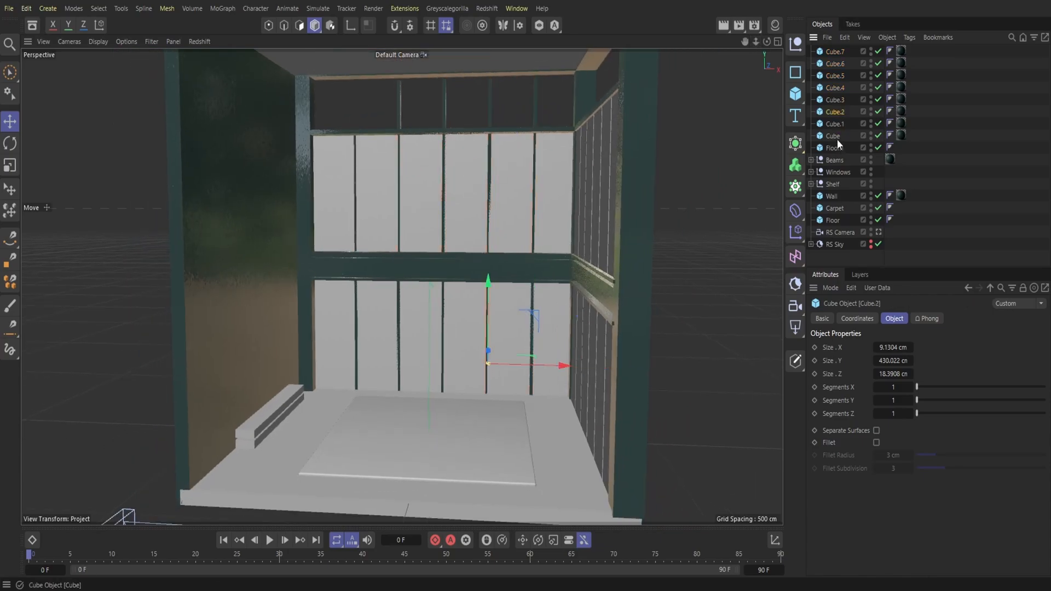
click(833, 148)
click(836, 137)
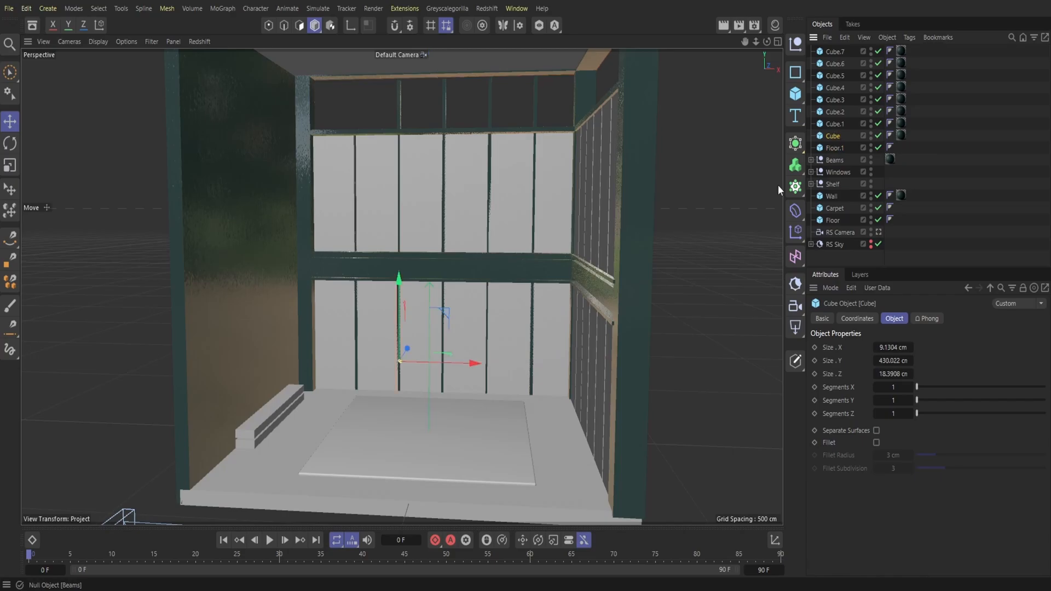
click(845, 37)
click(857, 88)
key(ctrl+v)
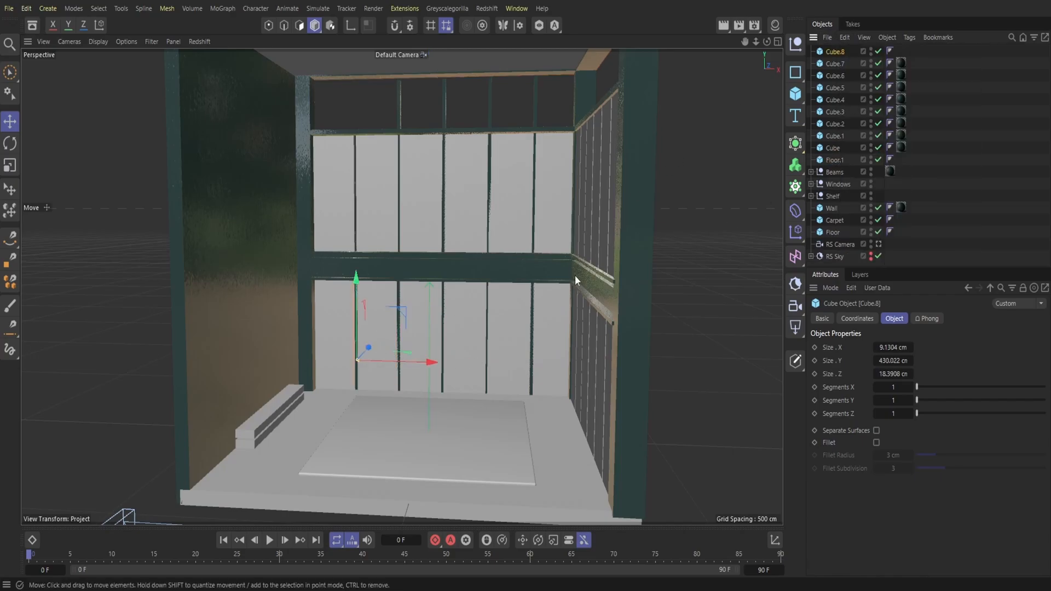
drag(358, 321, 402, 130)
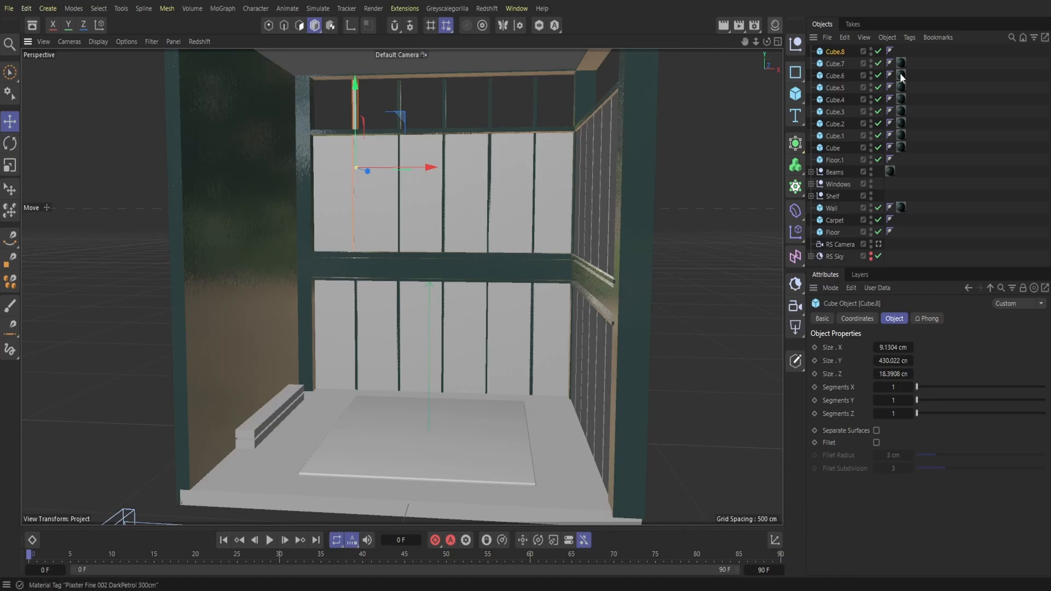
click(775, 25)
ctrl+drag(821, 57, 828, 51)
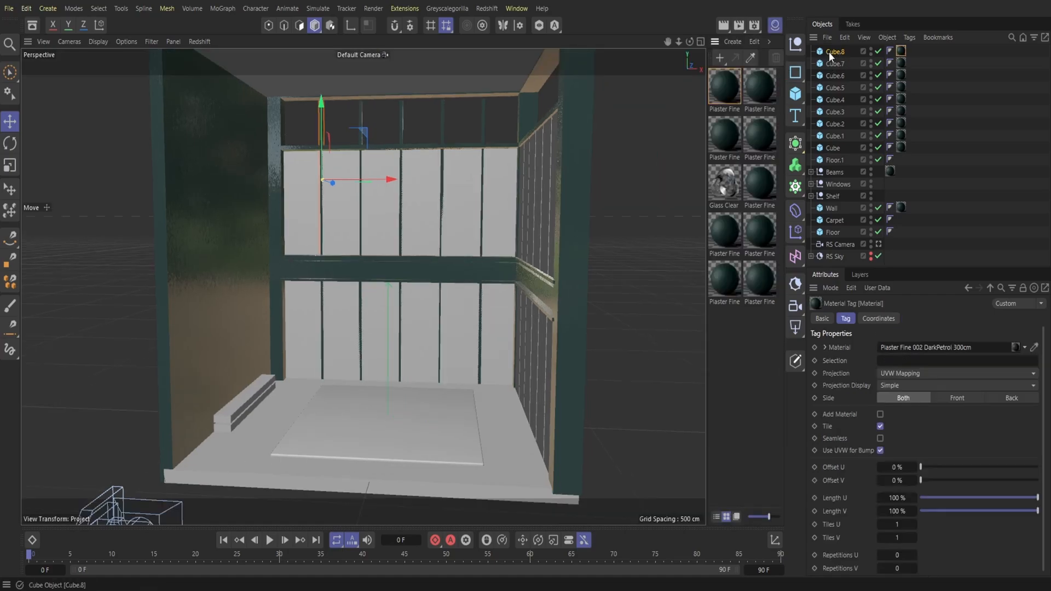
Step: Select the five upper back window bars, Cube.4 to Cube.8, together to adjust their height
drag(756, 41, 760, 42)
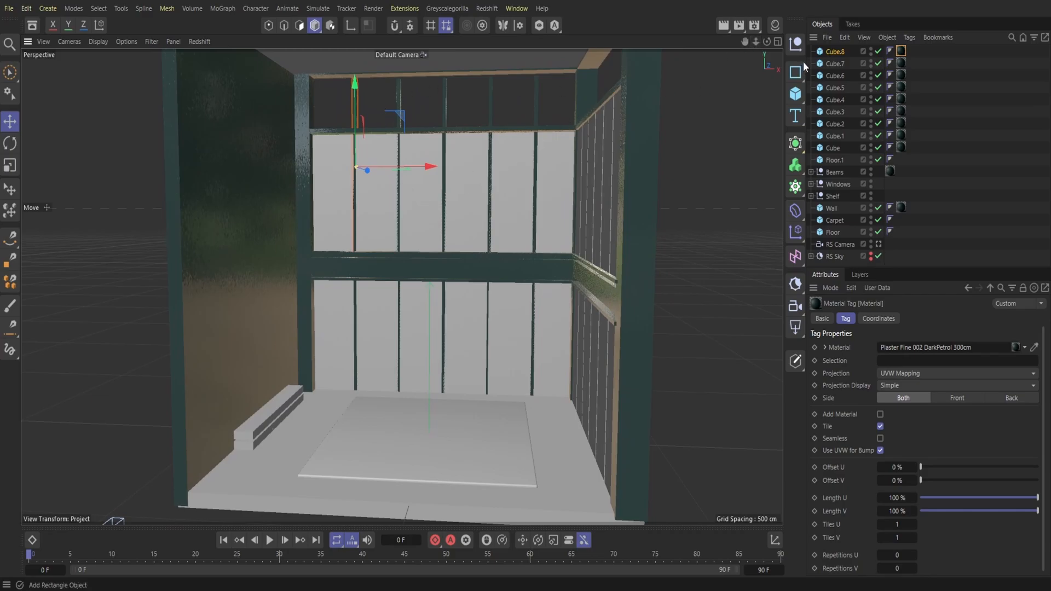
click(842, 64)
click(841, 71)
click(842, 88)
click(841, 97)
drag(846, 95, 847, 49)
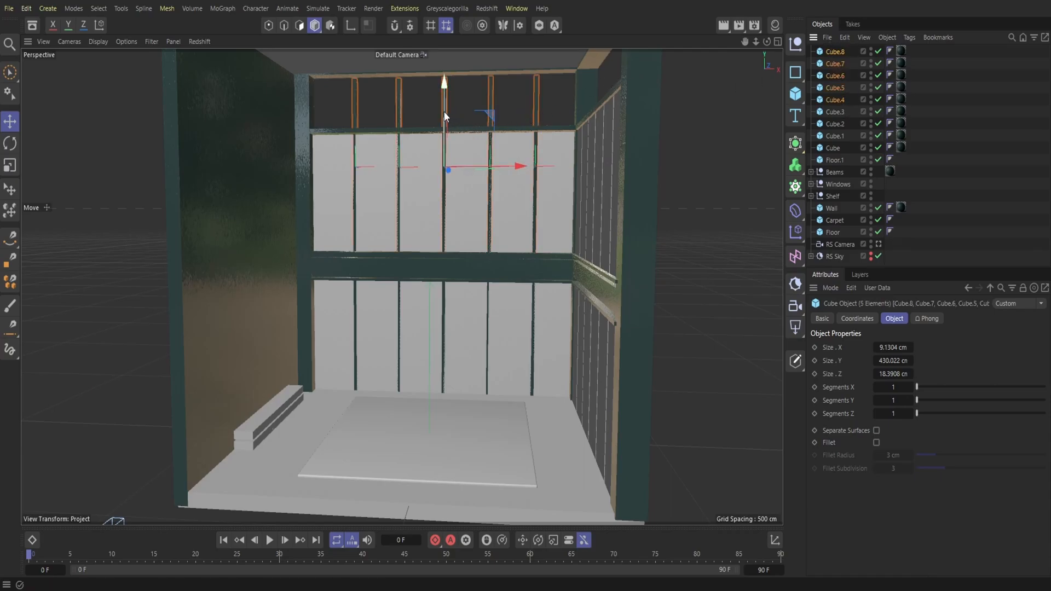
Step: Stretch the upper back window bars Cube.7 and Cube.8 upward to the top beam, making Cube.8 about 437 cm tall
click(833, 99)
click(842, 64)
alt+right_drag(711, 120, 739, 121)
drag(755, 42, 640, 312)
drag(540, 184, 542, 180)
drag(537, 270, 539, 267)
click(836, 51)
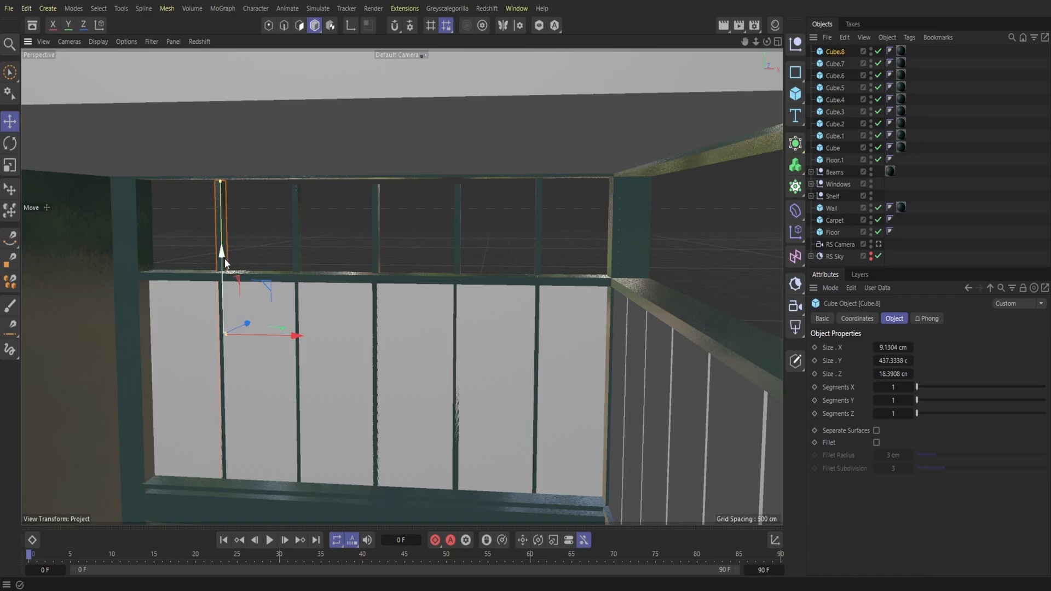
click(851, 65)
Step: Stretch the upper back window bars Cube.6, Cube.5 and Cube.4 upward to the top beam, making Cube.5 about 437 cm tall
click(837, 76)
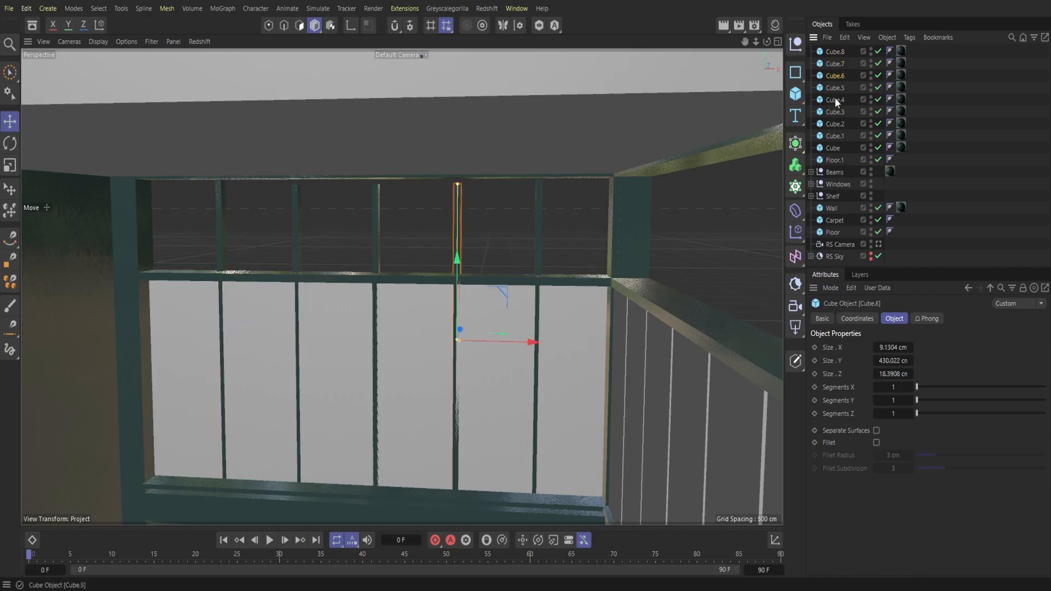
drag(459, 188, 458, 182)
click(830, 87)
drag(378, 182, 378, 182)
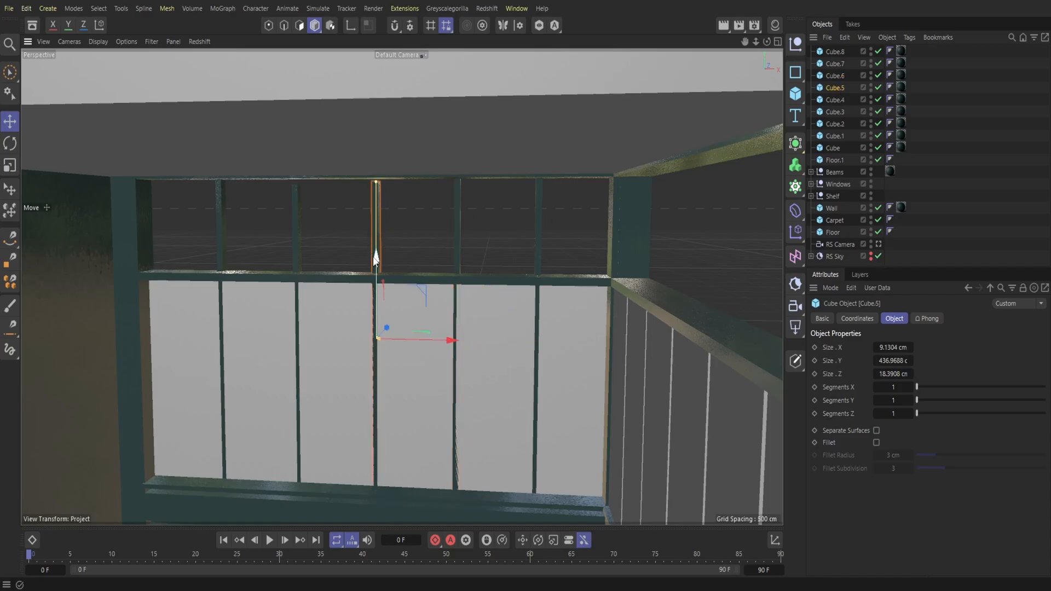
click(831, 100)
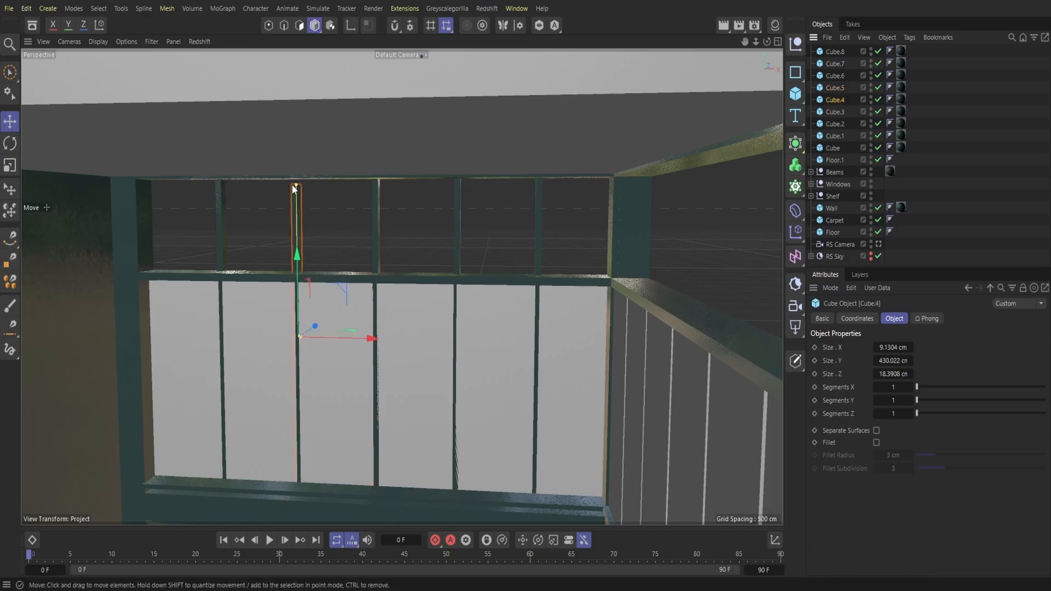
drag(296, 185, 296, 181)
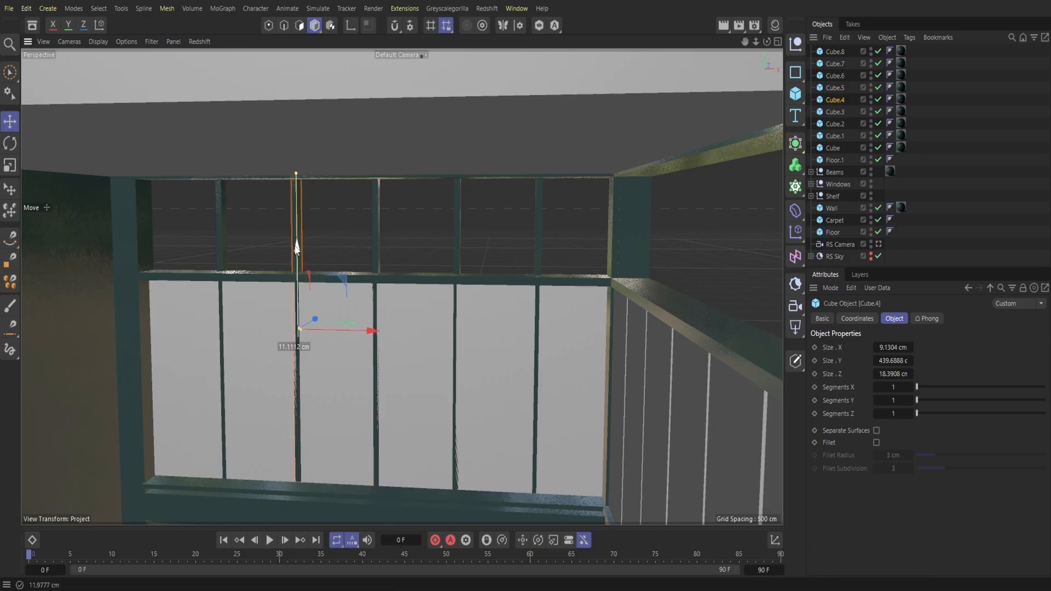
Step: Copy all ten back window bars, including the one in the Beams group, and paste them into the scene
drag(766, 43, 759, 44)
click(812, 172)
click(839, 185)
drag(839, 164, 832, 54)
click(846, 38)
click(857, 76)
click(844, 37)
click(861, 102)
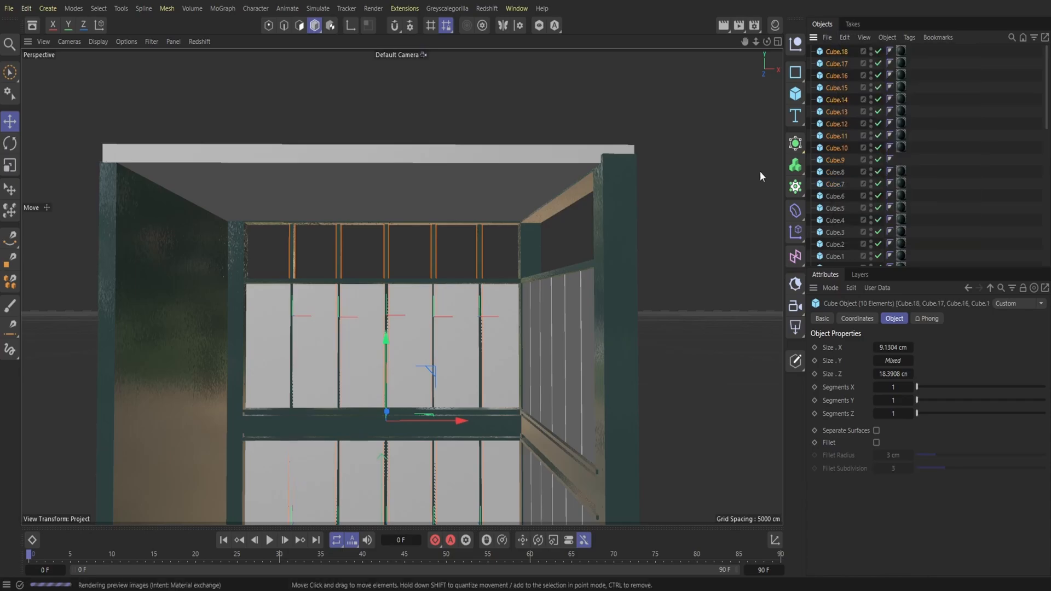
Step: Rotate the ten pasted bars together about the vertical axis so their row runs parallel to the side windows
drag(755, 44, 646, 50)
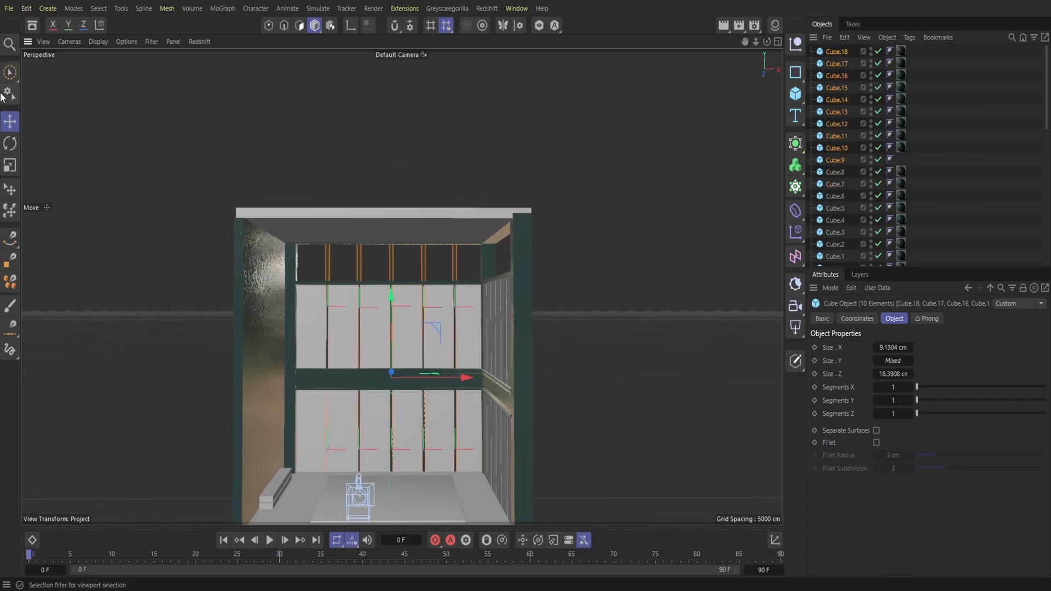
click(10, 143)
drag(413, 390, 288, 354)
Step: Move the ten rotated bars sideways and in depth onto the side wall's windows, spreading them across the window gaps
drag(766, 42, 823, 50)
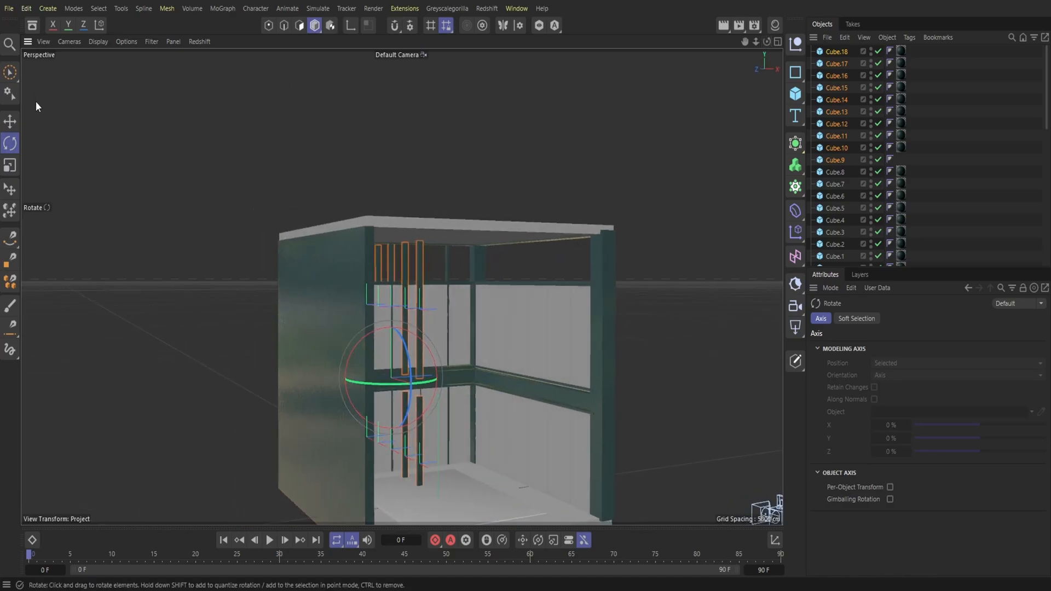
click(11, 123)
drag(418, 393, 498, 433)
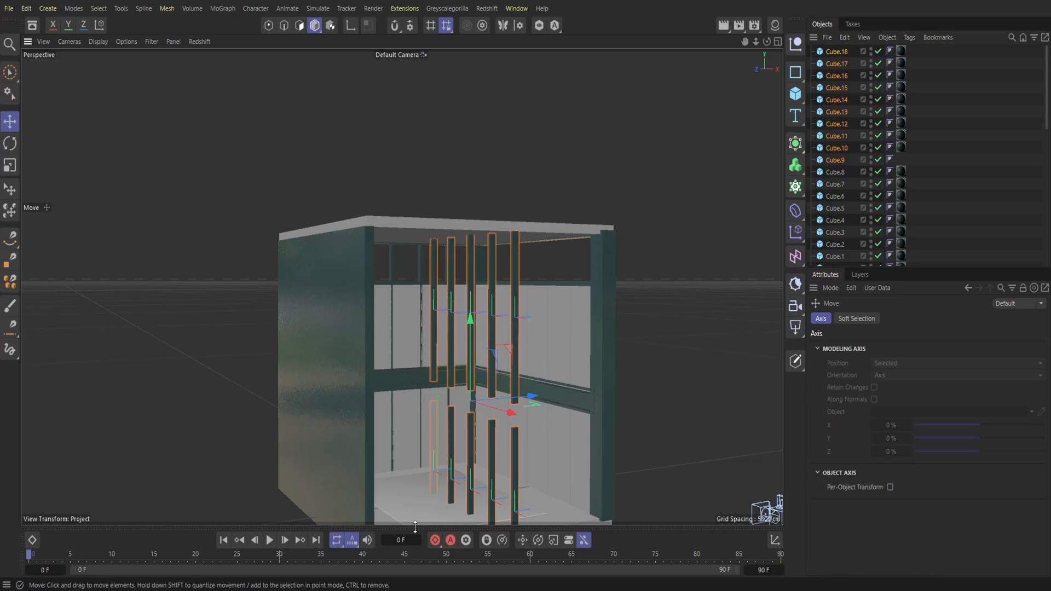
drag(519, 397, 598, 401)
drag(766, 43, 607, 22)
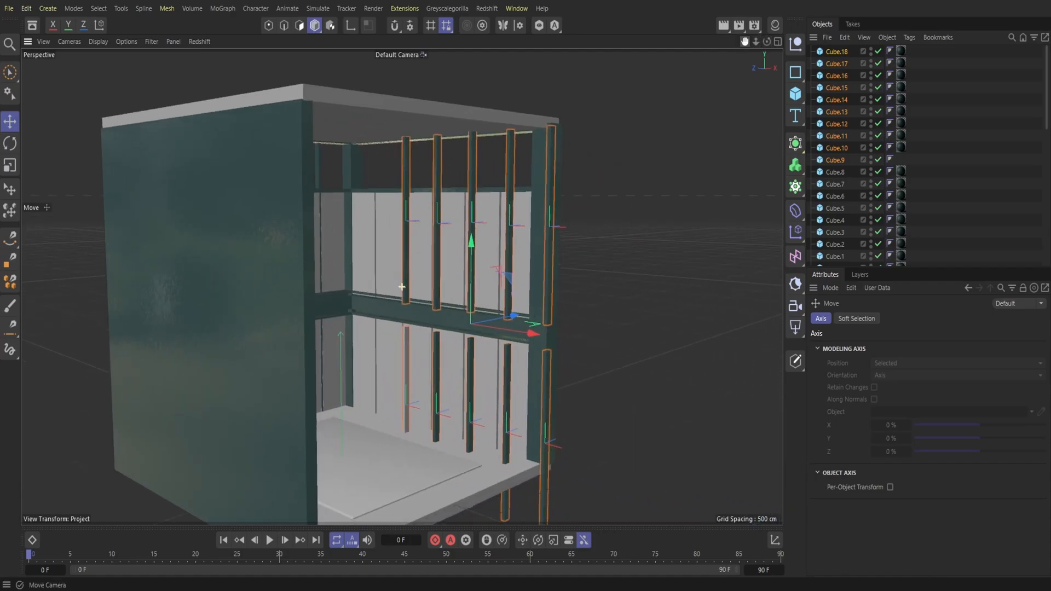
drag(536, 358, 492, 327)
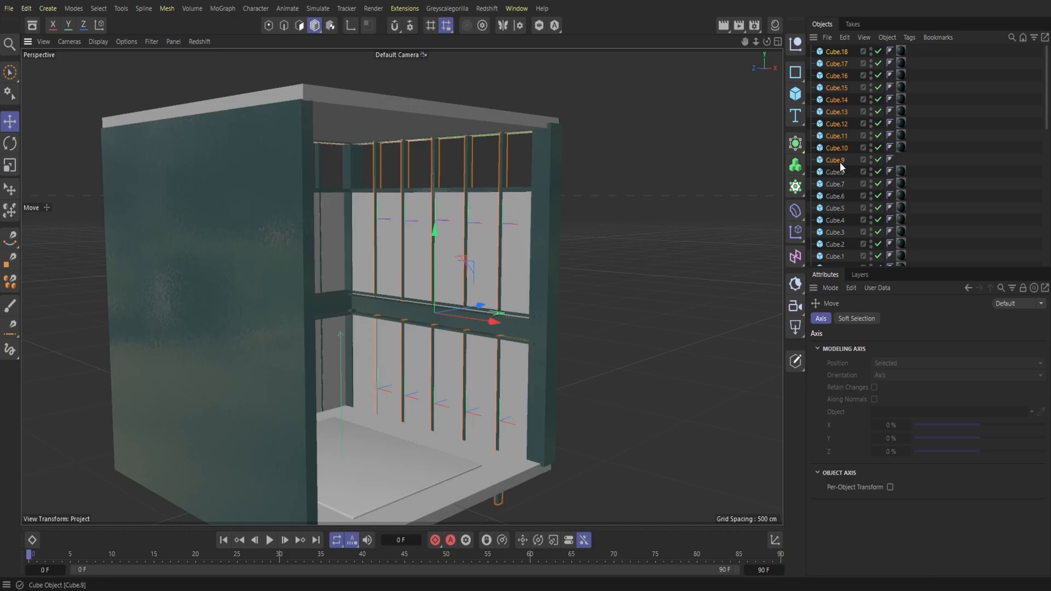
Step: Apply the Plaster Fine 002 DarkPetrol 300cm material to the pasted bar Cube.9
click(774, 25)
drag(835, 163, 833, 159)
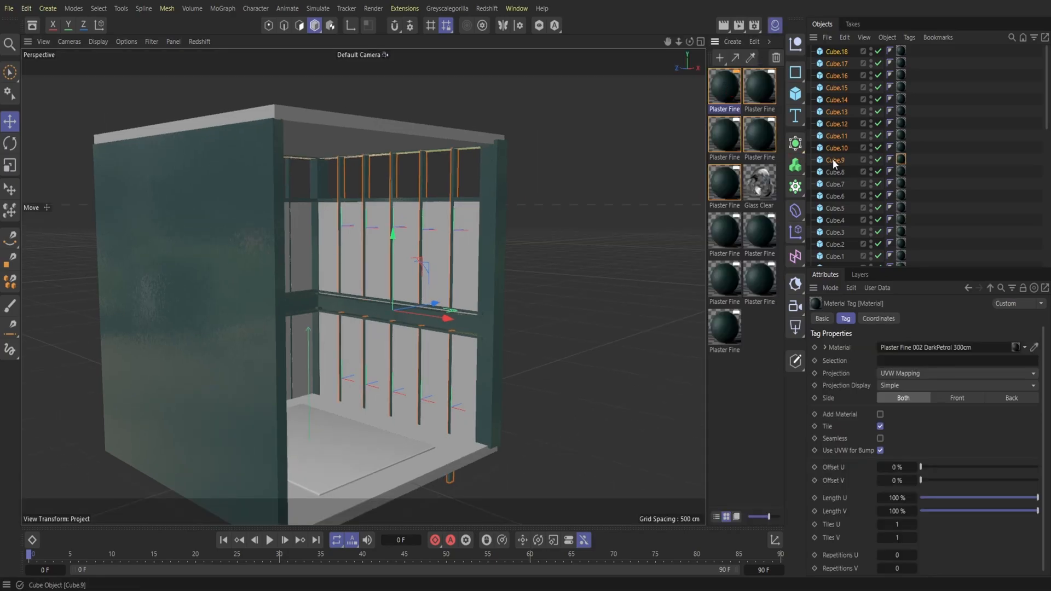
click(774, 26)
drag(767, 43, 870, 0)
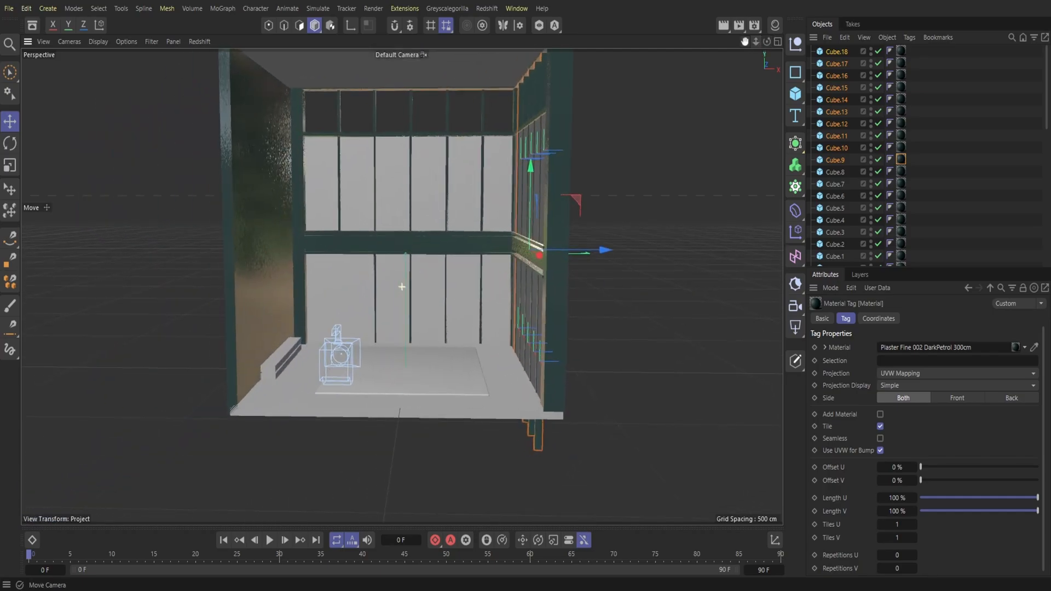
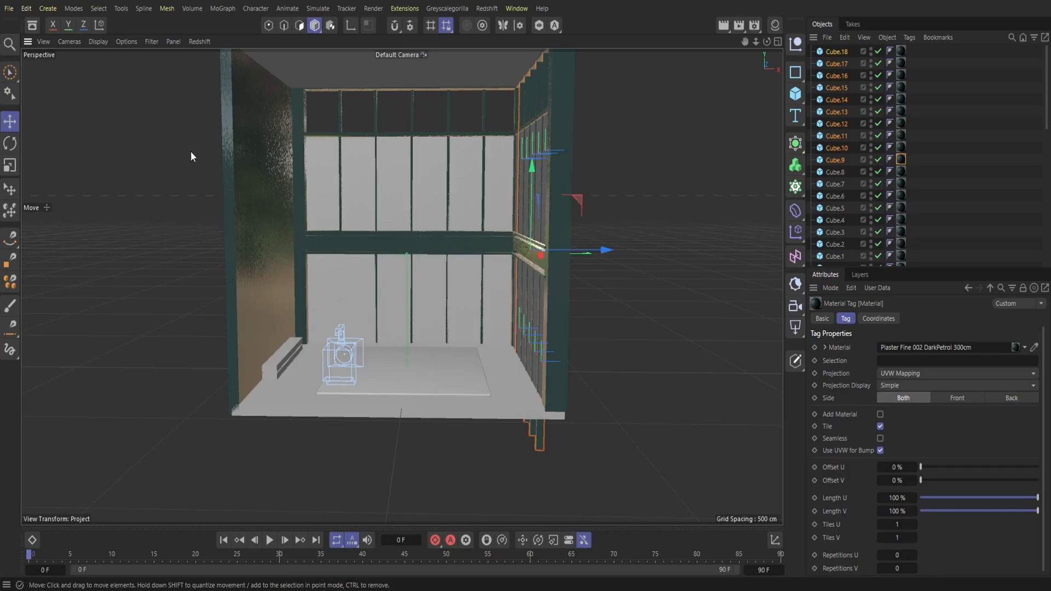
Step: Start a new project and open the recent bathroom scene Bathroom.c4d
key(ctrl+n)
click(6, 8)
mouse_move(31, 73)
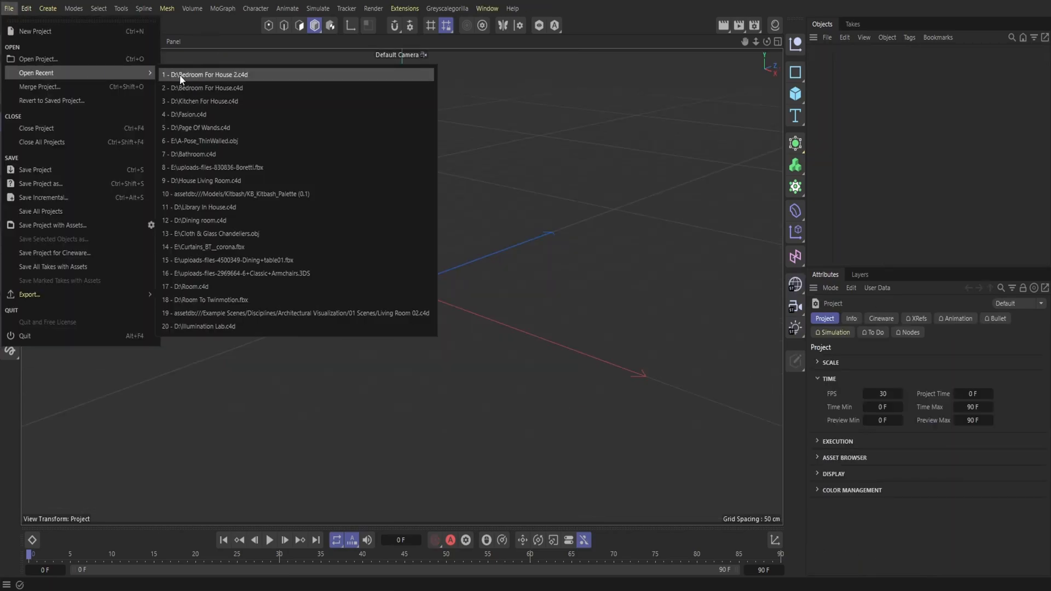
click(215, 153)
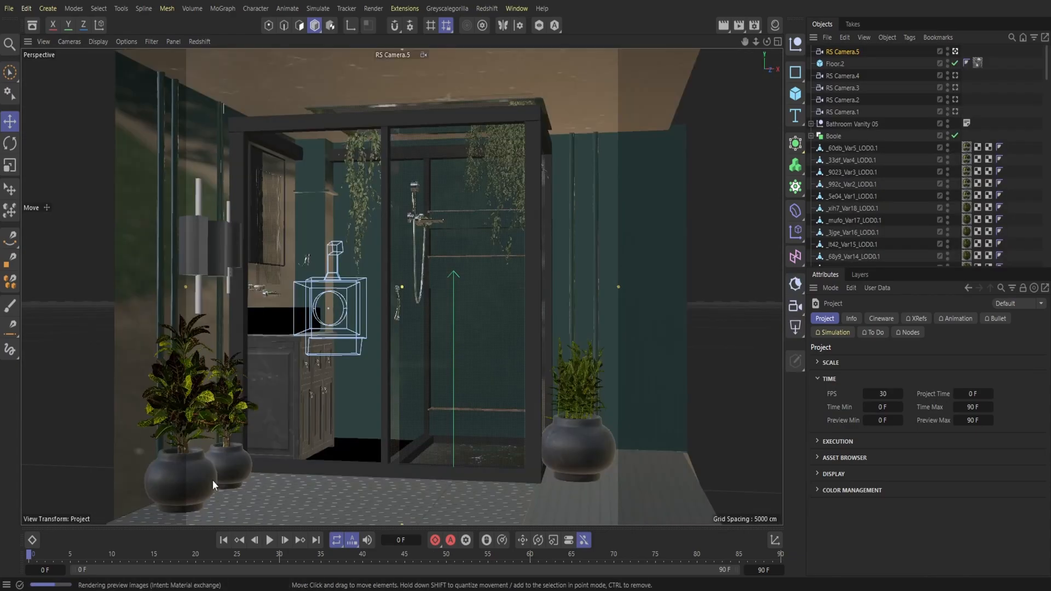
Step: Copy the foreground plant's dark pot from the bathroom scene, paste it into the bedroom scene and move it beside the shelf
click(203, 484)
scroll(884, 232, down, 6)
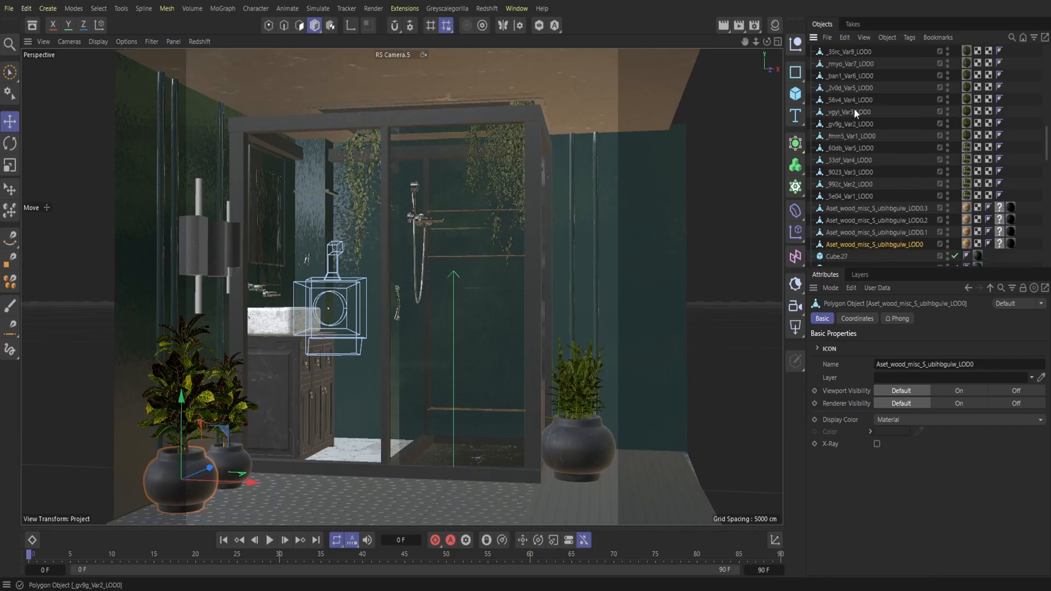
click(843, 37)
click(867, 84)
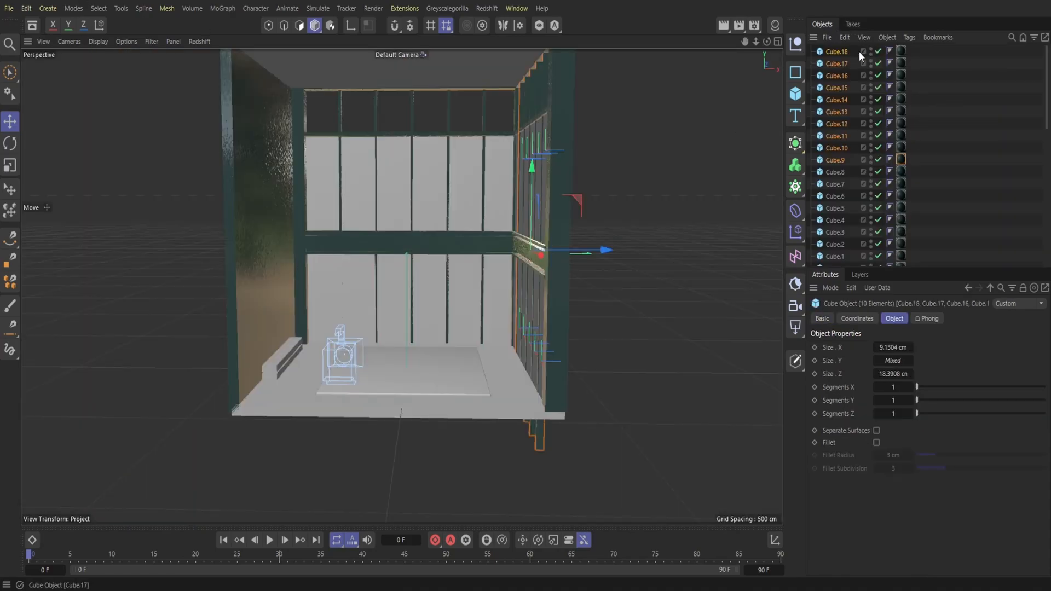
click(845, 37)
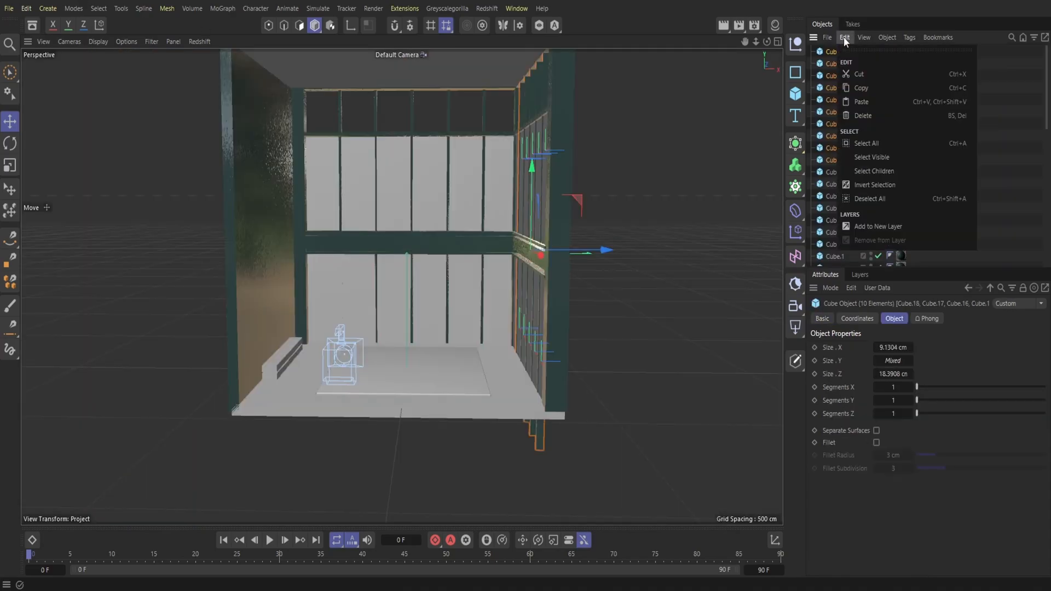
click(861, 101)
drag(290, 372, 349, 339)
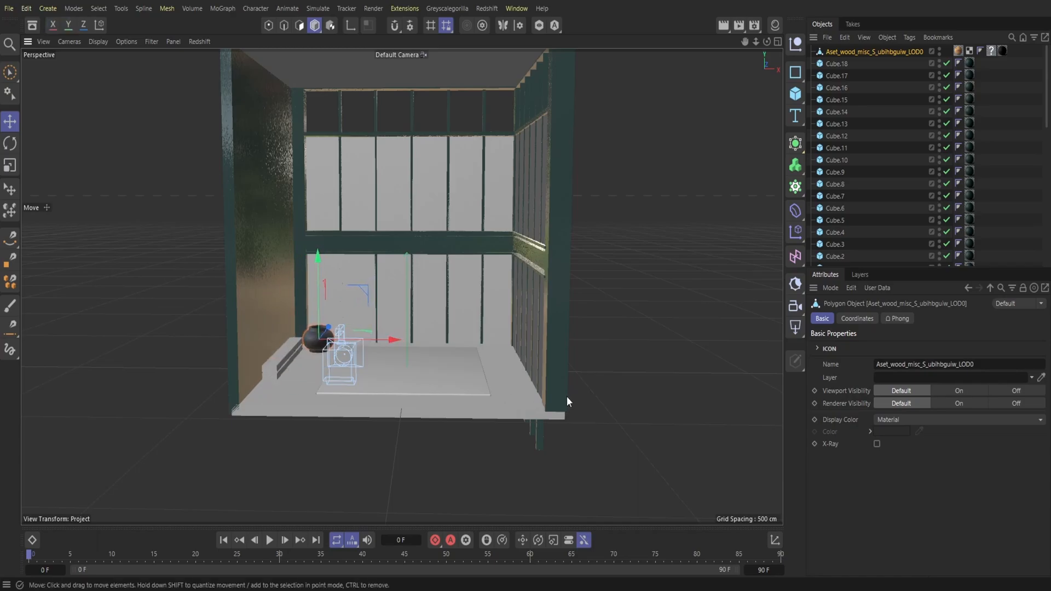
Step: Move all twenty window bar cubes, from the material-tagged Cube through Cube.18 plus the untextured Cube, into the Beams group and collapse it
scroll(895, 166, down, 4)
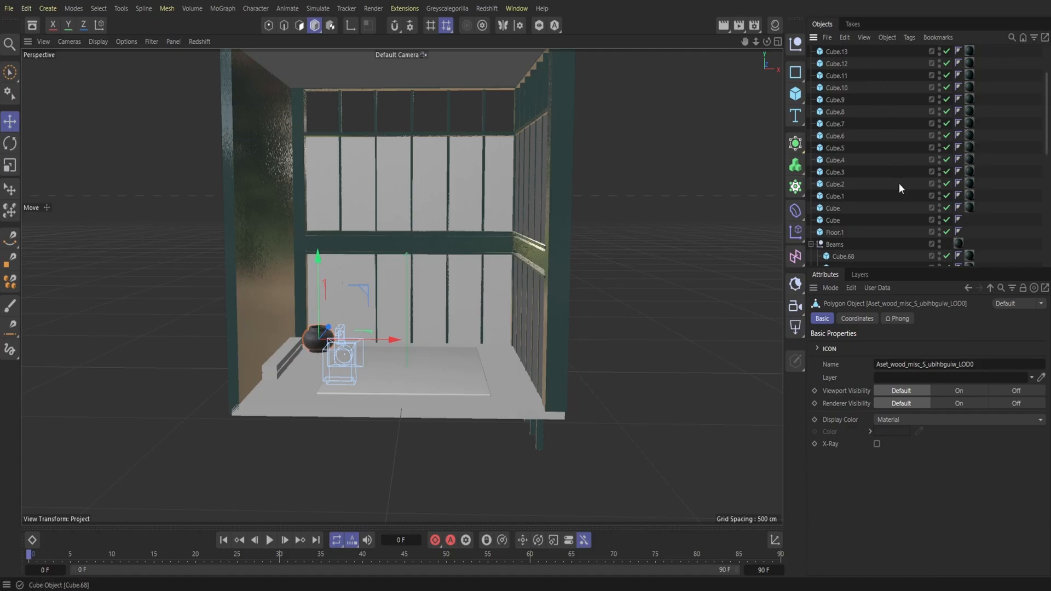
click(848, 150)
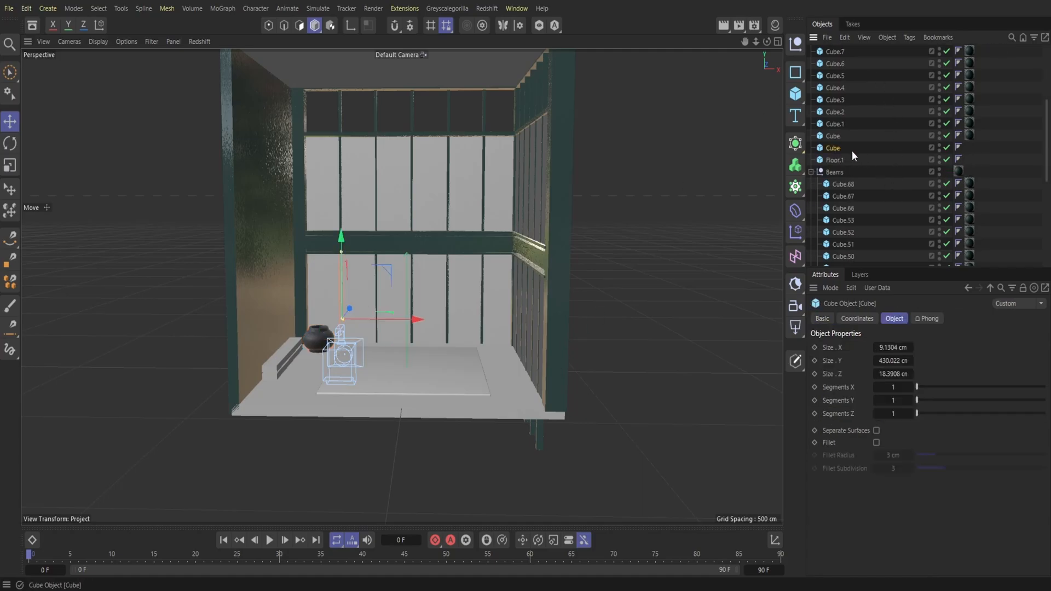
drag(845, 141, 835, 52)
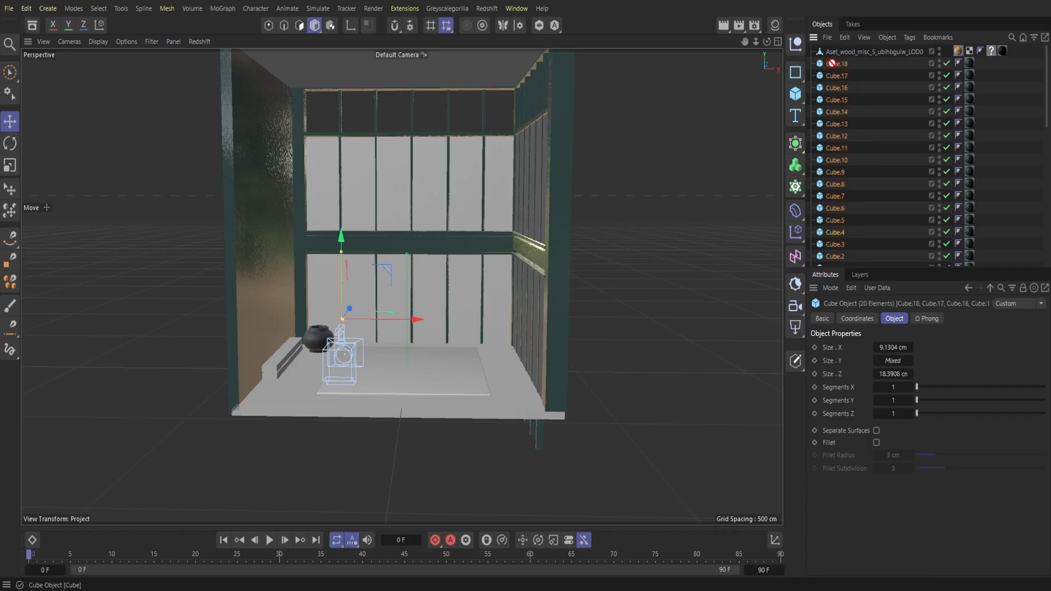
scroll(840, 121, down, 4)
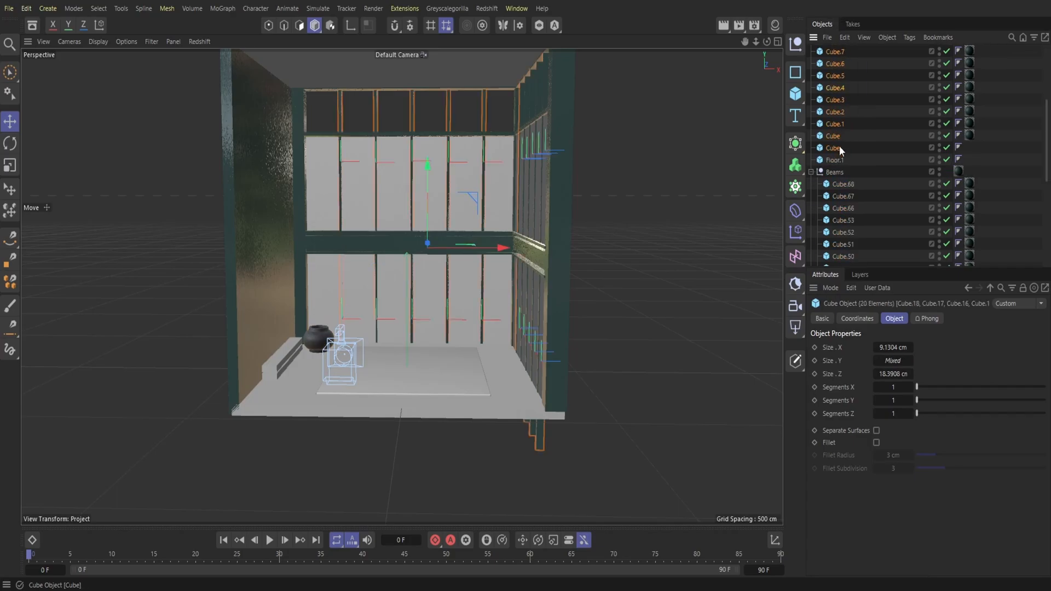
drag(833, 147, 836, 172)
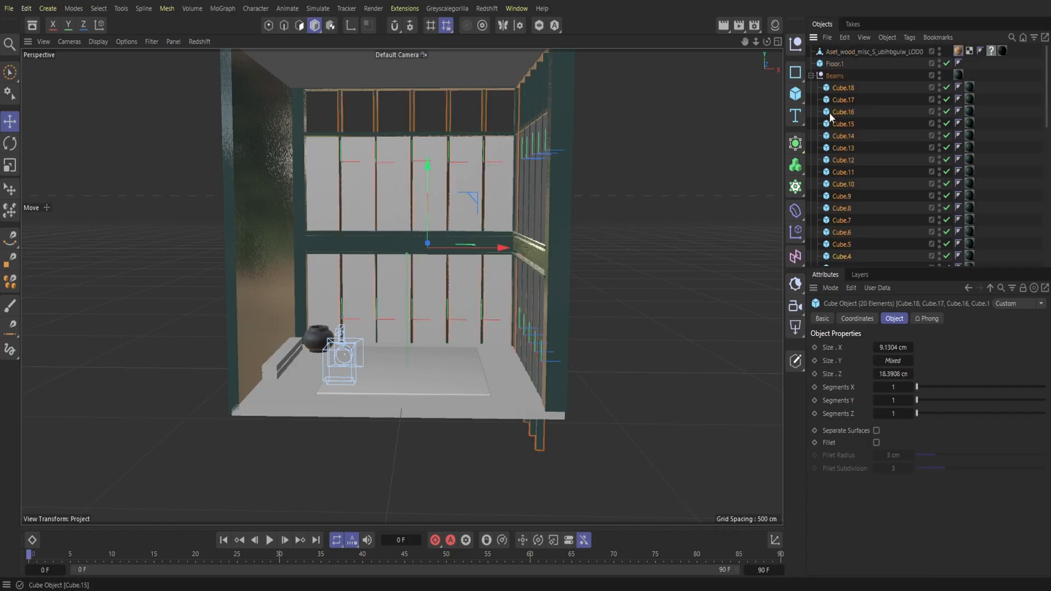
click(810, 76)
Step: Delete the unknown question-mark tag from the pot and close the Bathroom.c4d project without saving
click(990, 51)
key(Delete)
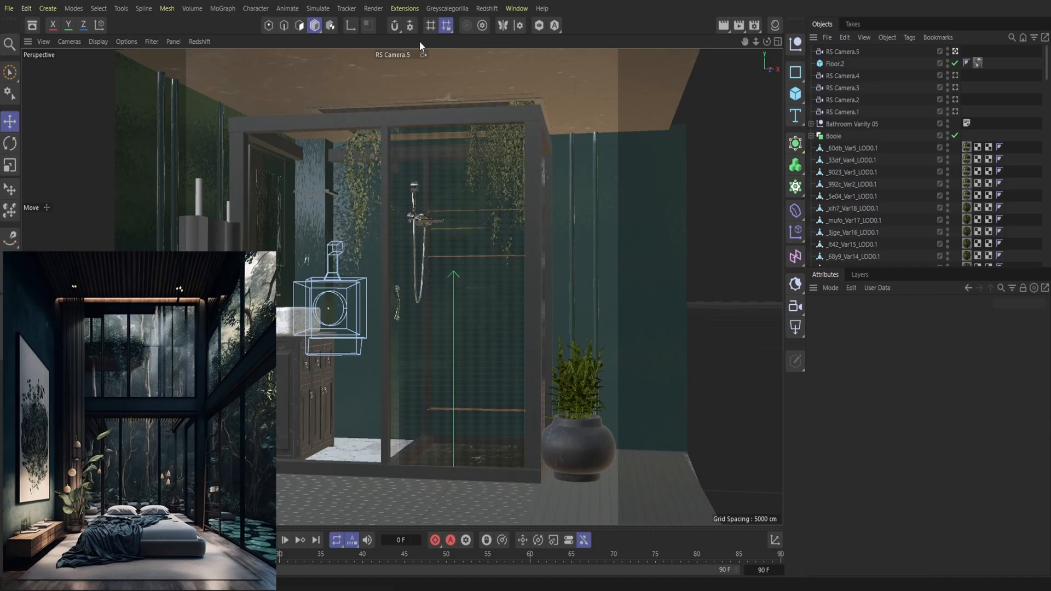
click(213, 0)
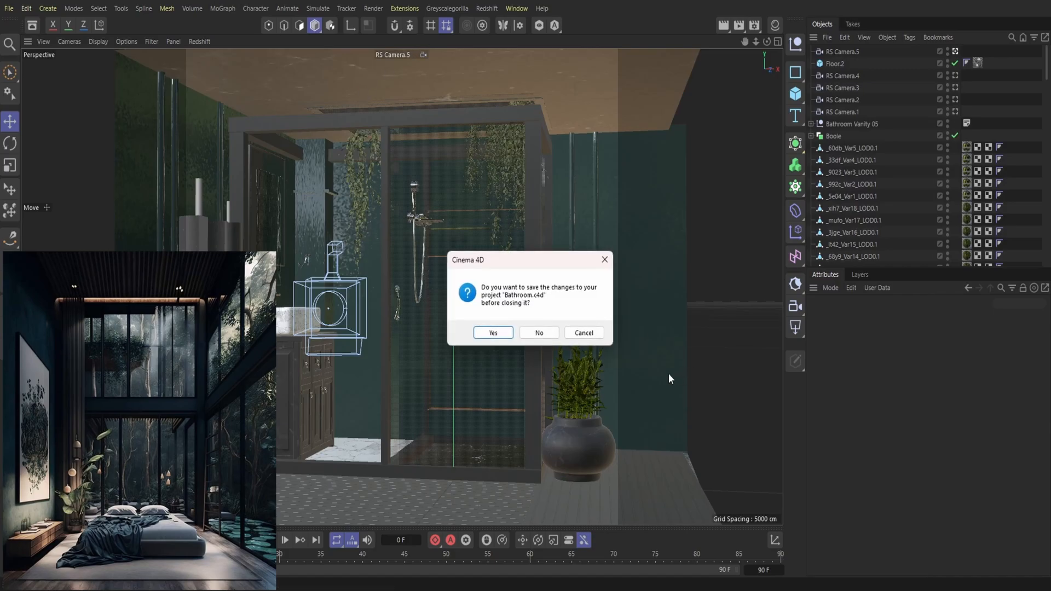
click(539, 333)
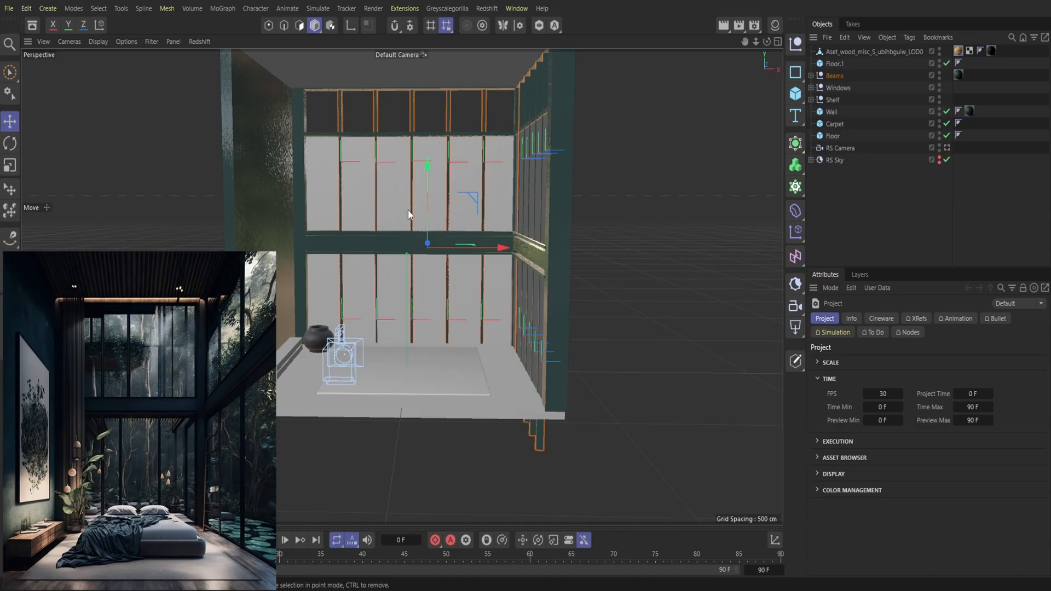
Step: Search the asset library for "lamp" and add the Floor Lamp 01 model to the bedroom scene
click(32, 26)
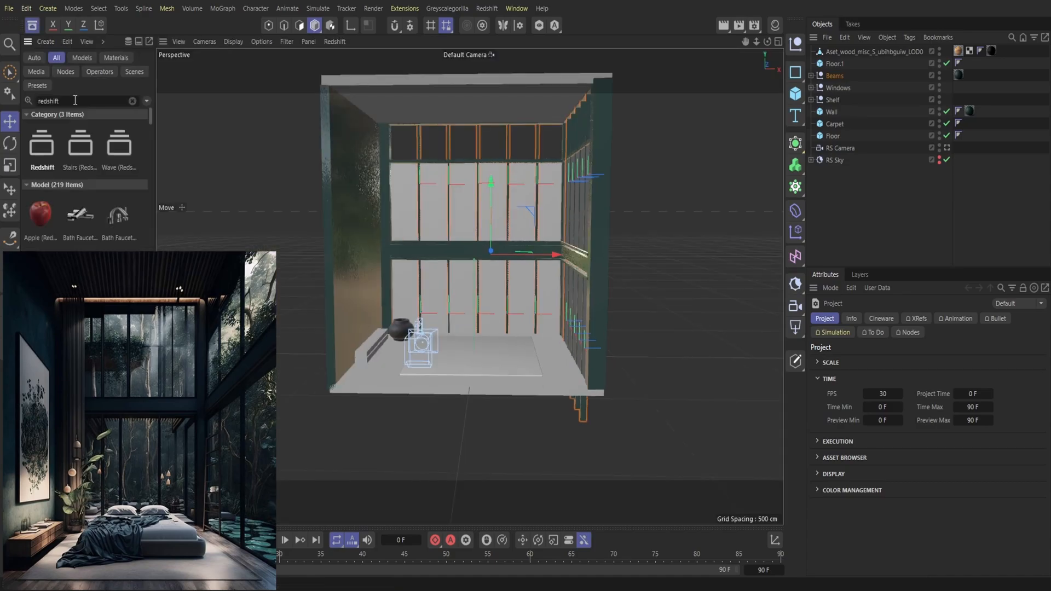
click(135, 101)
text(lamp)
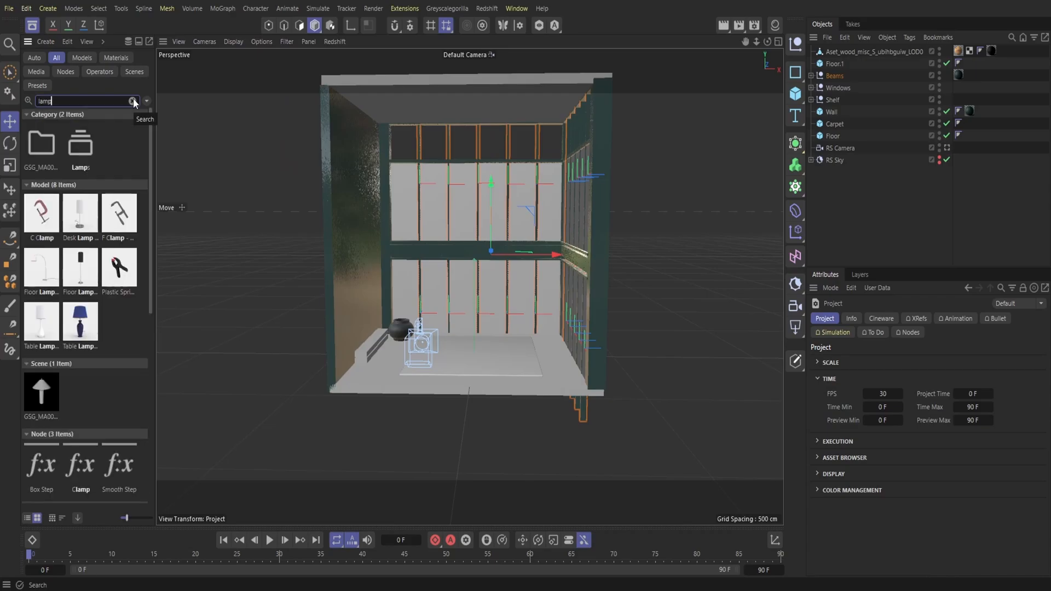
double_click(43, 280)
click(31, 28)
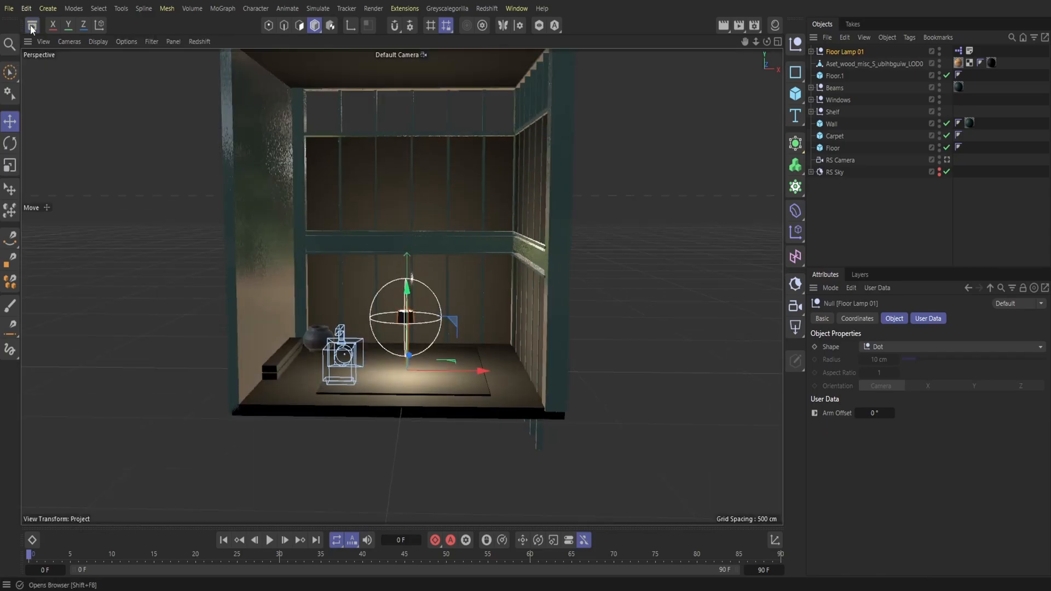
Step: Move the floor lamp into the back corner by the pot and shelf, and rotate it about its vertical axis
drag(484, 372, 380, 363)
drag(314, 354, 319, 330)
mouse_move(375, 351)
mouse_down()
mouse_move(348, 358)
mouse_move(369, 352)
mouse_up()
click(10, 143)
click(10, 121)
drag(284, 340, 278, 337)
Step: Start a docked Redshift render preview through RS Camera and make the RS Sky visible in renders
click(485, 9)
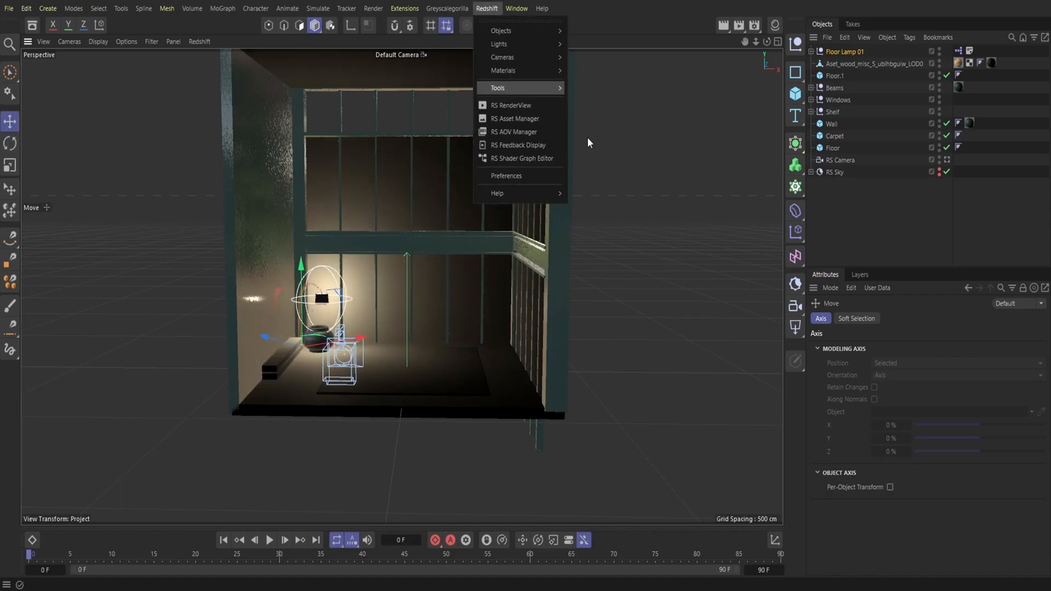
click(509, 105)
drag(512, 106, 82, 131)
click(240, 83)
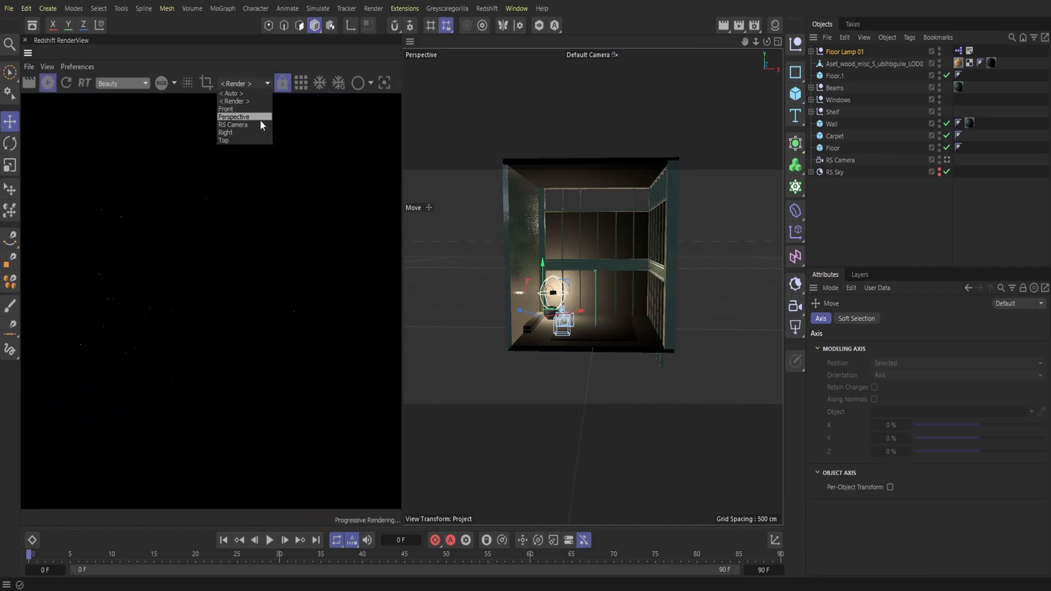
click(255, 123)
click(939, 174)
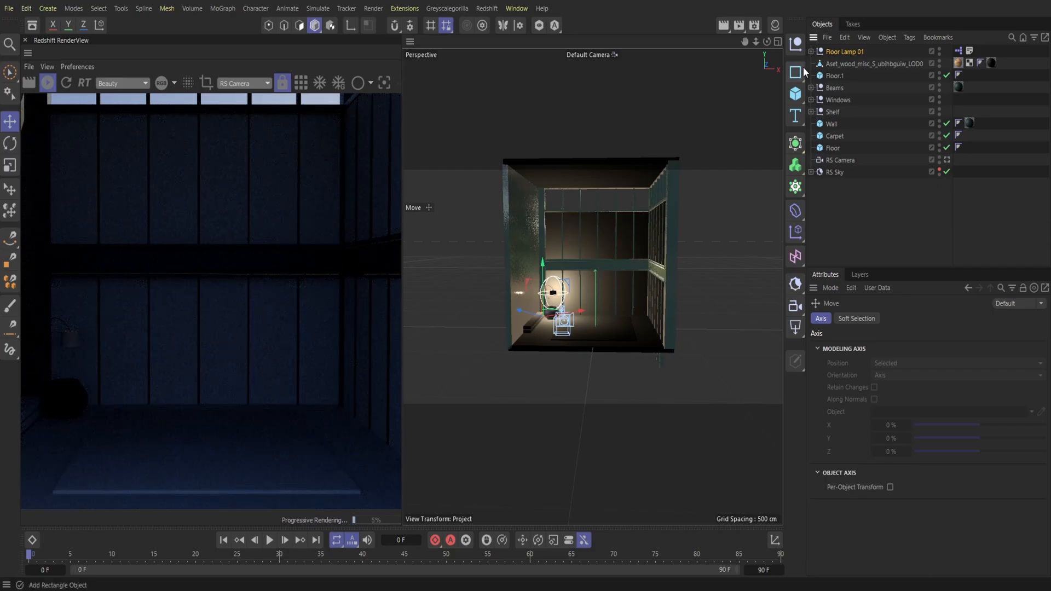
Step: Apply the Glass Clear 001 material to the Windows group, inspect it in an enlarged render preview and close the preview
click(774, 25)
scroll(737, 355, down, 5)
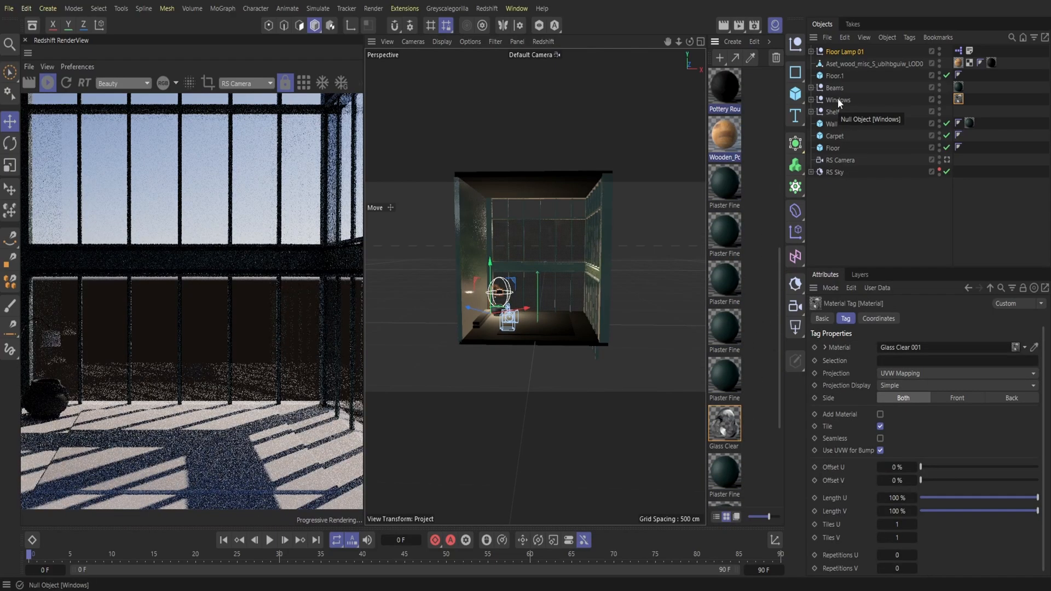
drag(365, 249, 609, 275)
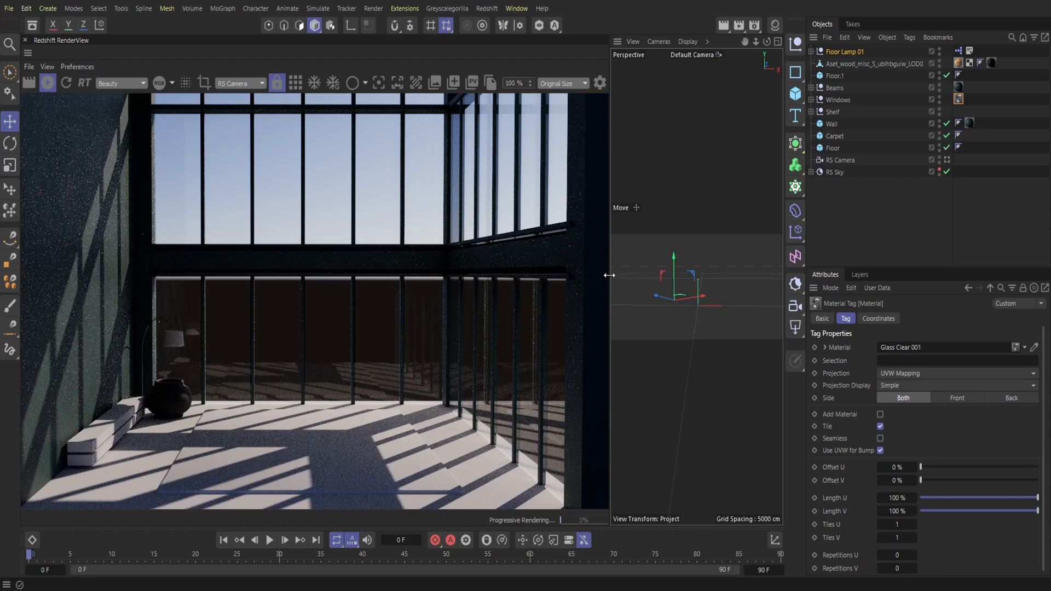
drag(609, 275, 609, 275)
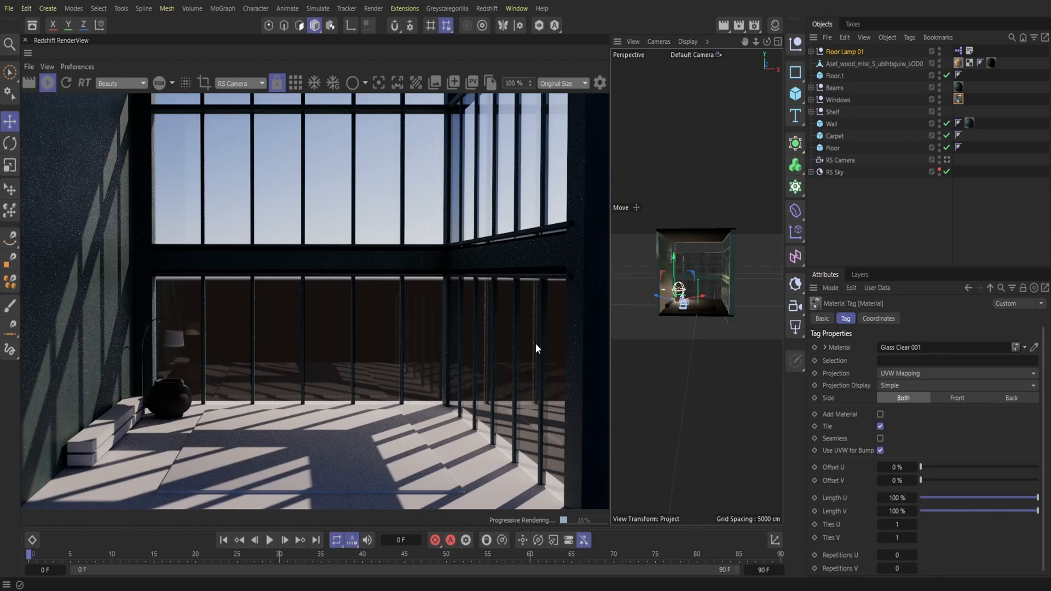
click(25, 40)
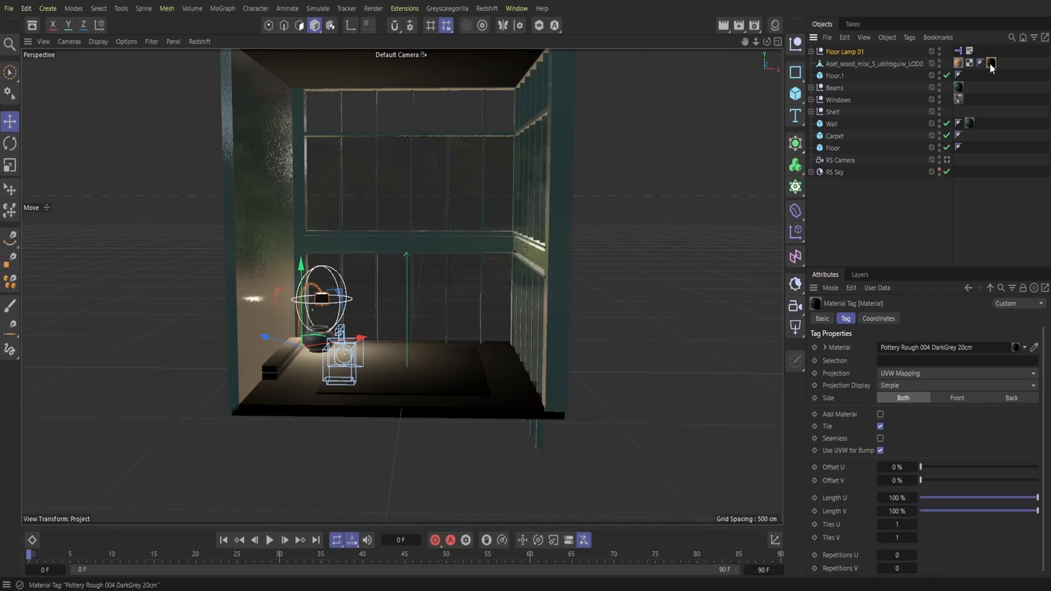
Step: Remove the Pottery Rough 004 DarkGrey 20cm material from the pot and the Glass Clear 001 material from the Windows group
key(Delete)
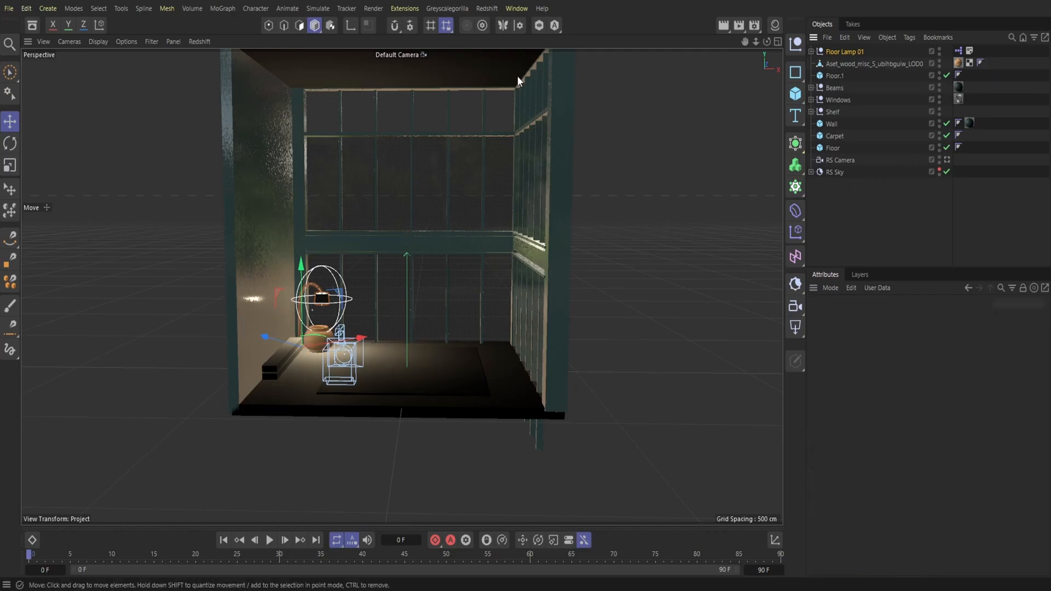
click(958, 99)
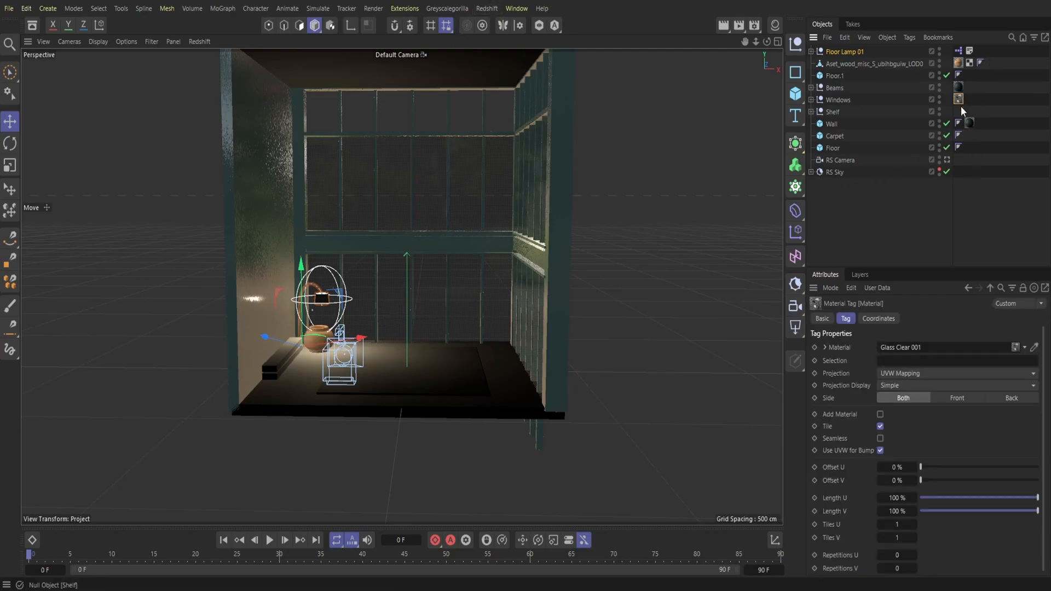
key(Delete)
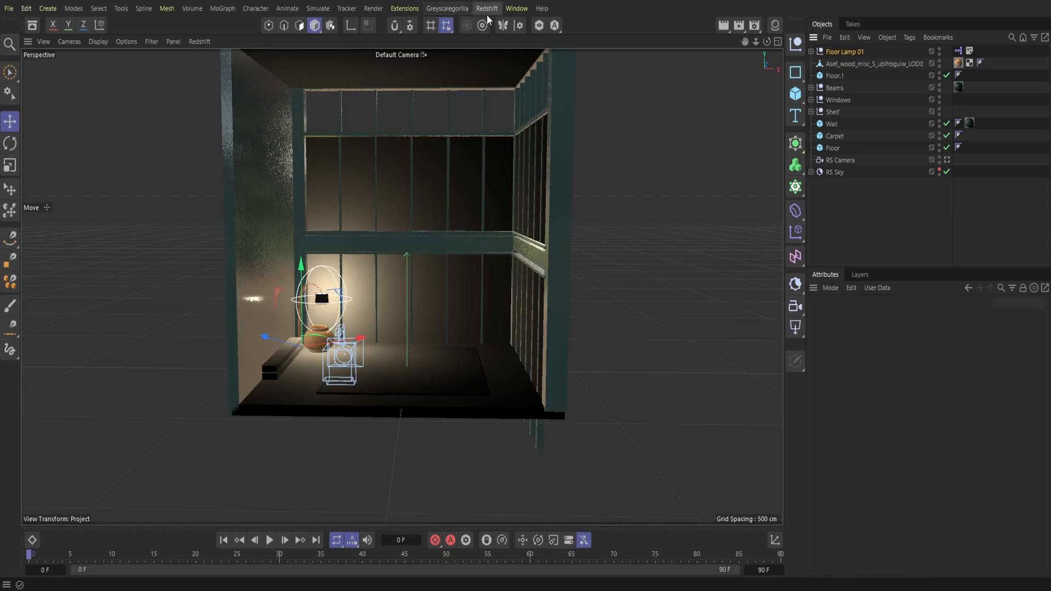
Step: Save the project and load the C Copper Hammered Base material from the Greyscalegorilla Plus Library, searching for "copp"
click(459, 9)
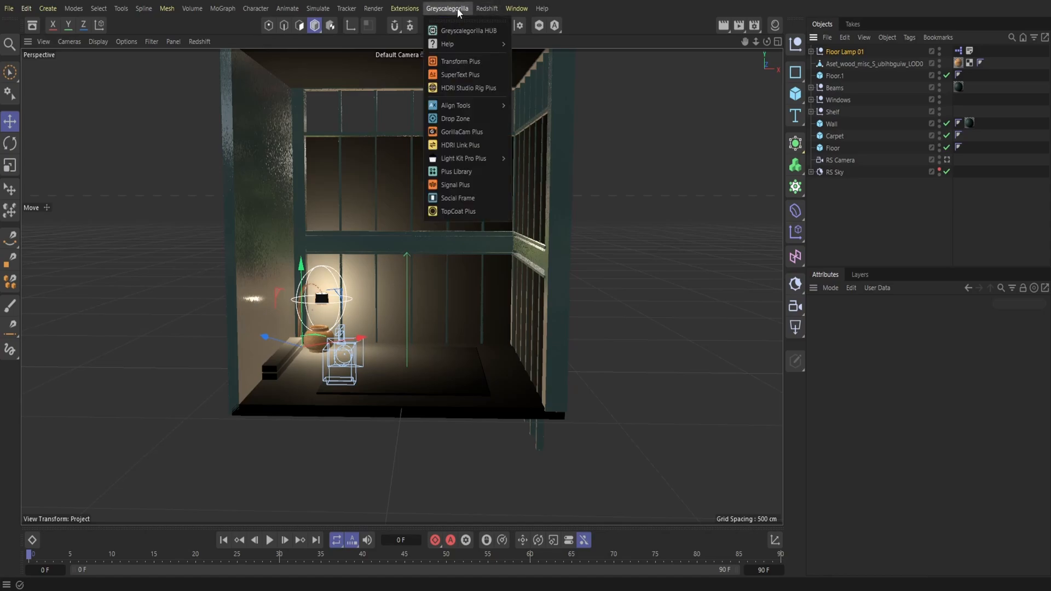
click(469, 172)
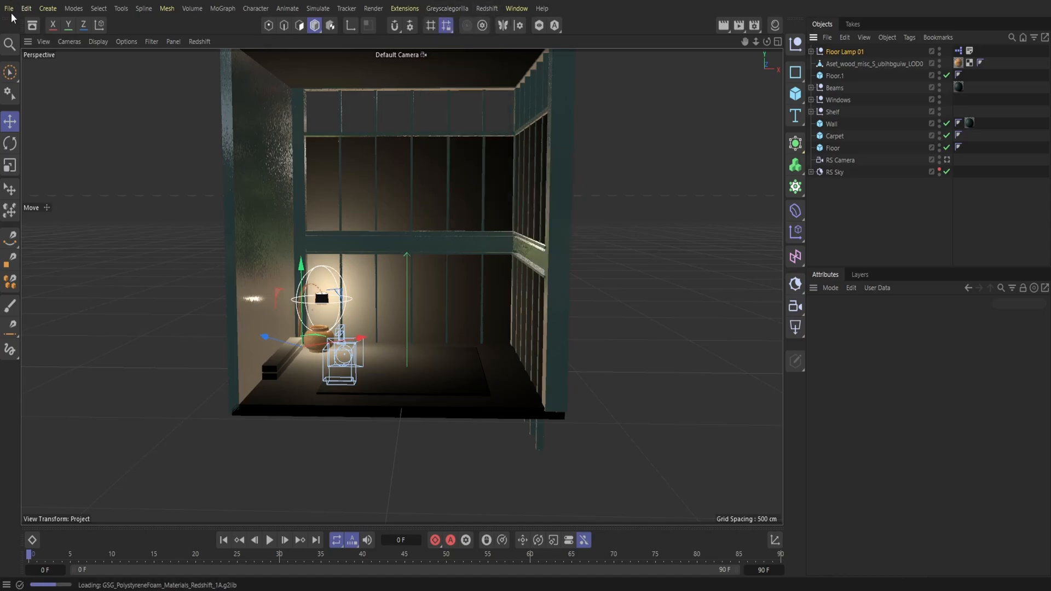
click(10, 10)
click(41, 171)
click(480, 79)
text(copp)
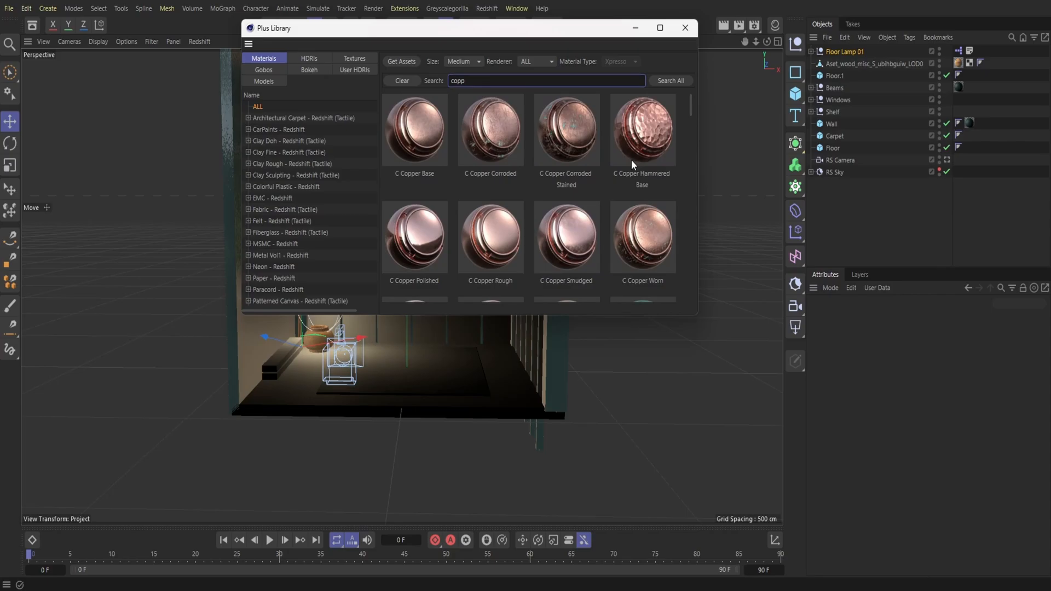
click(641, 145)
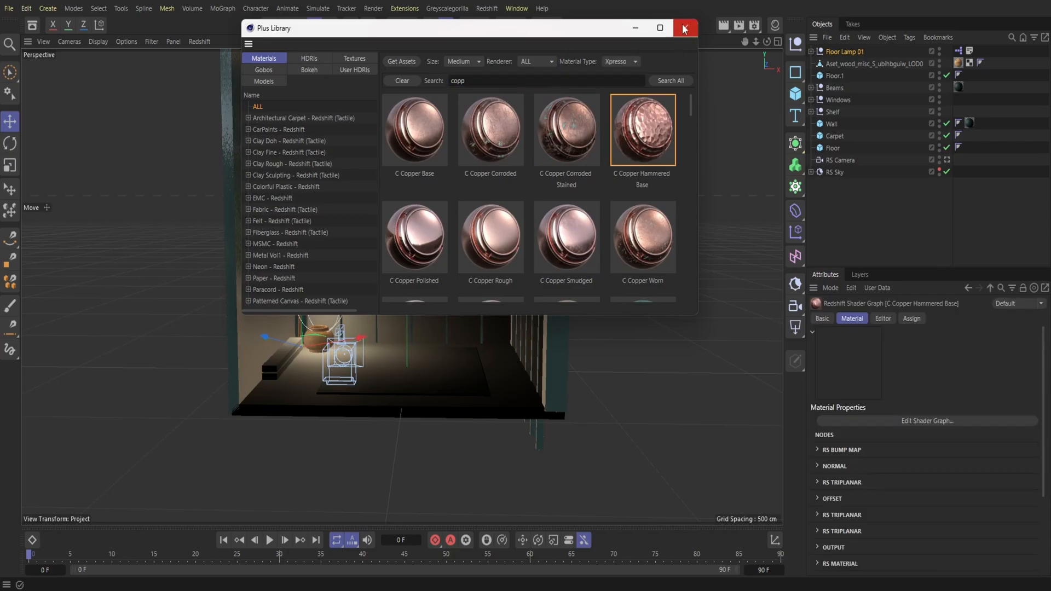
click(685, 27)
Step: Apply the C Copper Hammered Base material to the pot
click(775, 26)
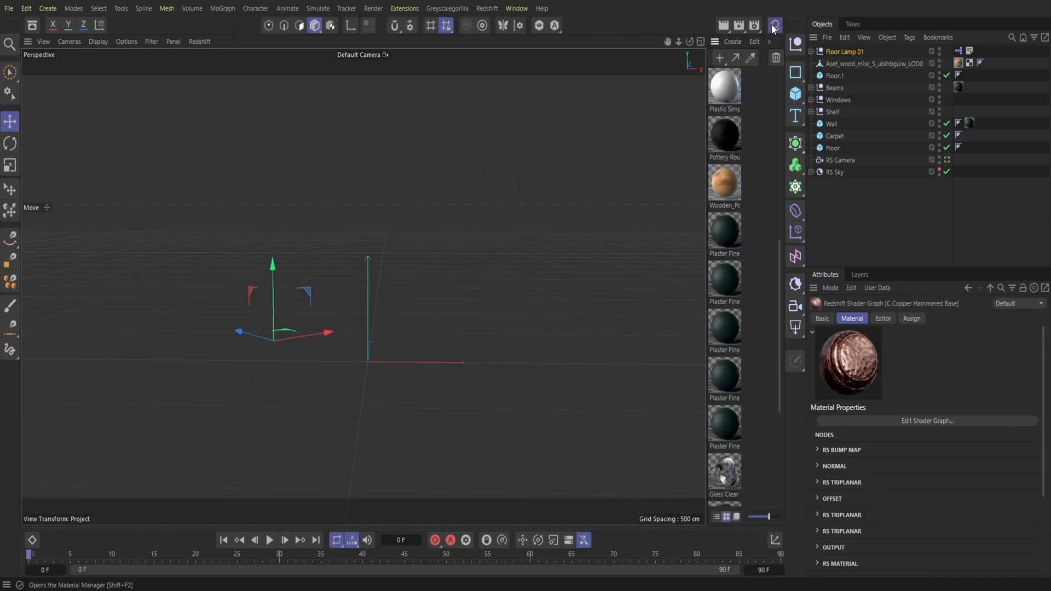
scroll(754, 161, up, 6)
drag(839, 73, 850, 63)
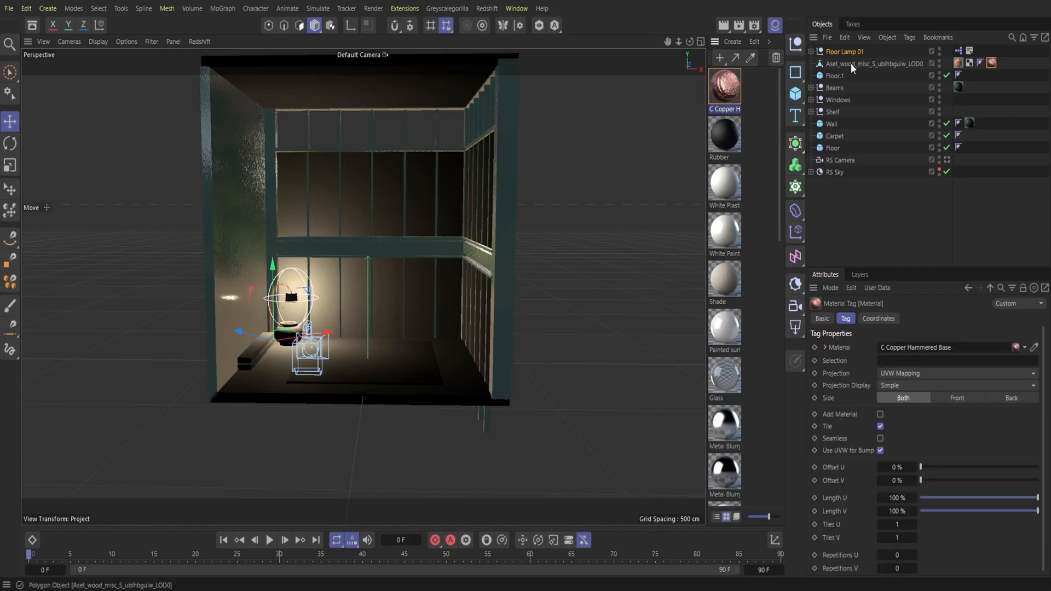
click(775, 25)
Step: Add a Redshift Object tag to the pot and override its geometry with tessellation and displacement enabled
right_click(872, 64)
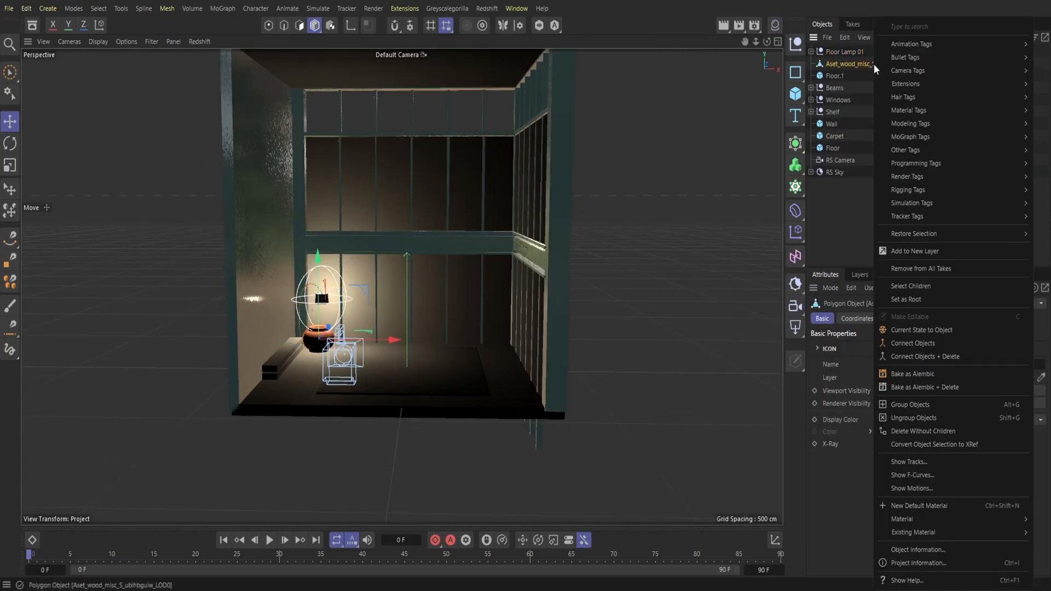
mouse_move(909, 168)
click(843, 200)
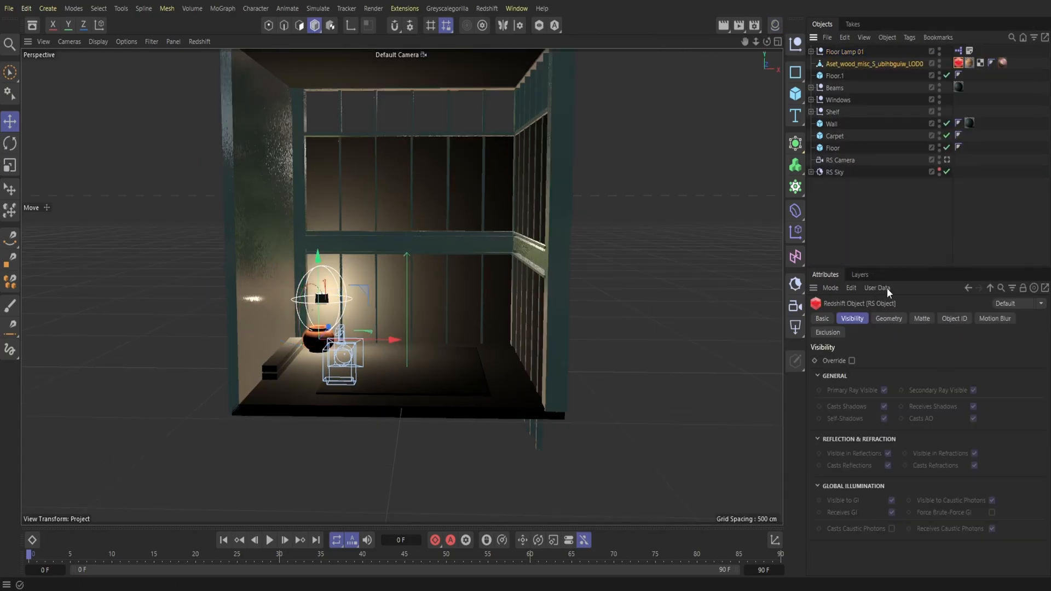
click(886, 319)
click(924, 390)
click(908, 539)
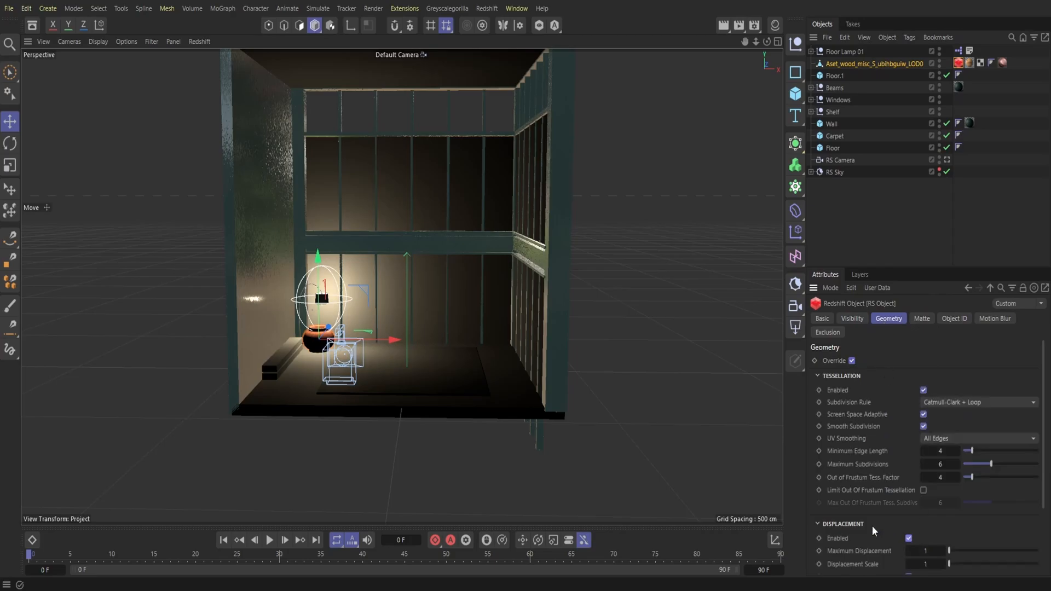
Step: Save the project and enlarge the floor lamp behind the pot with the Place tool
click(775, 25)
click(775, 25)
drag(744, 44, 744, 43)
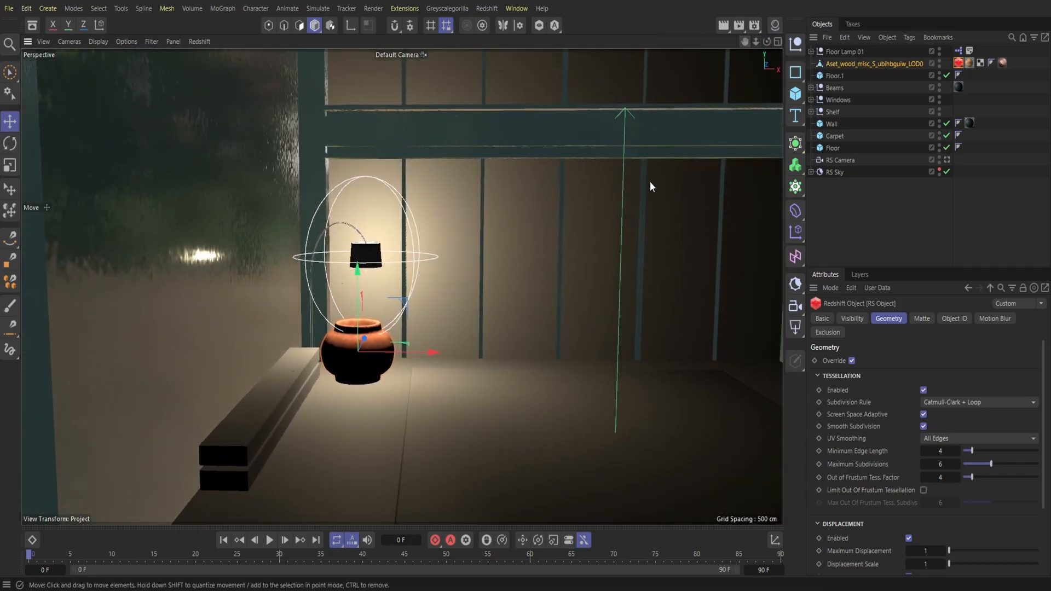
click(845, 52)
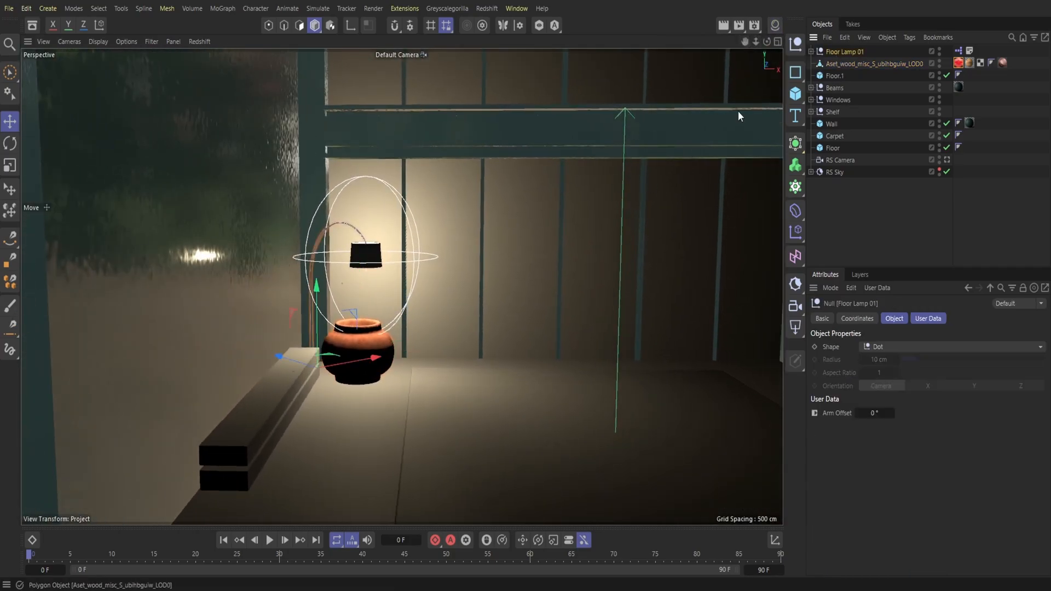
click(10, 189)
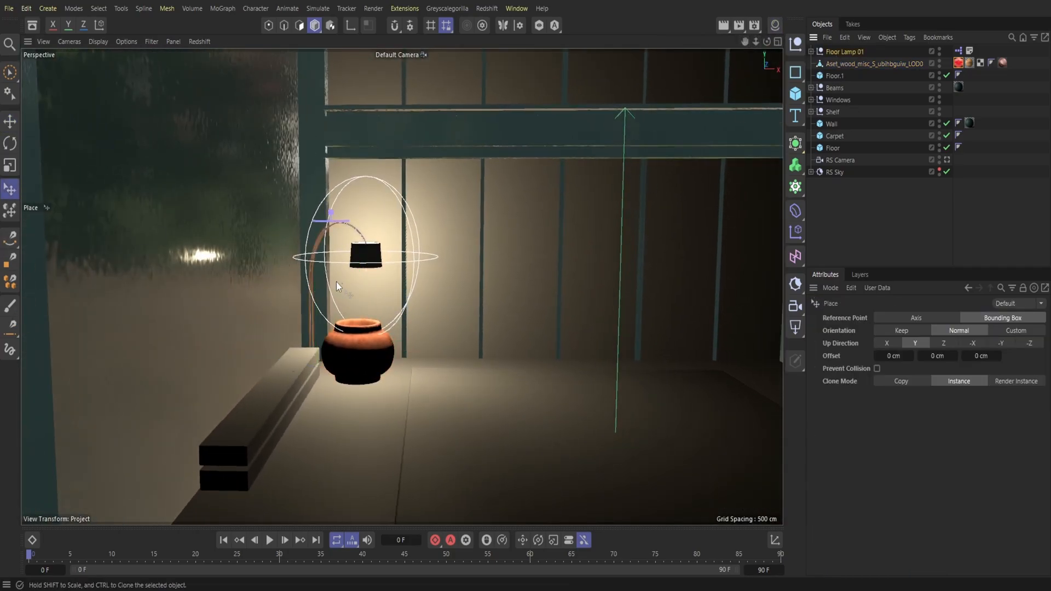
click(9, 8)
click(33, 172)
drag(332, 214, 331, 121)
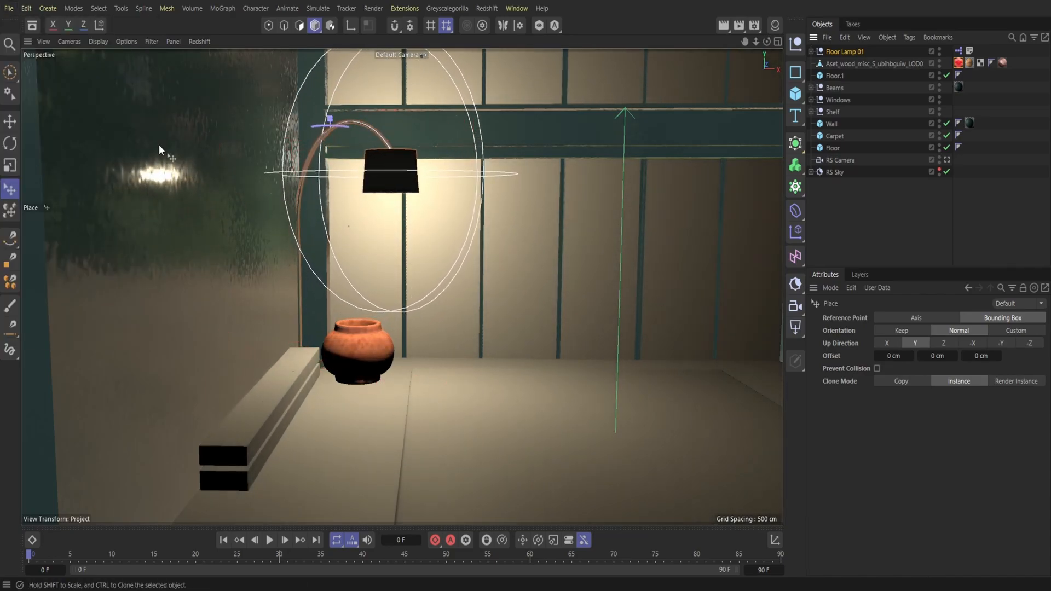
Step: Move the enlarged floor lamp close behind the pot and hide the Floor Lamp 01 group
click(10, 121)
drag(282, 361, 308, 366)
mouse_move(755, 43)
mouse_down()
mouse_move(712, 43)
mouse_move(762, 46)
mouse_move(753, 47)
mouse_up()
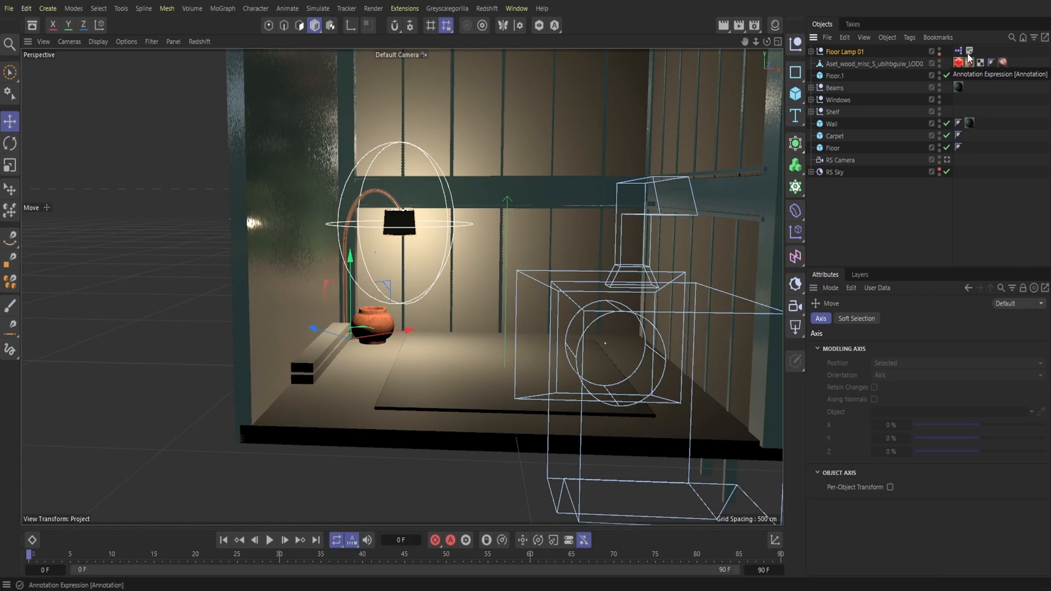
click(811, 51)
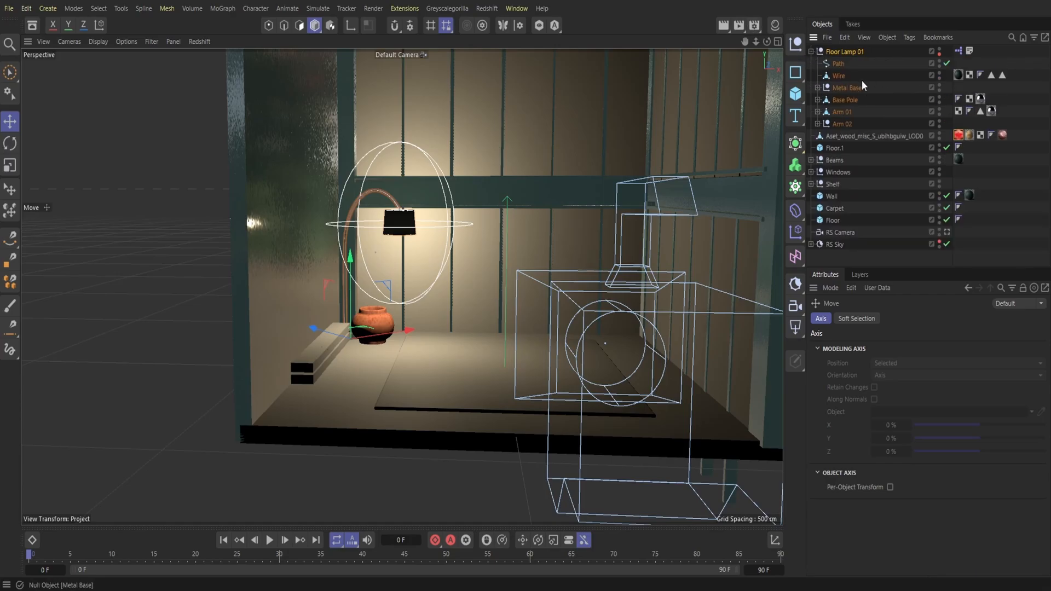
click(810, 51)
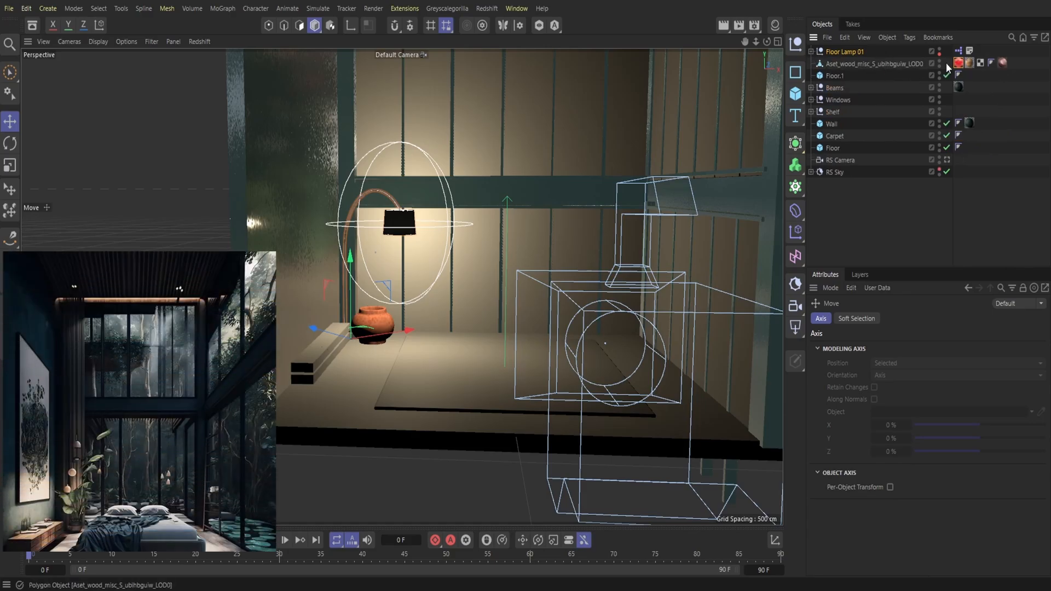
click(940, 49)
Step: Add a cube on the wall above the shelf, shaped into a thin panel about 10 × 259 × 385 cm
mouse_move(766, 42)
mouse_down()
mouse_move(734, 46)
mouse_move(721, 62)
mouse_move(758, 45)
mouse_up()
click(795, 94)
click(850, 113)
drag(593, 457, 269, 342)
drag(235, 372, 226, 182)
drag(758, 48, 724, 87)
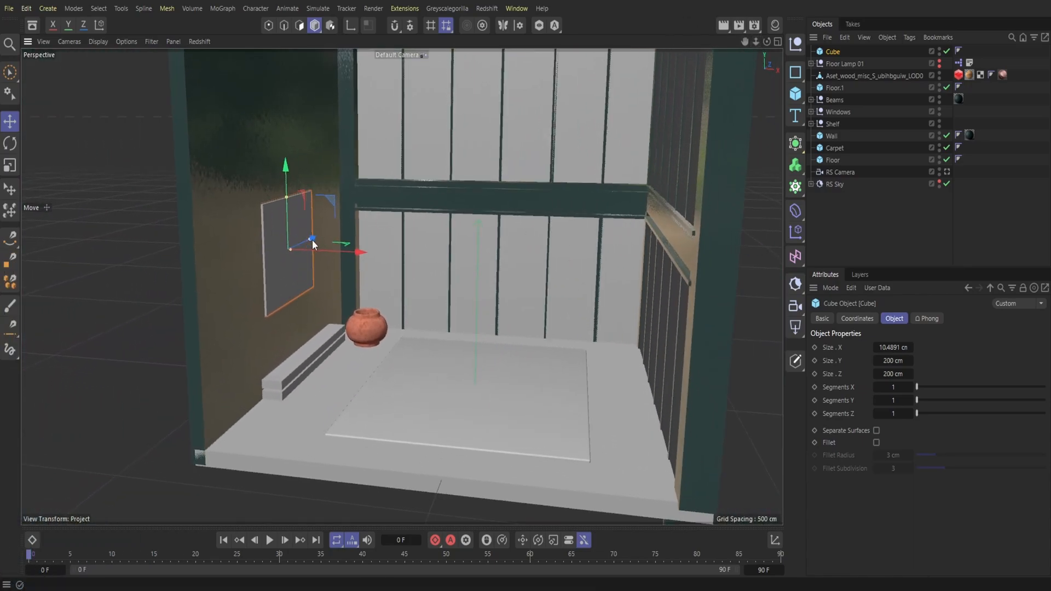
drag(312, 239, 315, 240)
drag(291, 193, 288, 180)
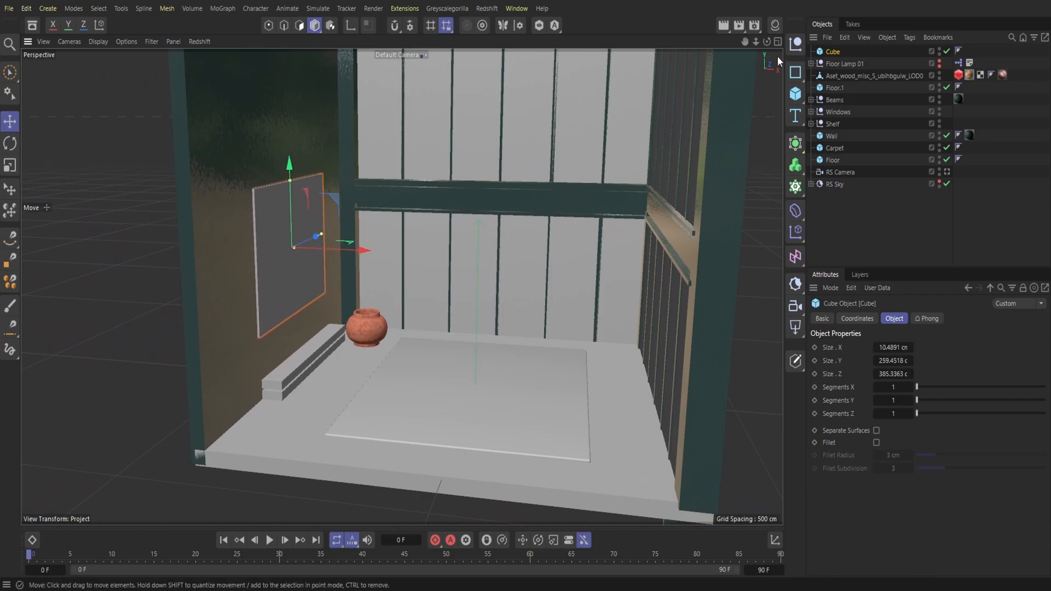
Step: Duplicate the wall panel and reduce the copy to a strip about 5.8 cm high along its upper edge
click(844, 37)
click(846, 38)
click(847, 37)
click(868, 102)
drag(290, 182, 291, 153)
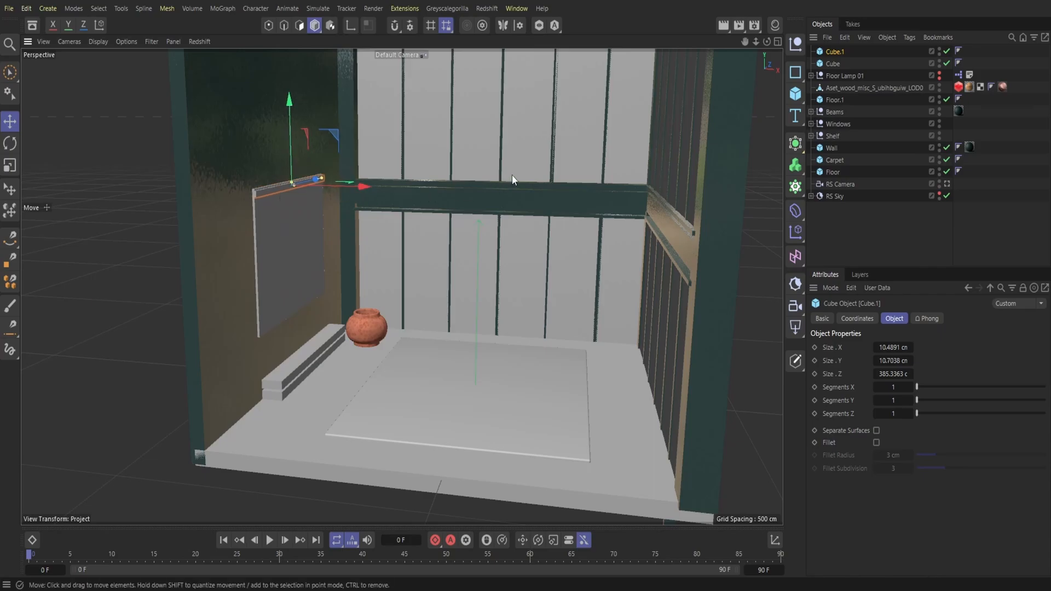
drag(289, 156, 289, 156)
drag(767, 42, 770, 156)
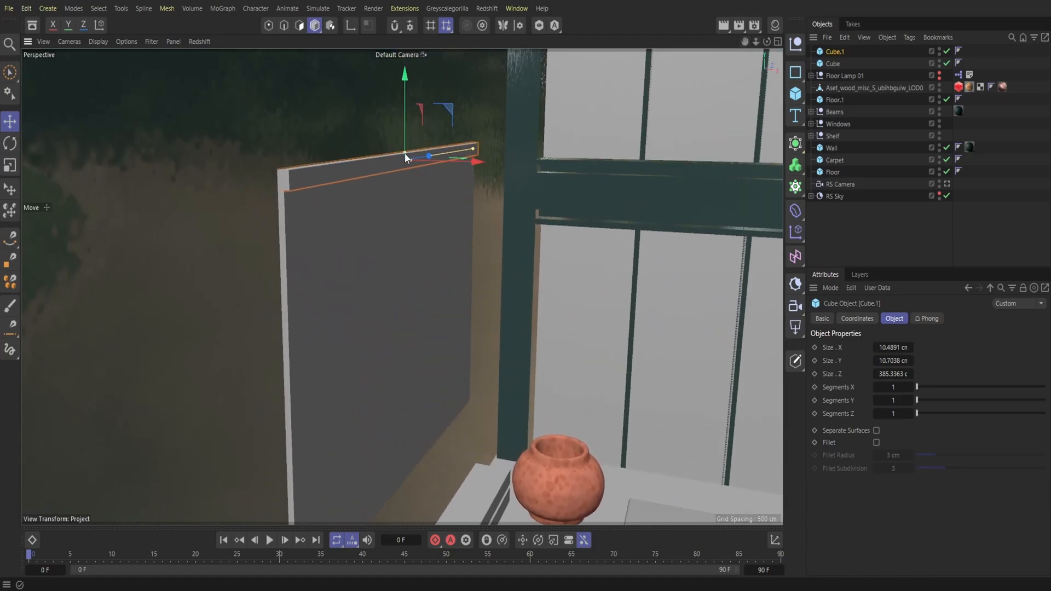
drag(405, 153, 405, 133)
Step: Duplicate the upper frame strip and rotate the copy upright
drag(767, 41, 711, 44)
click(842, 38)
click(846, 88)
click(845, 38)
click(862, 102)
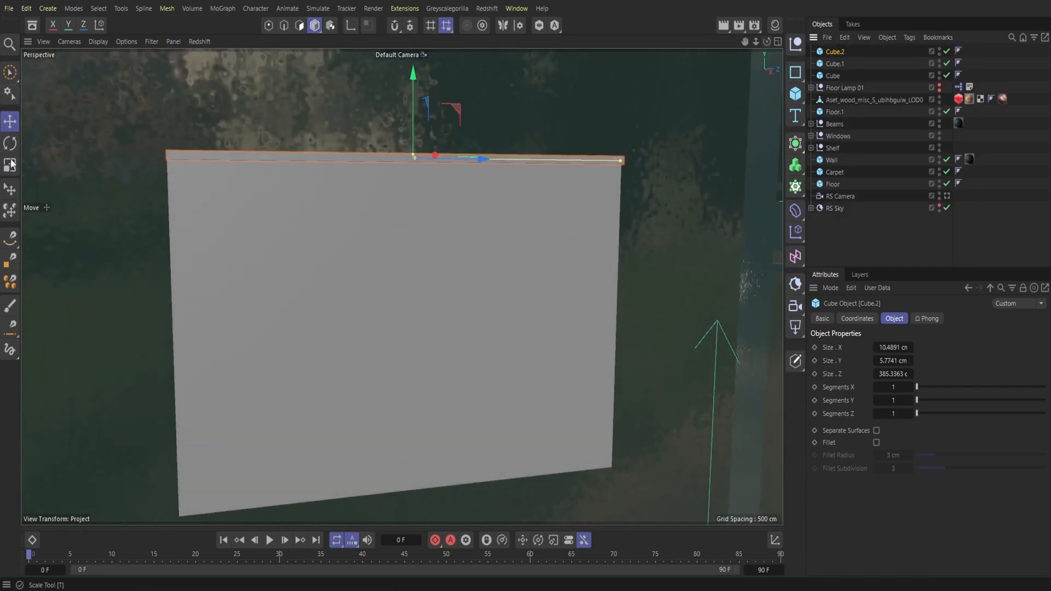
key(r)
drag(367, 155, 397, 226)
key(e)
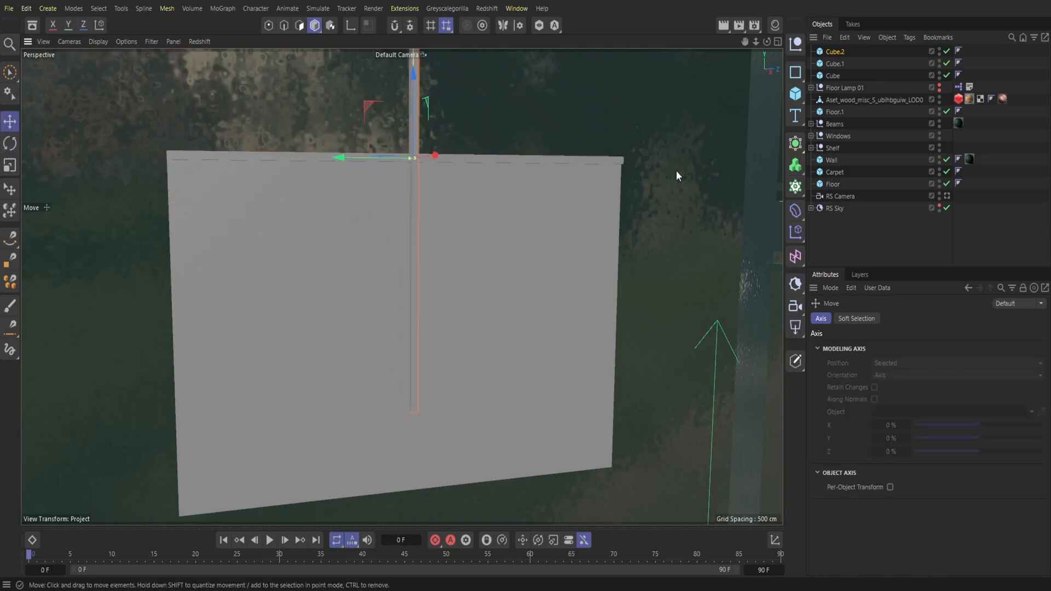
Step: Fit the upright strip to the panel's edge farthest from the windows, shortening it to about 259 cm
drag(756, 42, 733, 43)
drag(336, 181, 139, 181)
drag(218, 131, 228, 275)
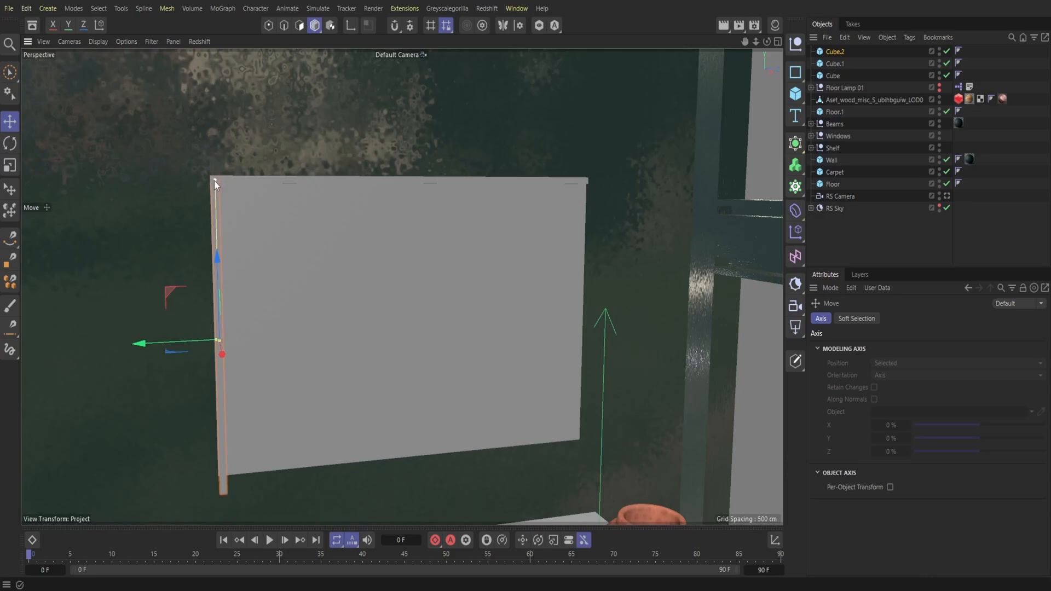
drag(216, 273, 350, 277)
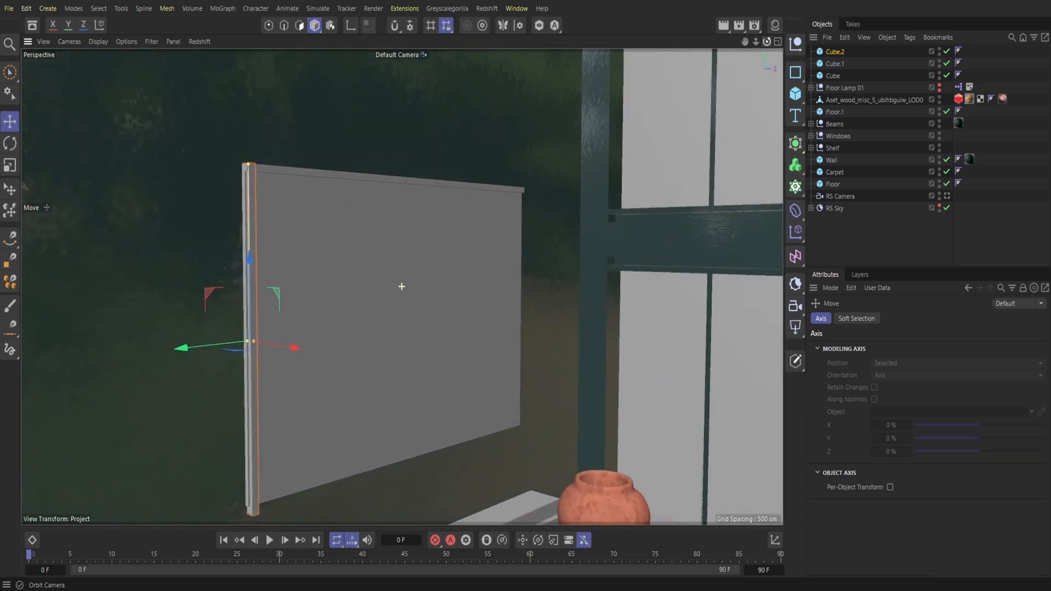
drag(225, 346, 222, 346)
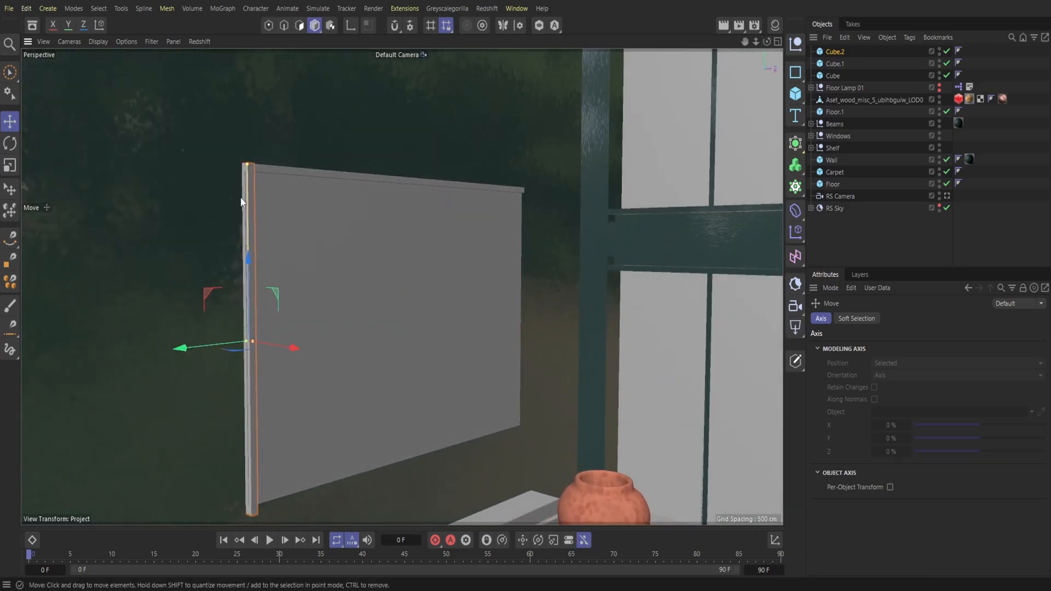
drag(248, 263, 248, 259)
Step: Duplicate the upper frame strip and move the copy down to the panel's lower edge
click(836, 64)
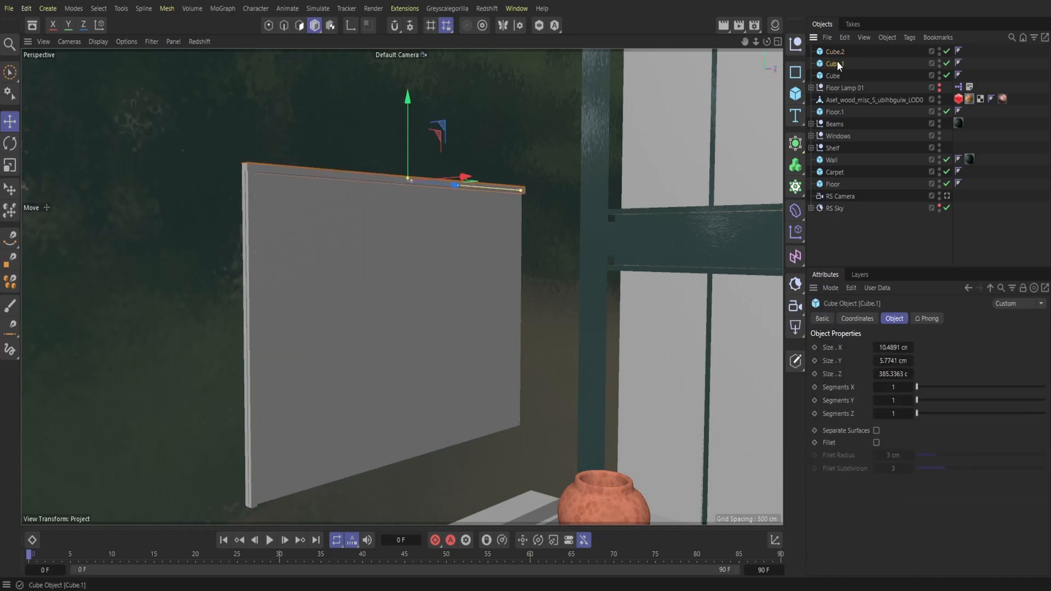
right_click(834, 51)
click(858, 88)
right_click(850, 57)
click(862, 102)
drag(409, 145, 428, 418)
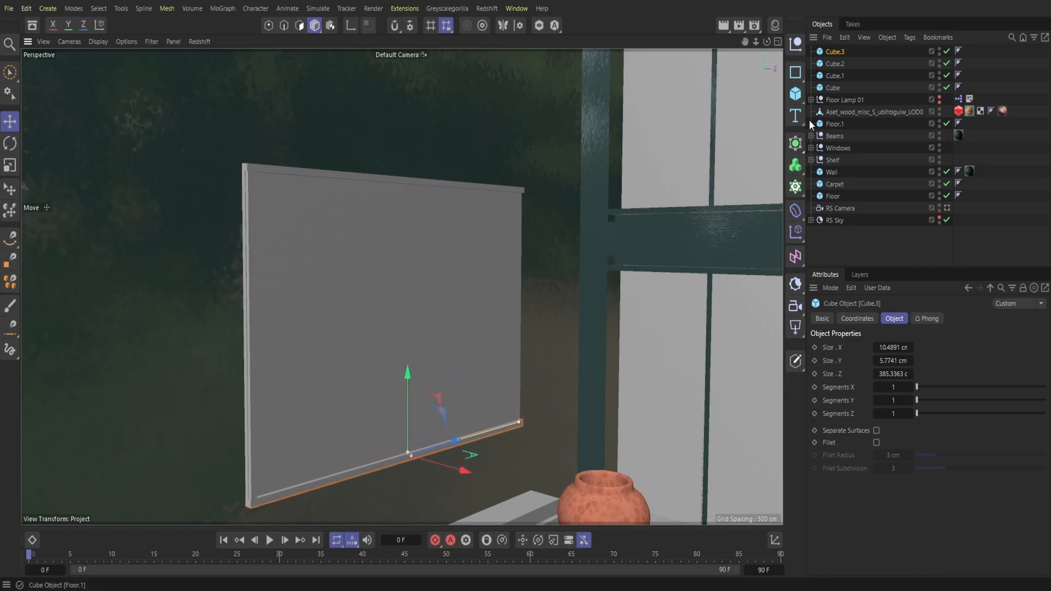
Step: Duplicate the upright frame strip and move the copy to the panel's edge nearest the windows
click(251, 296)
click(845, 37)
click(873, 86)
click(845, 37)
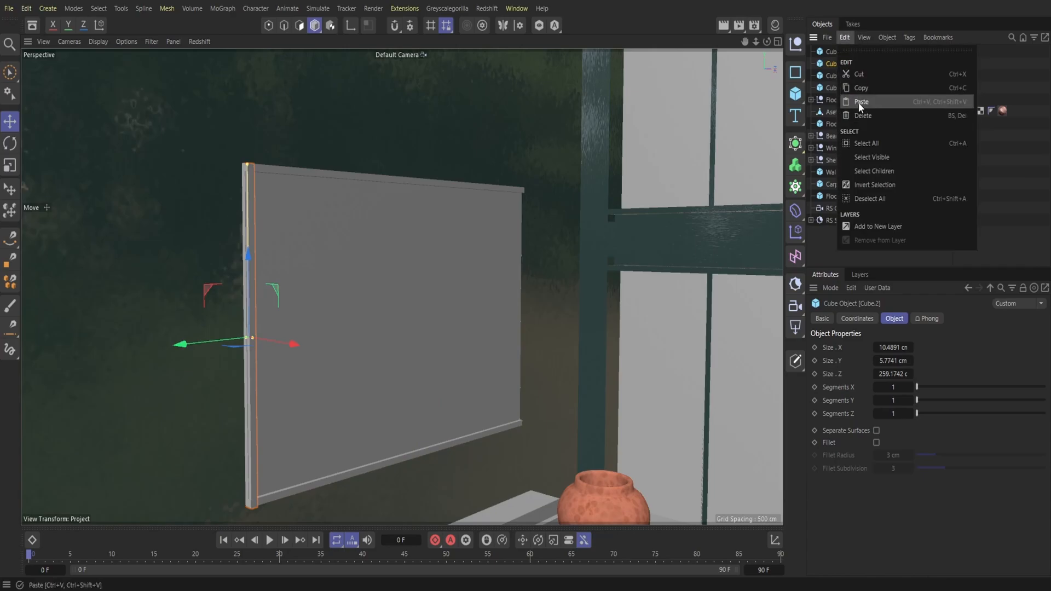
click(859, 104)
drag(223, 341, 501, 336)
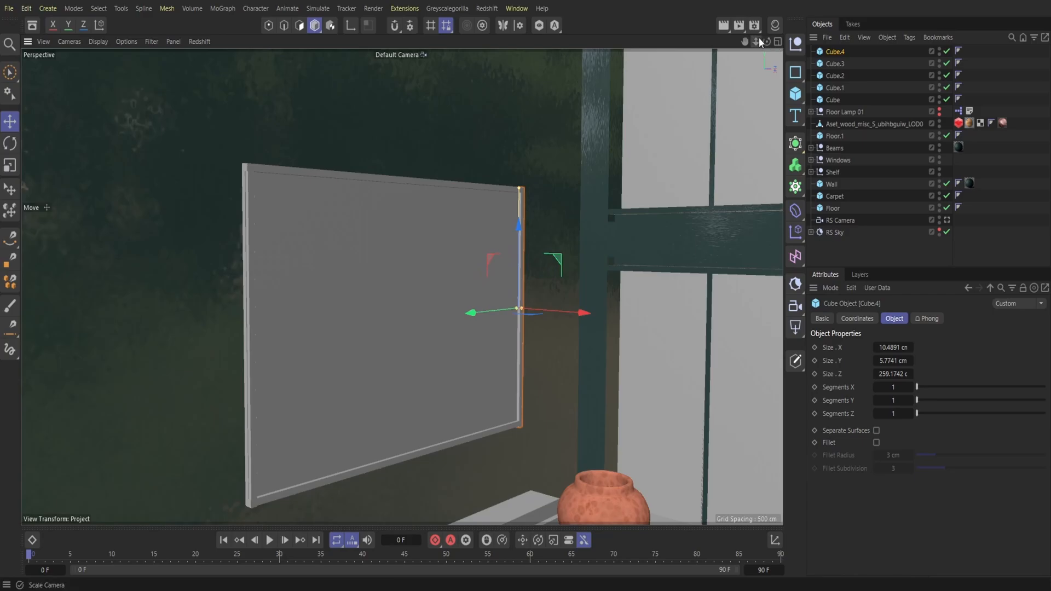
Step: Create a null named Picture Frame and group the panel and its four border strips under it
click(795, 43)
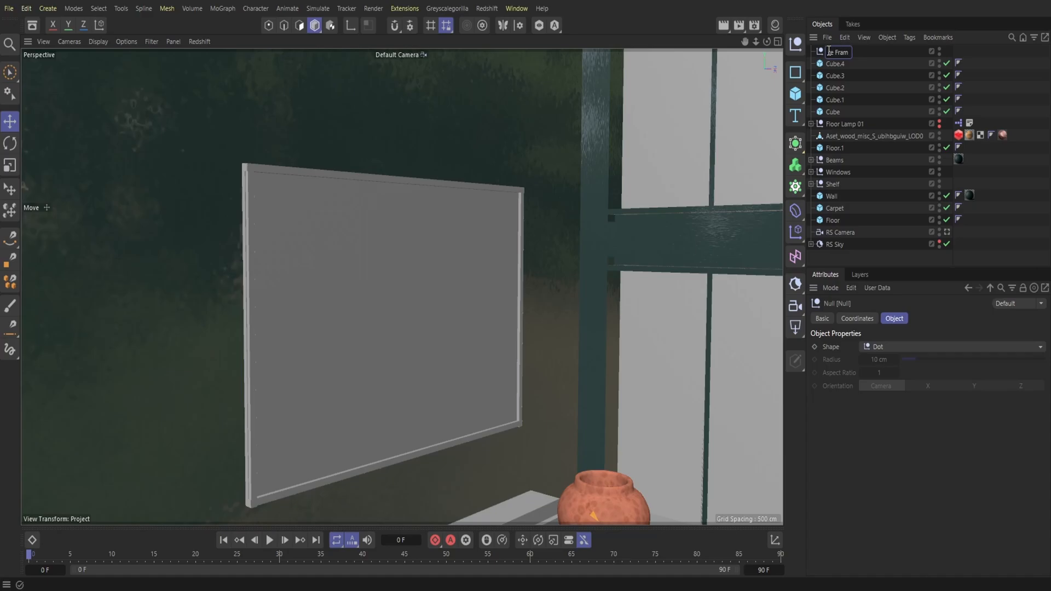
key(Return)
click(839, 112)
drag(860, 116, 839, 52)
click(832, 53)
Step: Try the Plaster Fine 002 DarkPetrol 300cm material on the whole Picture Frame group and remove it again
click(776, 26)
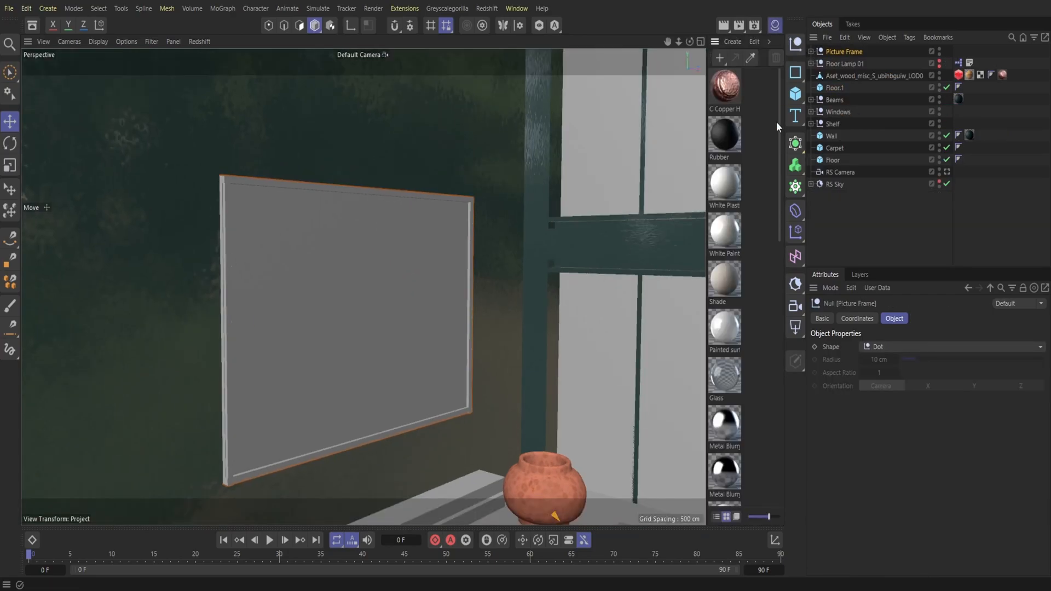
drag(827, 76, 846, 52)
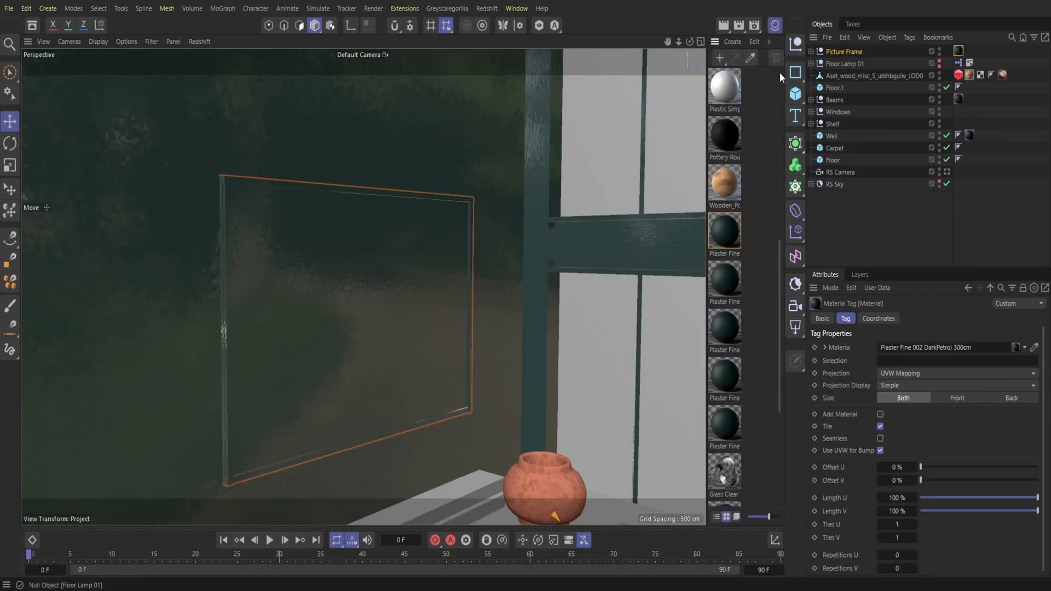
click(778, 24)
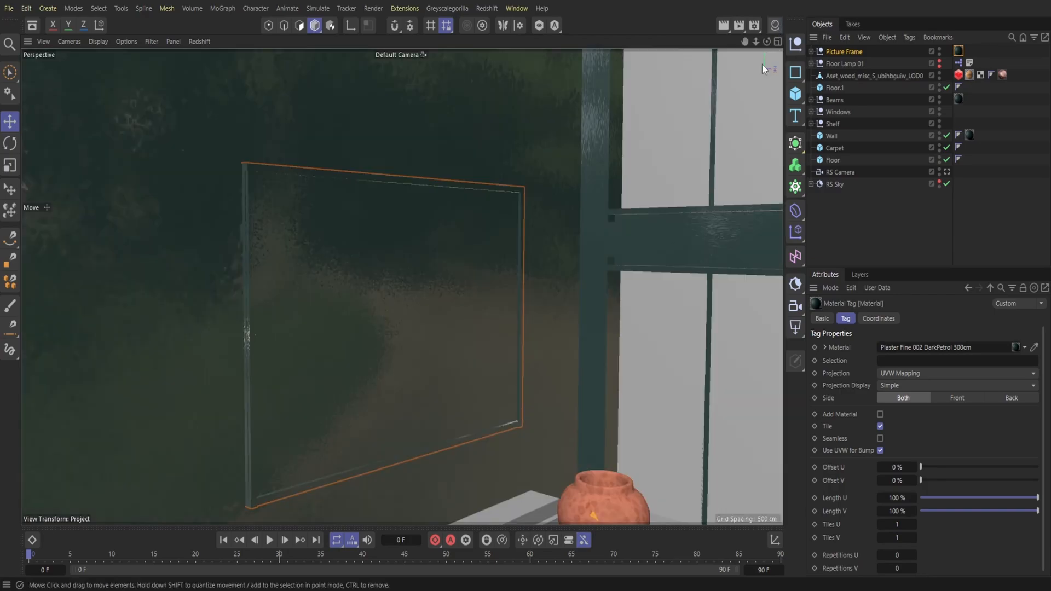
click(811, 51)
click(811, 51)
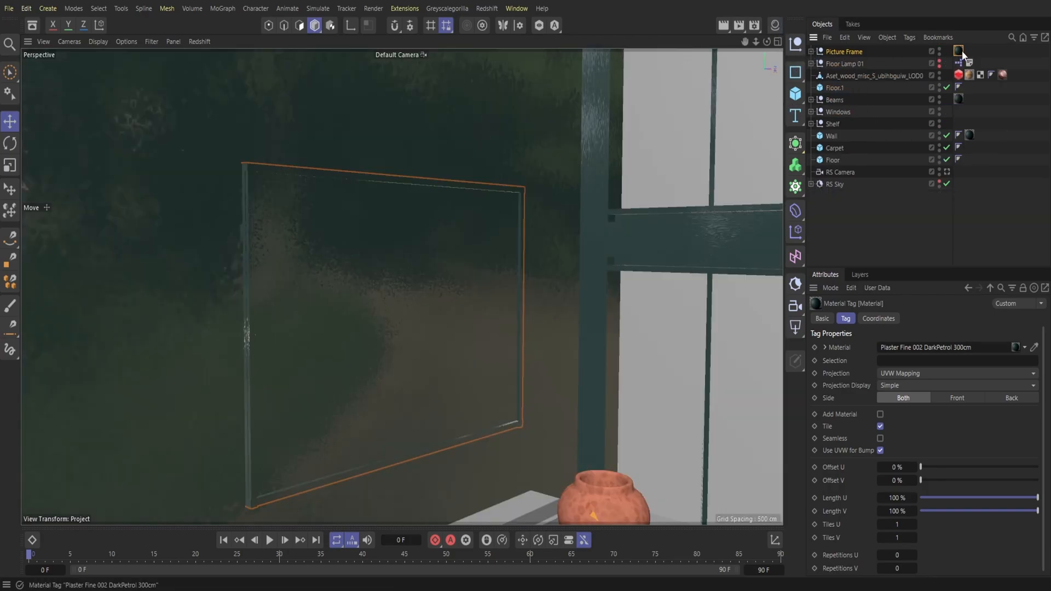
key(Delete)
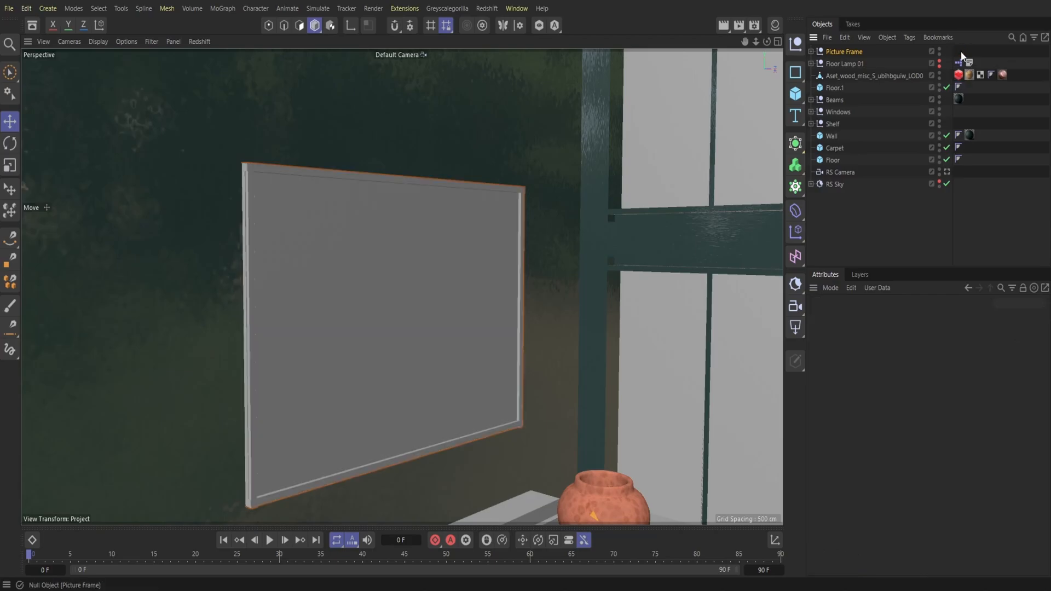
Step: Apply the Plaster Fine 002 DarkPetrol 300cm material only to the four border strips of the Picture Frame group
click(774, 25)
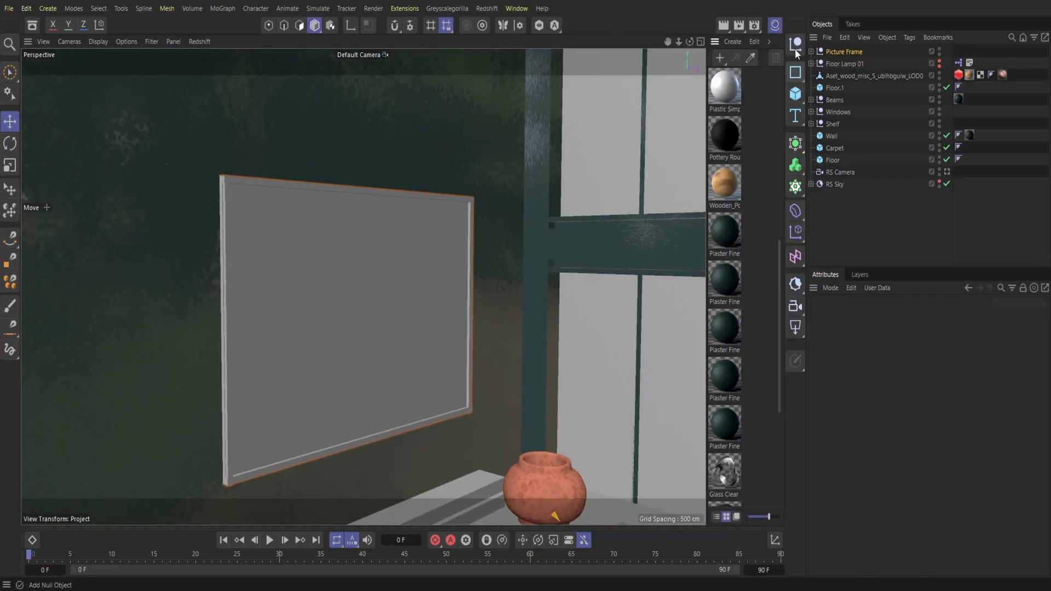
click(811, 52)
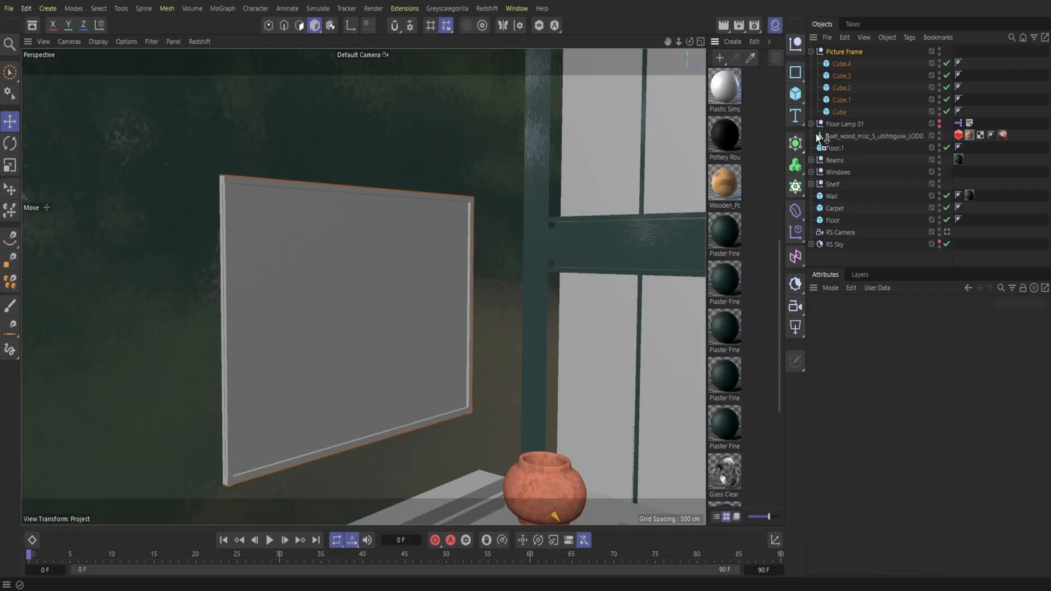
drag(839, 99, 848, 64)
click(811, 51)
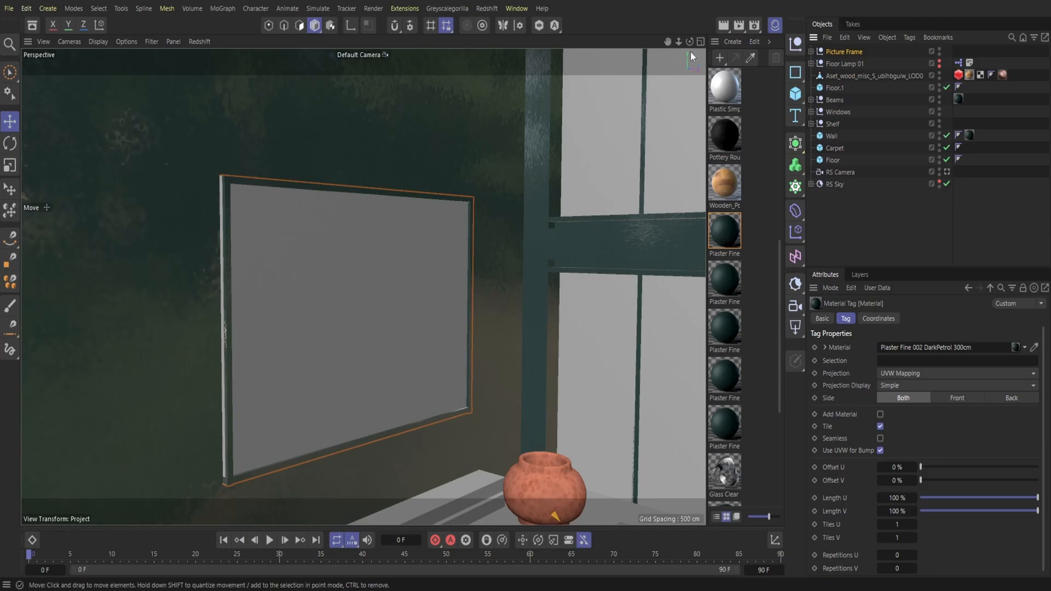
click(773, 25)
drag(756, 42, 650, 40)
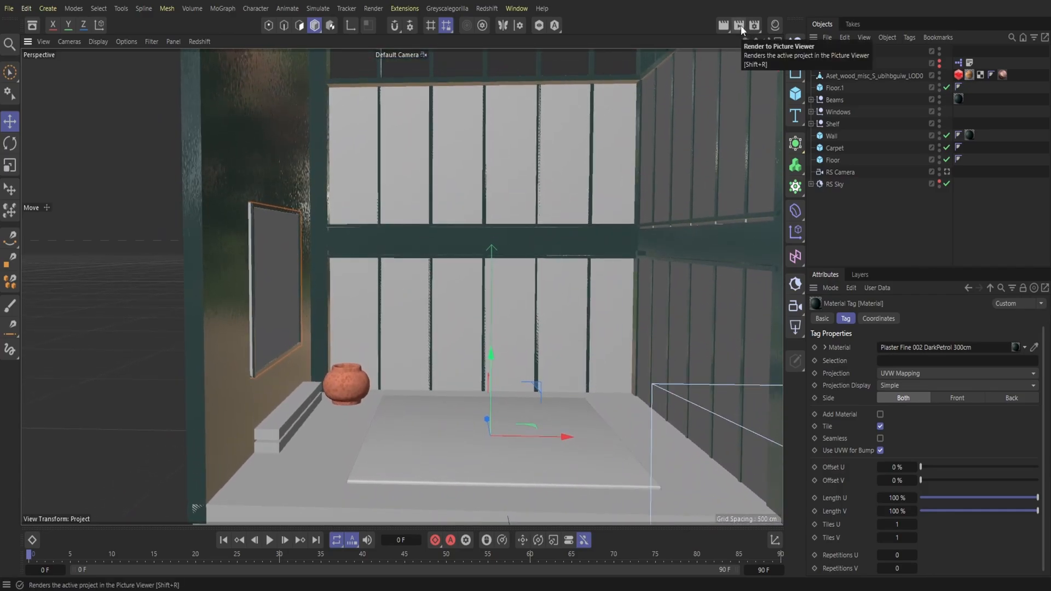
Step: Load the Oak Wood Planks Medium 09 material from the Wood Vol1 - Redshift collection of the Greyscalegorilla Plus Library
click(486, 8)
mouse_move(447, 8)
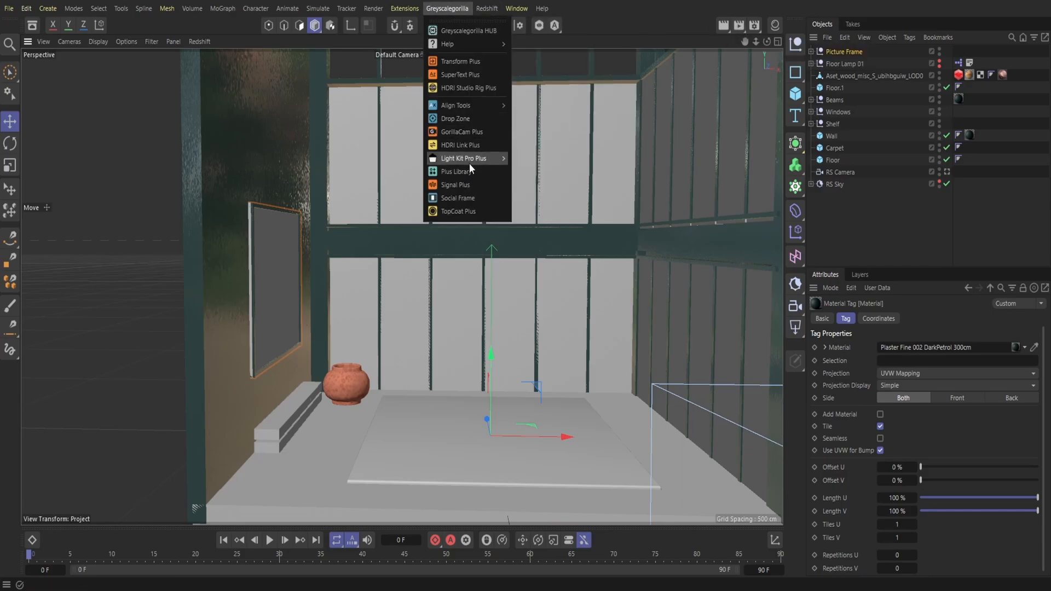
click(462, 172)
click(495, 208)
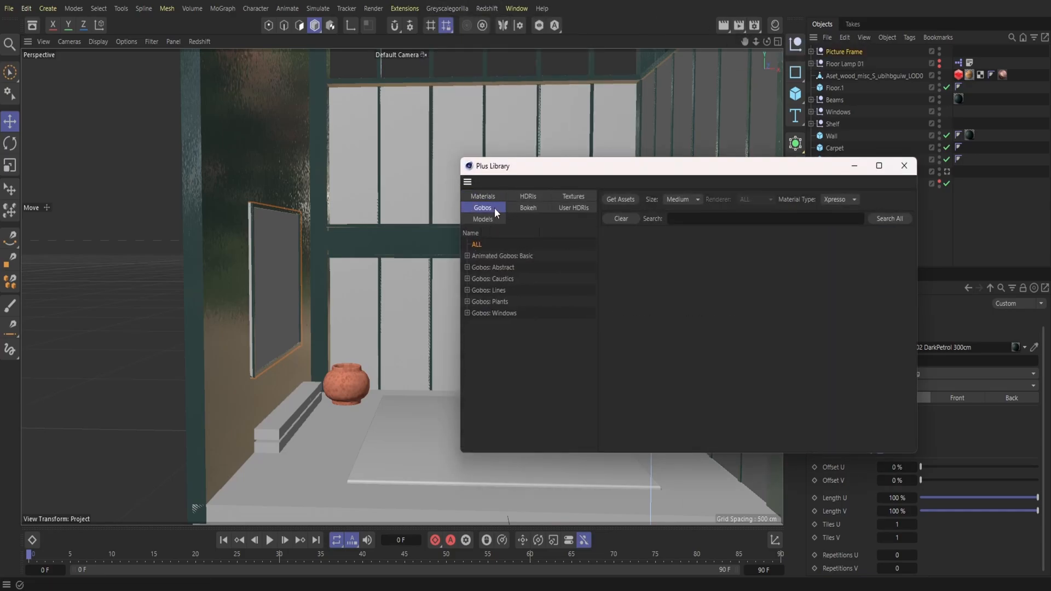
click(492, 197)
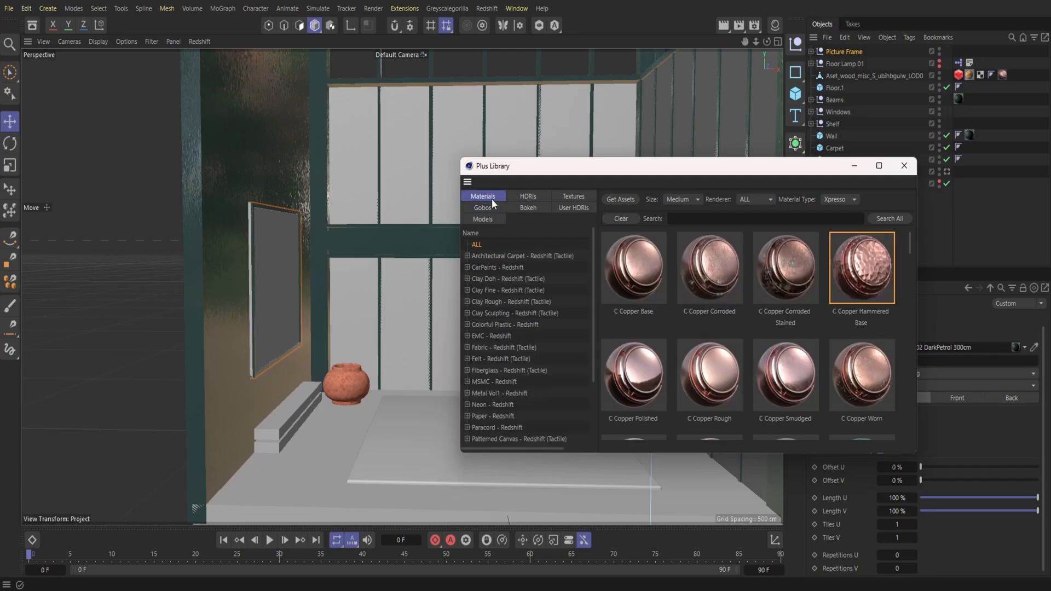
click(517, 437)
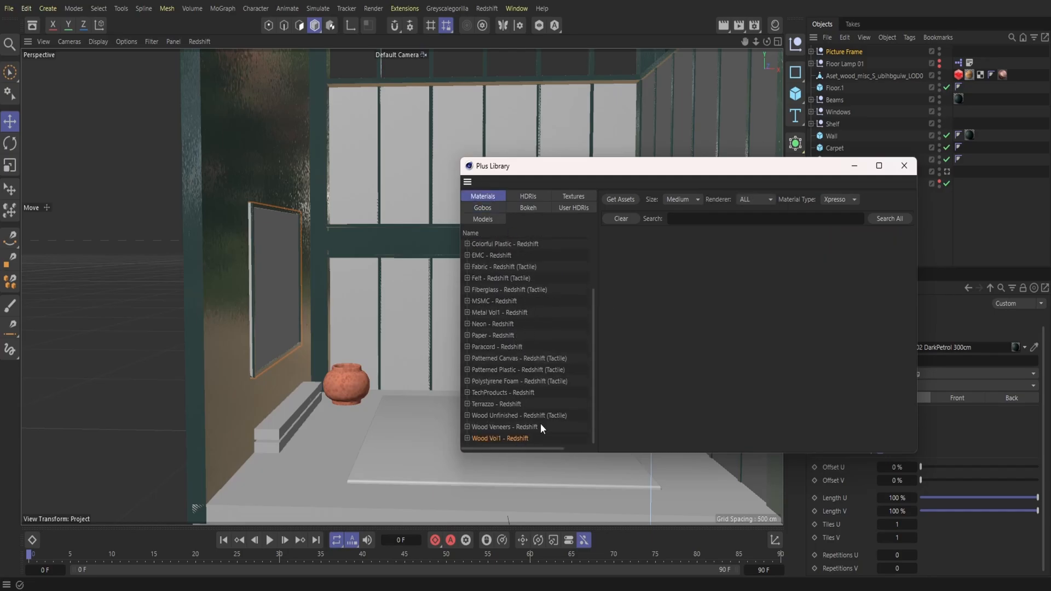
scroll(619, 393, down, 3)
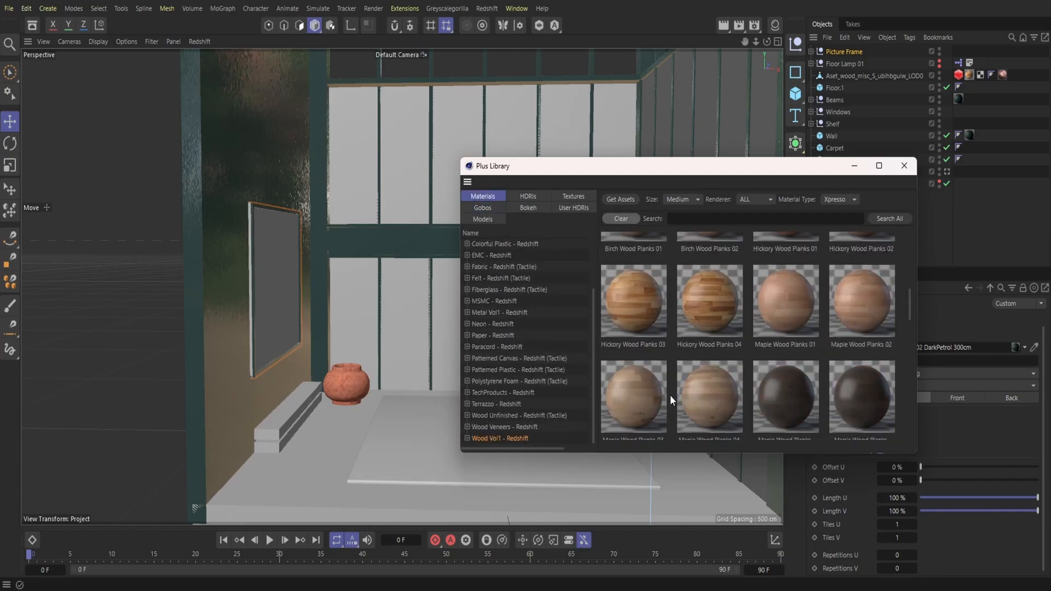
scroll(670, 395, down, 3)
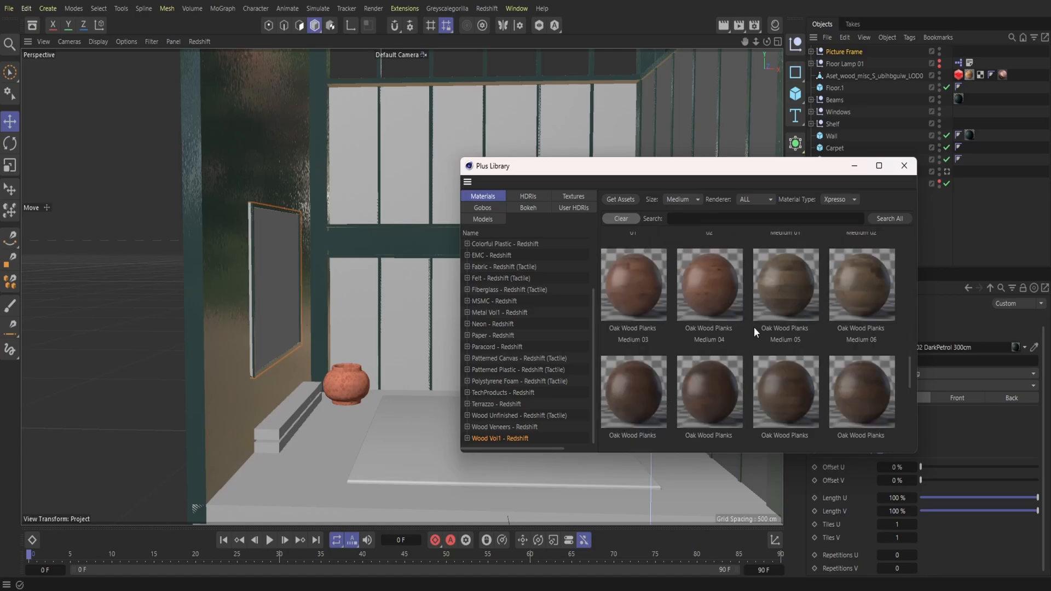
scroll(753, 327, down, 1)
click(789, 317)
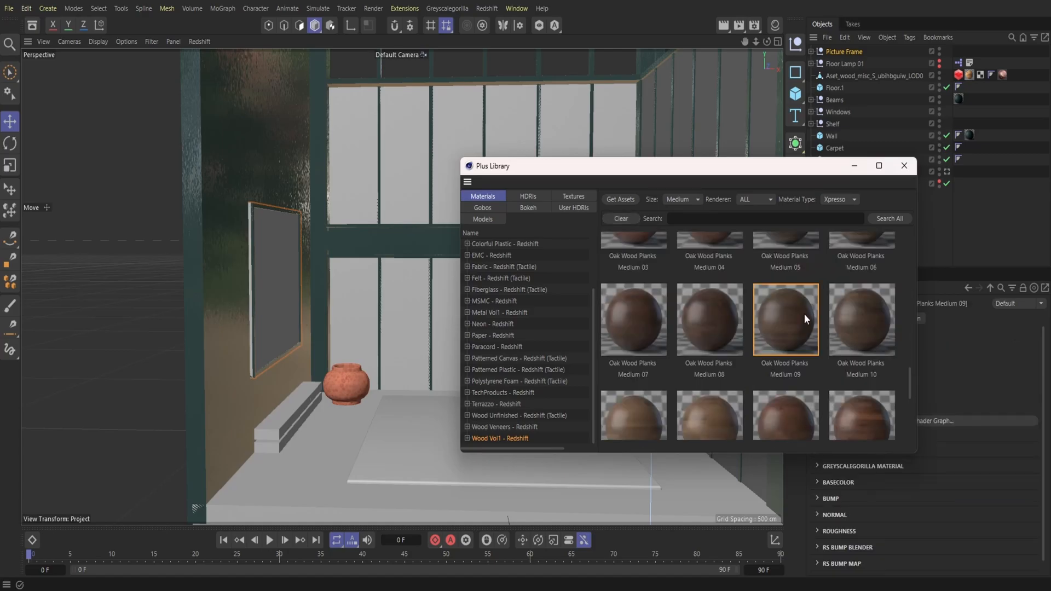
click(904, 166)
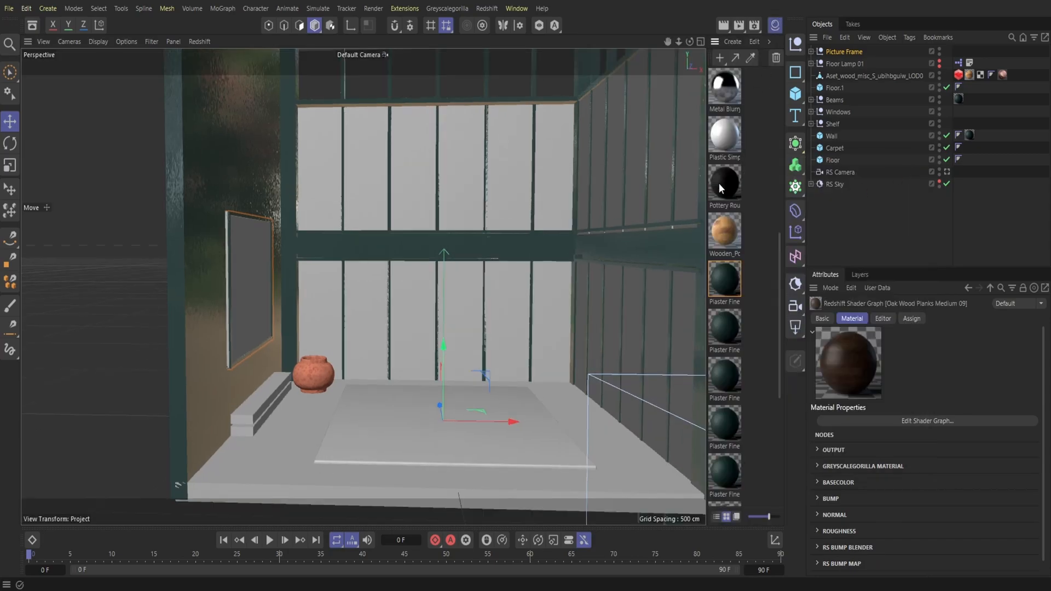
Step: Save the project and apply the Oak Wood Planks Medium 09 material to the Floor object
click(9, 9)
click(40, 168)
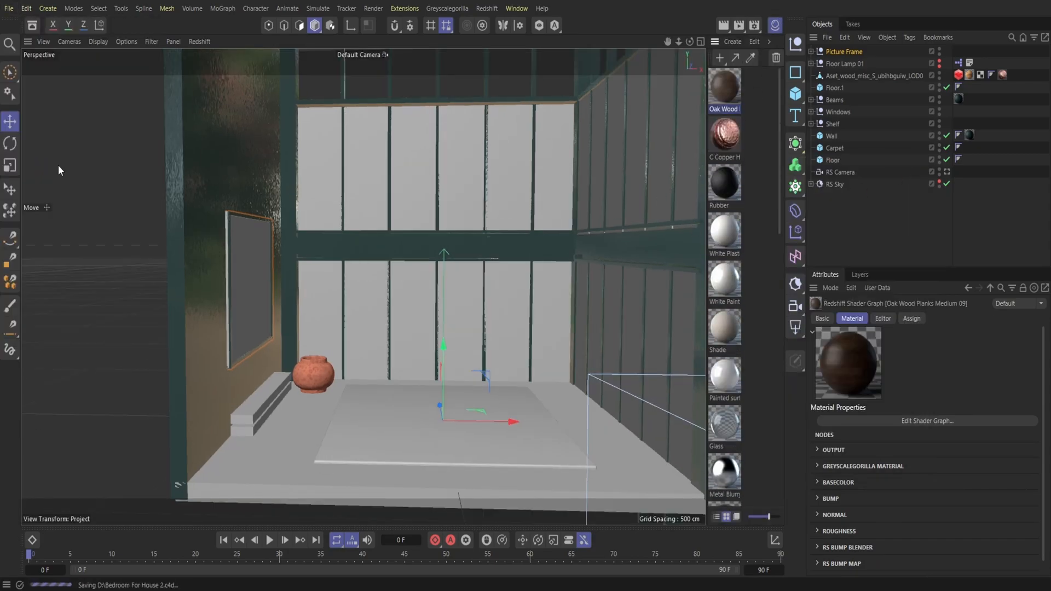
drag(731, 91, 608, 448)
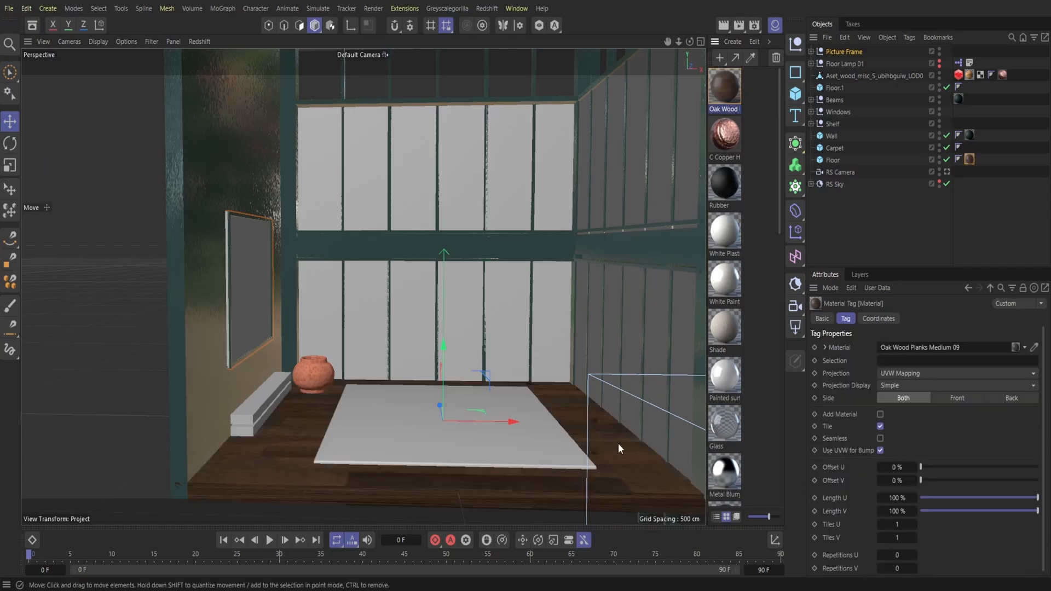
Step: Subdivide the Floor cube into 20 segments along X, Y and Z
click(832, 160)
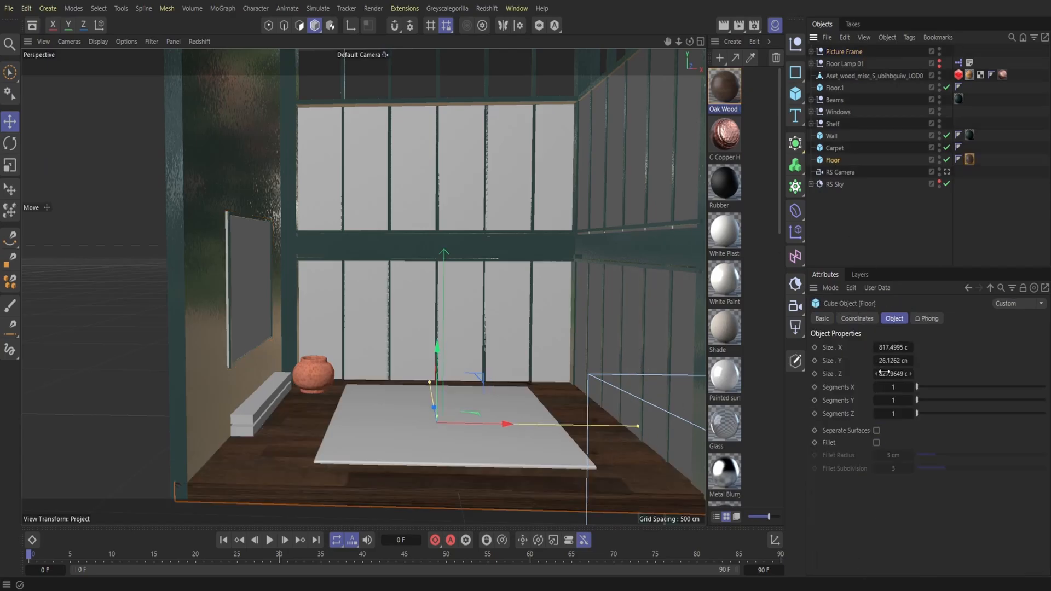
click(1044, 400)
click(1044, 387)
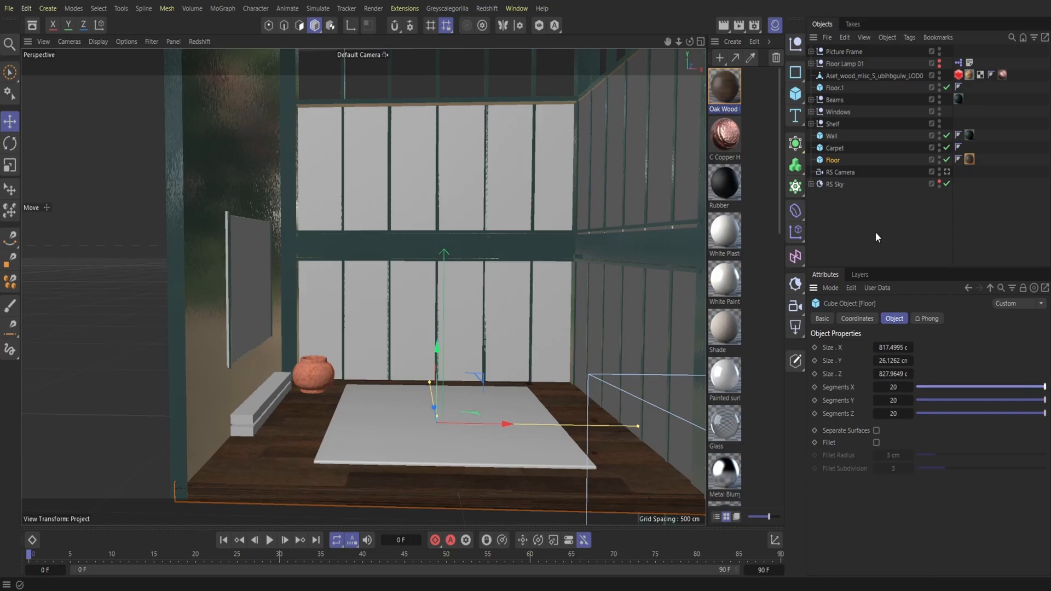
Step: Add a Redshift Object tag to the Floor and override its geometry settings with tessellation and displacement enabled
right_click(838, 159)
click(812, 231)
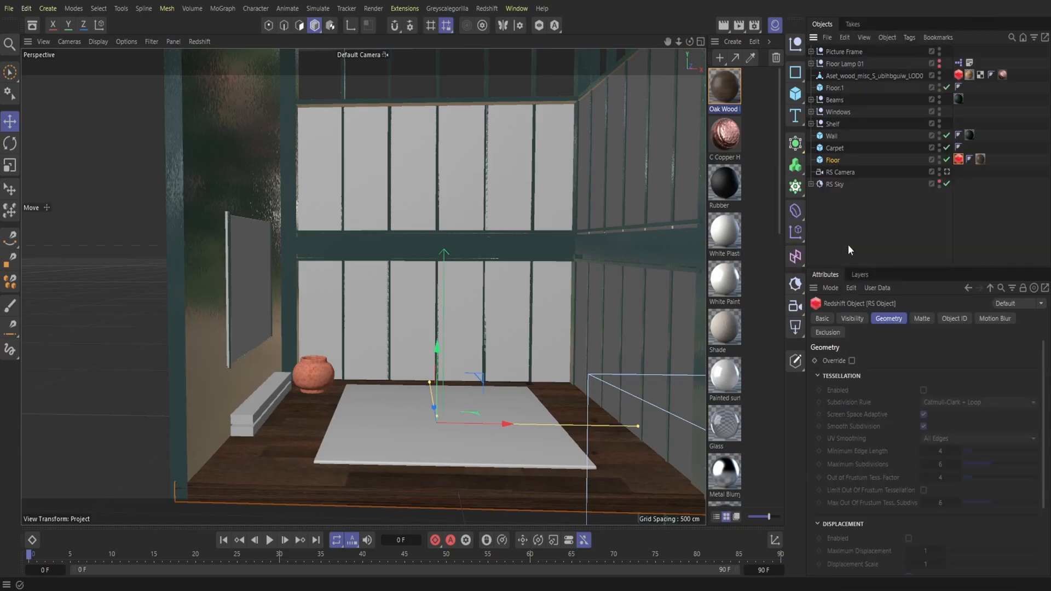
click(851, 360)
click(924, 390)
click(908, 538)
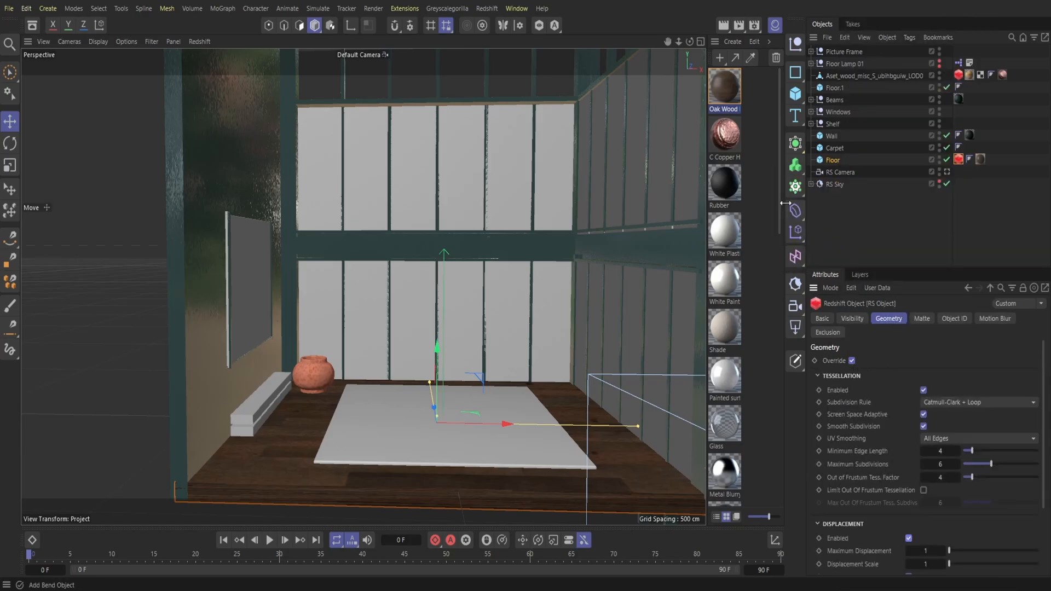
Step: Change the projection of the Floor's Oak Wood Planks Medium 09 material tag to Cubic and hide the material manager
click(981, 158)
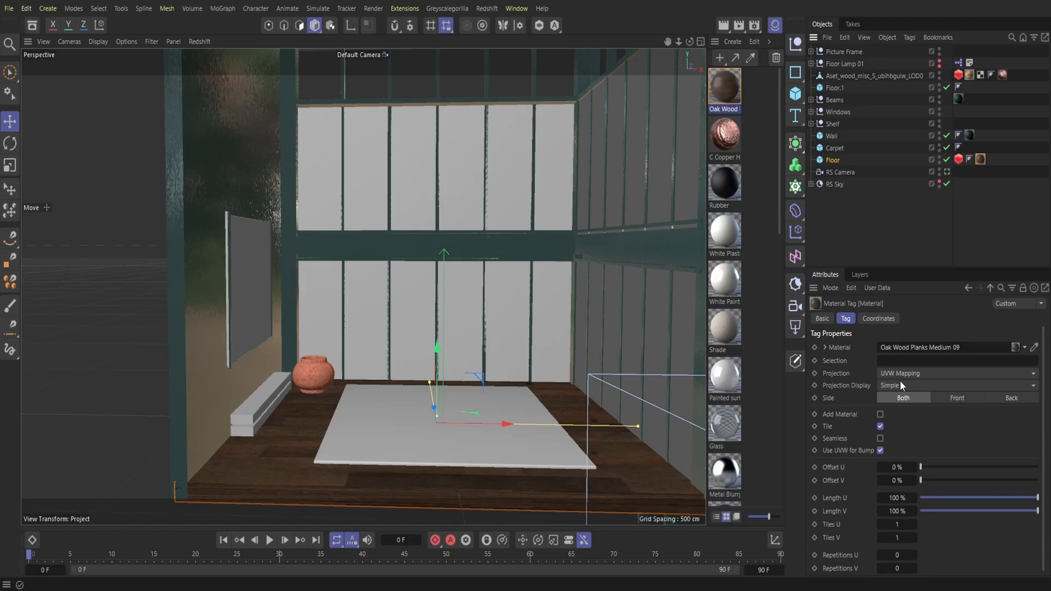
click(899, 373)
click(911, 427)
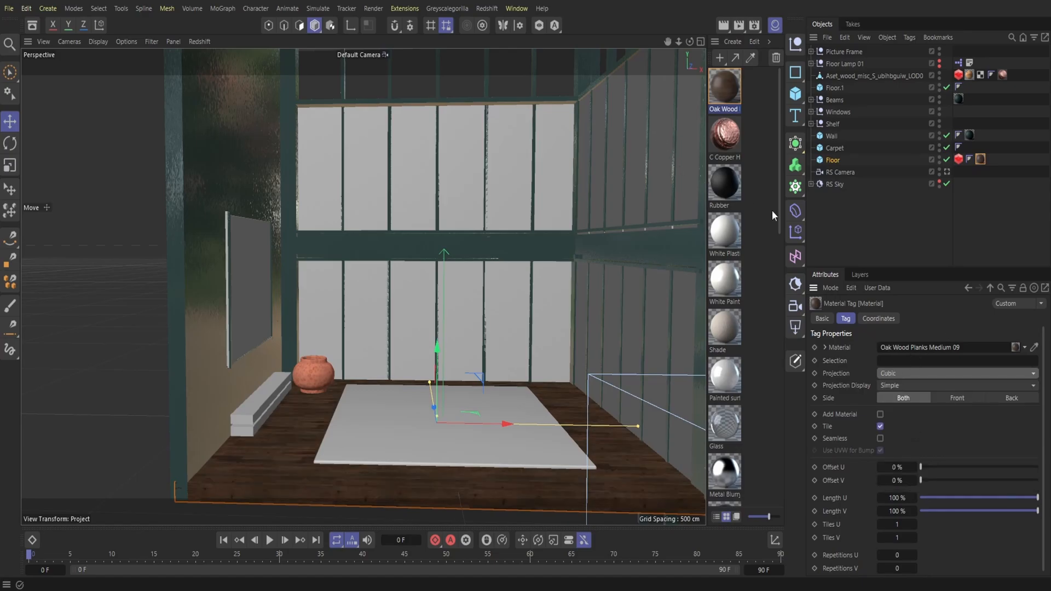
click(772, 28)
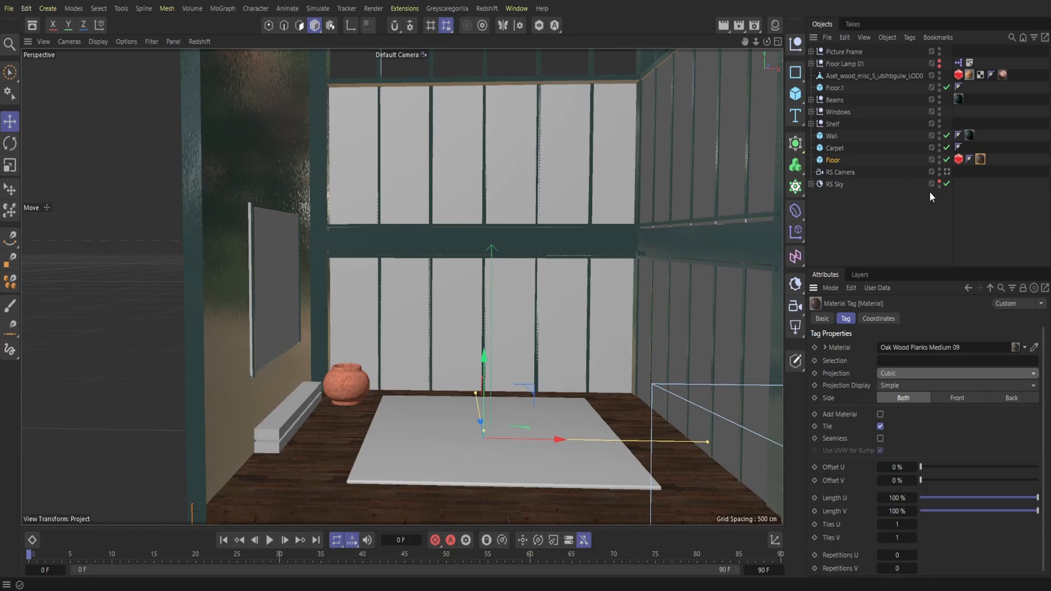
Step: Make Floor Lamp 01 renderable and start a render from RS Camera in a Redshift RenderView docked beside the viewport
click(939, 67)
click(491, 10)
click(541, 104)
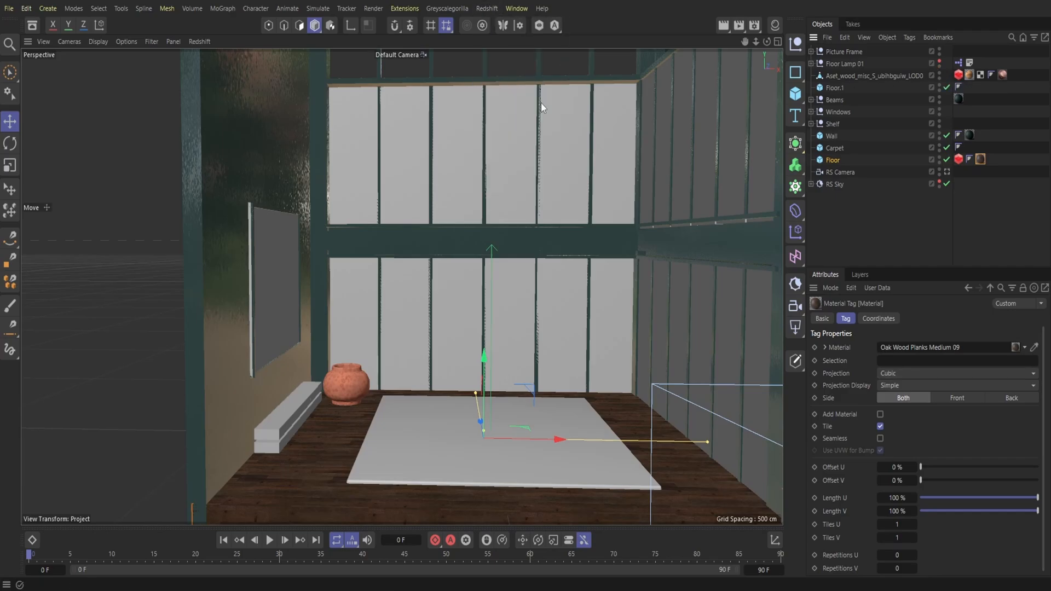
drag(466, 112, 57, 109)
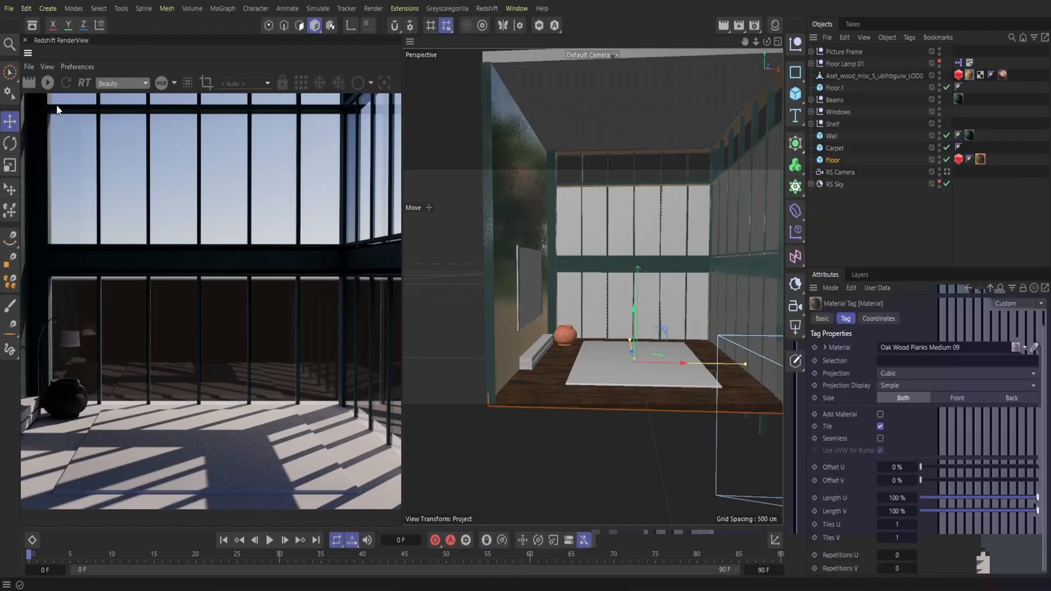
click(235, 82)
click(239, 123)
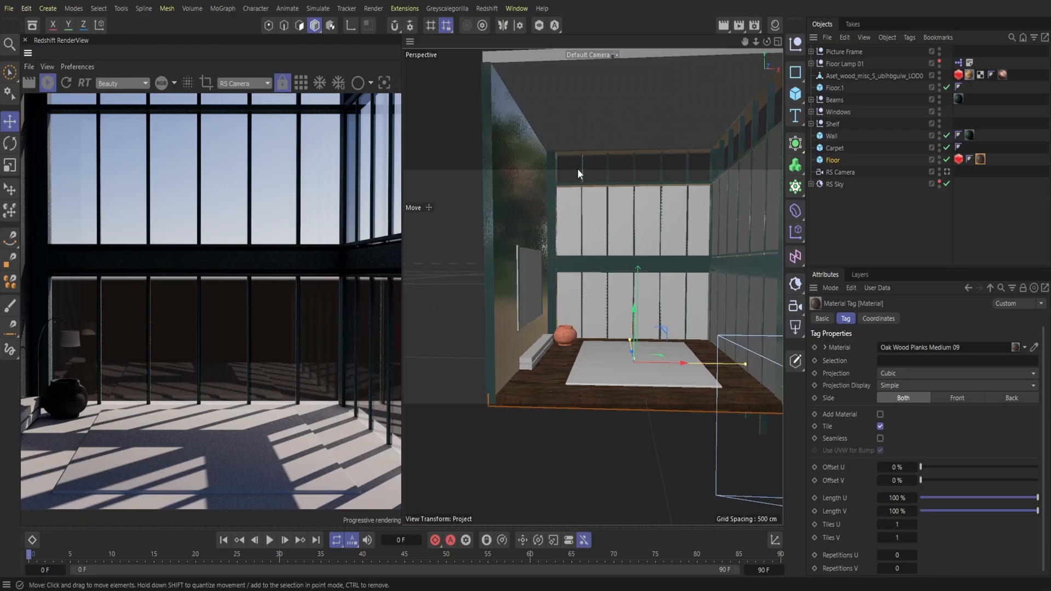
Step: Apply the Glass Clear 001 material to the Windows group and hide the material manager
click(775, 24)
scroll(736, 416, down, 10)
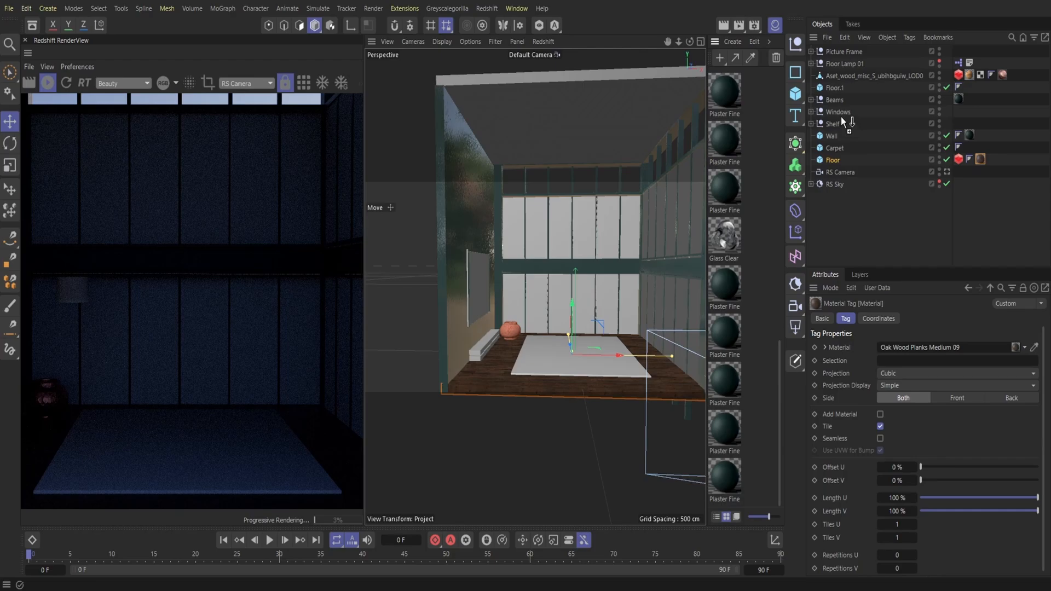
drag(839, 111, 839, 110)
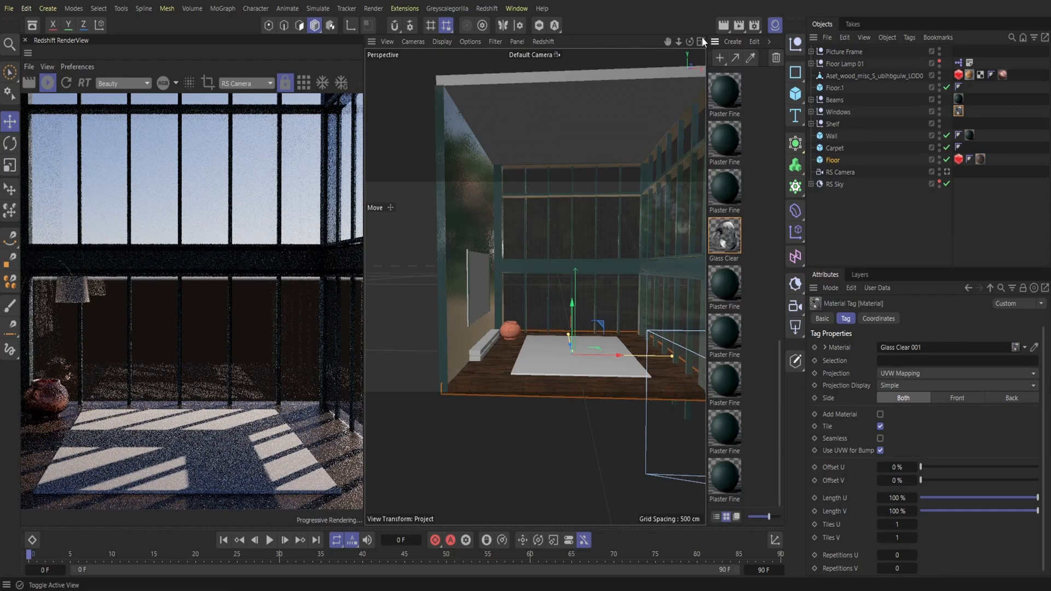
click(775, 26)
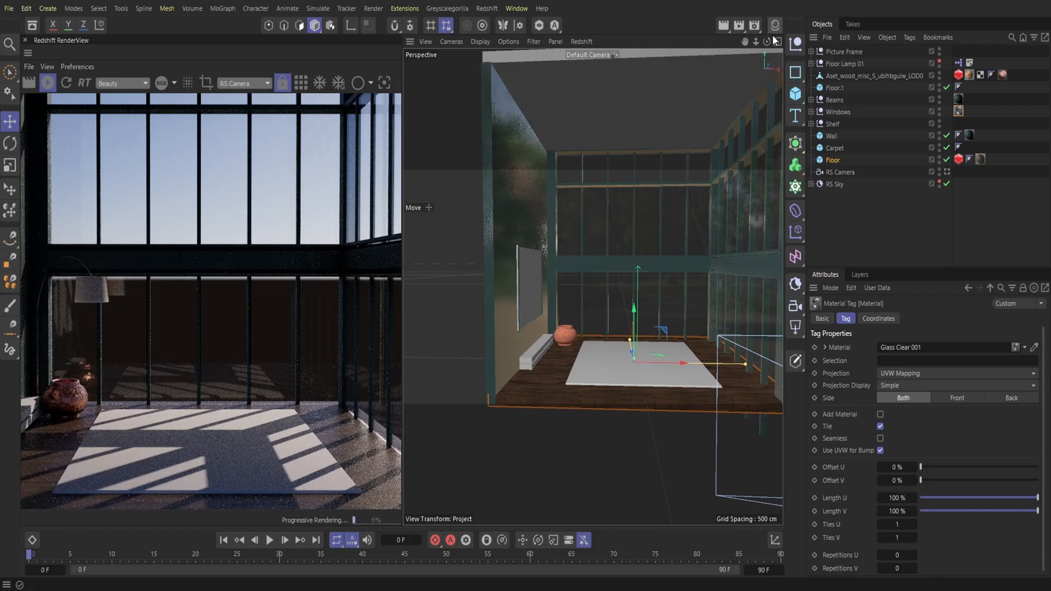
Step: Inspect the render in a widened Redshift RenderView, close it and switch off RS Sky for rendering
drag(403, 241, 587, 257)
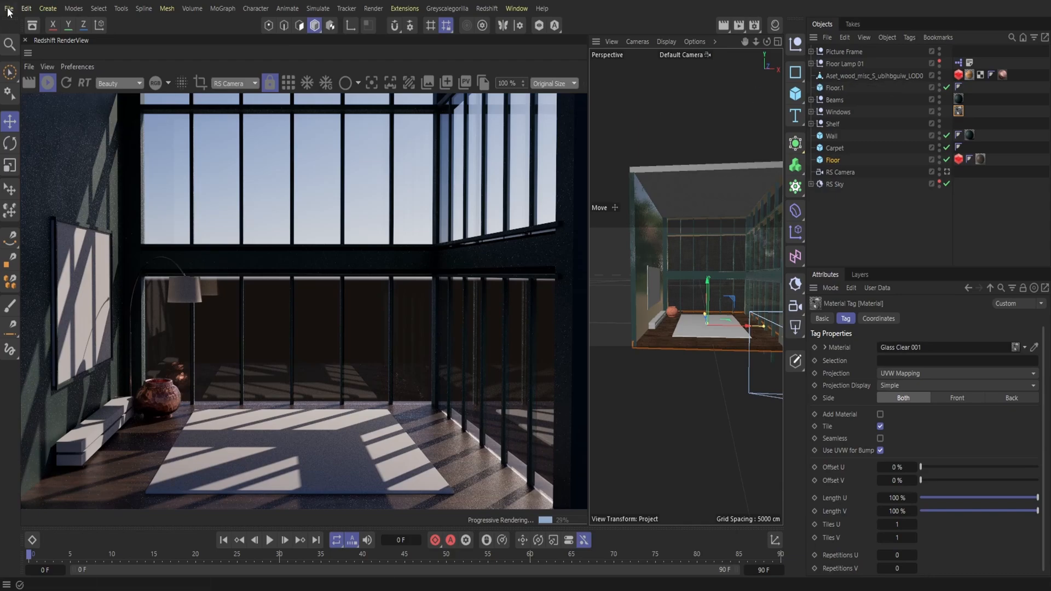
click(24, 42)
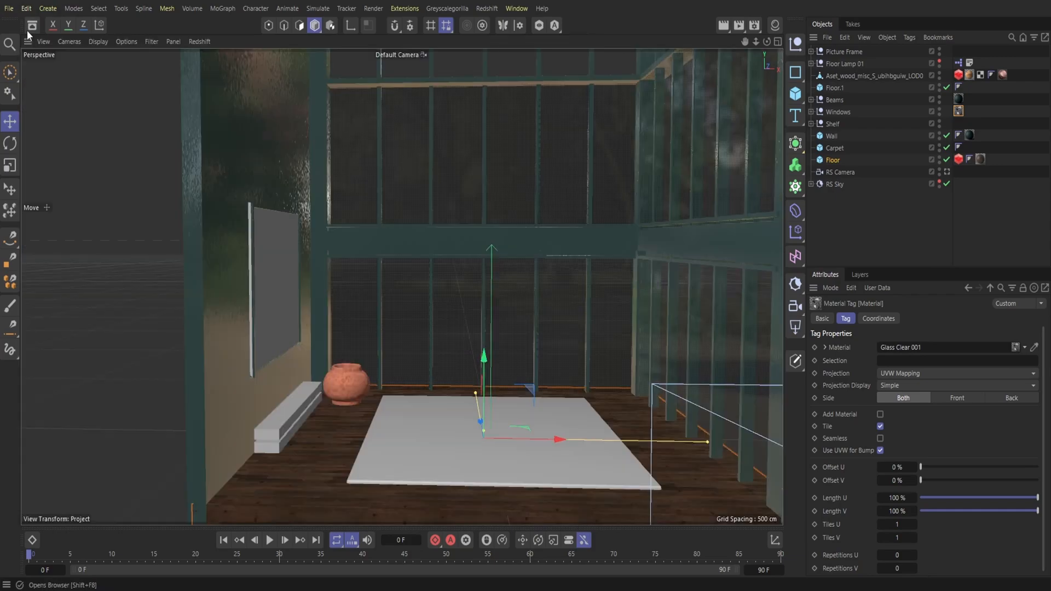
click(939, 187)
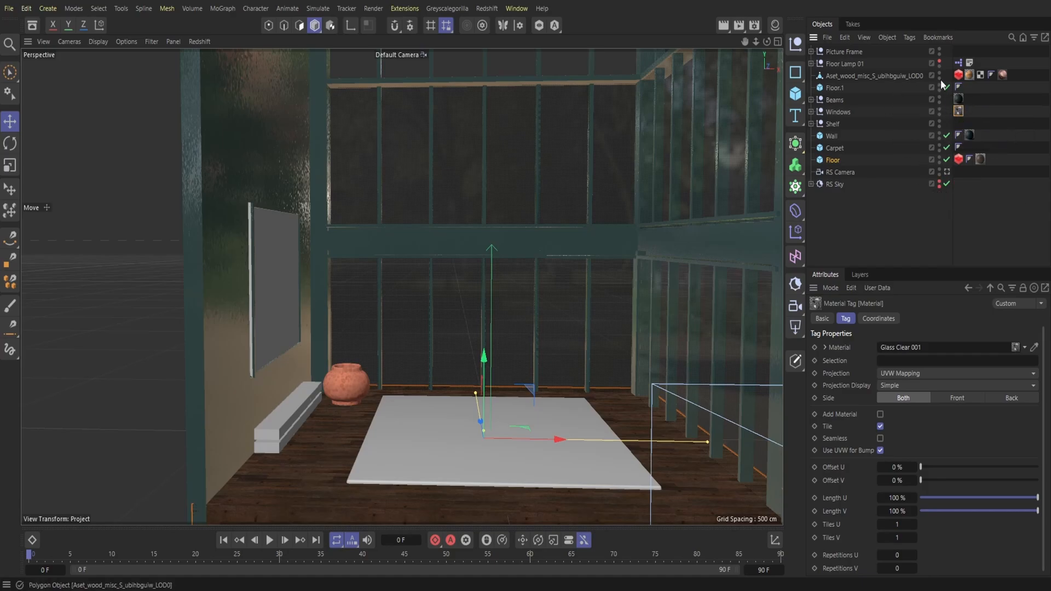
Step: Search the asset browser for bed and look through the bed, bedside table and bedding models
click(32, 25)
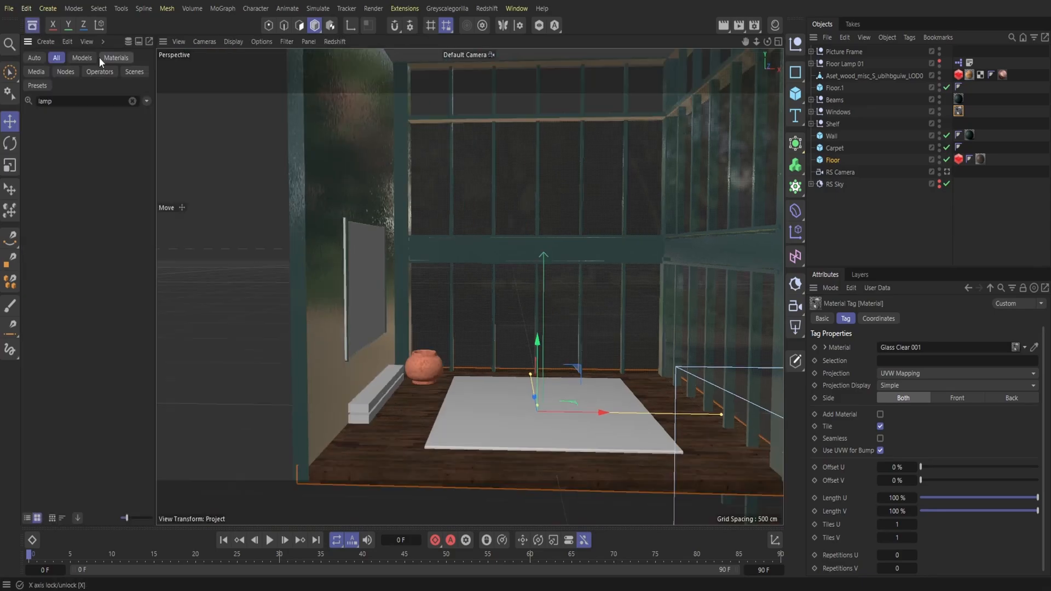
text(bed)
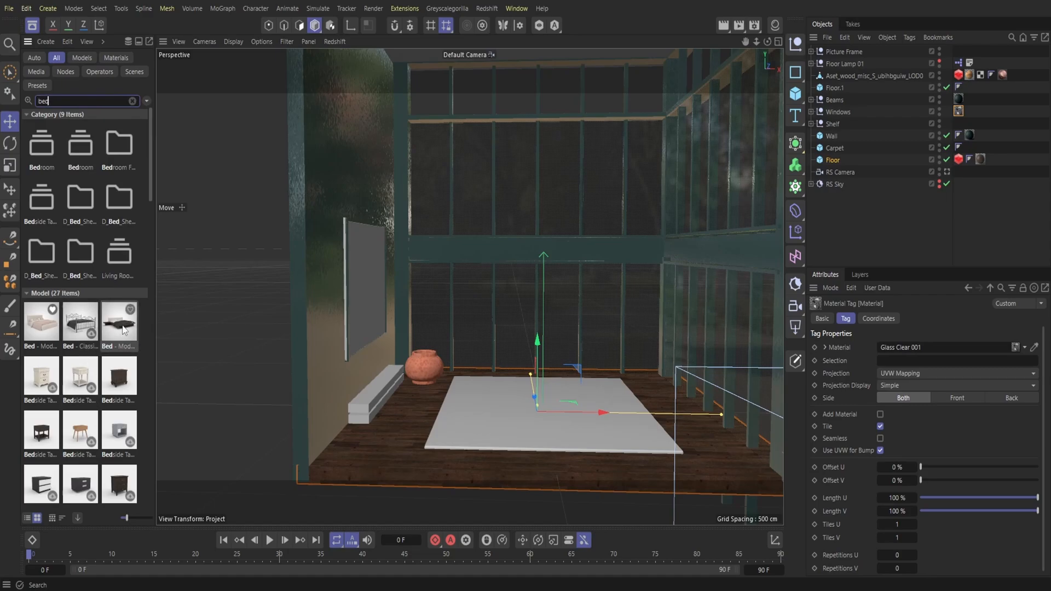
scroll(112, 379, down, 7)
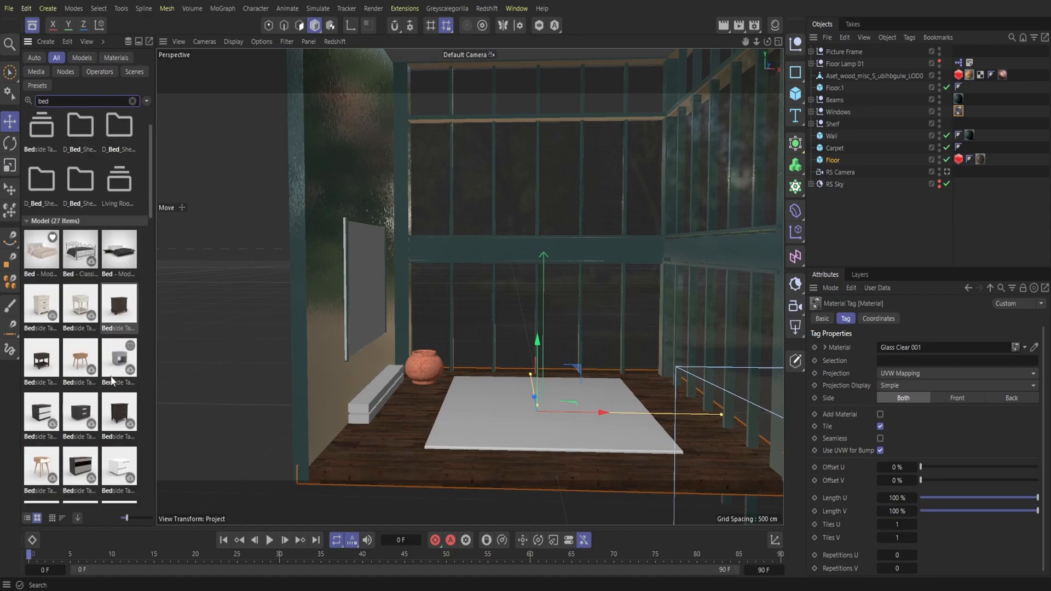
scroll(110, 376, up, 2)
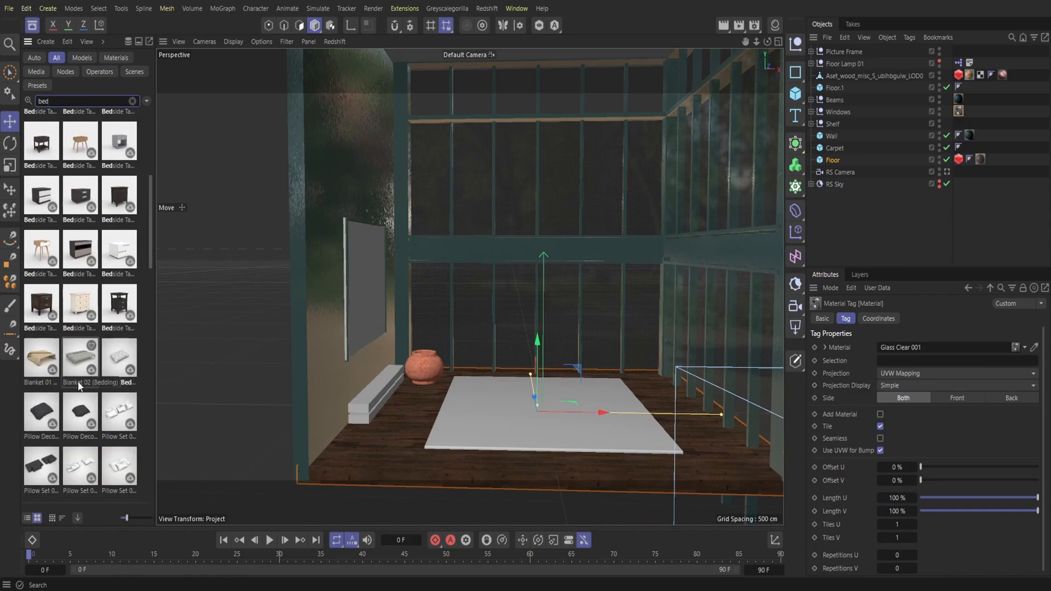
scroll(79, 386, up, 5)
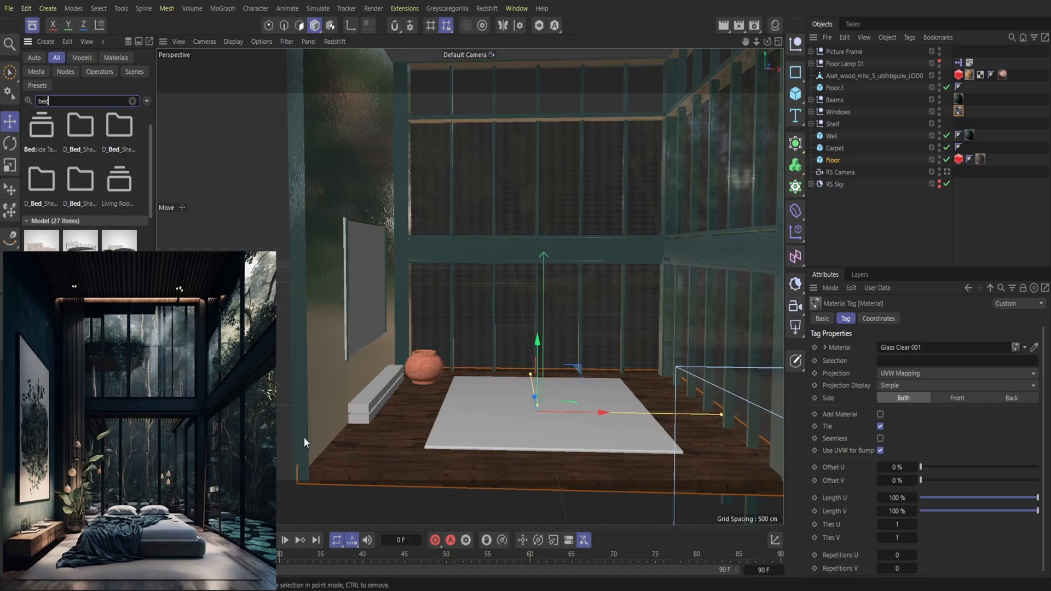
Step: Add a cube, flatten it to about 23 cm high and lower it onto the middle of the carpet
click(795, 94)
click(838, 116)
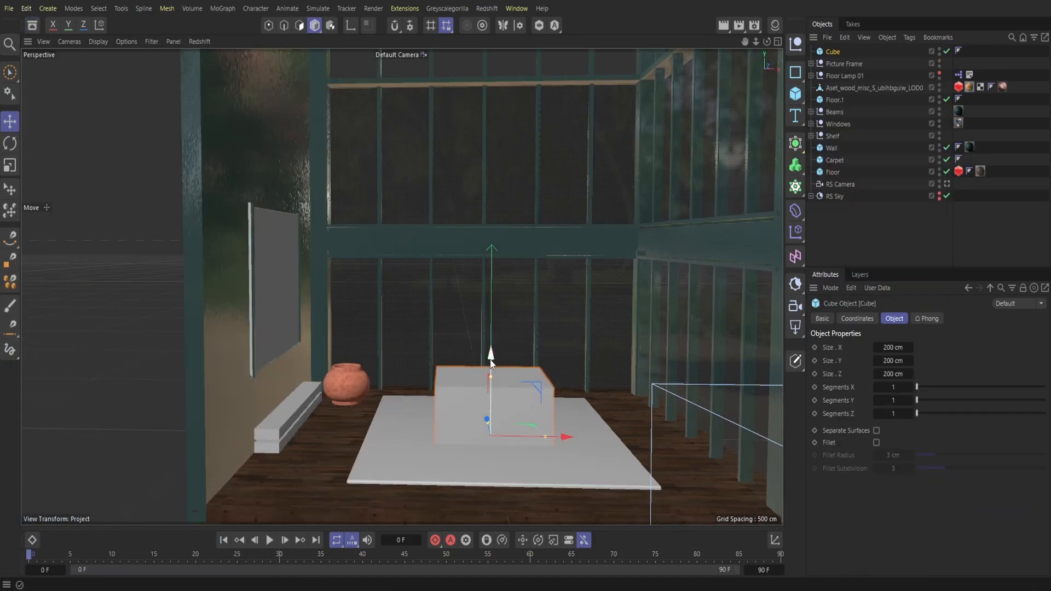
mouse_move(491, 361)
mouse_down()
mouse_move(491, 265)
mouse_move(497, 382)
mouse_move(497, 367)
mouse_up()
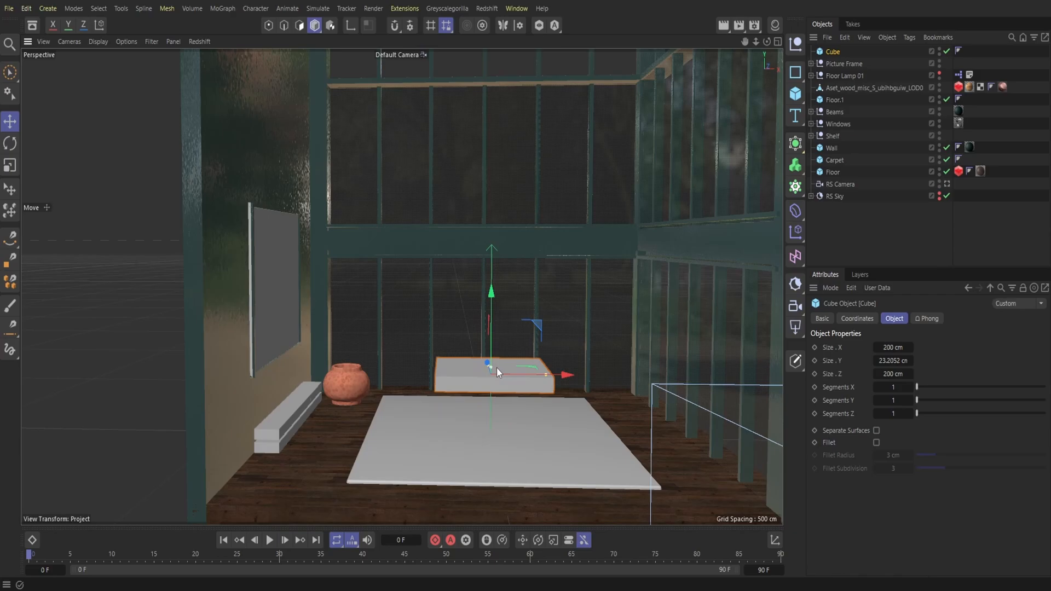
drag(491, 314, 485, 366)
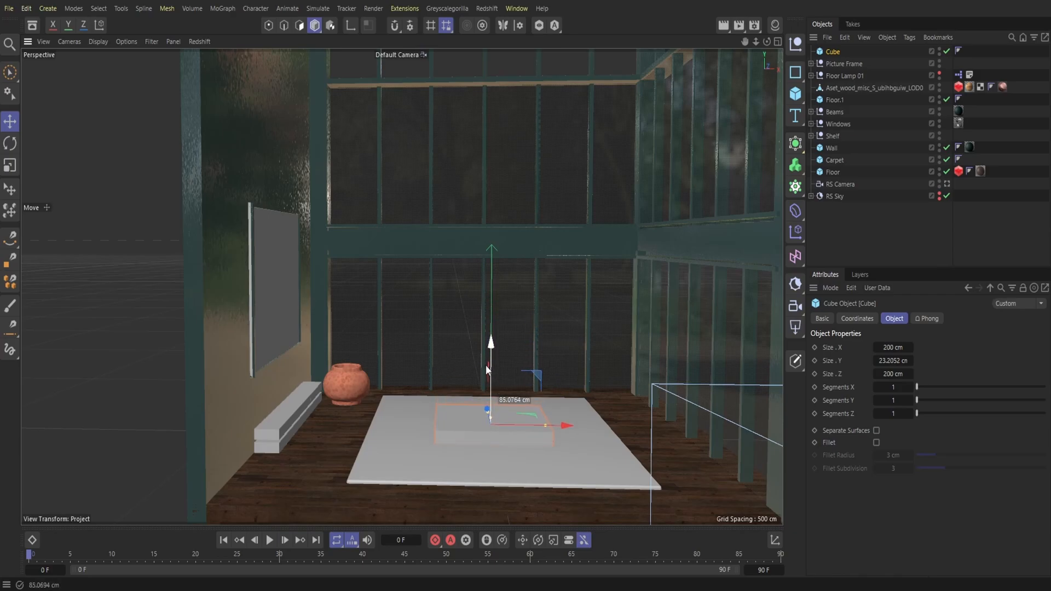
Step: Enlarge the cube to a mattress of about 257 by 380 cm and fillet its edges with a 6 cm radius
drag(767, 42, 776, 12)
drag(442, 383, 473, 416)
click(877, 442)
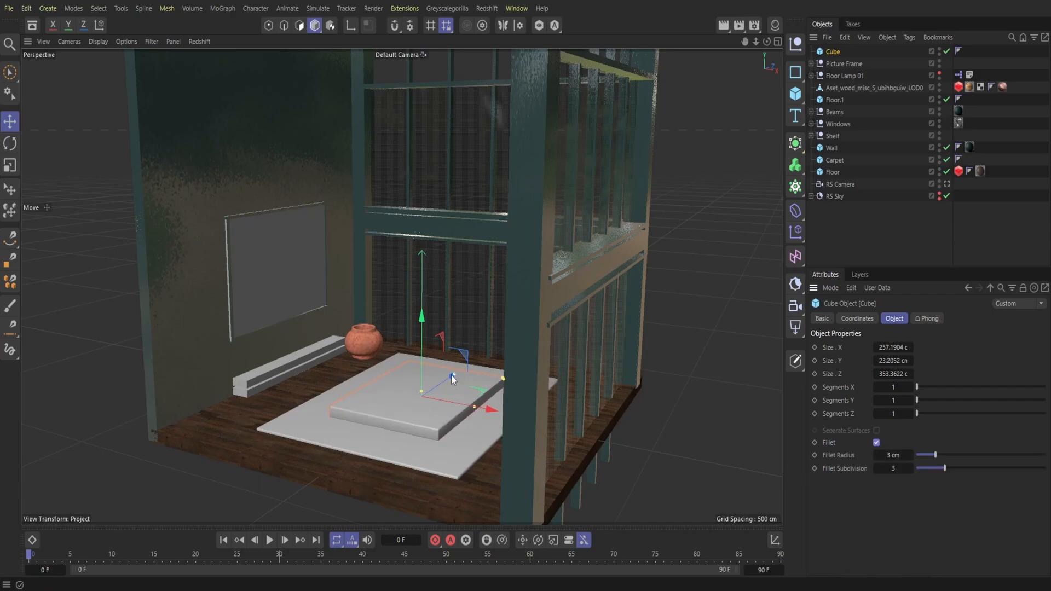
drag(768, 44, 755, 44)
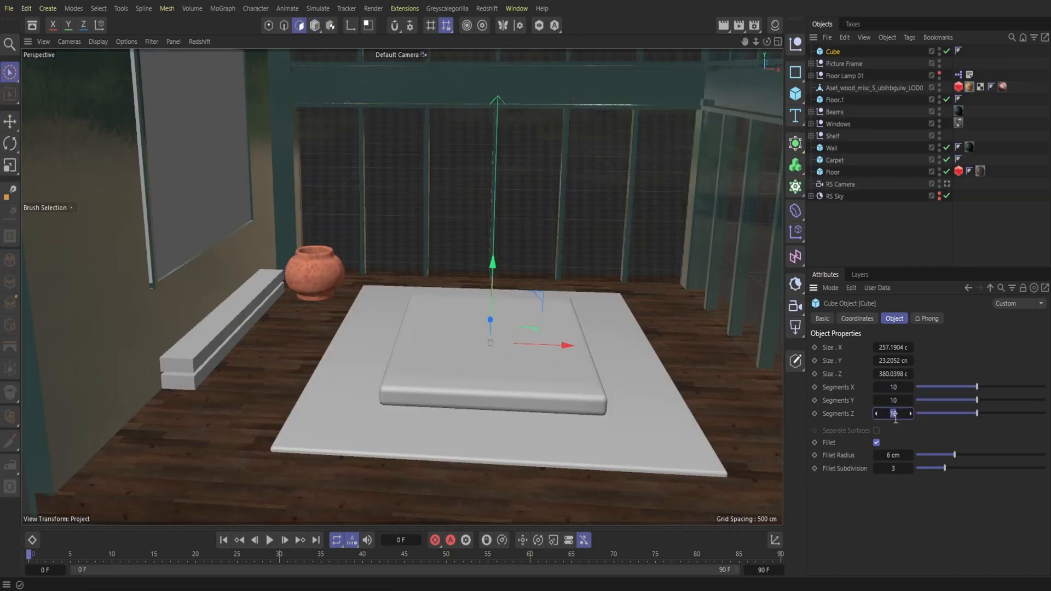
Step: Set the mattress cube's X, Y and Z segments to 40 and make it an editable polygon object
text(40)
click(897, 402)
text(40)
click(893, 387)
text(40)
key(Return)
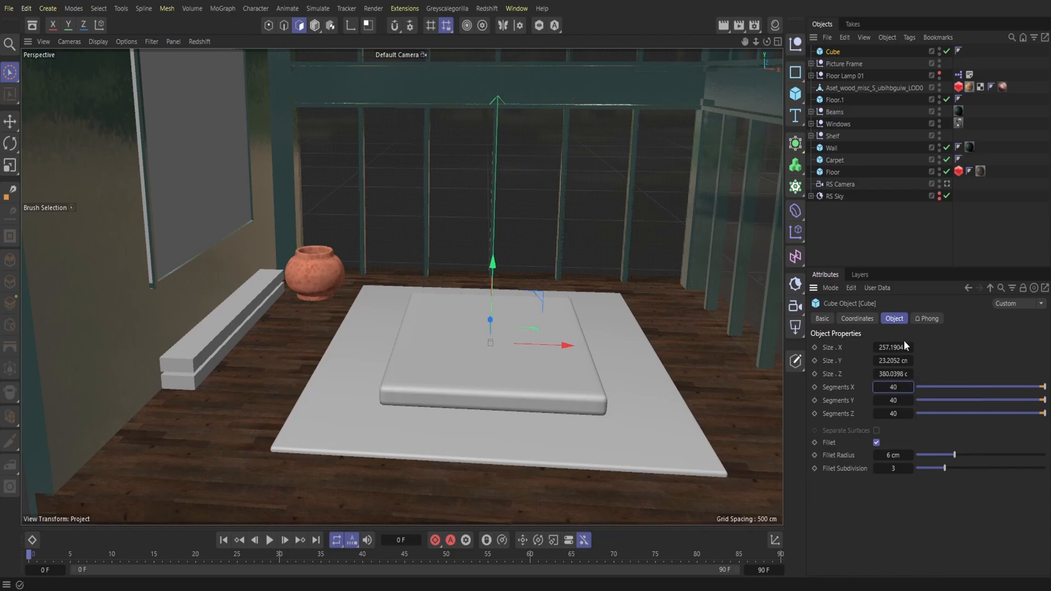
key(c)
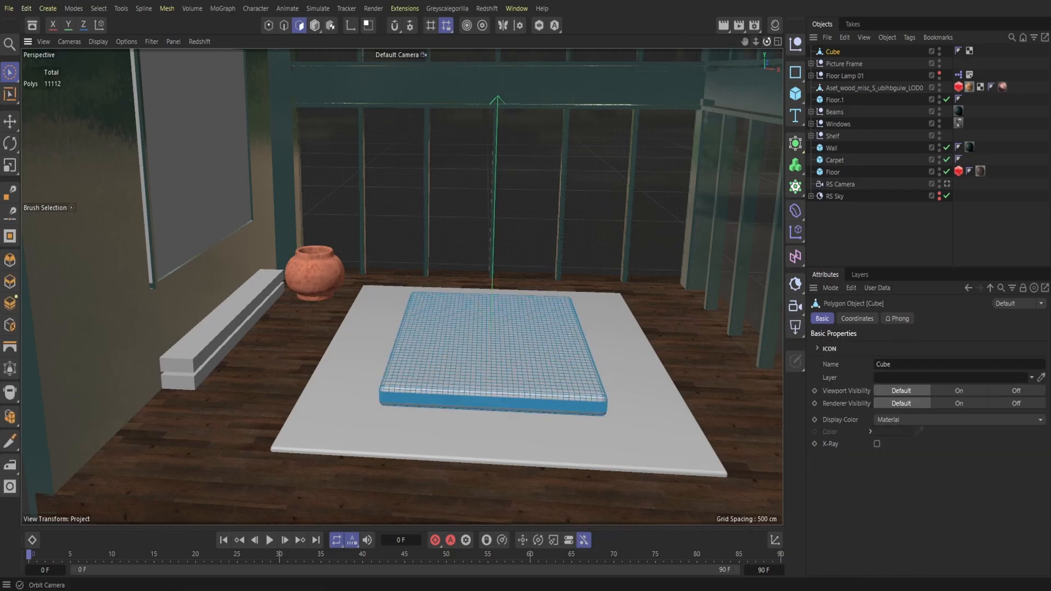
Step: Brush-select all the polygons on the flat top face of the cube, leaving its rounded border unselected
alt+drag(402, 287, 430, 323)
alt+right_drag(401, 287, 481, 287)
alt+middle_drag(402, 287, 401, 279)
mouse_move(401, 286)
alt+mouse_down()
mouse_move(613, 399)
mouse_move(604, 349)
mouse_move(609, 366)
alt+mouse_up()
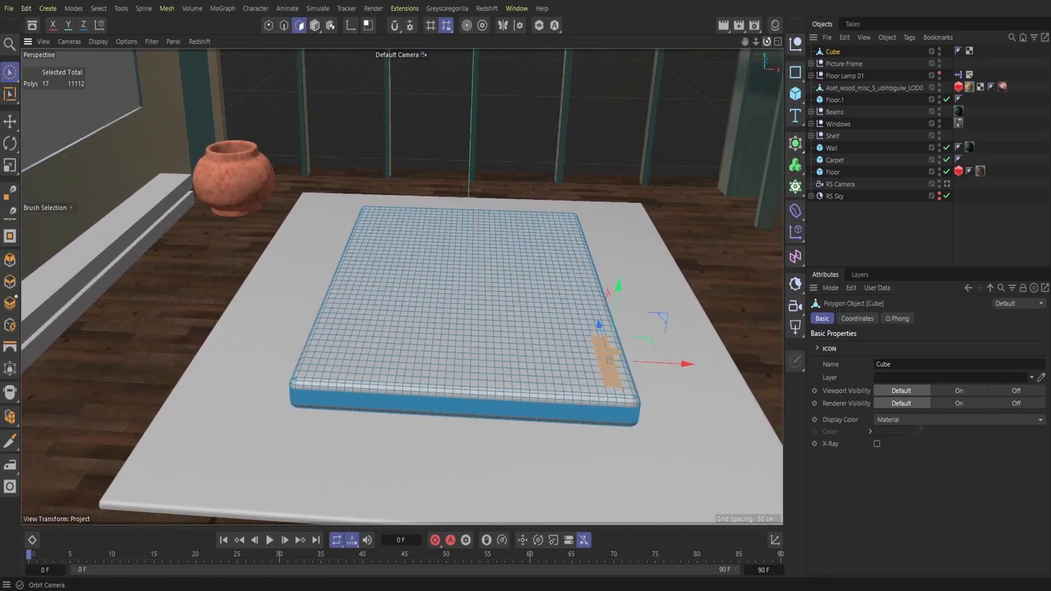
drag(767, 42, 730, 174)
drag(767, 41, 762, 109)
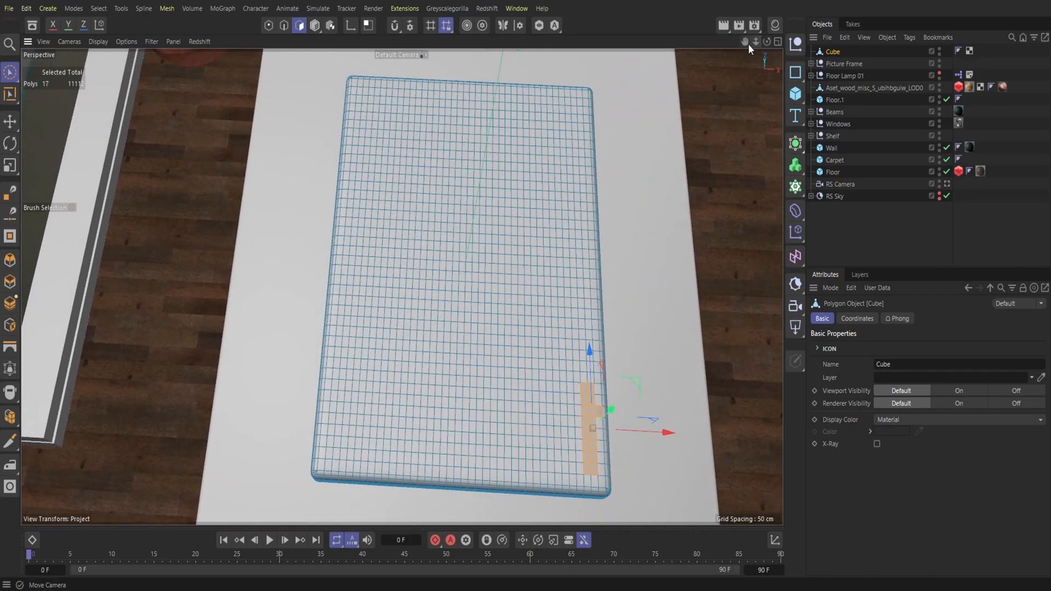
drag(746, 43, 743, 74)
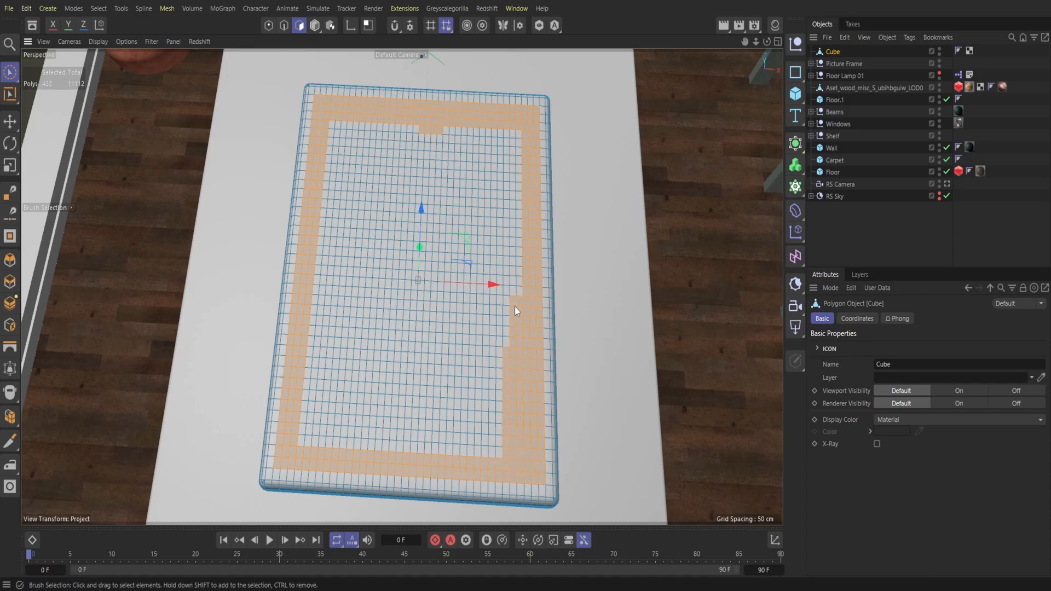
drag(501, 335, 504, 149)
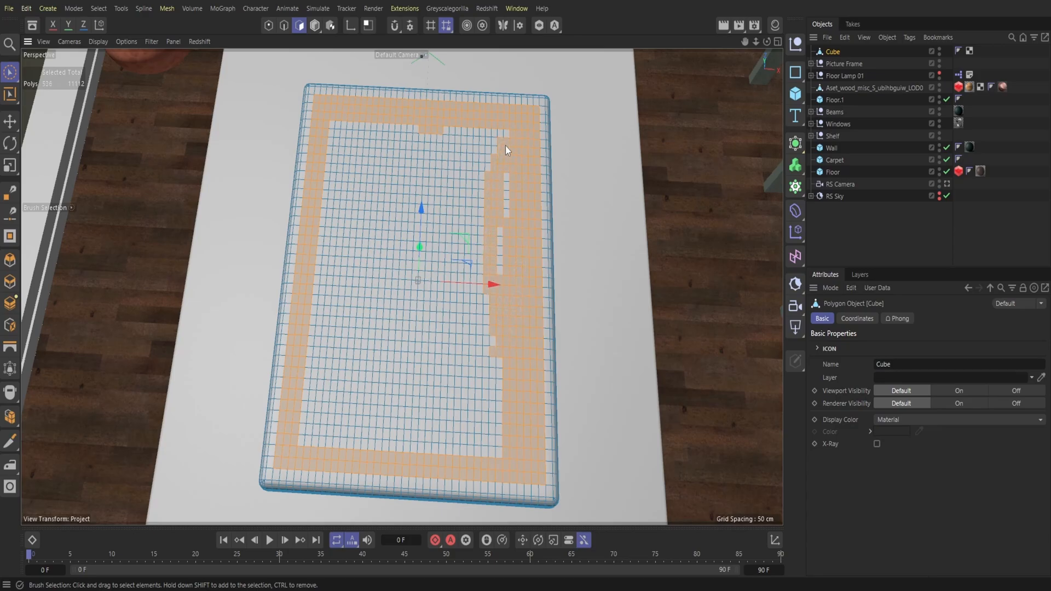
drag(494, 331, 491, 444)
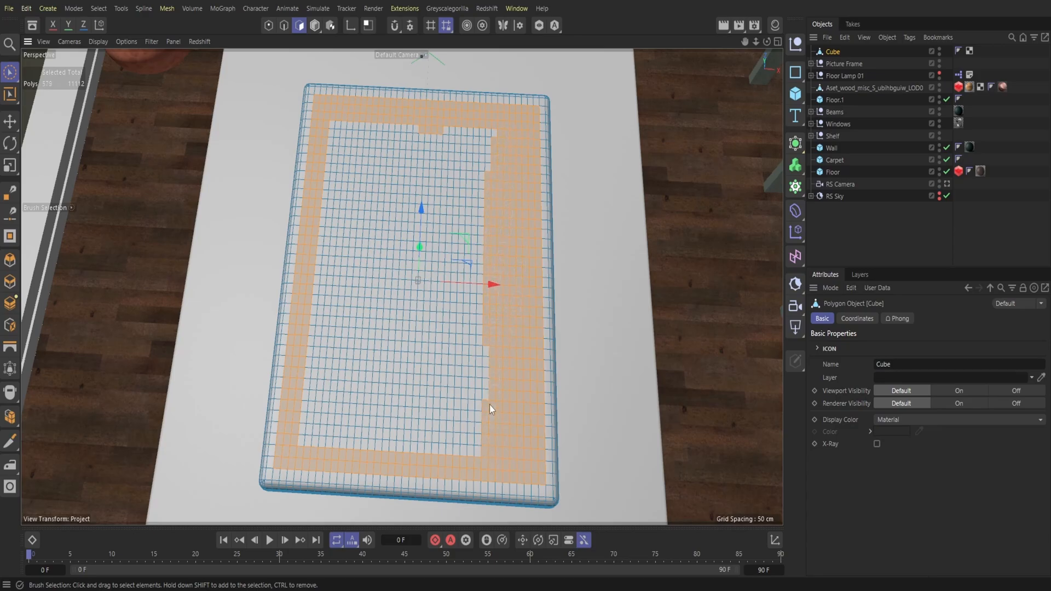
mouse_move(495, 148)
mouse_down()
mouse_move(484, 147)
mouse_move(474, 241)
mouse_up()
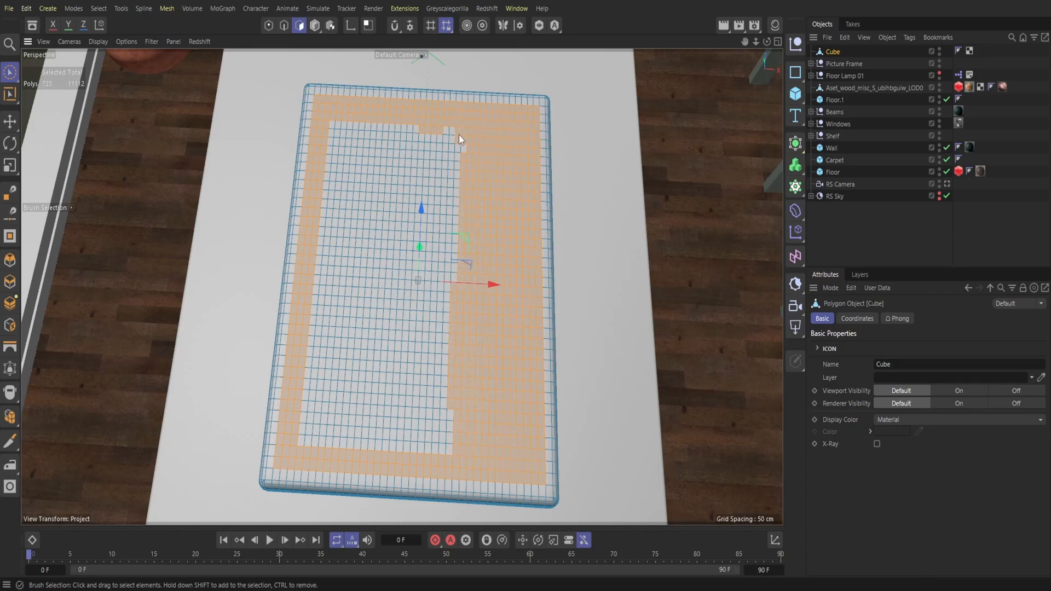
drag(454, 287, 448, 436)
mouse_move(434, 394)
mouse_down()
mouse_move(453, 212)
mouse_move(422, 411)
mouse_up()
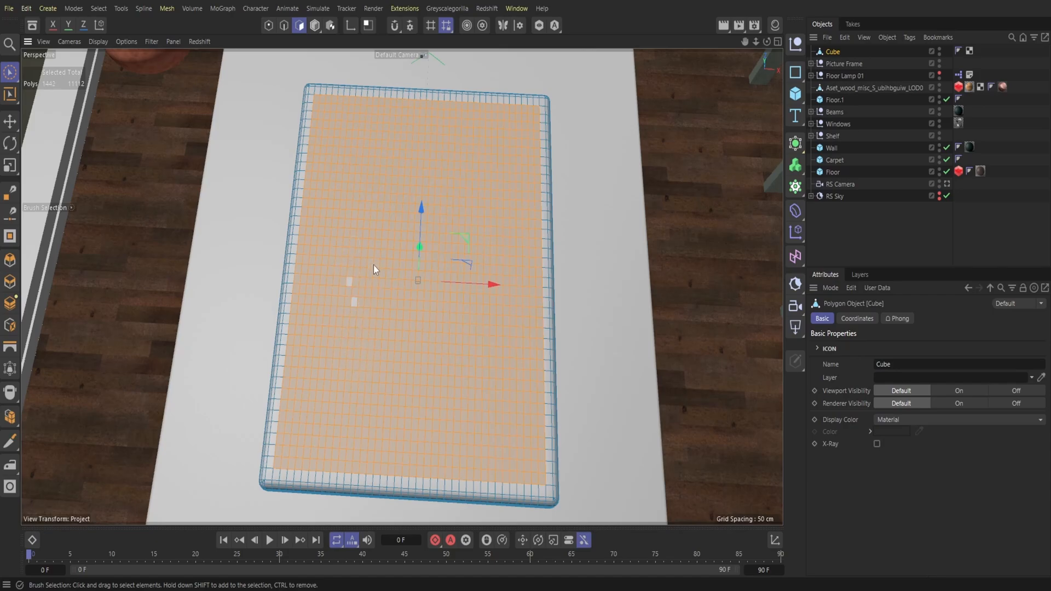
Step: Lower the selected top polygons to hollow the cube into a shallow bed frame with a raised rim, and deselect it
drag(767, 41, 758, 54)
drag(417, 208, 405, 221)
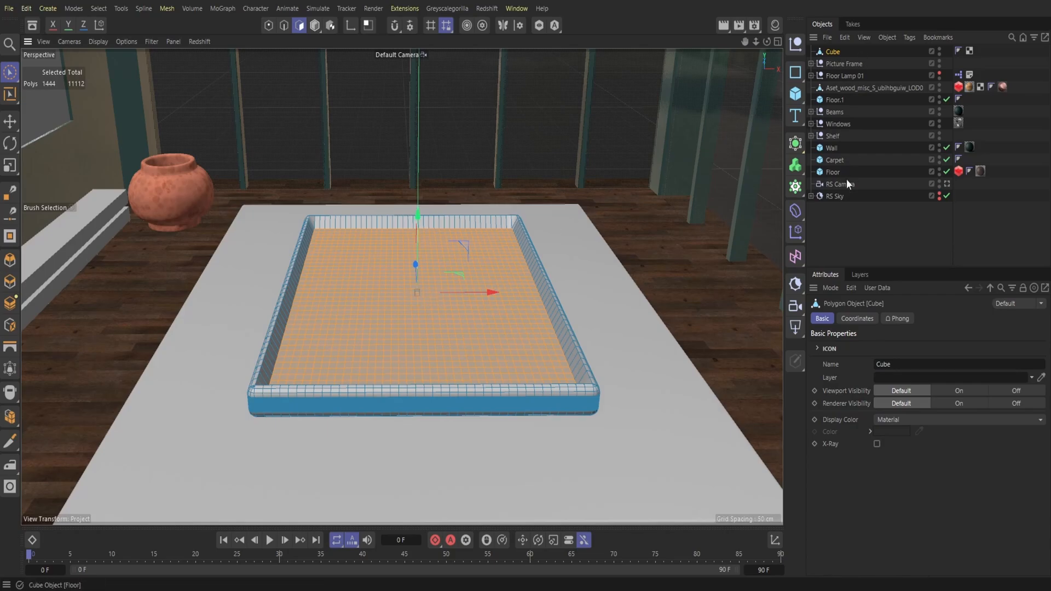
click(823, 210)
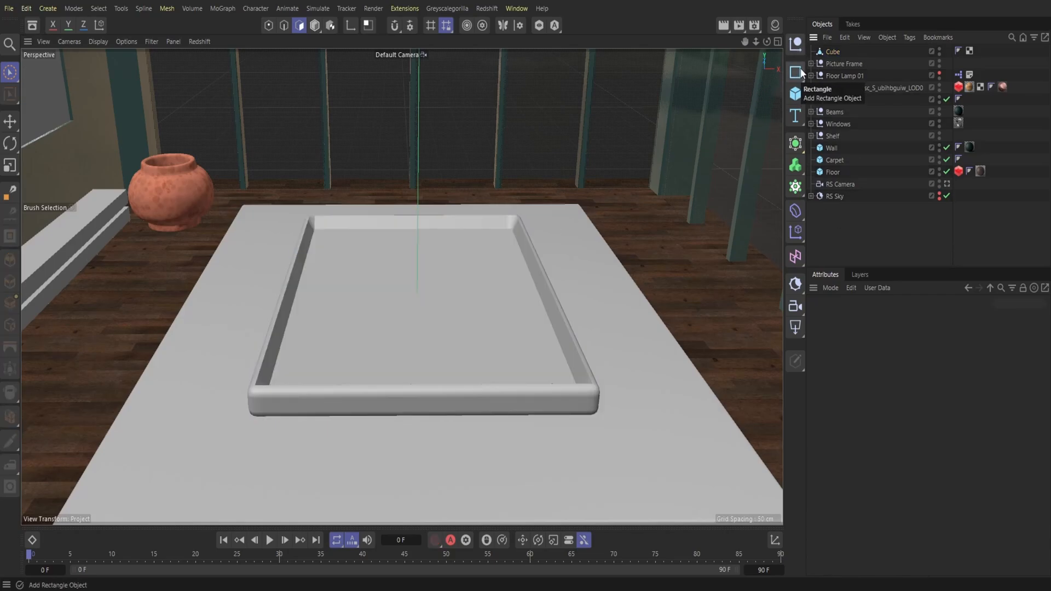
Step: Add a null named Bed and place the frame cube inside it
click(797, 51)
double_click(832, 51)
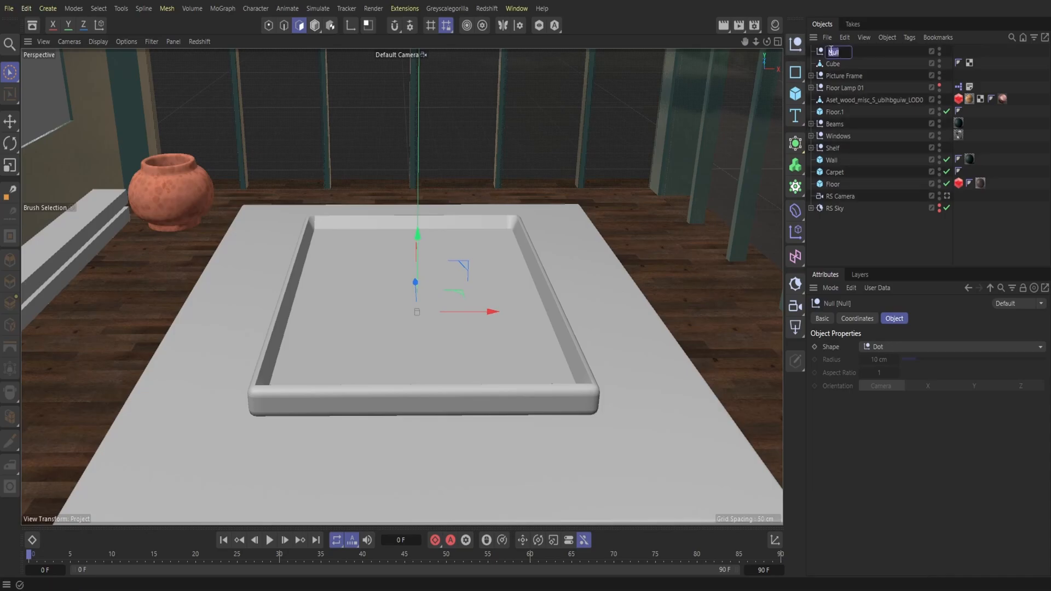
click(900, 236)
drag(833, 64, 843, 55)
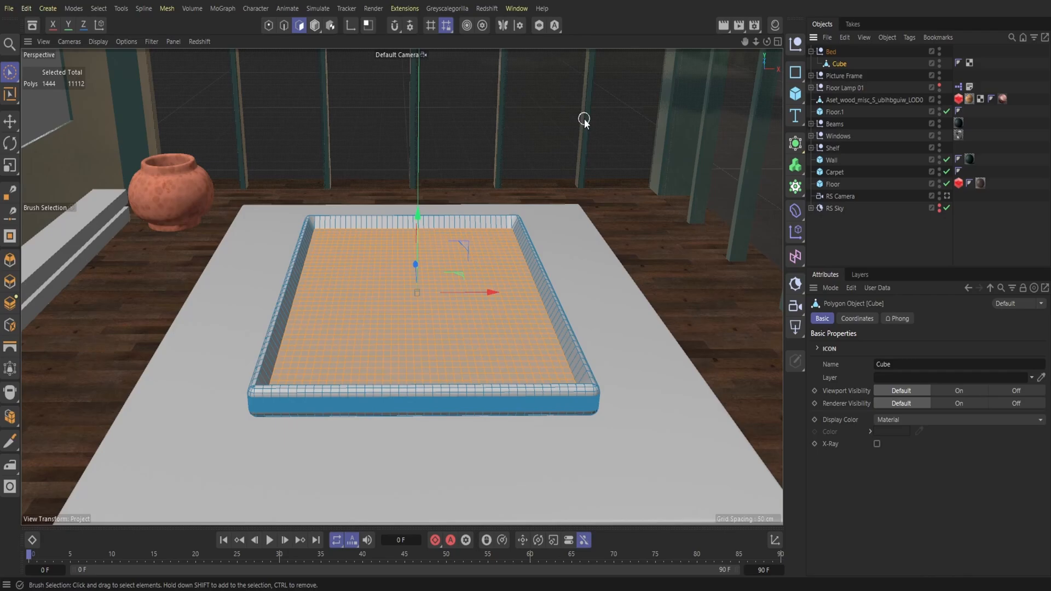
Step: Add a second cube and resize it to a mattress of about 232 by 342 cm and 95 cm high, seated inside the frame
drag(801, 100, 833, 112)
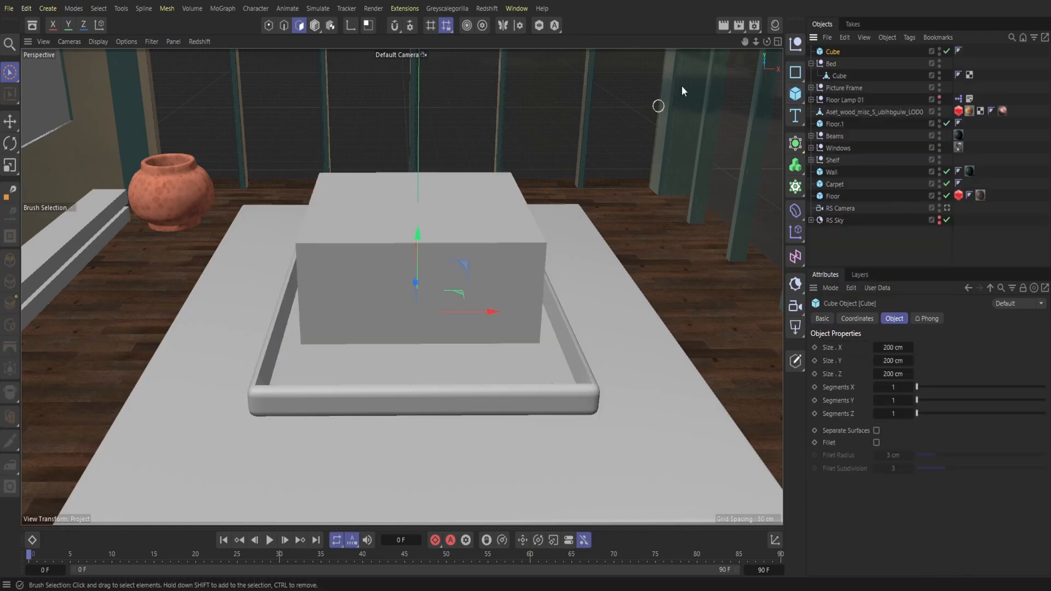
click(315, 26)
drag(767, 43, 651, 101)
mouse_move(582, 272)
mouse_down()
mouse_move(640, 261)
mouse_move(582, 264)
mouse_up()
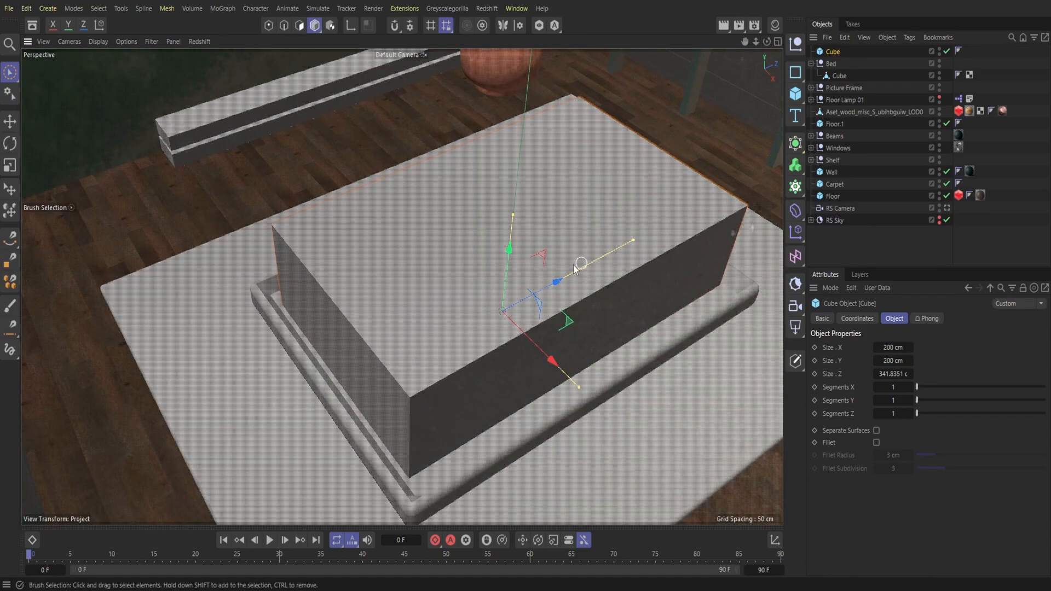
drag(755, 42, 843, 32)
alt+drag(398, 281, 391, 371)
drag(767, 41, 810, 42)
drag(504, 386, 519, 382)
drag(767, 41, 752, 12)
drag(350, 321, 347, 297)
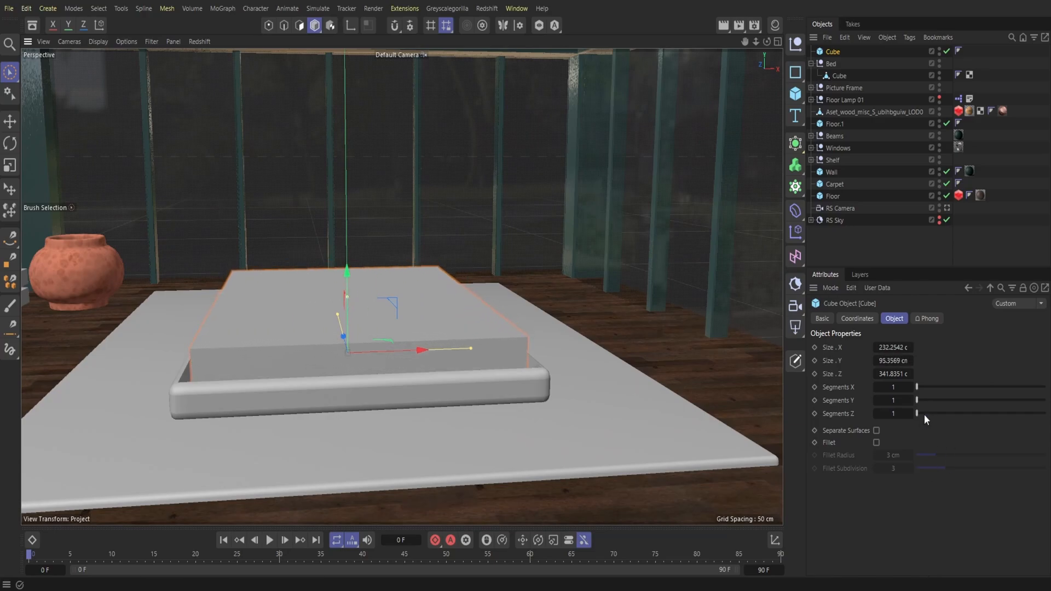
Step: Set the mattress cube's X, Y and Z segments to 20 and fillet its edges with an 8 cm radius and 4 subdivisions
drag(918, 412, 1048, 400)
drag(921, 387, 1004, 409)
click(876, 443)
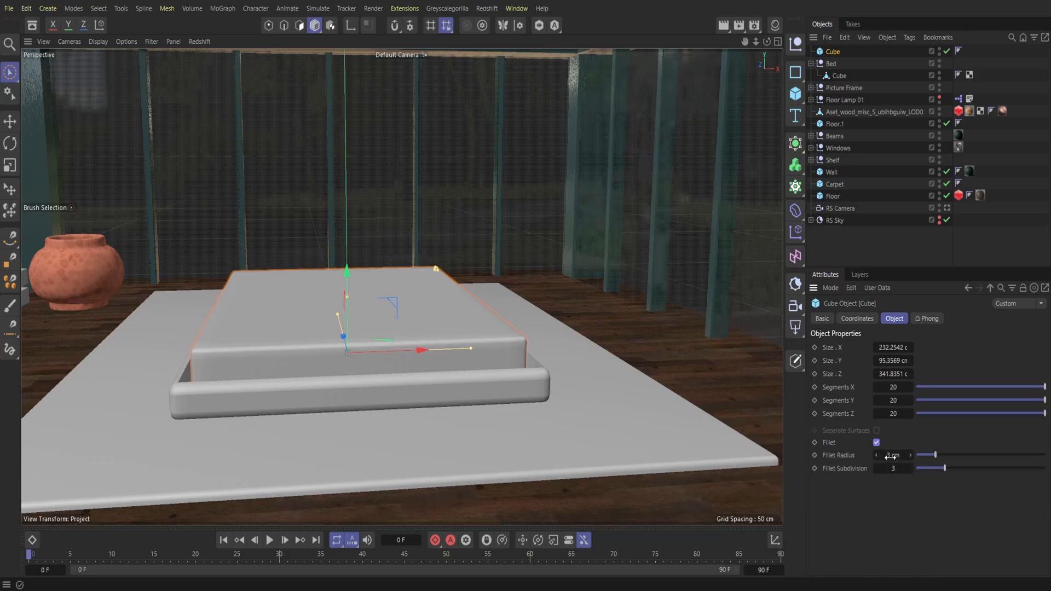
click(891, 455)
text(8)
key(Return)
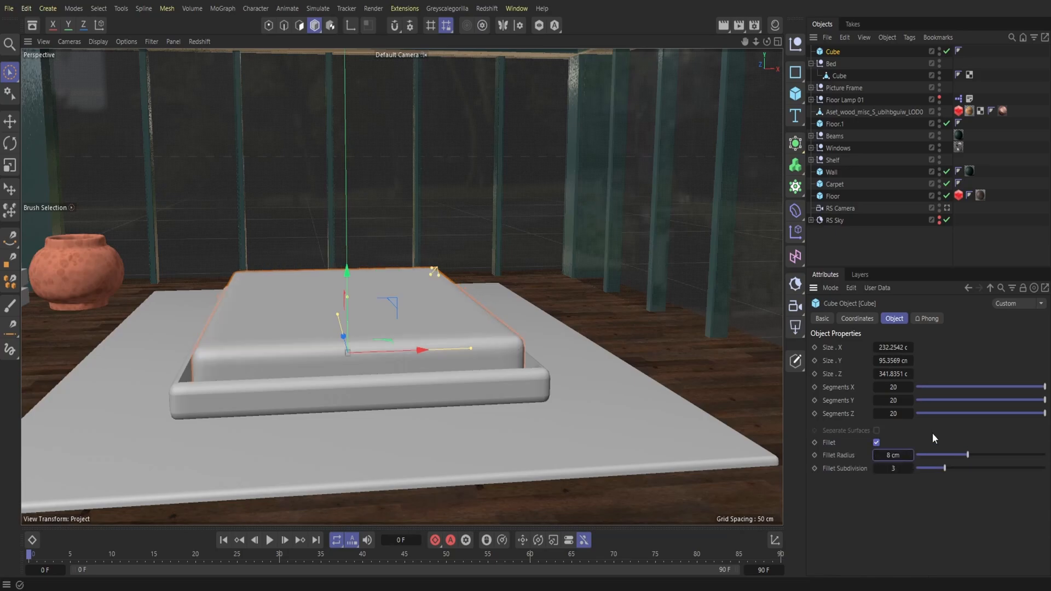
click(890, 469)
Step: Insert Pillow Set 02 from the asset browser and raise it about 47 cm onto the mattress
drag(766, 42, 788, 90)
alt+drag(402, 286, 325, 244)
alt+drag(402, 287, 424, 288)
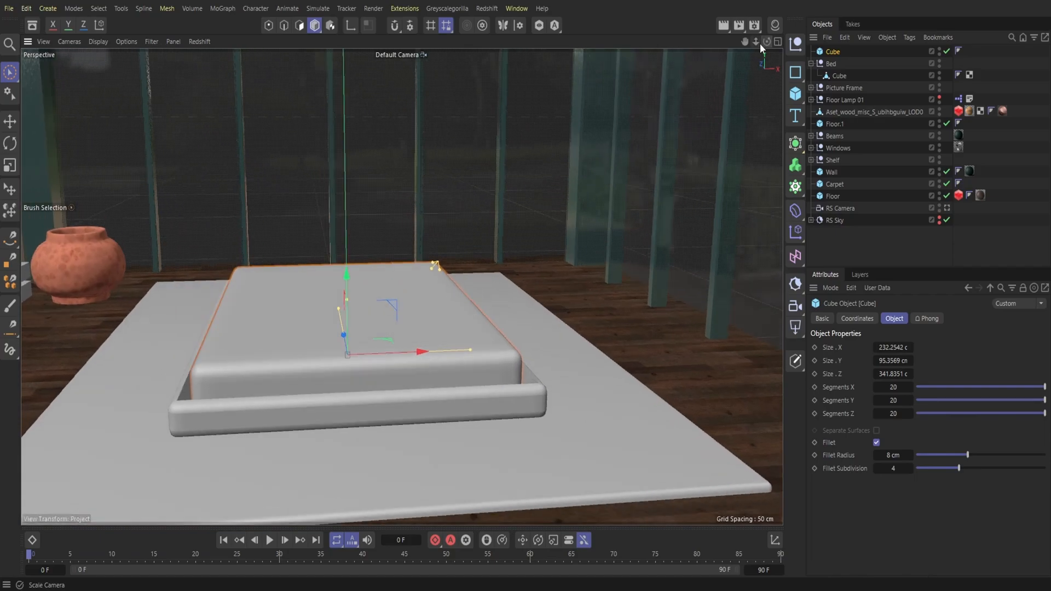
alt+right_drag(401, 286, 356, 286)
alt+drag(402, 286, 430, 288)
alt+middle_drag(402, 286, 433, 333)
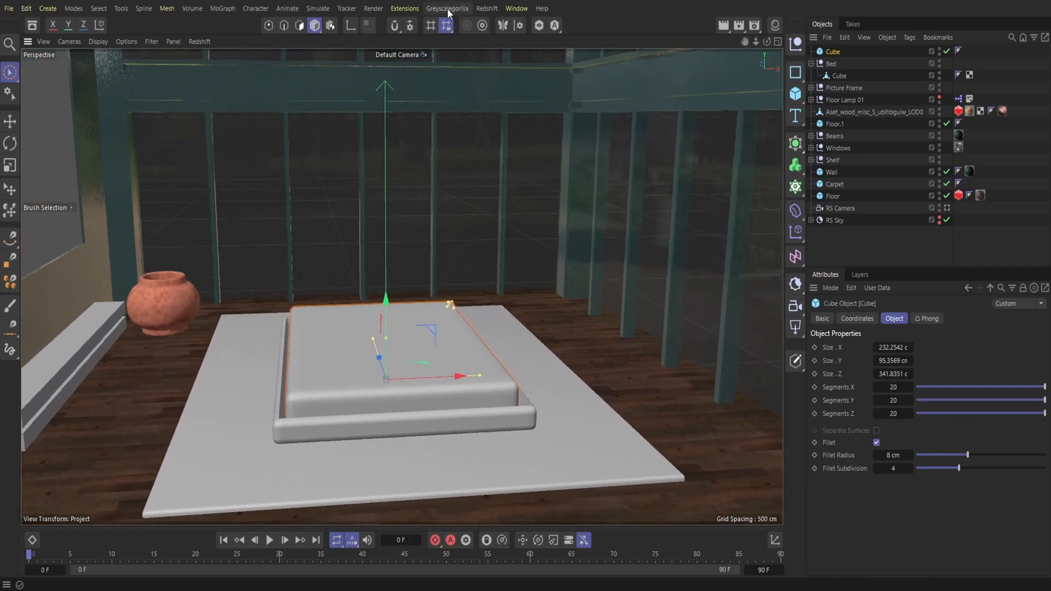
key(shift+F8)
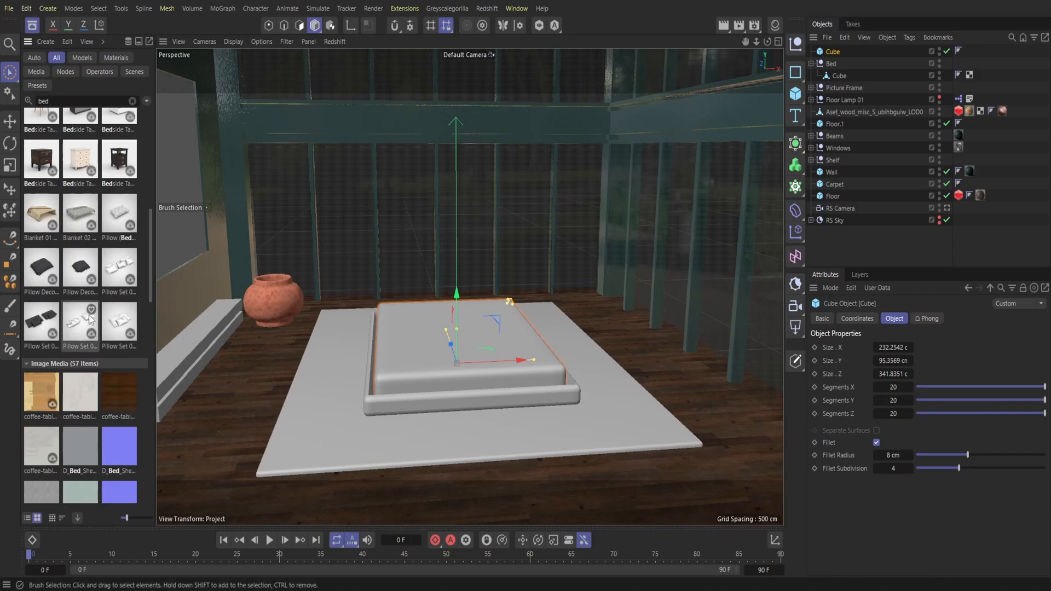
double_click(43, 325)
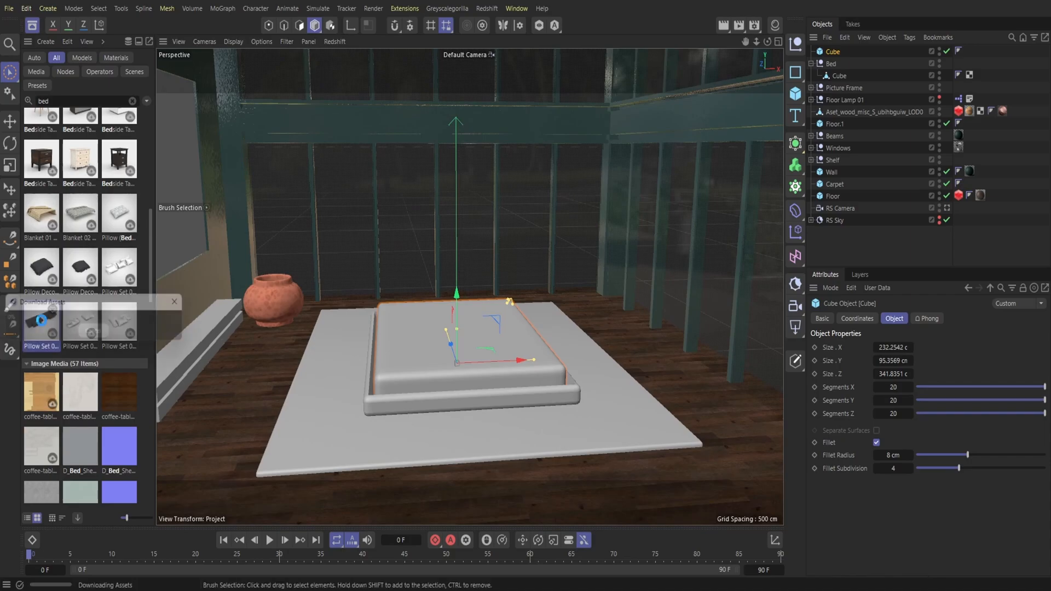
click(32, 26)
drag(388, 324, 389, 282)
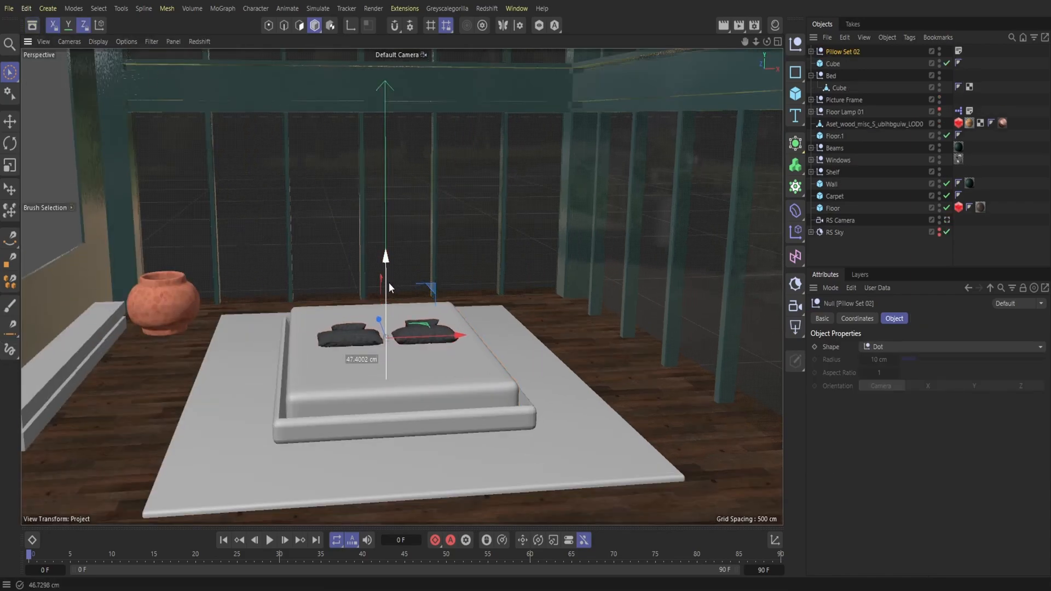
Step: Turn the pillow set half a turn about its vertical axis and move it to the head of the bed
key(r)
drag(405, 350, 166, 182)
key(e)
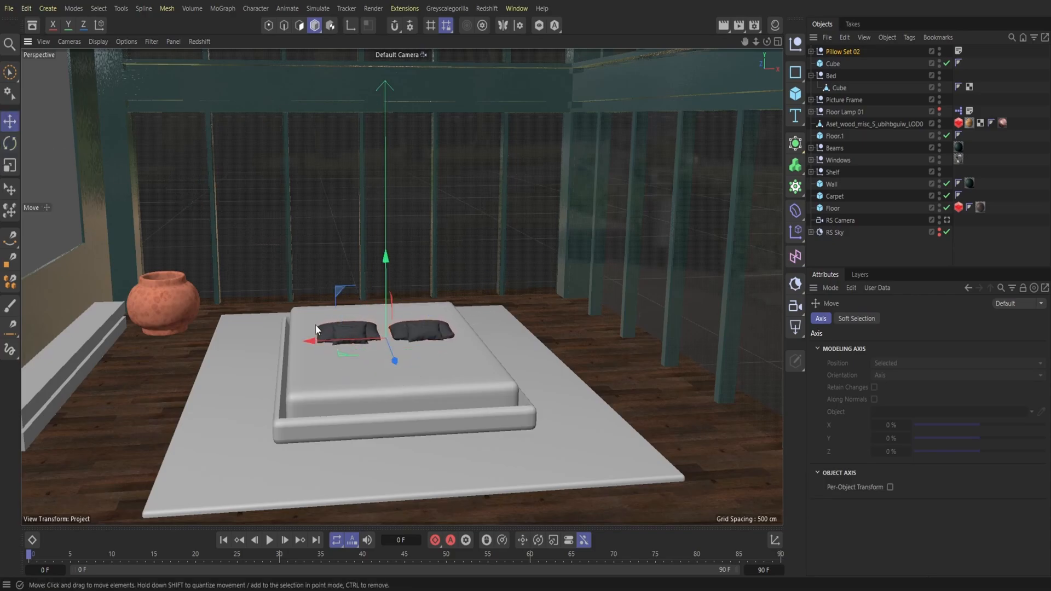
drag(396, 359, 383, 334)
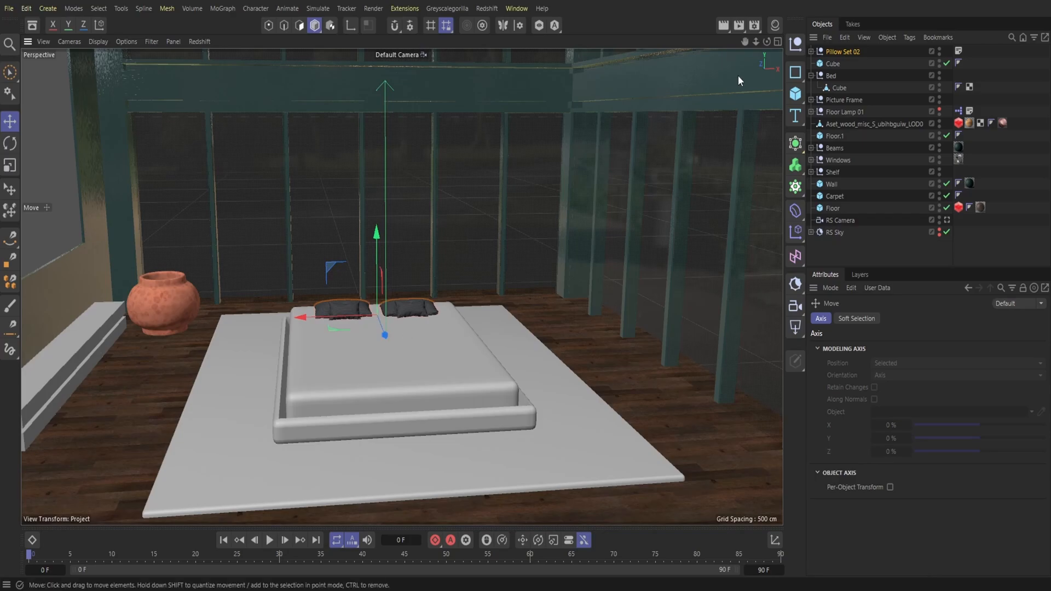
Step: Look through the Redshift fabric materials in the Plus Library and load Fabric Teal Weave into the scene
drag(756, 41, 686, 144)
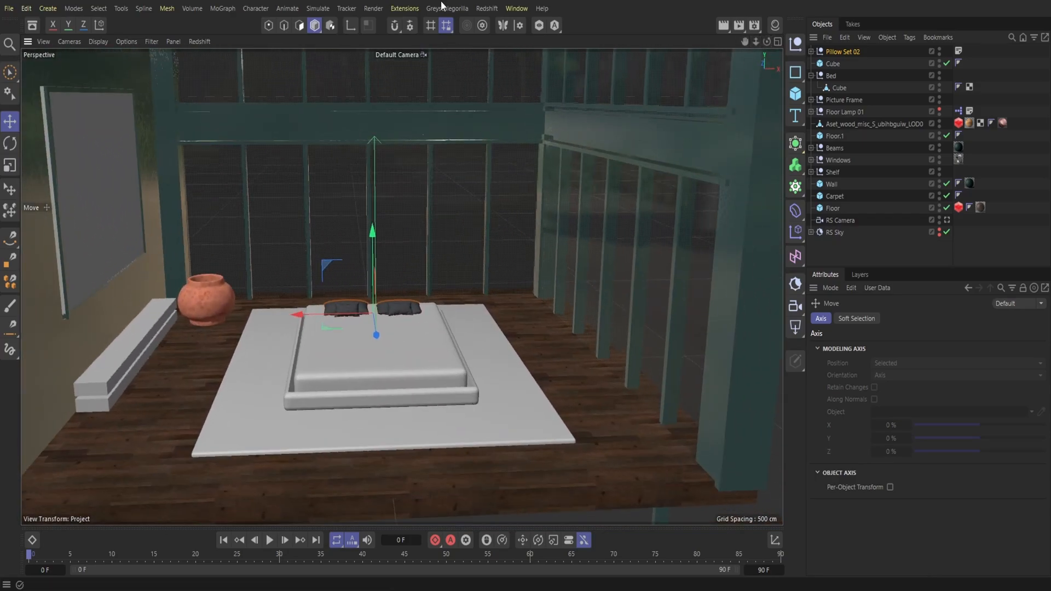
click(9, 9)
click(76, 173)
click(463, 9)
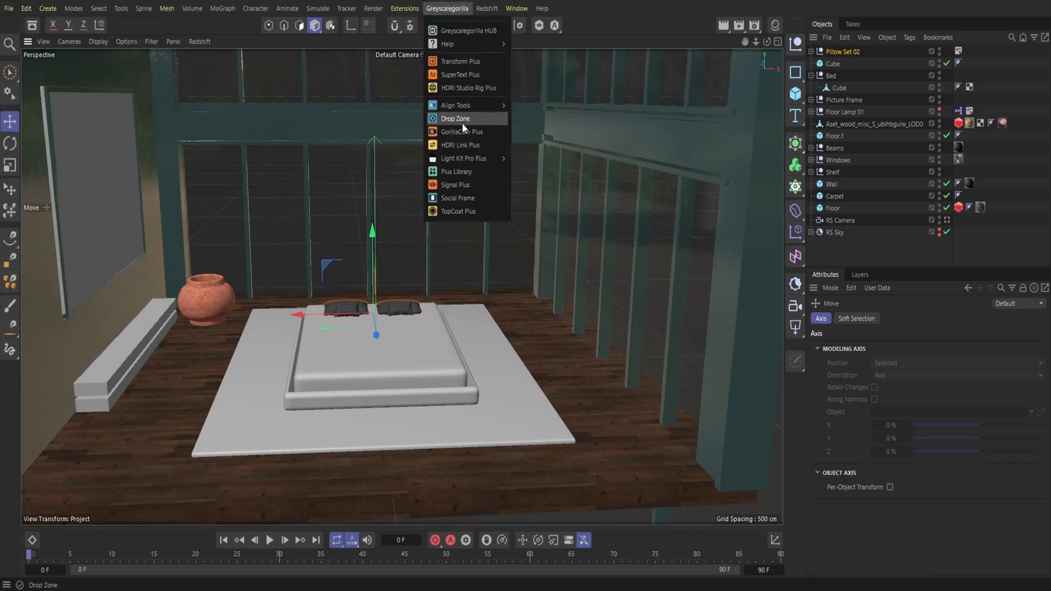
click(462, 172)
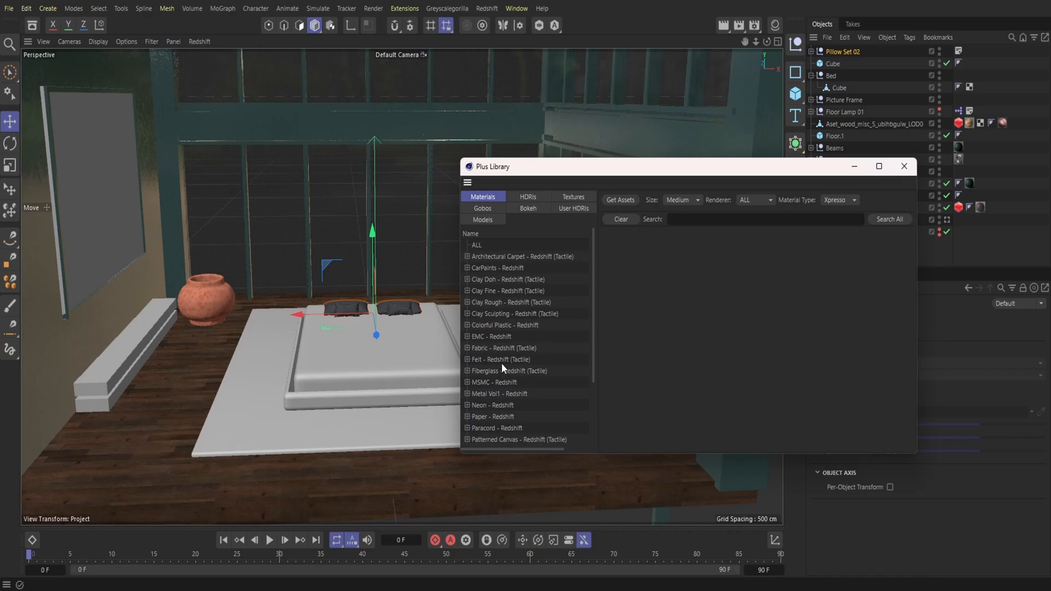
click(507, 348)
scroll(758, 344, down, 2)
scroll(756, 343, down, 10)
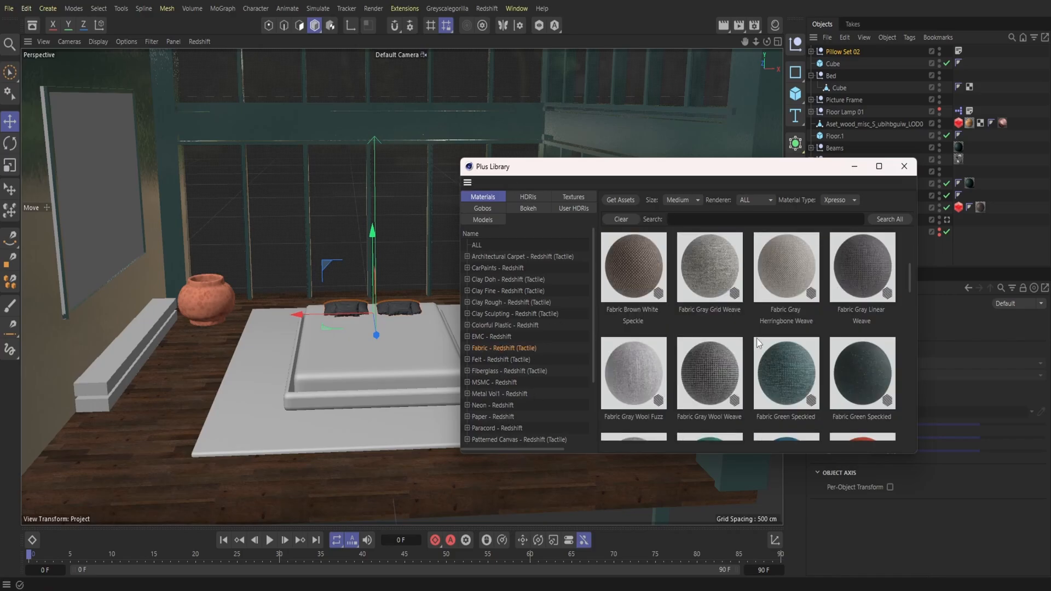
scroll(757, 342, down, 15)
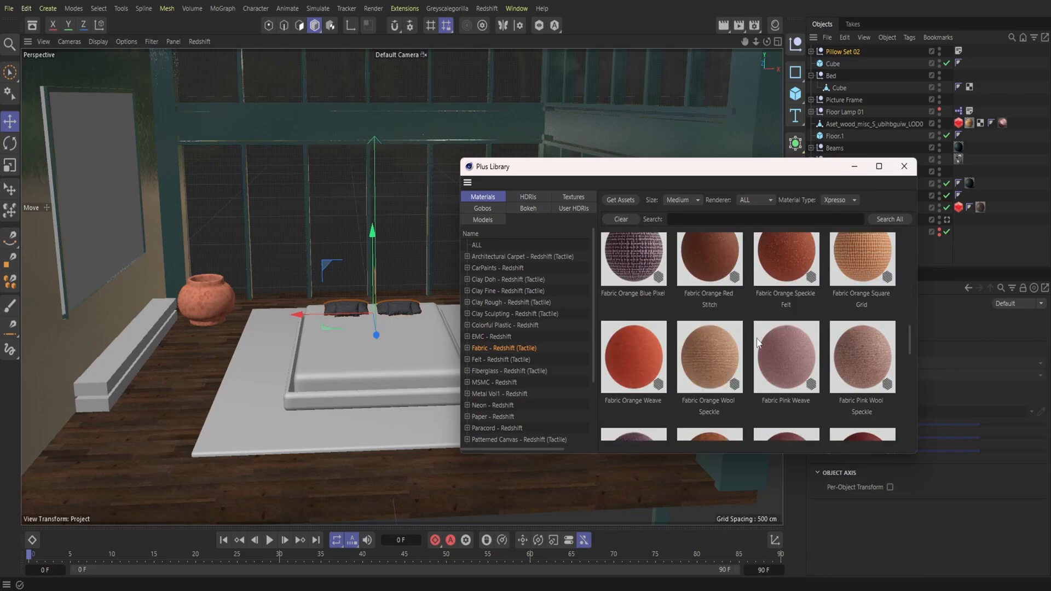
scroll(757, 342, down, 5)
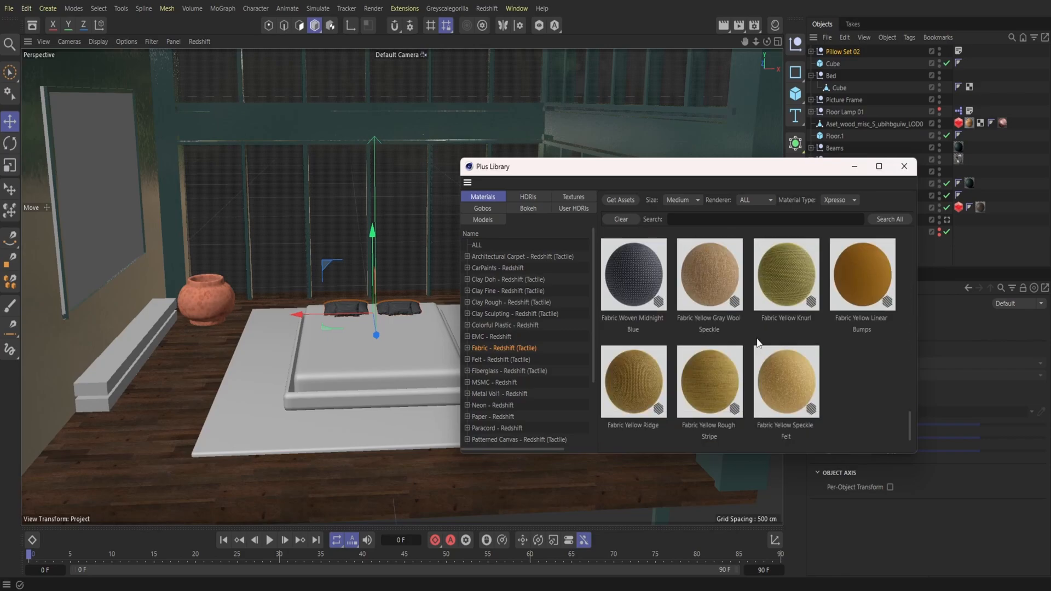
scroll(757, 338, up, 10)
scroll(757, 338, down, 2)
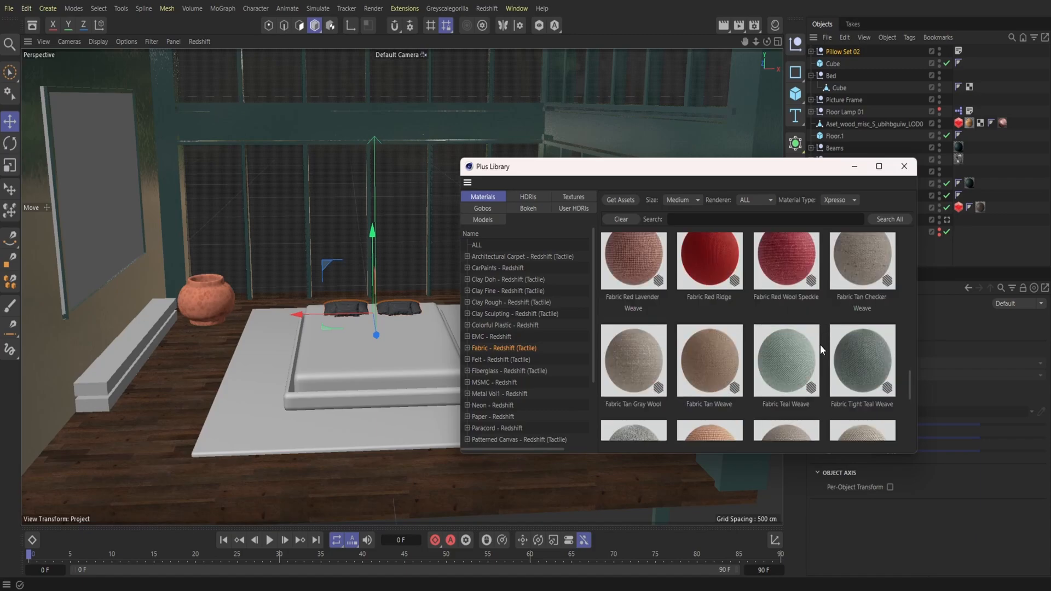
click(796, 363)
click(903, 166)
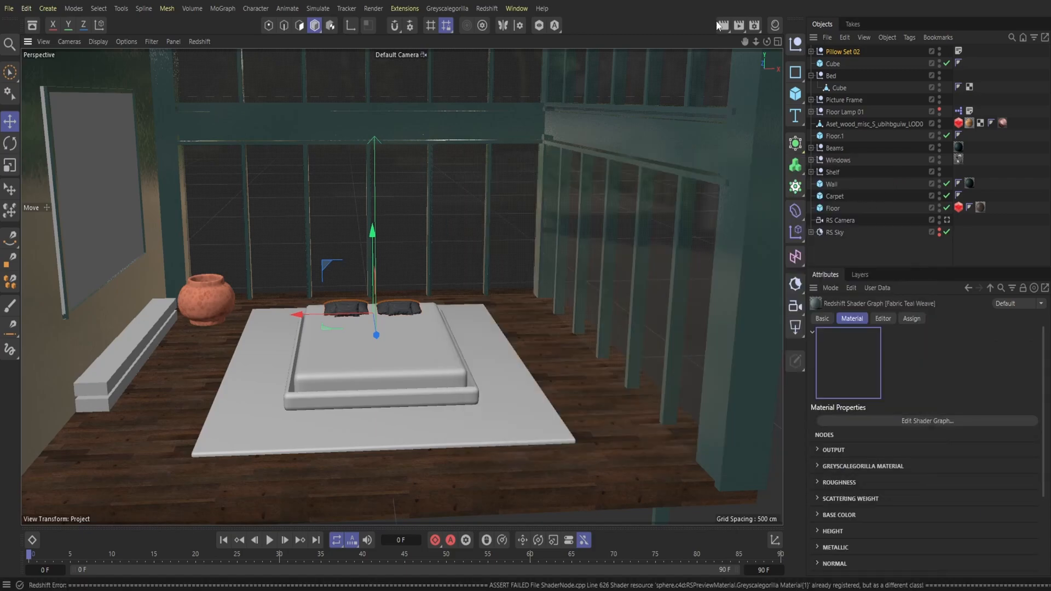
Step: Apply the Fabric Teal Weave material to the mattress cube
click(775, 25)
drag(621, 86, 293, 343)
click(775, 25)
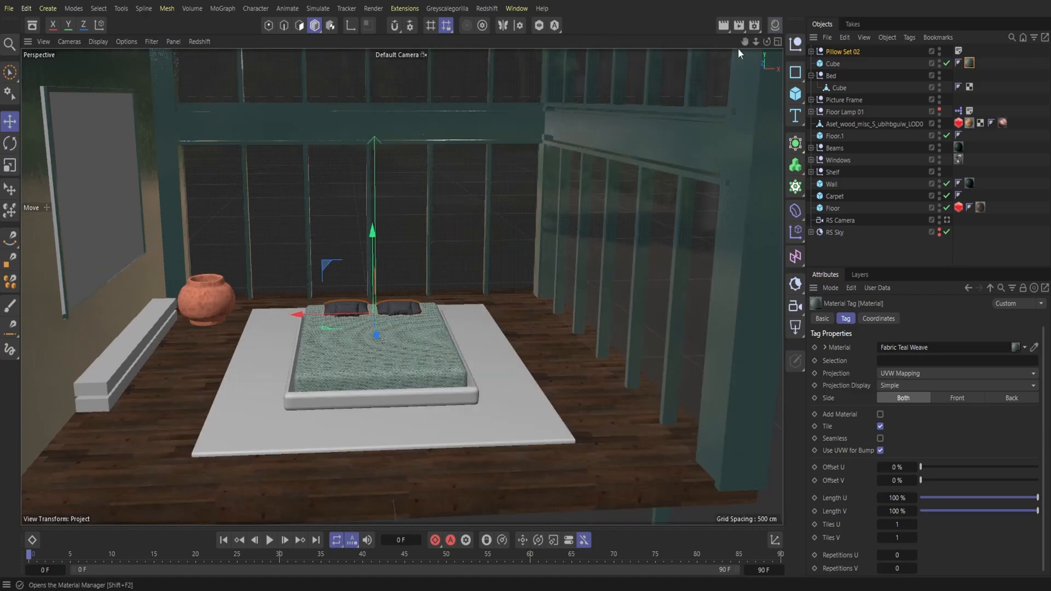
Step: Search the asset browser for Redshift assets and load the light blue cotton fabric material
click(32, 24)
click(104, 87)
text(red)
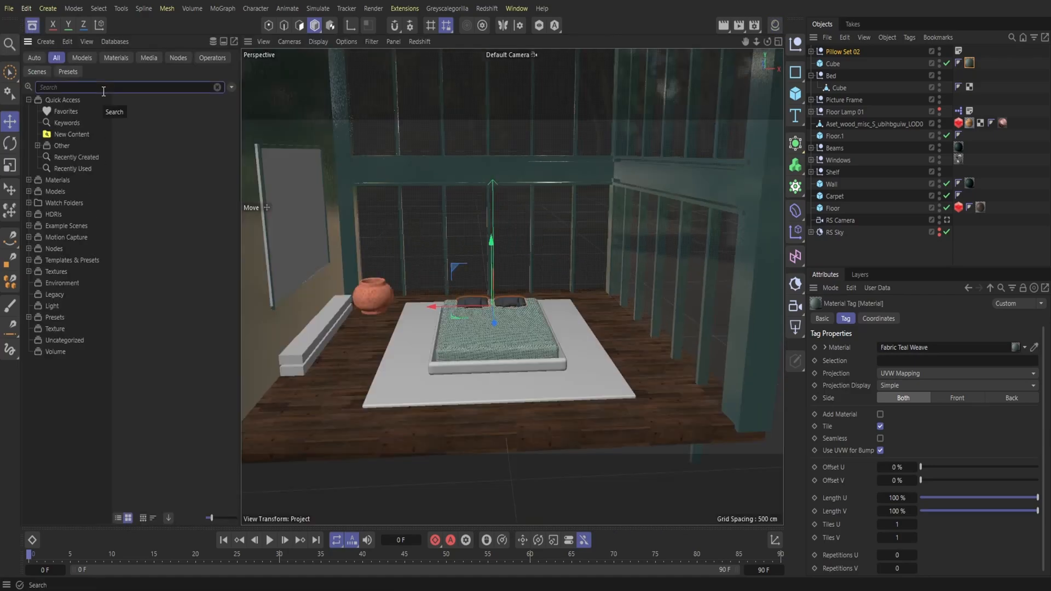
text(shift)
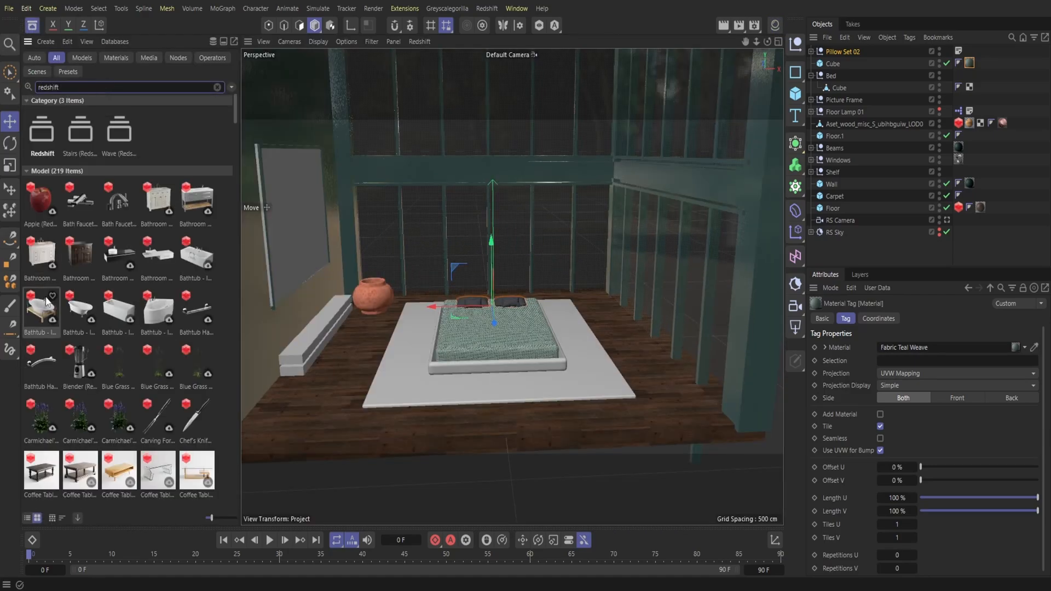
scroll(39, 362, down, 2)
scroll(40, 362, down, 15)
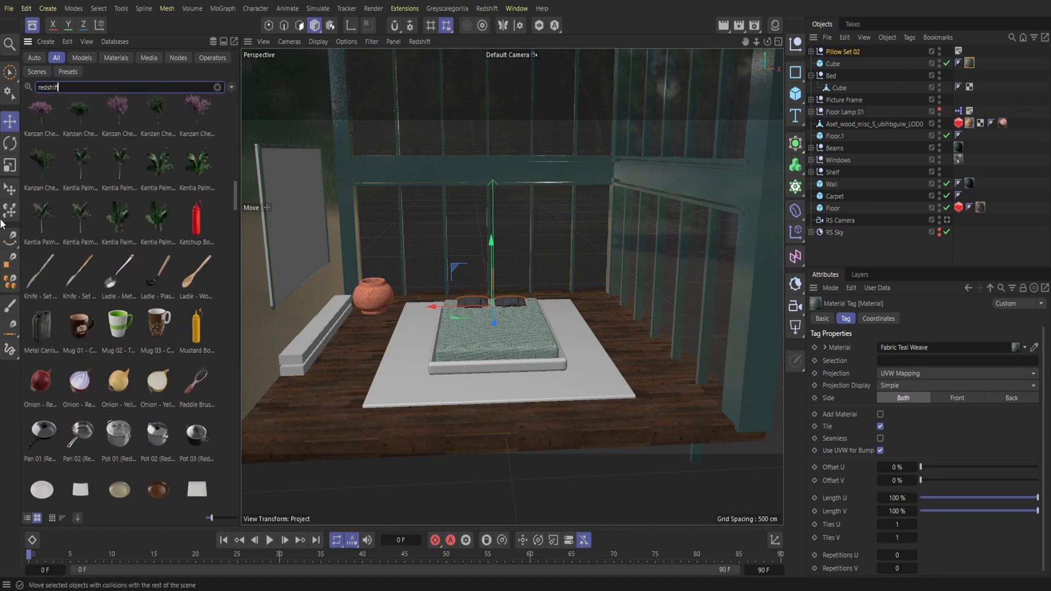
scroll(216, 360, down, 15)
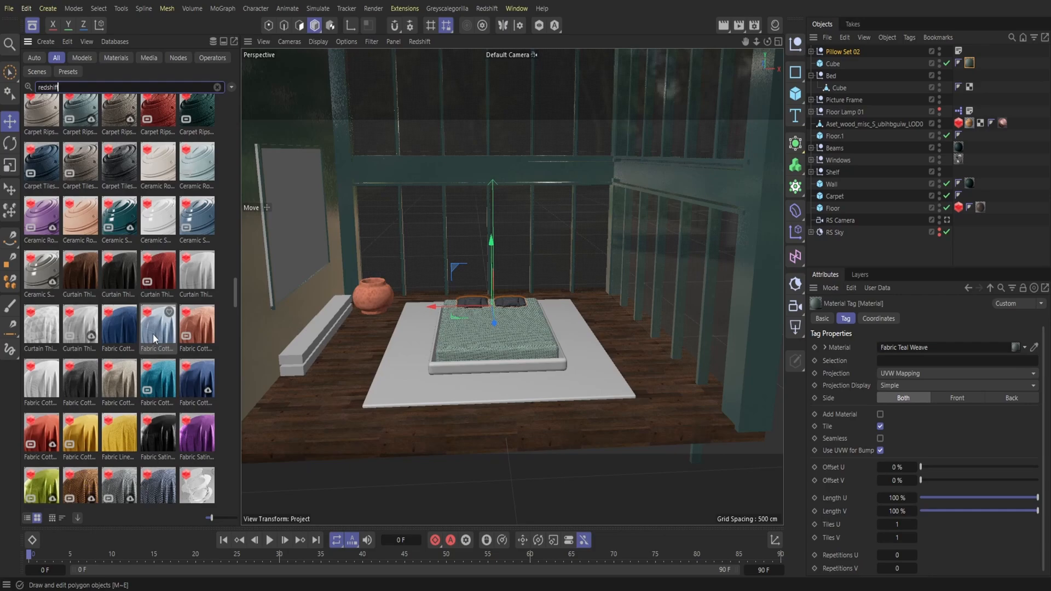
scroll(153, 333, down, 2)
click(166, 261)
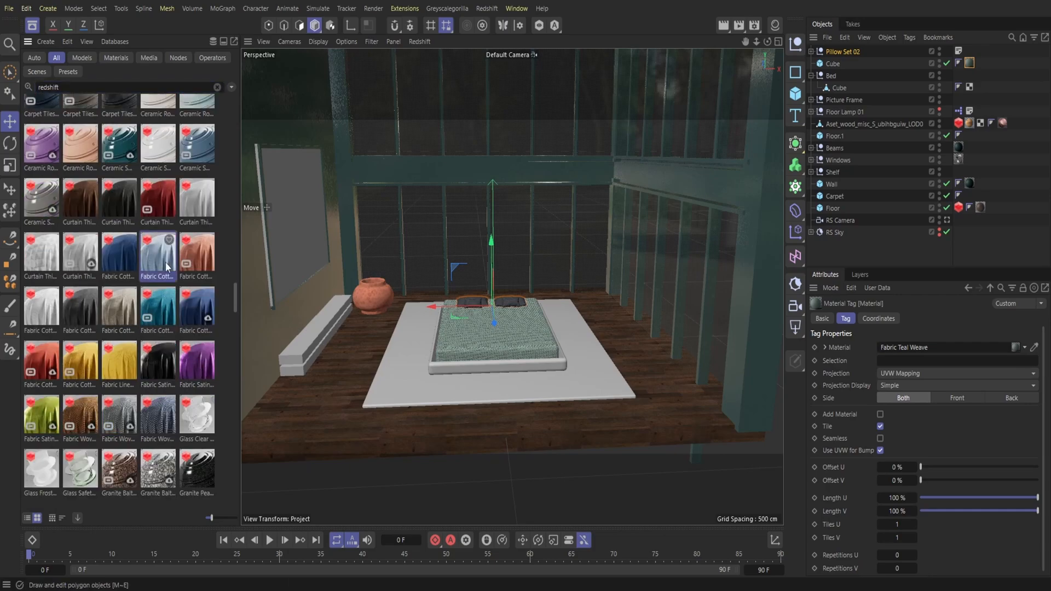
click(33, 26)
Step: Open the Redshift RenderView docked beside the viewport and render the scene through the RS Camera
click(486, 8)
click(507, 104)
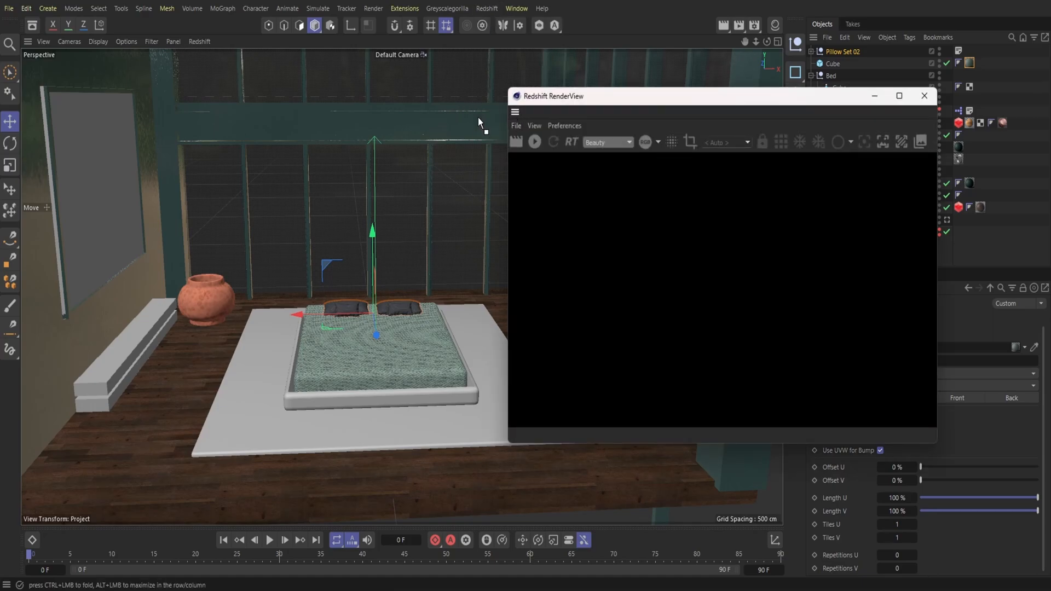
drag(514, 112, 462, 156)
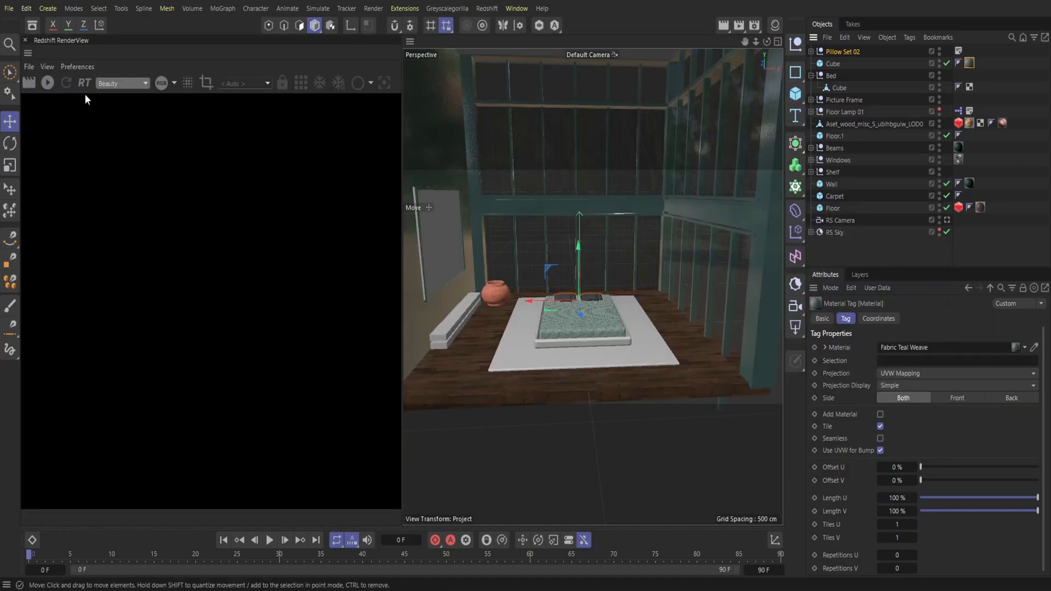
click(246, 83)
click(238, 123)
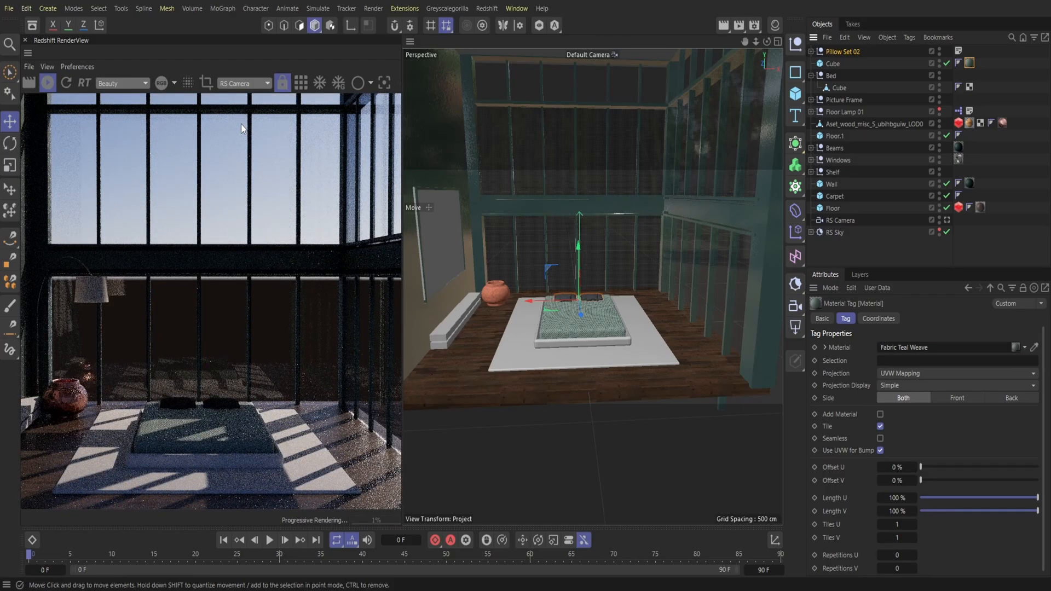
Step: Switch the live render to the Perspective view for a close look at the bed
mouse_move(757, 42)
mouse_down()
mouse_move(859, 43)
mouse_move(774, 3)
mouse_move(748, 30)
mouse_up()
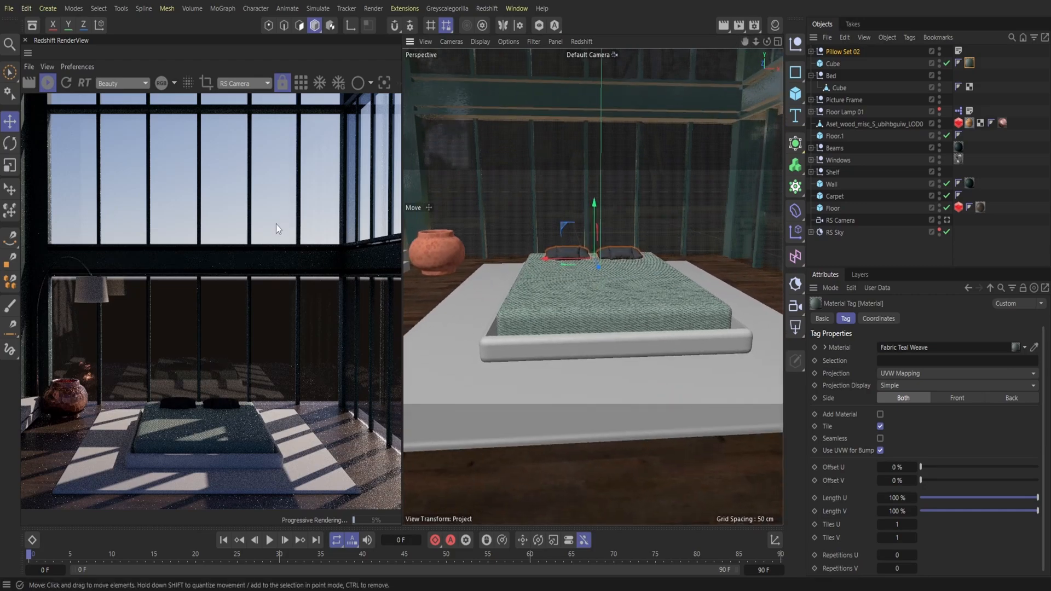
click(244, 83)
click(253, 118)
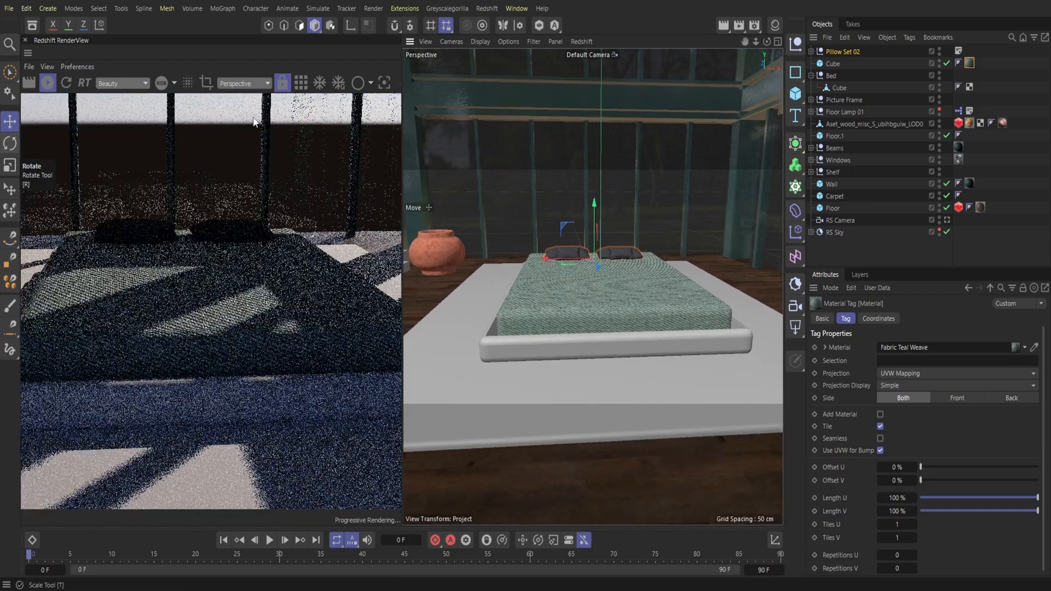
Step: Replace the mattress cube's teal weave material with Fabric Cotton 002 LightBlue 100cm
click(797, 48)
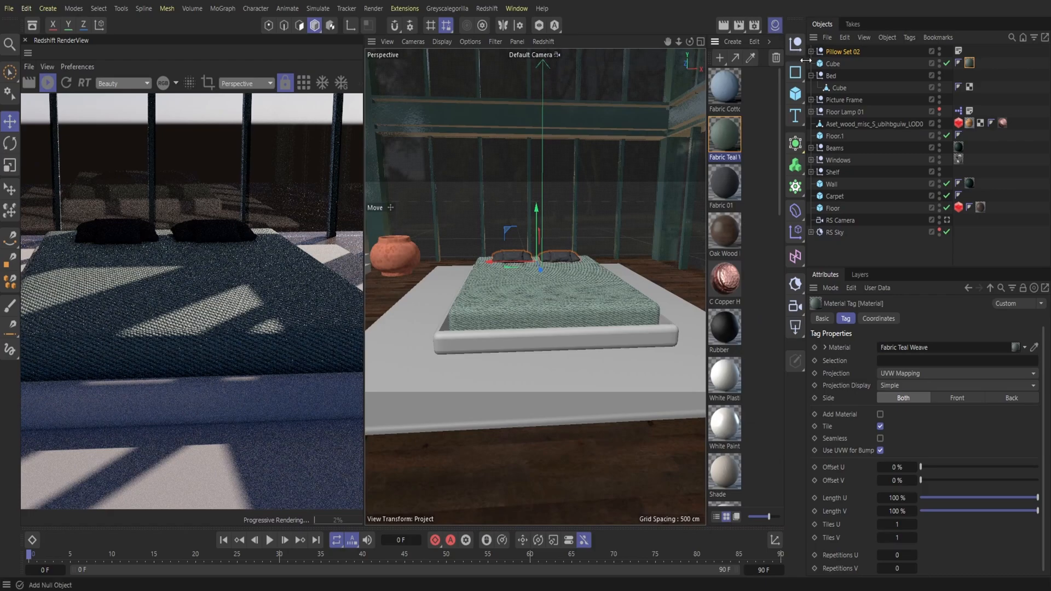
key(Delete)
drag(727, 91, 837, 61)
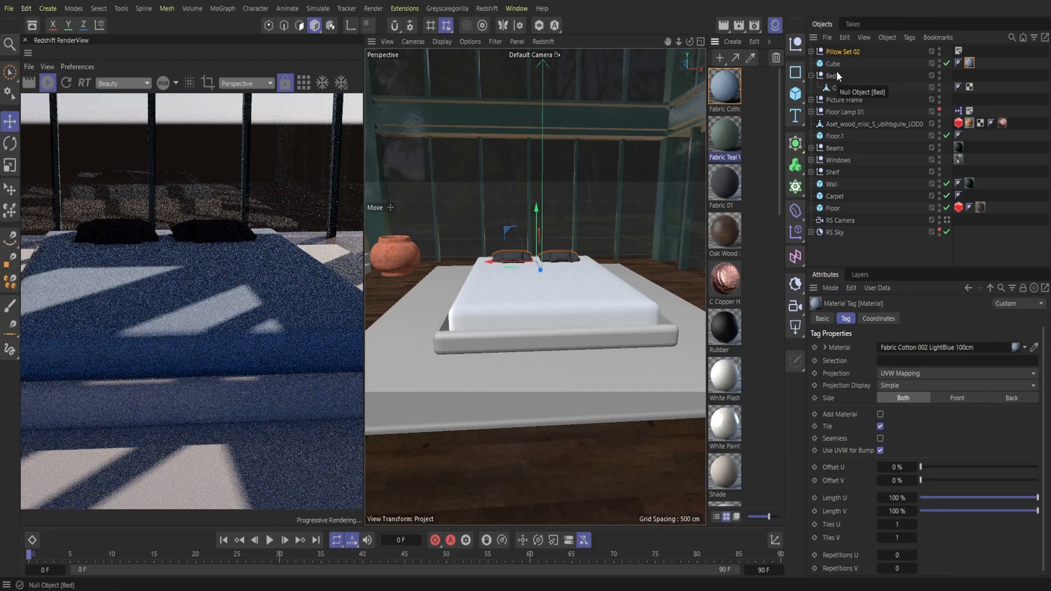
Step: Add a Redshift Object tag to the mattress cube and enable its geometry override, tessellation and displacement
right_click(834, 67)
mouse_move(862, 179)
click(807, 179)
click(888, 318)
click(851, 360)
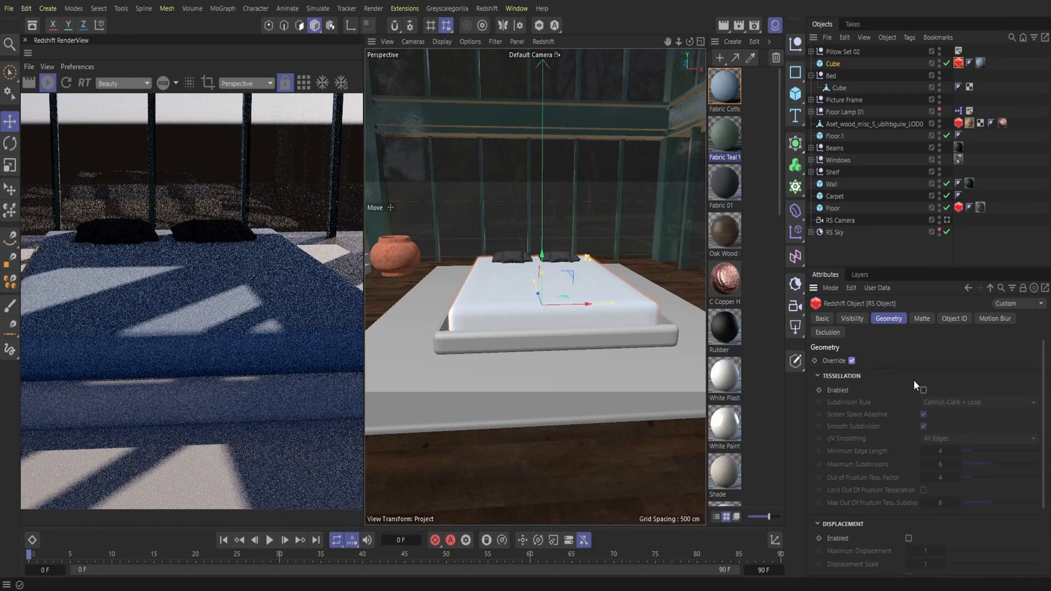
click(923, 390)
click(908, 538)
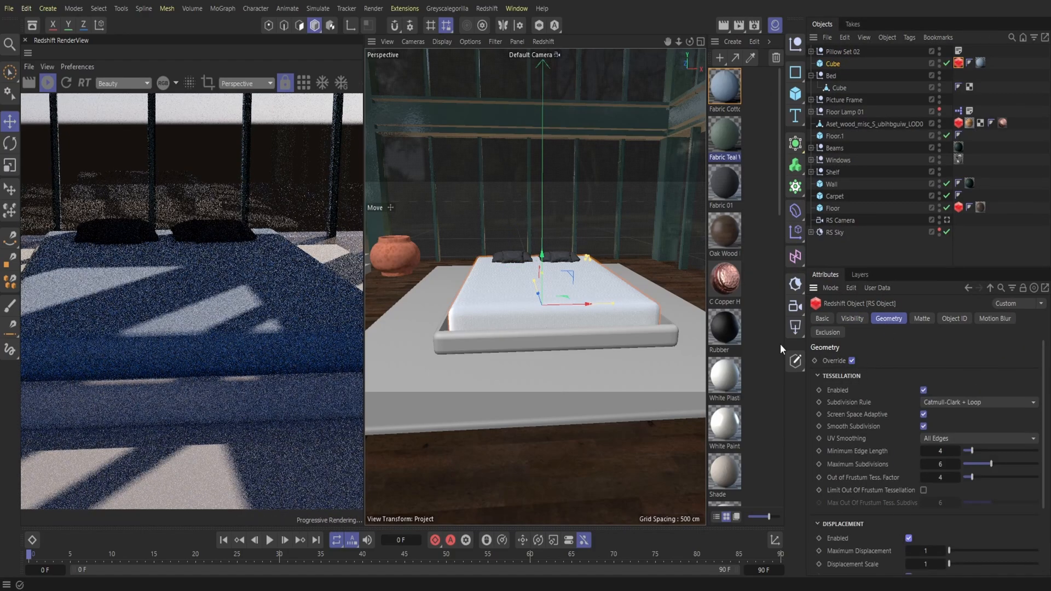
Step: Return the live render to the RS Camera and increase the mattress cube's height
click(778, 27)
click(243, 83)
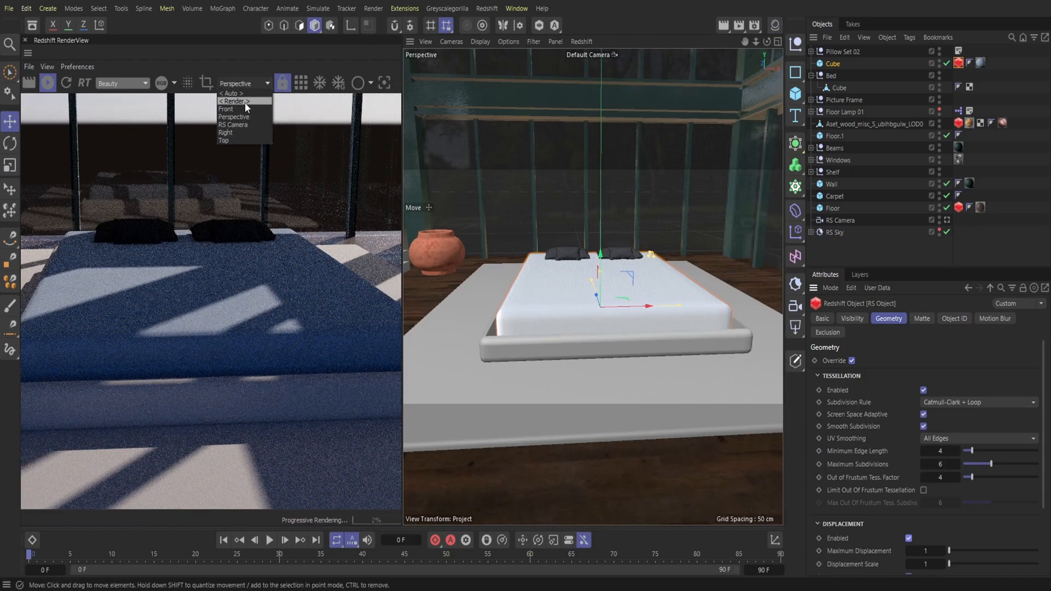
click(242, 125)
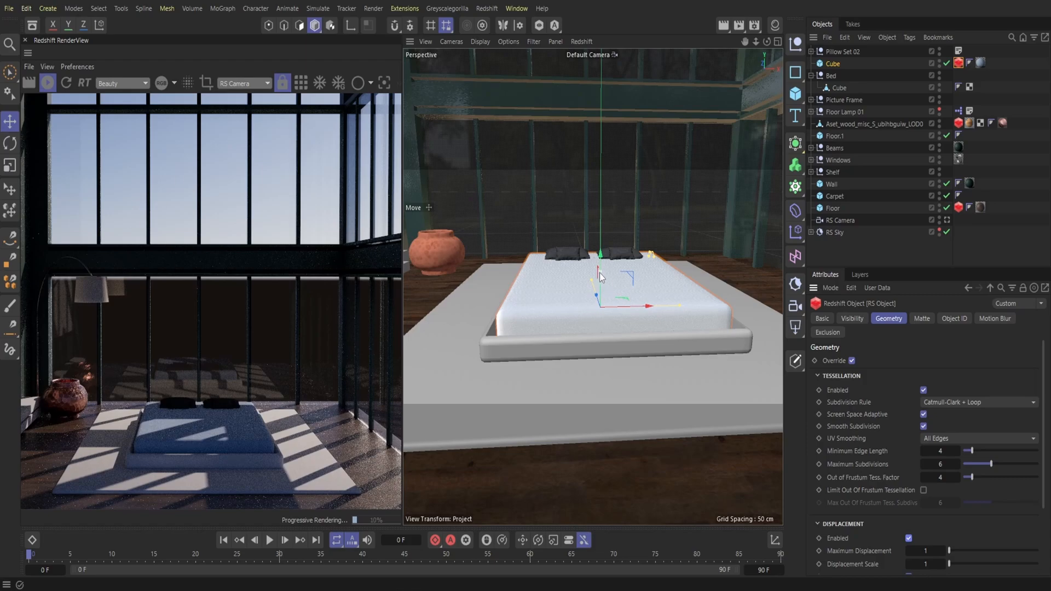
drag(600, 277, 605, 261)
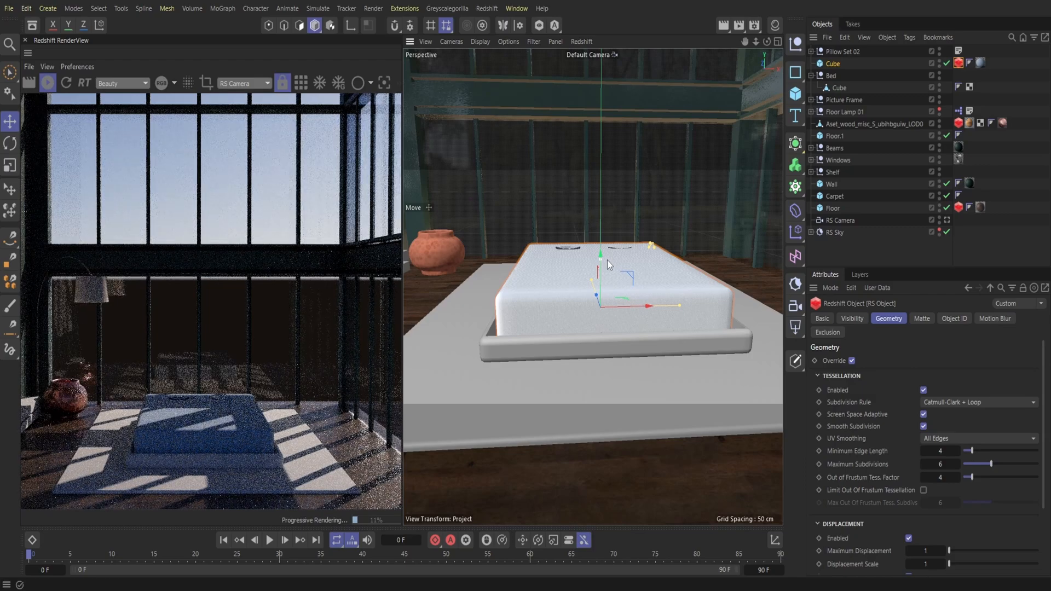
drag(757, 45, 734, 301)
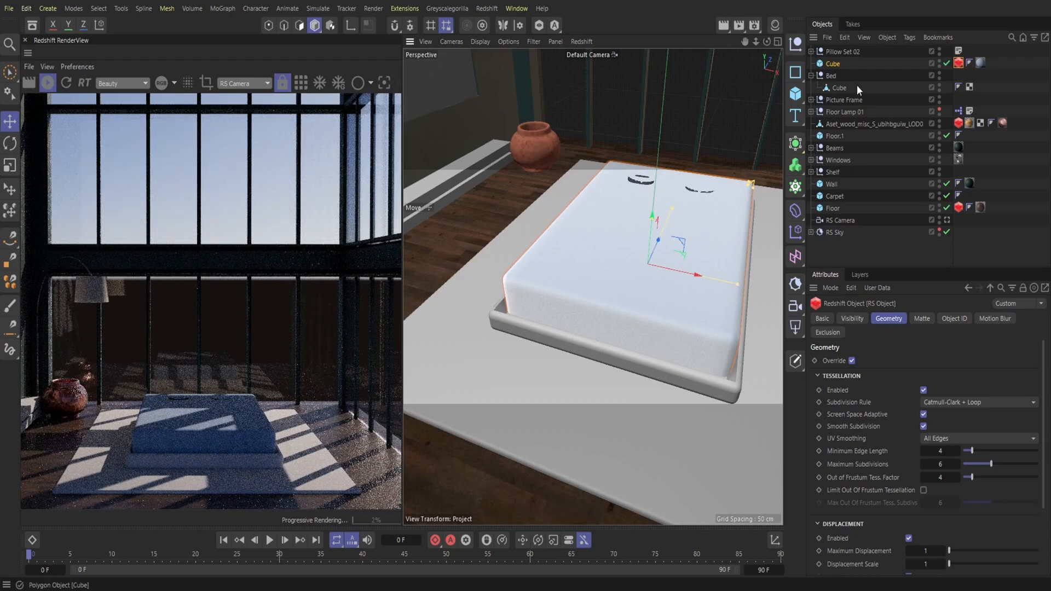
Step: Put Pillow Set 02 and the mattress cube inside the Bed null
click(843, 52)
click(811, 75)
click(835, 77)
mouse_move(837, 64)
mouse_down()
mouse_move(835, 75)
mouse_move(833, 63)
mouse_up()
click(838, 51)
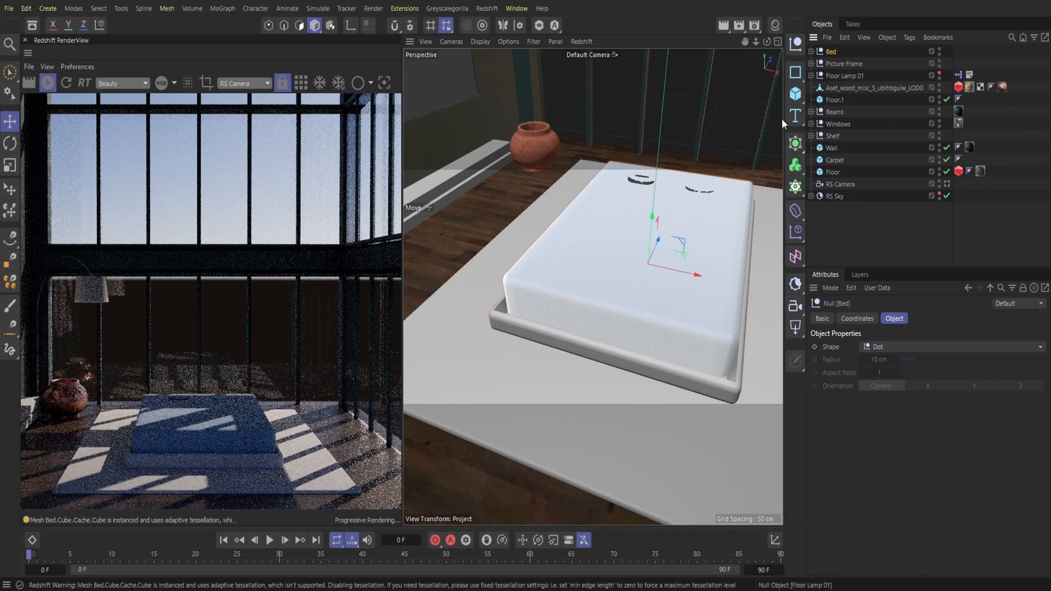
Step: Raise Pillow Set 02 onto the top of the taller mattress
click(812, 51)
click(843, 63)
drag(675, 173, 675, 155)
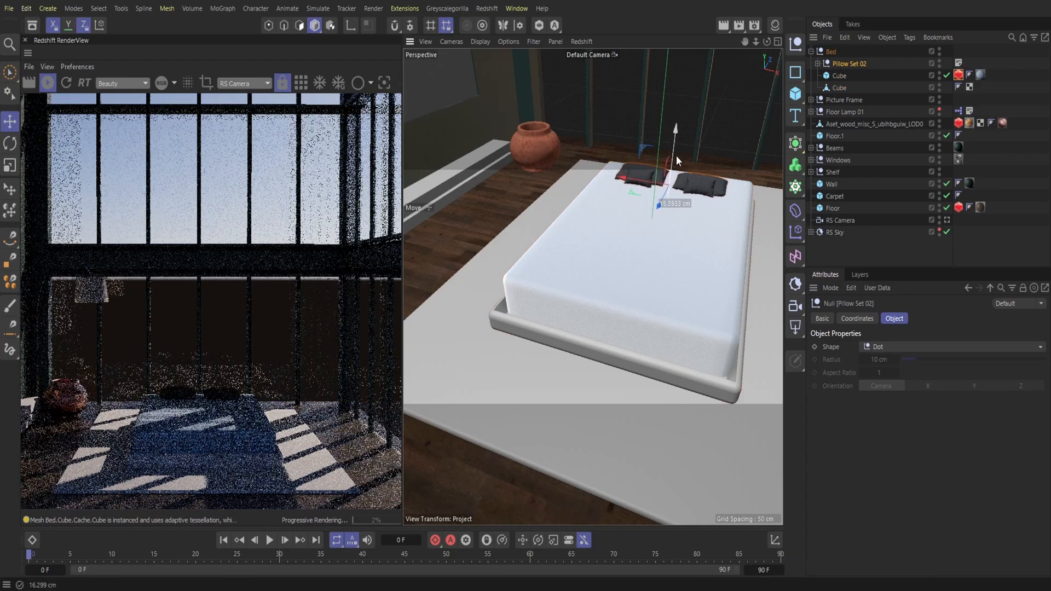
click(811, 51)
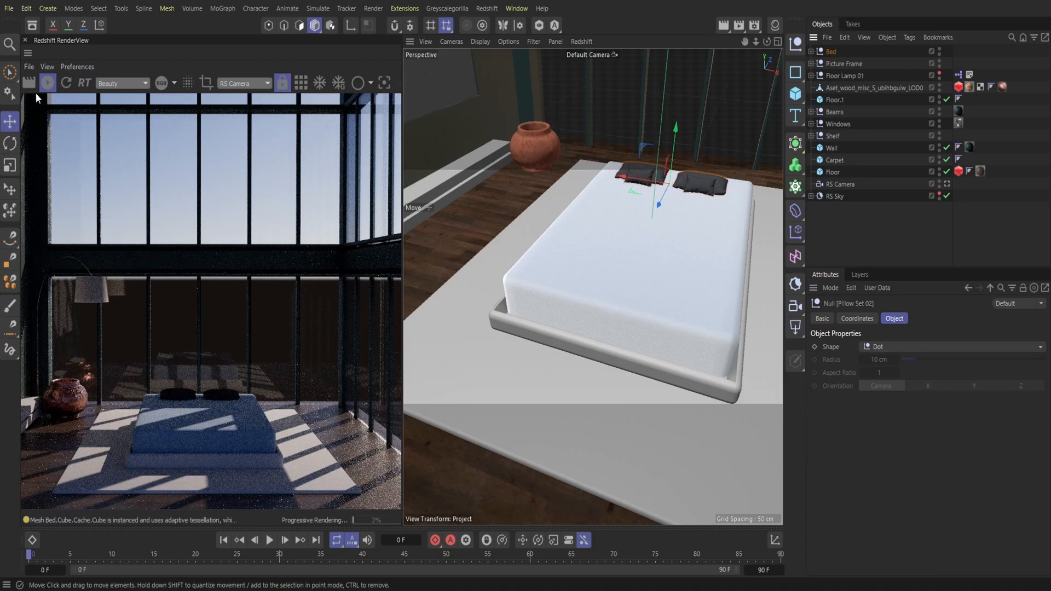
Step: Close the RenderView and enlarge the pillow set slightly with the Place tool
click(25, 40)
alt+right_drag(472, 181, 378, 191)
alt+drag(378, 191, 433, 117)
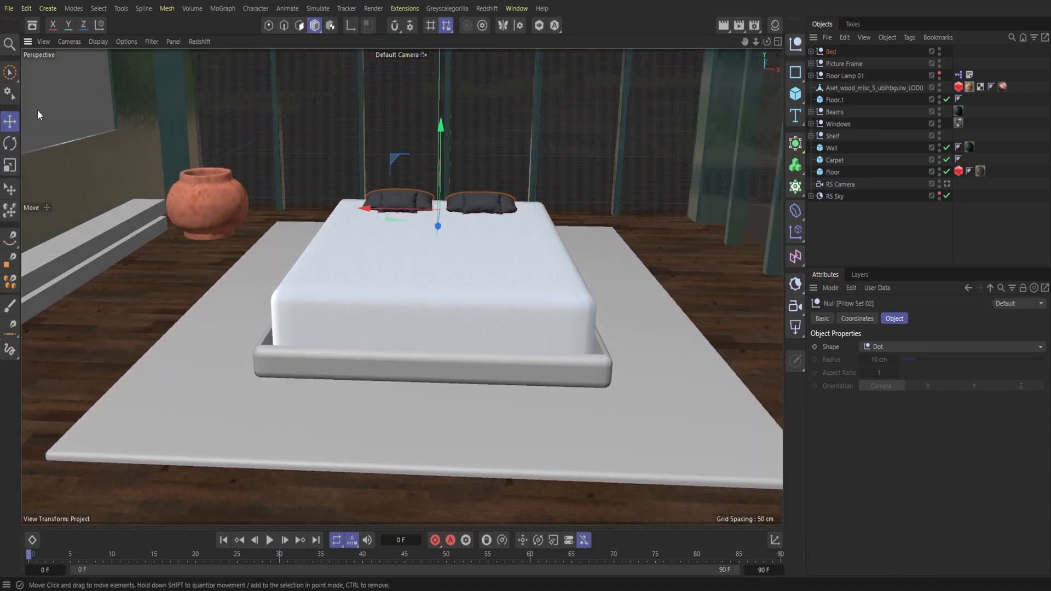
click(10, 188)
drag(440, 177, 444, 179)
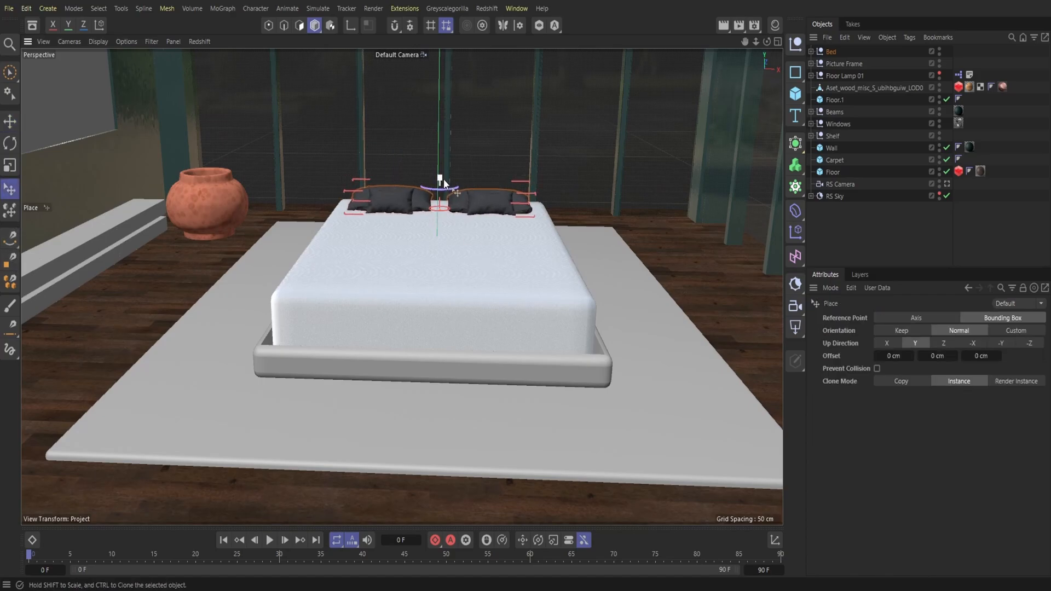
Step: Scale up the whole Bed group slightly with the Place tool and adjust its position on the carpet
click(811, 52)
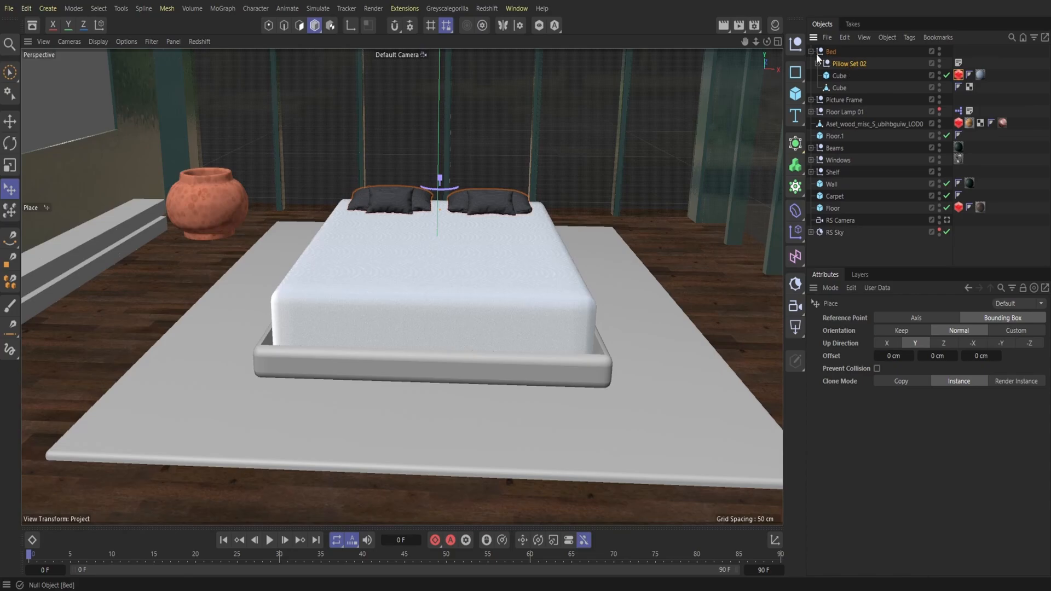
click(811, 51)
click(832, 52)
shift+drag(441, 204, 450, 190)
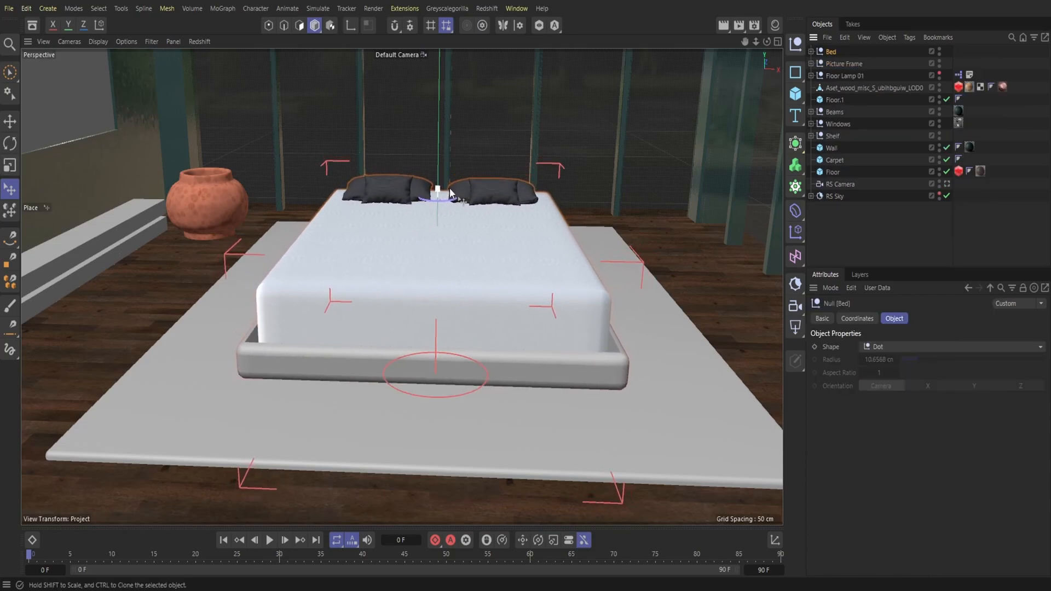
alt+right_drag(450, 190, 378, 194)
alt+drag(377, 195, 424, 249)
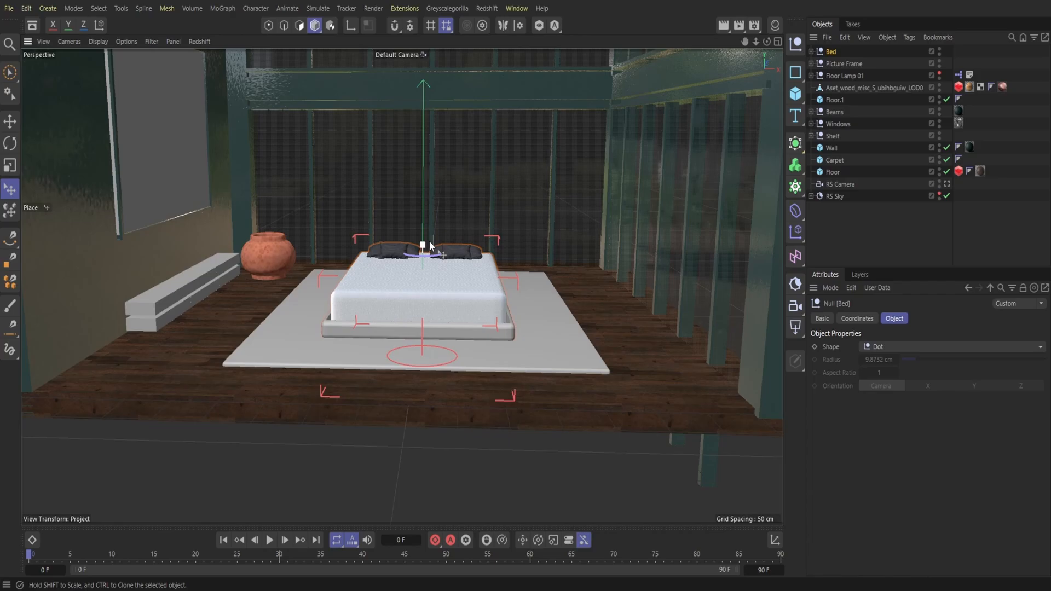
click(10, 122)
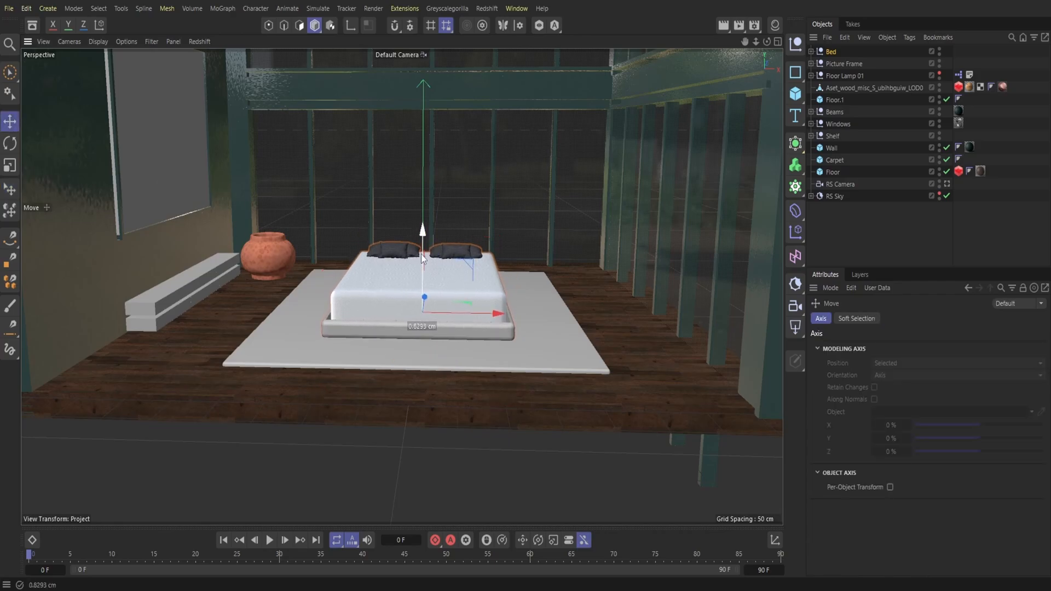
alt+drag(423, 257, 486, 188)
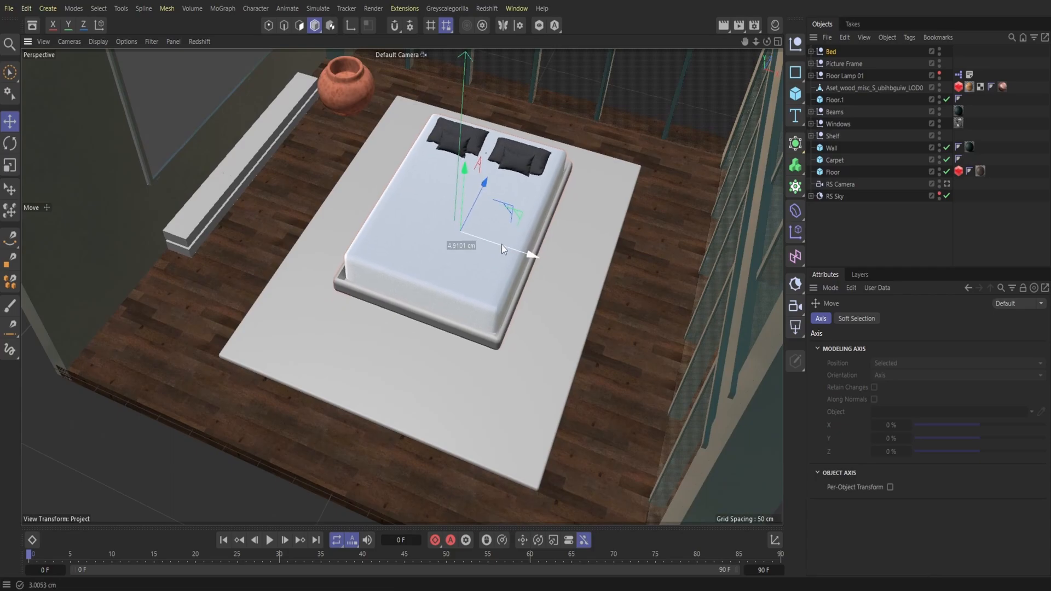
Step: Render the scene through the RS Camera in the Redshift RenderView to check the enlarged bed
click(486, 8)
click(508, 108)
drag(516, 107, 51, 93)
click(47, 83)
click(244, 83)
click(253, 126)
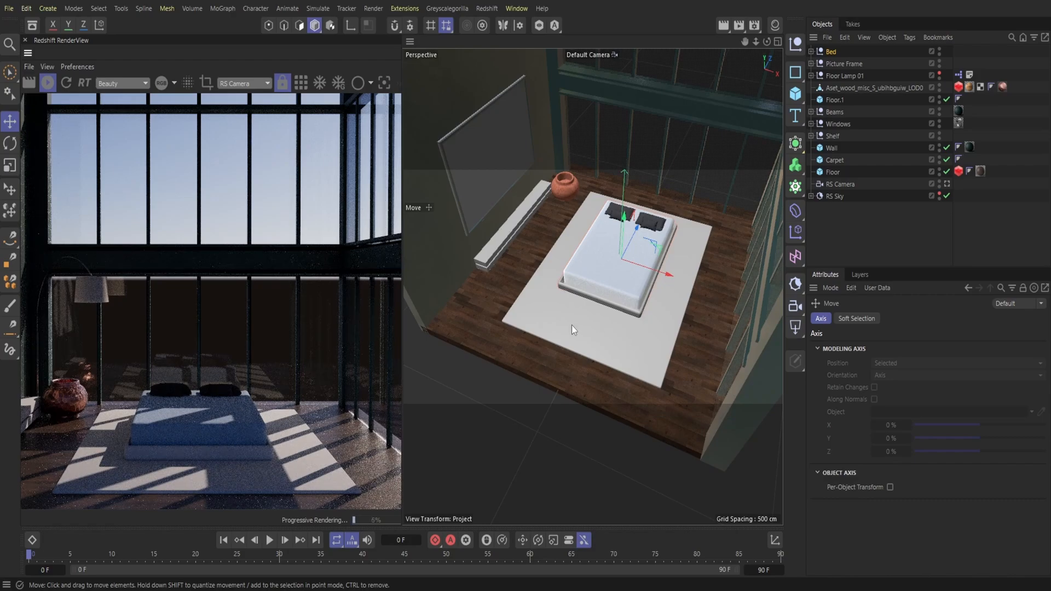
click(26, 41)
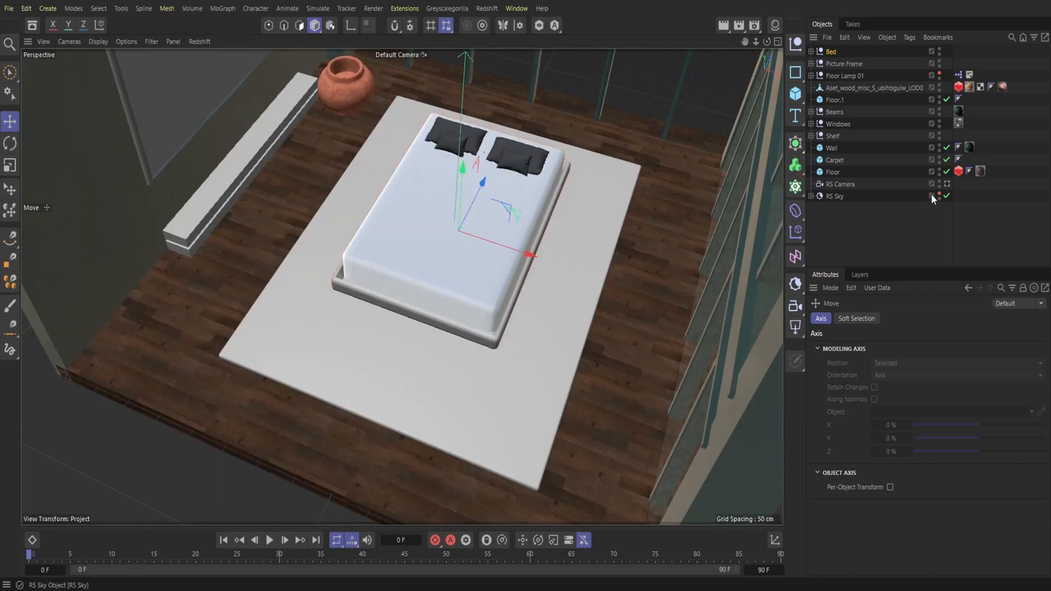
Step: Set the carpet cube's X, Y and Z segments to 20
drag(766, 41, 765, 82)
click(592, 276)
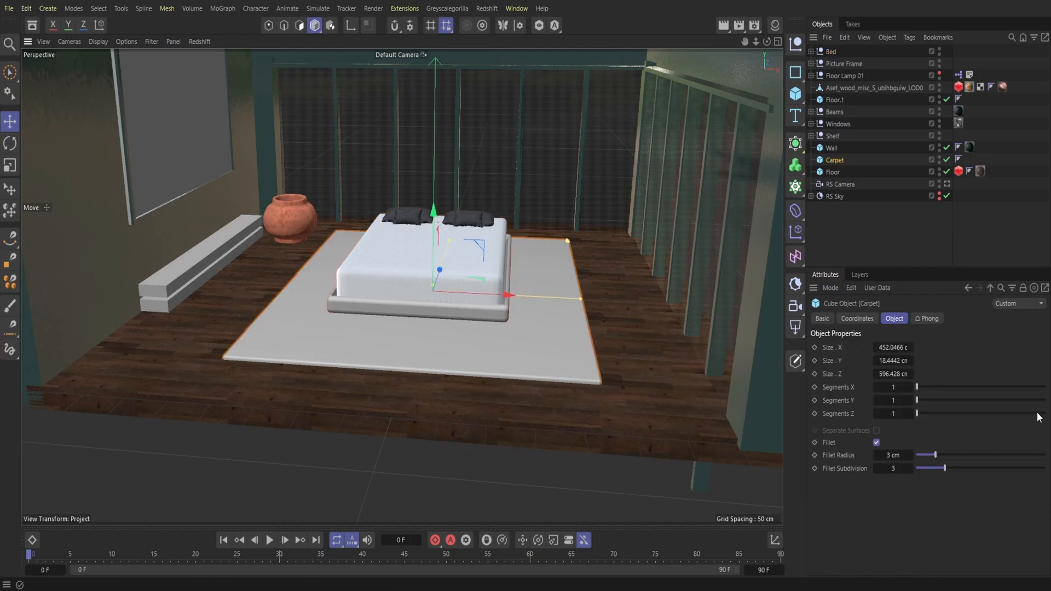
click(1046, 402)
click(1045, 387)
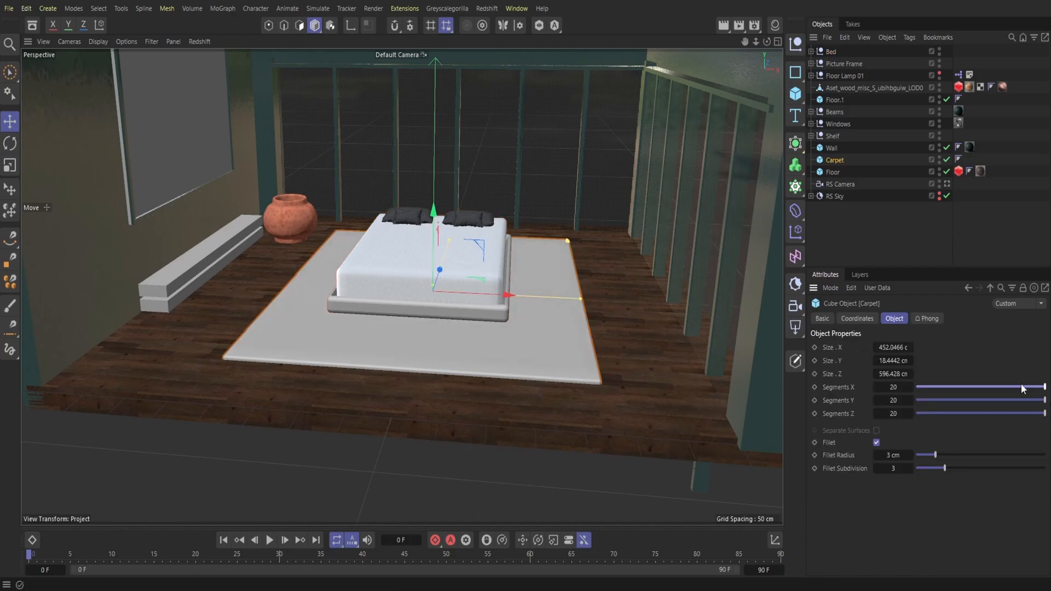
Step: Find the Redshift carpet materials in the asset browser and load the light grey one
click(32, 25)
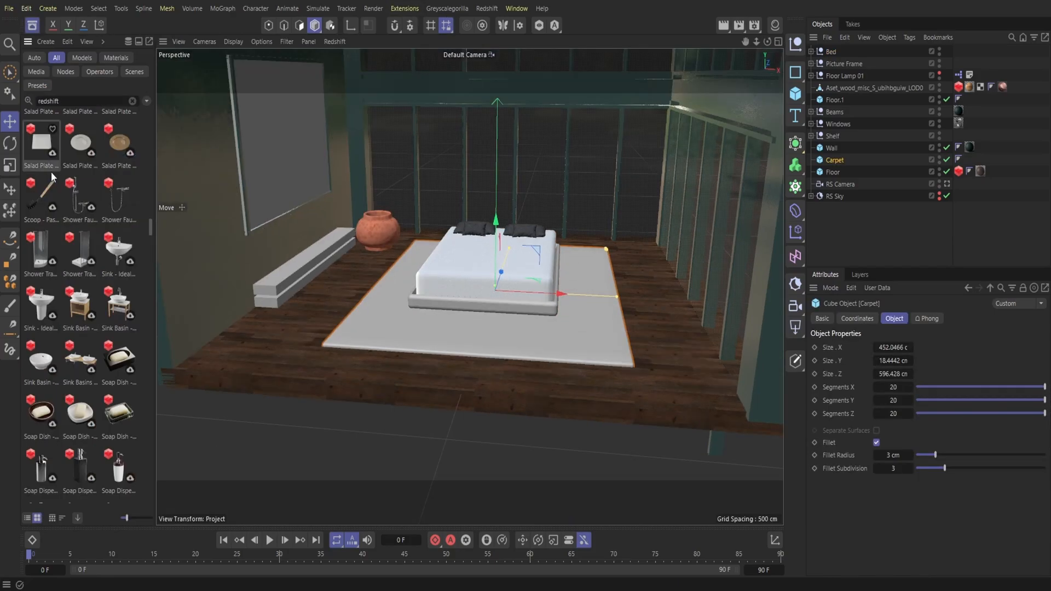
scroll(61, 189, down, 10)
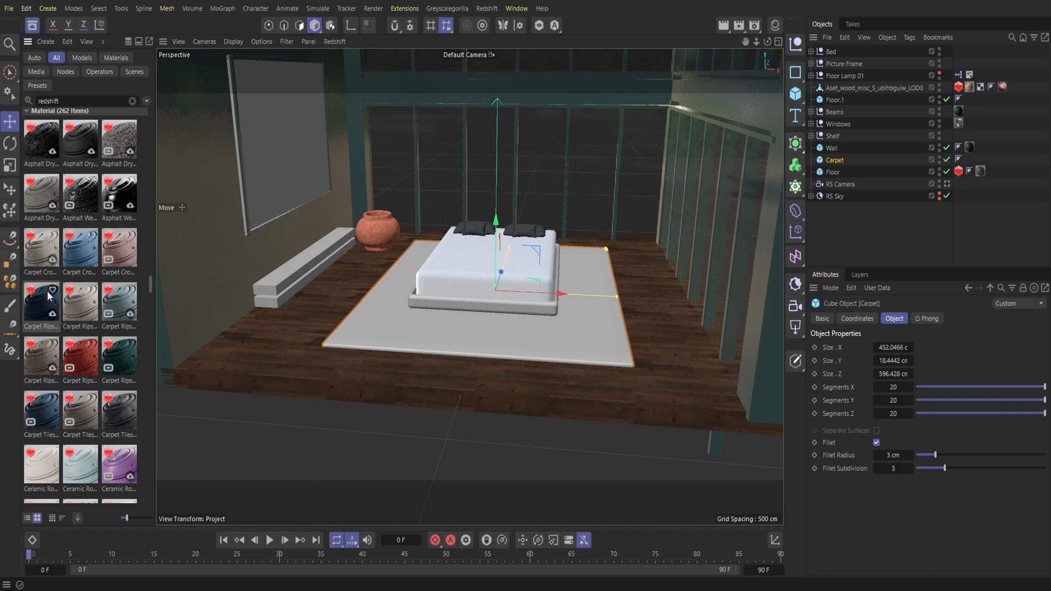
click(35, 255)
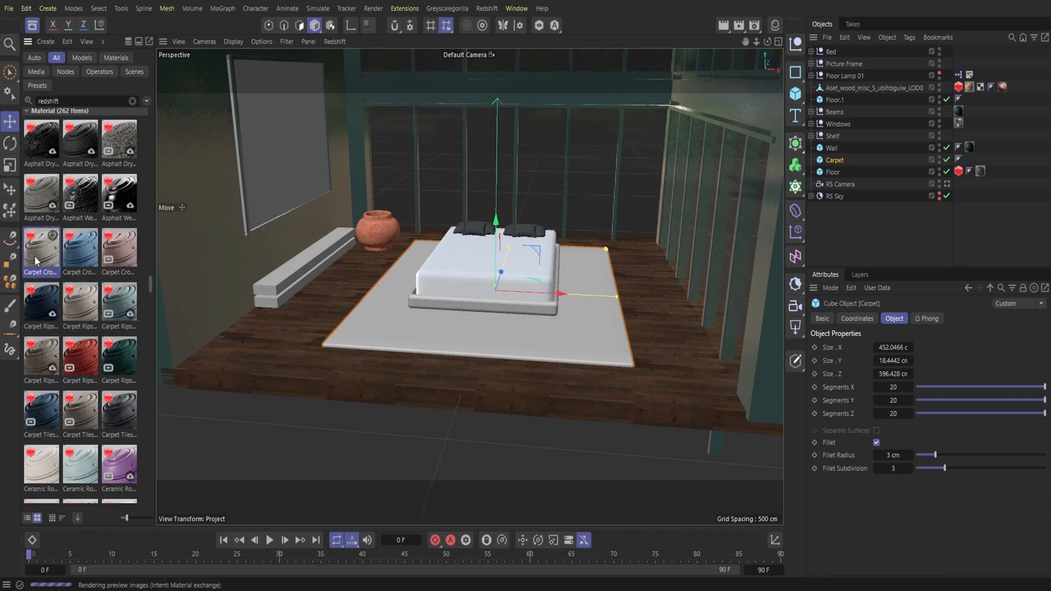
Step: Apply the light grey carpet material to the carpet cube under the bed
click(774, 24)
drag(533, 284, 532, 284)
click(532, 284)
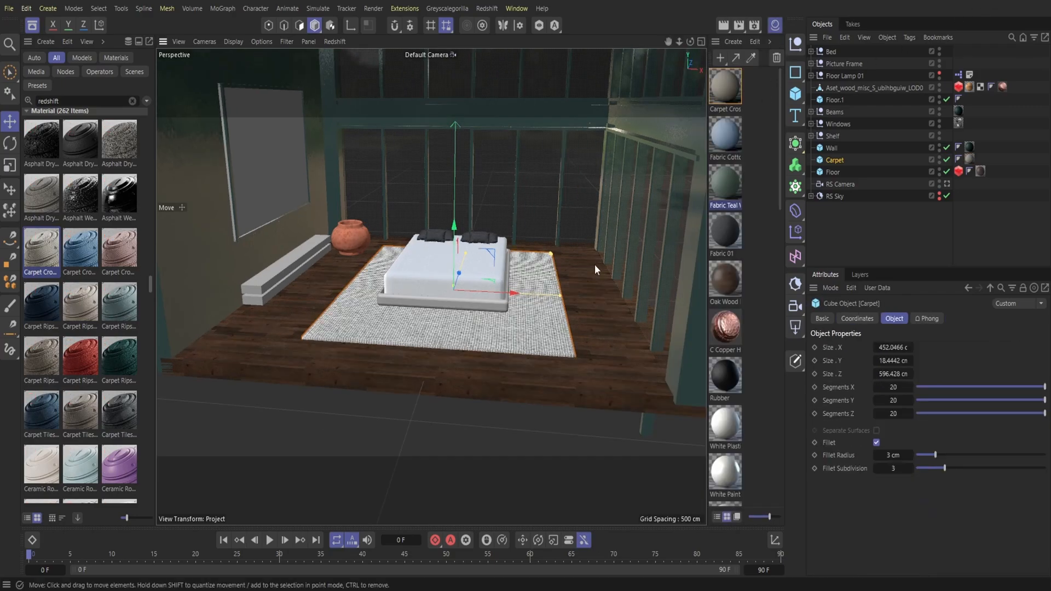
Step: Add an RS Object tag to the Carpet and enable its geometry override, tessellation and displacement
right_click(836, 160)
mouse_move(863, 176)
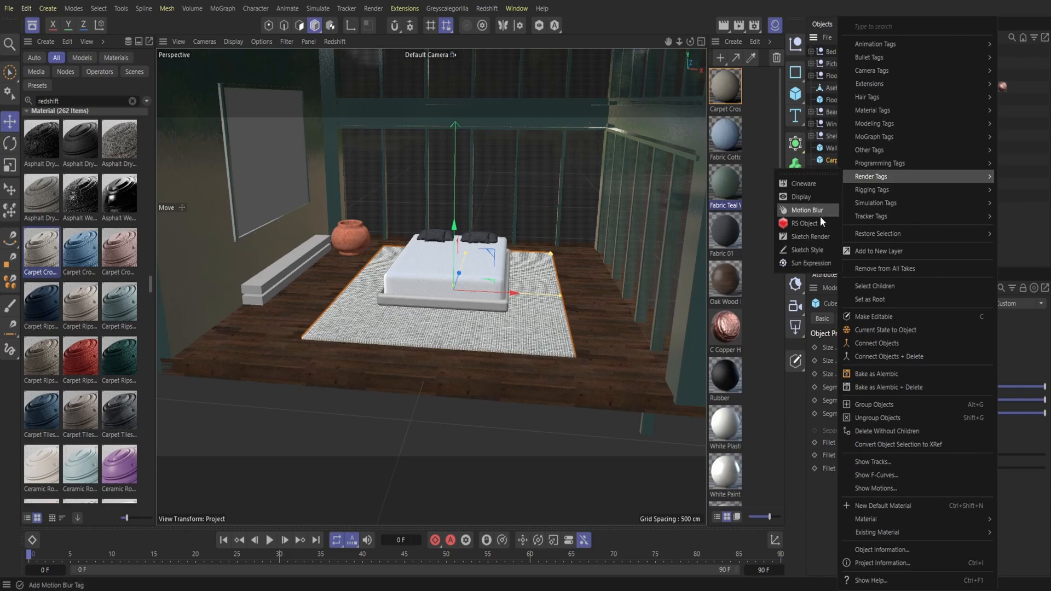
click(820, 216)
click(852, 361)
click(923, 390)
click(909, 539)
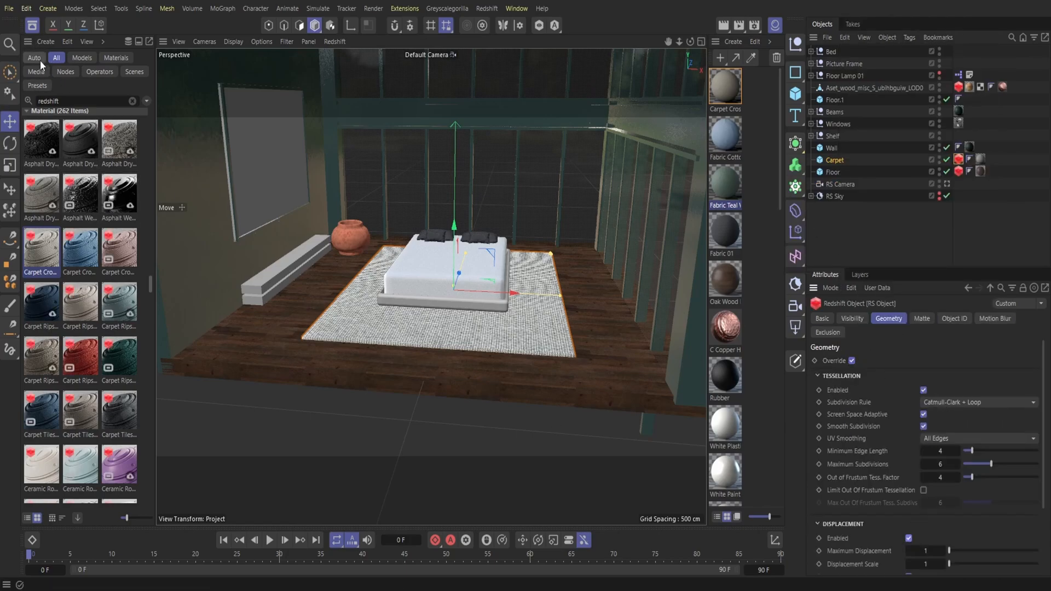
Step: Replace the asset browser with a docked Redshift RenderView and render through the RS Camera to check the carpet
click(33, 25)
click(486, 11)
click(494, 104)
drag(497, 106, 44, 100)
click(47, 82)
click(285, 83)
click(247, 83)
click(251, 121)
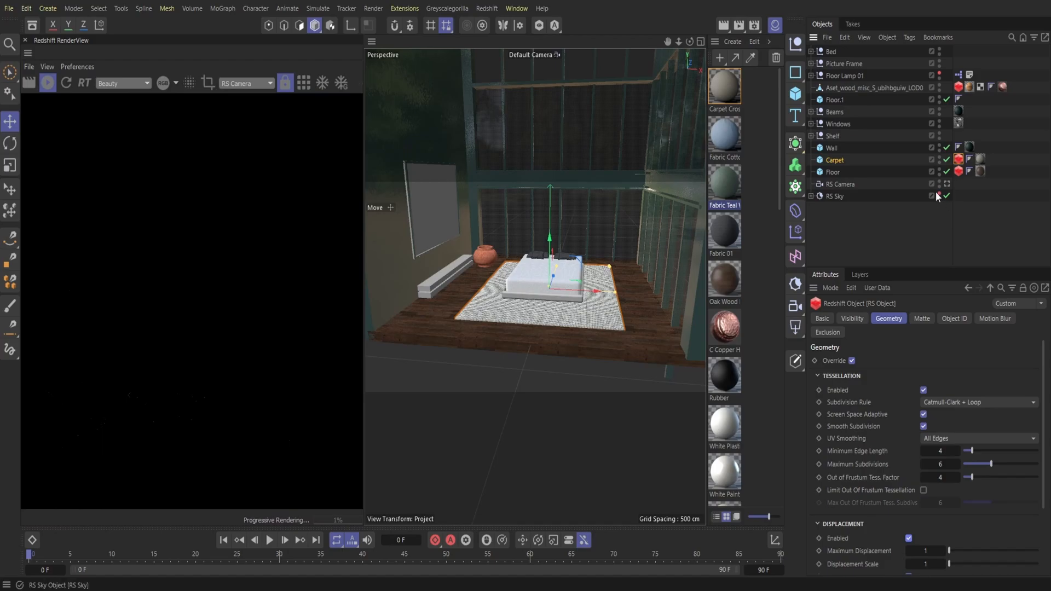
click(773, 25)
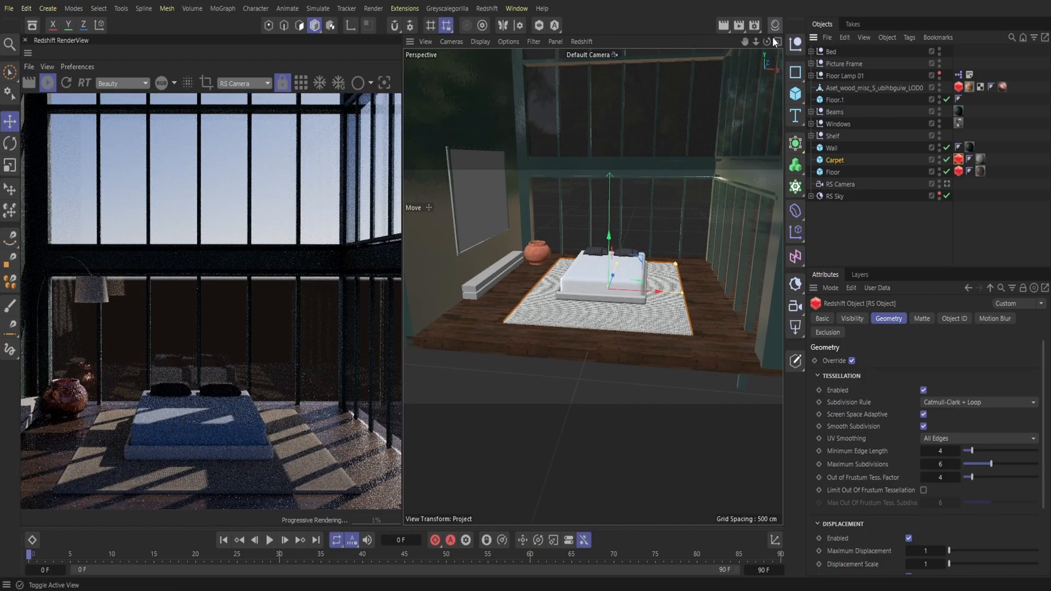
Step: Widen the carpet to about 492 cm in X, thin it to about 11 cm in Y, and close the RenderView
click(621, 320)
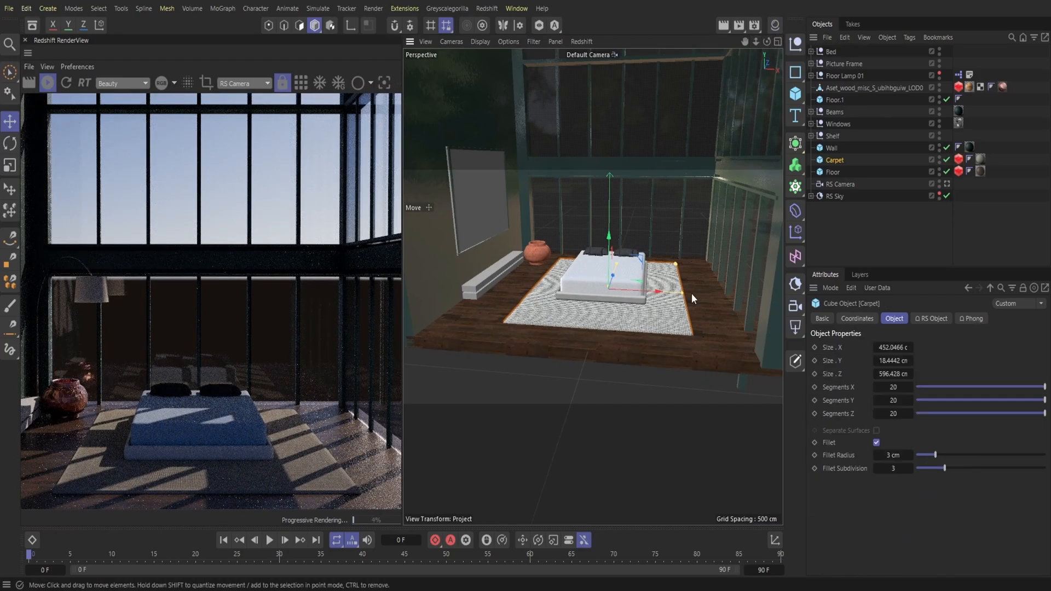
drag(683, 292, 689, 298)
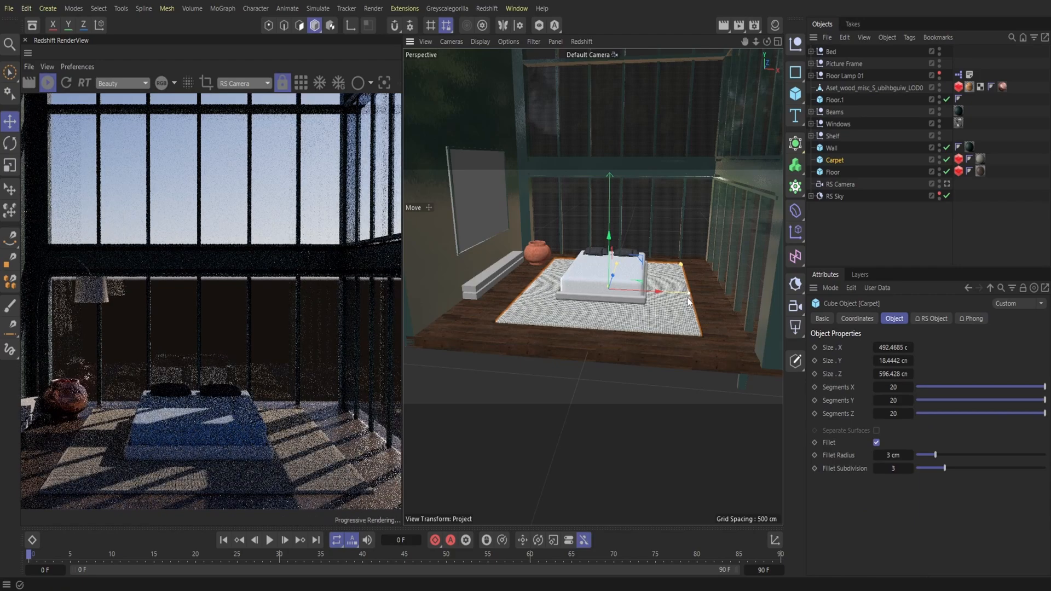
drag(767, 42, 753, 43)
drag(639, 310, 639, 314)
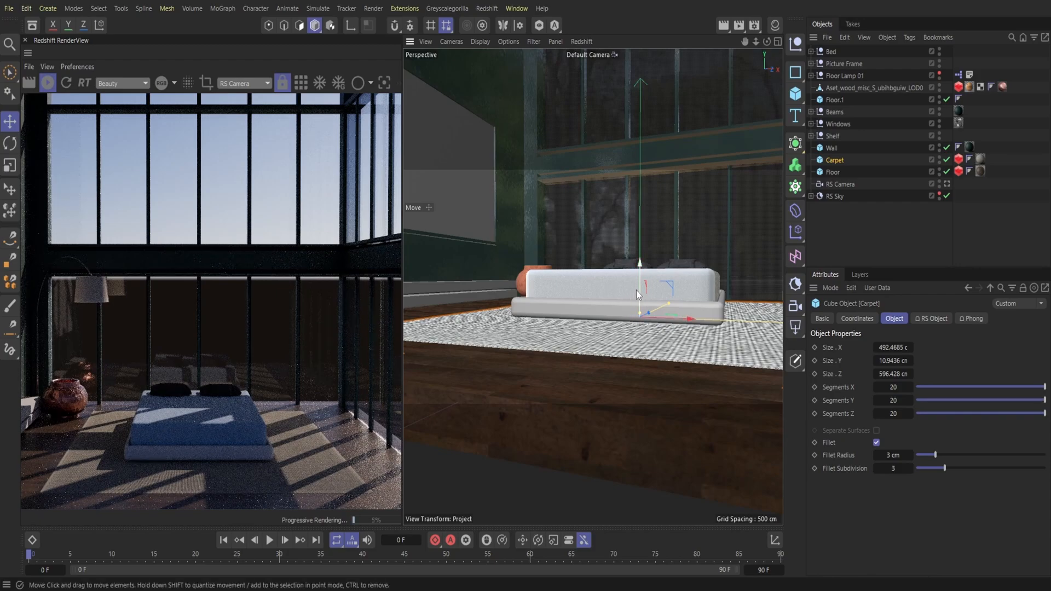
drag(638, 290, 639, 289)
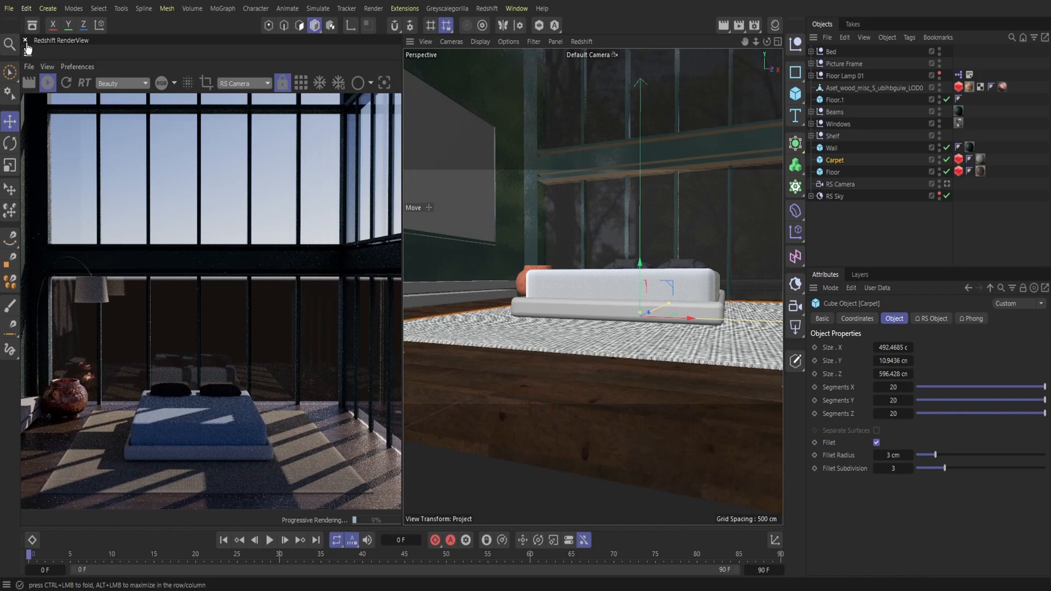
click(25, 41)
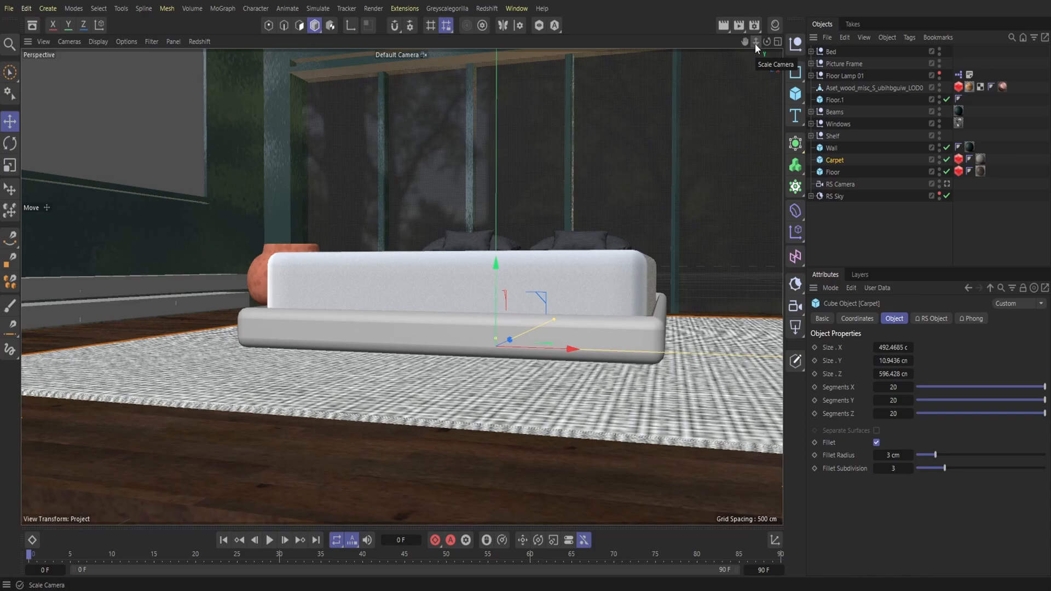
Step: Open a new empty project for importing the ceiling material
mouse_move(755, 43)
mouse_down()
mouse_move(745, 42)
mouse_move(766, 43)
mouse_up()
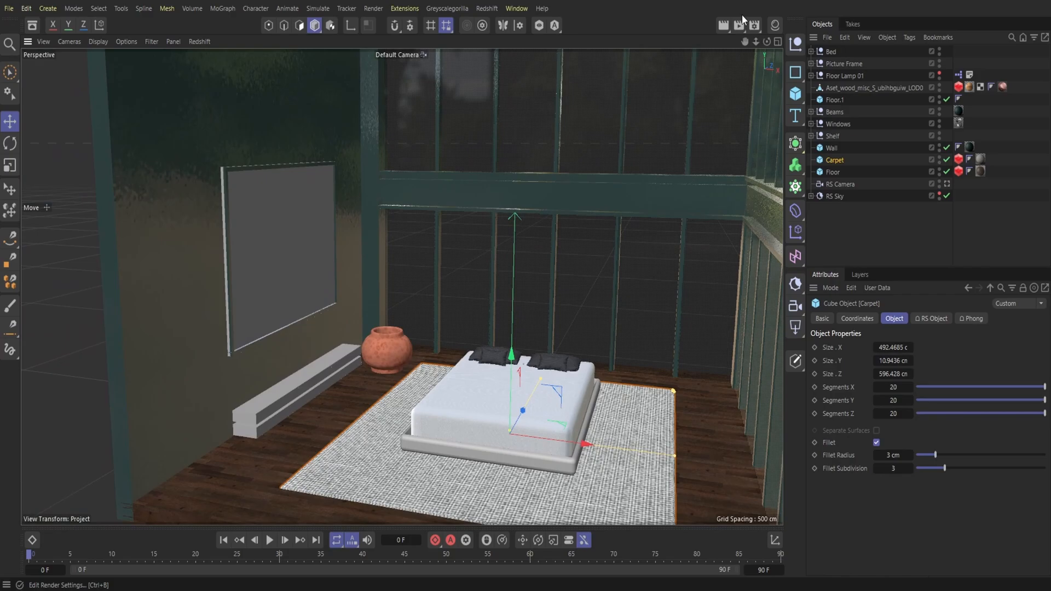
drag(757, 42, 745, 41)
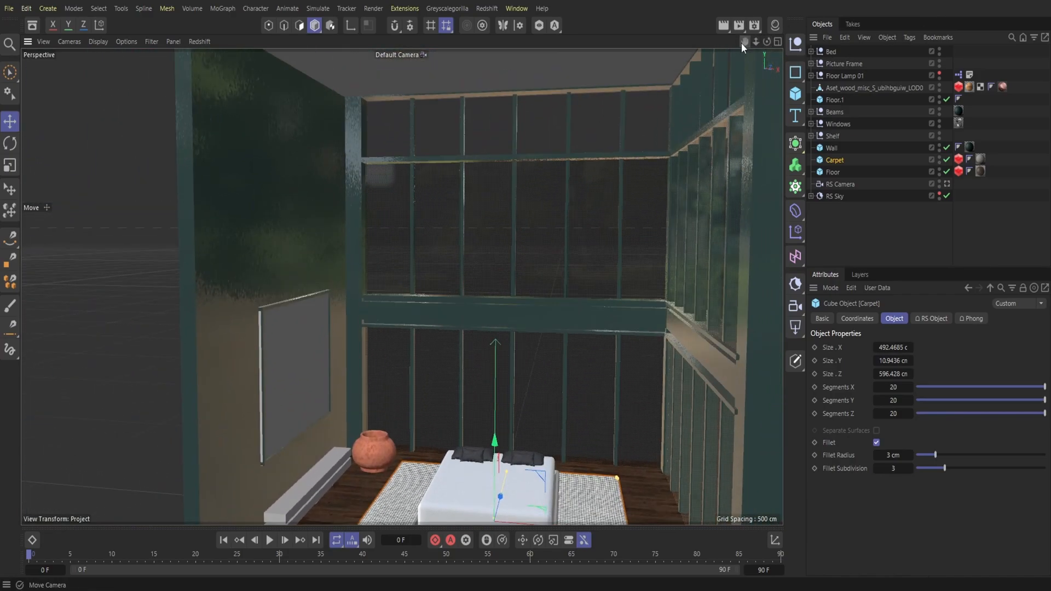
click(10, 9)
click(48, 170)
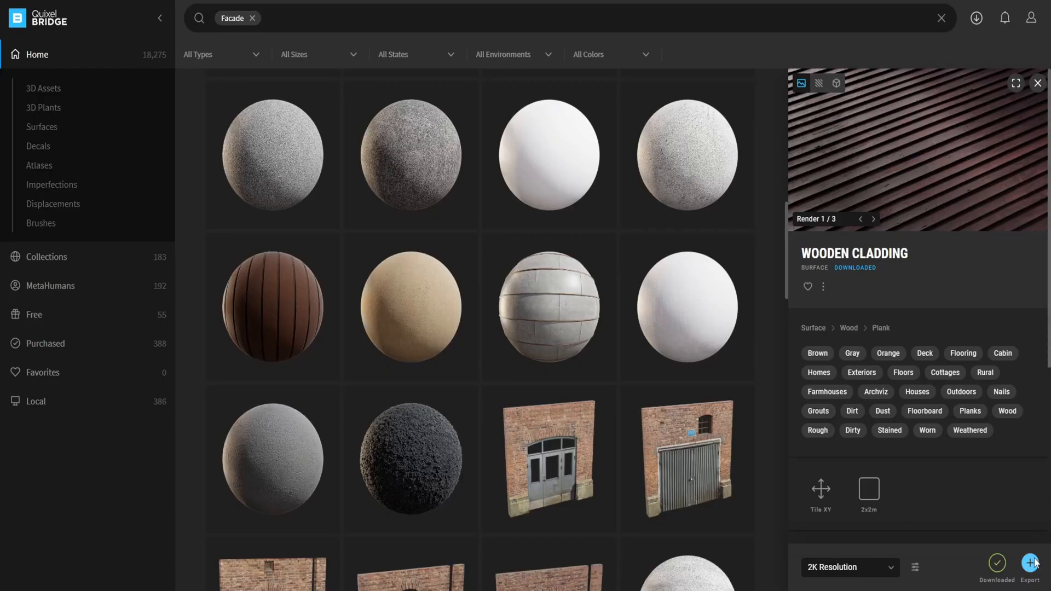
Step: Export the Wooden Cladding surface at 2K resolution from Quixel Bridge to Cinema 4D and apply it to a new cube
click(1034, 563)
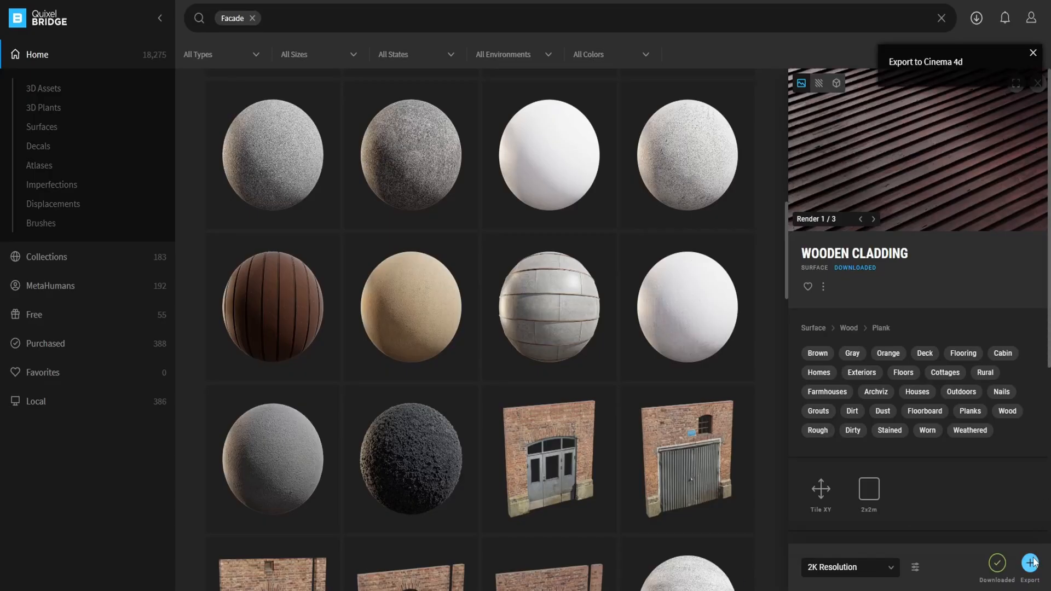
click(679, 520)
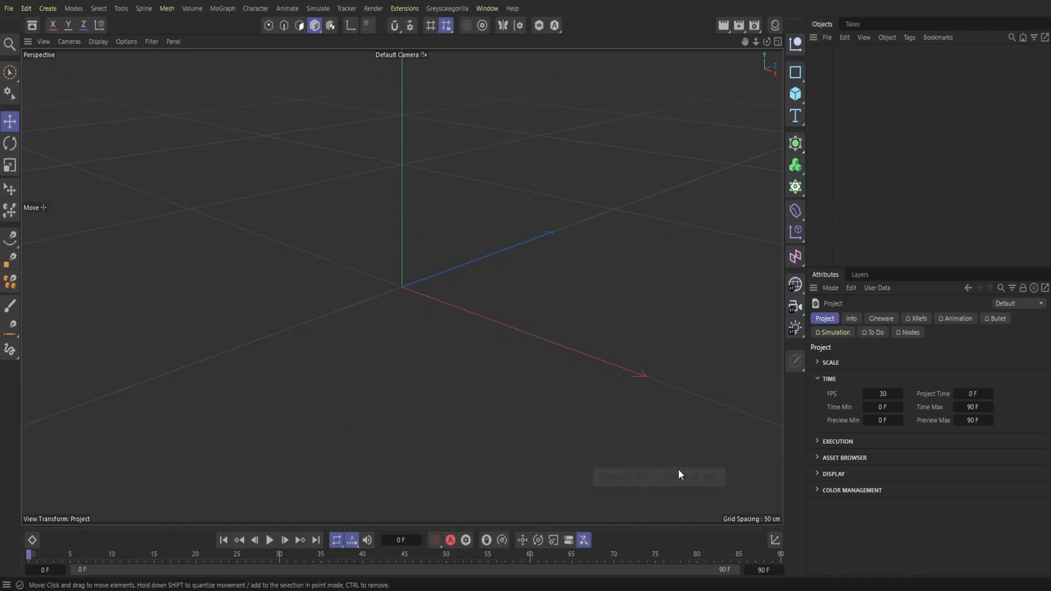
click(796, 94)
click(825, 110)
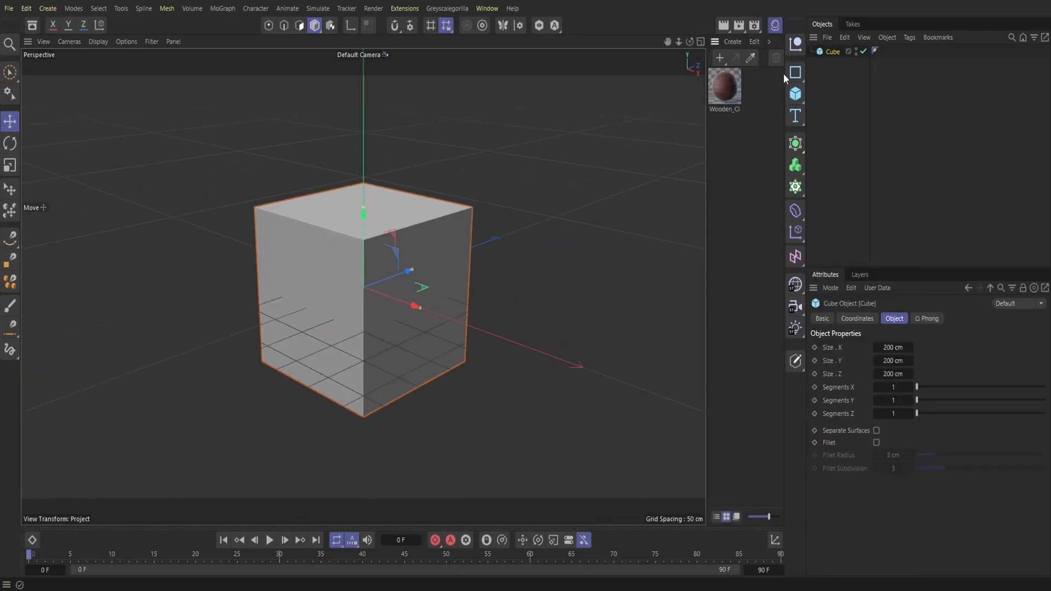
drag(671, 131, 386, 294)
Step: Copy the wood-clad cube and paste it into the bedroom project so its material comes along
click(844, 37)
click(867, 87)
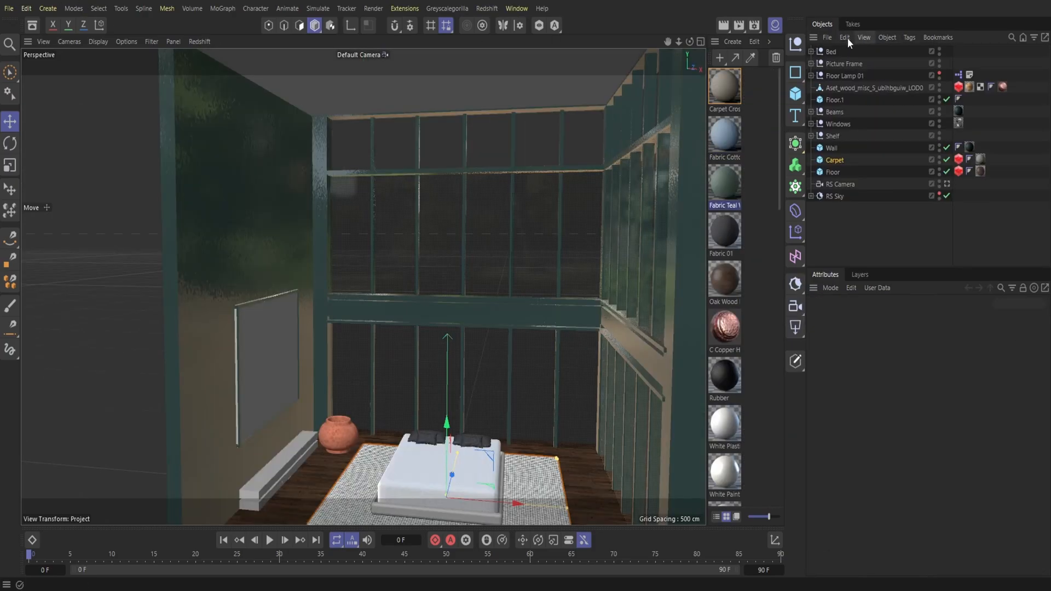
click(845, 37)
click(862, 101)
Step: Give the ceiling slab 20 segments on every axis and apply the Wooden Cladding material with Cubic projection
click(471, 85)
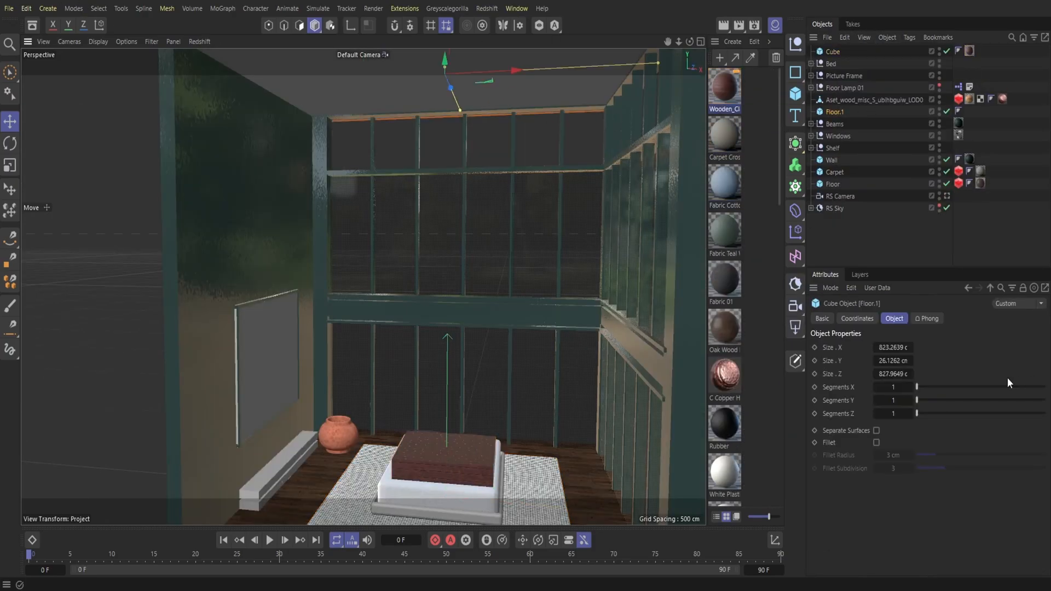
drag(1033, 413, 1048, 387)
drag(548, 101, 547, 91)
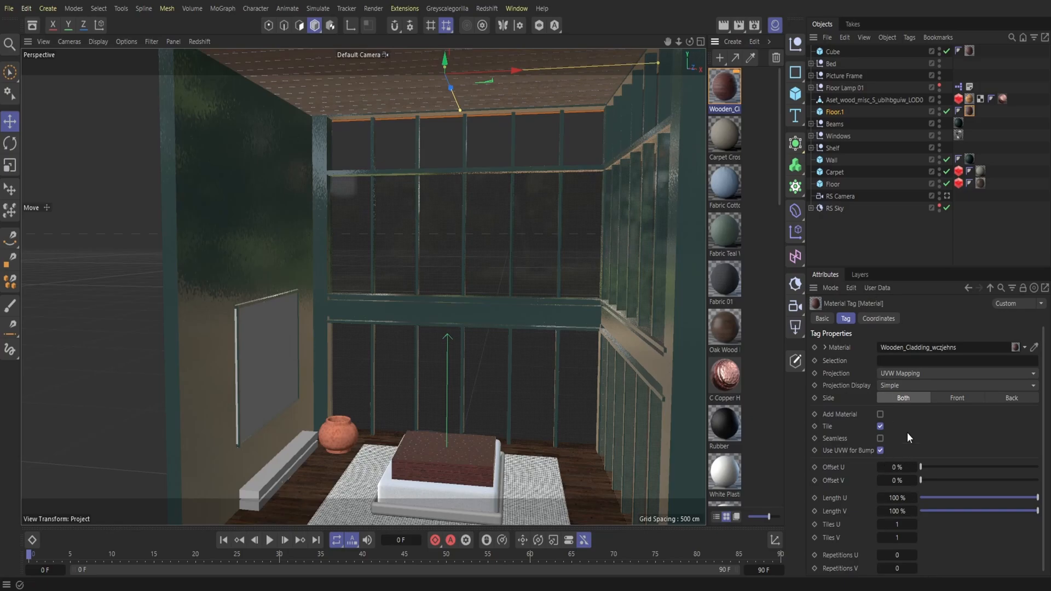
click(912, 372)
click(906, 432)
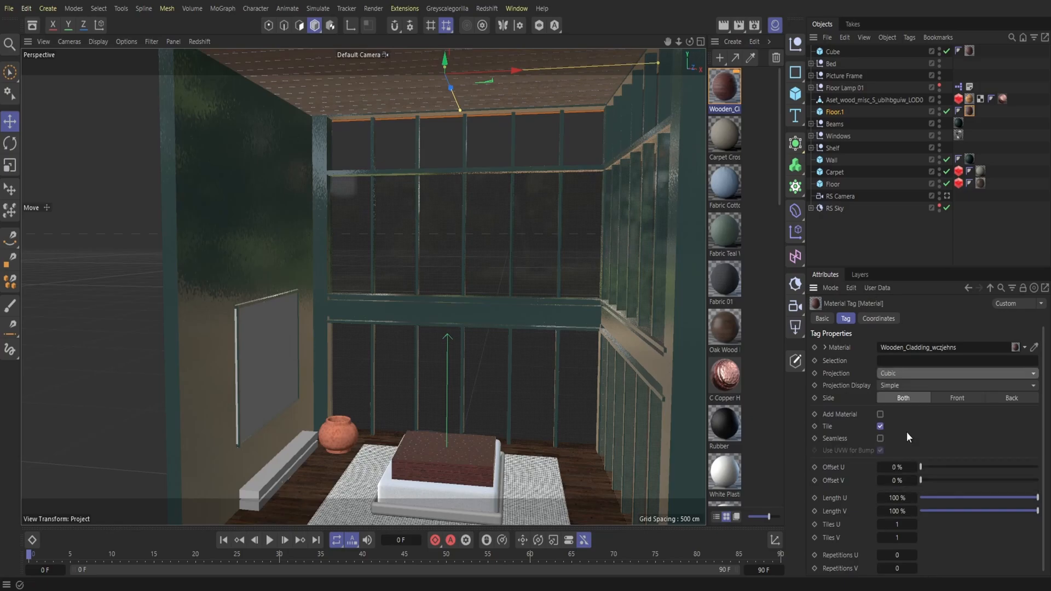
click(771, 28)
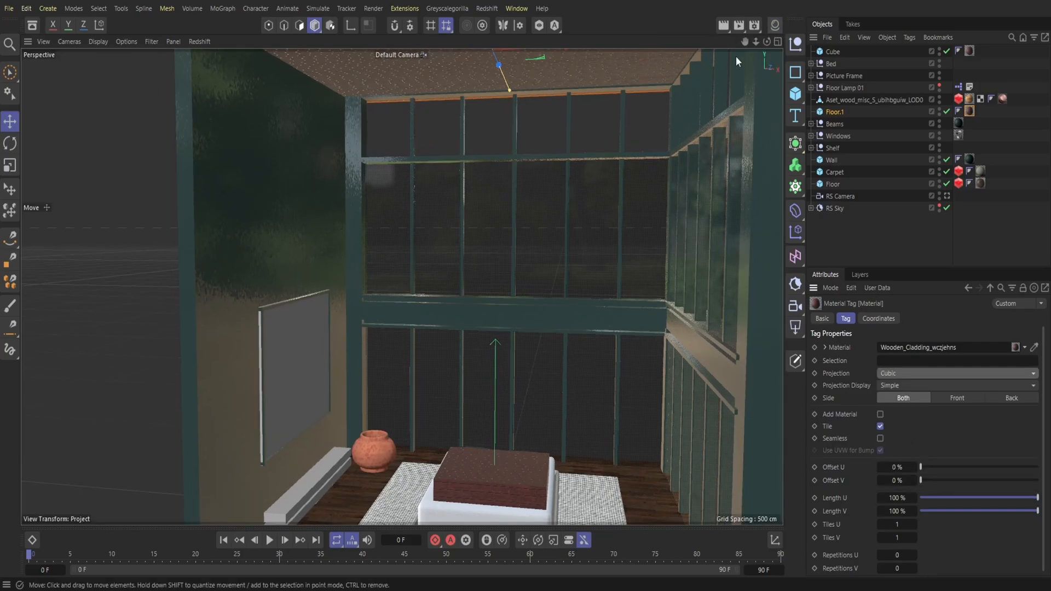
Step: Rename the ceiling slab object Floor.1 to Roof
drag(755, 43, 745, 88)
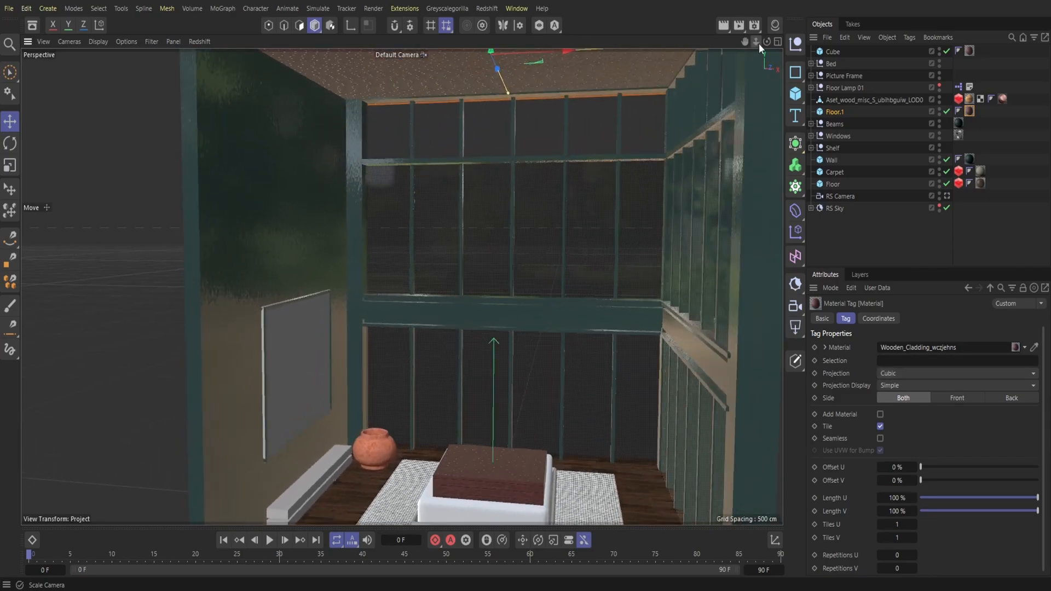
drag(401, 287, 402, 307)
click(833, 51)
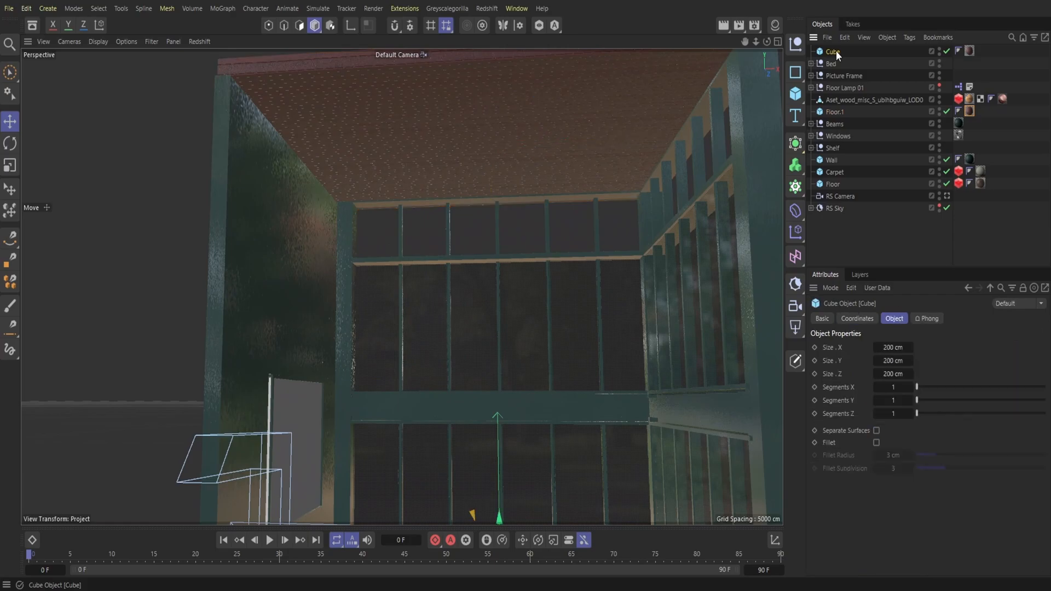
click(527, 140)
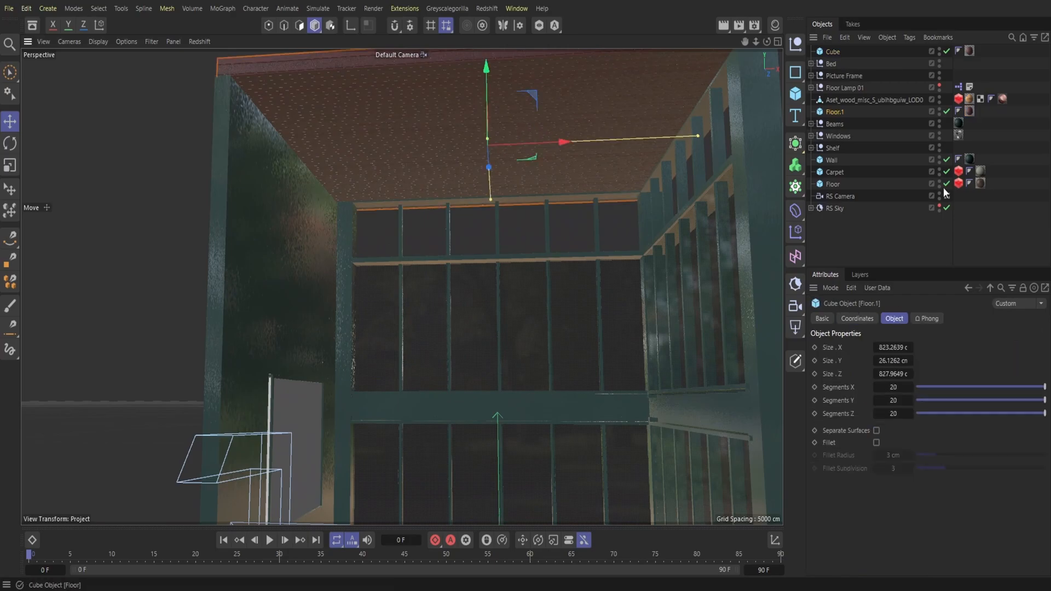
double_click(833, 110)
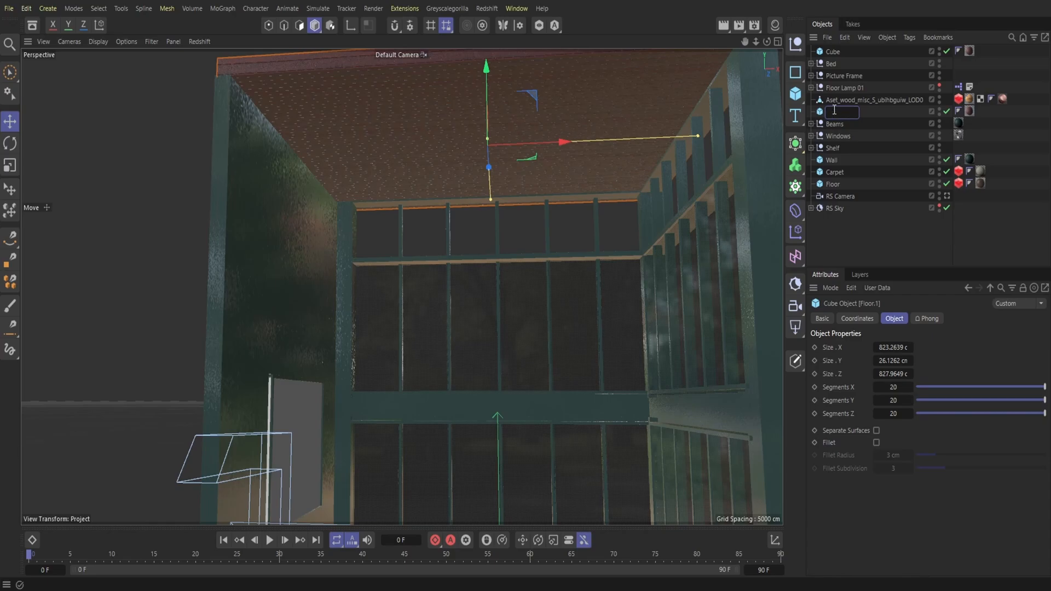
text(Roof)
key(Return)
Step: Add an RS Object tag to the Roof and enable its geometry override, tessellation and displacement
click(833, 112)
right_click(833, 112)
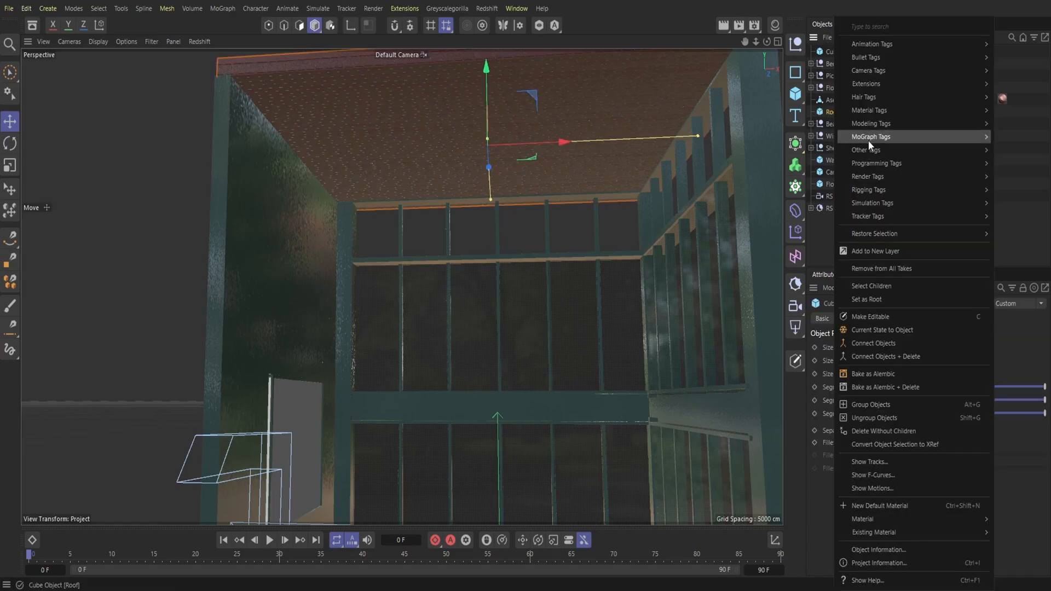
mouse_move(868, 178)
click(817, 223)
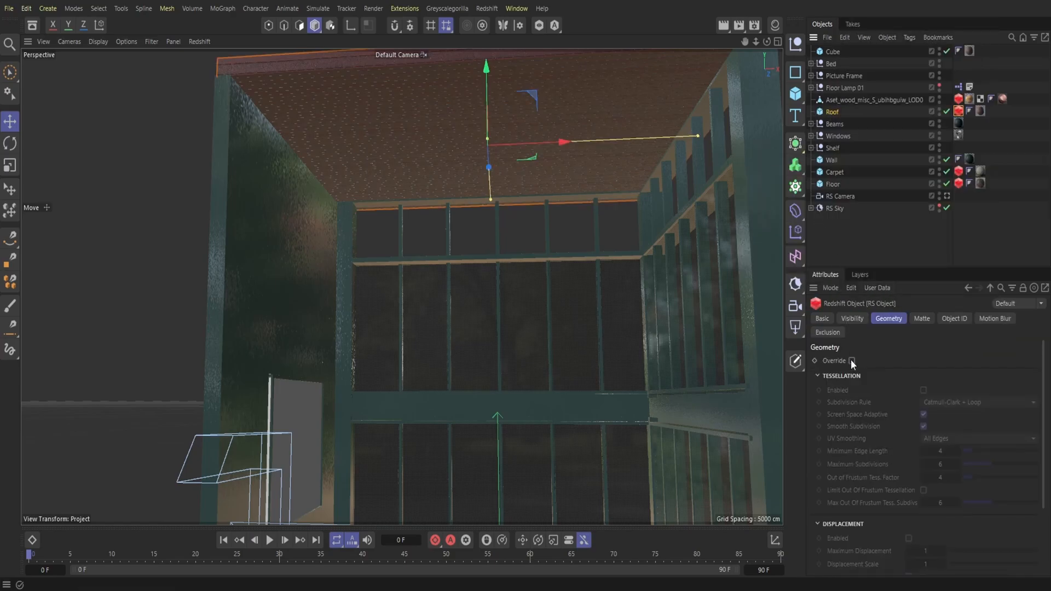
click(924, 389)
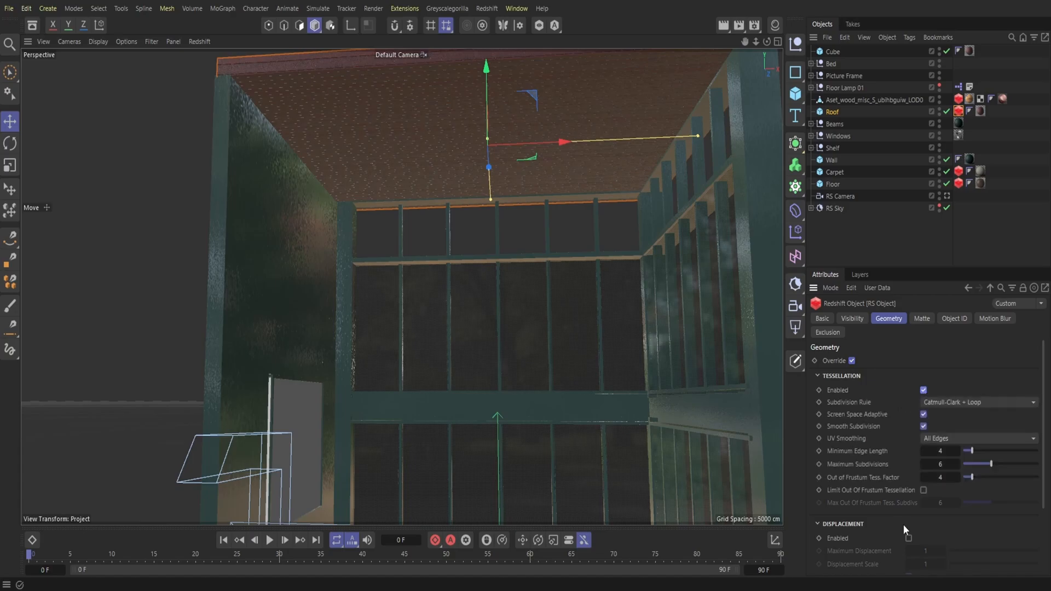
click(909, 538)
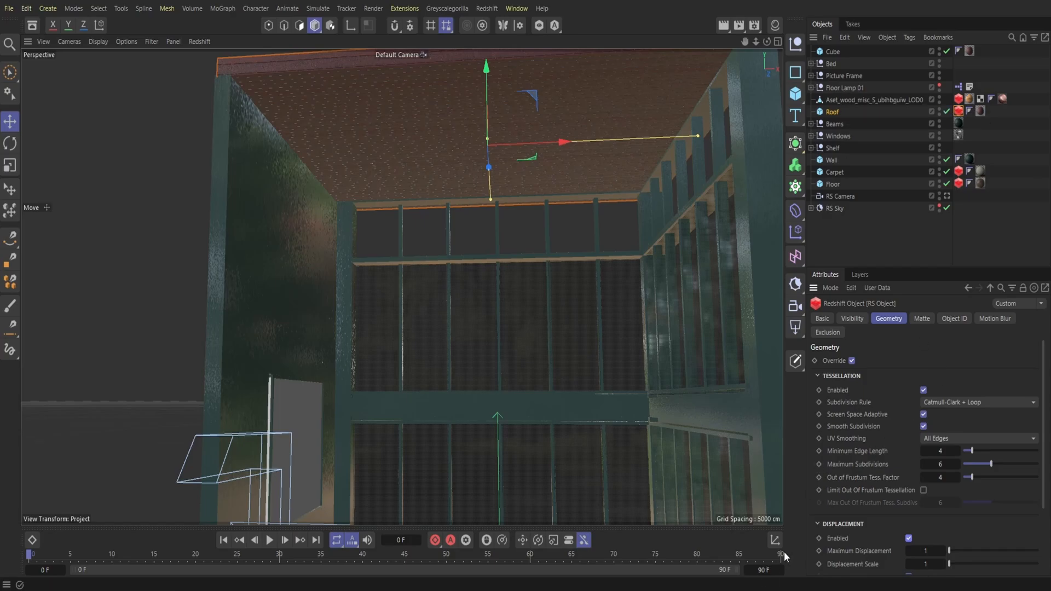
Step: Save the bedroom project
click(7, 8)
click(57, 175)
click(208, 1)
click(539, 333)
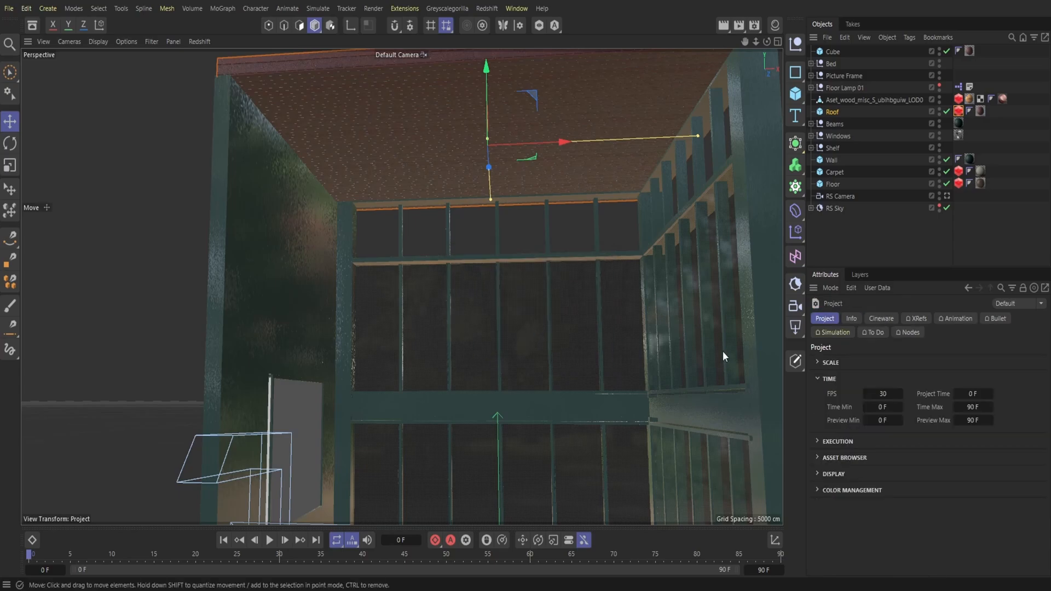
Step: Delete the pasted wood-clad cube sitting on the bed
drag(755, 41, 711, 1)
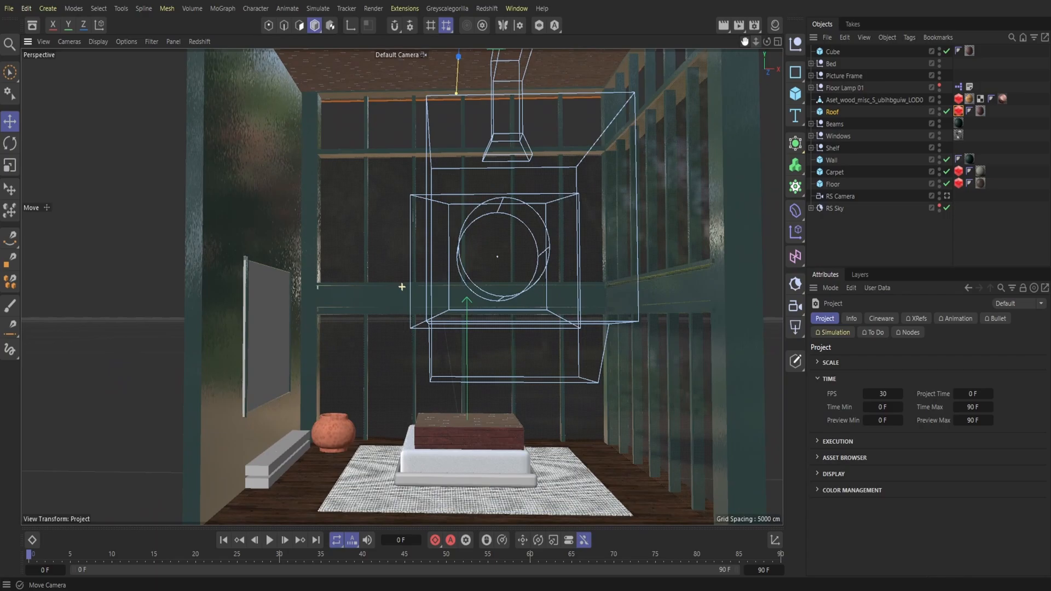
click(494, 434)
key(Delete)
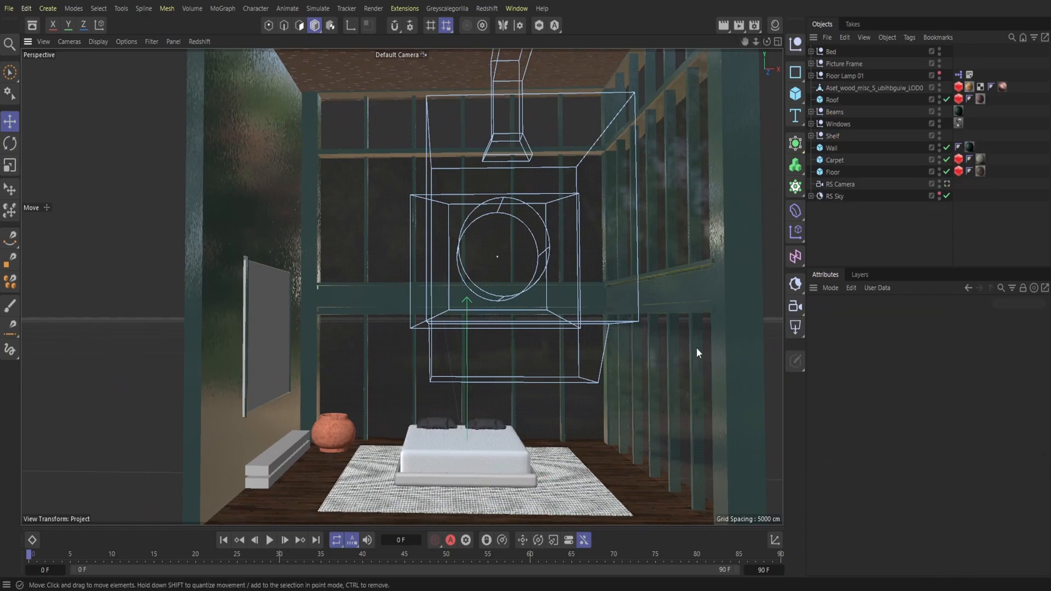
Step: Duplicate the shelf's lower cube as a separate object and flatten the copy to about 4 cm in Y
drag(767, 42, 821, 1)
click(377, 323)
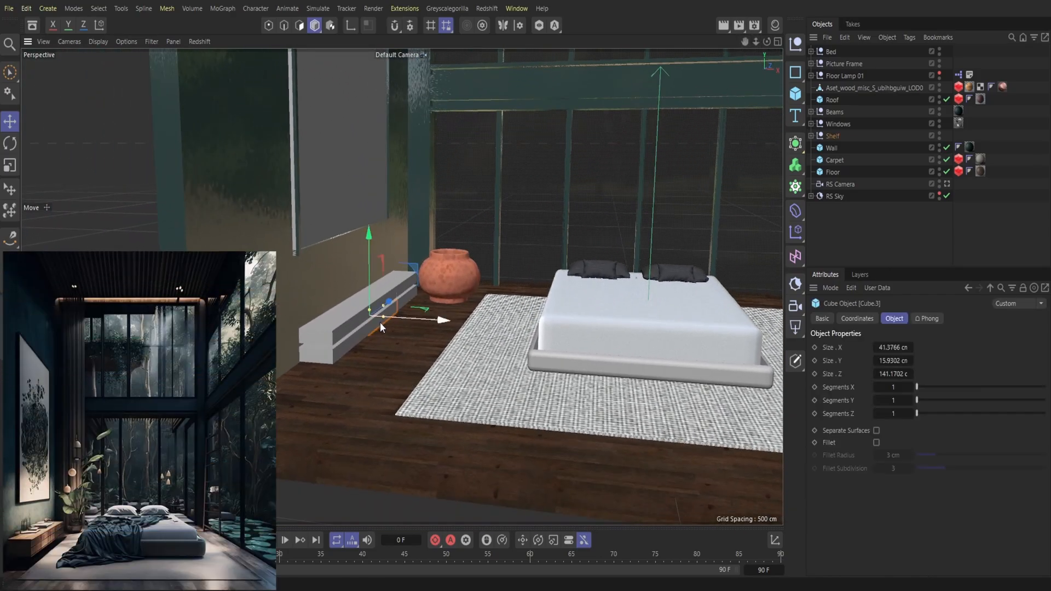
click(844, 37)
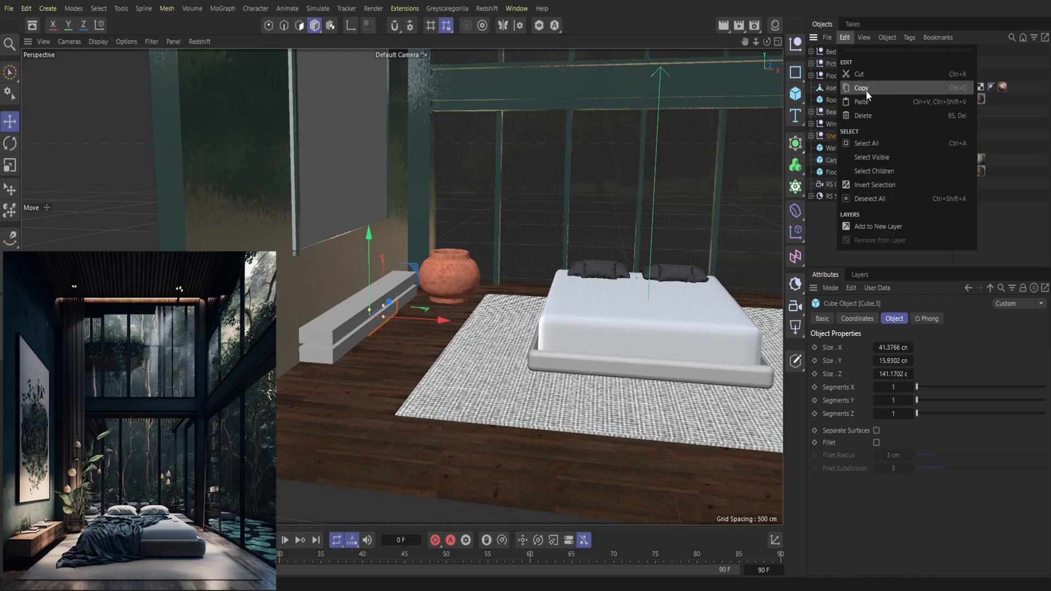
click(866, 90)
click(844, 38)
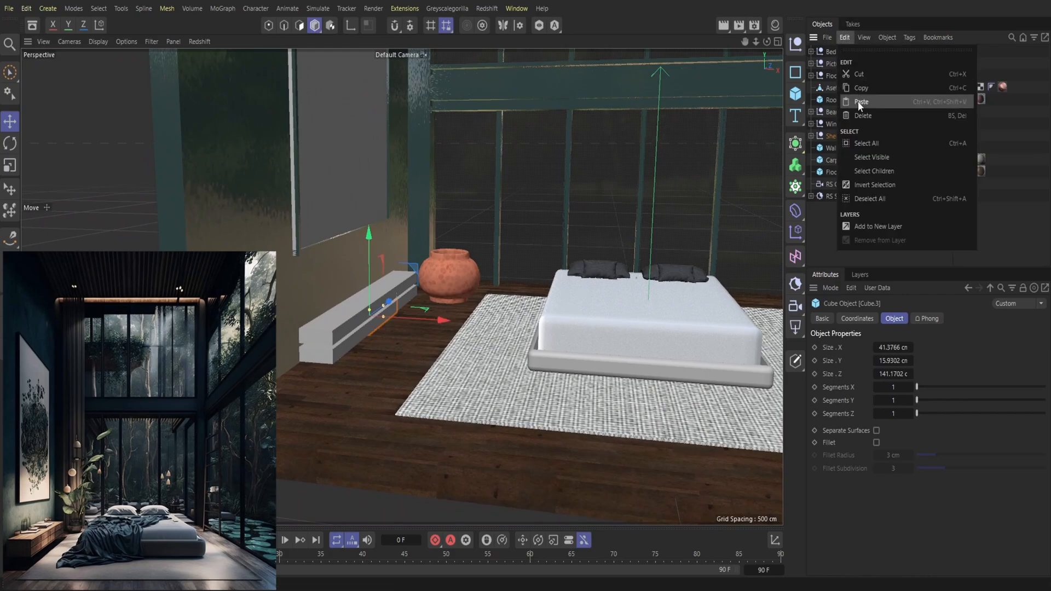
click(858, 101)
drag(368, 287, 371, 307)
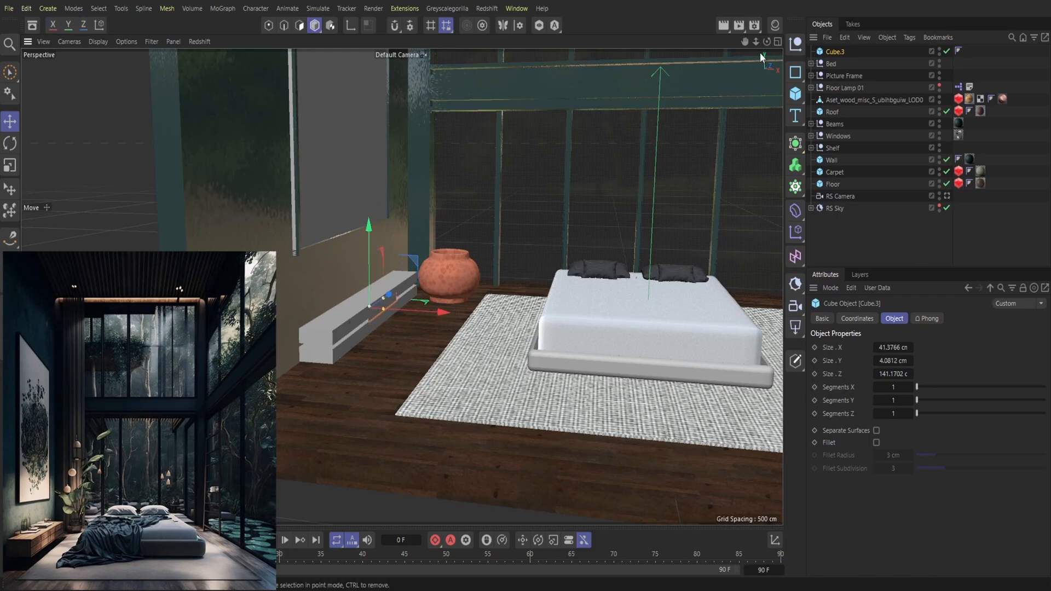
drag(766, 41, 766, 23)
scroll(402, 287, up, 5)
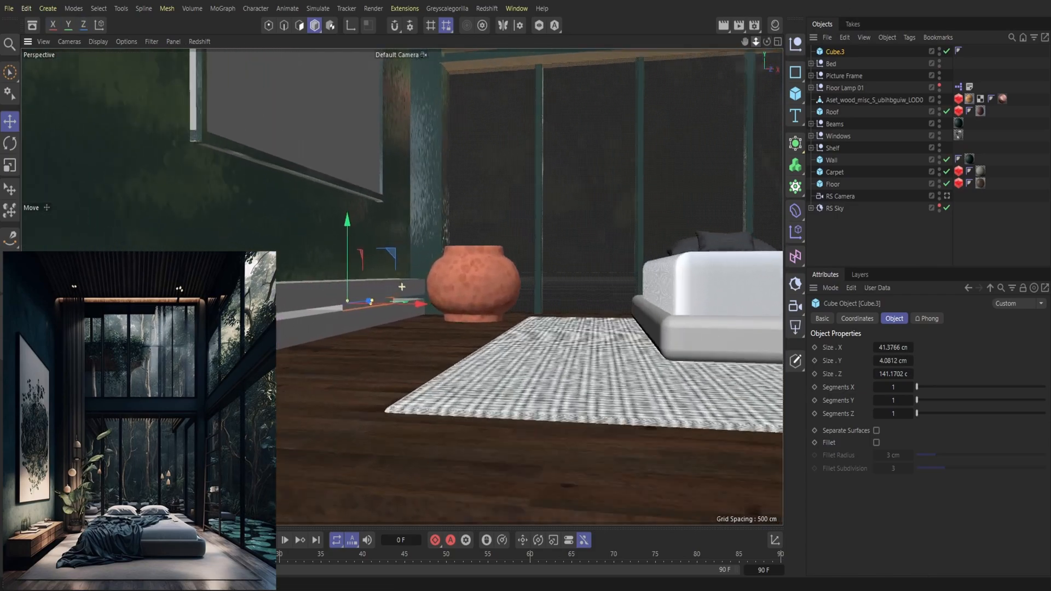
Step: Lengthen the flattened cube to about 416 cm in Z so it runs along the whole shelf
scroll(402, 286, down, 5)
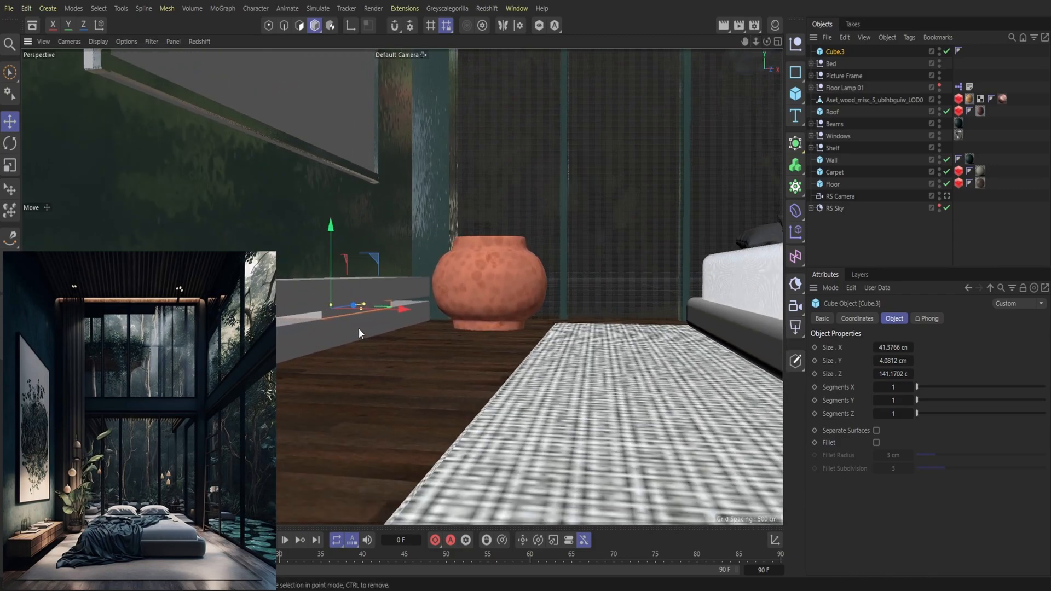
drag(366, 304, 408, 294)
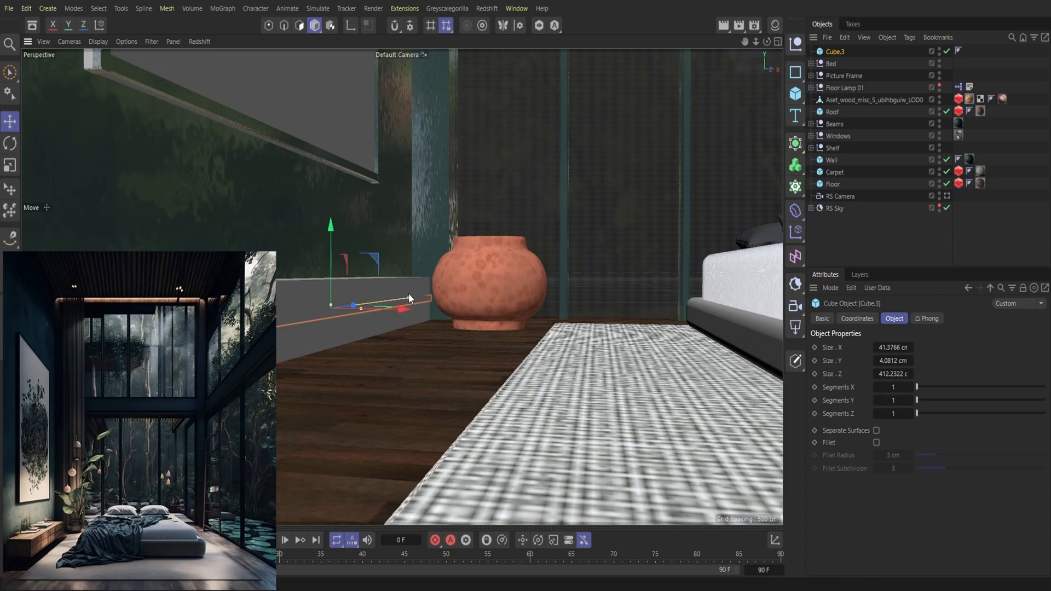
drag(408, 294, 408, 293)
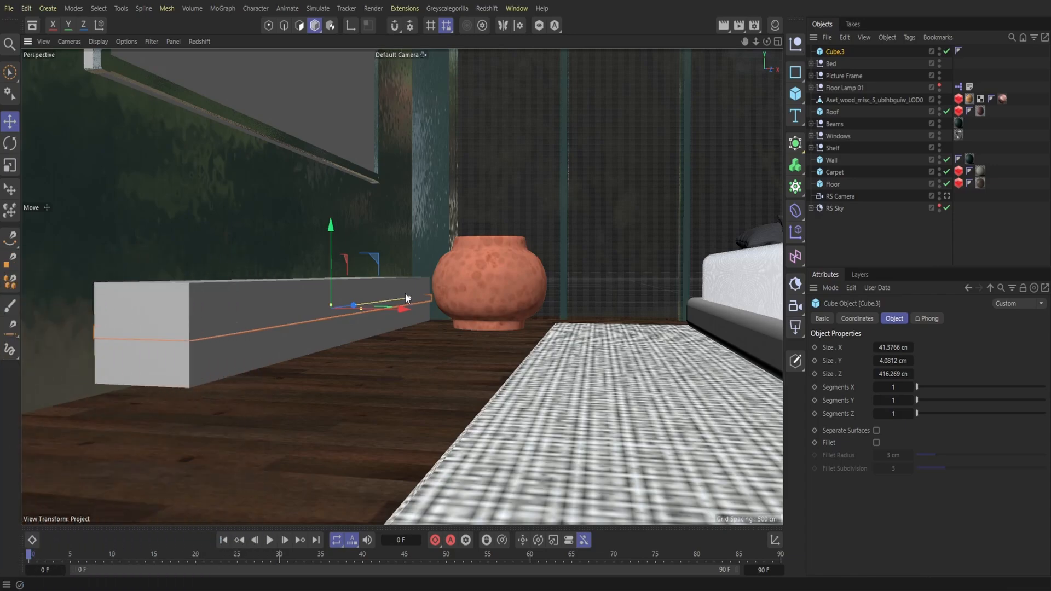
Step: Download the Aluminium Anodized 001 Black 100cm material from the asset library and apply it to the shelf's thin horizontal strip
click(32, 25)
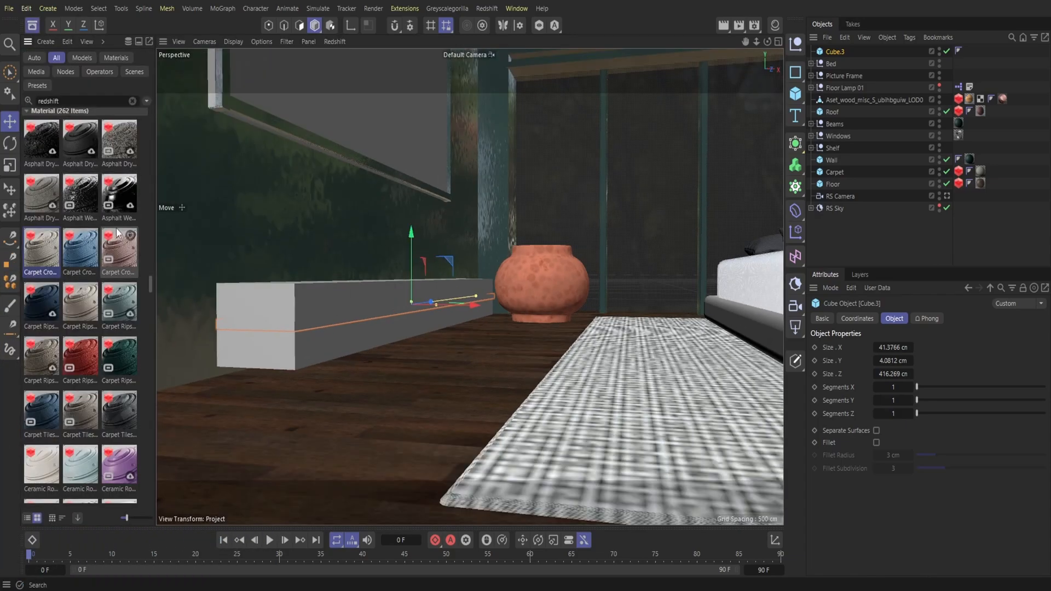
scroll(91, 307, down, 15)
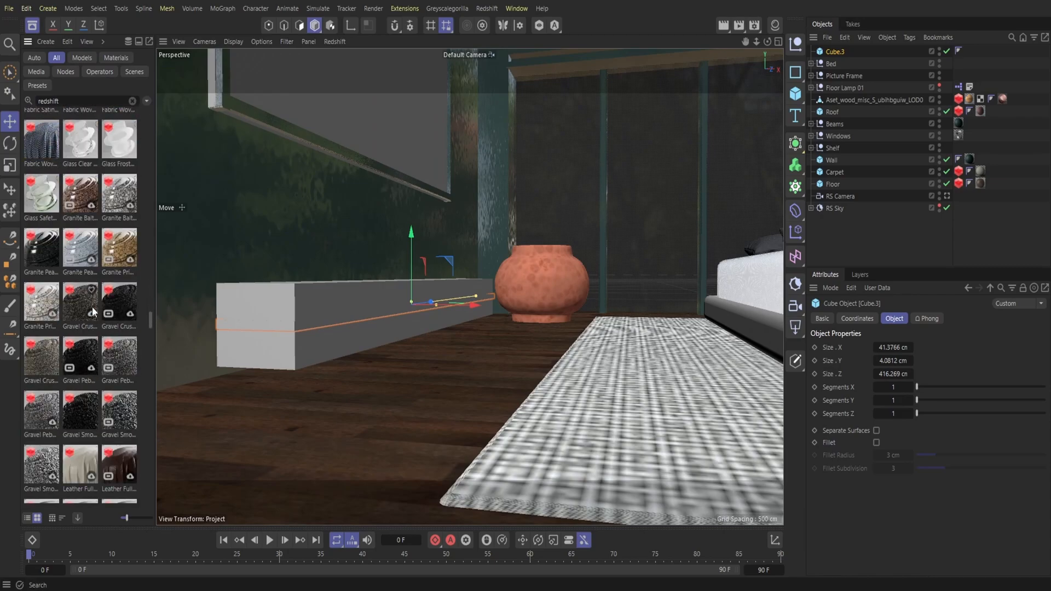
scroll(92, 309, down, 10)
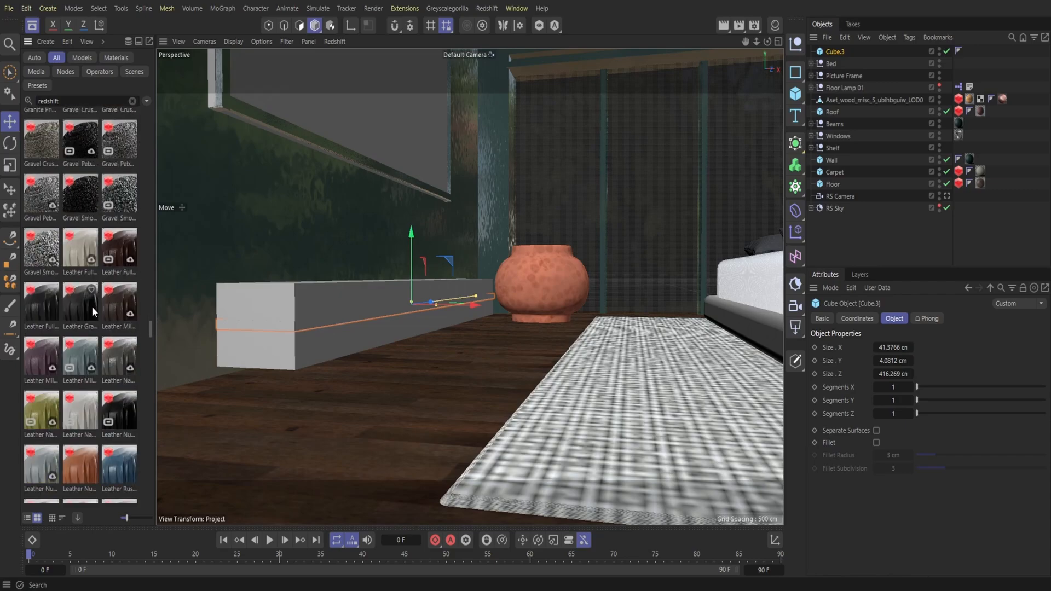
scroll(92, 307, down, 10)
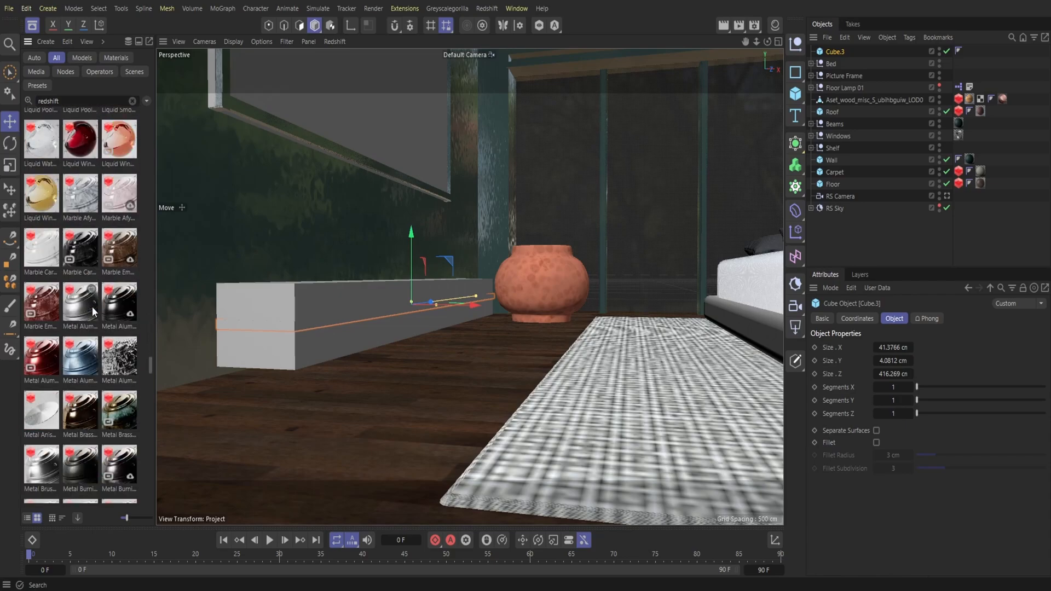
scroll(92, 306, down, 4)
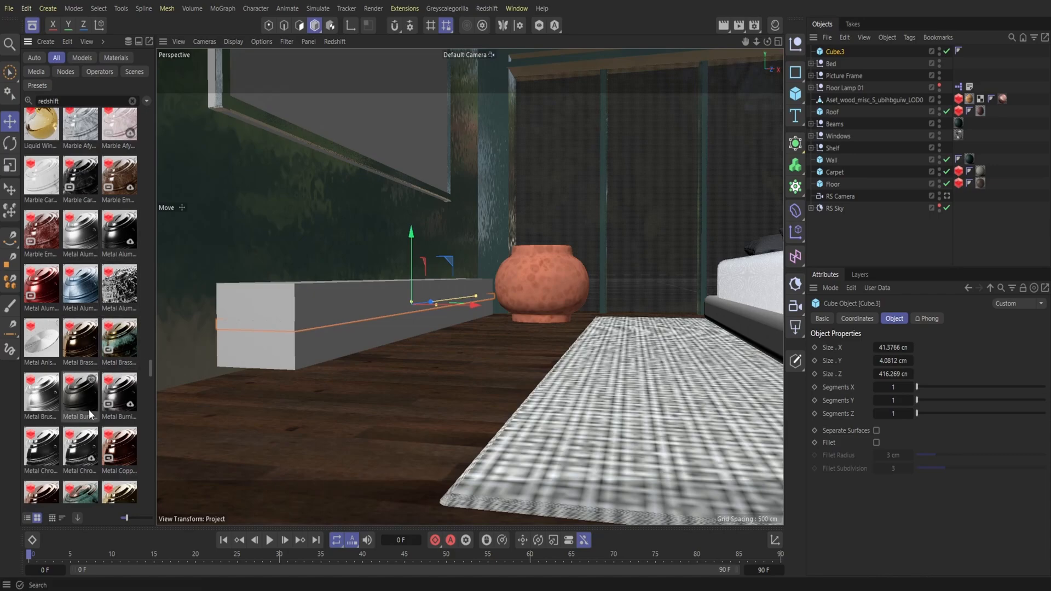
double_click(114, 237)
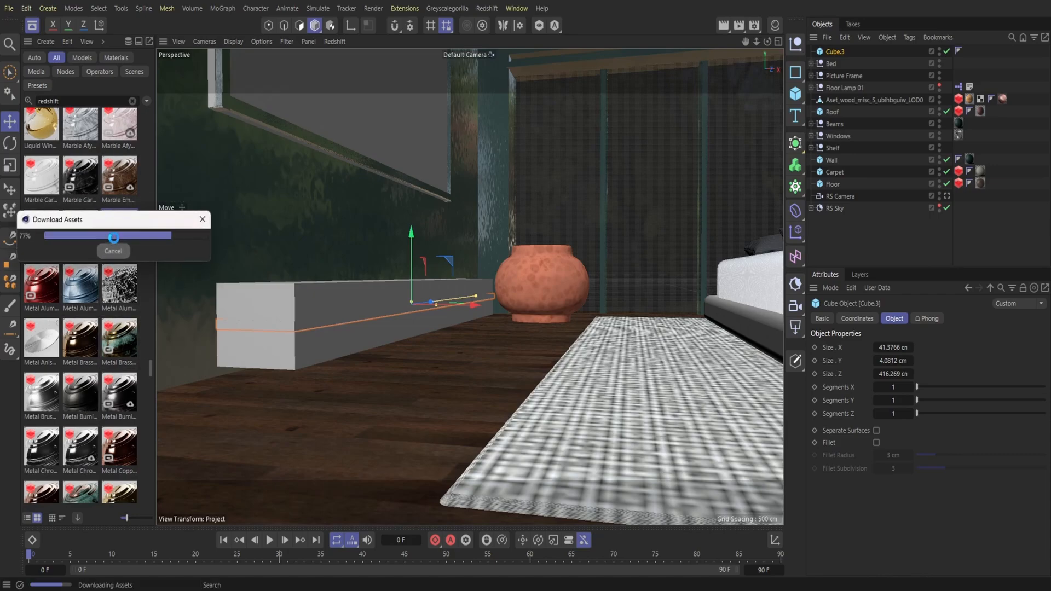
click(777, 25)
drag(728, 87, 832, 53)
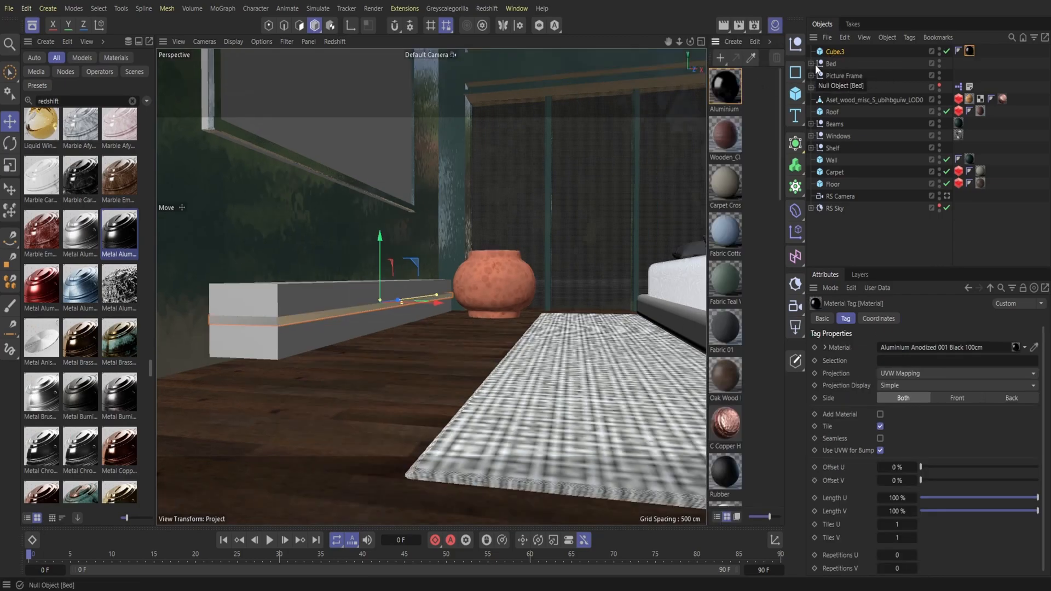
click(775, 25)
click(33, 25)
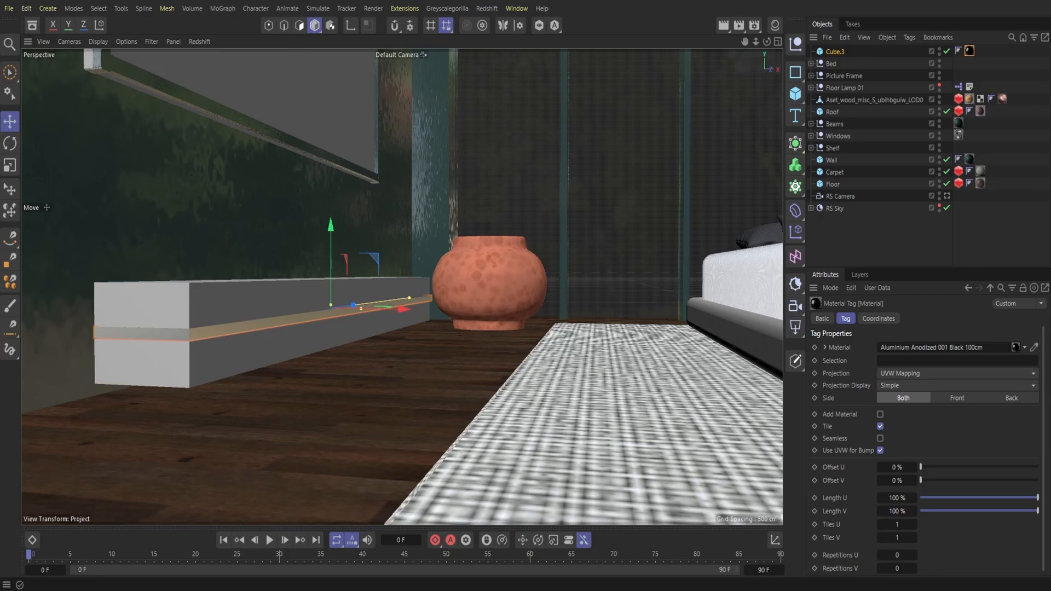
Step: Duplicate the shelf's horizontal aluminium strip with copy and paste
drag(756, 42, 804, 68)
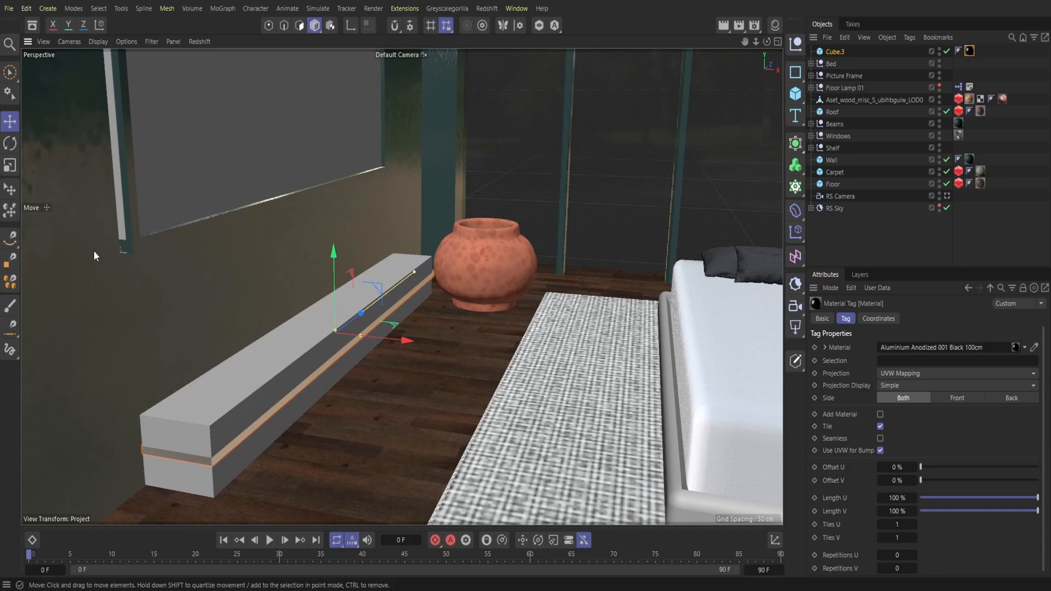
click(250, 391)
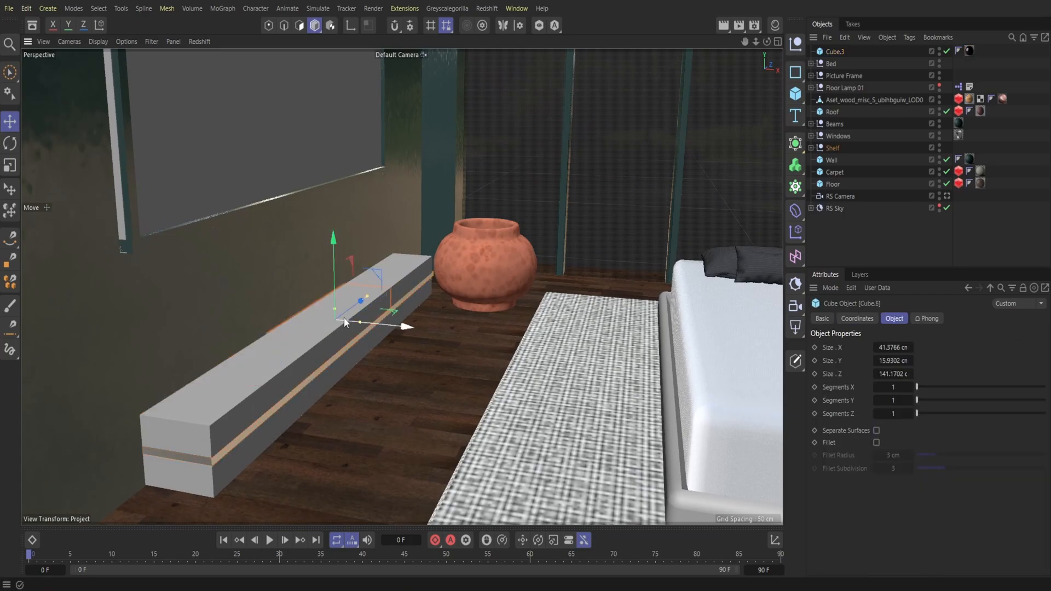
click(842, 50)
click(844, 38)
click(862, 88)
click(845, 38)
click(862, 101)
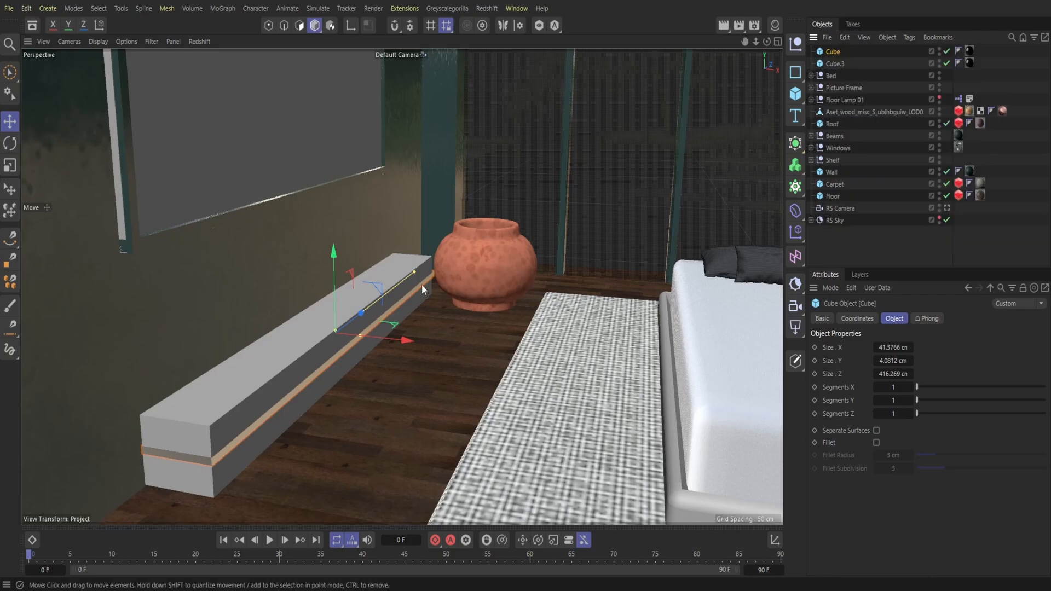
Step: Reshape the copied strip into an upright shelf divider about 30 cm in Y and 5.5 cm in Z
drag(332, 296, 327, 271)
drag(415, 254, 266, 334)
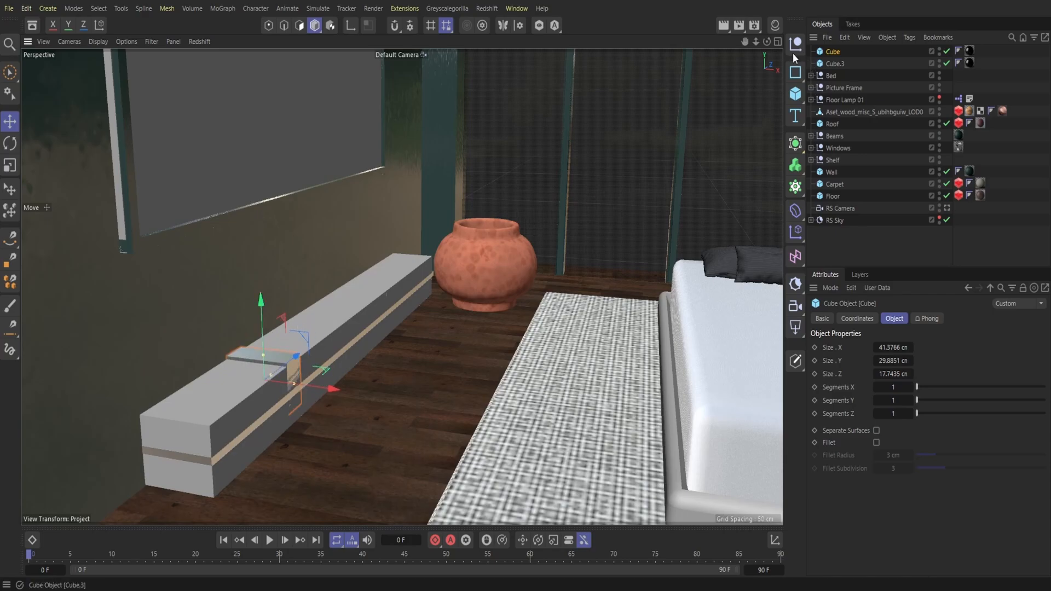
drag(744, 42, 764, 43)
drag(297, 295, 275, 294)
Step: Move the upright divider along Z to the joint between two neighbouring shelf cubes
click(167, 291)
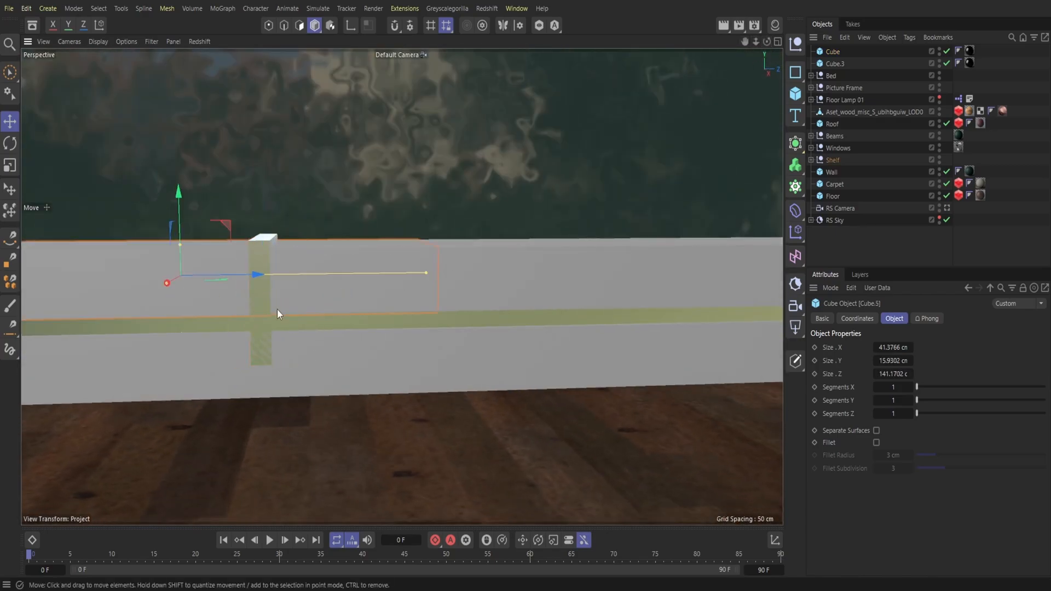
click(265, 257)
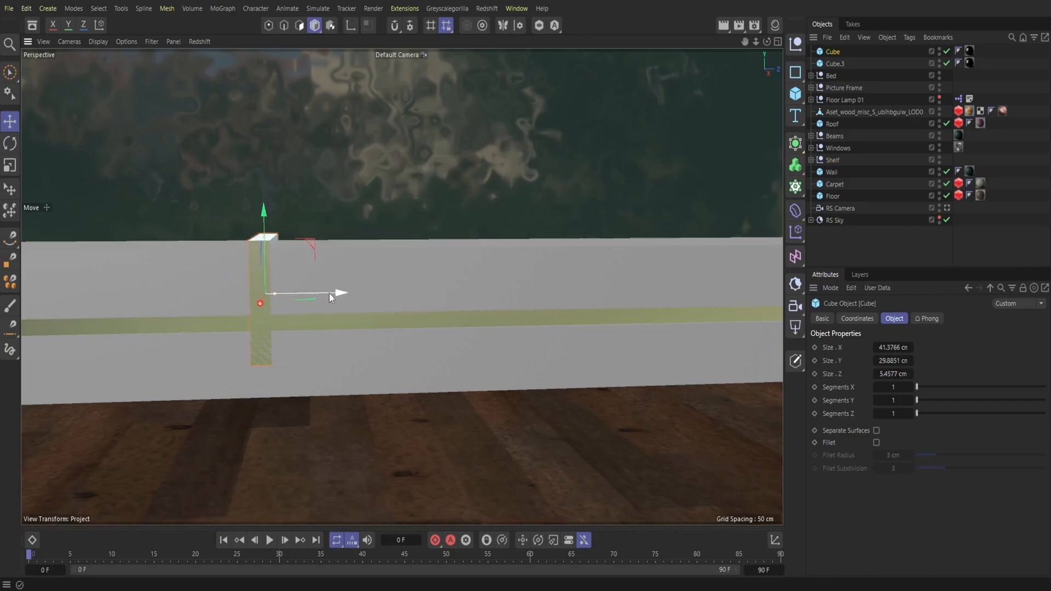
drag(329, 293, 488, 288)
click(392, 287)
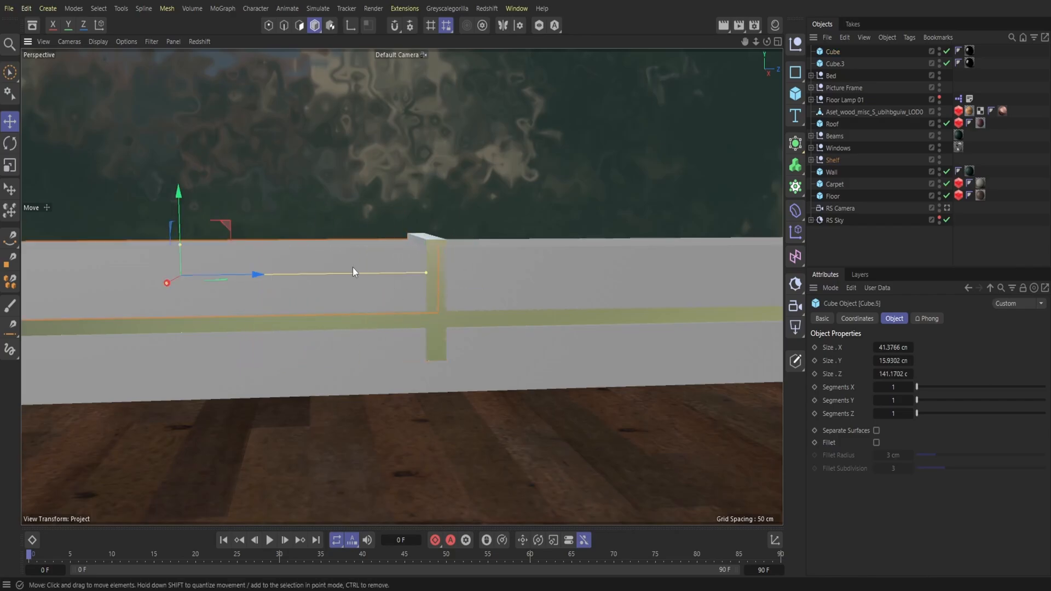
click(432, 241)
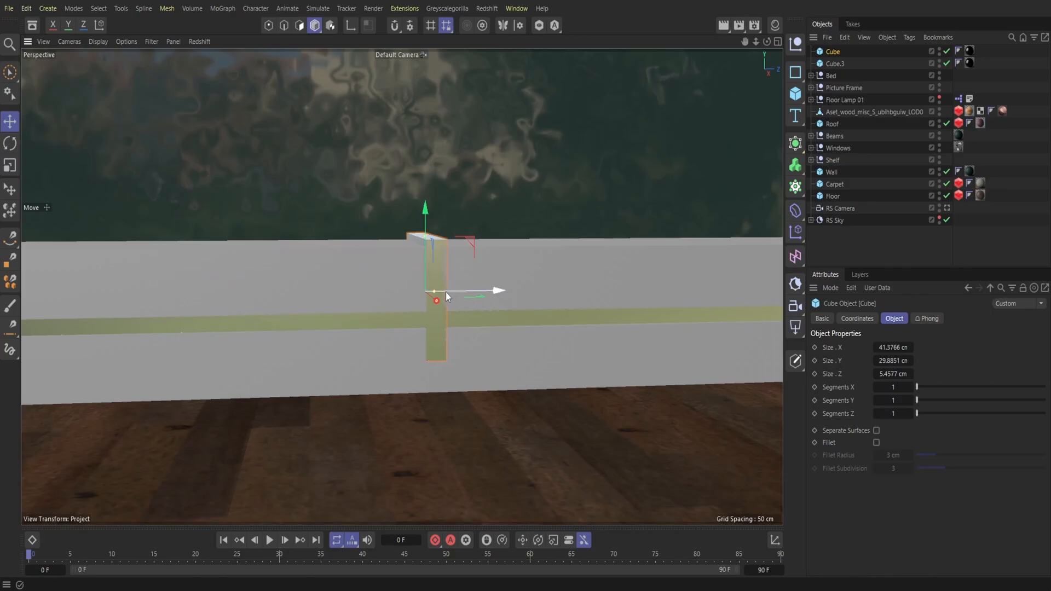
Step: Extend the divider to about 39 cm in Y and shift it slightly in X to protrude from the shelf's front
drag(766, 42, 738, 43)
mouse_move(445, 241)
mouse_down()
mouse_move(444, 215)
mouse_move(441, 232)
mouse_up()
mouse_move(768, 43)
mouse_down()
mouse_move(897, 53)
mouse_move(816, 59)
mouse_move(766, 42)
mouse_up()
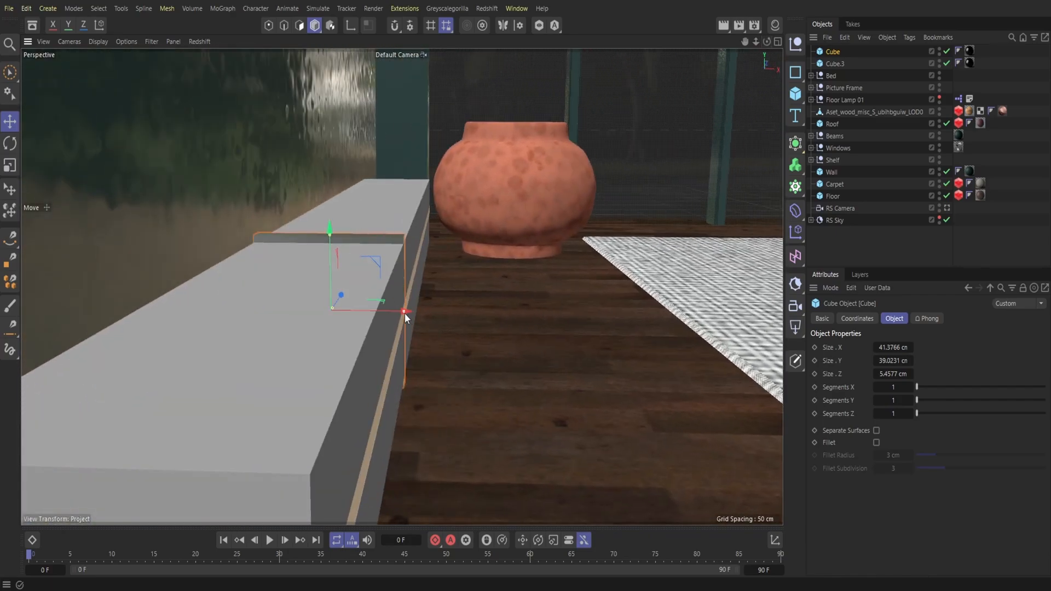
drag(394, 309, 394, 309)
drag(767, 42, 695, 34)
mouse_move(401, 286)
alt+mouse_down()
mouse_move(342, 273)
mouse_move(435, 303)
mouse_move(544, 219)
alt+mouse_up()
drag(397, 313, 398, 308)
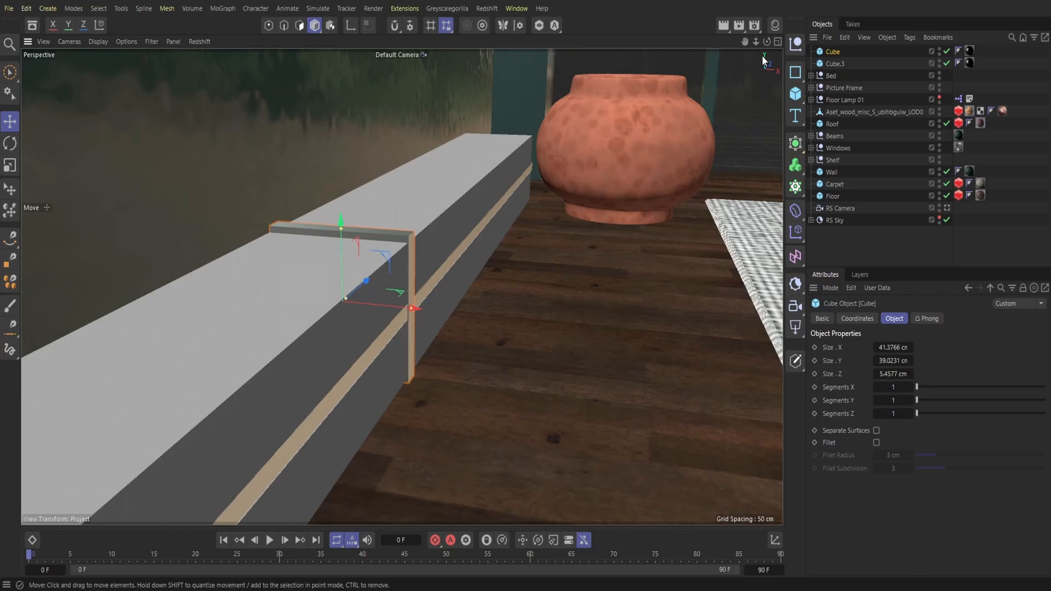
Step: Duplicate the upright divider and move the copy along Z to the shelf's next joint
drag(767, 43, 810, 49)
click(844, 37)
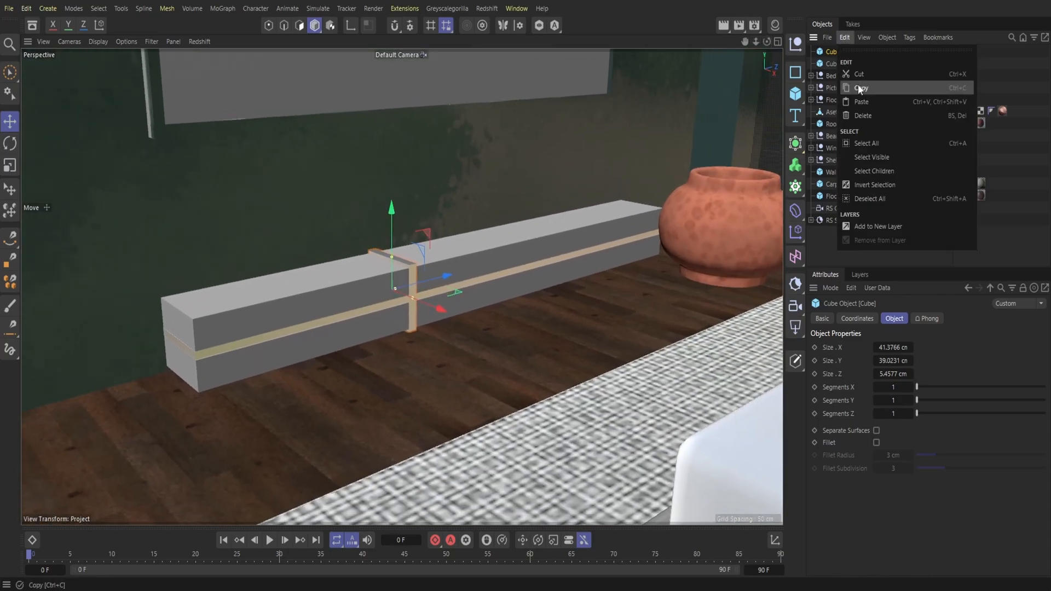
click(861, 89)
click(844, 37)
click(861, 99)
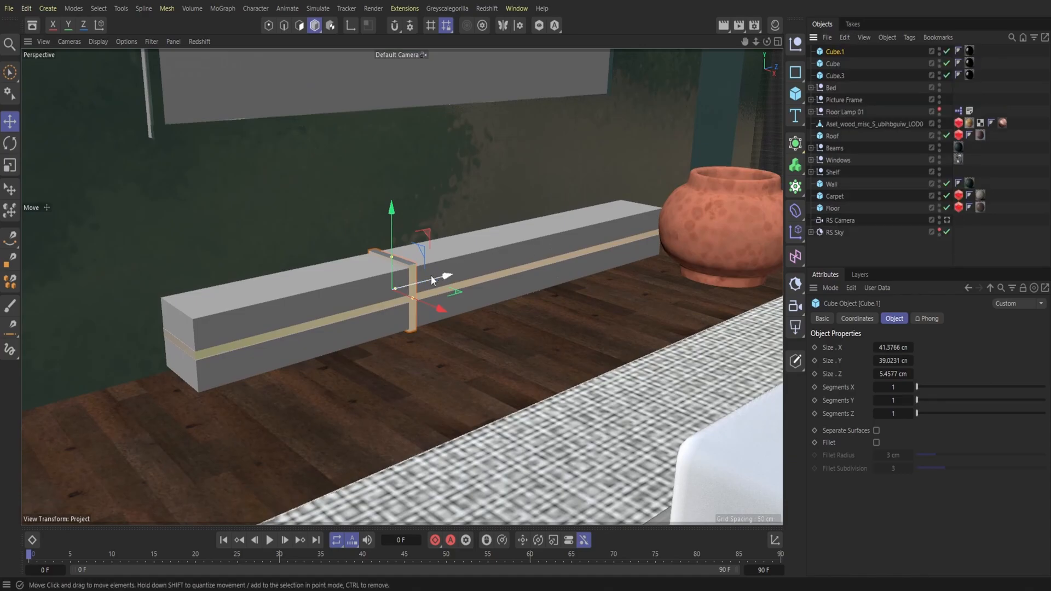
drag(464, 275, 576, 243)
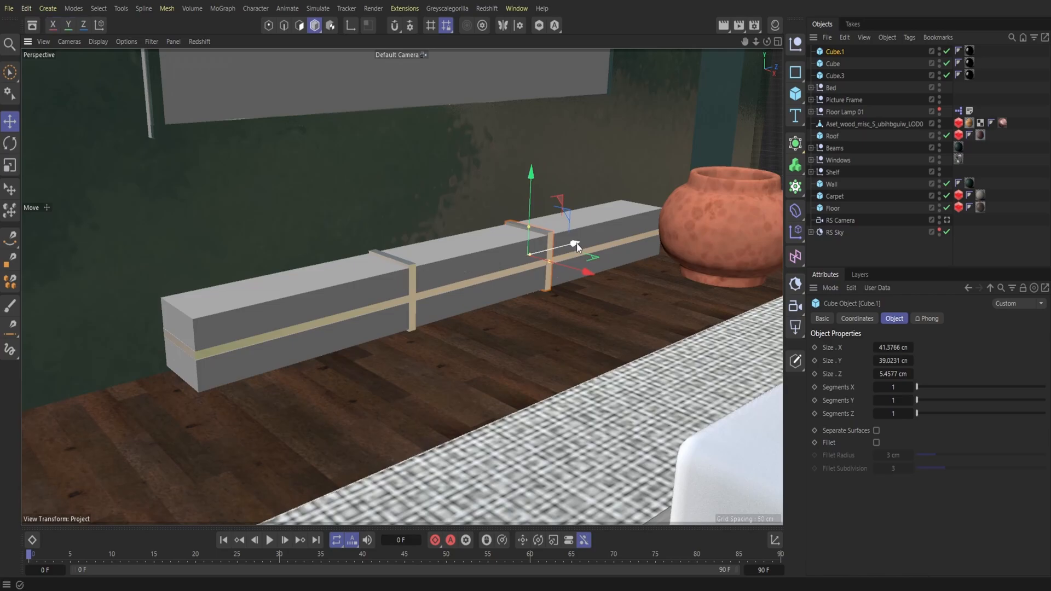
Step: Open the Redshift RenderView docked beside the viewport and set its render camera to Perspective
drag(764, 41, 467, 48)
click(487, 9)
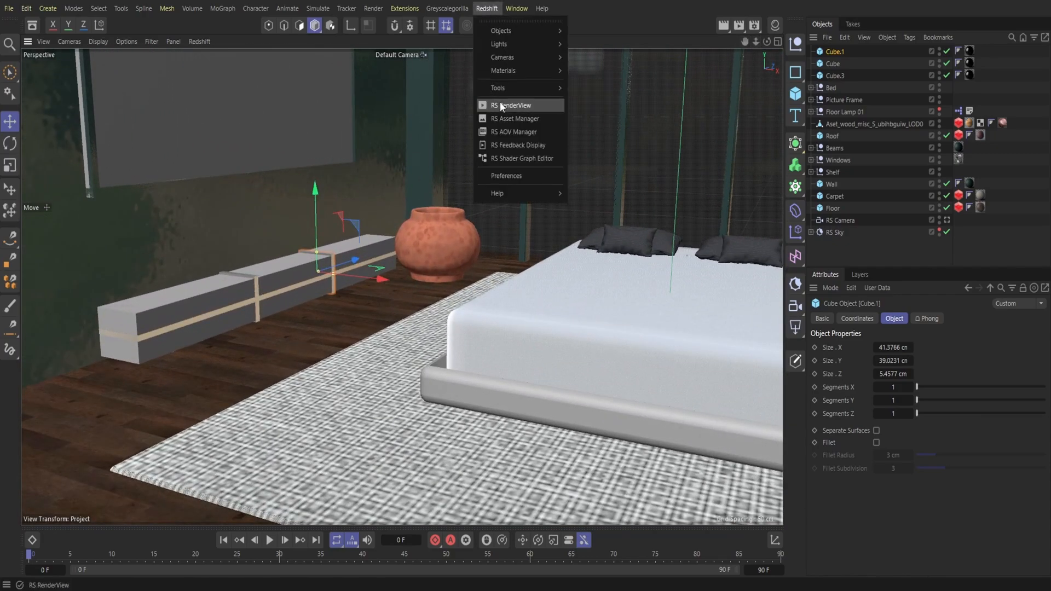
click(498, 103)
drag(506, 106, 95, 110)
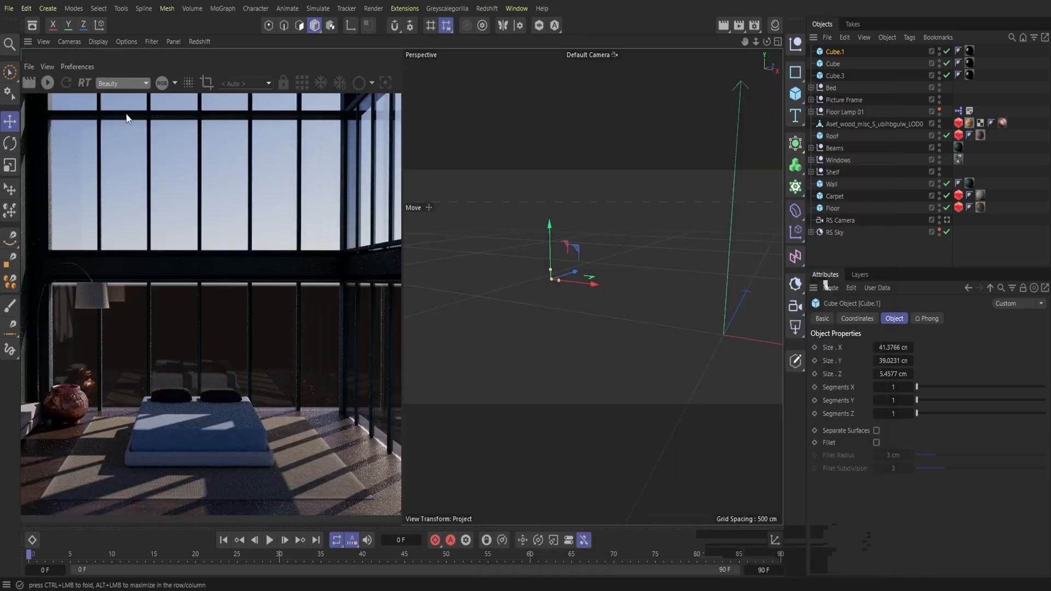
click(256, 83)
click(253, 119)
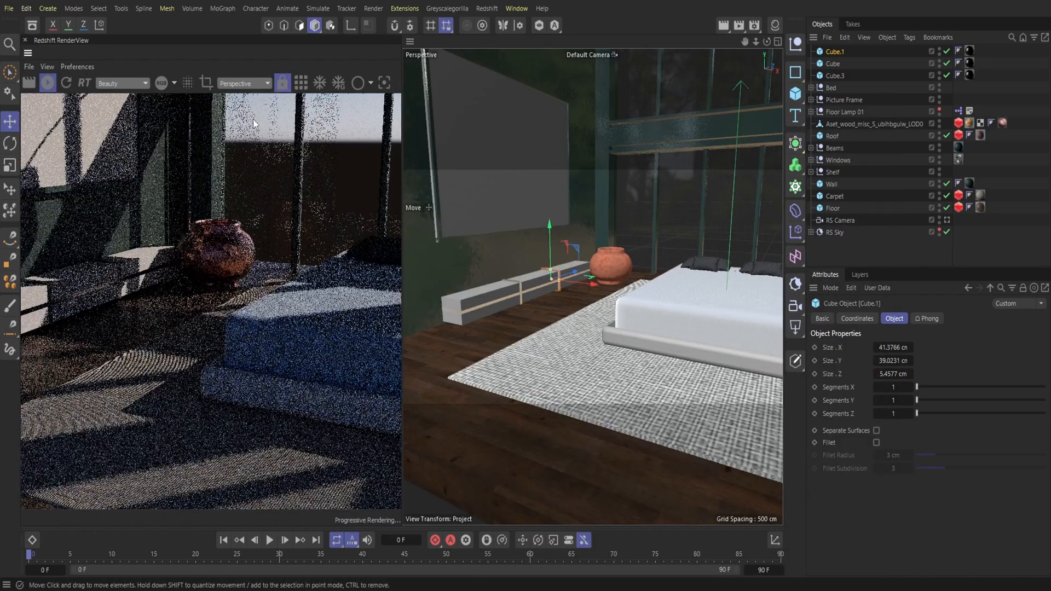
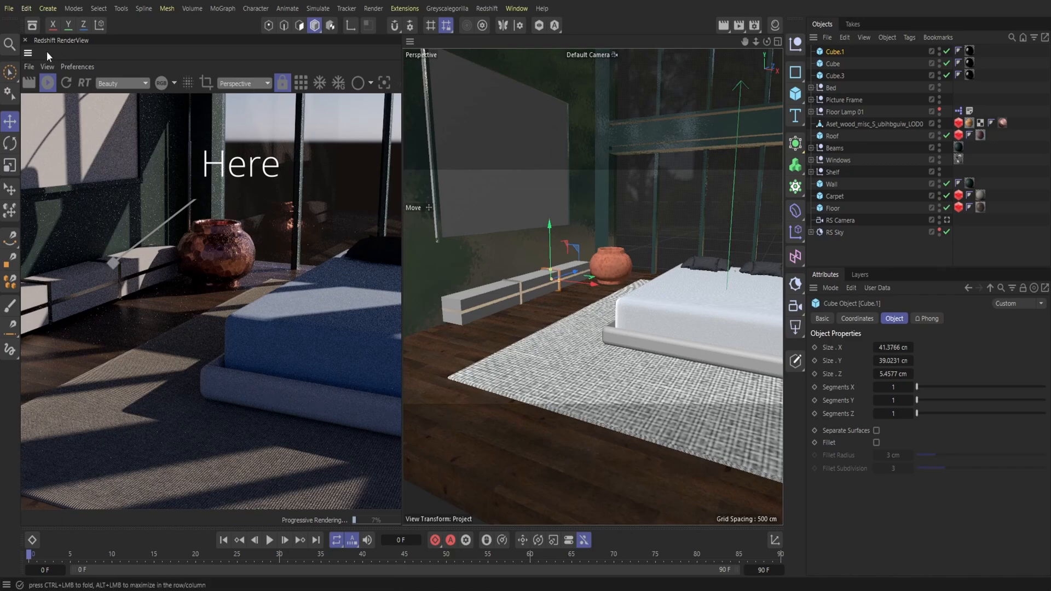
Step: Save the project and load the Red Cedar Unfinished 02 material from the Plus Library's Wood Unfinished - Redshift (Tactile) category
click(8, 8)
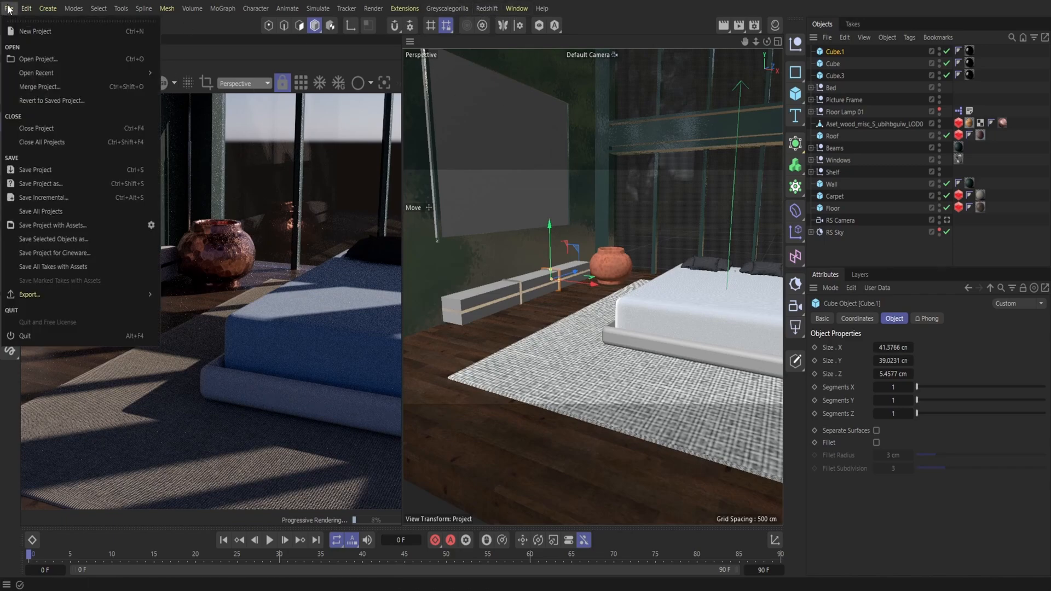
click(33, 170)
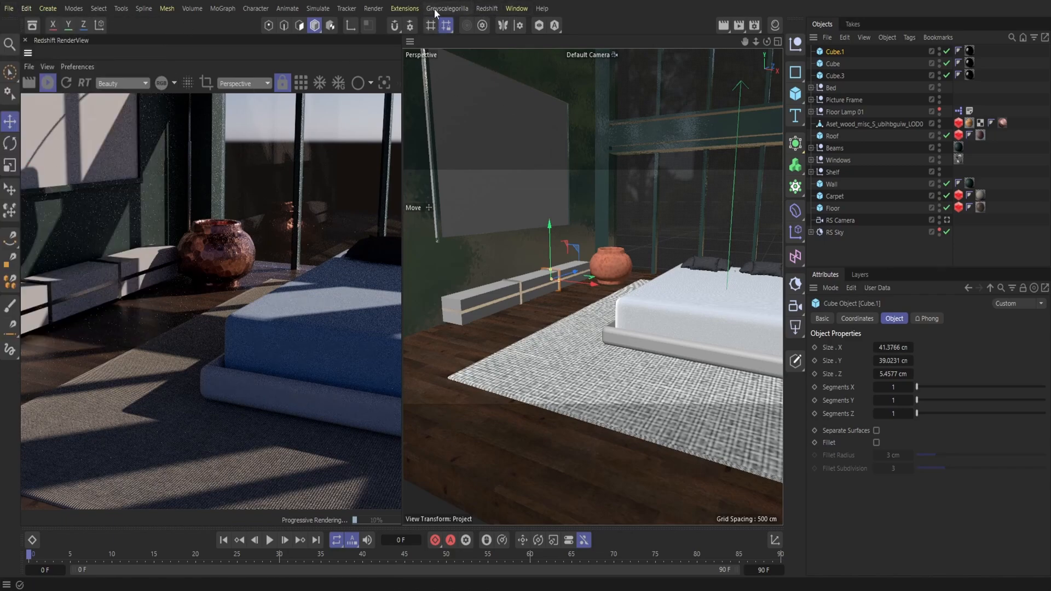
click(435, 9)
click(478, 165)
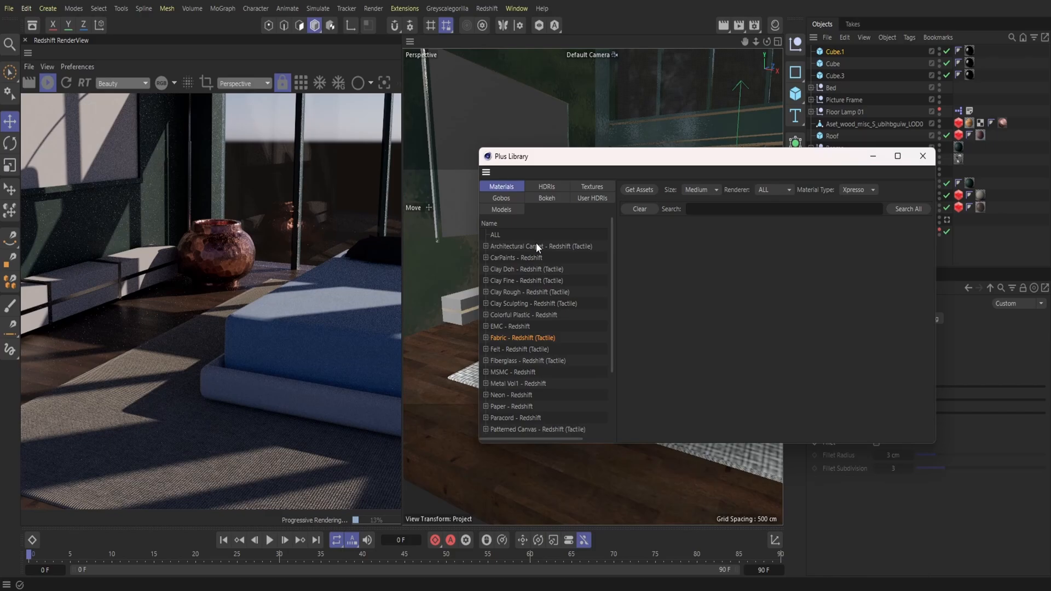
scroll(500, 425, down, 3)
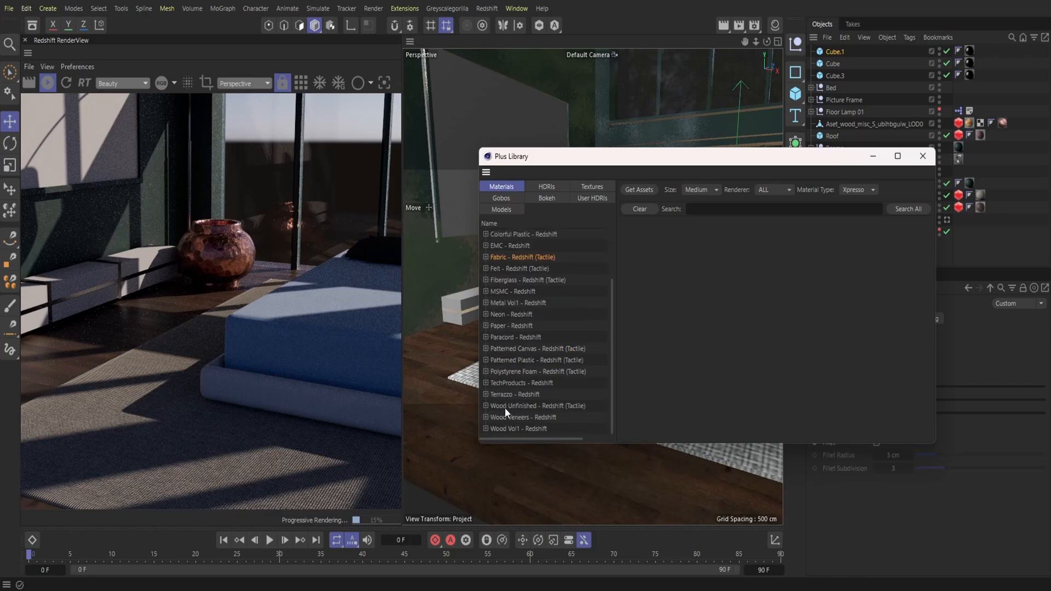
click(513, 406)
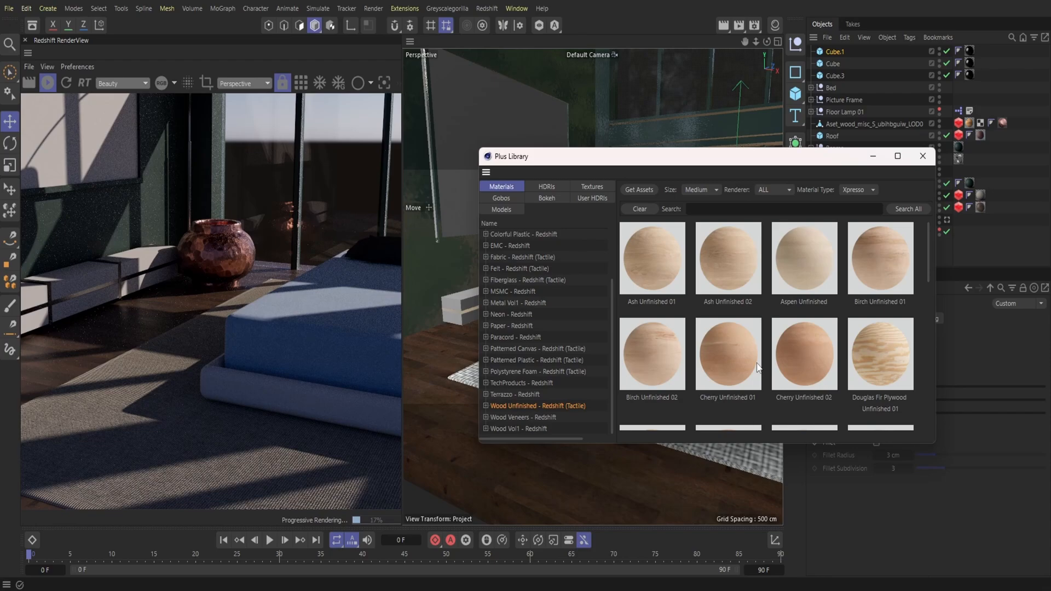
scroll(757, 361, down, 5)
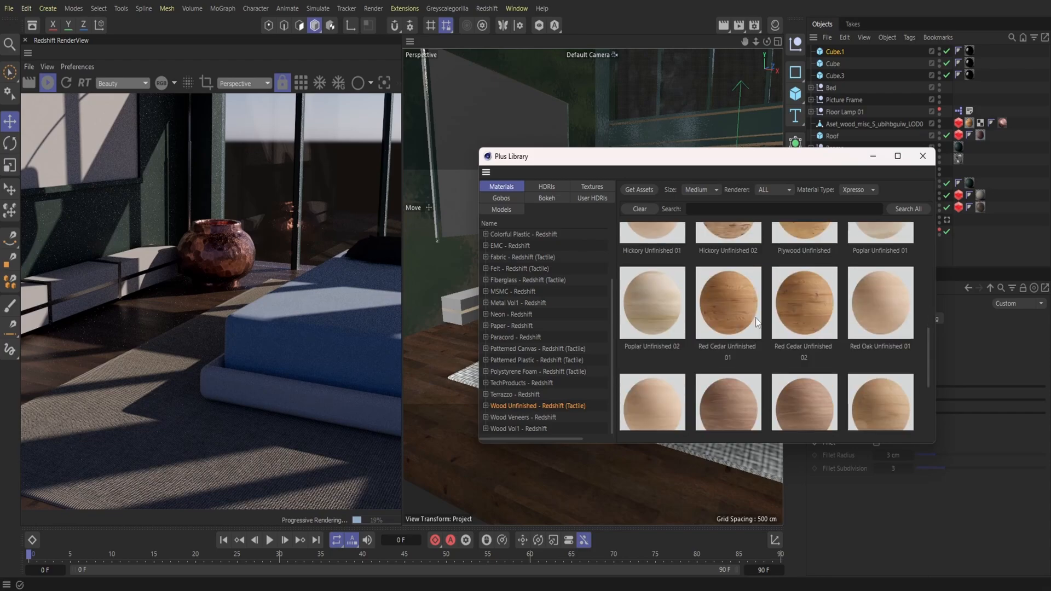
click(803, 310)
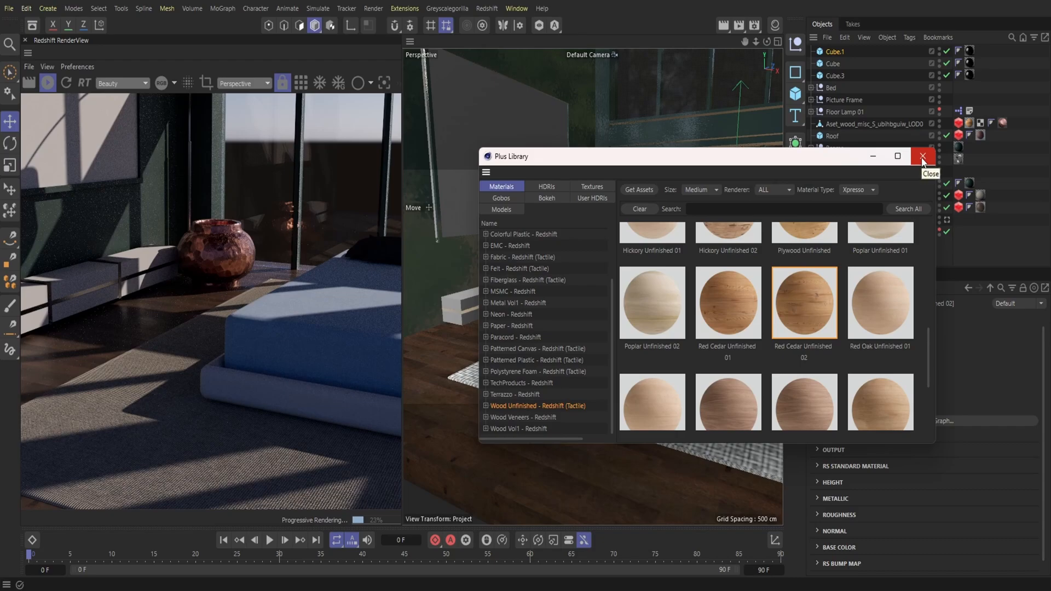
drag(849, 157, 674, 149)
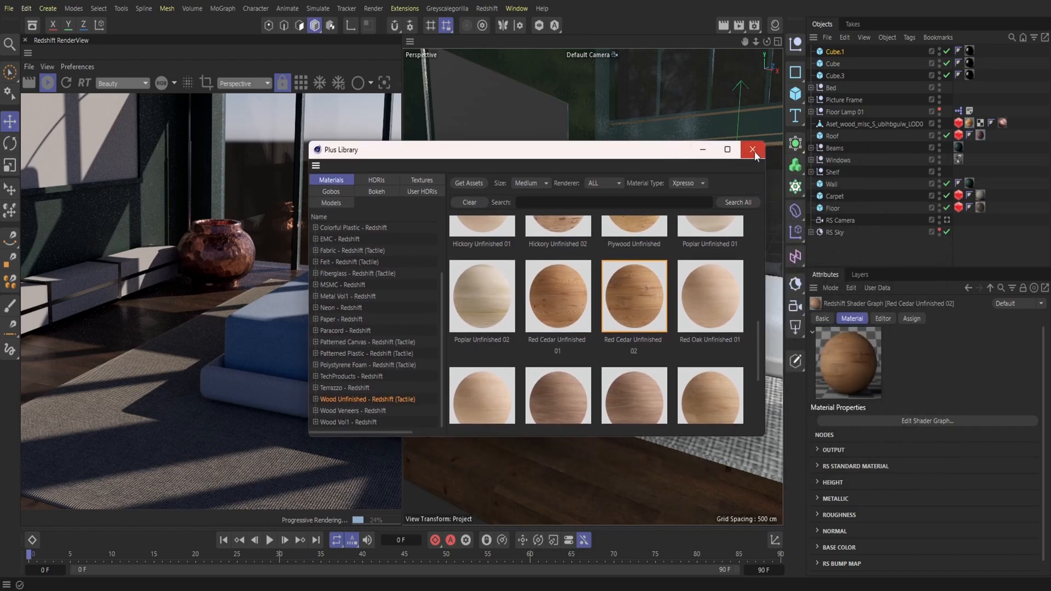
click(754, 151)
Step: Place the three metal trim cubes, Cube.1, Cube and Cube.3, inside the Shelf null
click(774, 24)
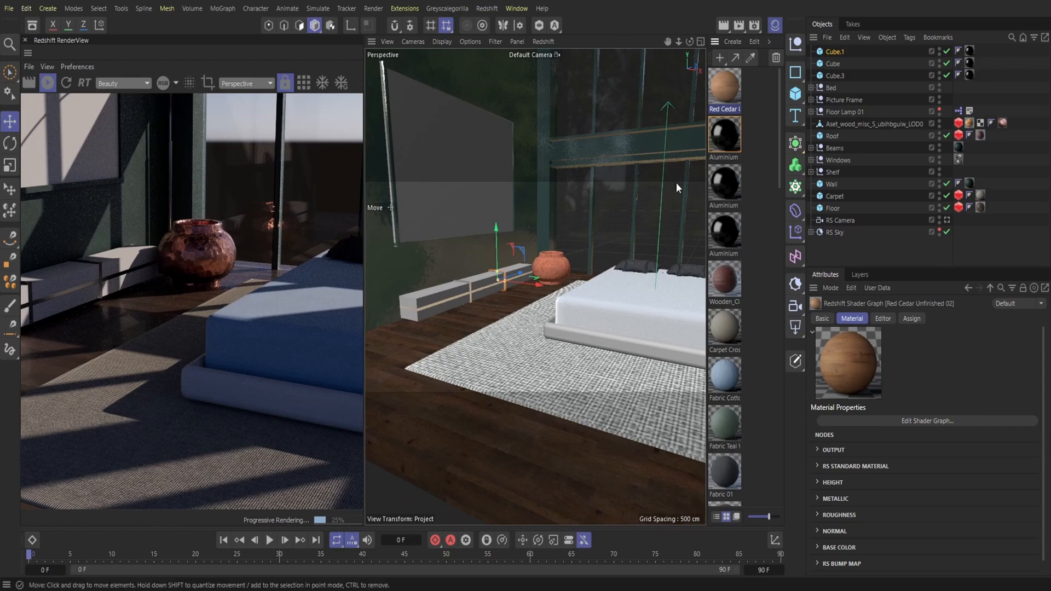
click(839, 75)
drag(839, 72, 832, 49)
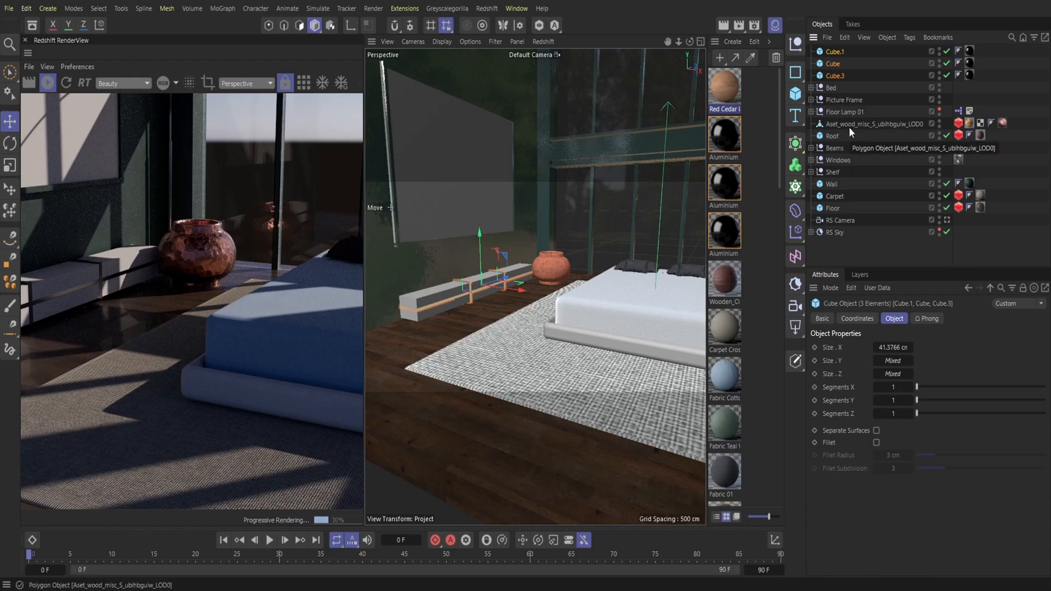
drag(835, 77, 835, 172)
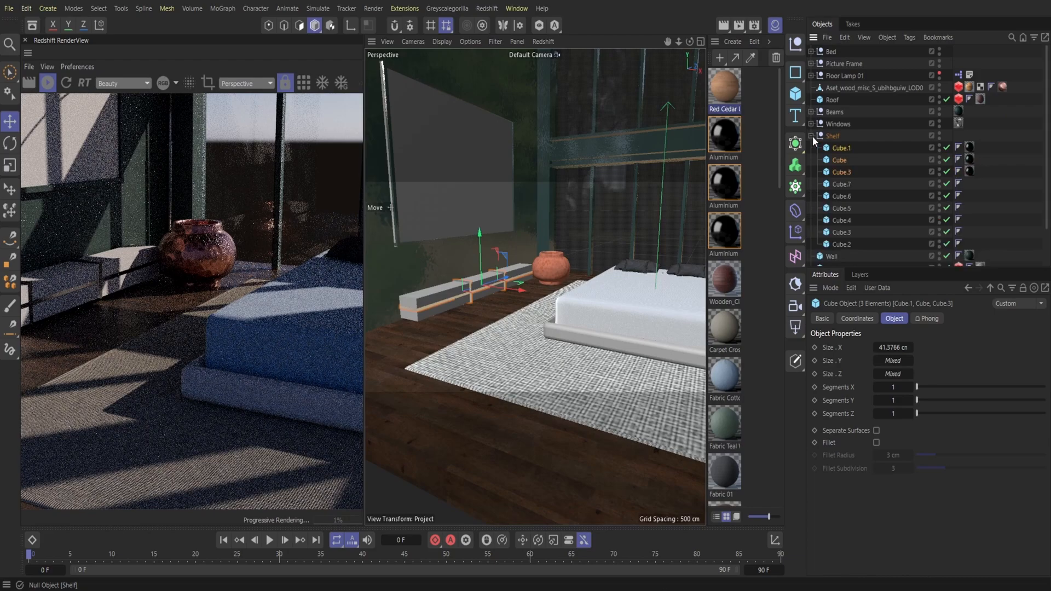
Step: Set the X, Y and Z segments of the six shelf cubes, Cube.2 to Cube.7, to 20
drag(861, 244, 830, 173)
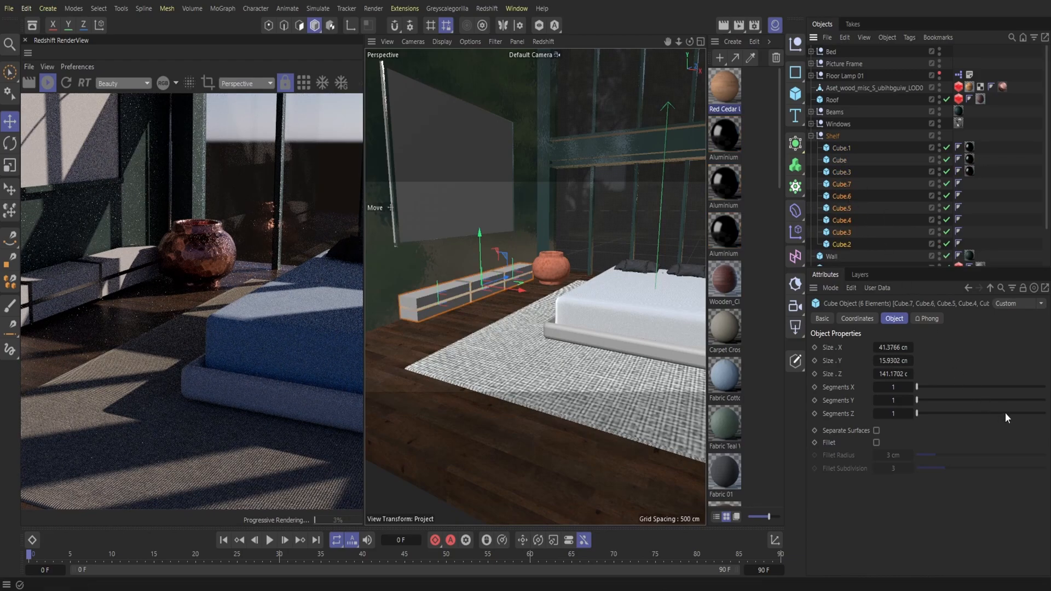
click(1045, 414)
click(1045, 400)
click(1045, 387)
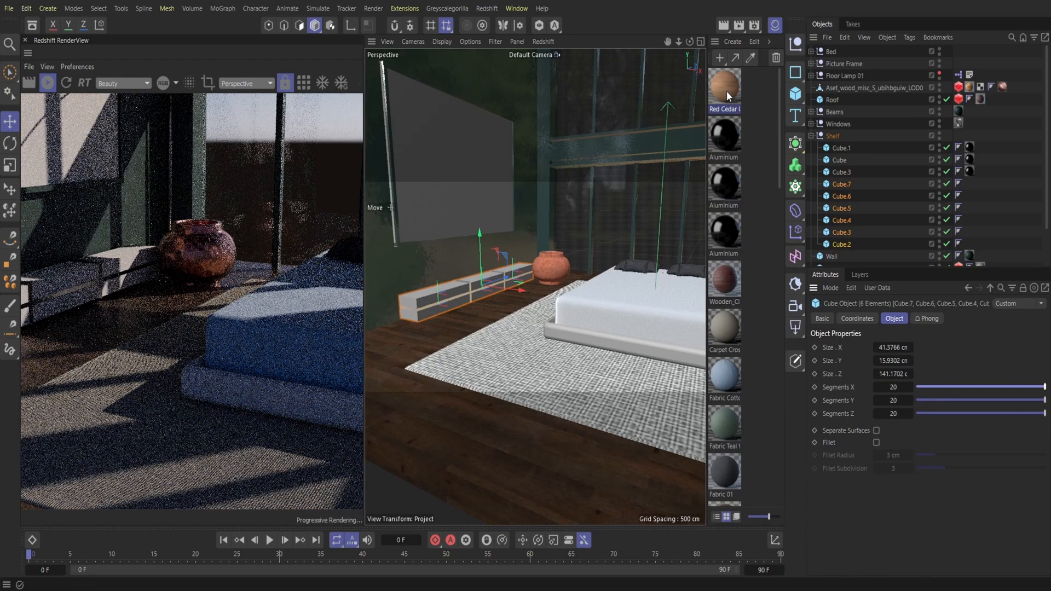
Step: Apply the Red Cedar Unfinished 02 material to all six shelf cubes and widen the RenderView
drag(727, 90, 843, 245)
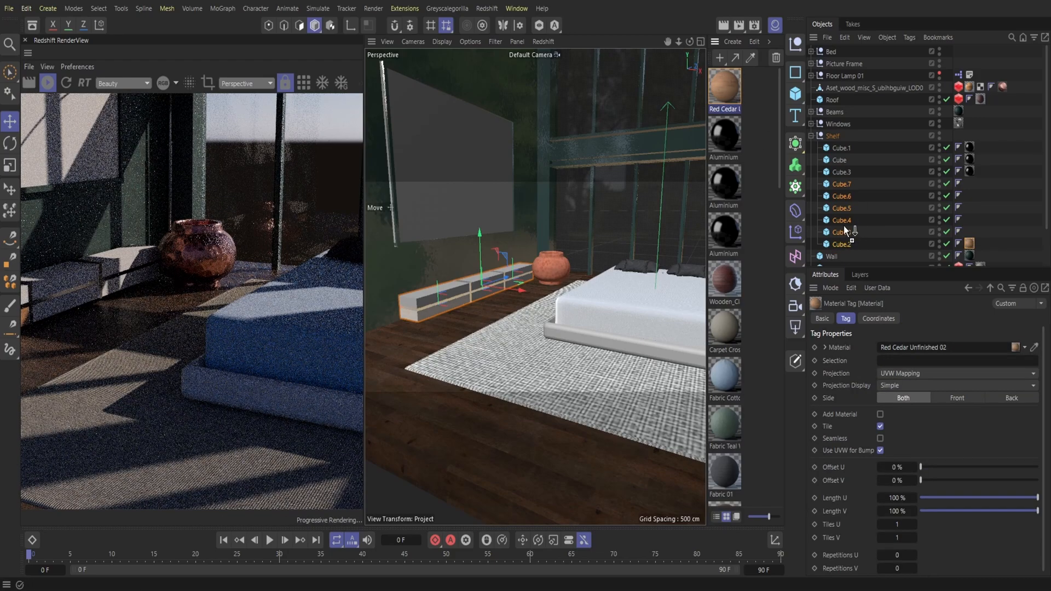
drag(844, 230, 844, 232)
drag(725, 89, 844, 220)
drag(731, 87, 769, 113)
drag(842, 208, 841, 210)
drag(737, 87, 839, 195)
drag(718, 83, 841, 182)
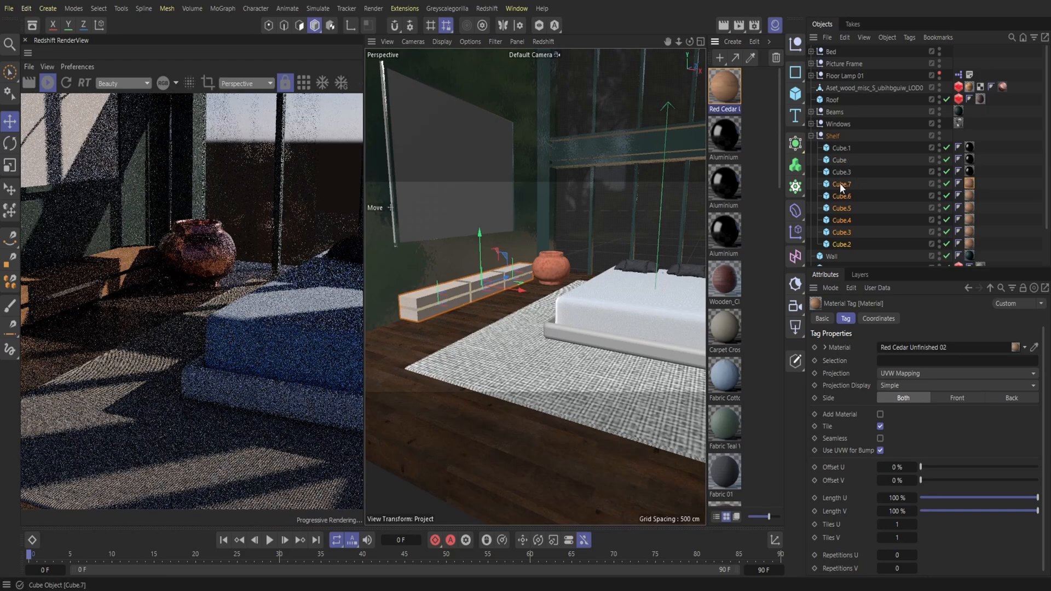
click(773, 26)
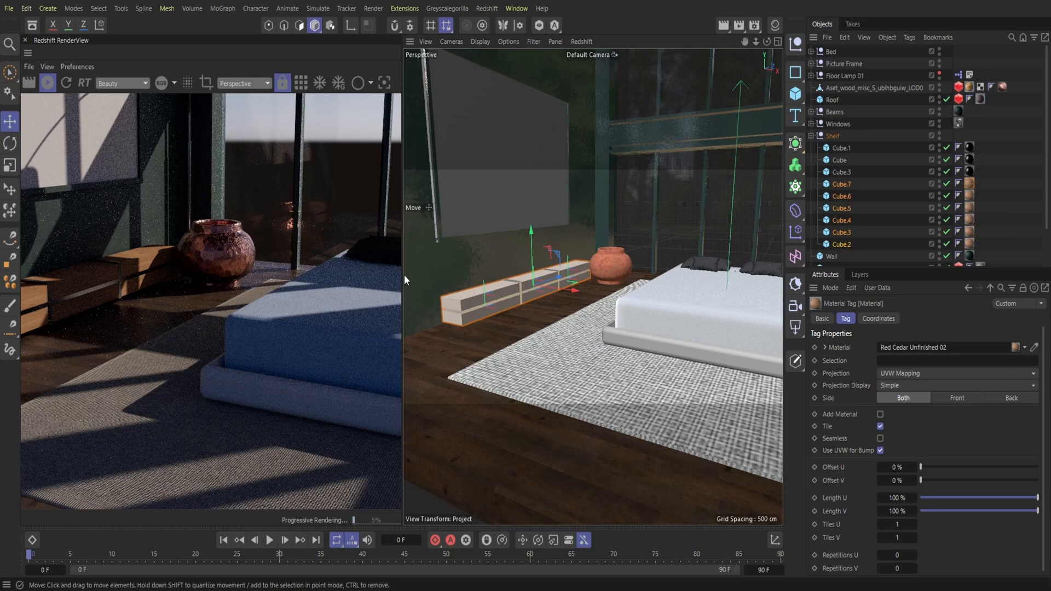
drag(404, 276, 521, 279)
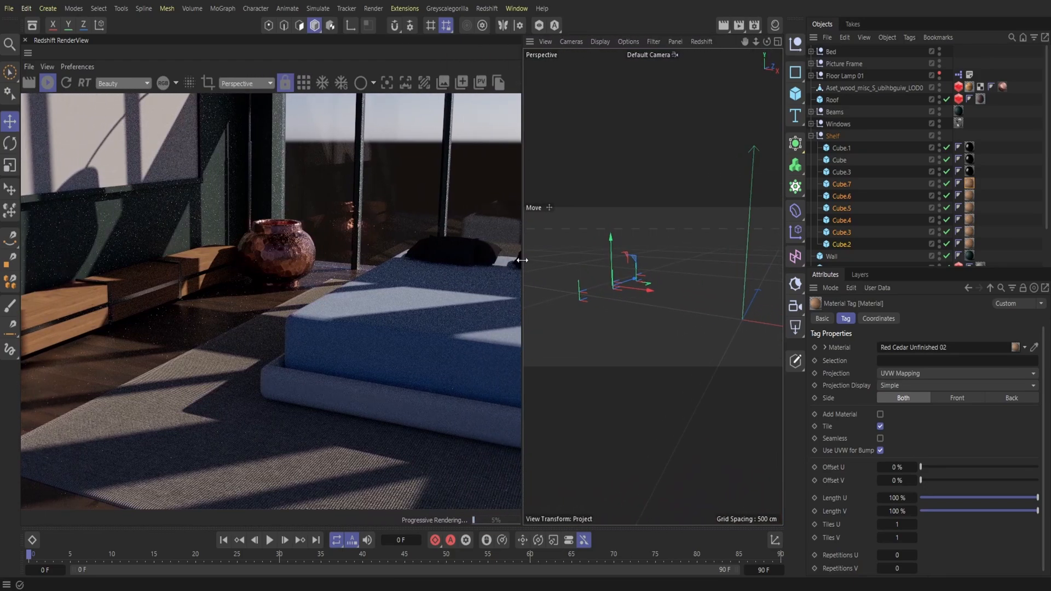
Step: Raise the whole Shelf group off the floor and move it along X against the wall
click(829, 137)
drag(748, 299, 748, 283)
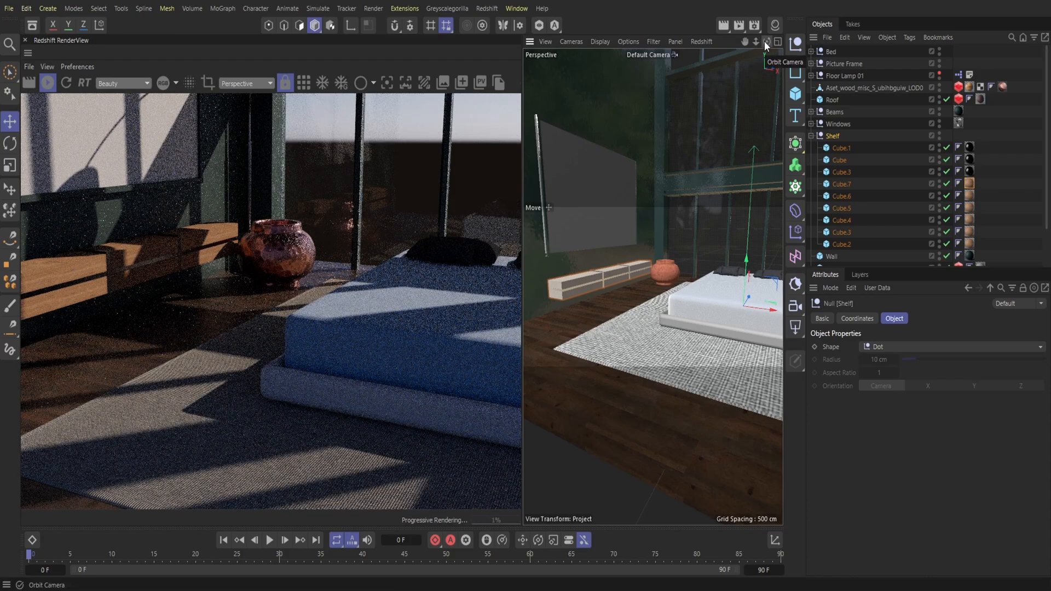
drag(747, 279, 747, 275)
drag(764, 41, 726, 42)
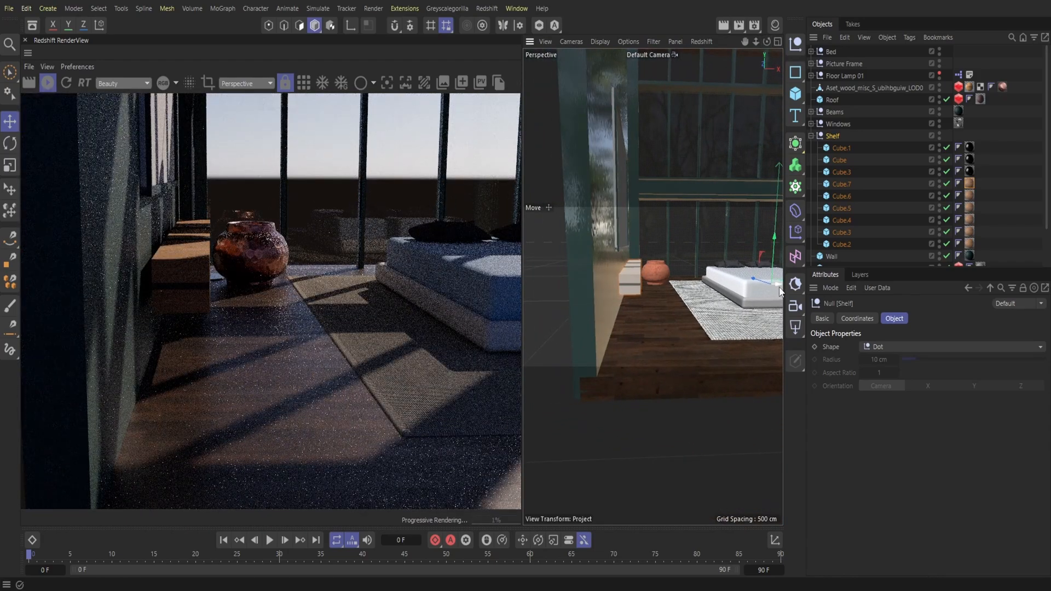
drag(780, 290, 777, 288)
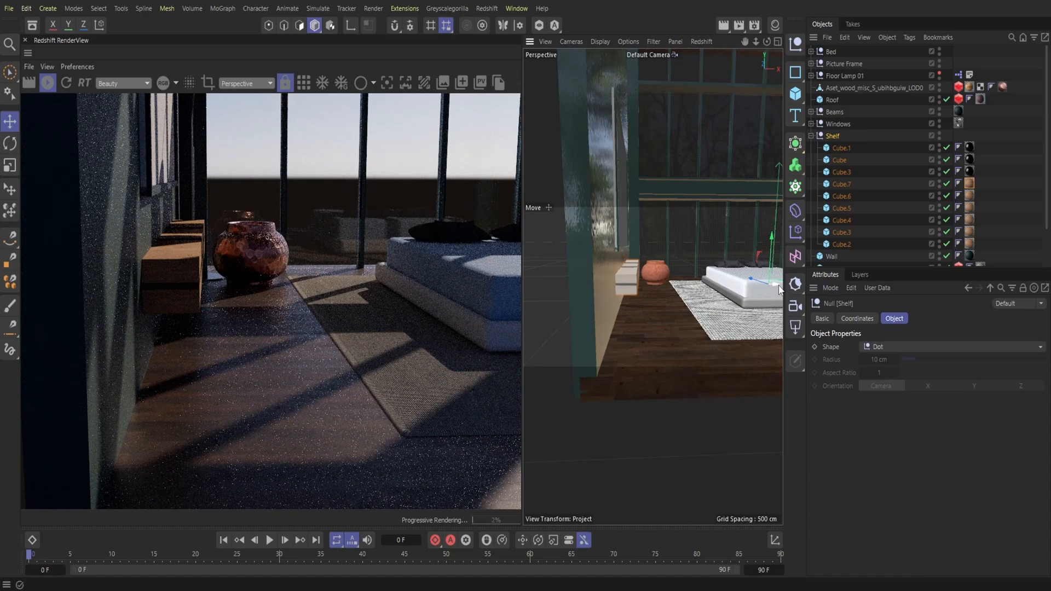
drag(778, 286, 779, 286)
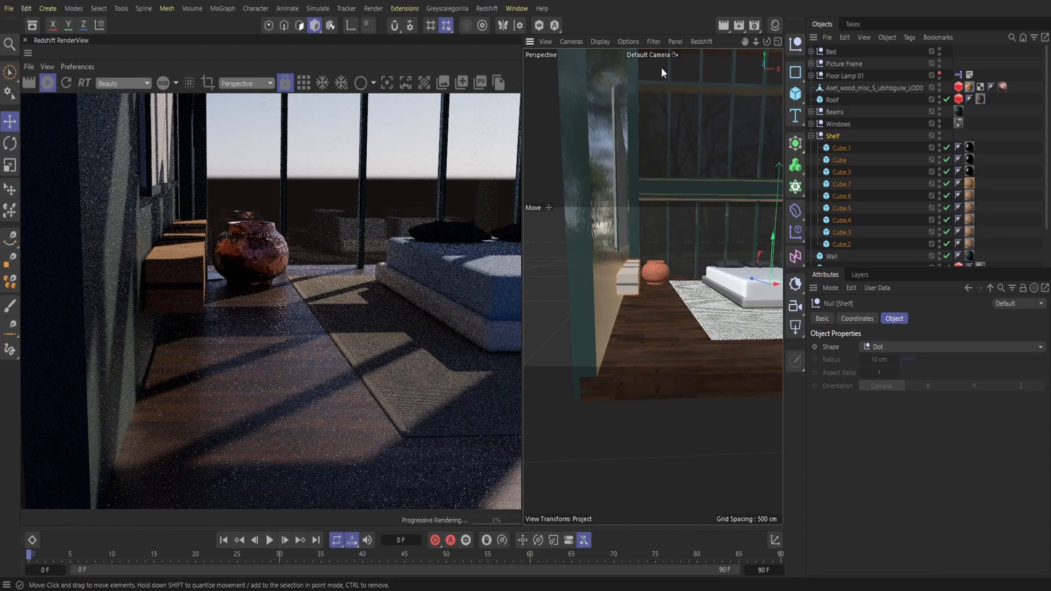
Step: Close the Redshift RenderView and save the project
mouse_move(745, 42)
mouse_down()
mouse_move(767, 47)
mouse_move(742, 45)
mouse_up()
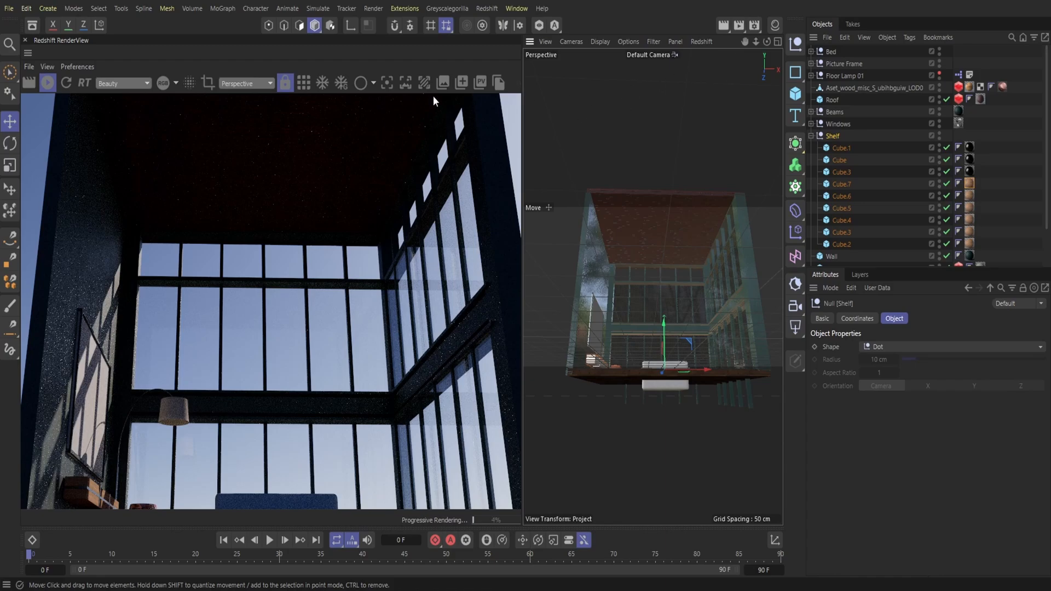
click(25, 40)
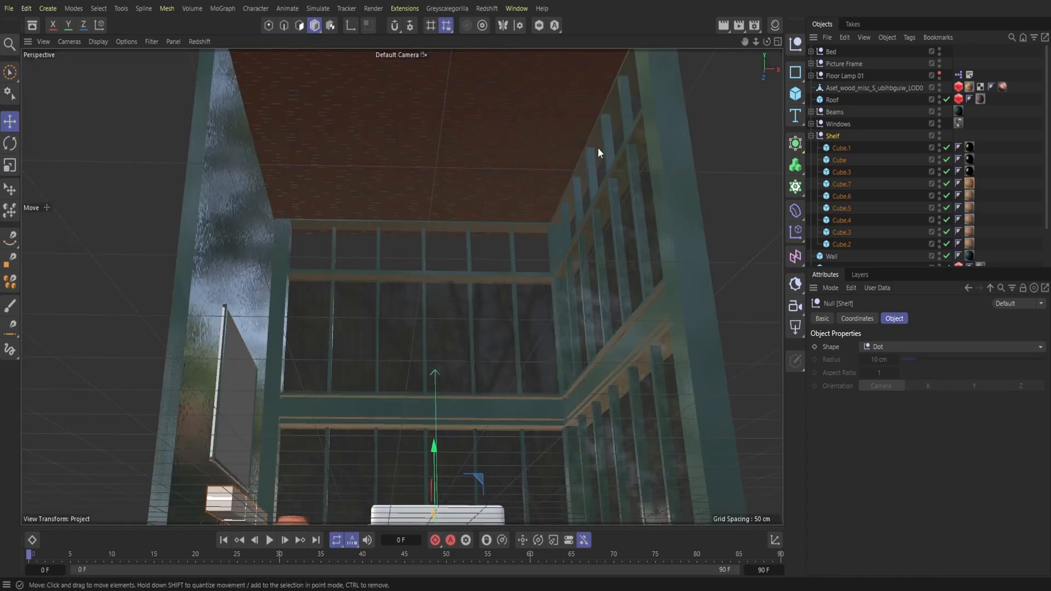
drag(767, 42, 766, 104)
drag(745, 41, 739, 16)
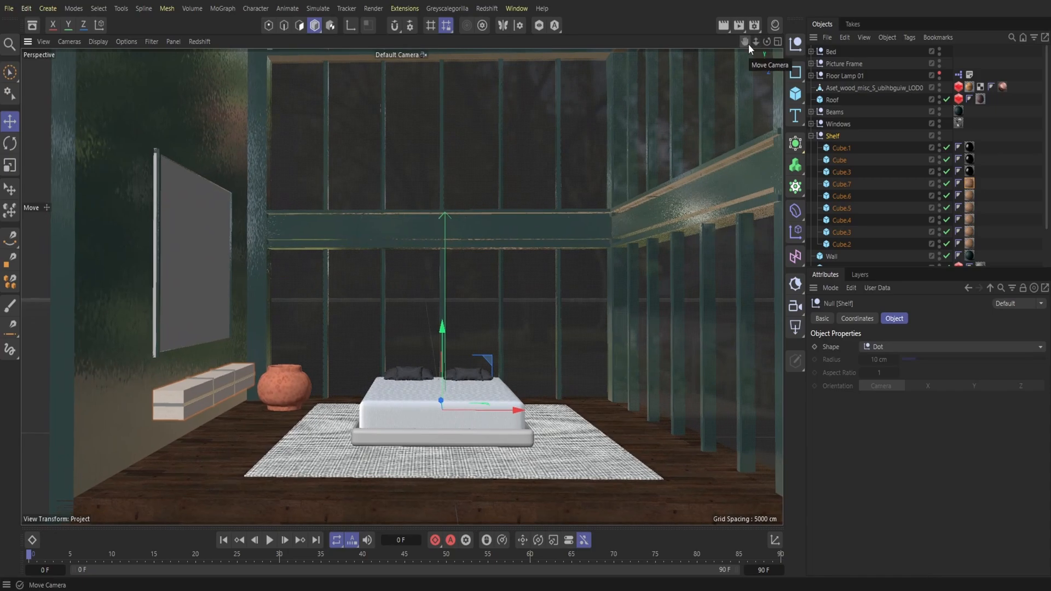
click(9, 8)
click(33, 170)
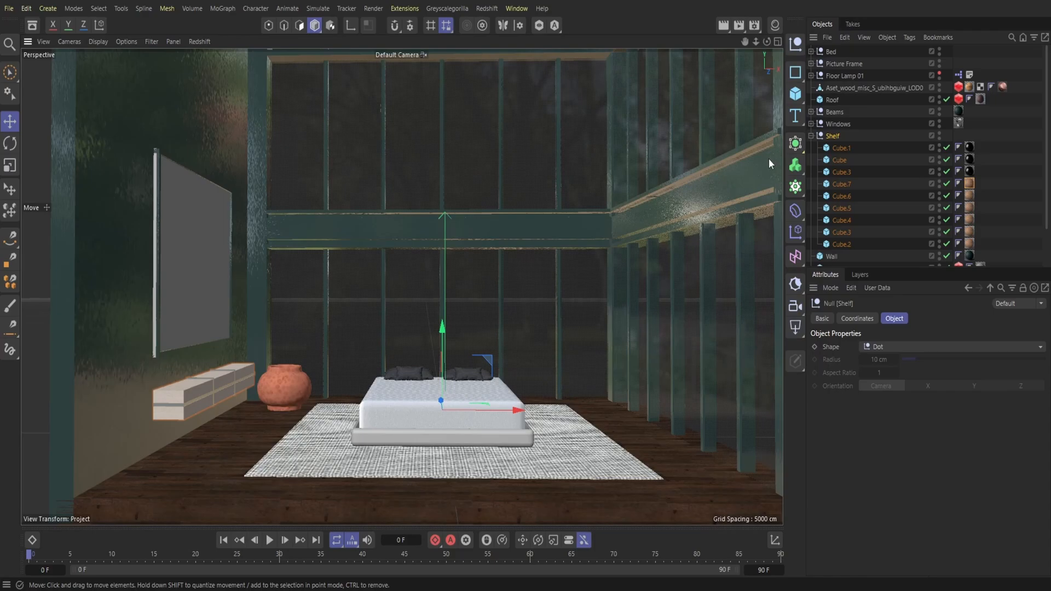
Step: Add a cube, move it along X outside the glazed side wall and reduce its height to about 42 cm
drag(756, 43, 736, 87)
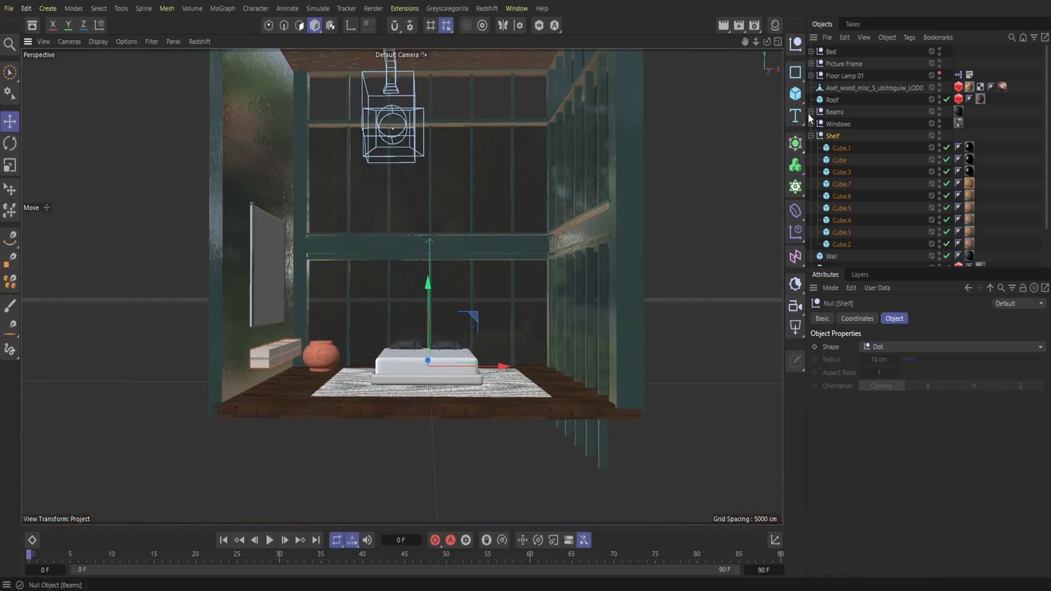
click(801, 96)
click(835, 116)
drag(492, 384, 701, 399)
drag(640, 339, 640, 375)
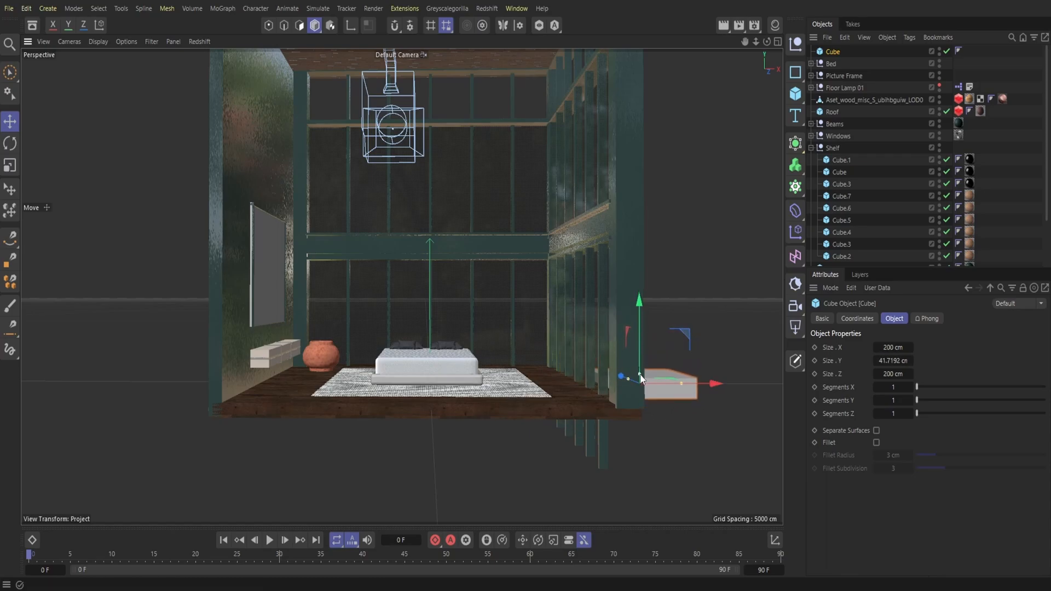
Step: Extend the outdoor slab alongside the glazed side wall to about 773 cm in Z and lower it to floor level
mouse_move(767, 42)
mouse_down()
mouse_move(767, 55)
mouse_move(766, 43)
mouse_up()
drag(693, 412, 691, 421)
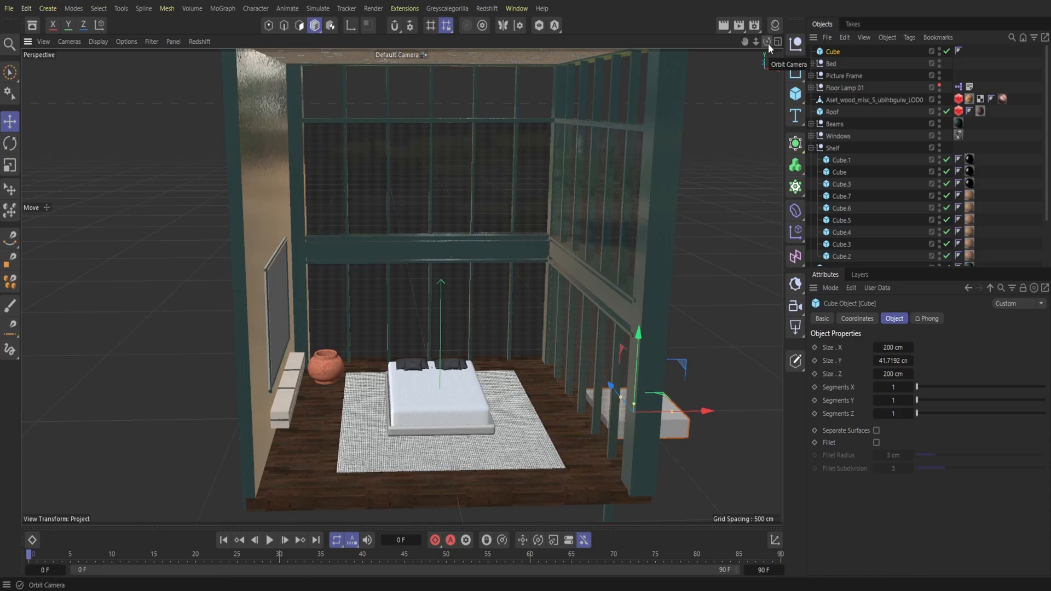
drag(767, 44, 731, 51)
drag(593, 433, 613, 396)
drag(756, 43, 763, 14)
drag(744, 43, 742, 11)
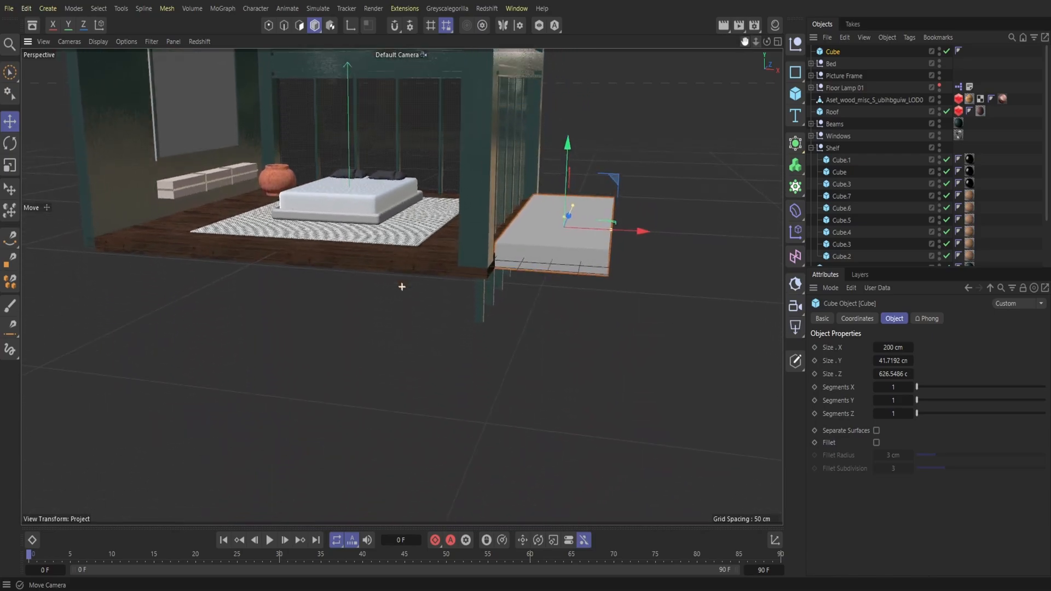
drag(565, 165, 565, 175)
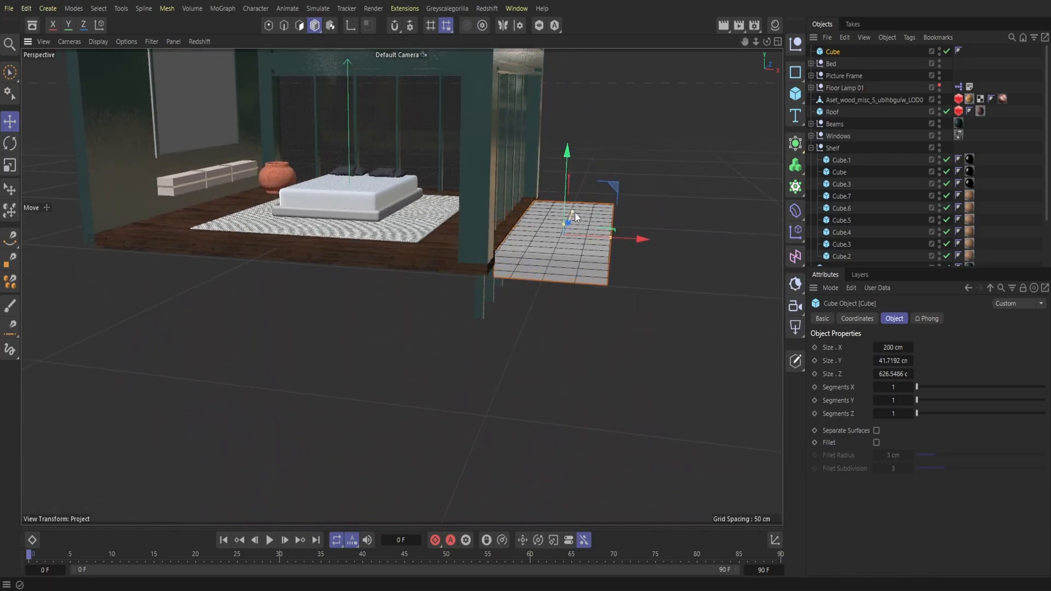
drag(576, 212, 579, 210)
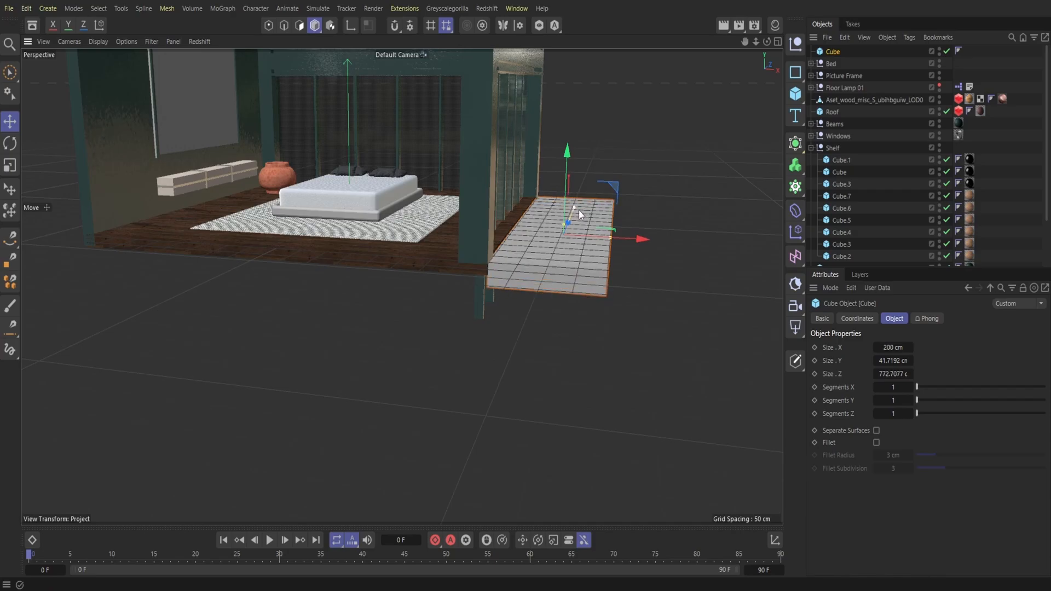
Step: Lengthen the outdoor slab to about 827 cm in Z and shift it along Z to line up with the building
drag(767, 42, 618, 71)
alt+drag(401, 286, 471, 250)
drag(360, 252, 368, 250)
drag(483, 249, 486, 250)
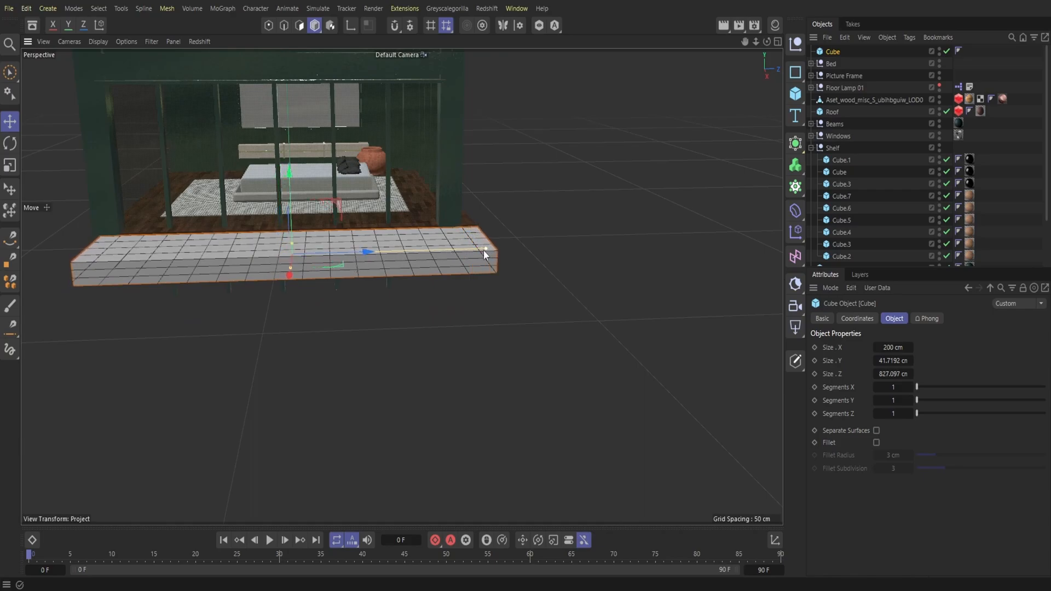
drag(368, 253, 367, 254)
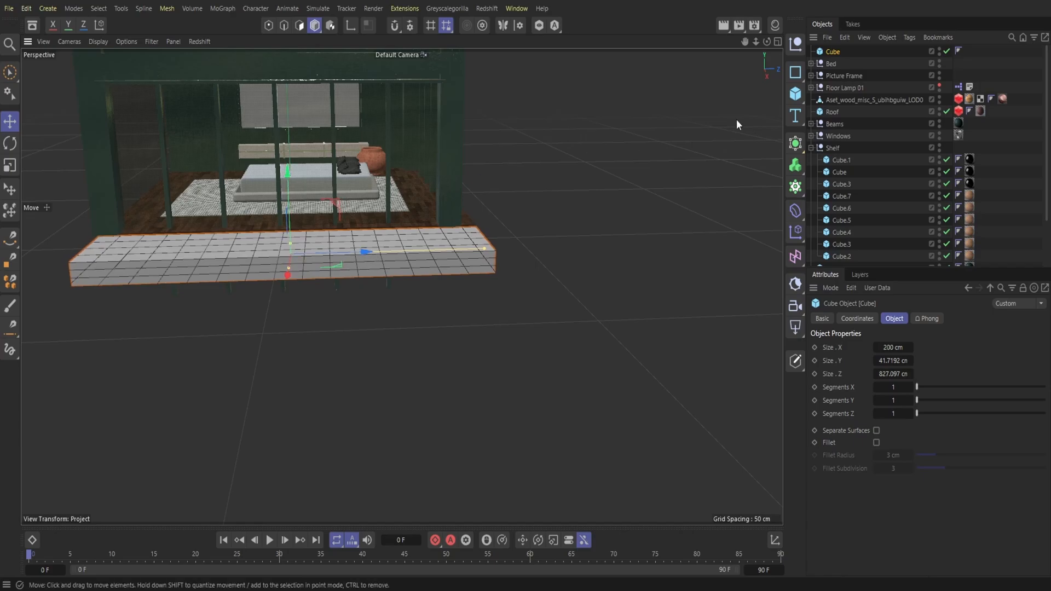
Step: Copy and paste the outdoor slab, move the copy beyond the adjoining glazed wall and resize it to about 689 cm in X and 109 cm in Z
mouse_move(765, 47)
mouse_down()
mouse_move(778, 49)
mouse_move(765, 47)
mouse_up()
click(845, 39)
click(857, 88)
click(841, 40)
click(860, 101)
drag(263, 247, 526, 360)
drag(702, 310, 405, 323)
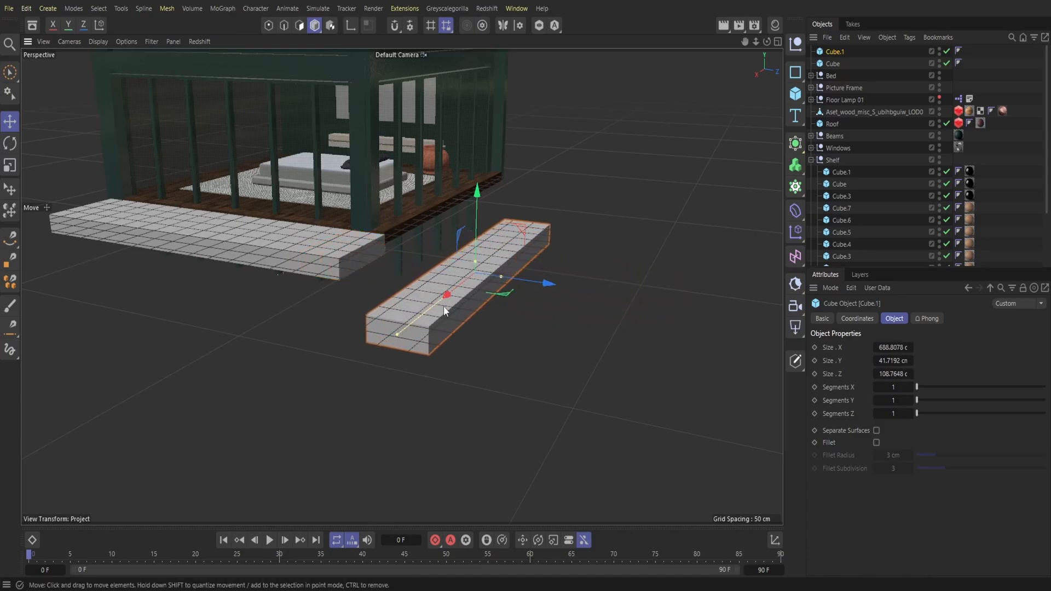
Step: Move the copied slab against the floor's edge at the adjoining glazed wall and extend it to about 958 cm in X
drag(550, 286, 453, 270)
drag(374, 280, 455, 221)
drag(412, 244, 383, 261)
drag(441, 228, 442, 229)
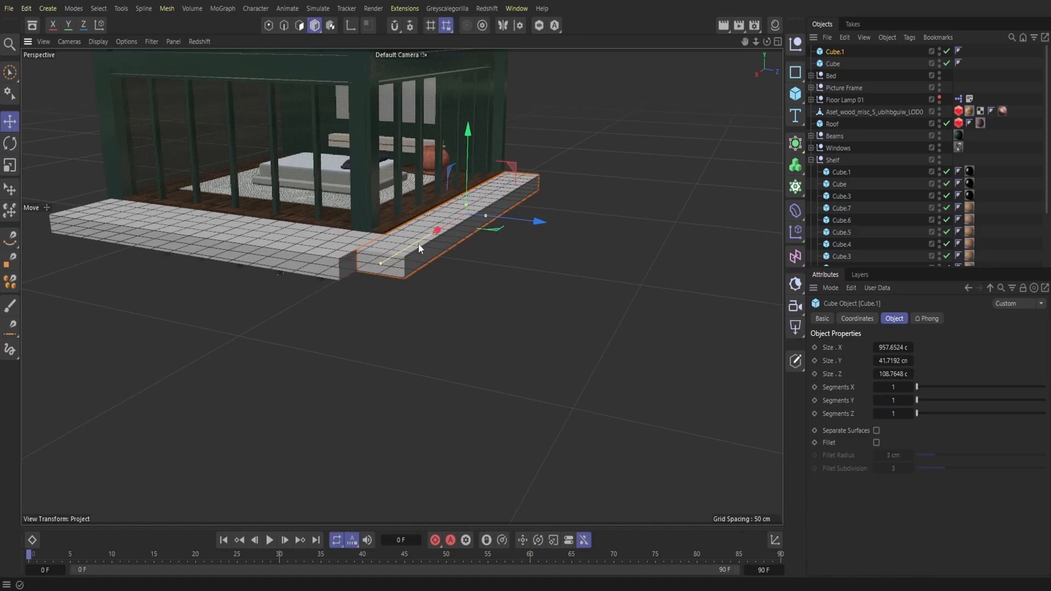
Step: Extend the copied slab beside the adjoining glazed wall to about 1070 cm in X and widen it to about 269 cm in Z
drag(378, 268, 367, 270)
drag(441, 231, 542, 228)
mouse_move(767, 42)
mouse_down()
mouse_move(810, 63)
mouse_move(809, 39)
mouse_move(767, 54)
mouse_move(767, 42)
mouse_up()
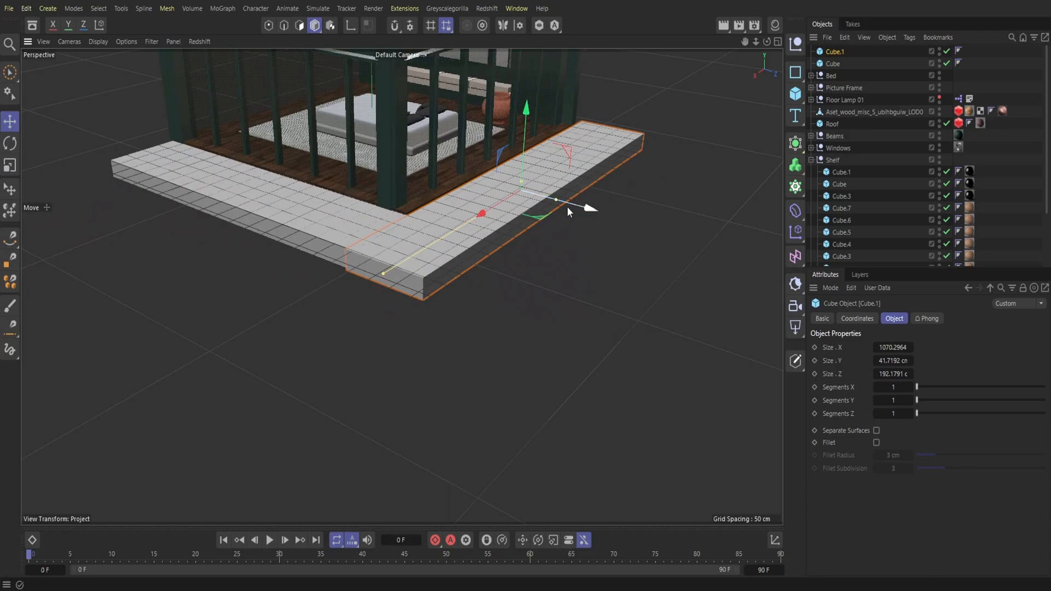
drag(556, 203, 602, 220)
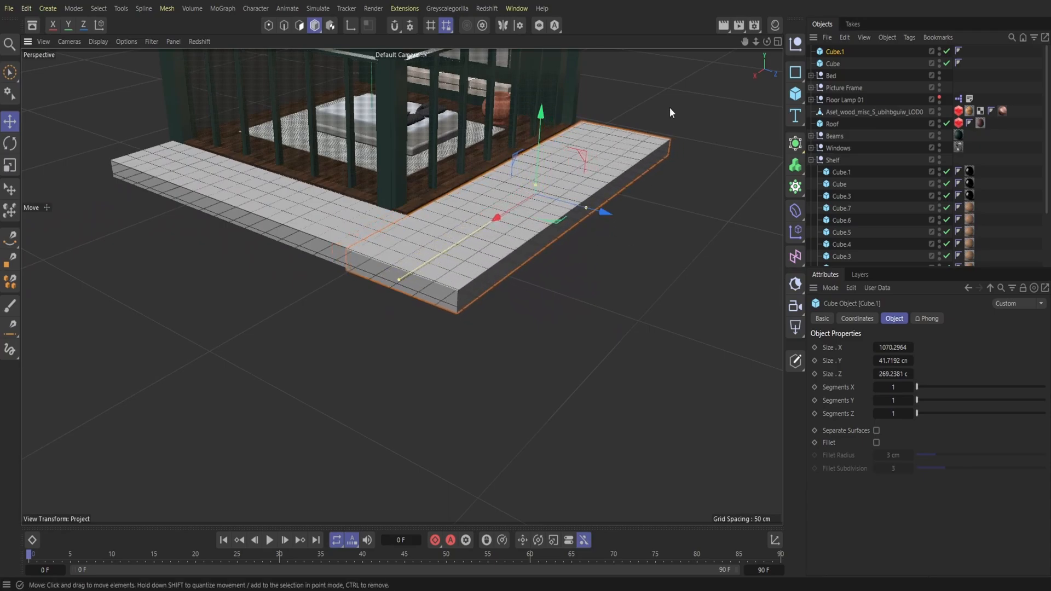
Step: Create a null named Water, place both outdoor slab cubes inside it and collapse the group
drag(766, 42, 755, 52)
alt+drag(402, 286, 401, 286)
drag(756, 42, 733, 45)
drag(297, 274, 293, 272)
drag(767, 42, 761, 42)
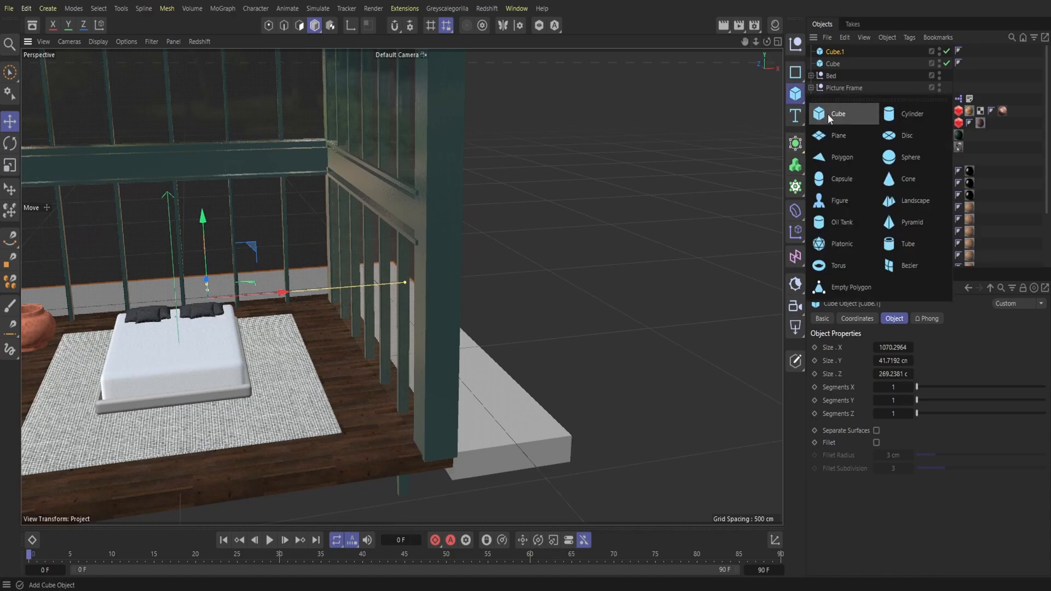
click(795, 43)
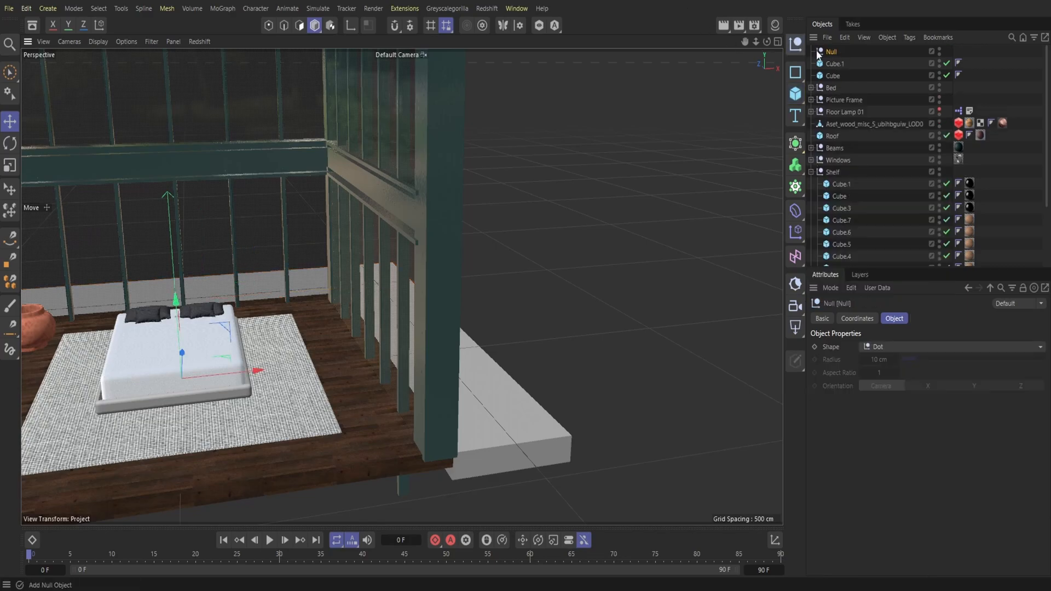
double_click(833, 51)
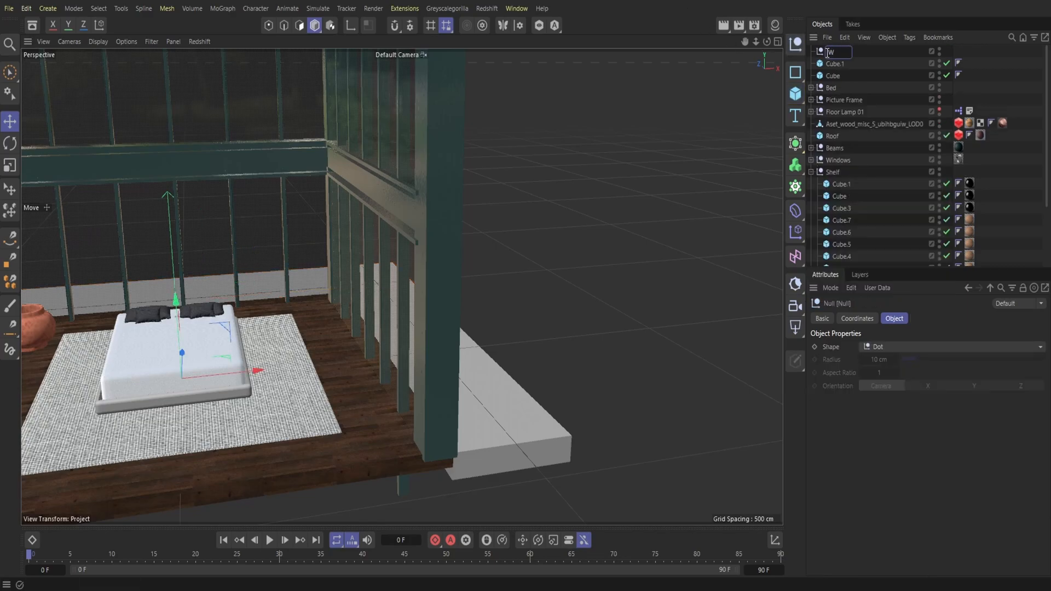
key(Return)
drag(853, 80, 836, 50)
click(810, 52)
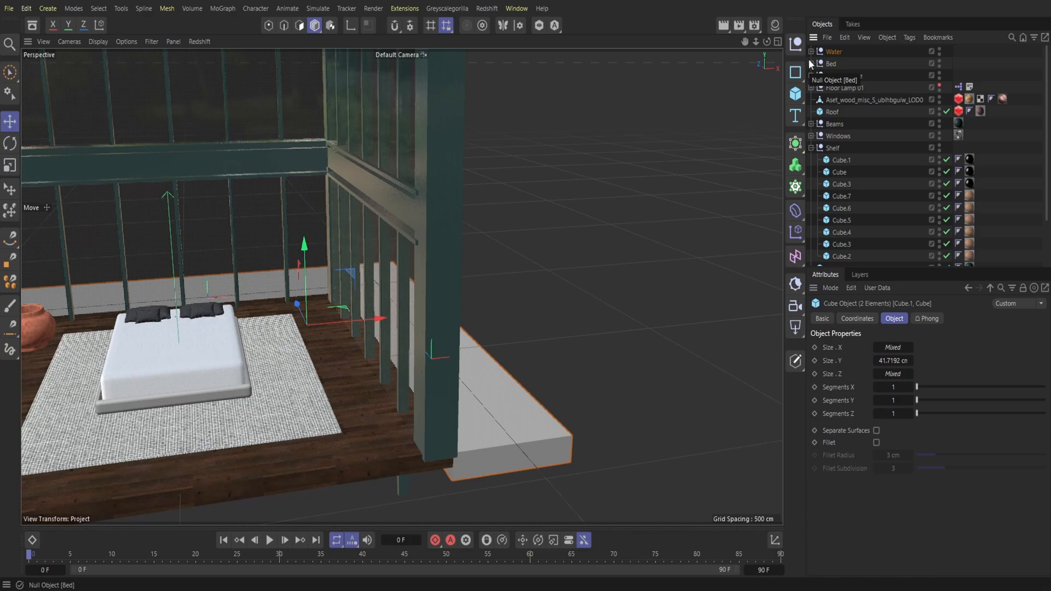
Step: Load the Redshift material Liquid Pool Calm 001 from the asset library and apply it to the Water group
drag(756, 42, 787, 15)
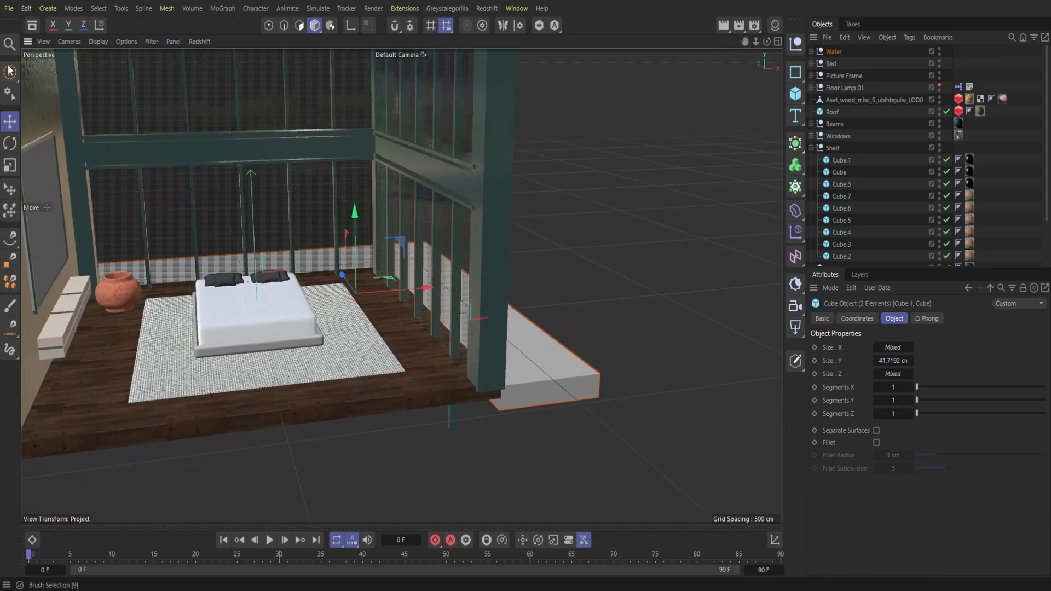
click(32, 24)
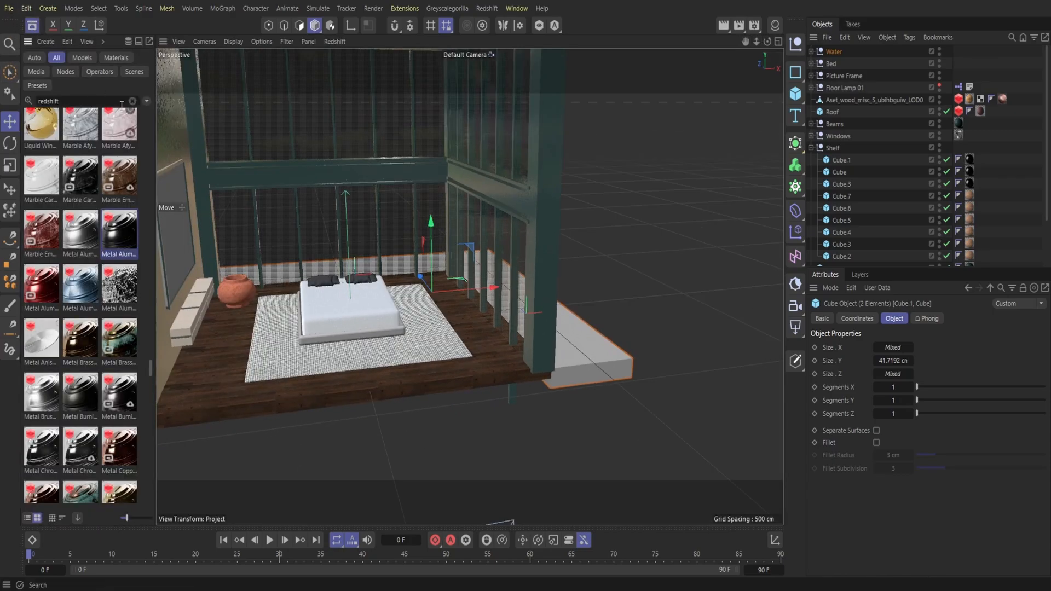
scroll(113, 214, up, 3)
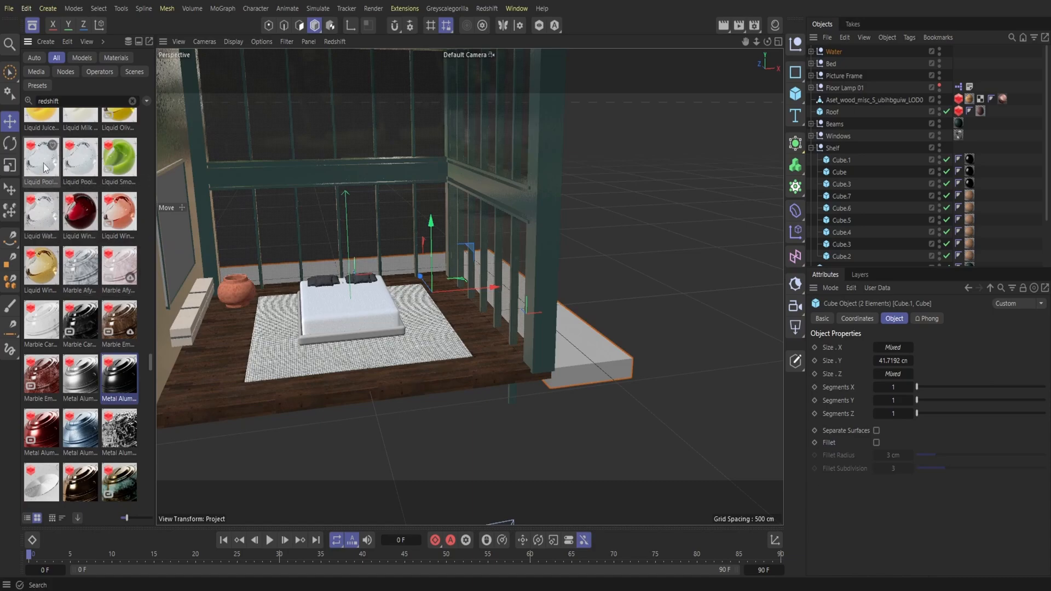
click(45, 167)
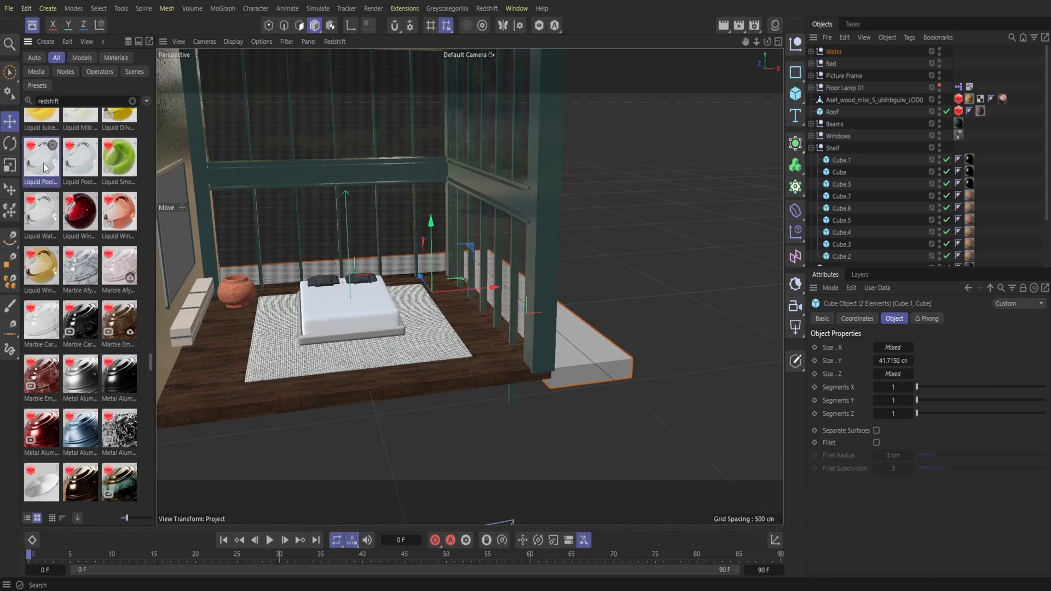
click(775, 25)
drag(835, 55, 836, 56)
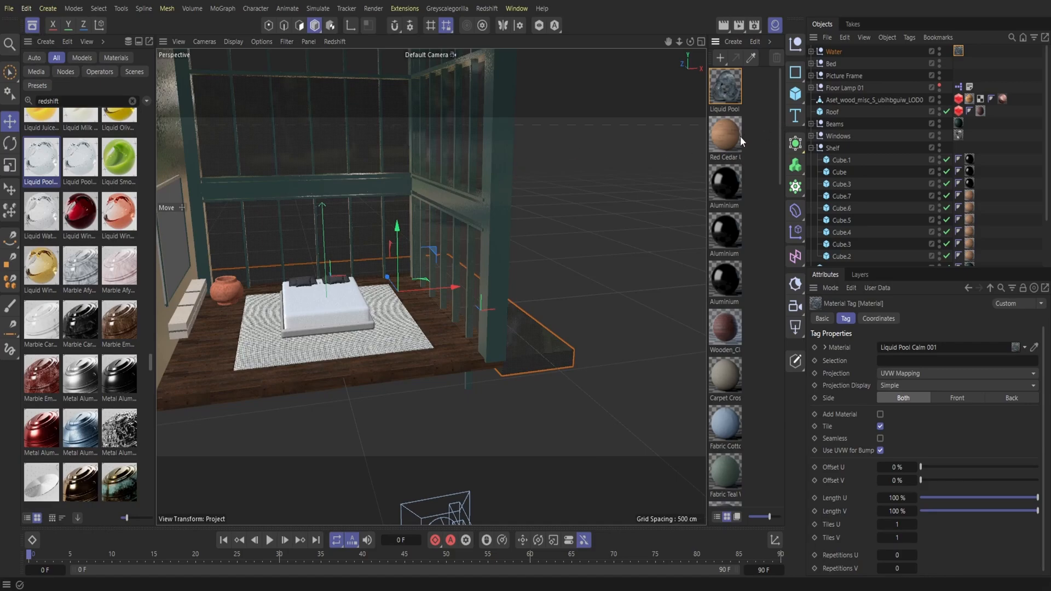
Step: Add a plane, widen it to about 1215 cm across the building and lower it beneath the wood floor
click(804, 102)
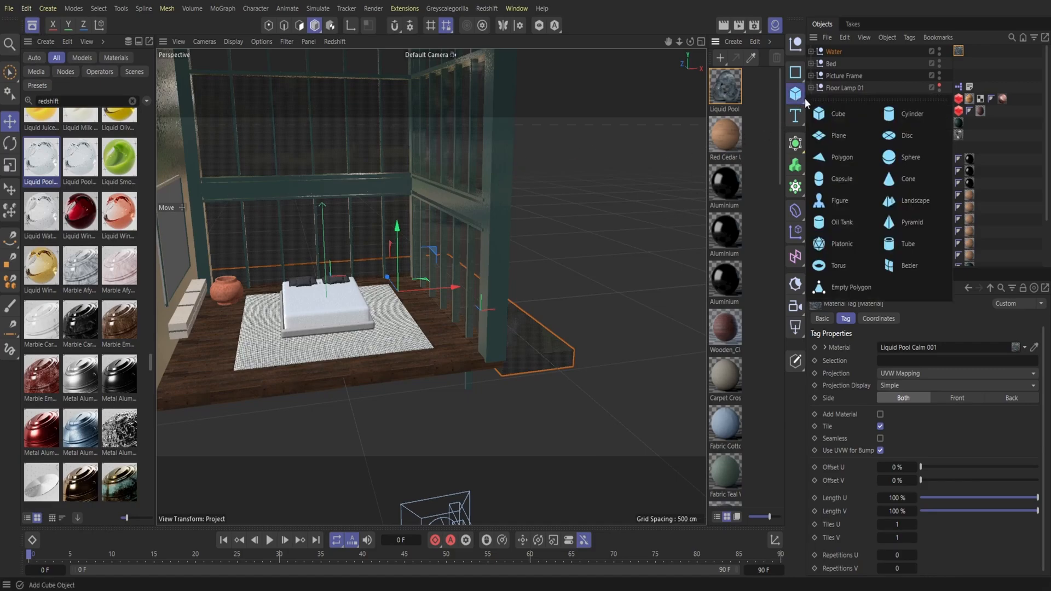
click(834, 136)
drag(327, 273, 331, 288)
drag(392, 324, 490, 324)
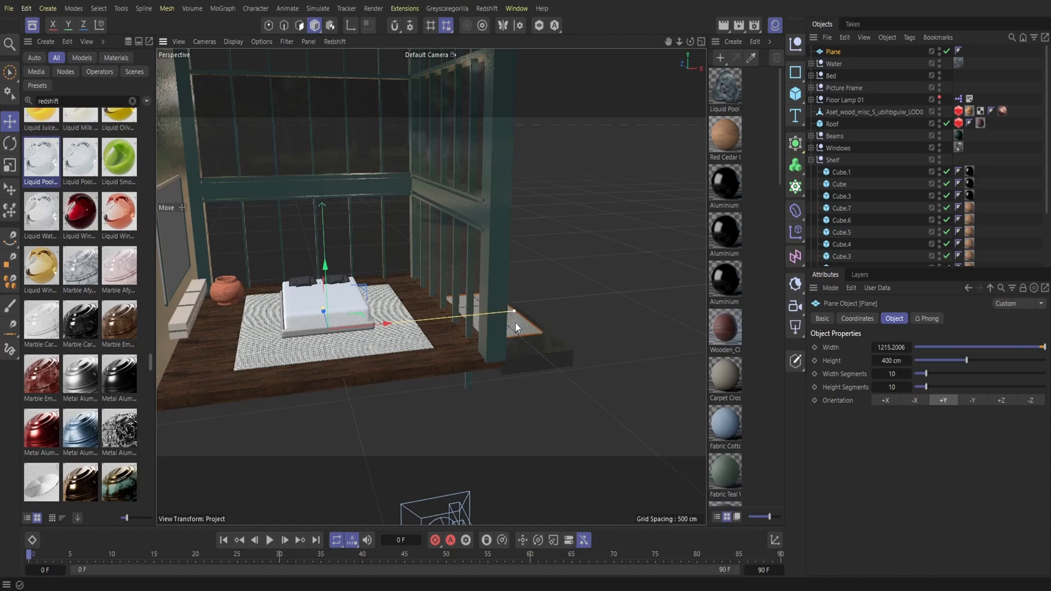
drag(690, 42, 686, 7)
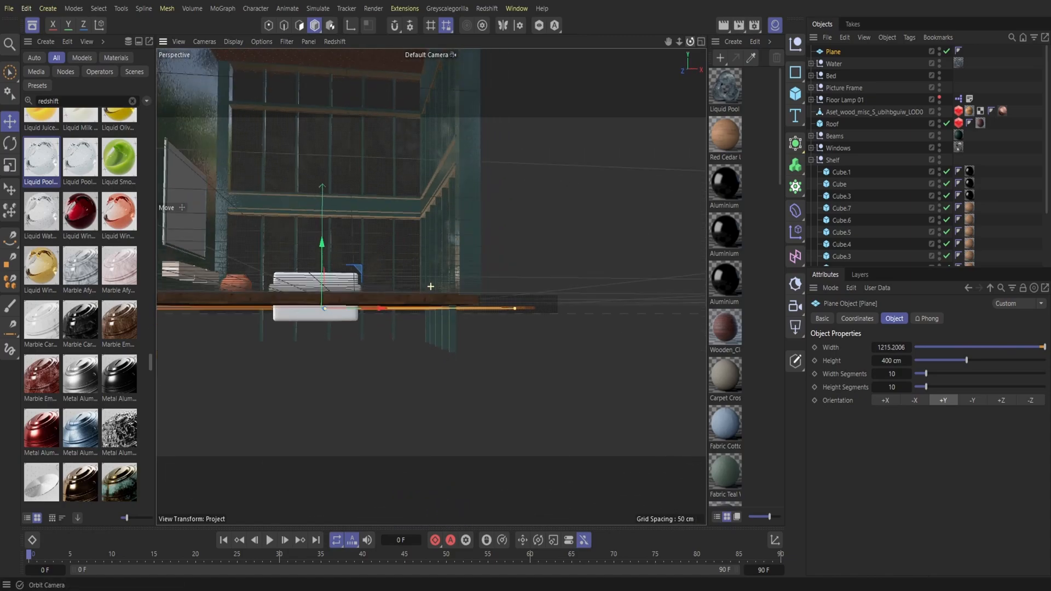
drag(322, 241, 321, 248)
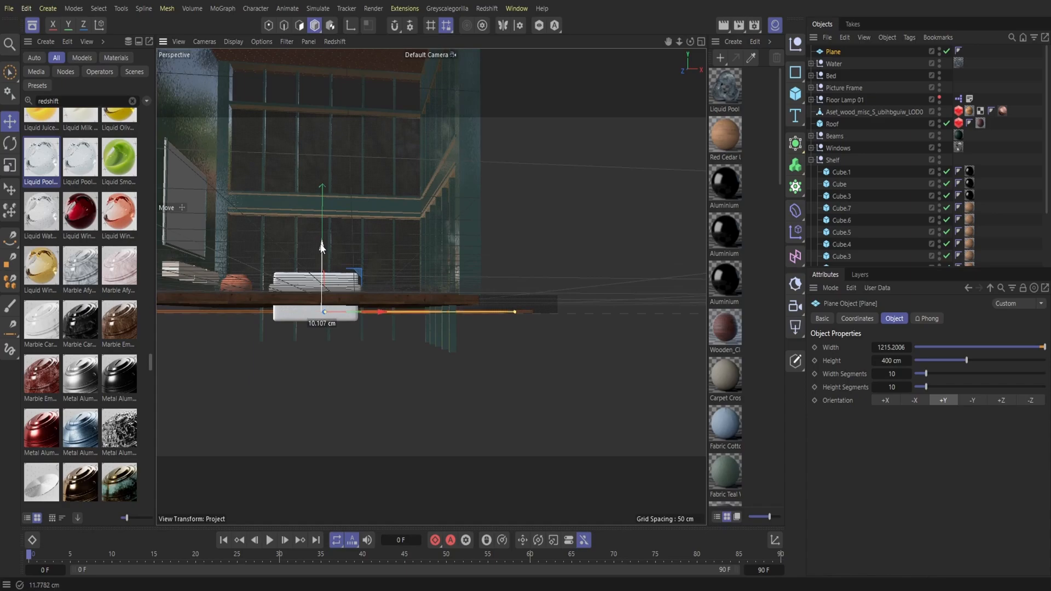
Step: Extend the plane's height to about 1098 cm and shift it along Z to line up under both water slabs
click(774, 25)
drag(768, 41, 745, 67)
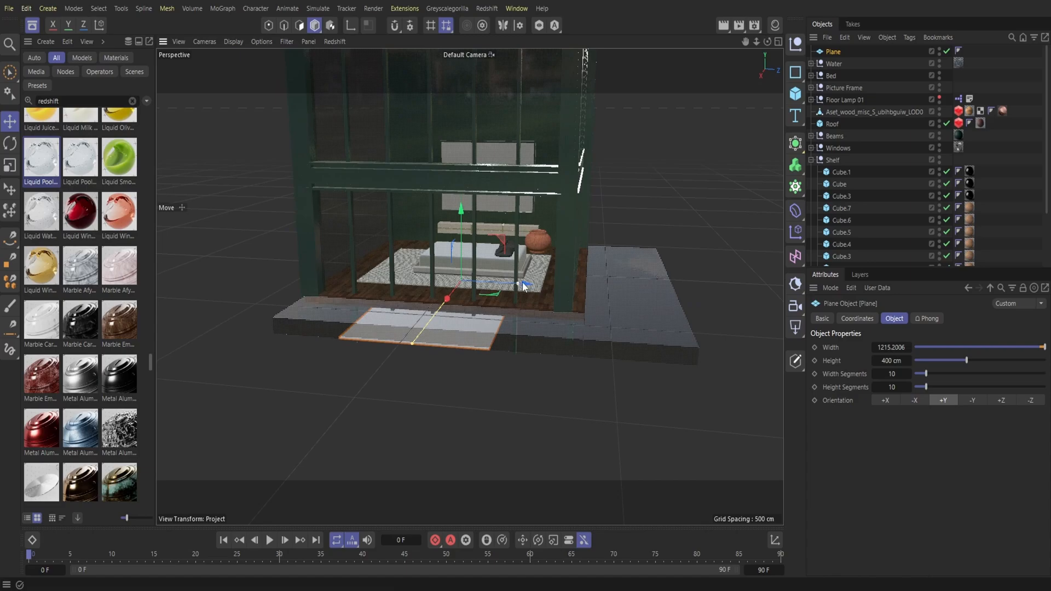
drag(520, 285, 607, 290)
drag(523, 285, 556, 291)
drag(653, 295, 671, 295)
drag(562, 286, 571, 289)
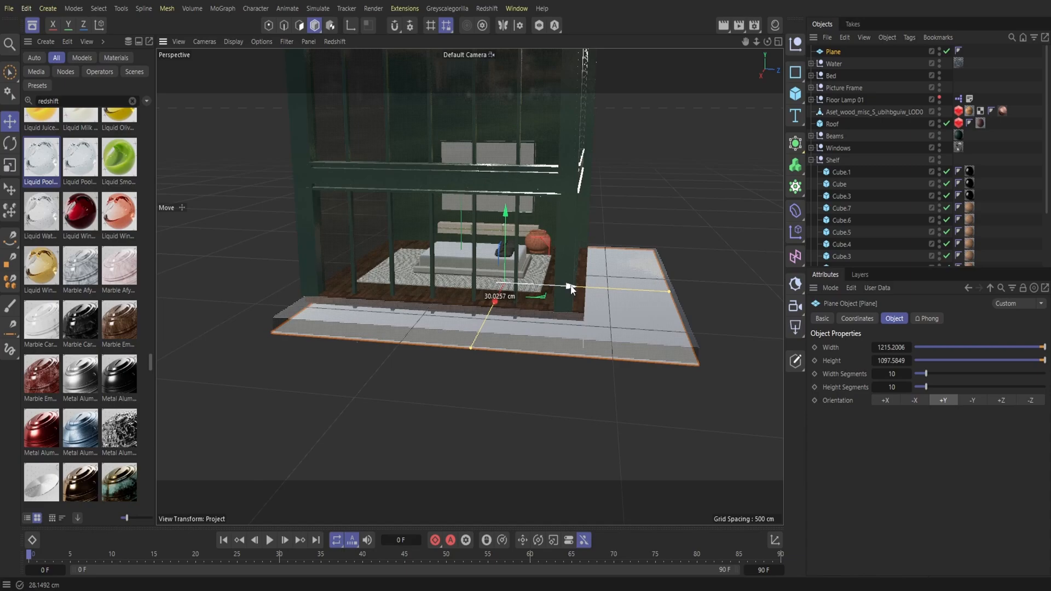
Step: Preview the scene through RS Camera in the Redshift RenderView to check the water, and close the render view
click(34, 26)
drag(767, 42, 919, 54)
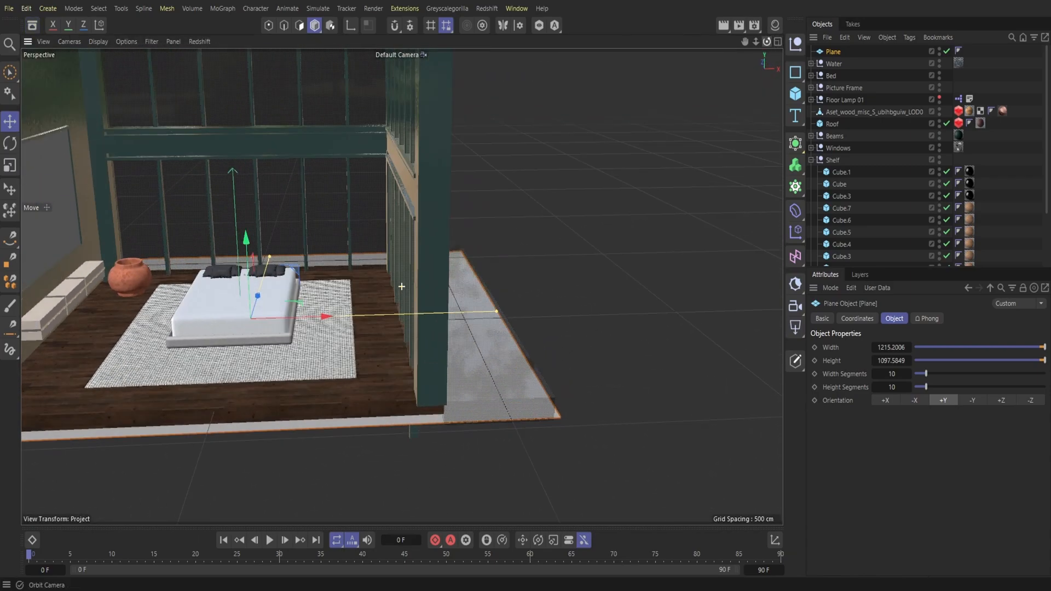
click(486, 8)
click(502, 107)
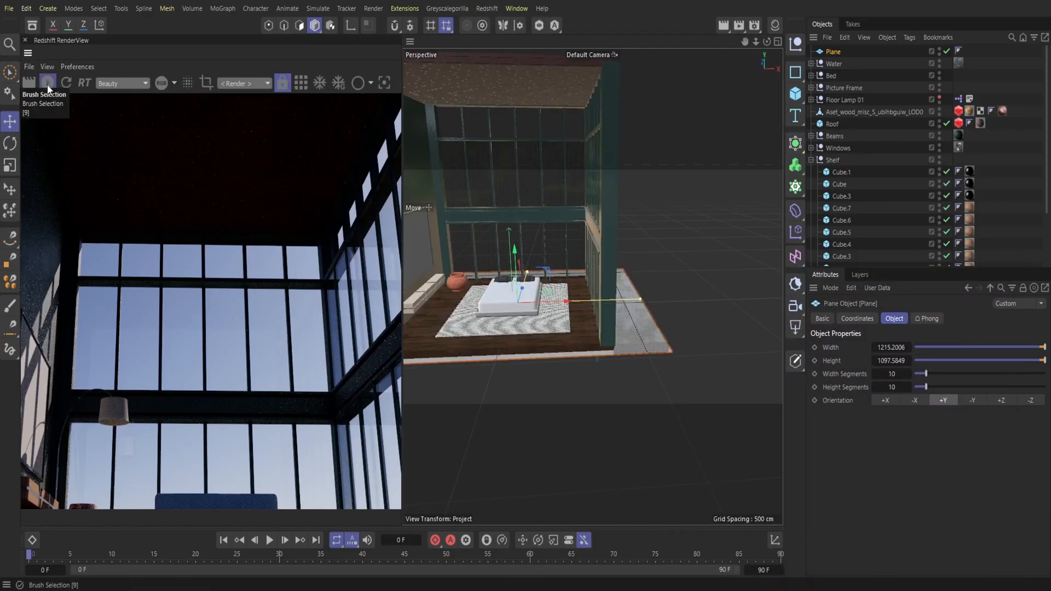
click(241, 86)
click(252, 126)
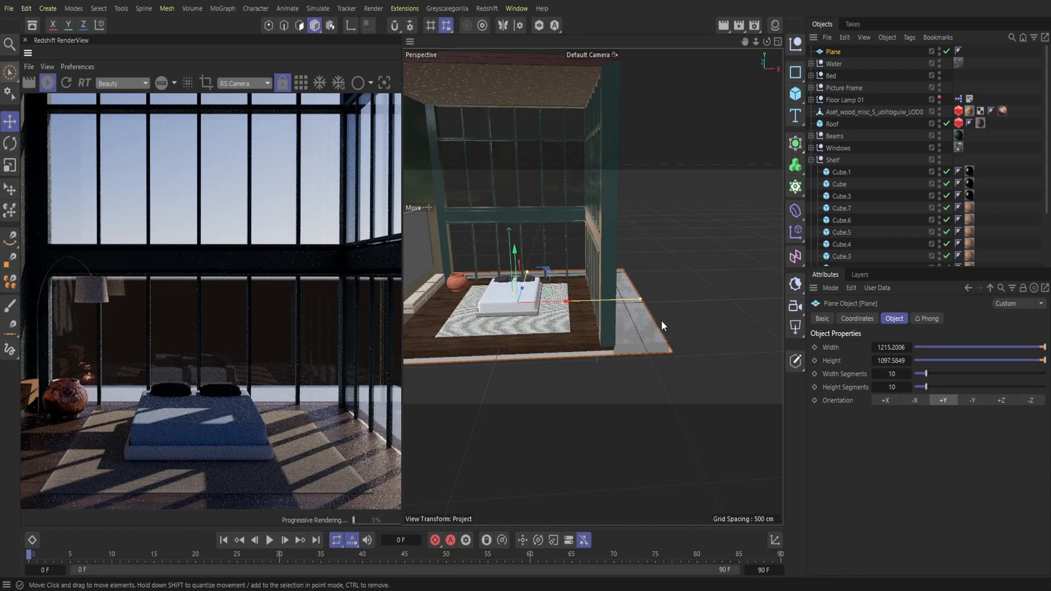
drag(403, 355, 336, 367)
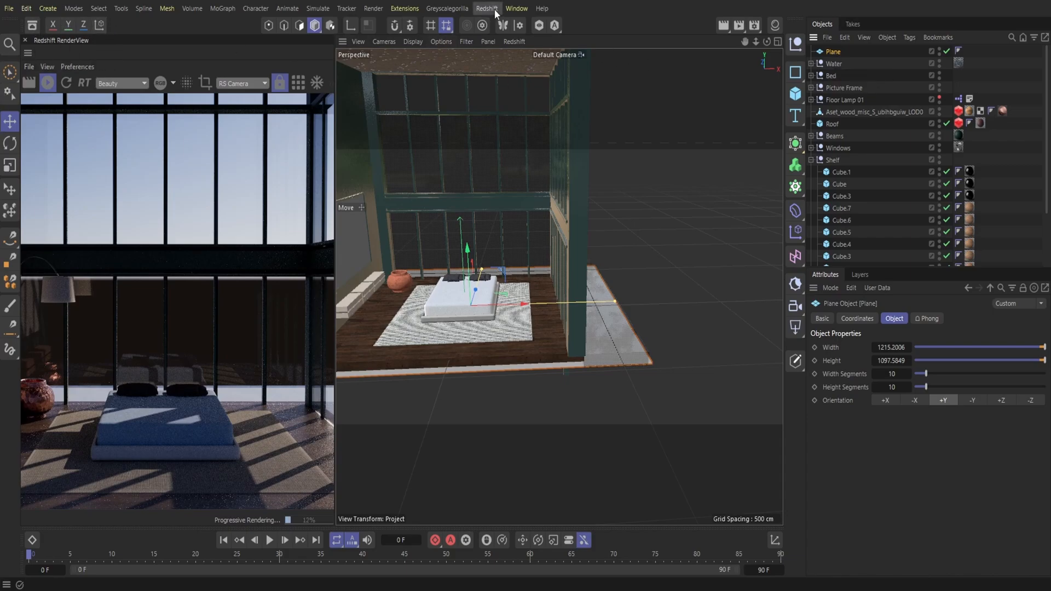
click(25, 41)
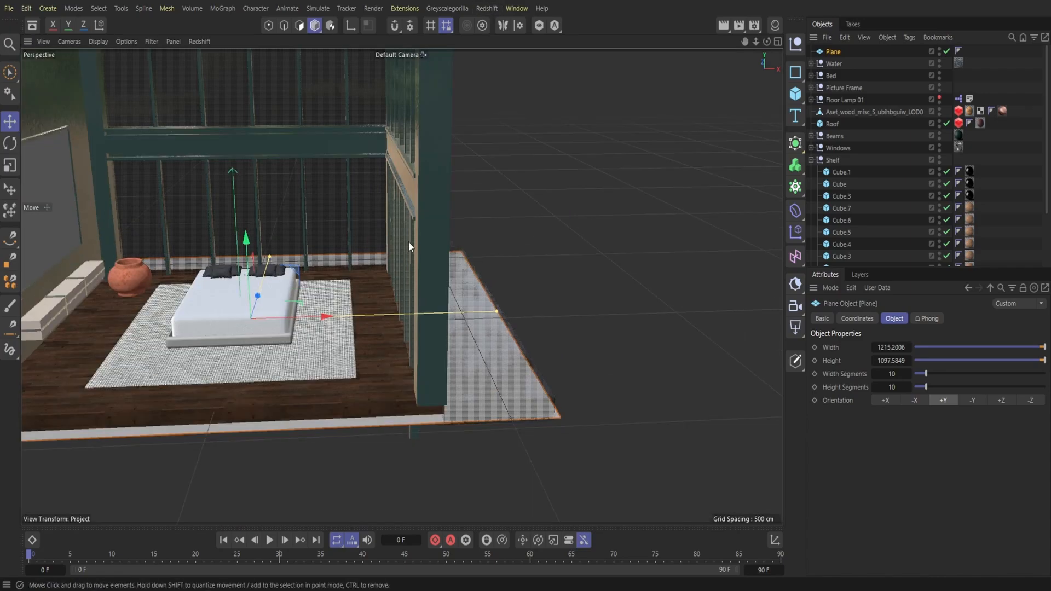
Step: Load the material Plastic Bag 001 DarkTurquoise 50cm from the asset library and apply it to the plane under the water
click(32, 25)
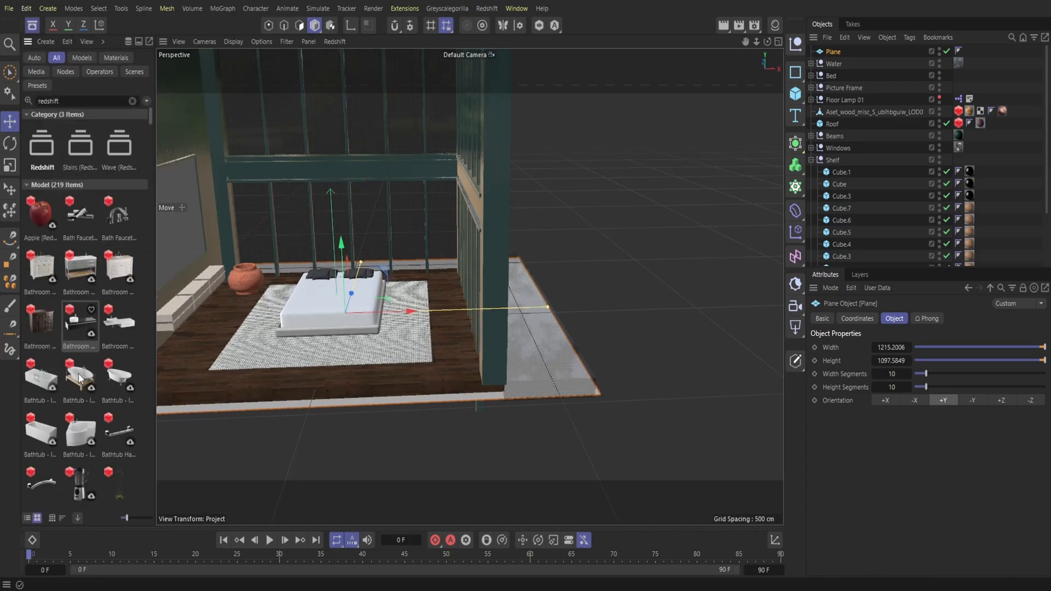
scroll(80, 380, down, 15)
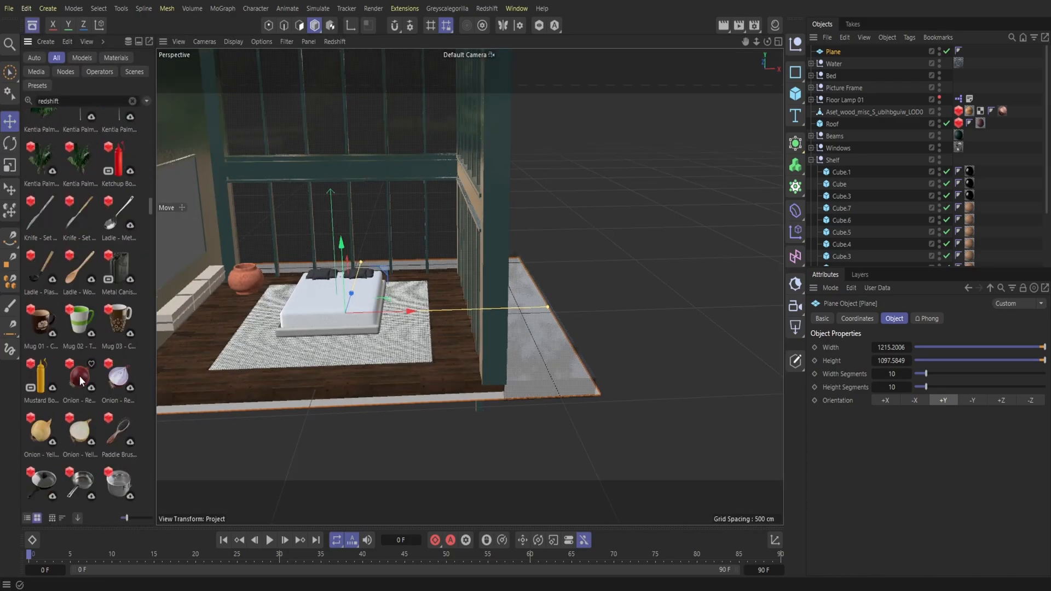
scroll(80, 376, down, 20)
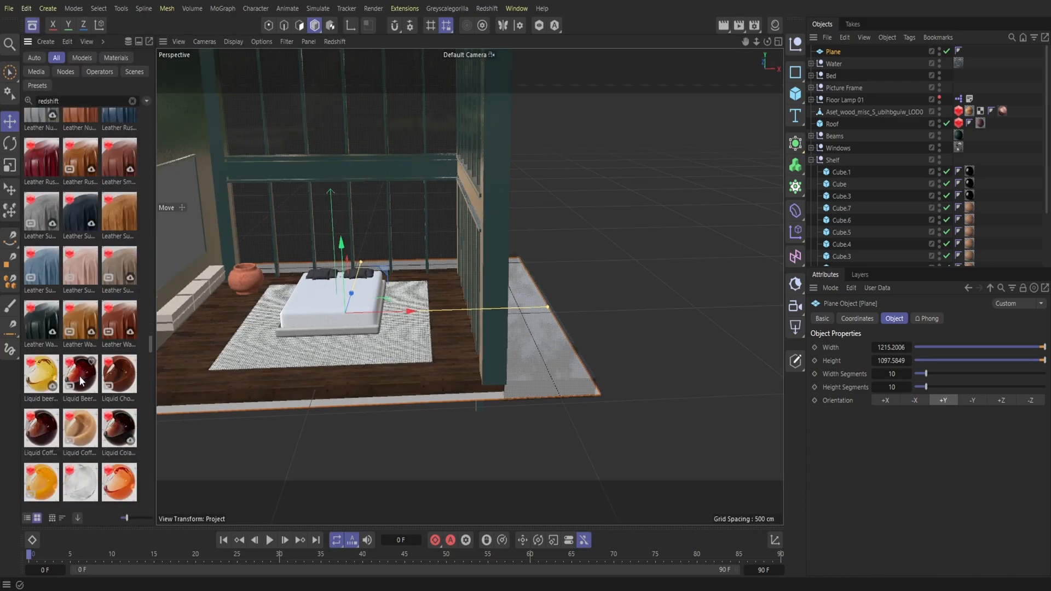
scroll(80, 376, down, 10)
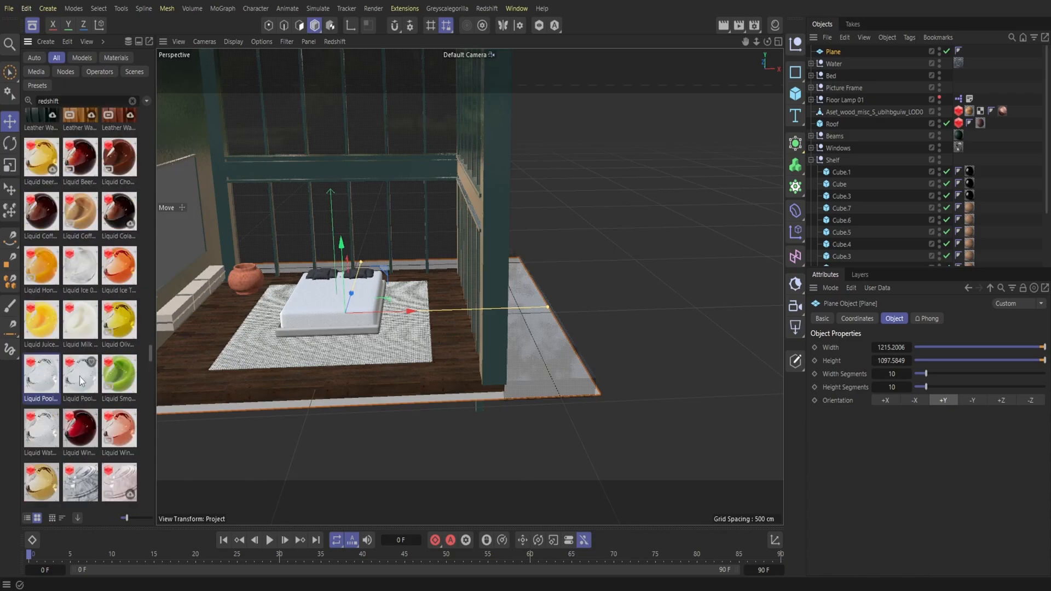
scroll(79, 376, down, 4)
scroll(80, 375, down, 10)
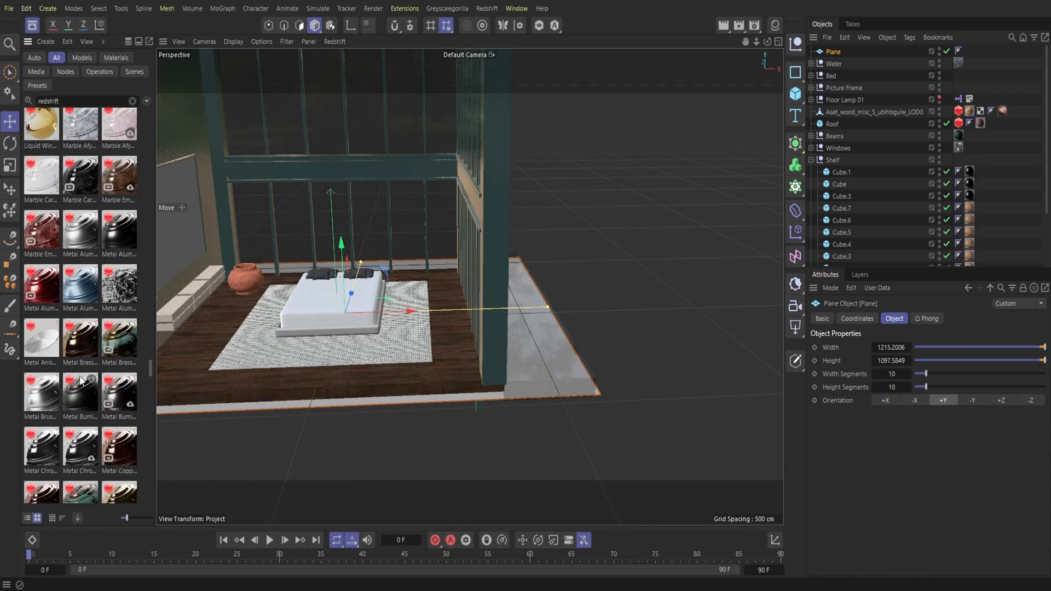
scroll(80, 376, down, 10)
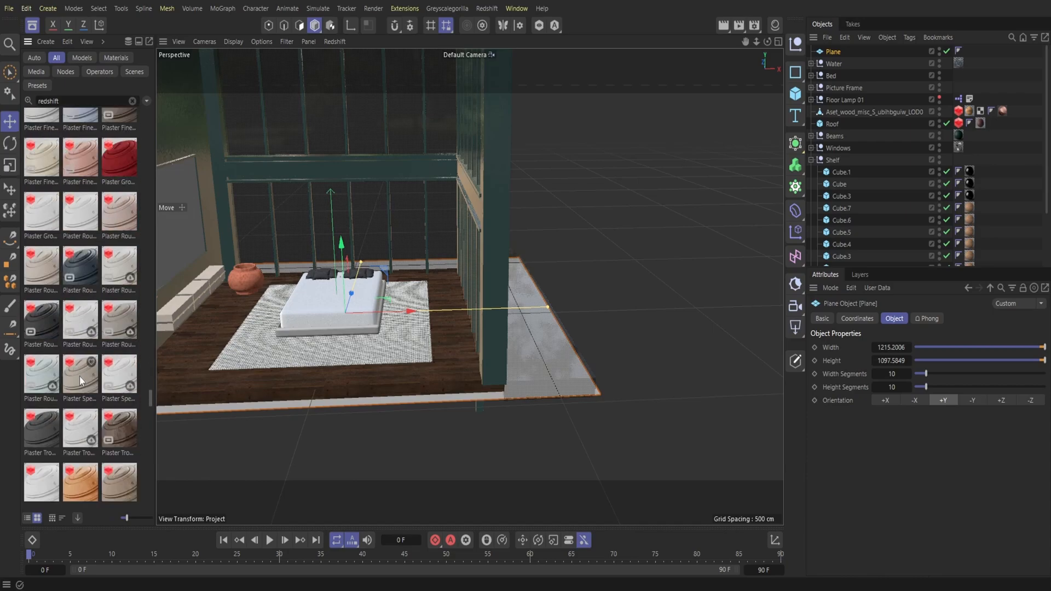
scroll(79, 376, down, 3)
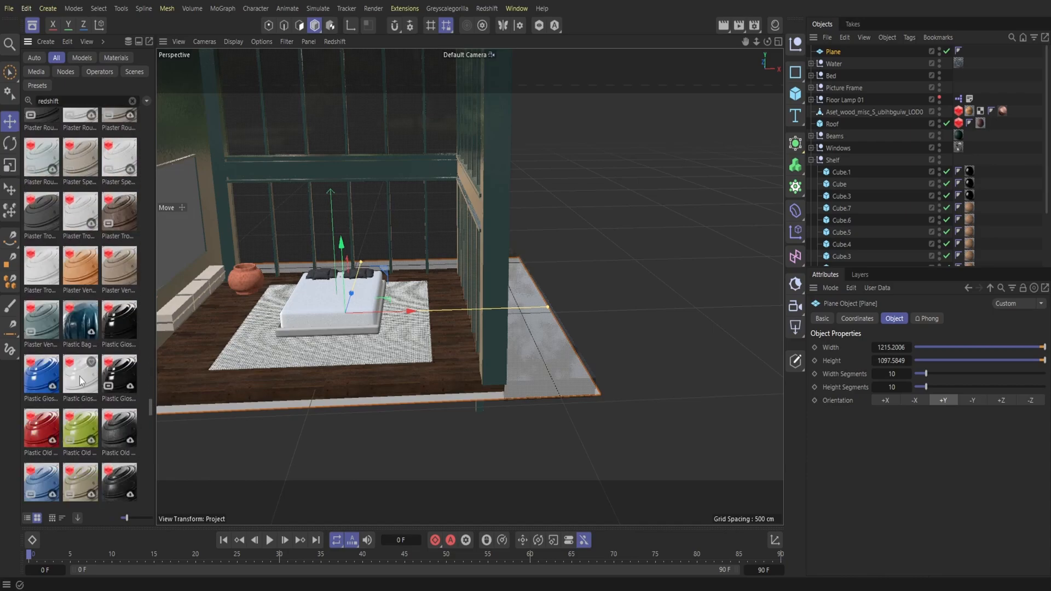
double_click(82, 323)
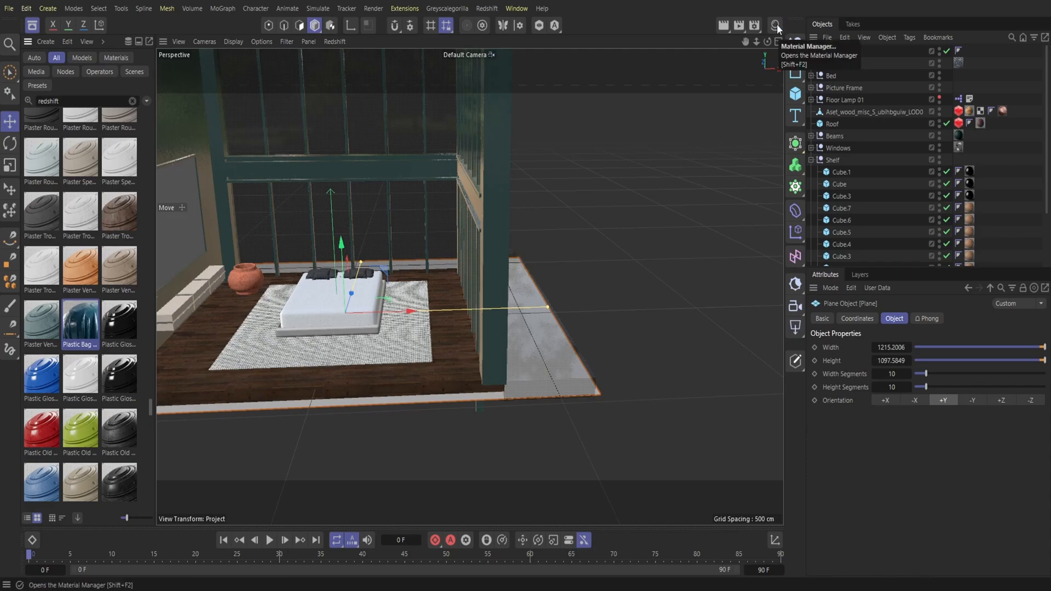
click(774, 24)
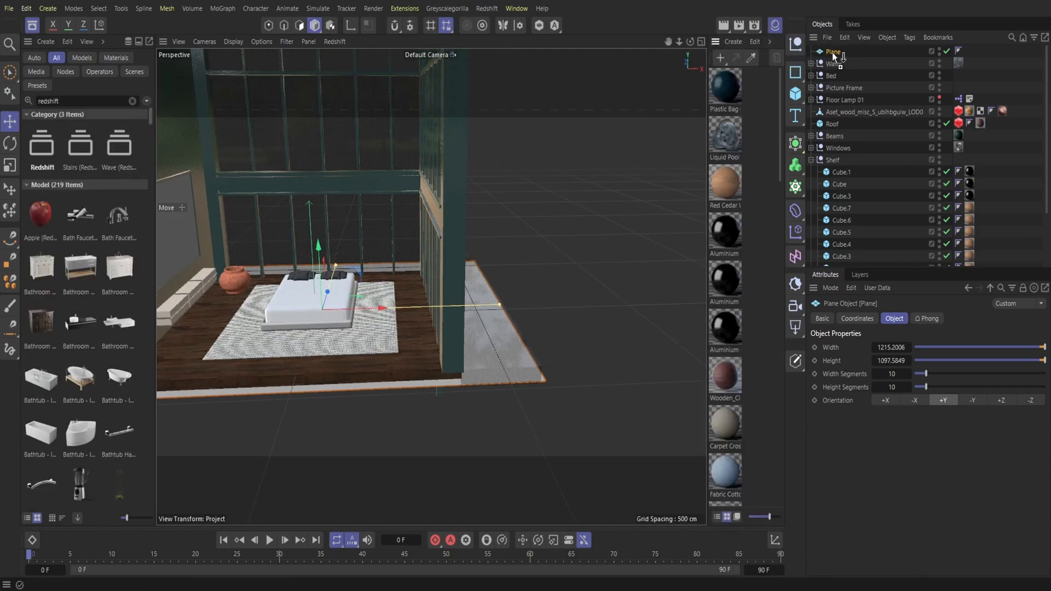
drag(834, 54, 833, 52)
key(shift+F8)
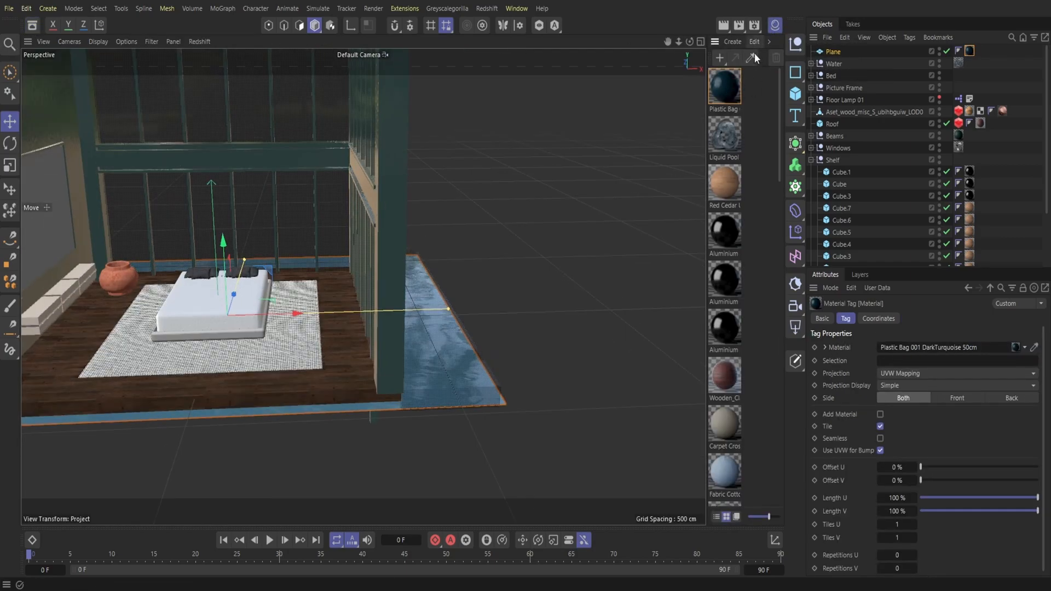
Step: Open the Redshift RenderView and preview the scene through RS Camera to check the turquoise water
click(516, 9)
click(506, 104)
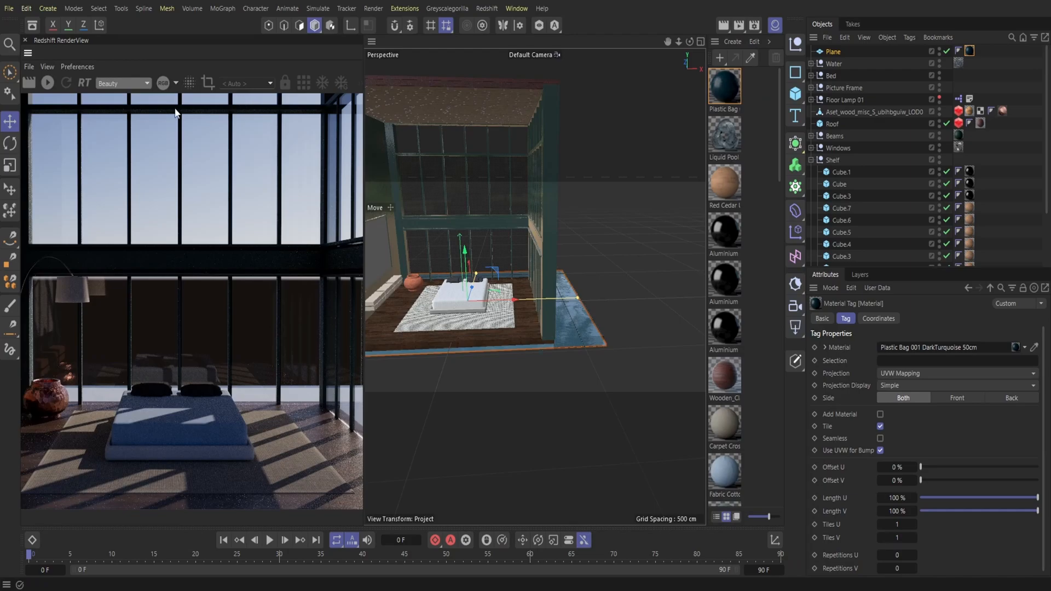
click(47, 83)
click(257, 84)
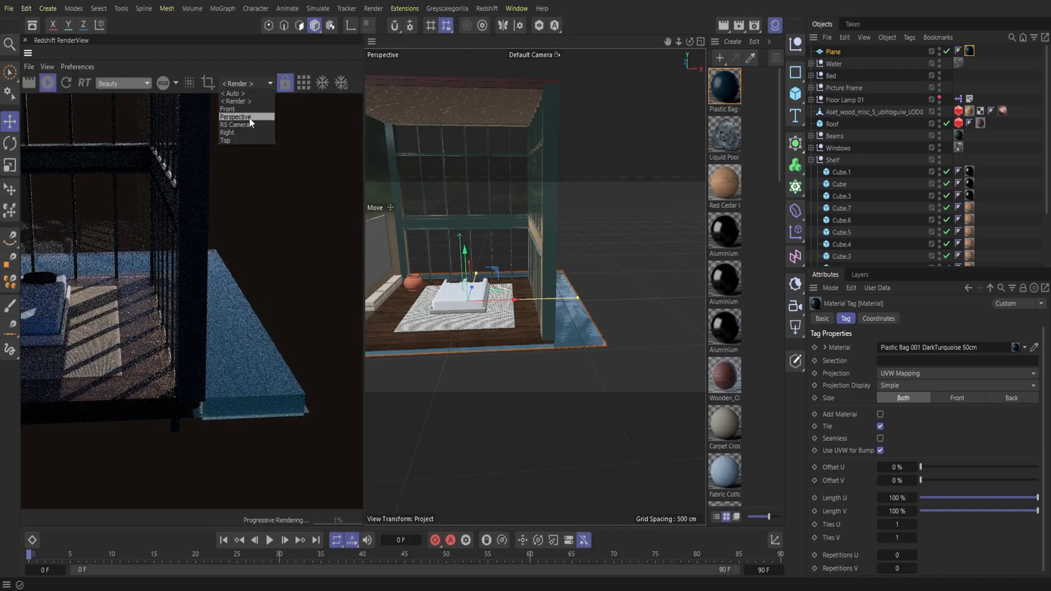
click(248, 124)
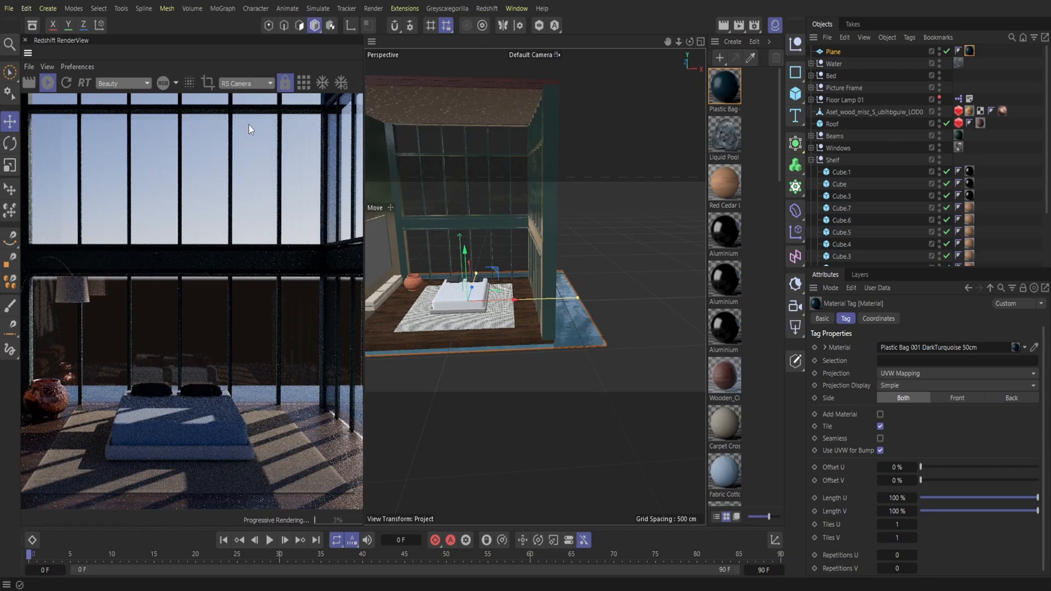
Step: Extend the water slab behind the building to about 620 cm along Z and the plane beneath it to about 1441 cm in height
drag(475, 273, 474, 292)
drag(690, 43, 657, 44)
alt+drag(534, 286, 513, 266)
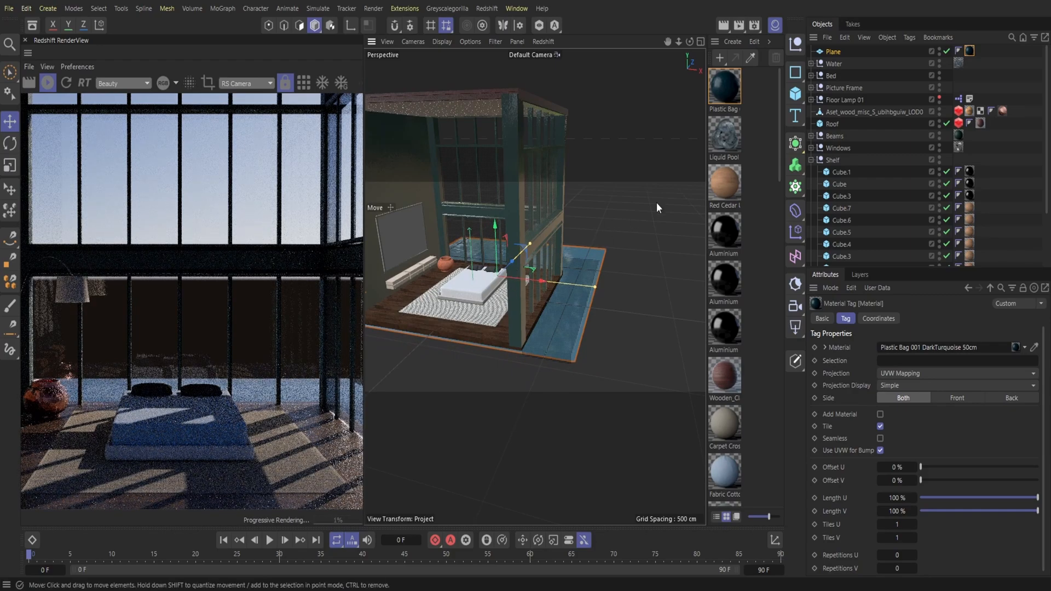
click(776, 25)
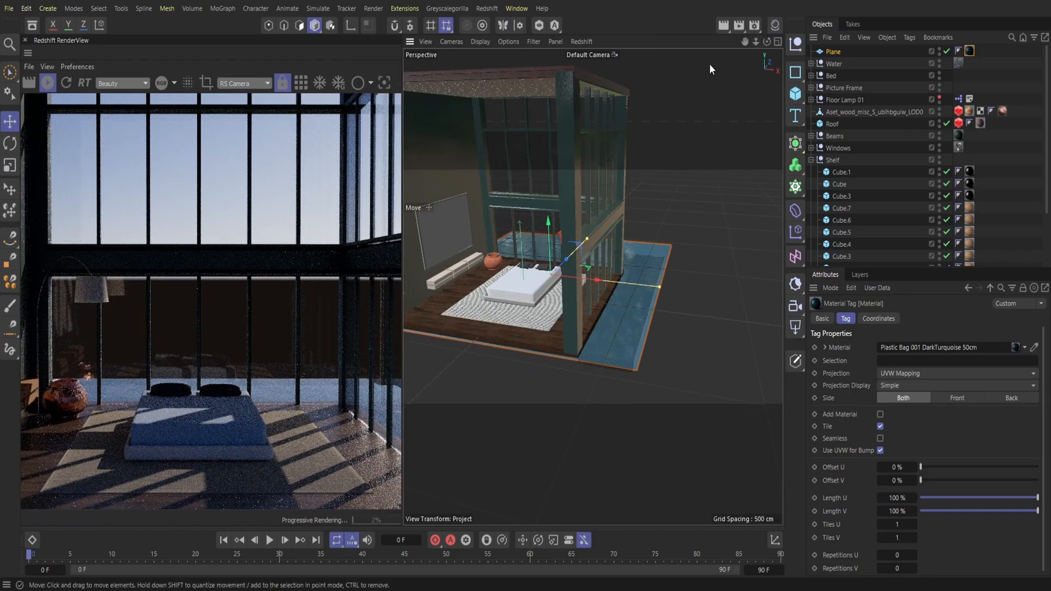
drag(766, 42, 701, 45)
click(573, 282)
drag(578, 282, 611, 279)
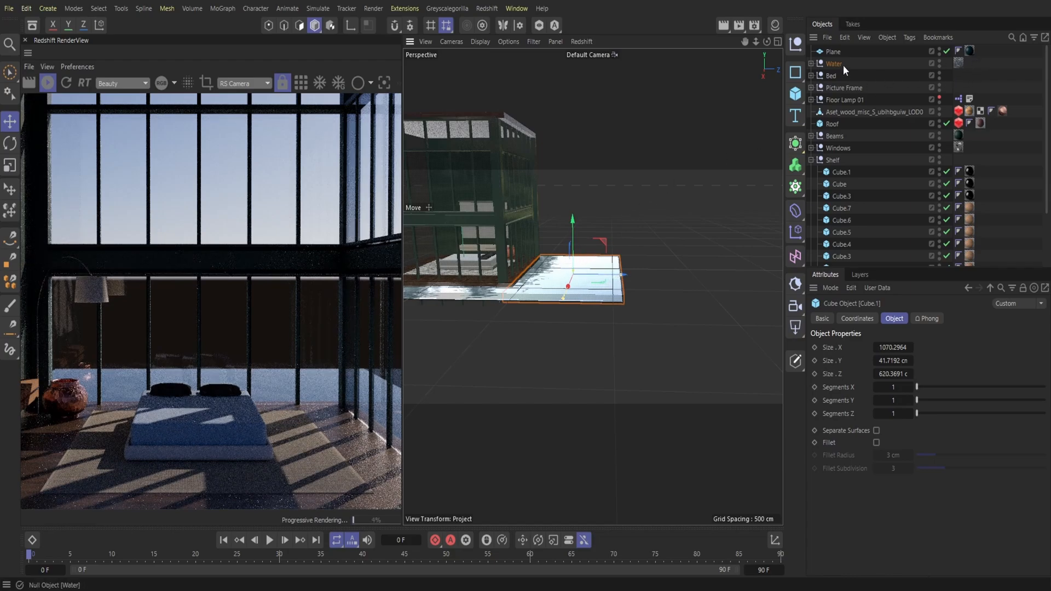
Step: Move the plane into the Water group and collapse the group
drag(834, 52, 834, 63)
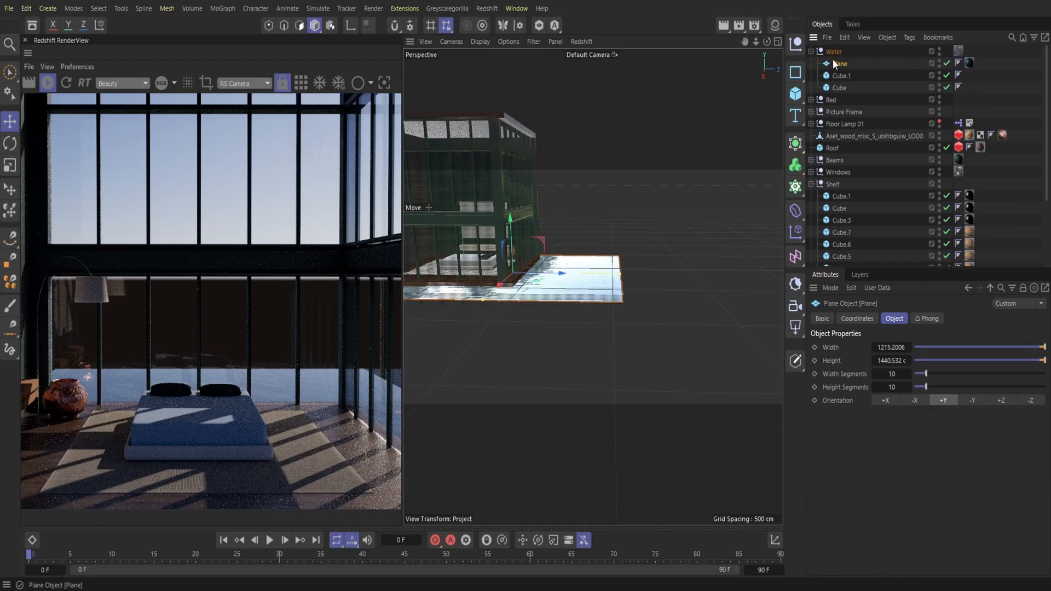
click(811, 52)
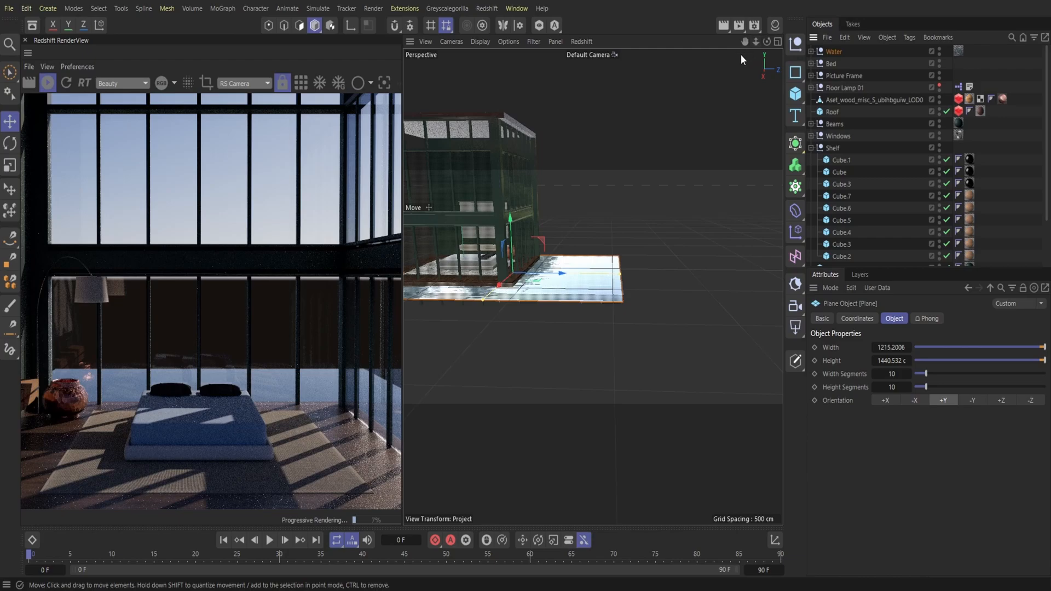
click(9, 8)
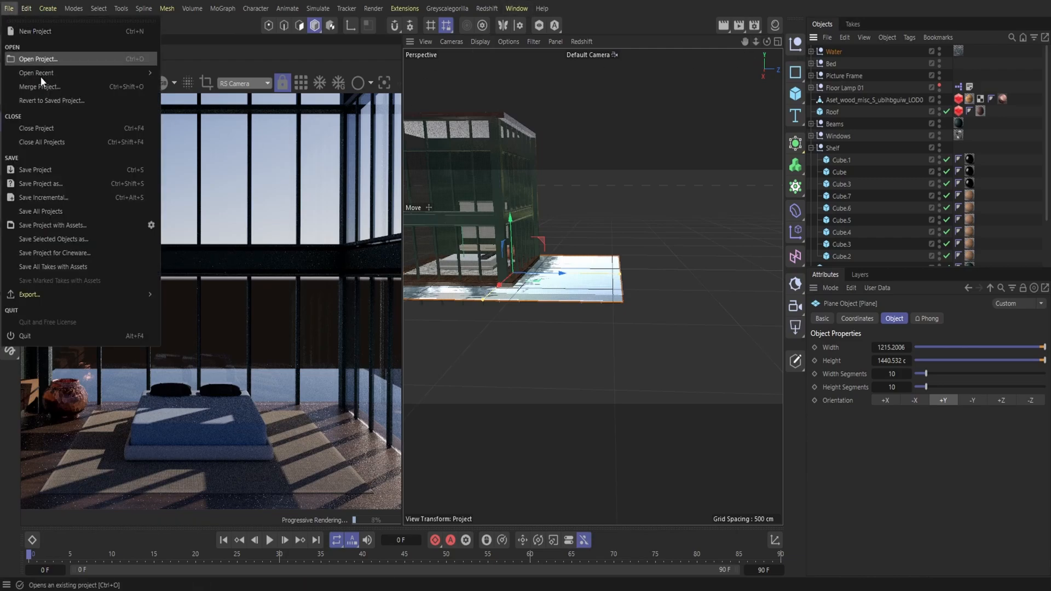
key(Escape)
Step: Add a Redshift Environment object and set its volume scattering to 0.0001
click(487, 8)
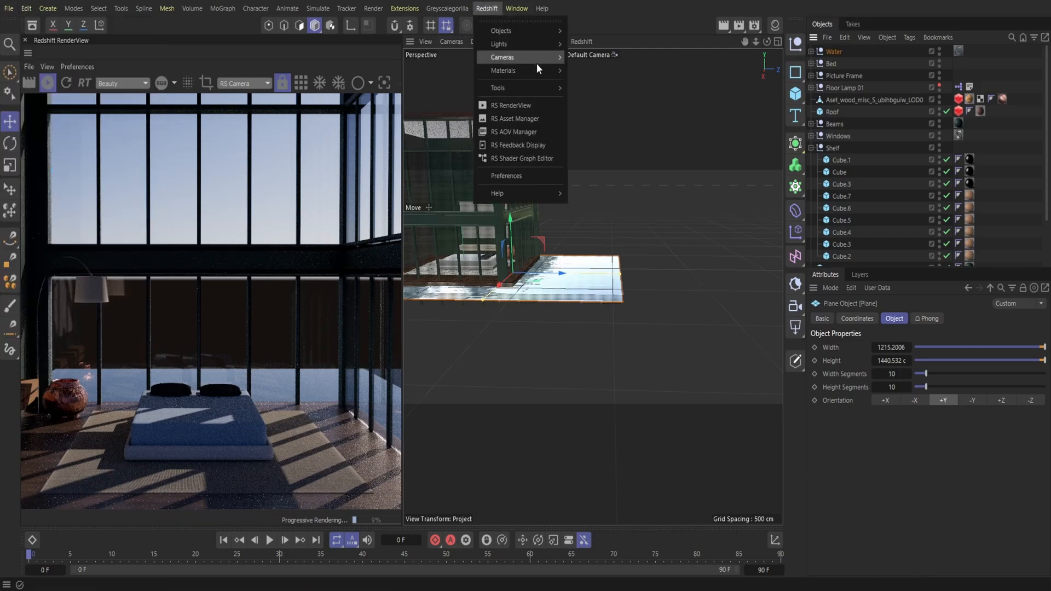
mouse_move(533, 49)
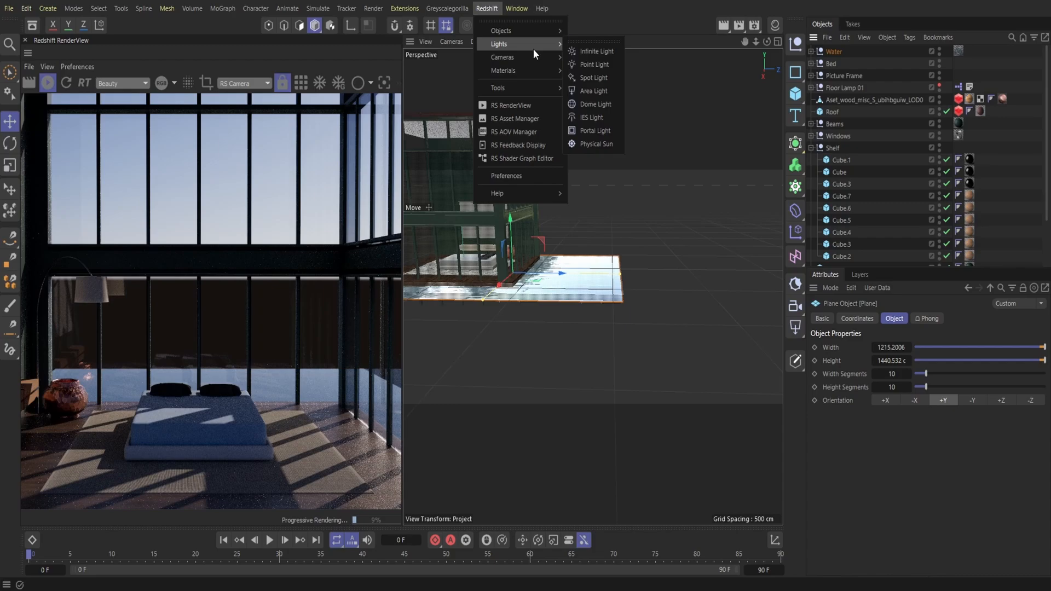
click(600, 44)
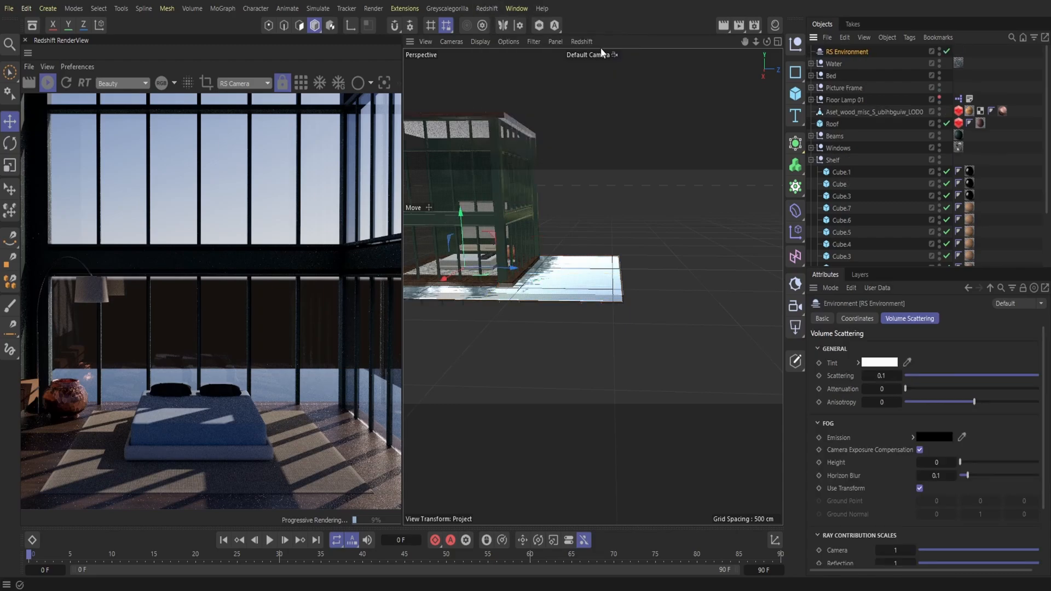
click(881, 376)
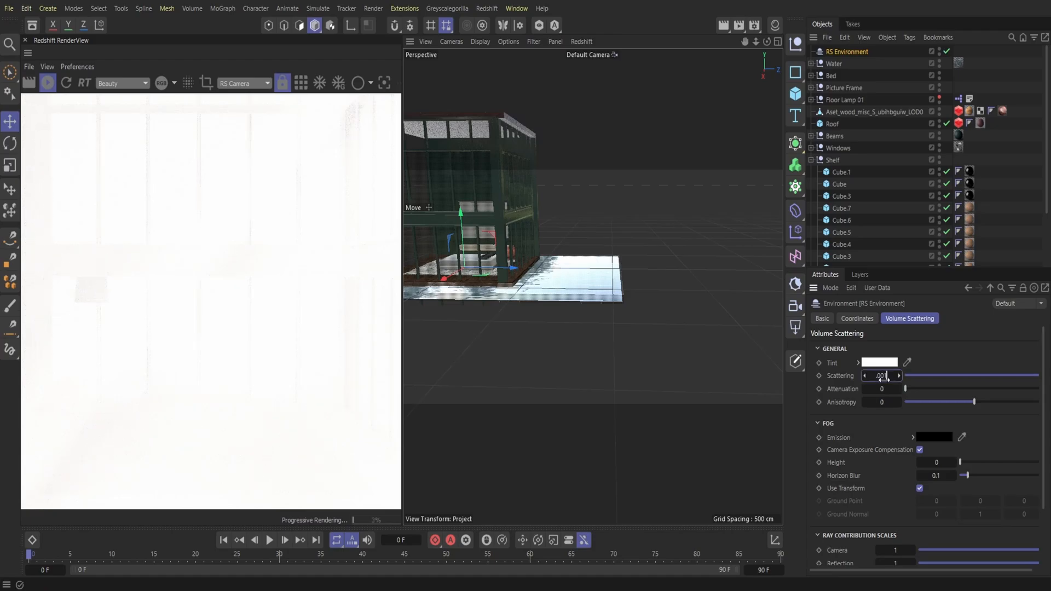
key(Return)
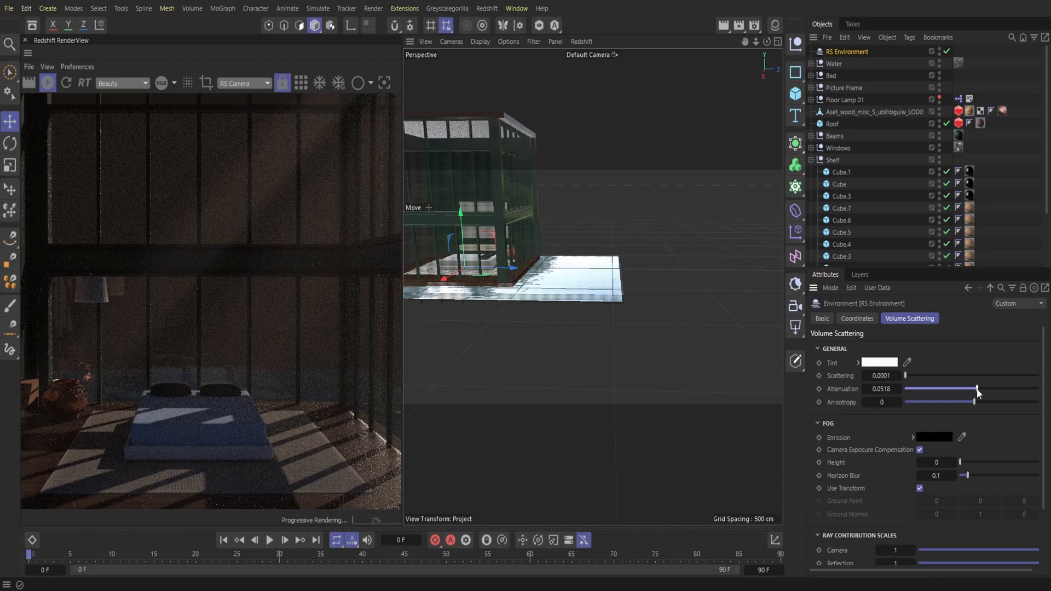
Step: Lower the RS Environment's attenuation to about 0.0029, widening the render preview and comparing the fog on and off
click(940, 386)
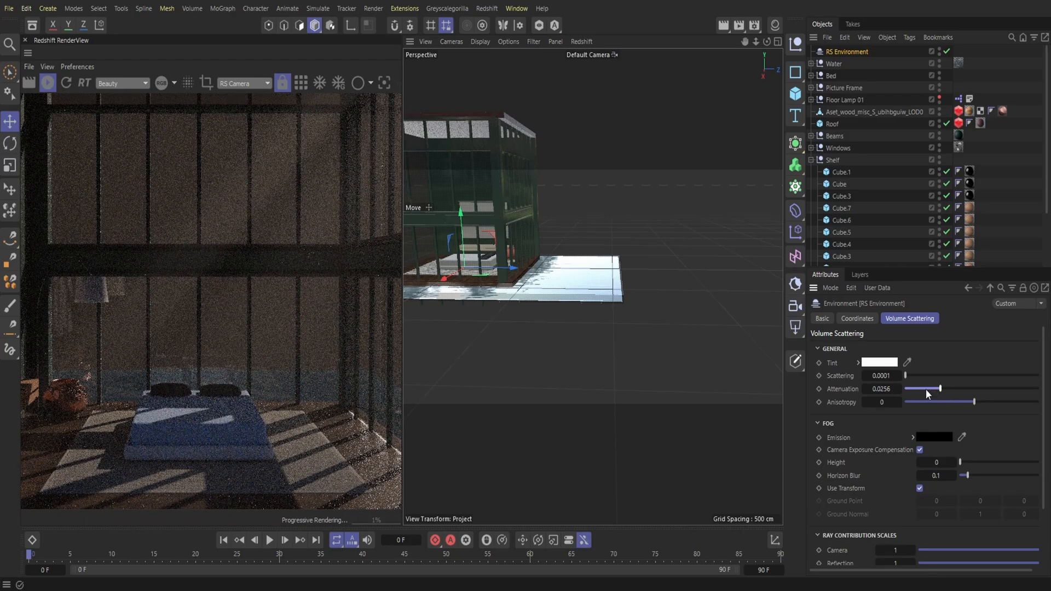
click(922, 389)
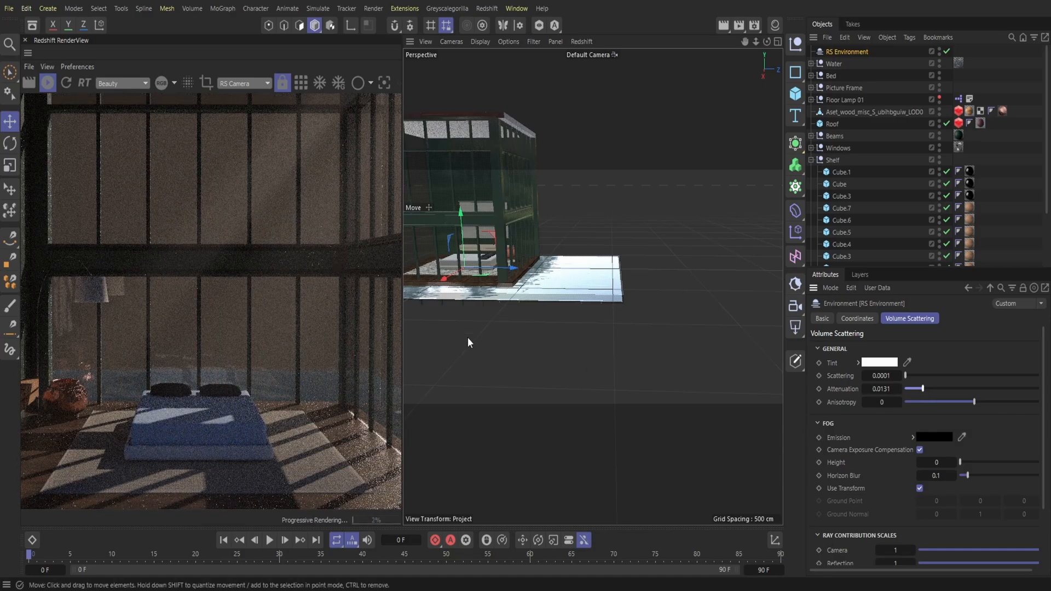
drag(404, 293, 473, 288)
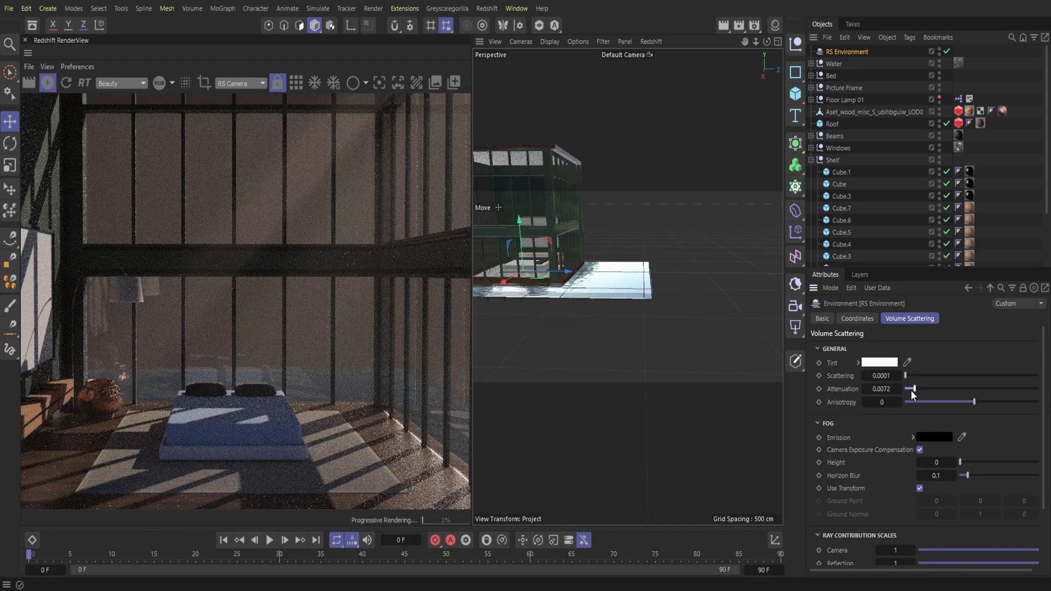
double_click(938, 54)
click(938, 54)
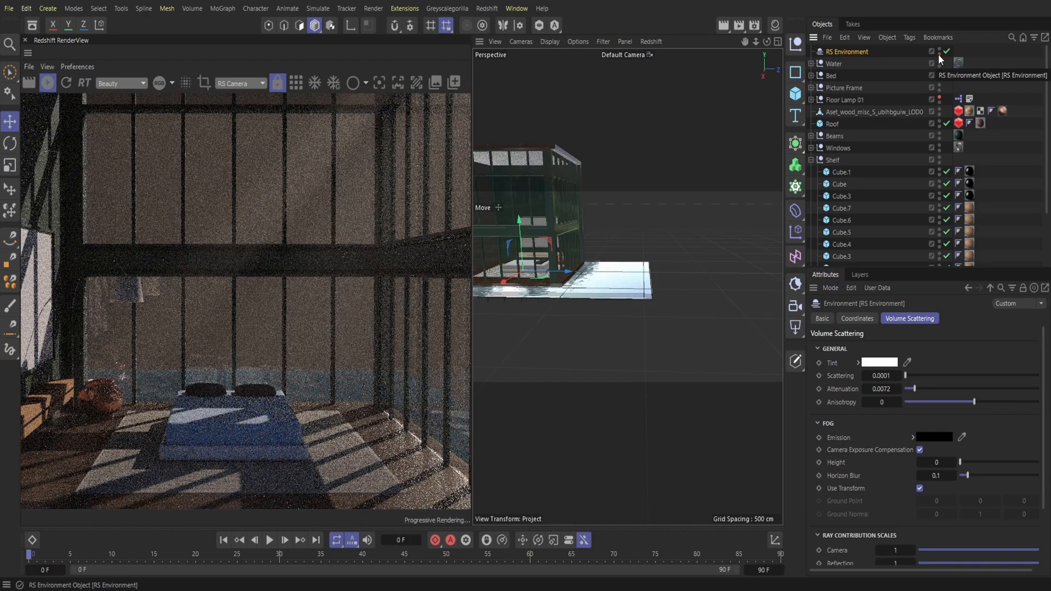
drag(914, 389, 909, 391)
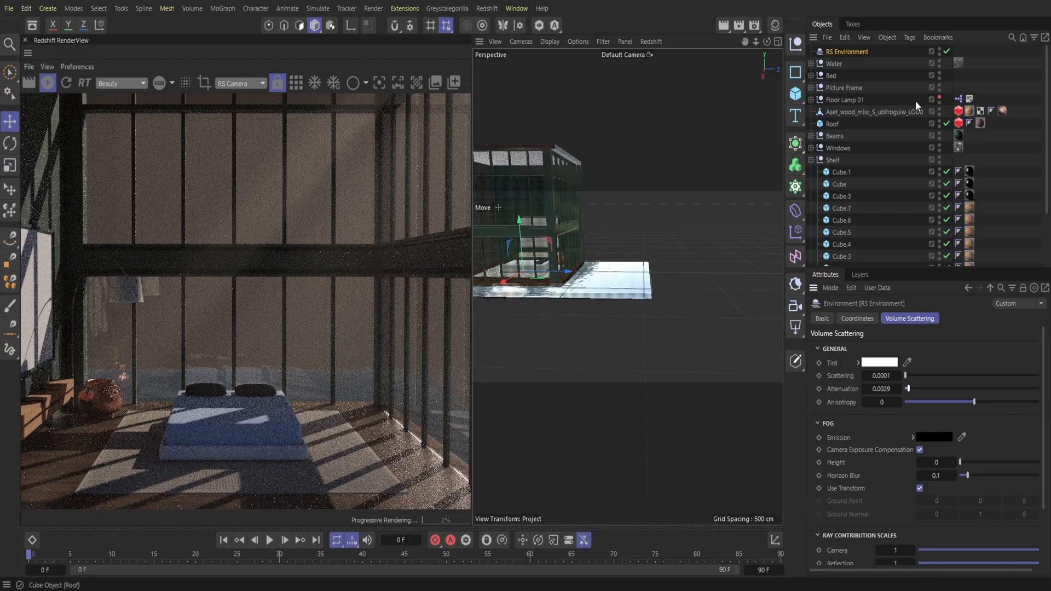
Step: Move RS Environment directly above RS Sky in the object hierarchy, hide it from the render, and close the render view
drag(861, 50, 866, 254)
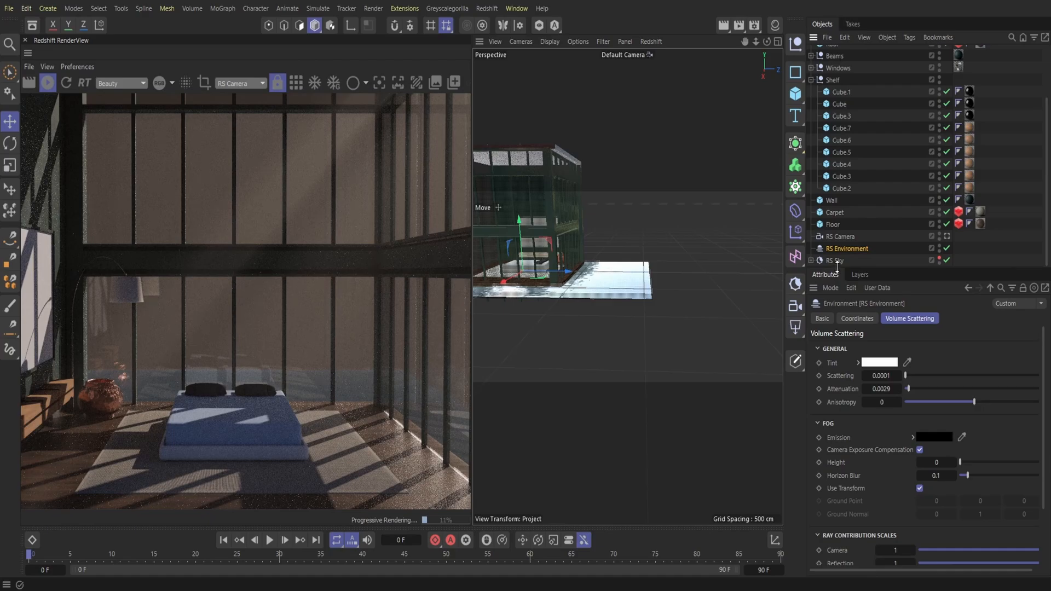
click(940, 262)
click(939, 262)
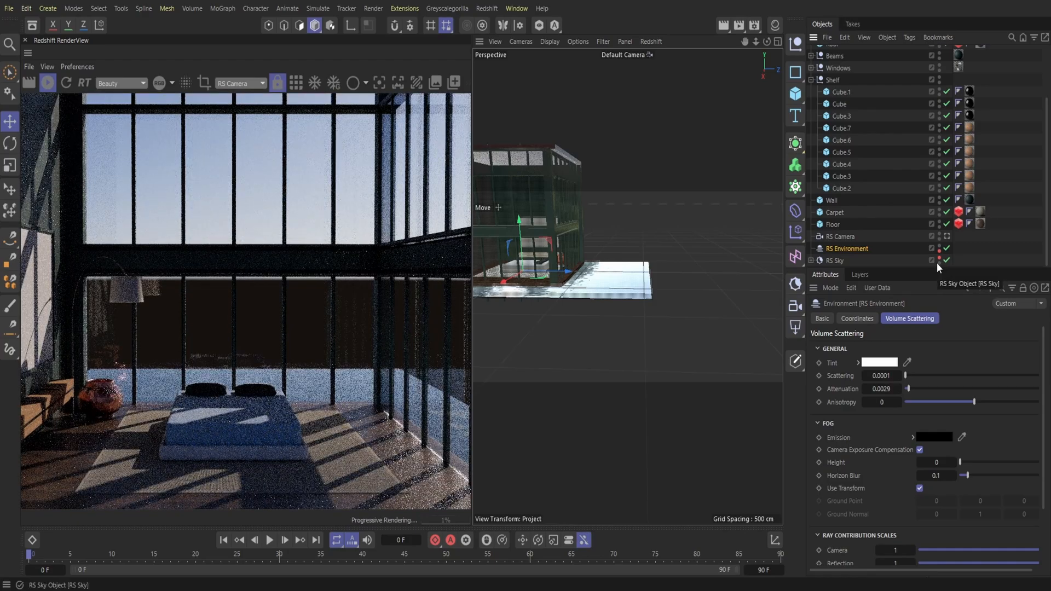
click(25, 41)
Step: Adjust the wood floor's X size to about 763 cm along the glazed side wall
mouse_move(762, 40)
mouse_down()
mouse_move(746, 40)
mouse_move(767, 44)
mouse_up()
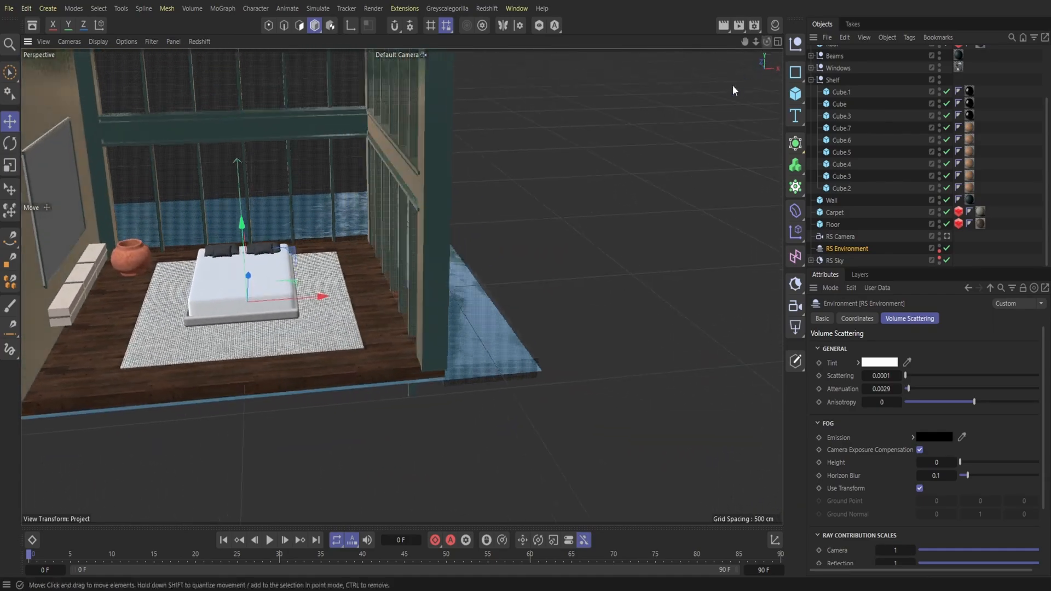
click(382, 318)
drag(397, 291, 406, 288)
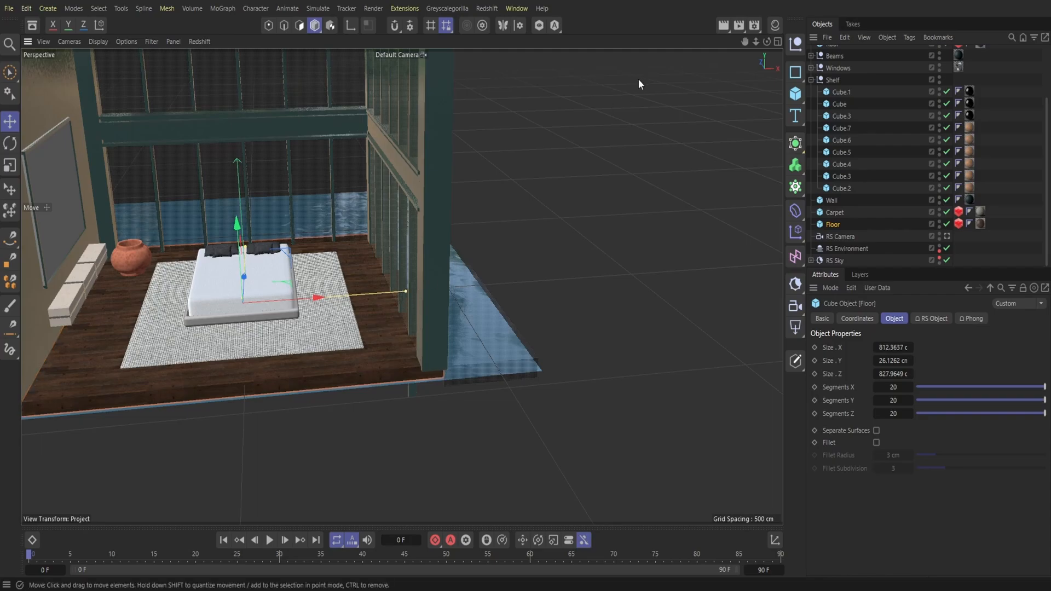
drag(767, 42, 753, 60)
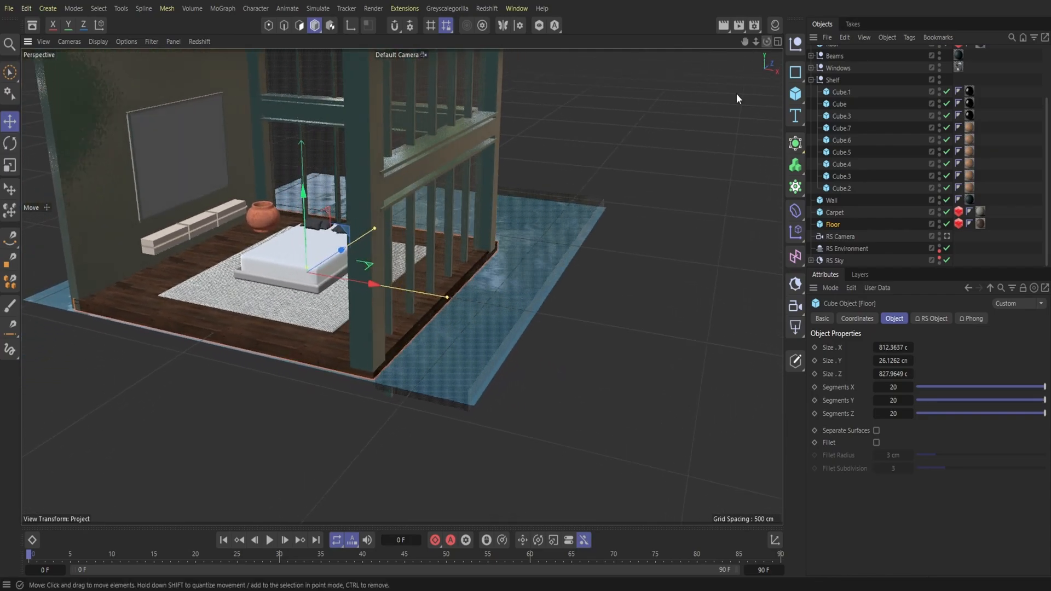
drag(446, 297, 438, 296)
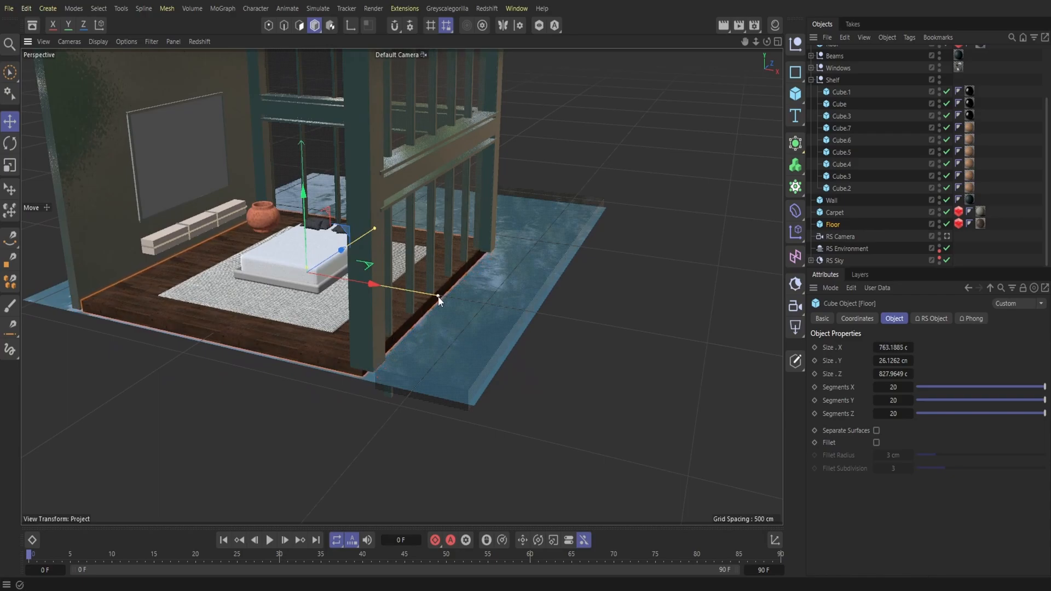
click(362, 317)
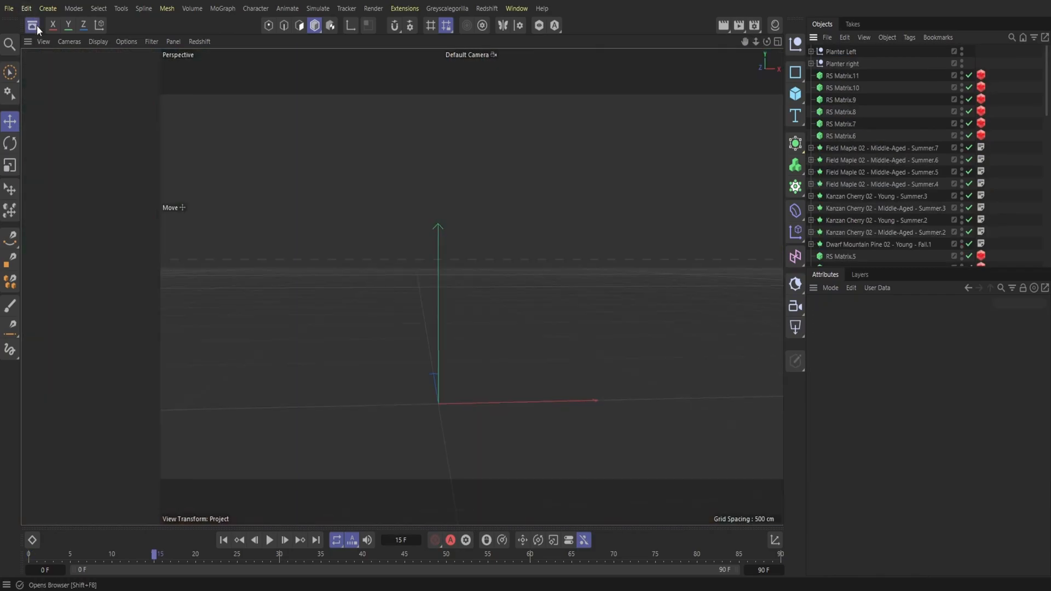
Step: Search the asset library for "bed" and load the Blanket 02 model into the scene
click(36, 25)
text(bed)
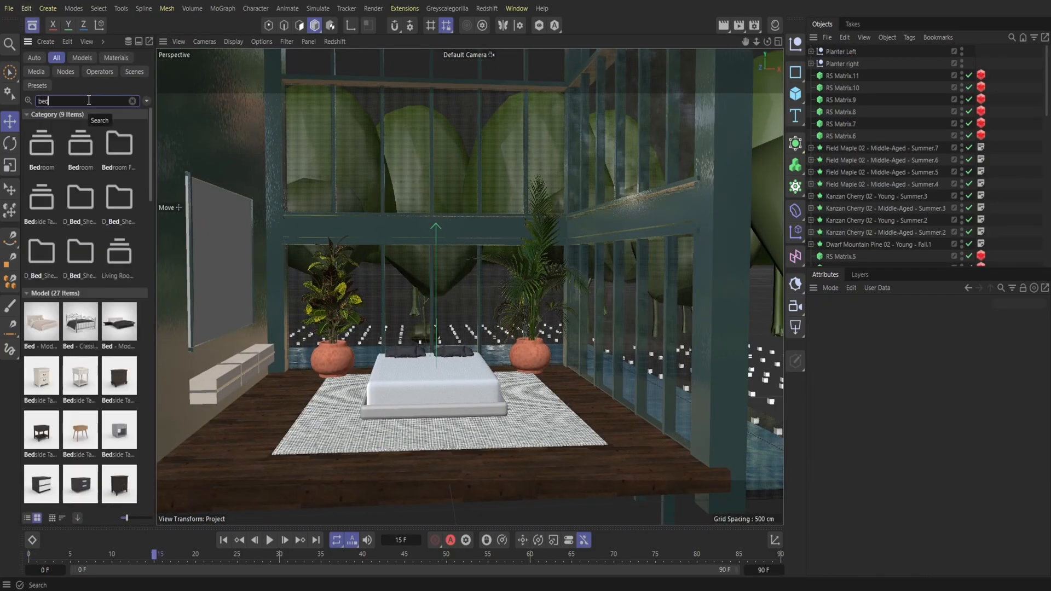
scroll(88, 355, down, 4)
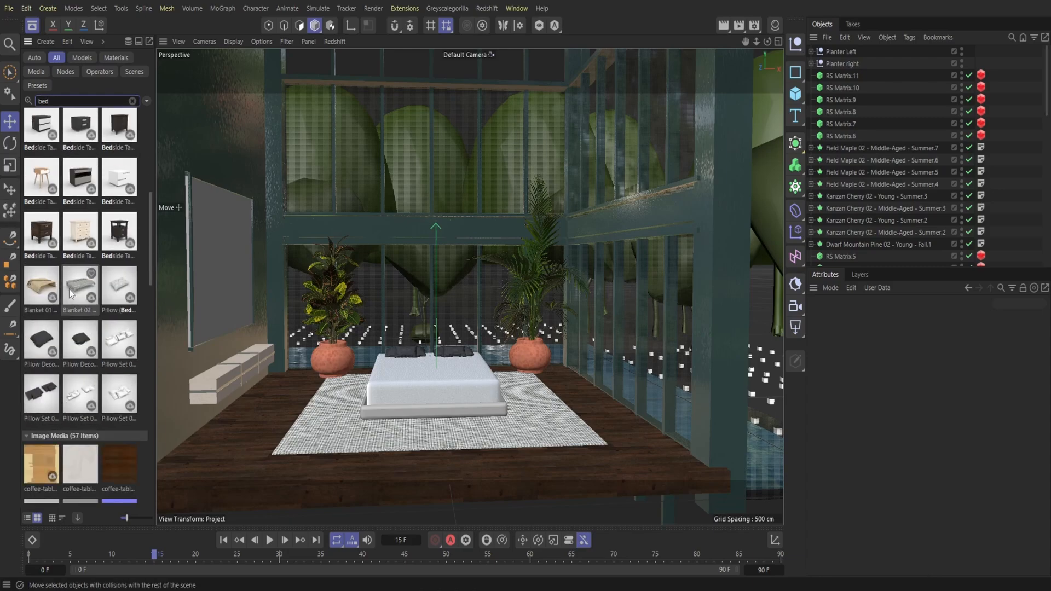
double_click(80, 292)
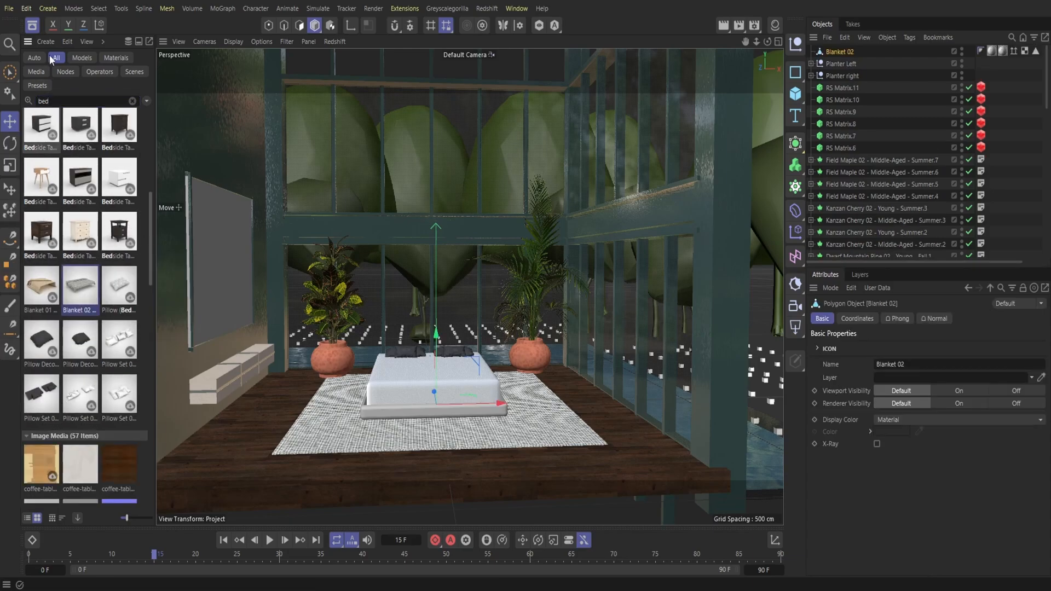
click(36, 29)
Step: Position Blanket 02 on top of the mattress and shift it about 11 cm along X
drag(359, 368, 335, 353)
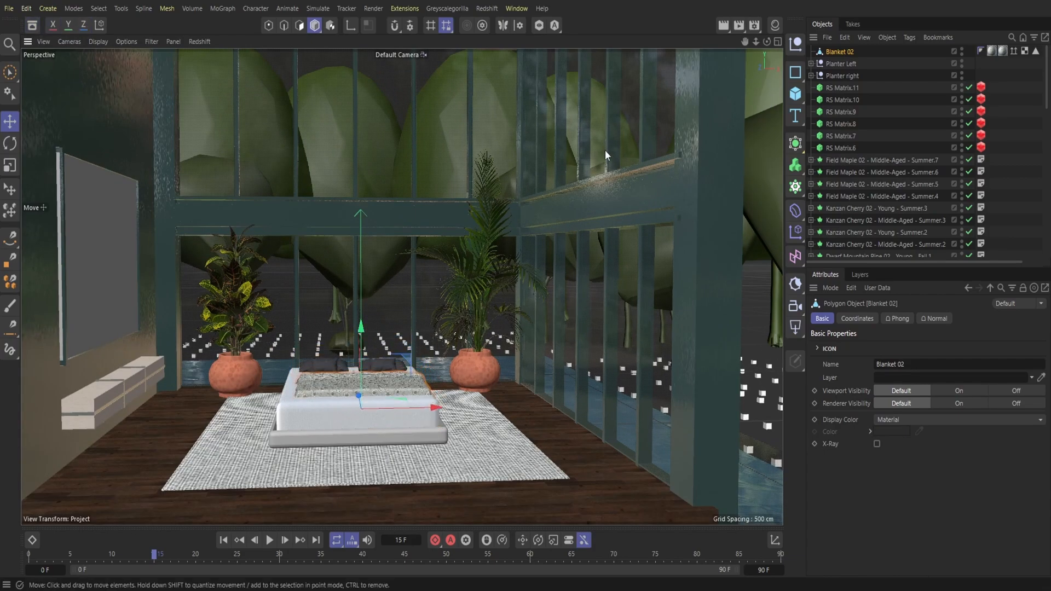
drag(766, 41, 755, 60)
alt+drag(362, 475, 352, 479)
drag(372, 417, 411, 272)
click(10, 189)
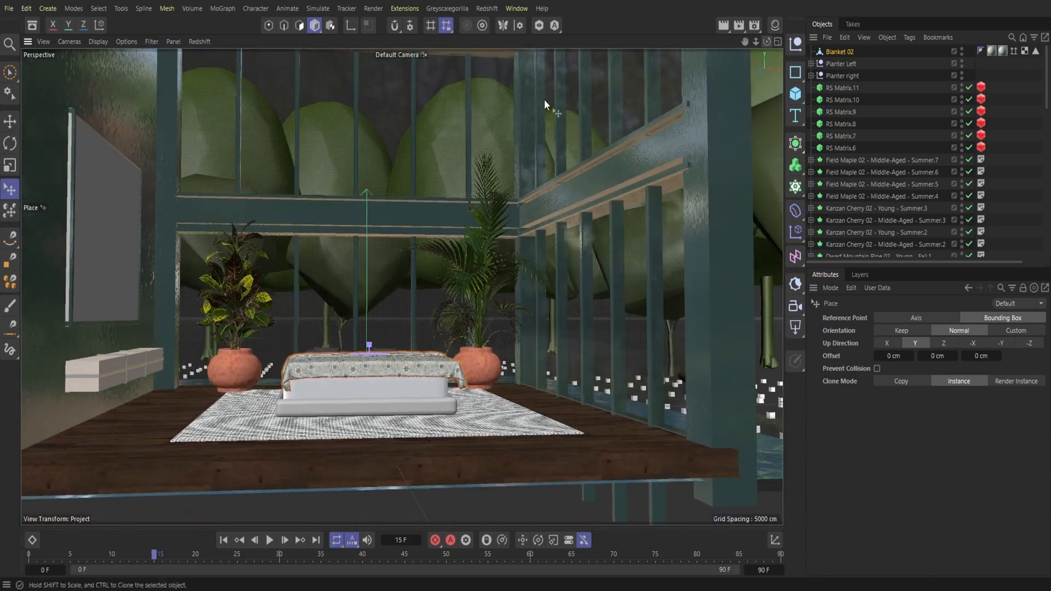
click(9, 121)
drag(411, 393, 405, 393)
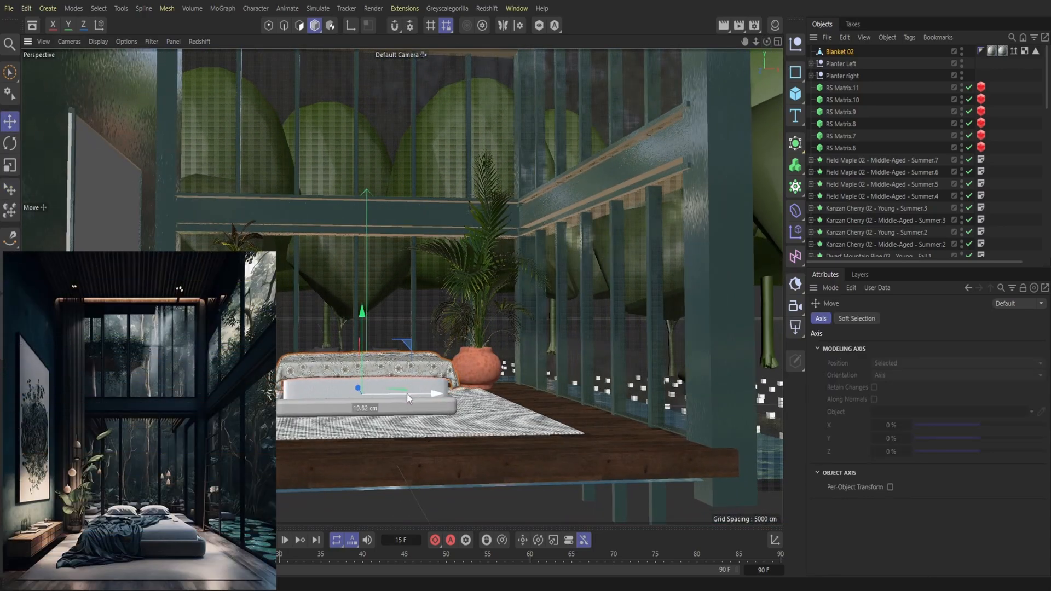
Step: Fine-tune the position of Blanket 02 so it drapes across the bed just below the pillows
drag(767, 42, 753, 143)
mouse_move(336, 448)
mouse_down()
mouse_move(342, 426)
mouse_move(341, 438)
mouse_up()
mouse_move(767, 42)
mouse_down()
mouse_move(859, 16)
mouse_move(758, 57)
mouse_up()
alt+drag(401, 287, 418, 262)
drag(338, 443, 338, 436)
Step: Load the Blanket 01 model from the asset library and close the browser
click(32, 26)
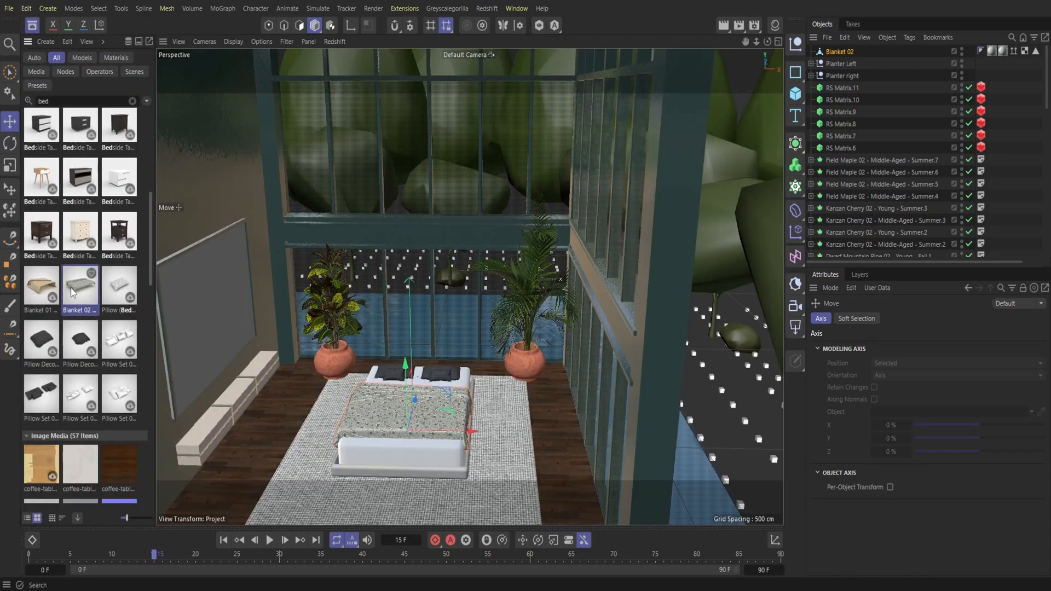
double_click(41, 288)
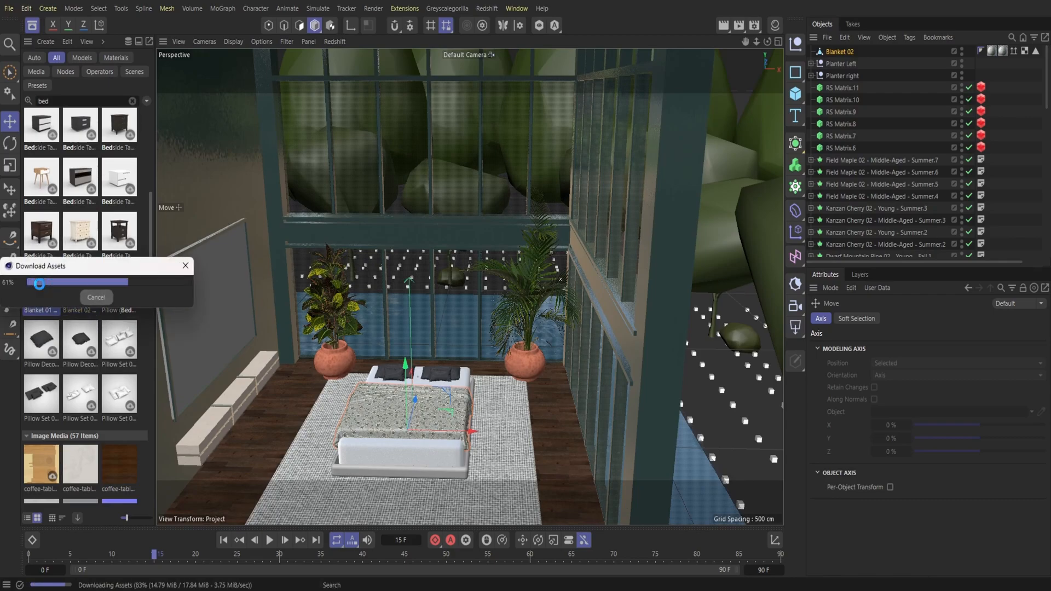
click(36, 28)
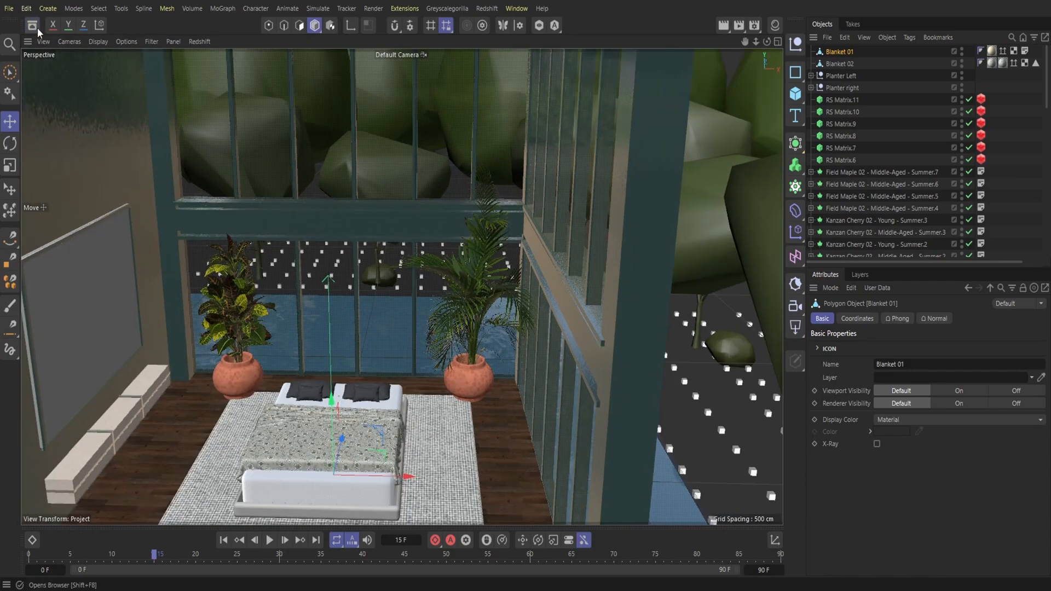
Step: Raise Blanket 01 onto the bed and place it over the mattress and Blanket 02
drag(331, 427, 330, 392)
click(10, 189)
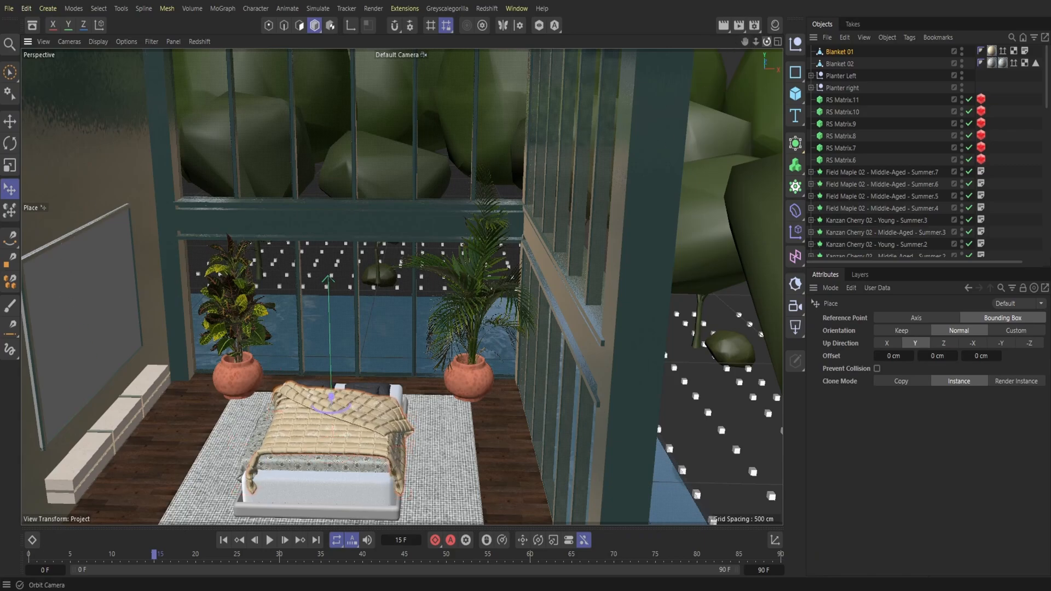
drag(767, 42, 792, 23)
click(9, 122)
drag(433, 418, 430, 419)
drag(766, 41, 749, 41)
click(11, 189)
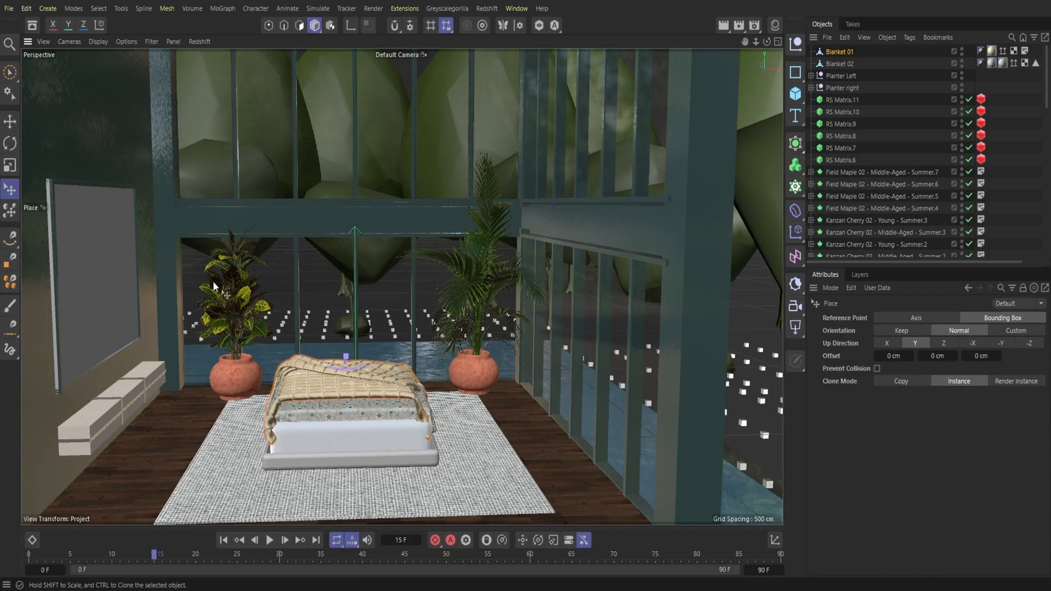
Step: Scale up Blanket 01 so it hangs over both sides of the bed, and lower it onto the mattress
mouse_move(344, 361)
mouse_down()
mouse_move(345, 349)
mouse_move(354, 383)
mouse_move(360, 364)
mouse_up()
key(e)
click(10, 189)
key(e)
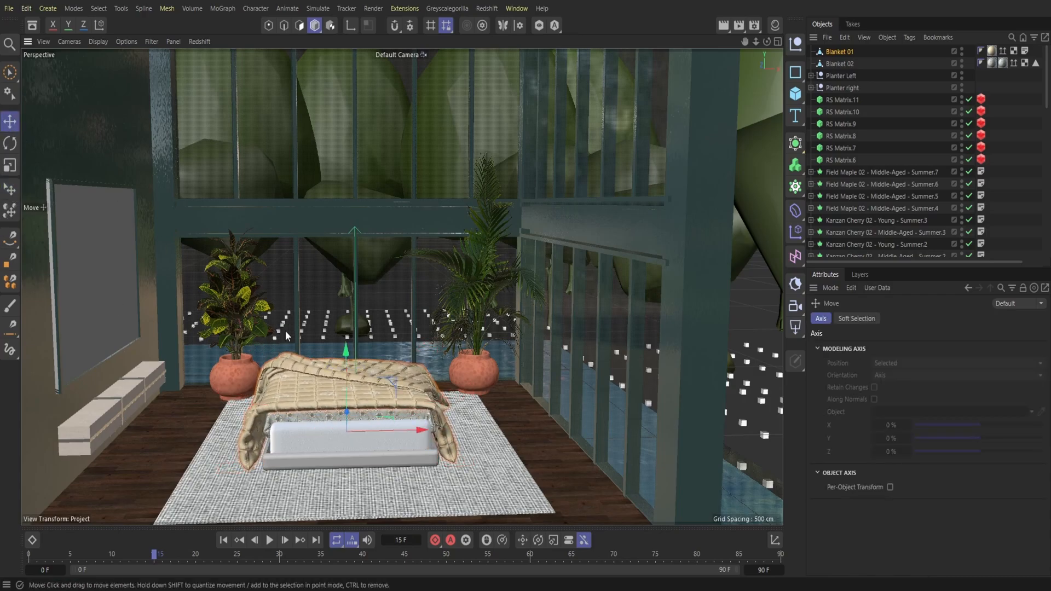
drag(389, 430, 389, 426)
drag(349, 363, 350, 369)
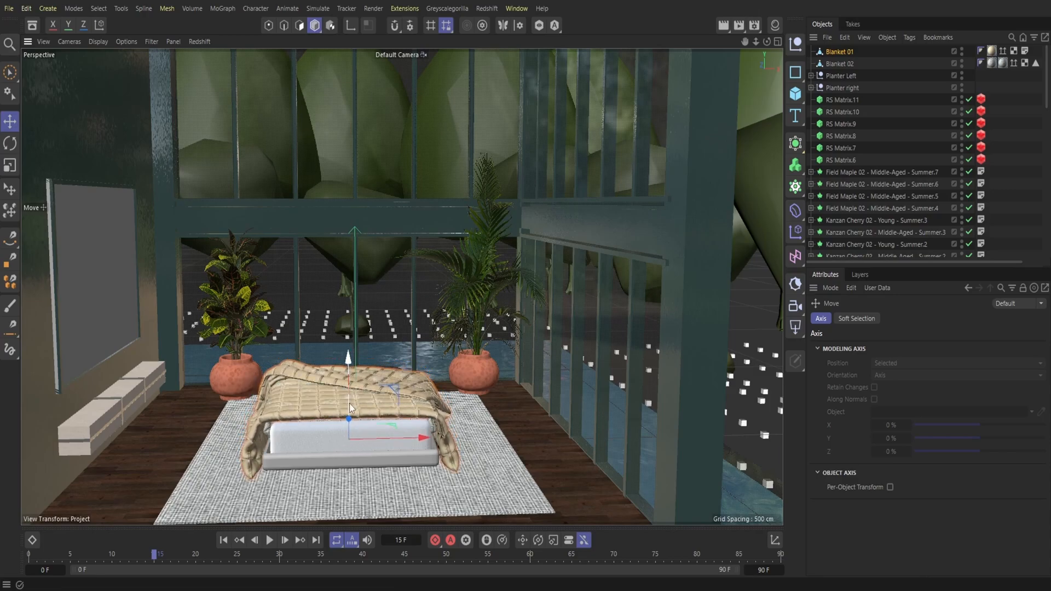
Step: Select Blanket 02 and lower it slightly beneath Blanket 01
click(847, 66)
alt+drag(451, 360, 408, 365)
drag(328, 411, 328, 433)
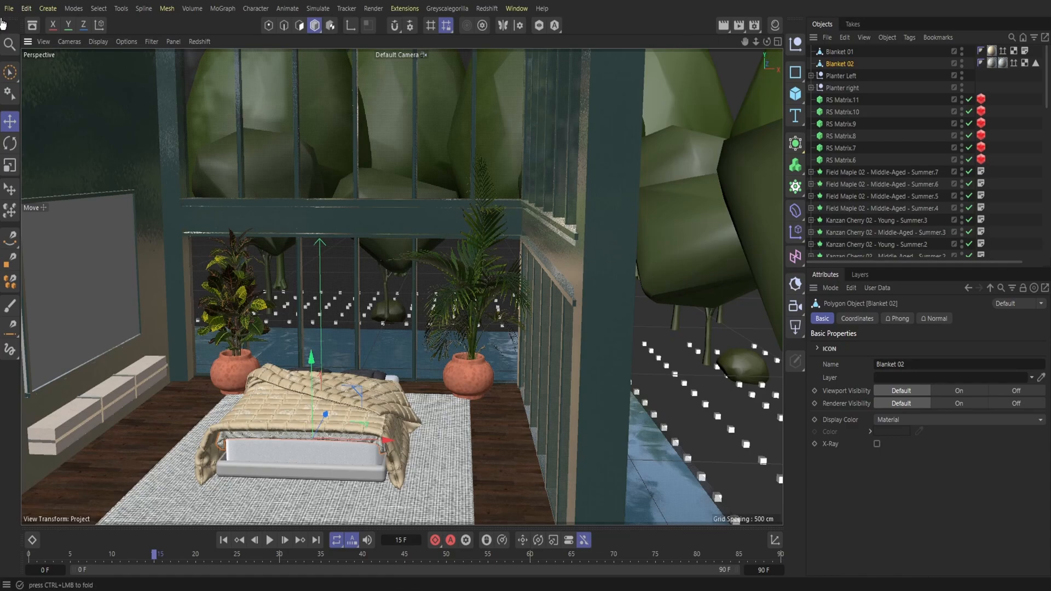
Step: Search the asset library for "redshift" and load the Leather Full Grain 001 Onyx 120cm material
click(30, 28)
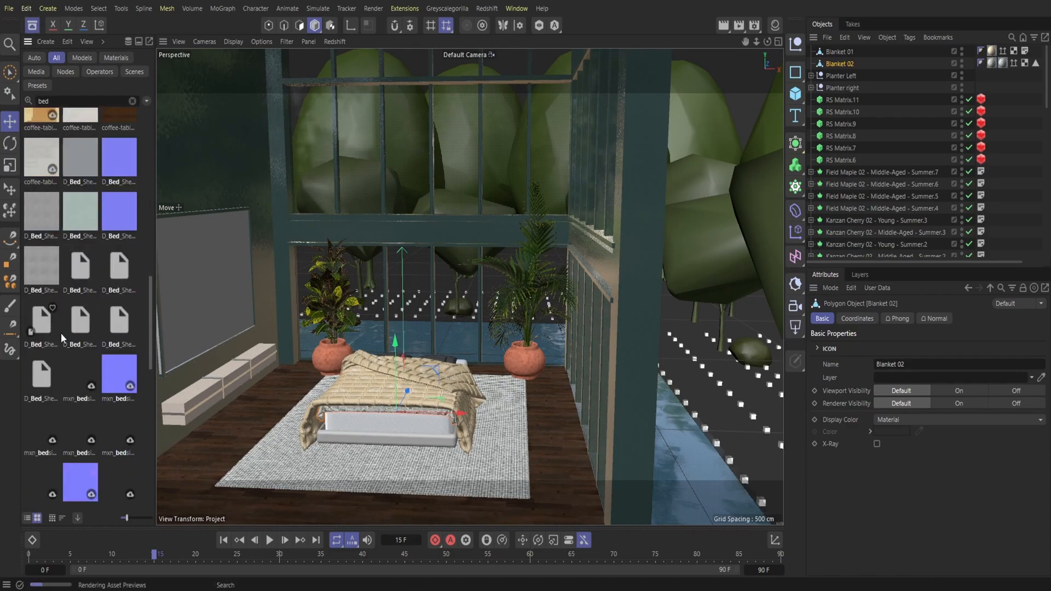
click(35, 59)
click(132, 102)
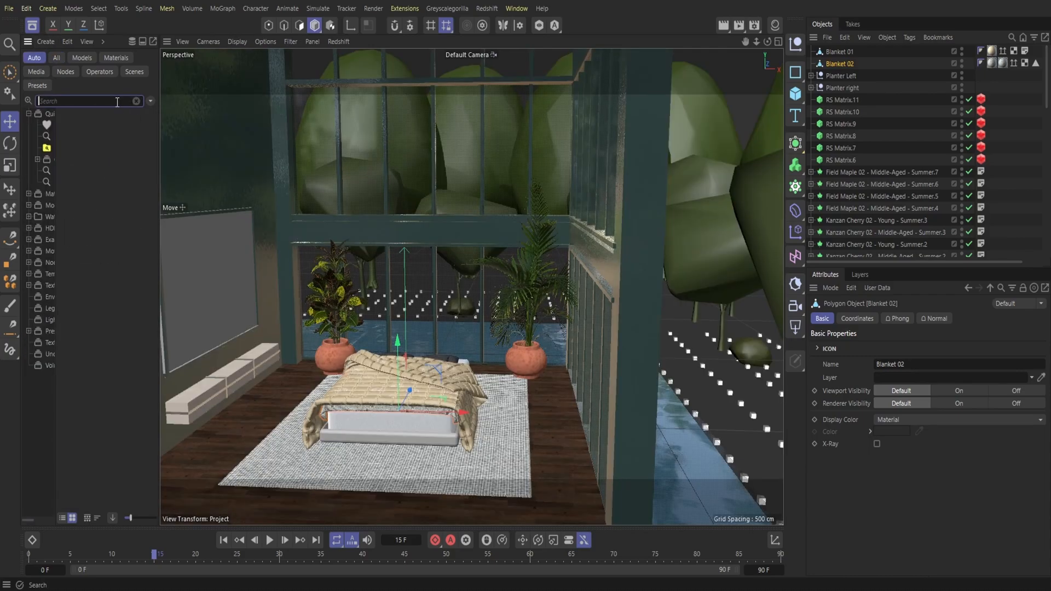
text(redshift)
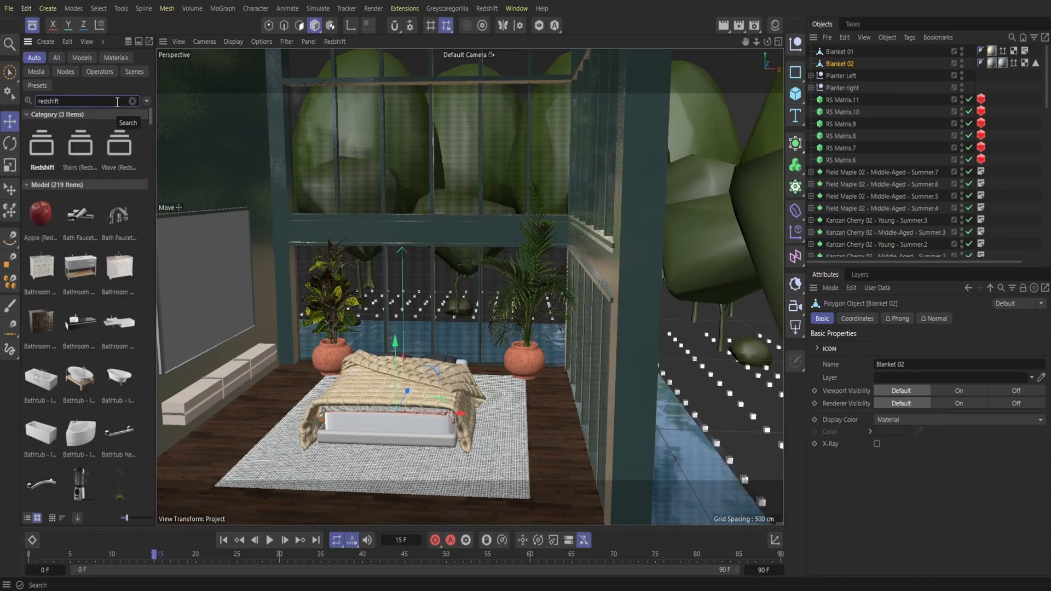
scroll(80, 361, down, 15)
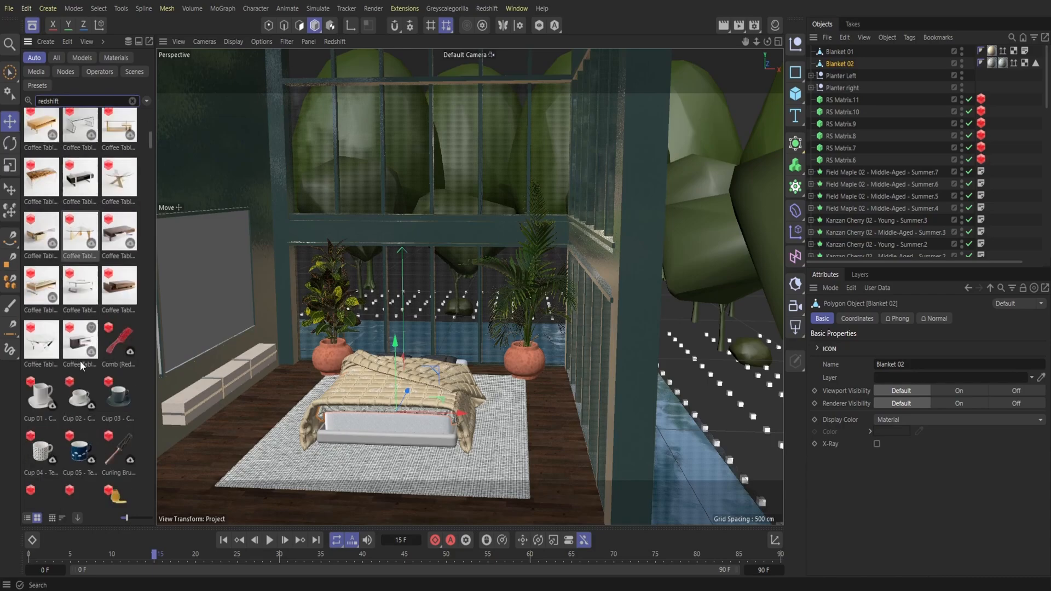
scroll(80, 366, down, 12)
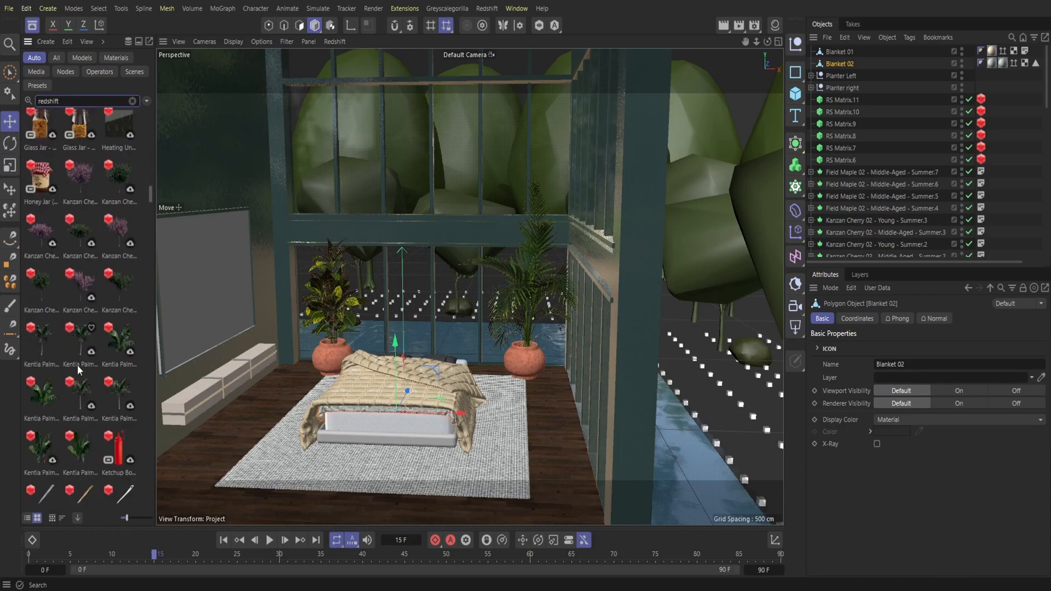
scroll(77, 364, down, 10)
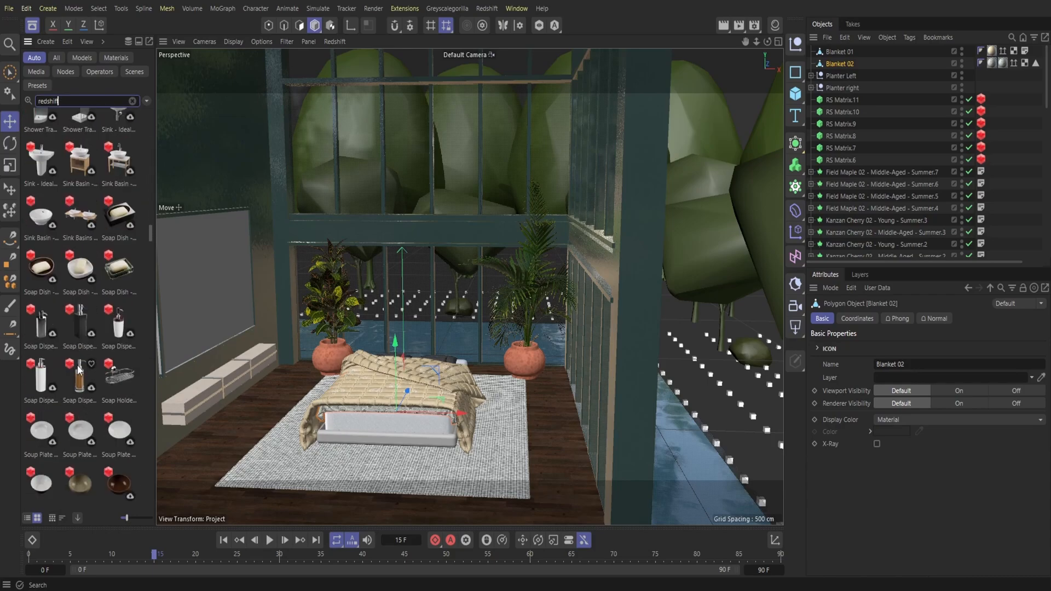
scroll(77, 366, down, 6)
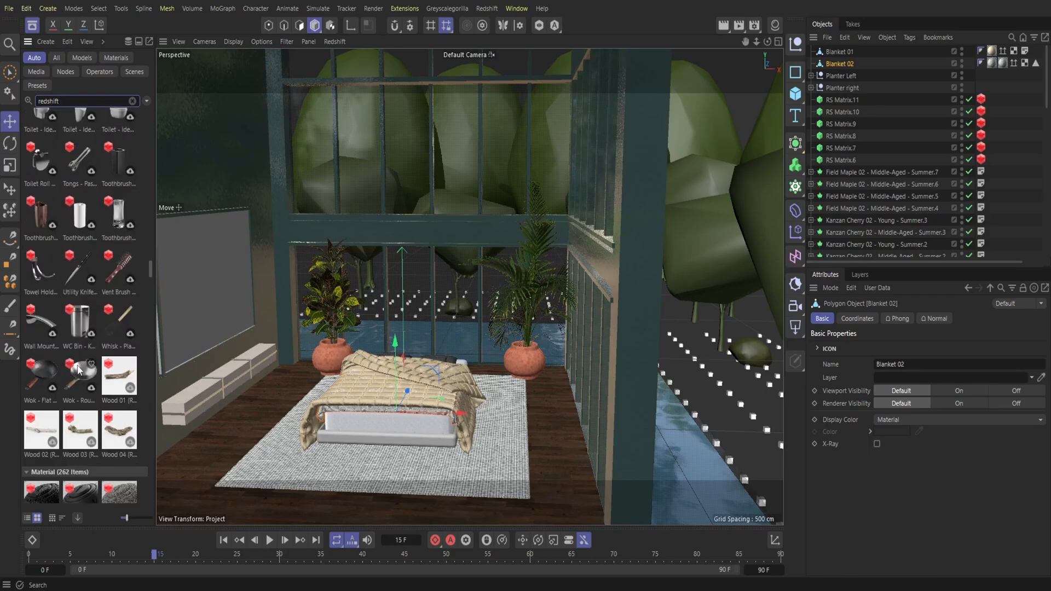
scroll(79, 370, down, 12)
scroll(78, 369, down, 7)
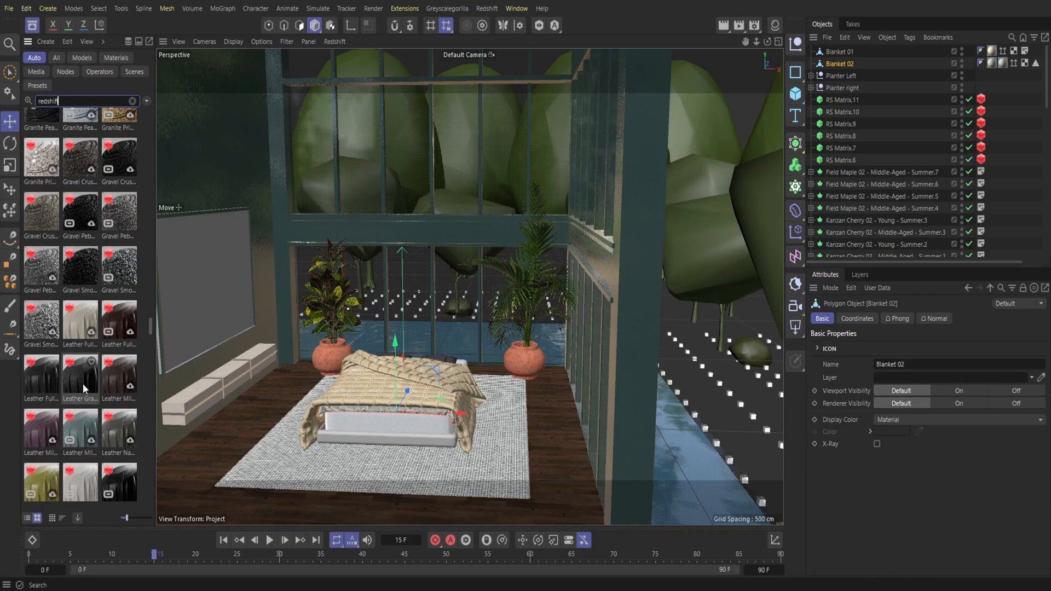
scroll(88, 367, down, 3)
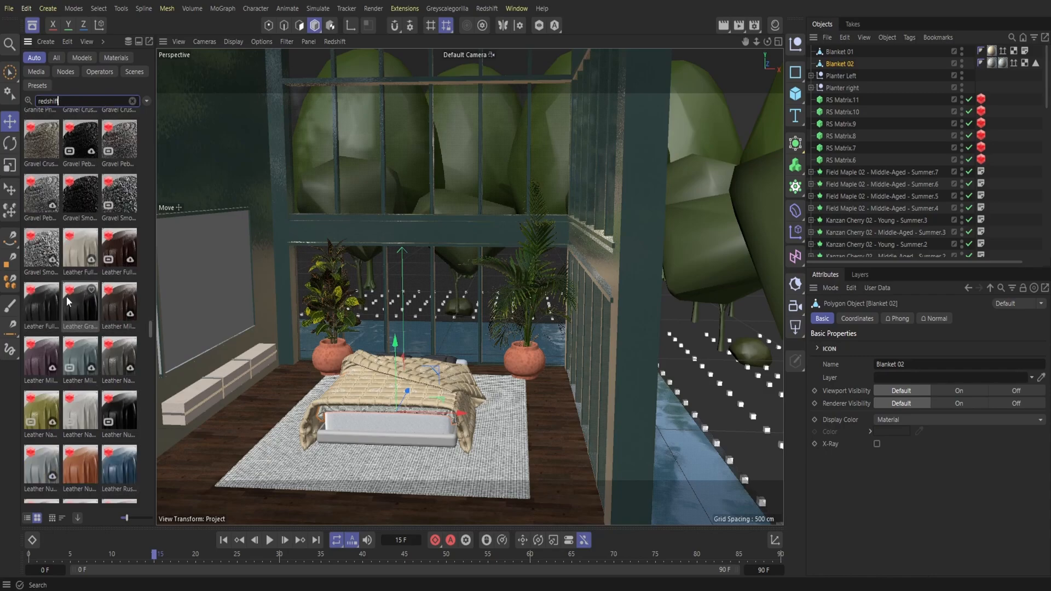
double_click(44, 313)
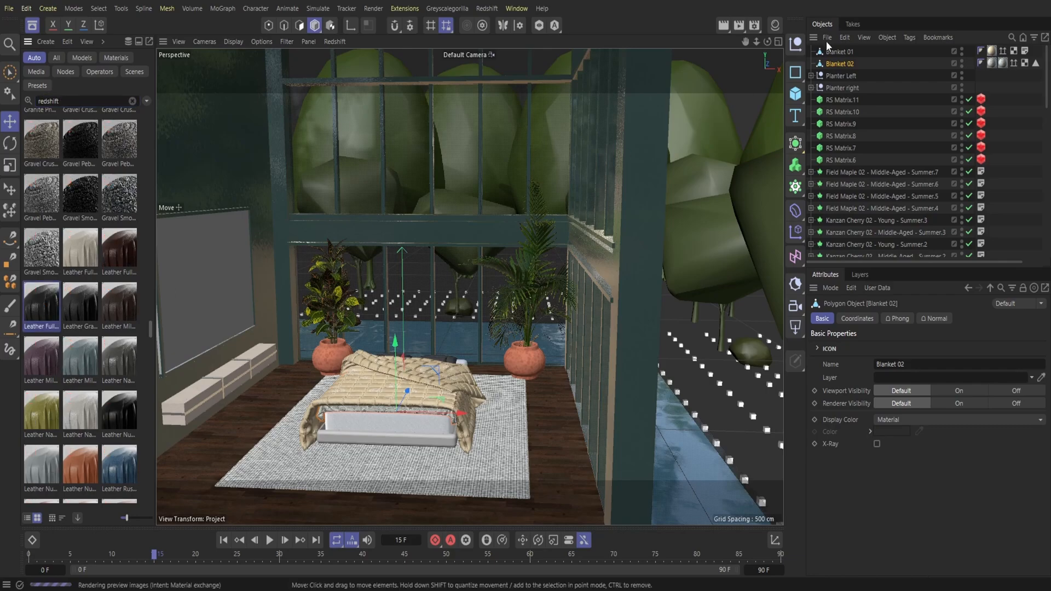
Step: Apply the black leather material to the bed's base frame and close the asset library
click(775, 24)
drag(616, 213, 403, 421)
click(32, 26)
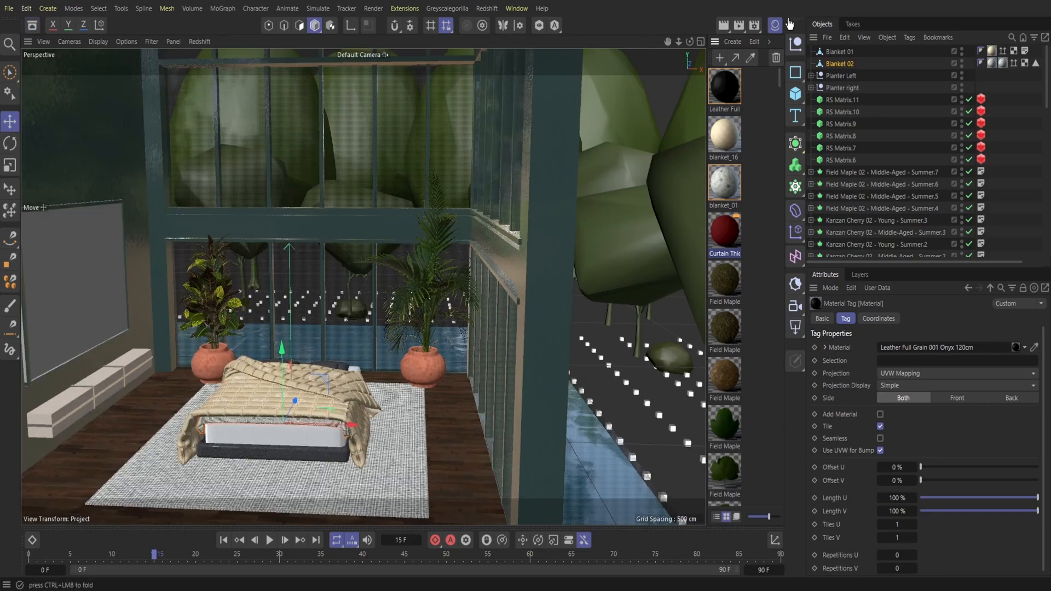
Step: Open the Redshift RenderView beside the viewport, render through RS Camera and widen the render area
click(486, 9)
click(511, 108)
drag(520, 107, 50, 92)
click(255, 83)
click(244, 121)
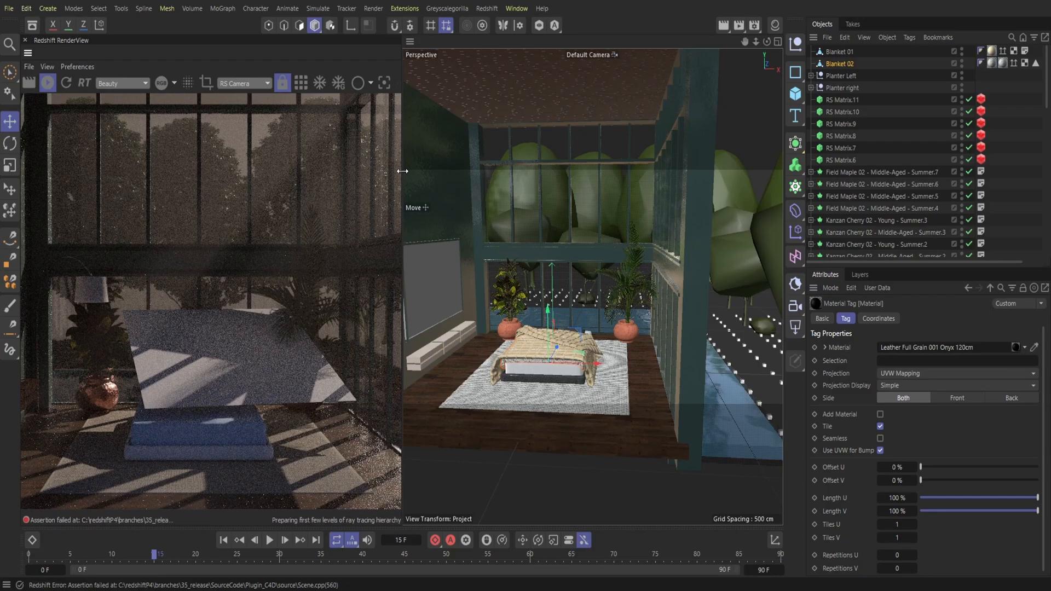
drag(402, 171, 555, 184)
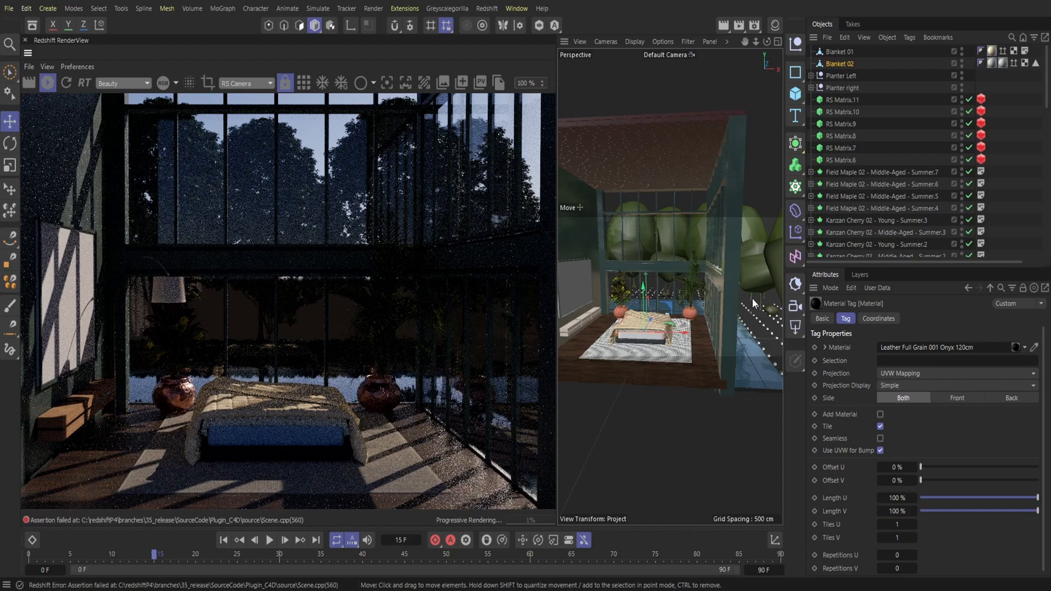
Step: Try Horizon Height values of 5 and -1 on the RS Sky, and restore it to 0
scroll(860, 194, down, 10)
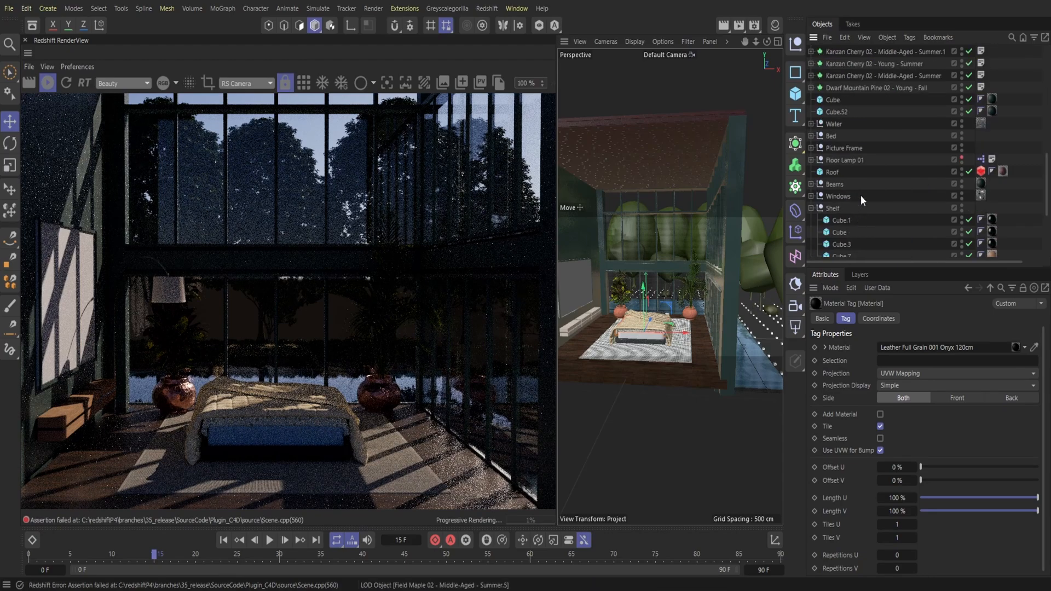
click(839, 251)
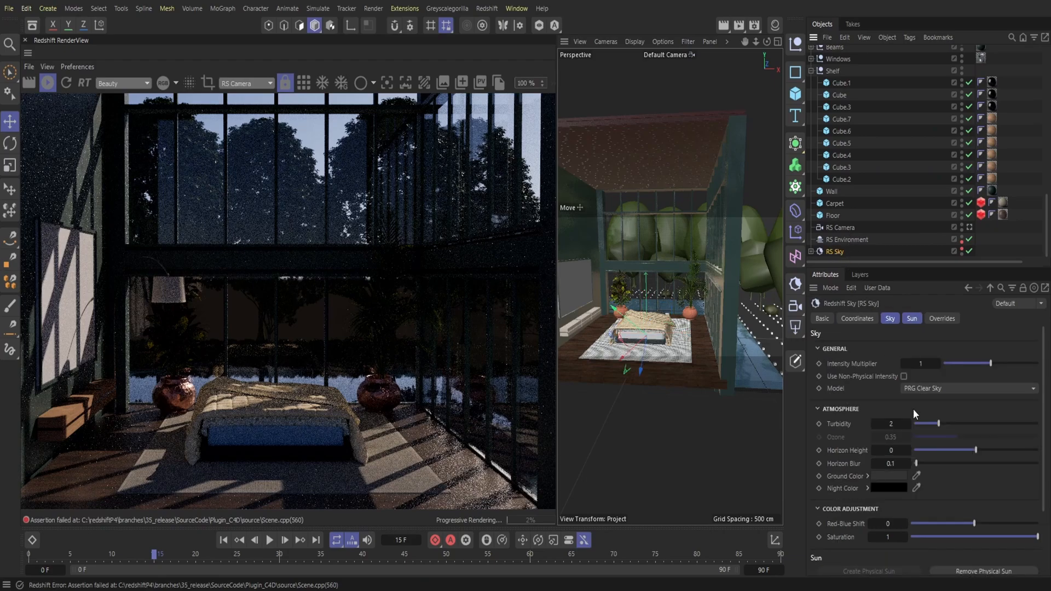
click(971, 450)
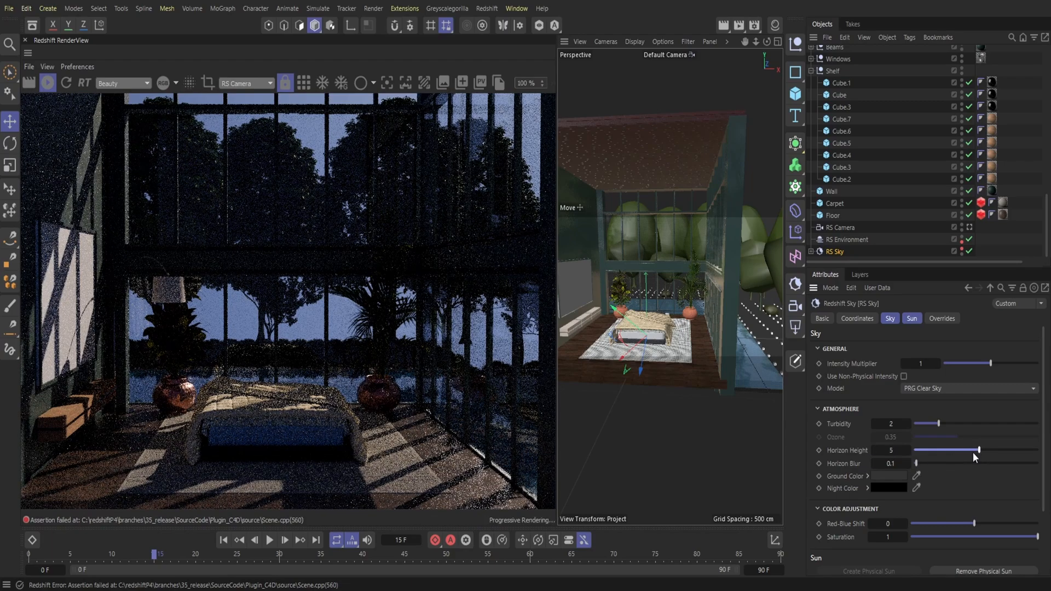
click(977, 451)
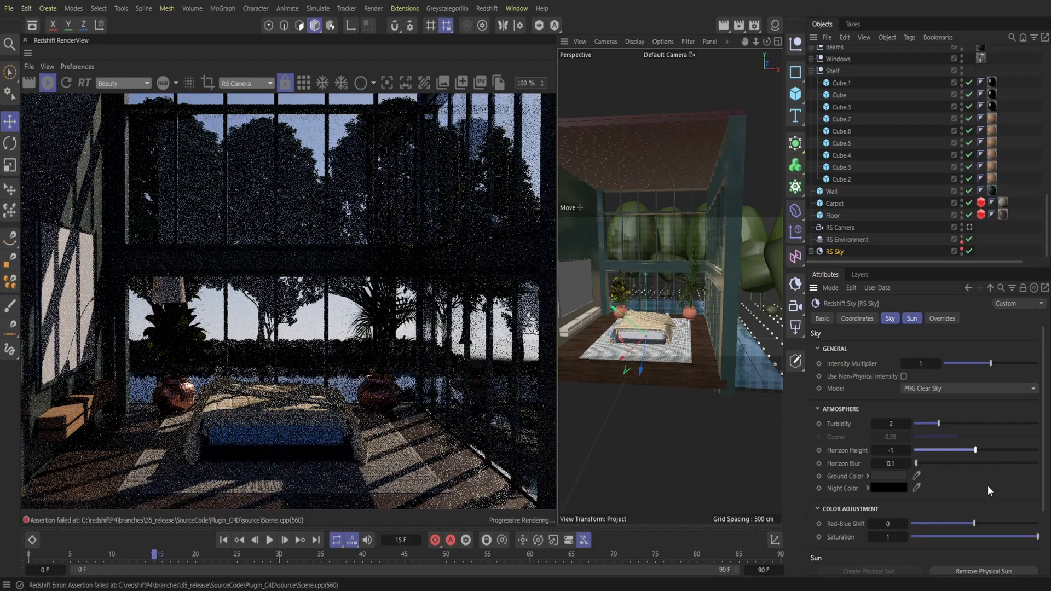
text(0)
key(Return)
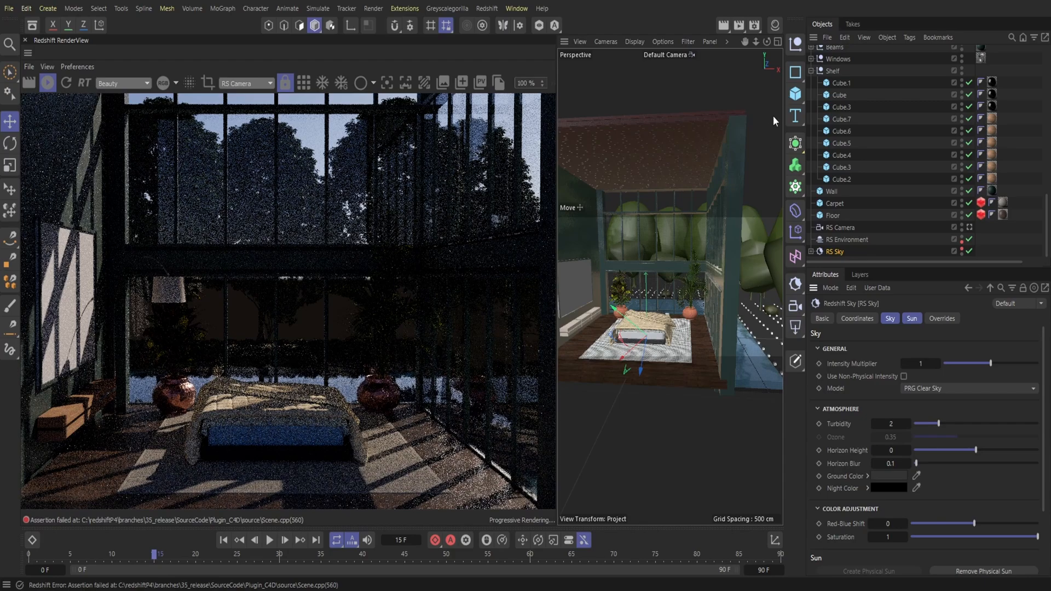
Step: Enlarge the render view and delete the RS Environment object from the scene
drag(555, 289, 595, 319)
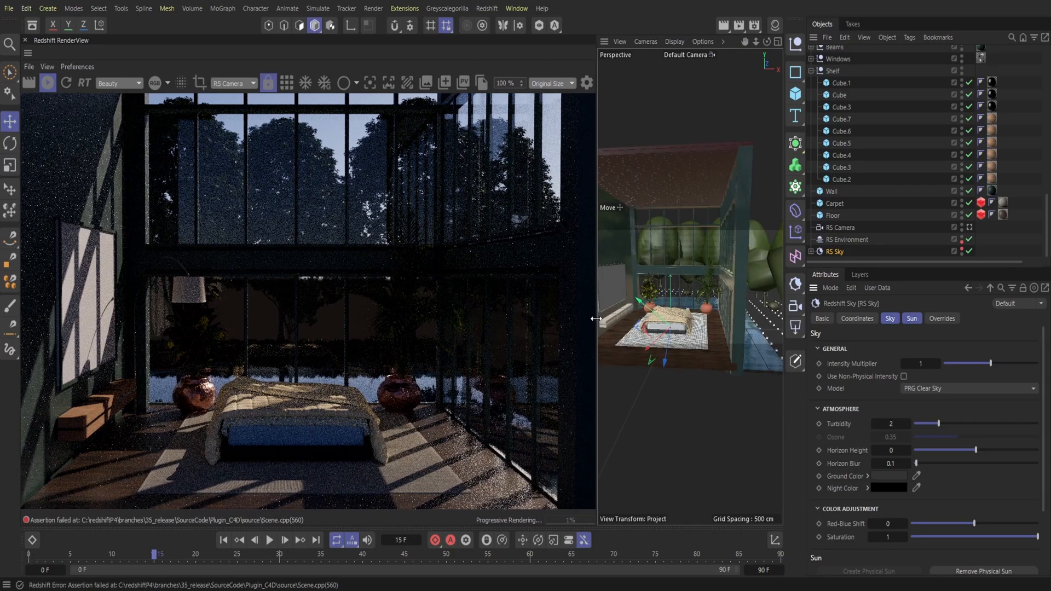
click(845, 241)
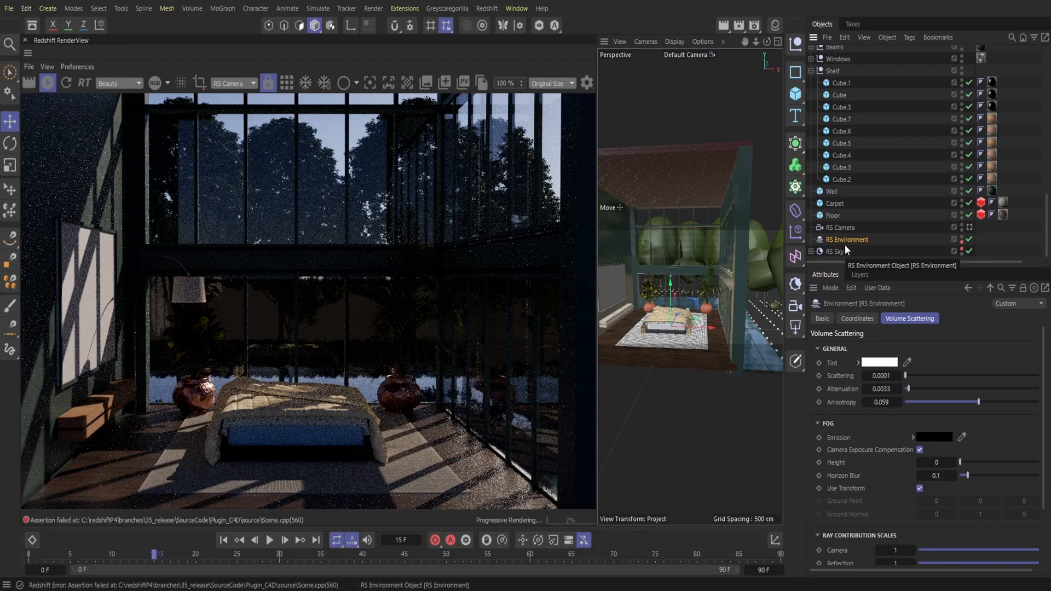
key(Delete)
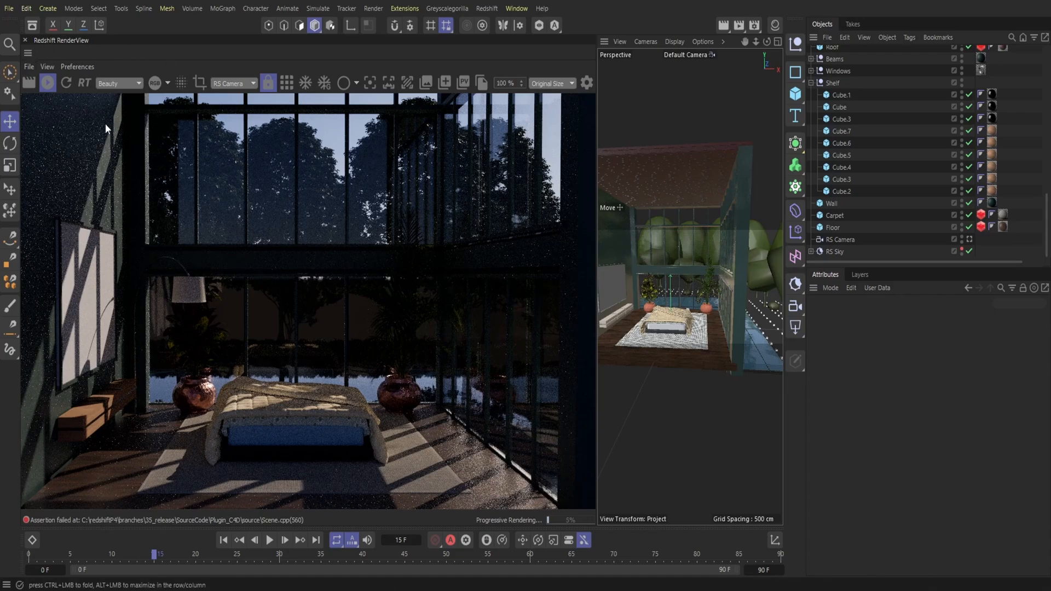
Step: Duplicate the Wall, move the copy behind the back windows and rotate it perpendicular to the side wall
drag(595, 282, 428, 274)
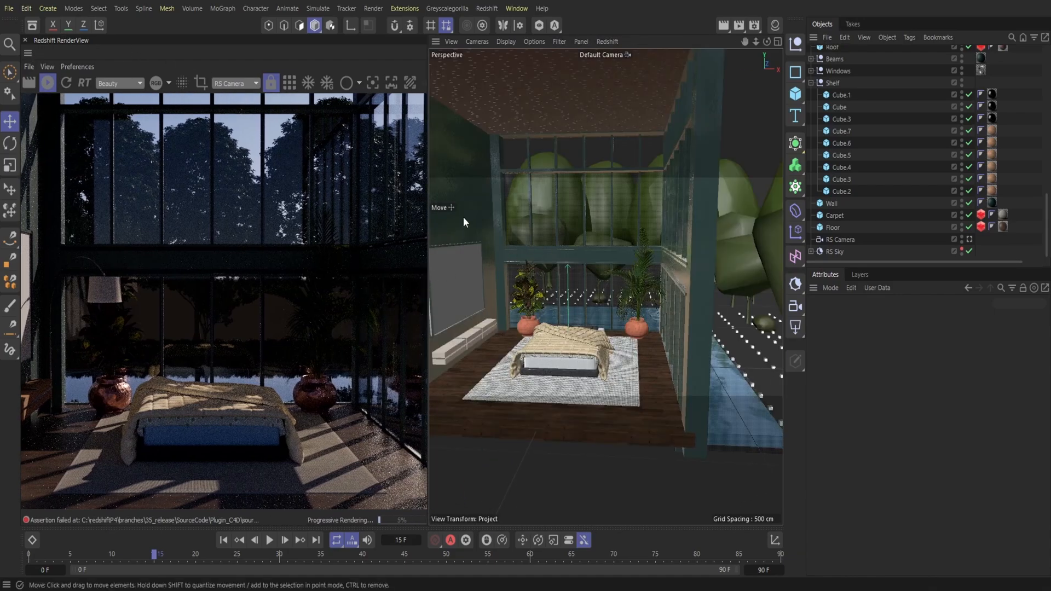
click(467, 222)
click(844, 40)
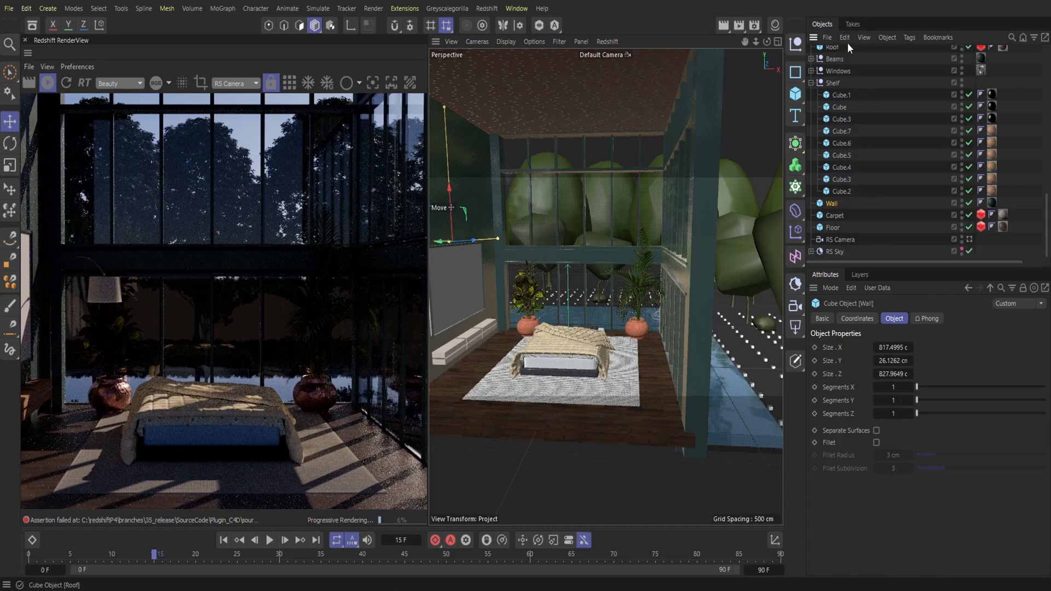
click(852, 100)
drag(472, 245, 569, 196)
key(r)
drag(583, 235, 459, 236)
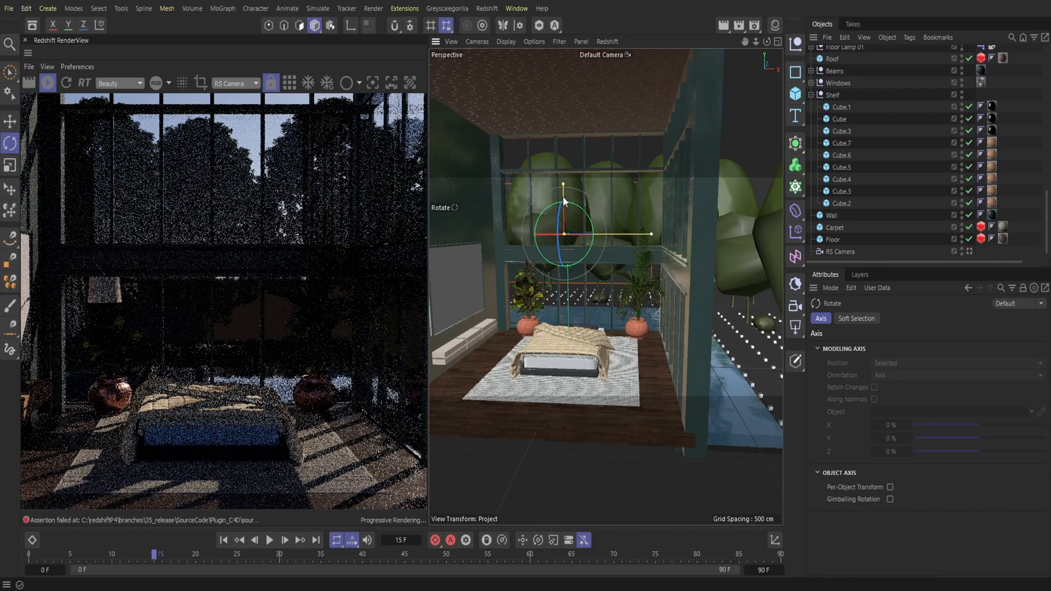
Step: Resize the wall copy to about 678 cm in X and 2110 cm in Z, shift it sideways and enlarge the render view
click(9, 121)
drag(564, 179, 564, 194)
drag(609, 250, 632, 254)
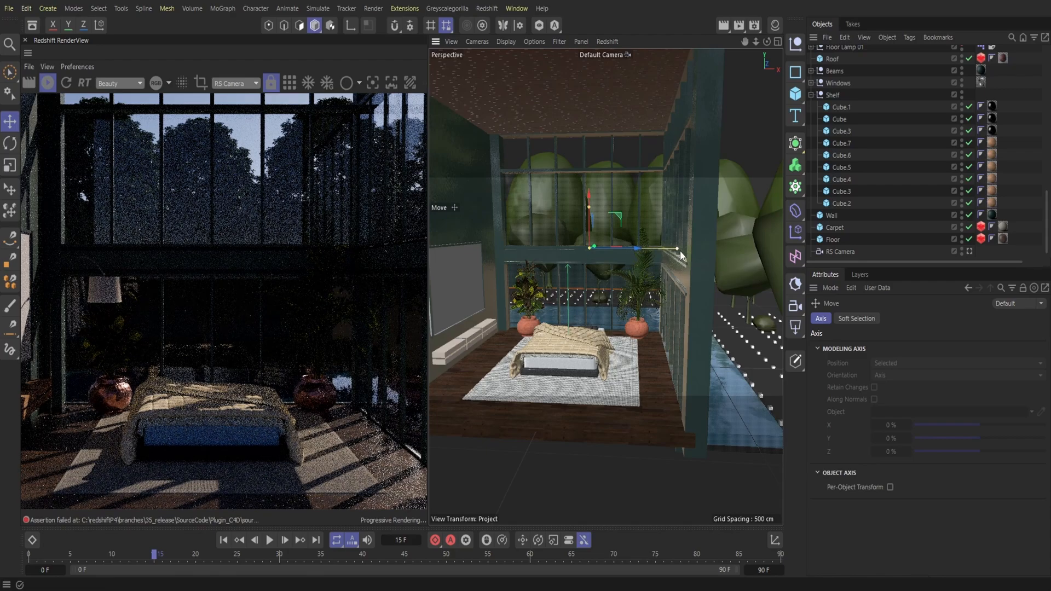
drag(634, 249, 664, 251)
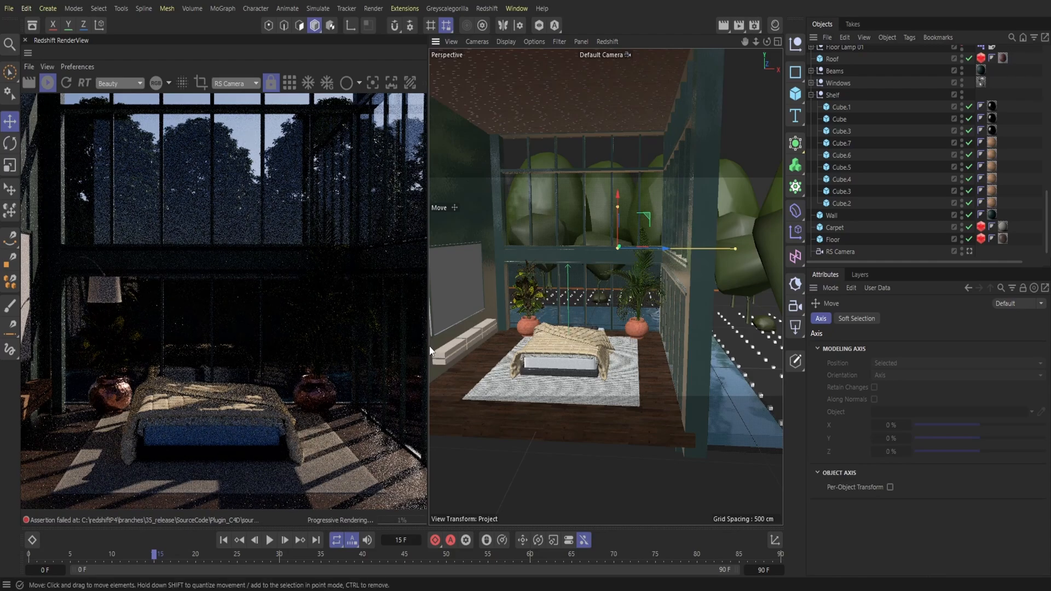
drag(430, 351, 574, 383)
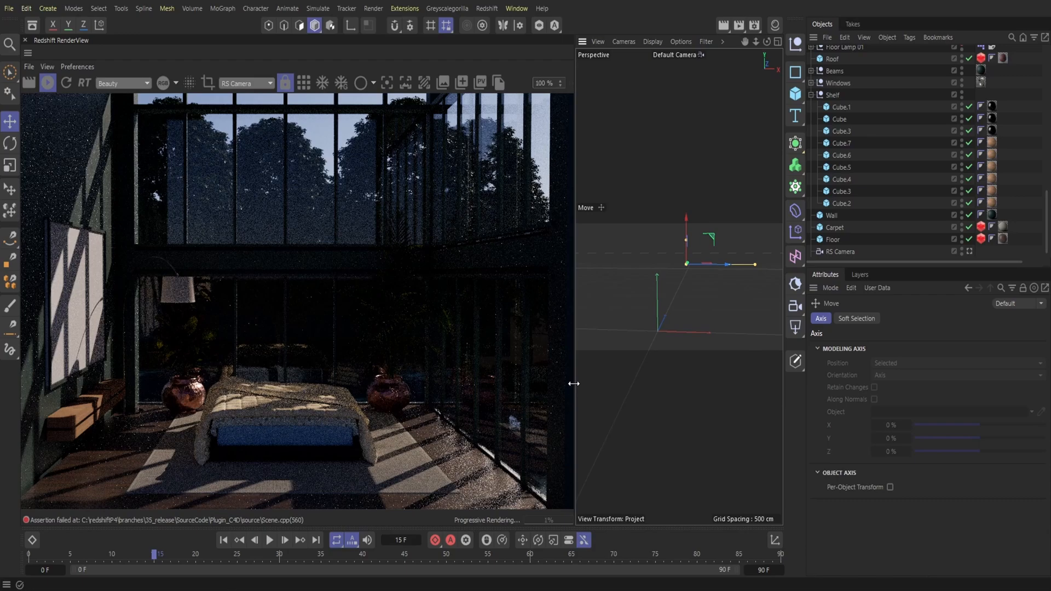
drag(573, 383, 571, 383)
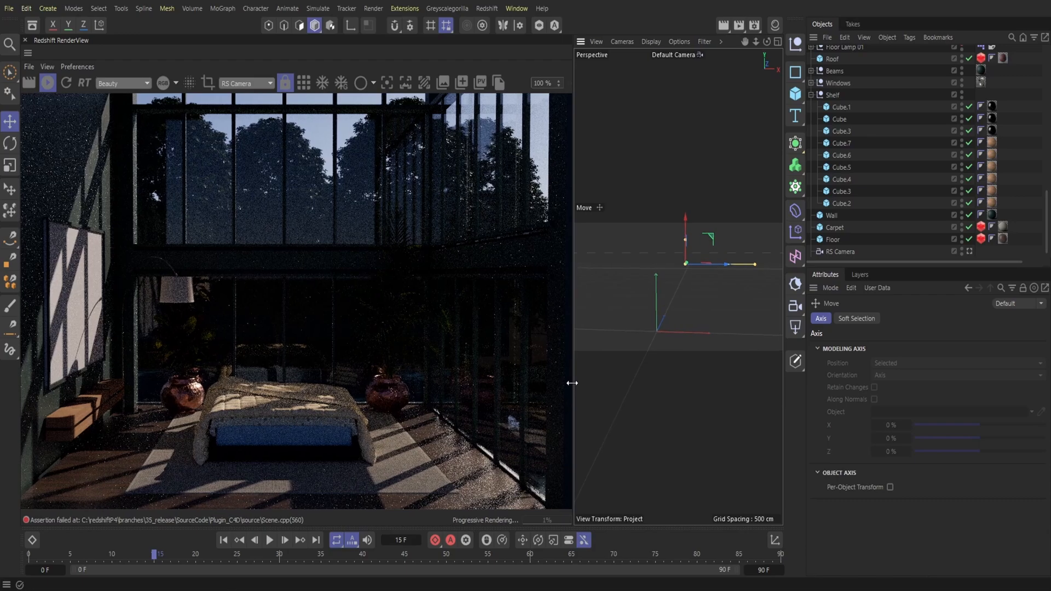
drag(572, 382, 571, 382)
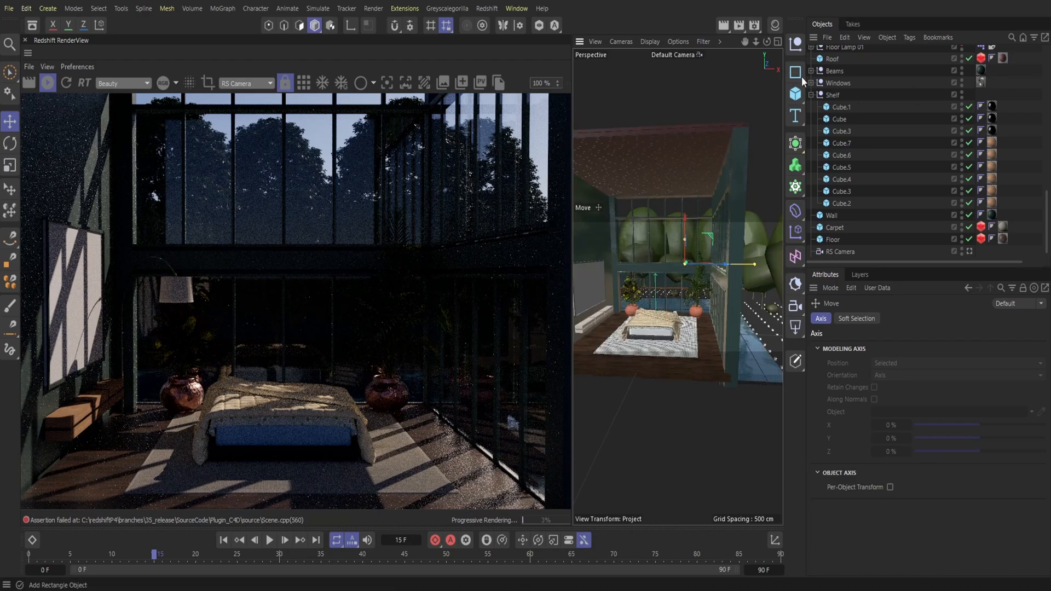
Step: Duplicate the resized background wall by copying and pasting it
scroll(868, 86, up, 12)
click(847, 37)
click(860, 87)
click(844, 37)
click(861, 102)
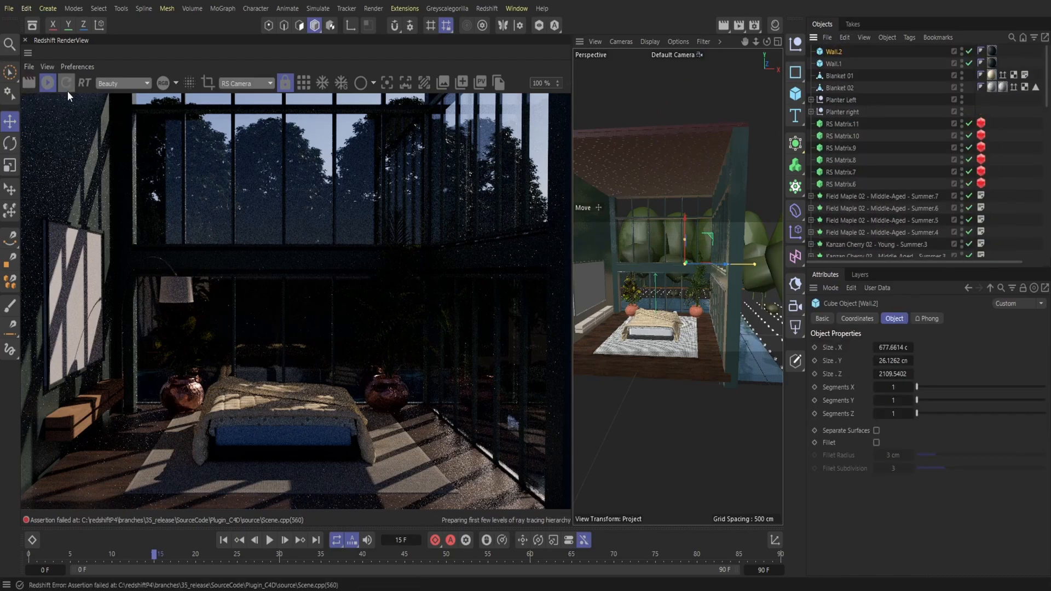
Step: Close the render view, rotate the second wall copy perpendicular to the back wall and move it out to the side beneath the maples
click(25, 40)
key(r)
drag(407, 199, 324, 229)
drag(757, 41, 129, 190)
key(e)
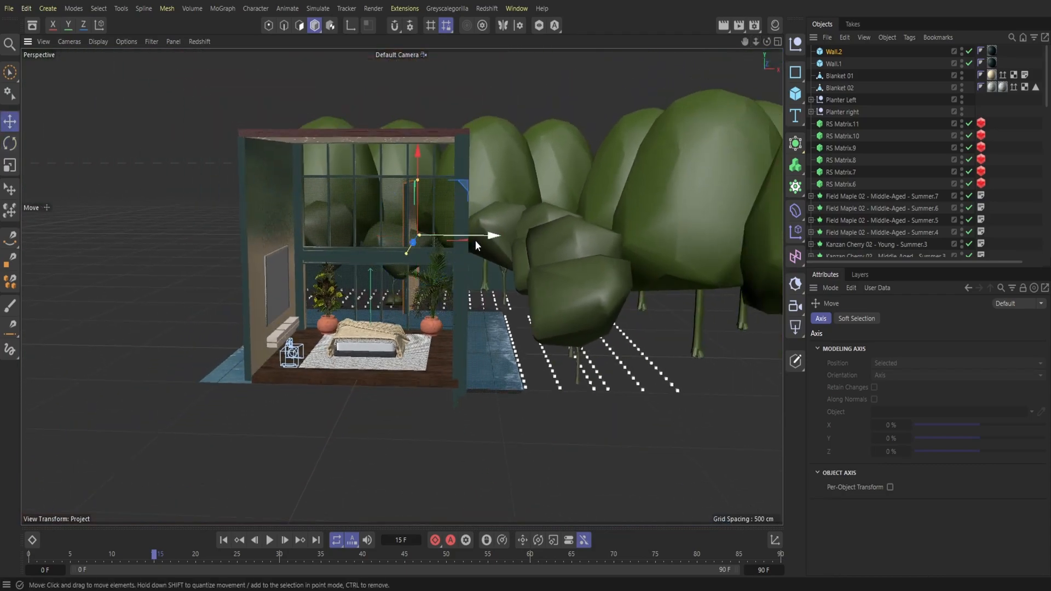
drag(476, 245, 661, 323)
drag(614, 244, 639, 299)
Step: Nudge the new side wall slightly outward and delete the maple tree standing in front of its near end
click(712, 207)
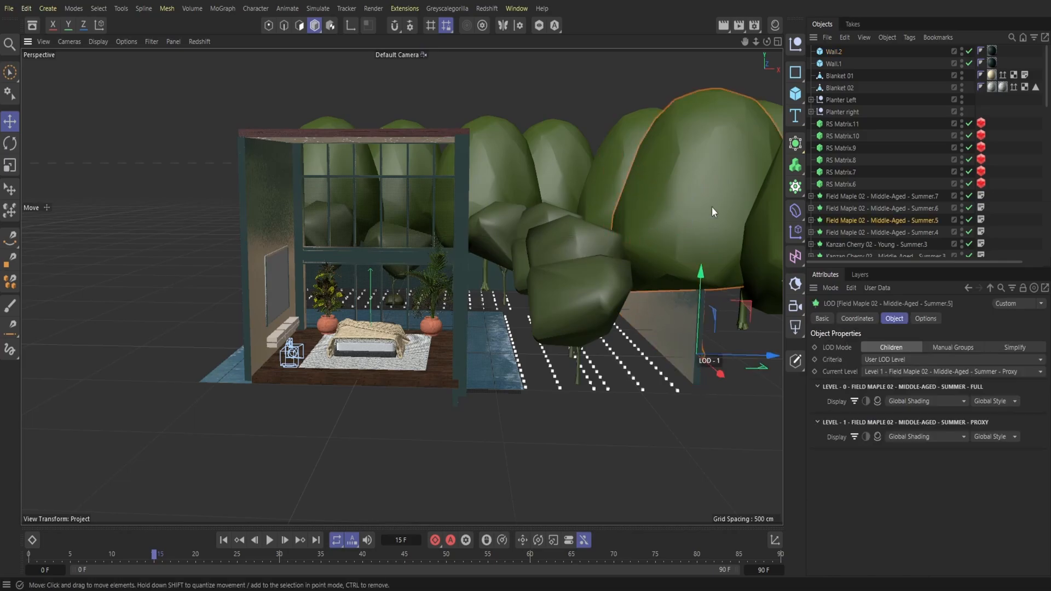
mouse_move(732, 353)
mouse_down()
mouse_move(787, 354)
mouse_move(743, 346)
mouse_up()
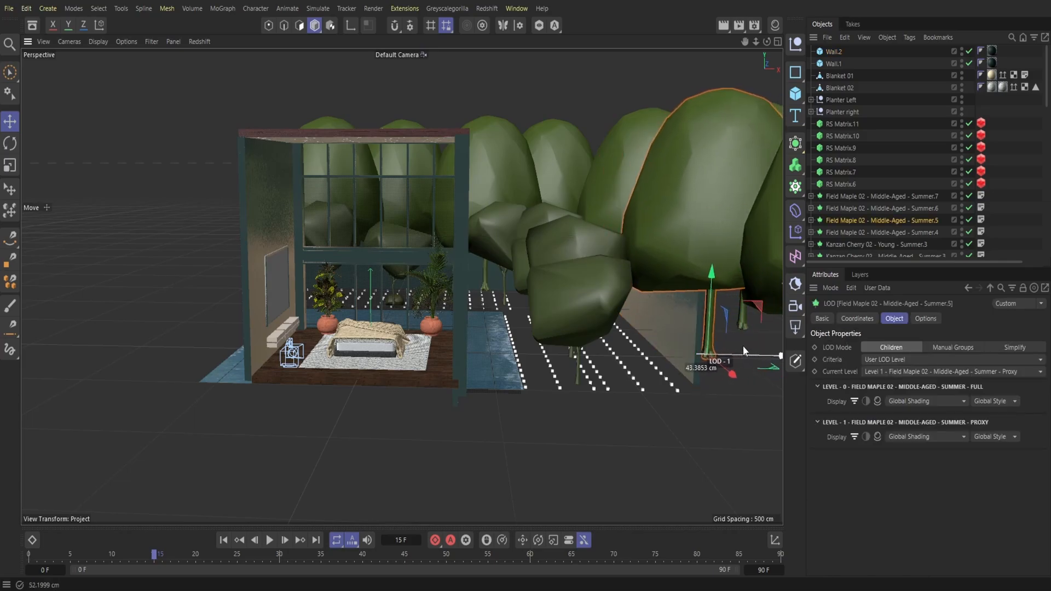
click(677, 324)
drag(694, 255, 695, 257)
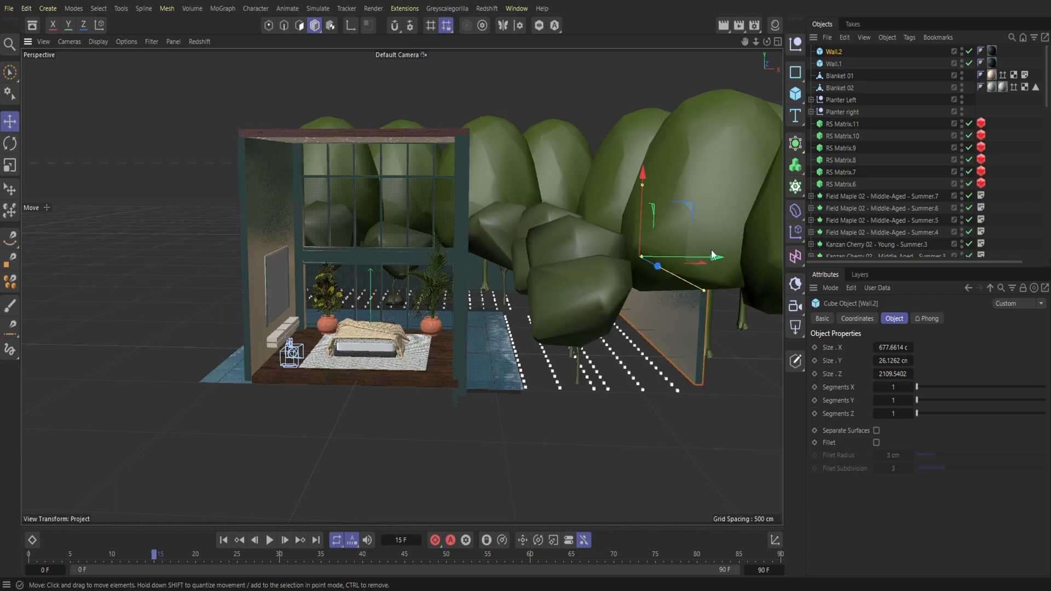
click(719, 219)
scroll(691, 277, down, 4)
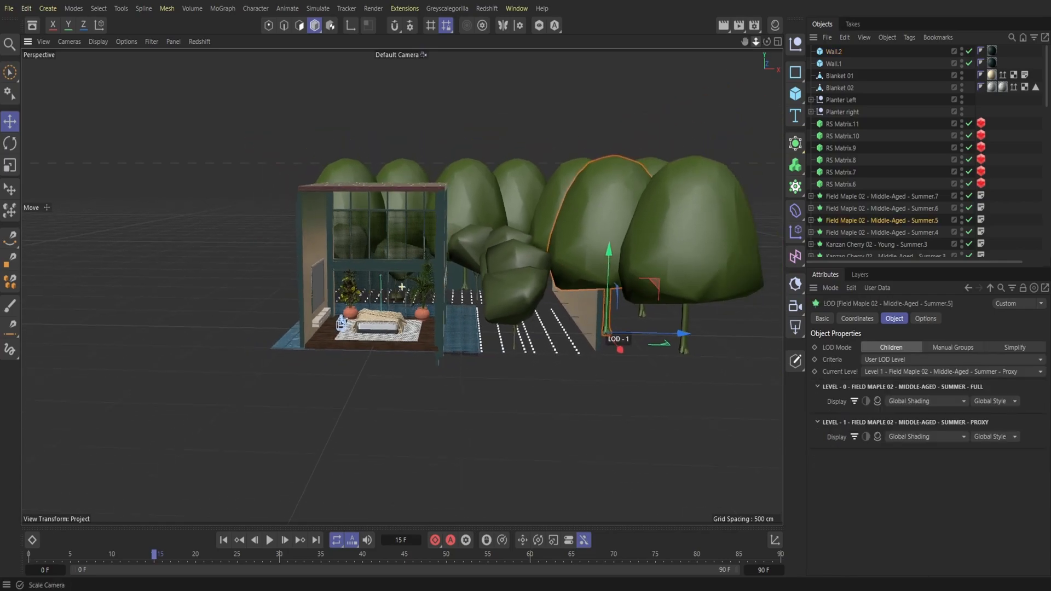
key(Delete)
Step: Move the maples that cross the side wall outward beyond it and lengthen the wall to about 2232 cm in Z
drag(767, 42, 719, 61)
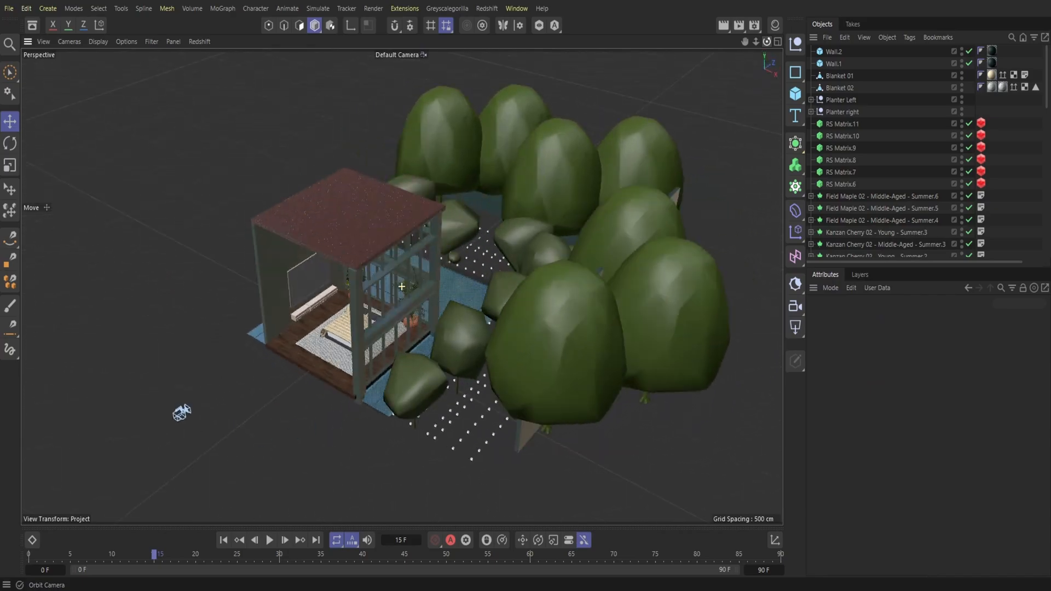
click(652, 226)
drag(610, 355, 761, 339)
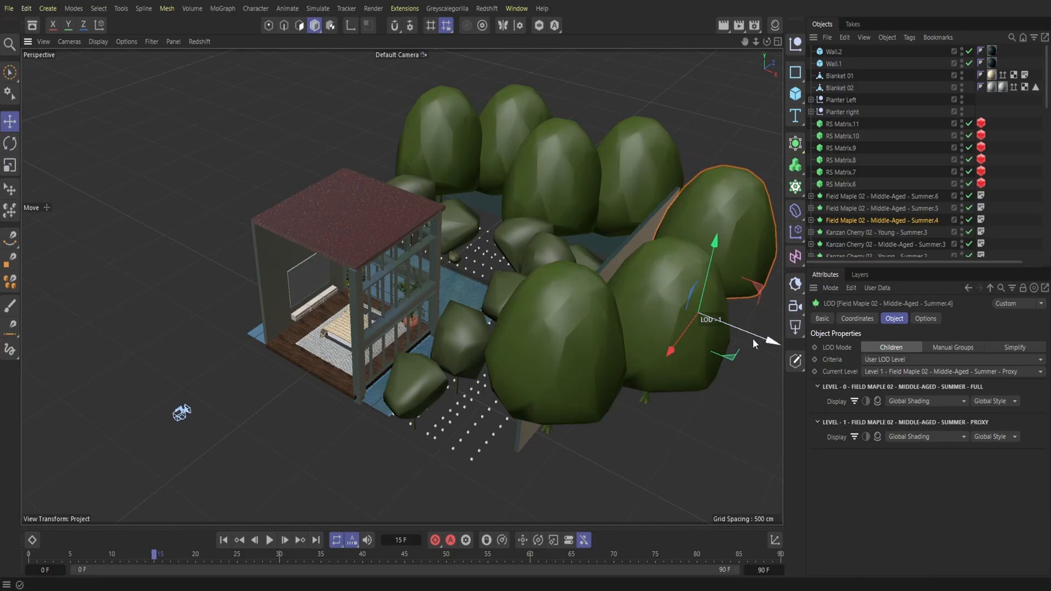
drag(767, 42, 871, 57)
click(485, 212)
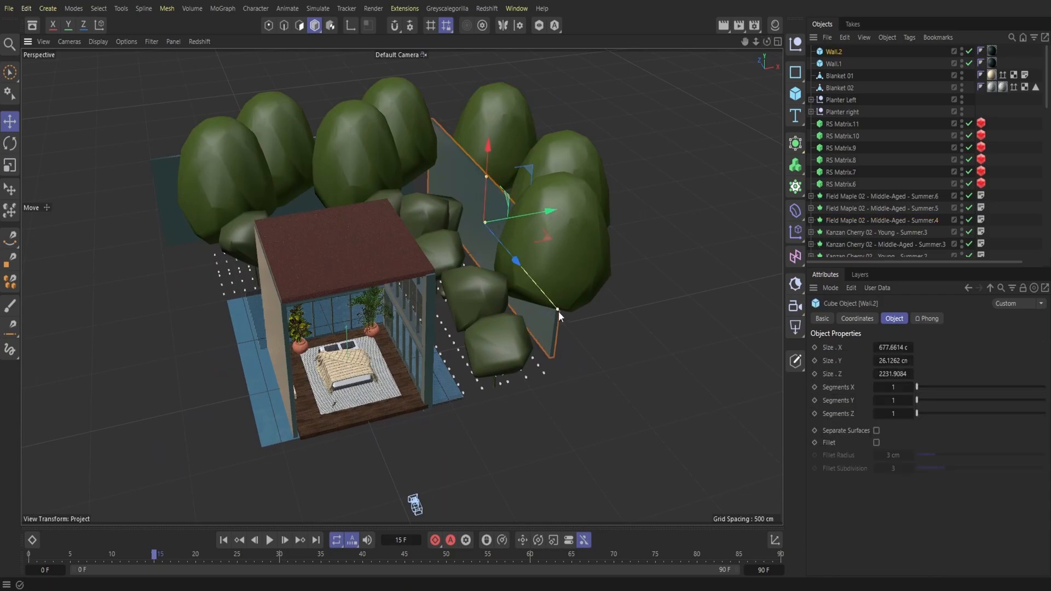
click(553, 232)
drag(591, 313, 651, 307)
Step: Stretch the back wall slightly towards the side wall, and extend the side wall to about 2525 cm in Z
drag(767, 42, 696, 25)
click(519, 207)
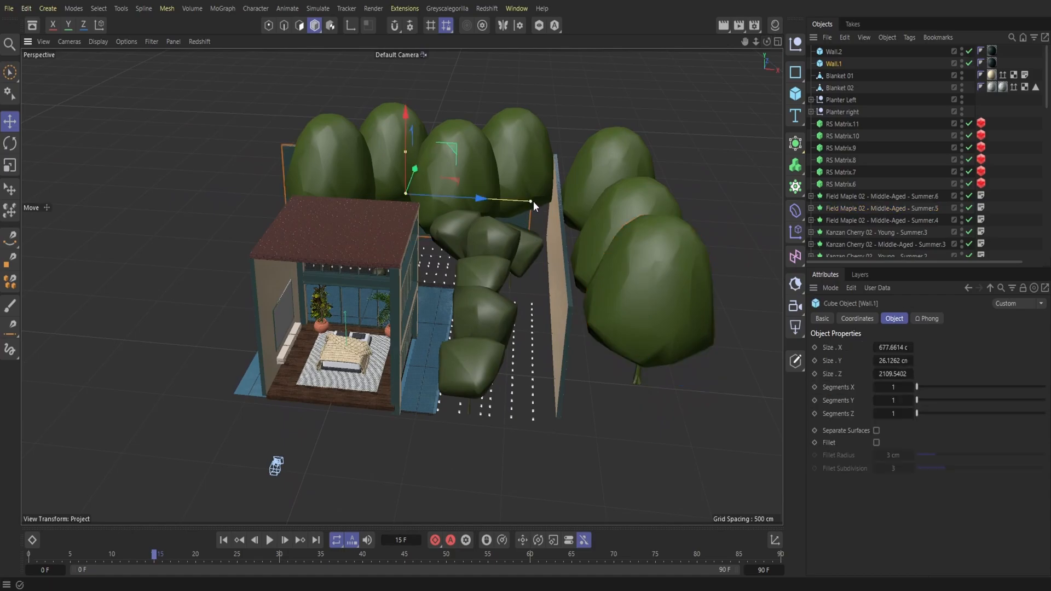
drag(538, 202, 548, 205)
click(560, 320)
drag(764, 44, 731, 45)
drag(547, 330, 552, 336)
mouse_move(766, 42)
mouse_down()
mouse_move(751, 34)
mouse_move(758, 22)
mouse_move(764, 40)
mouse_up()
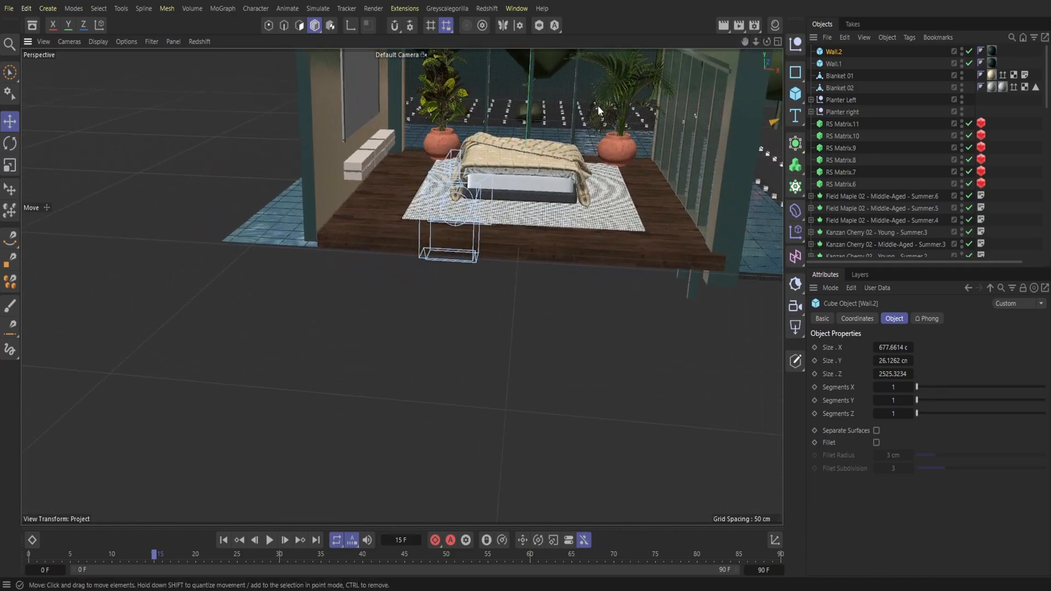
Step: Save the project and switch the viewport to the RS Camera
click(9, 8)
click(53, 166)
click(422, 55)
click(452, 81)
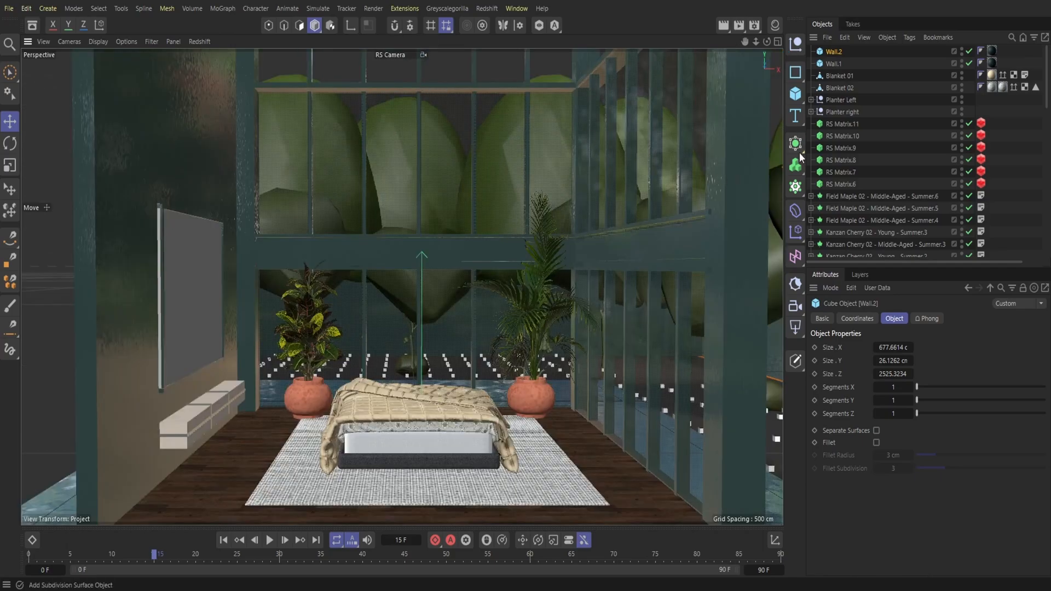
Step: Set the render output to the Square (2K) screen preset and close the render settings
click(756, 26)
click(821, 61)
mouse_move(854, 77)
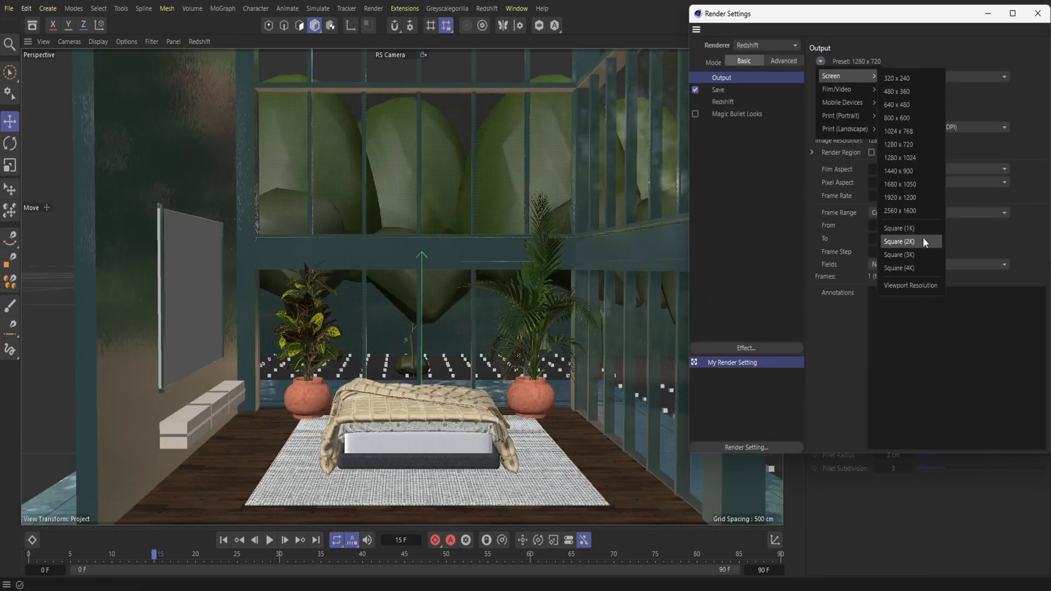
click(920, 238)
click(1037, 13)
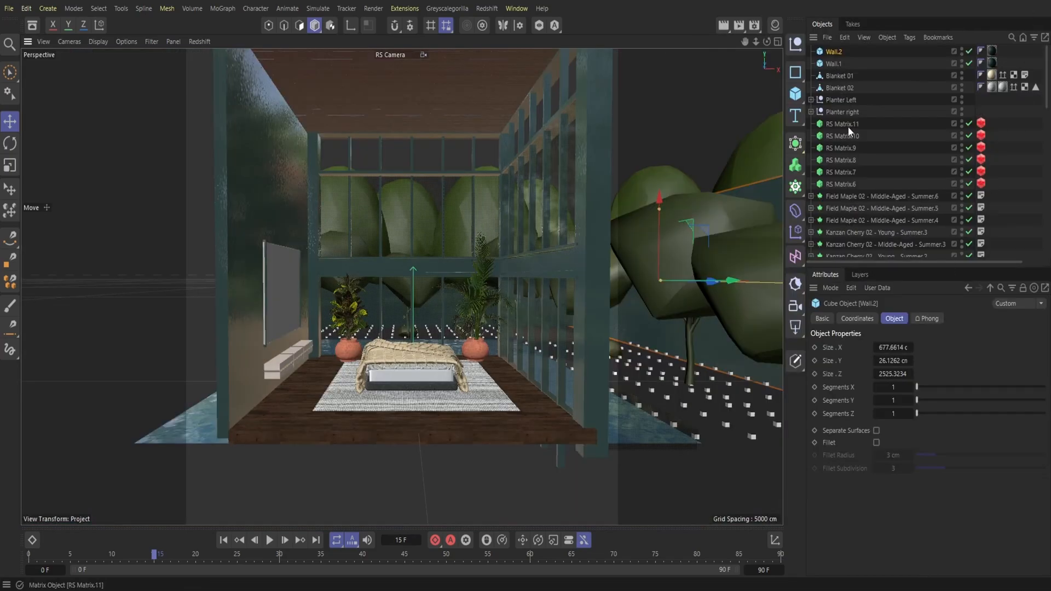
Step: Try focal lengths of 65 mm and 60 mm on the RS Camera, reframing the bedroom in between
scroll(864, 164, down, 5)
click(839, 239)
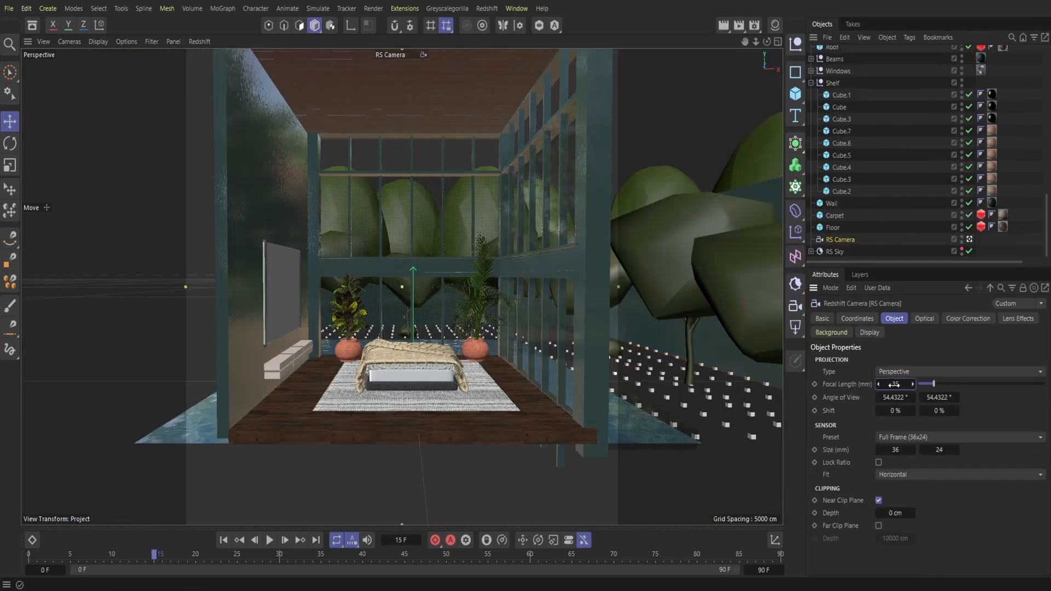
key(Return)
drag(756, 42, 714, 45)
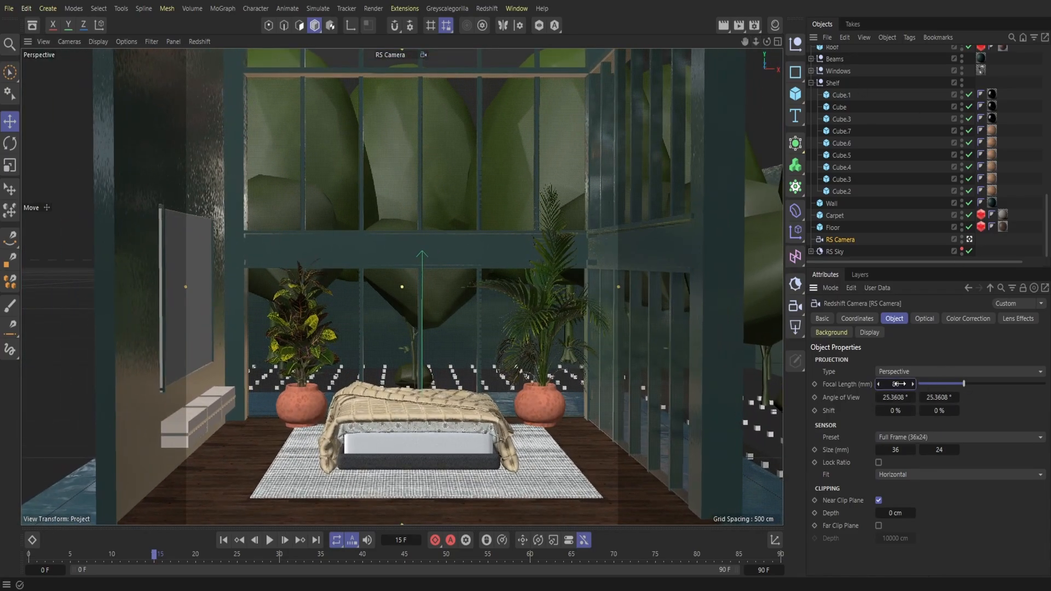
text(65)
key(Return)
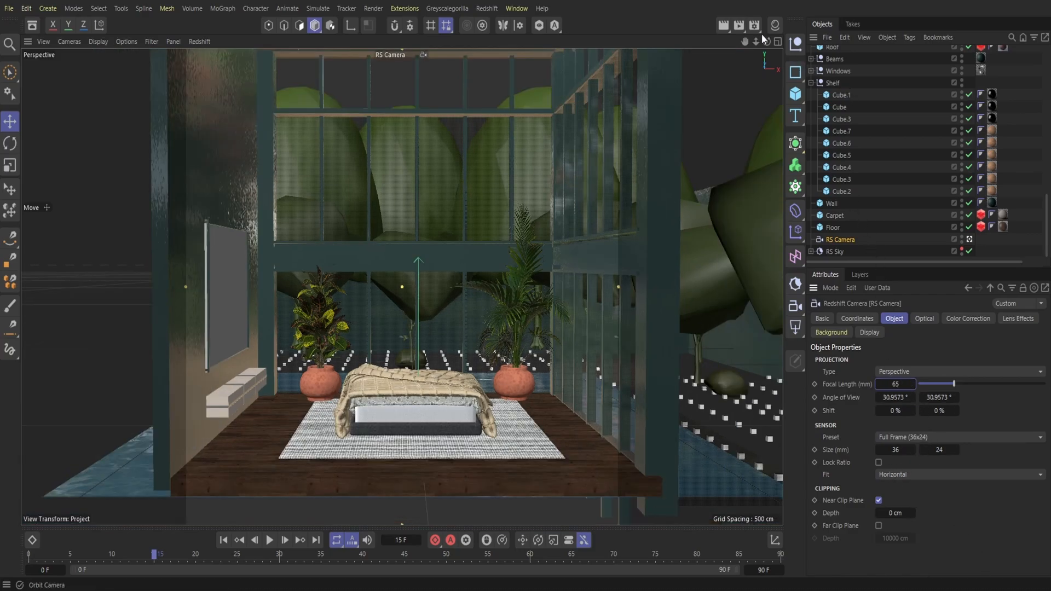
drag(756, 42, 789, 42)
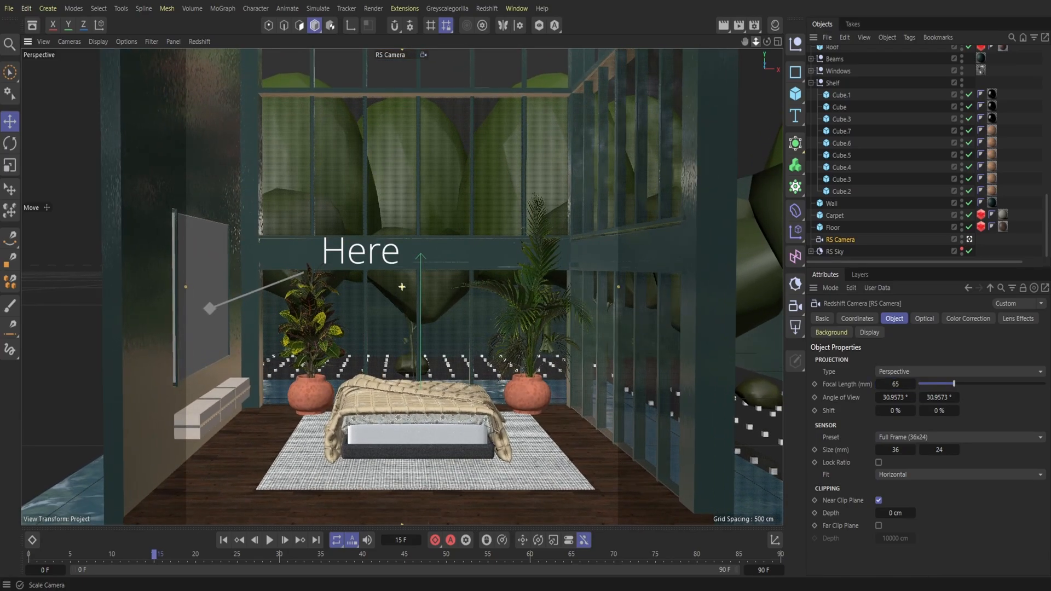
double_click(897, 385)
text(60)
key(Return)
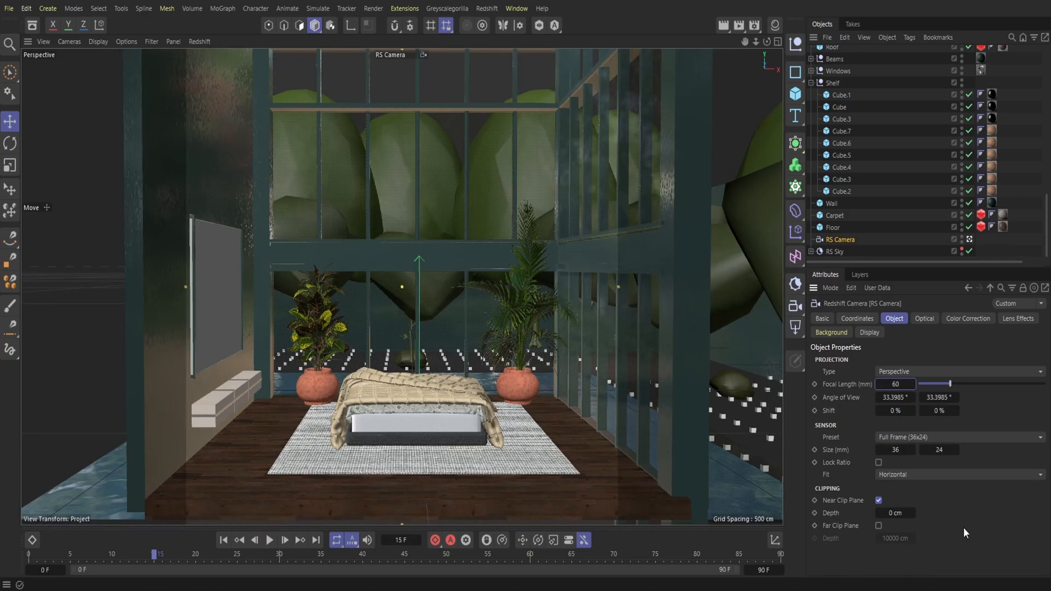
Step: Set the RS Camera's focal length to 35 mm and move the camera to frame the whole bedroom
double_click(901, 384)
key(Return)
mouse_move(757, 42)
mouse_down()
mouse_move(789, 42)
mouse_move(747, 61)
mouse_move(744, 48)
mouse_up()
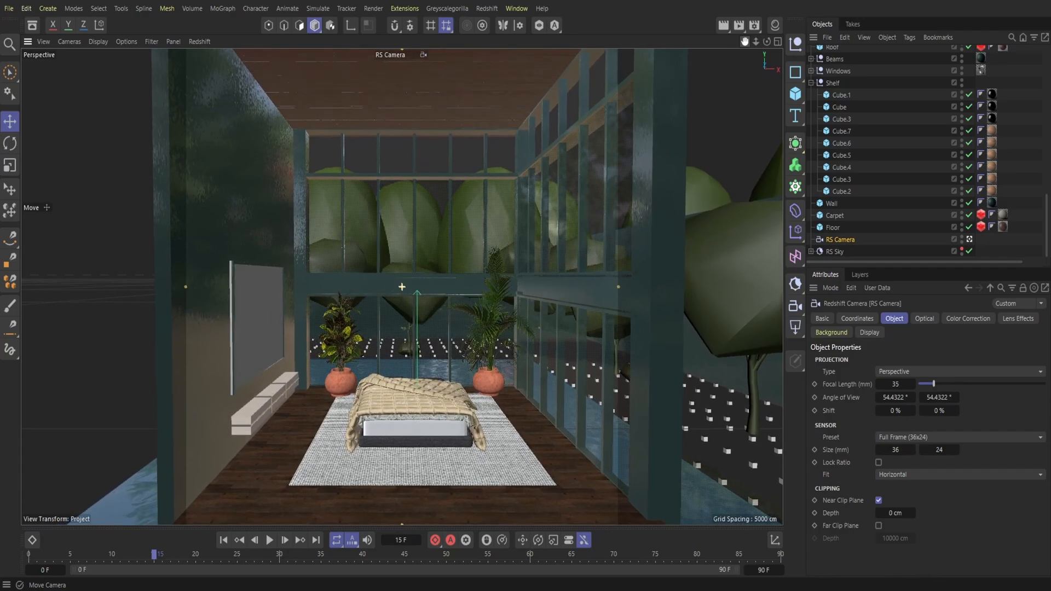
Step: Switch to the default camera, select Pillow Set 02 in the Bed group and raise it slightly above the blanket
click(405, 54)
click(413, 69)
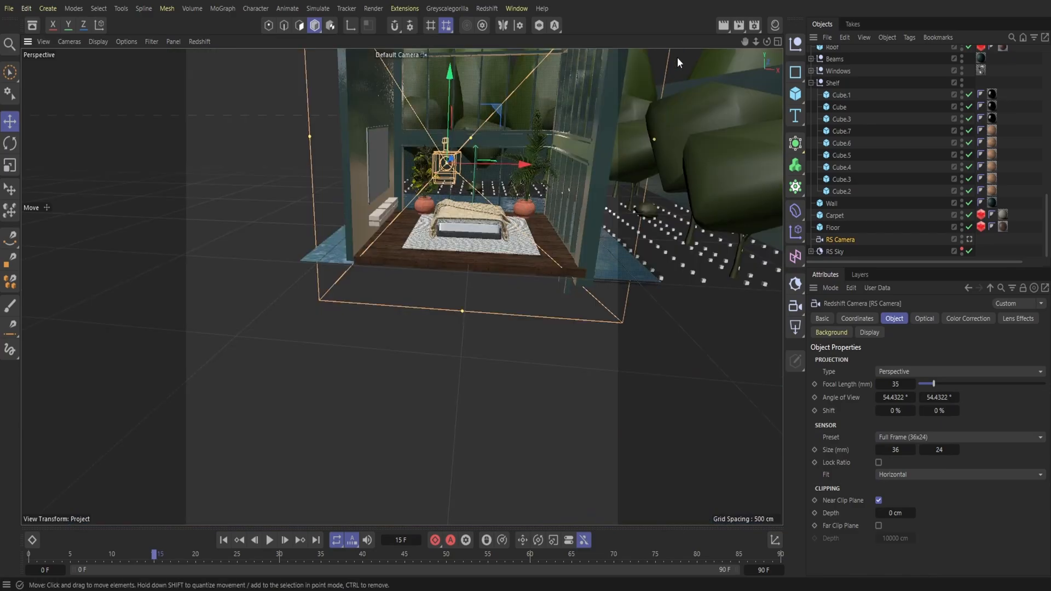
drag(766, 43, 854, 43)
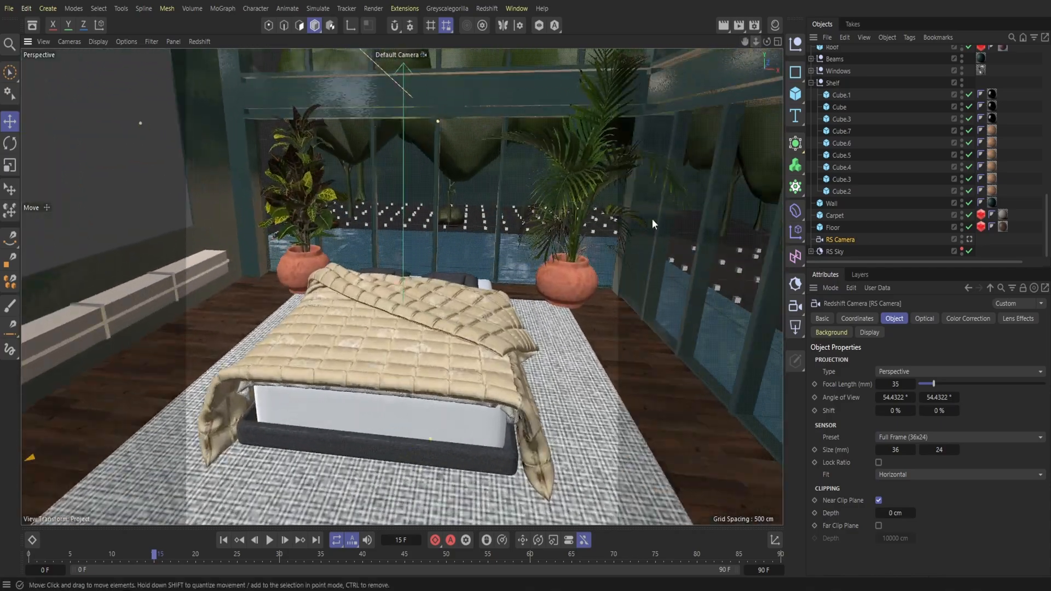
click(450, 274)
scroll(860, 134, up, 12)
scroll(874, 151, down, 10)
click(811, 76)
click(849, 88)
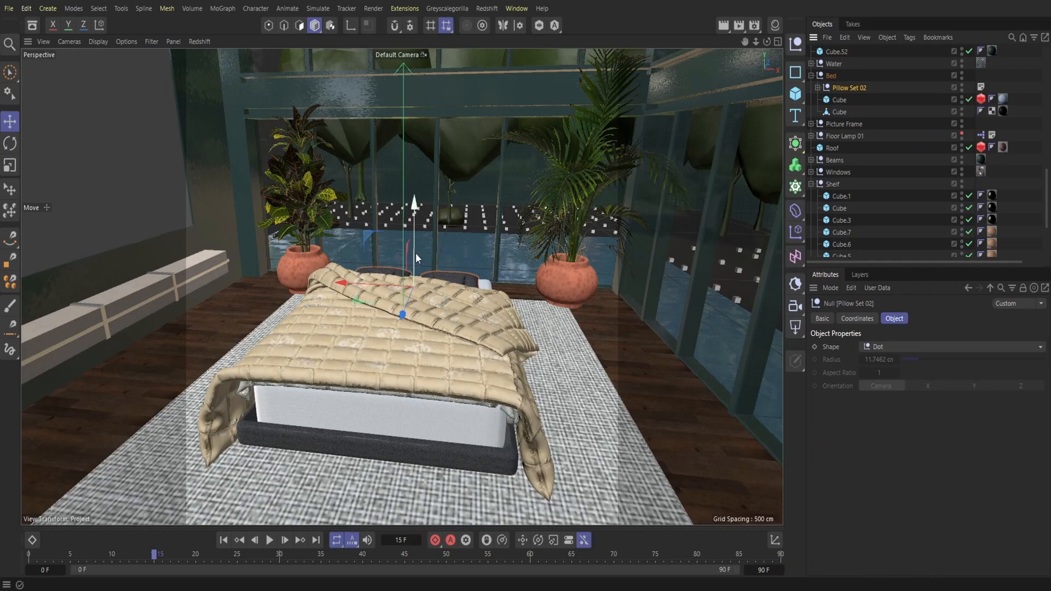
drag(416, 252, 415, 247)
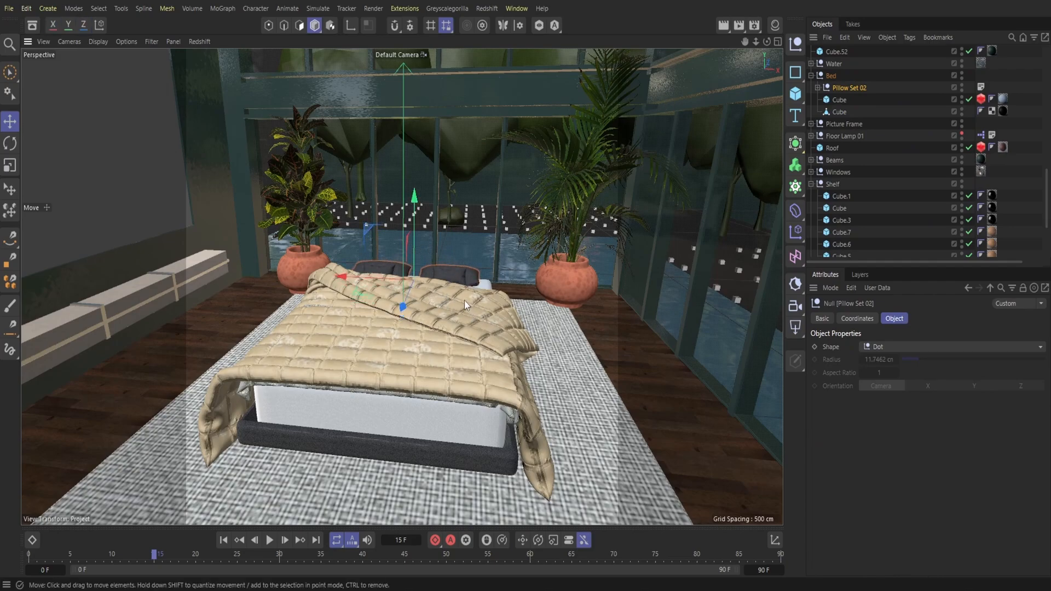
click(400, 55)
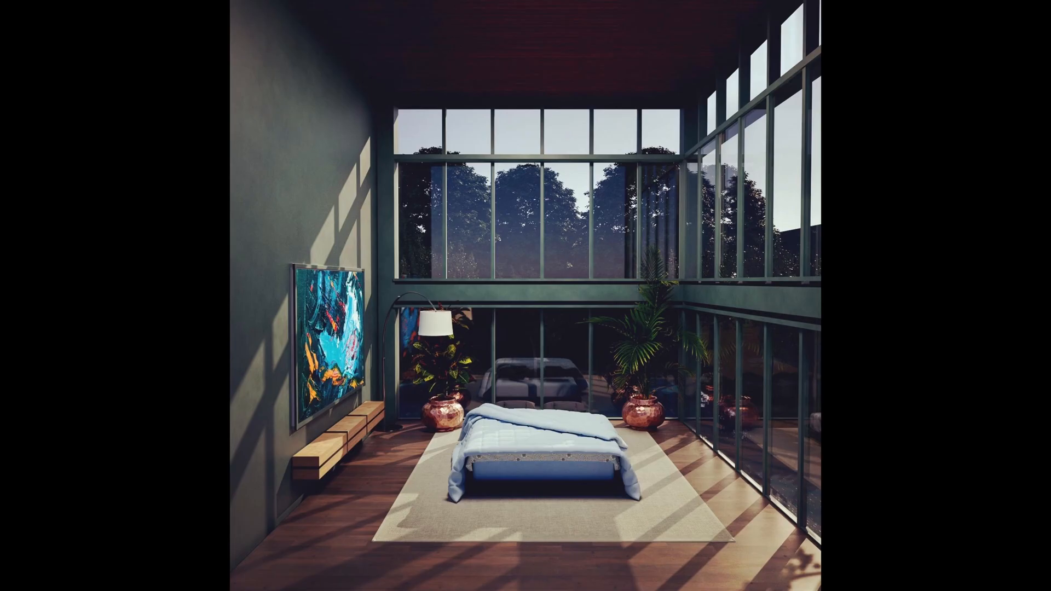